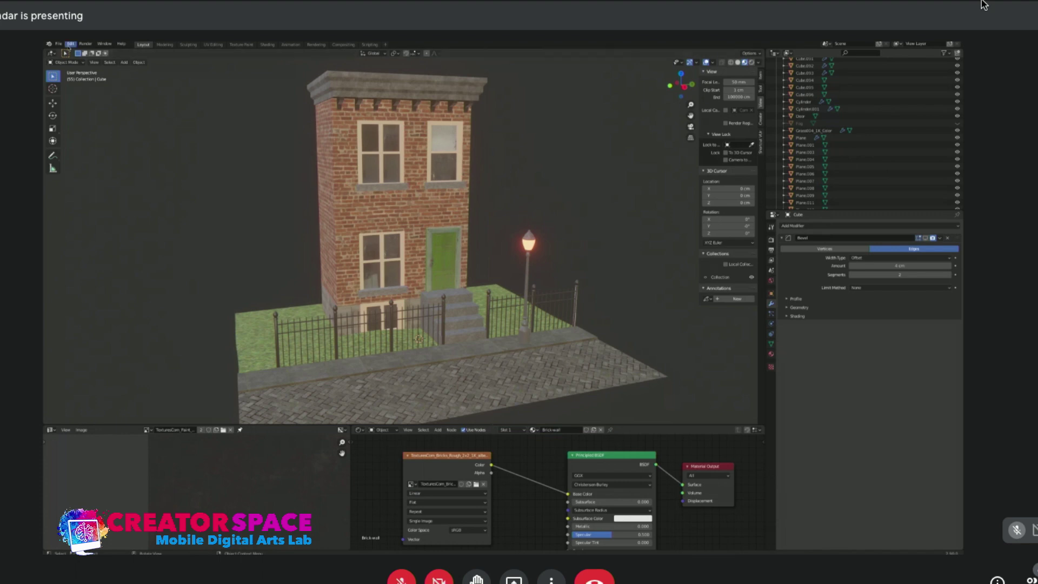
# Open the recent mannequin rigging file, saving the changes to the building scene Scene01 first.
pyautogui.click(59, 44)
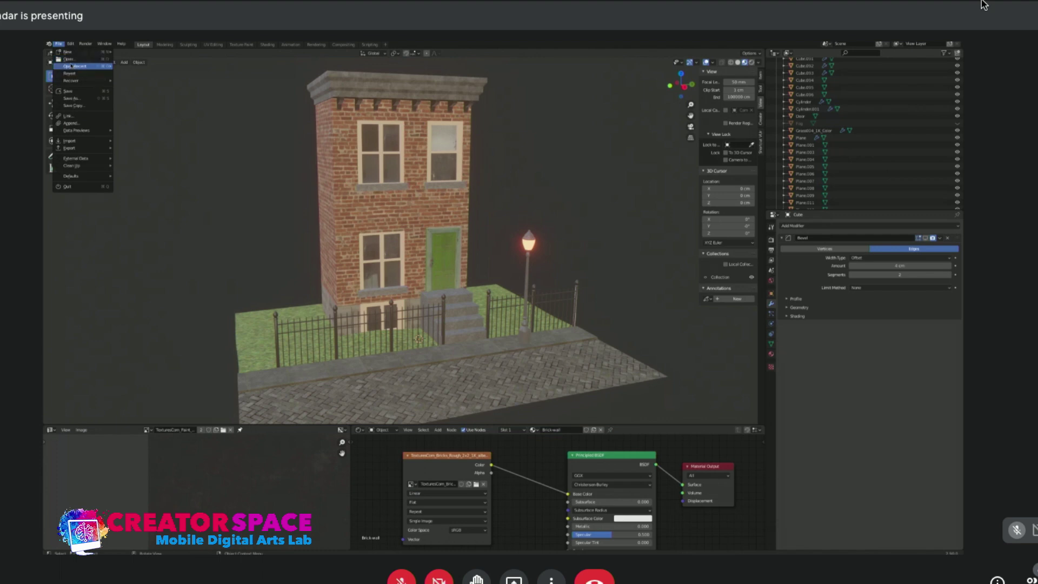
pyautogui.moveTo(74, 66)
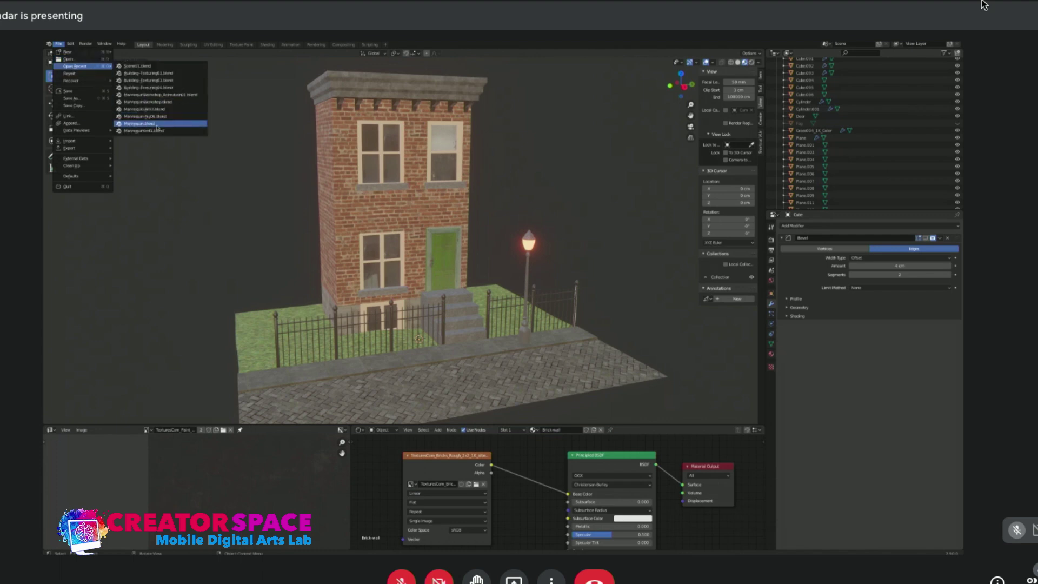
pyautogui.click(161, 103)
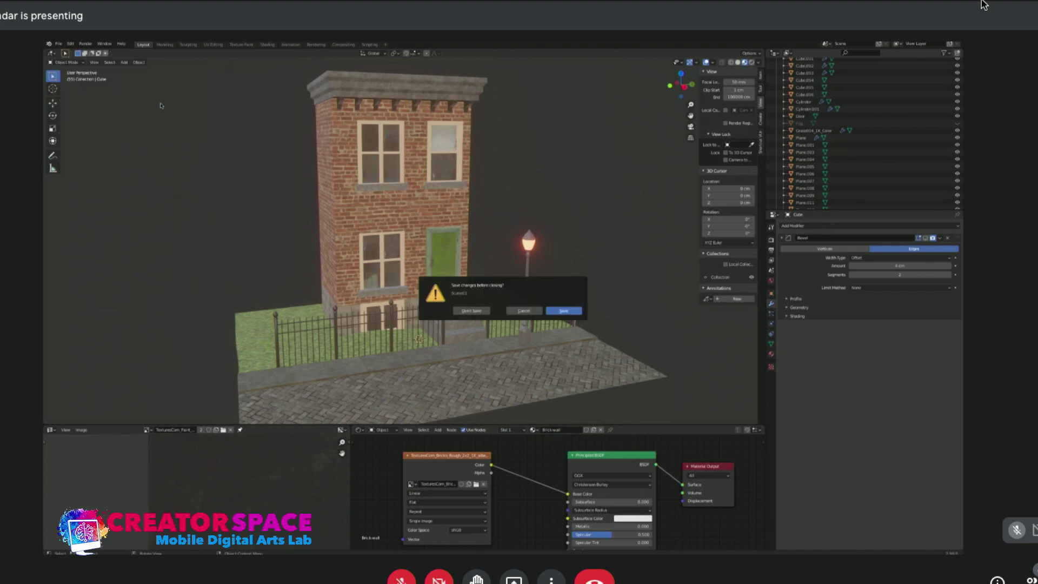
pyautogui.click(562, 311)
# Try moving the Arm.Control.R bone to test how the right arm bends, and cancel the move.
pyautogui.scroll(3, 534, 213)
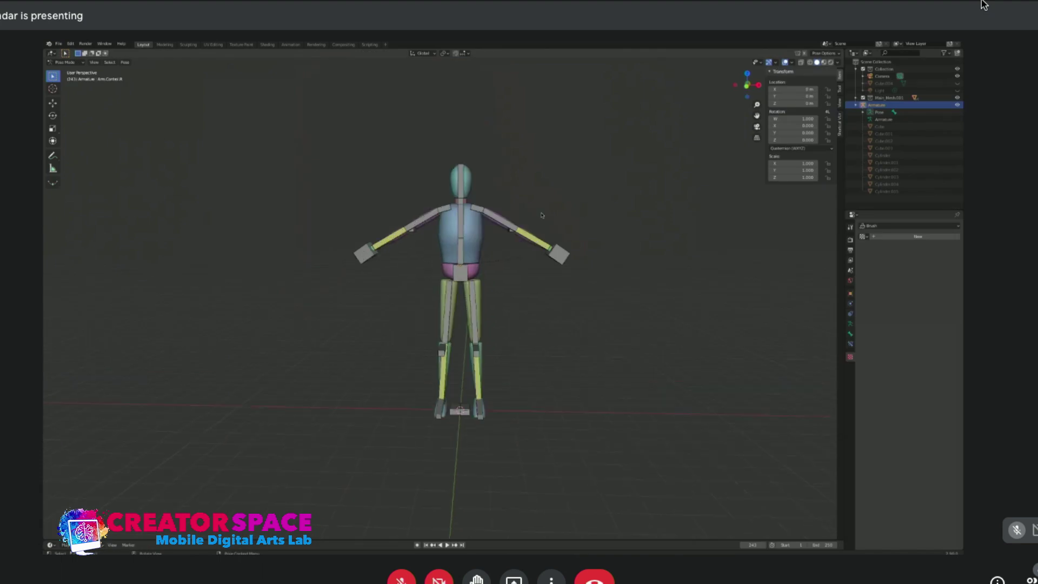
pyautogui.moveTo(600, 186); pyautogui.dragTo(495, 223, button='middle')
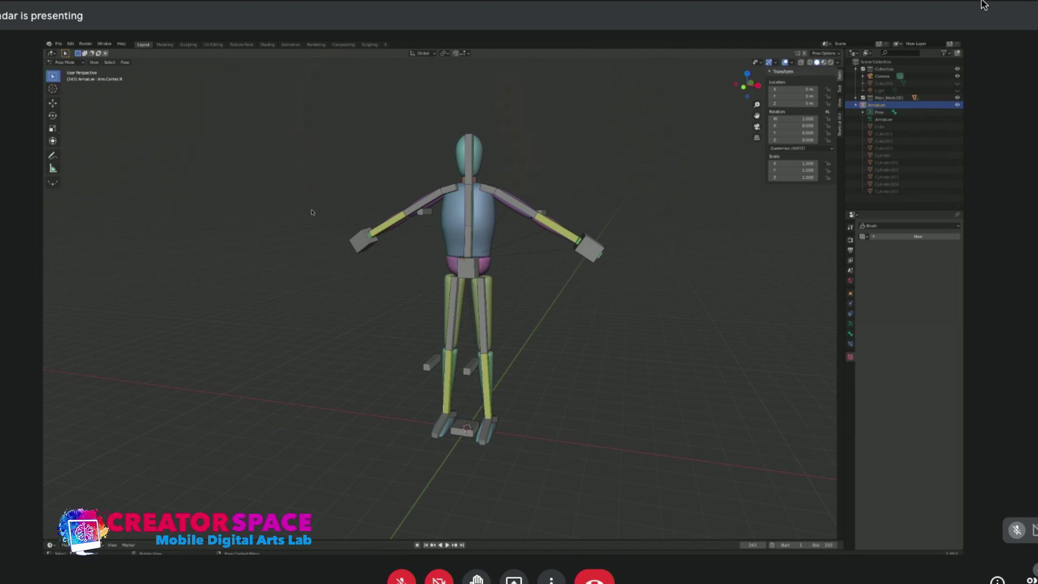
pyautogui.click(576, 246)
pyautogui.press('g')
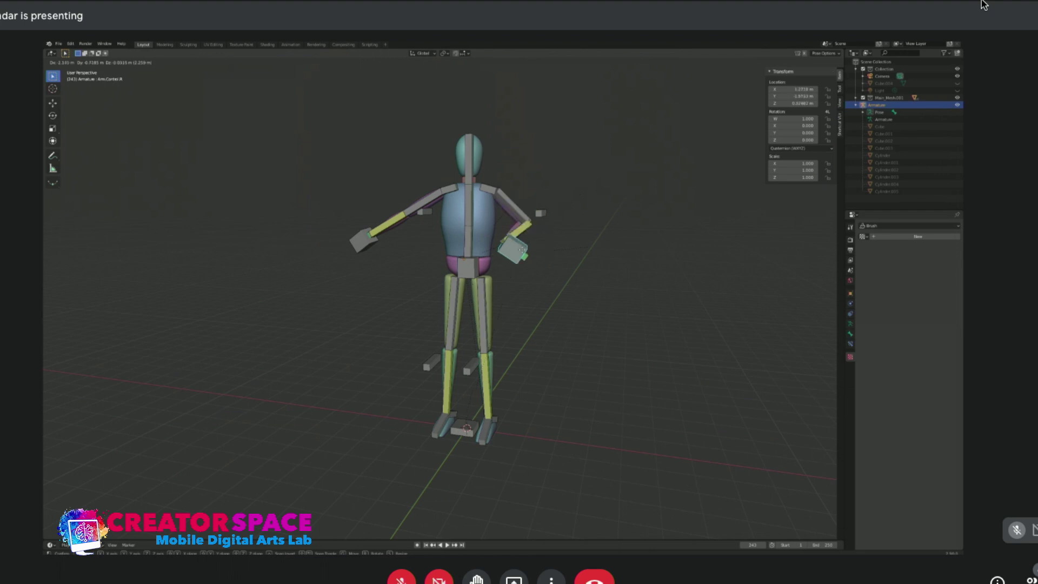
pyautogui.press('Escape')
# Select the left lower arm bone and display its armature settings and its IK bone constraint.
pyautogui.moveTo(402, 222); pyautogui.dragTo(378, 215, button='middle')
pyautogui.click(372, 214)
pyautogui.click(383, 230)
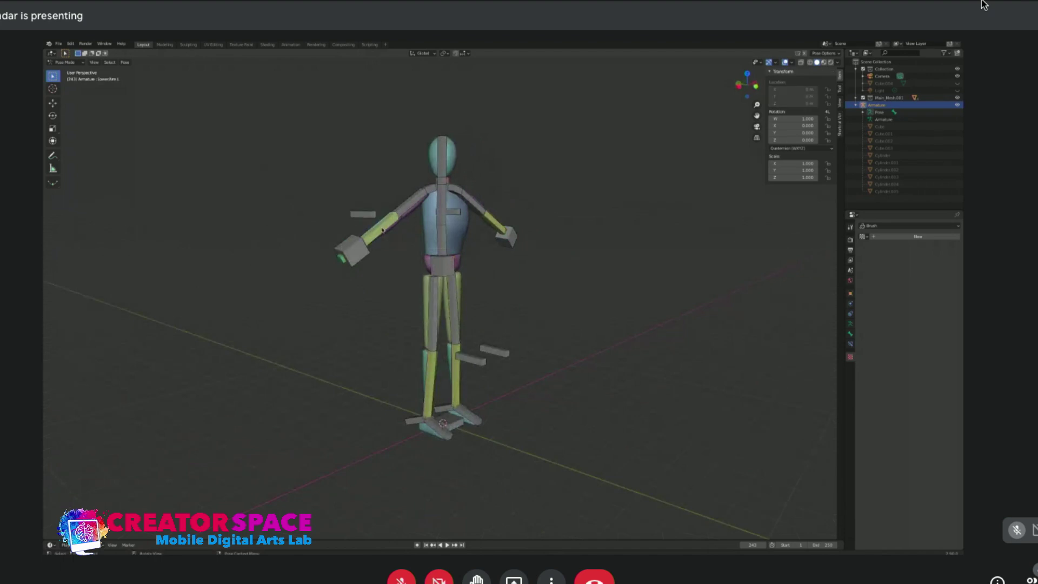
pyautogui.click(850, 325)
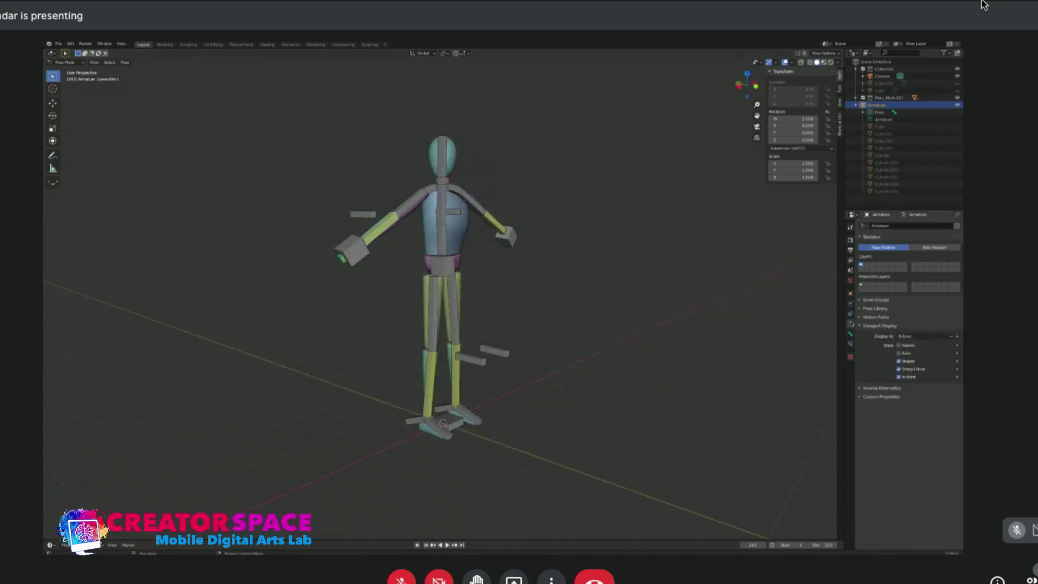
pyautogui.click(850, 344)
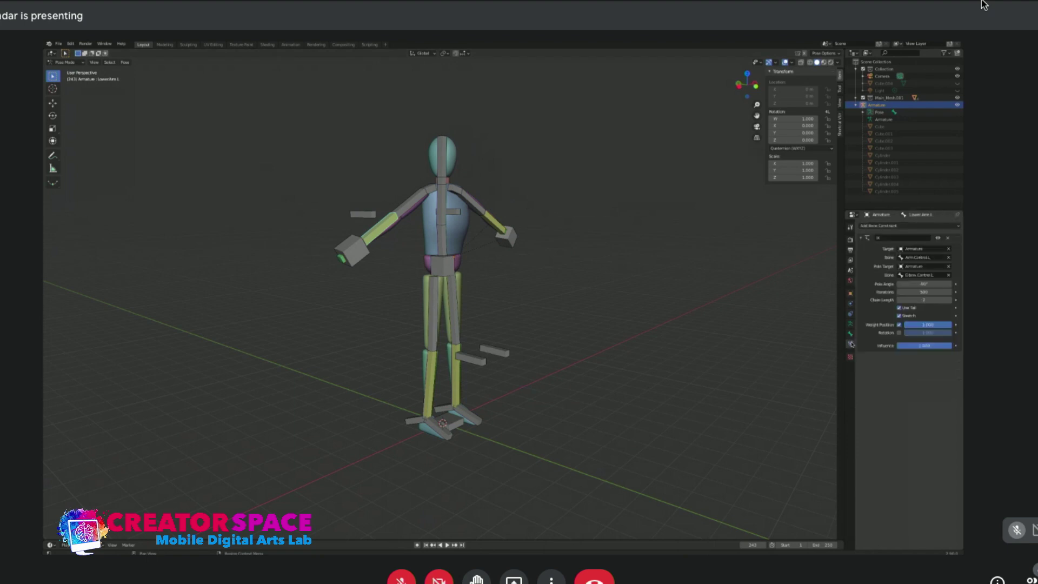
# Test the left arm's IK by moving the Arm.Control.L bone towards the body and clearing its location.
pyautogui.click(355, 244)
pyautogui.press('KP_1')
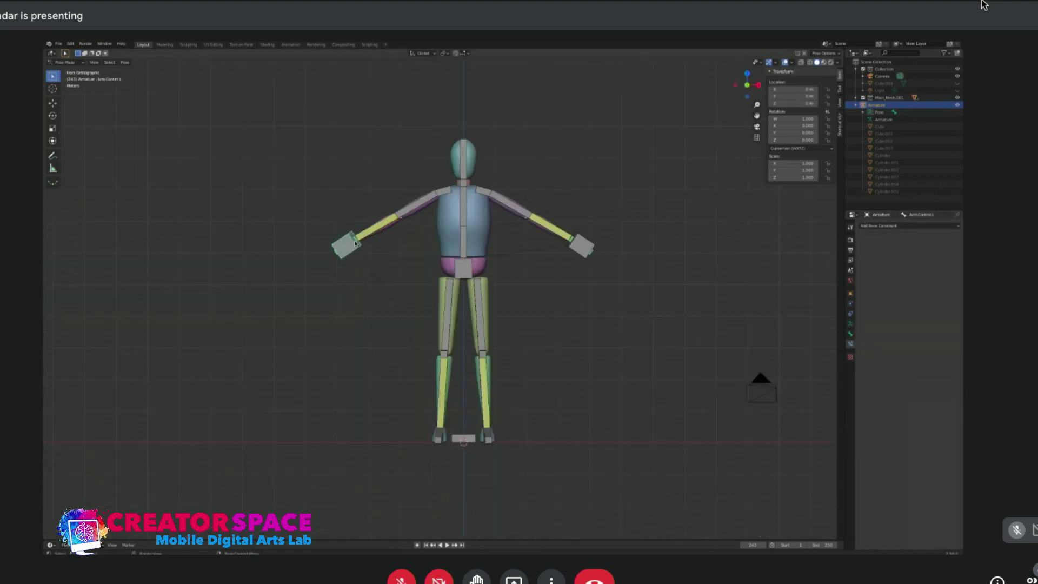
pyautogui.moveTo(354, 243); pyautogui.dragTo(430, 284)
pyautogui.press('r')
pyautogui.press('Escape')
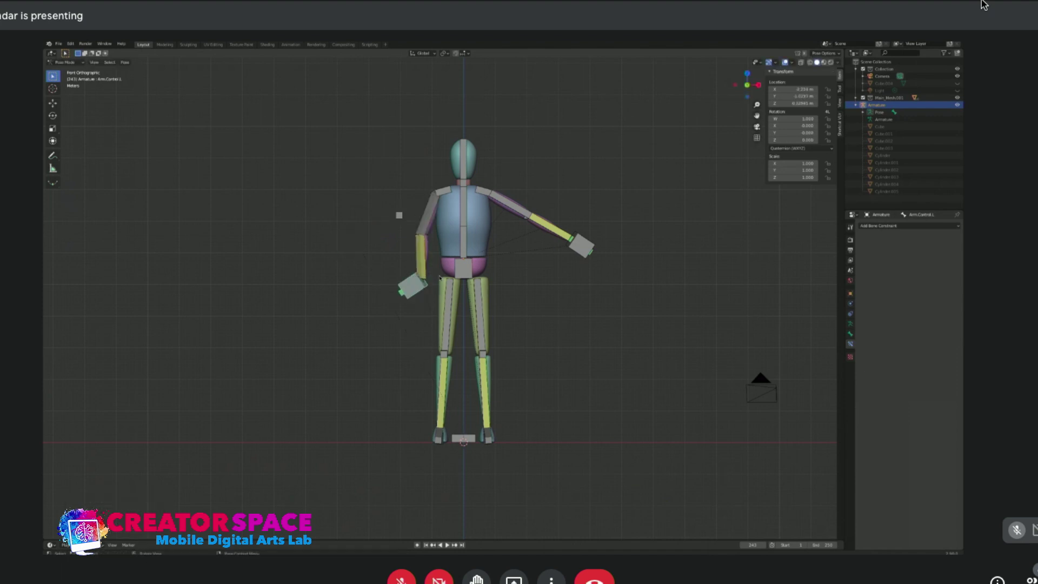
pyautogui.hotkey('alt', 'g')
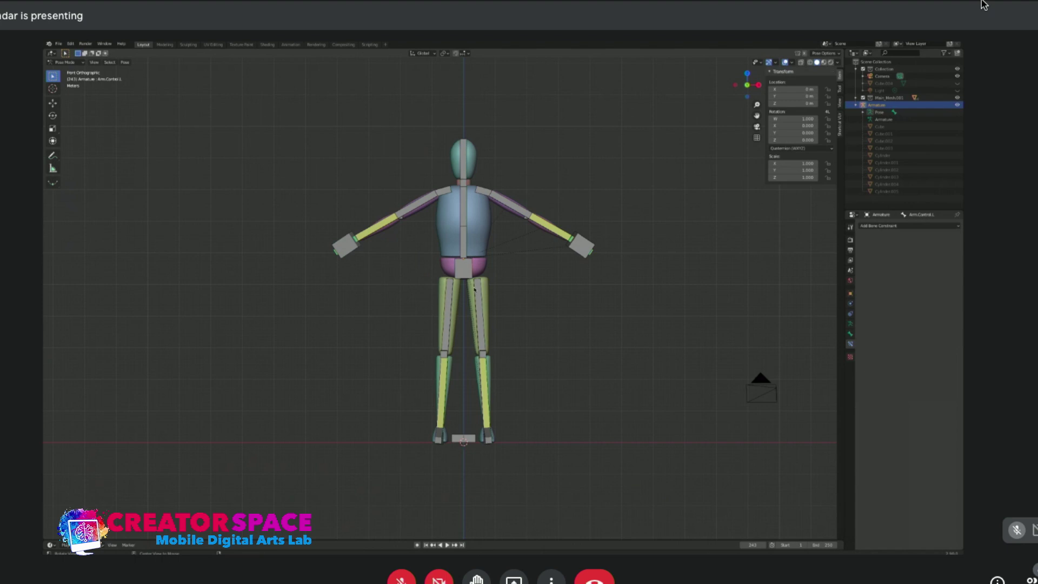
# Select the right foot's control bone to examine the mannequin's leg controls.
pyautogui.keyDown('alt'); pyautogui.moveTo(474, 290); pyautogui.dragTo(373, 295); pyautogui.keyUp('alt')
pyautogui.click(406, 426)
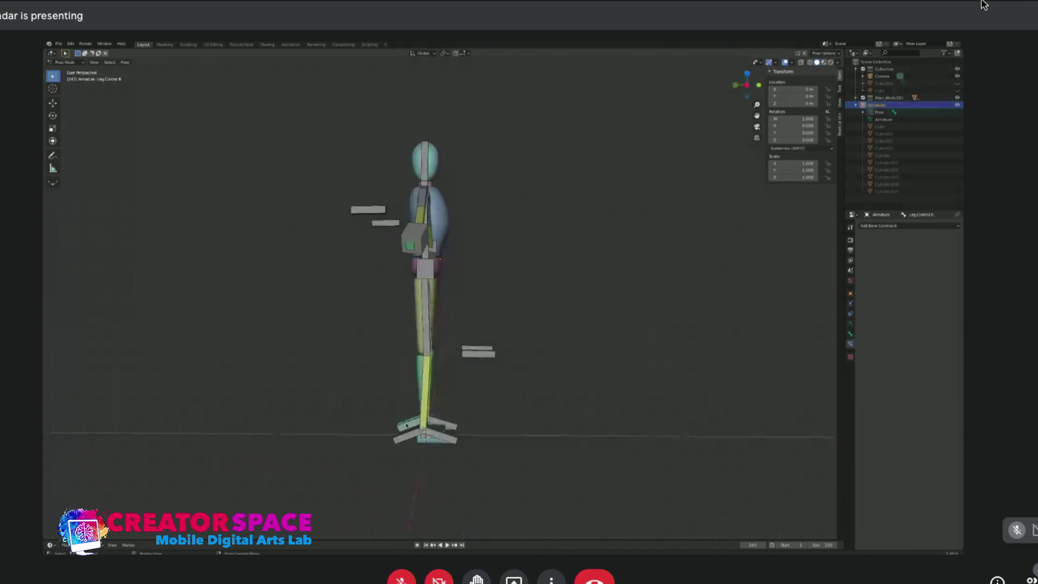
pyautogui.moveTo(407, 425); pyautogui.dragTo(498, 274, button='middle')
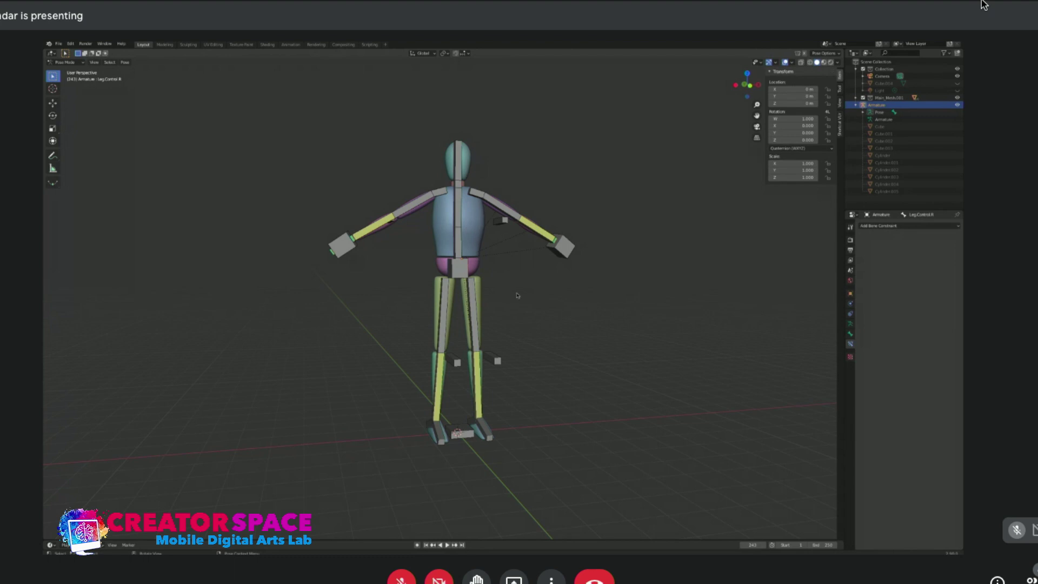
# Check the mannequin's separate objects in Object Mode by selecting the neck, torso, armature, upper legs and lower legs one by one.
pyautogui.press('KP_1')
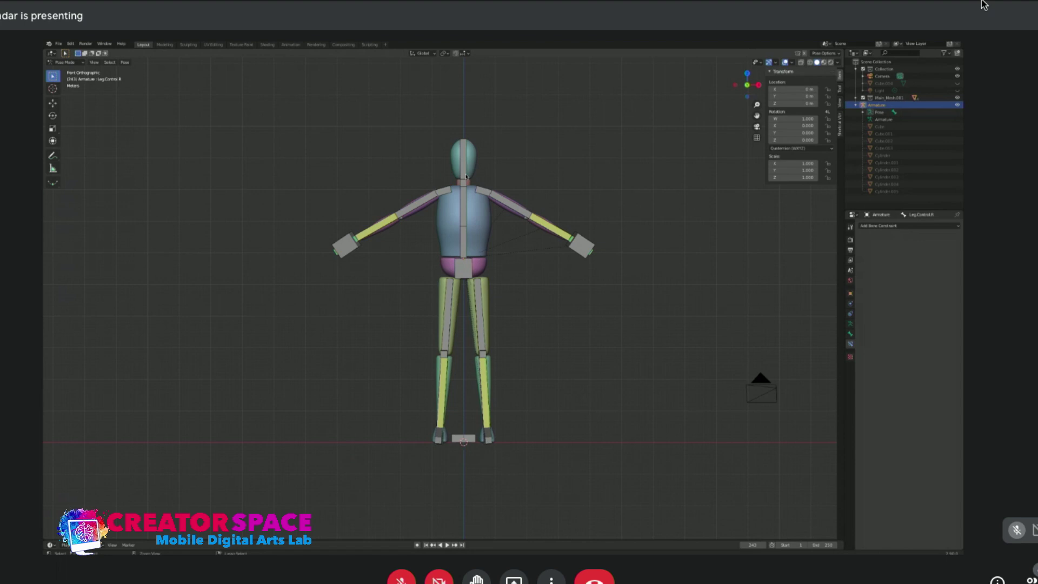
pyautogui.click(469, 183)
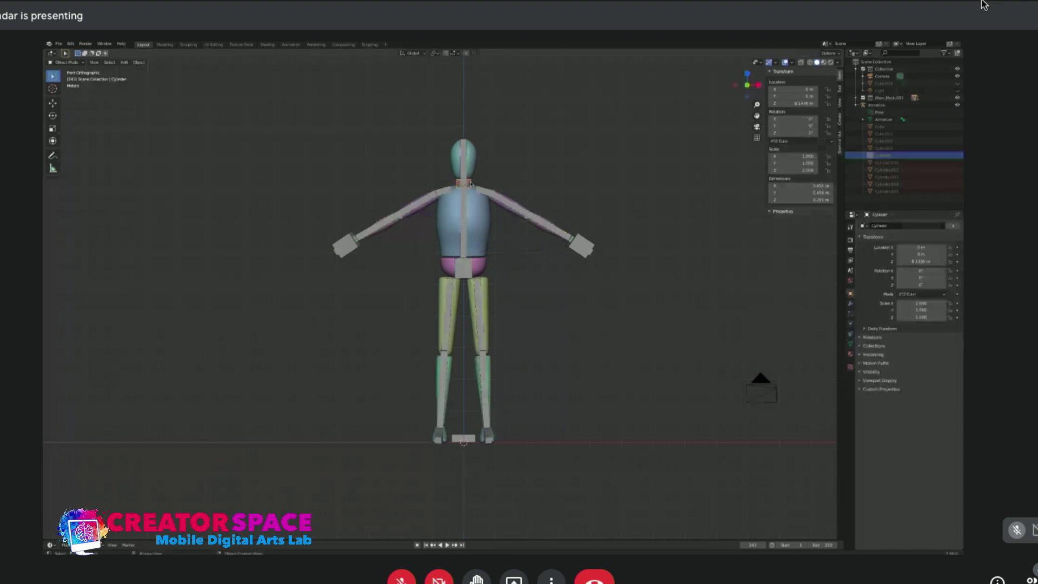
pyautogui.click(460, 225)
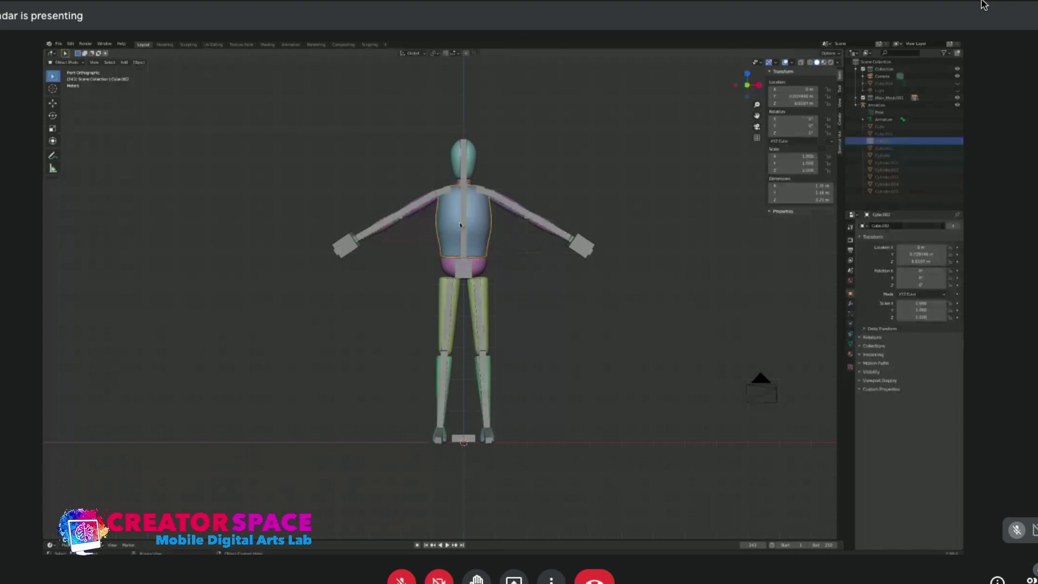
pyautogui.click(473, 189)
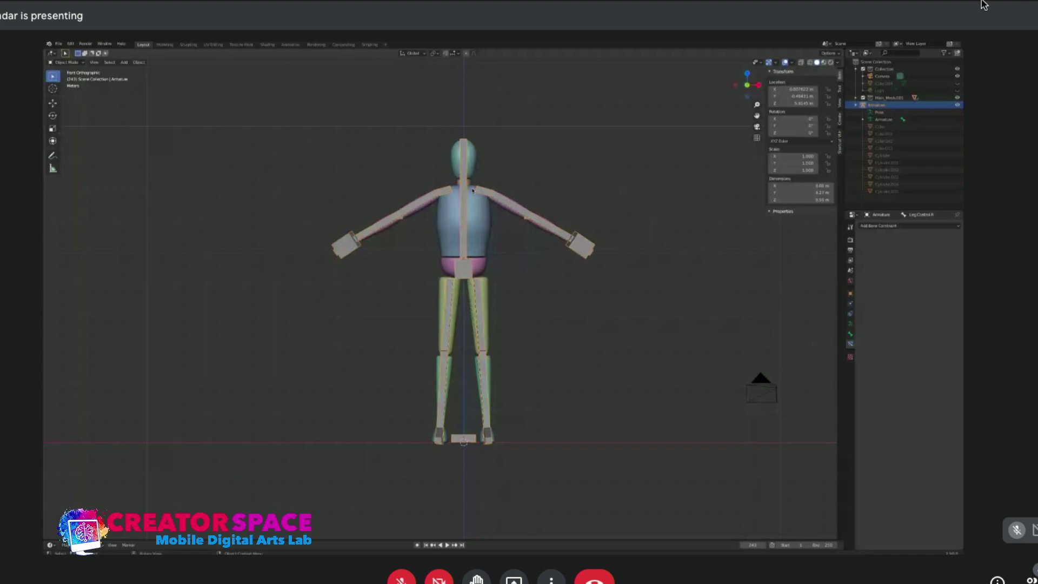
pyautogui.click(486, 308)
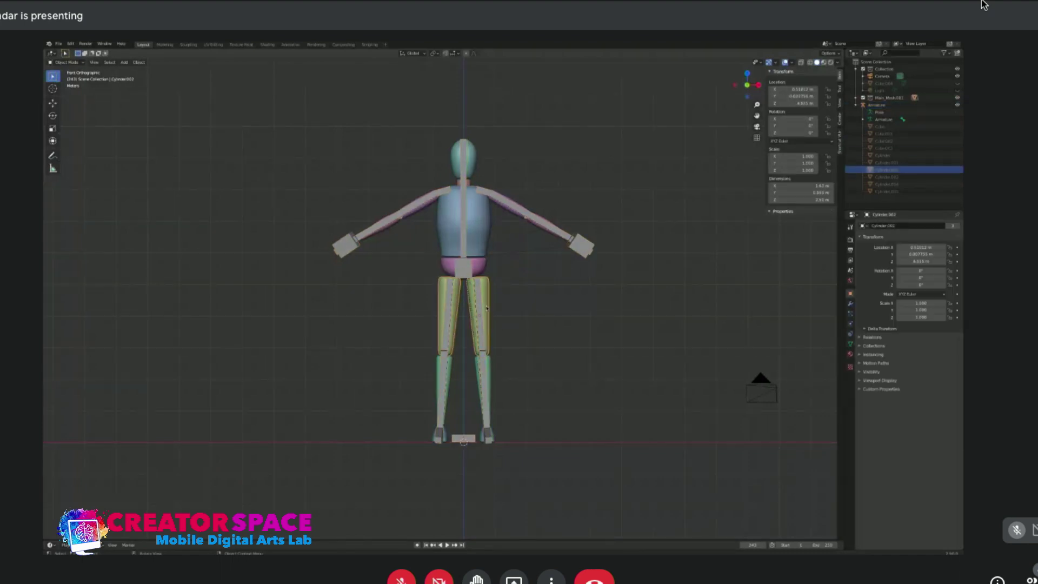
pyautogui.click(442, 368)
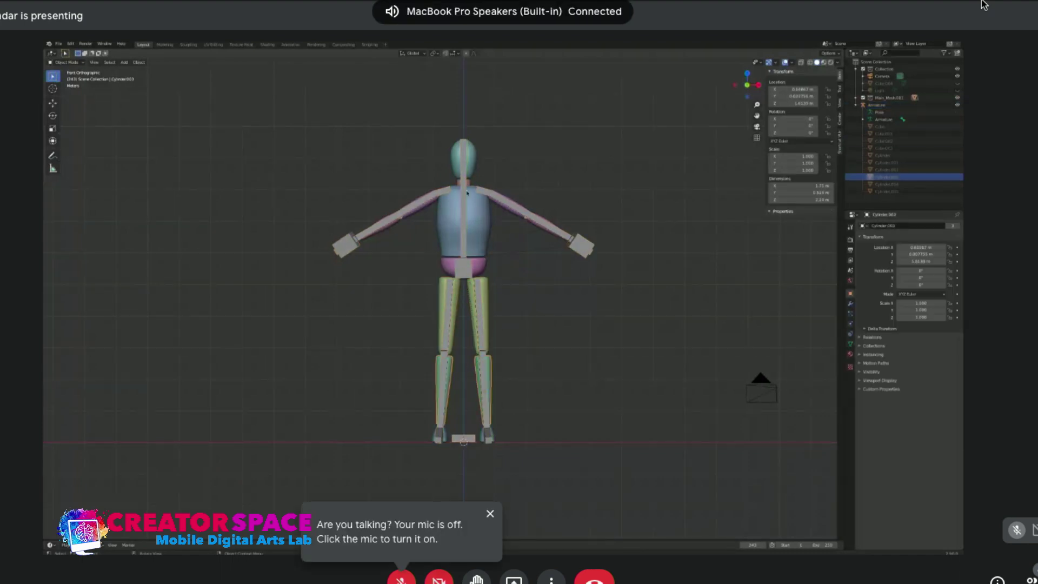
# Select the mannequin's head, neck, torso, pelvis and upper leg meshes together.
pyautogui.click(478, 165)
pyautogui.keyDown('ctrl'); pyautogui.click(882, 155); pyautogui.keyUp('ctrl')
pyautogui.keyDown('ctrl'); pyautogui.click(884, 140); pyautogui.keyUp('ctrl')
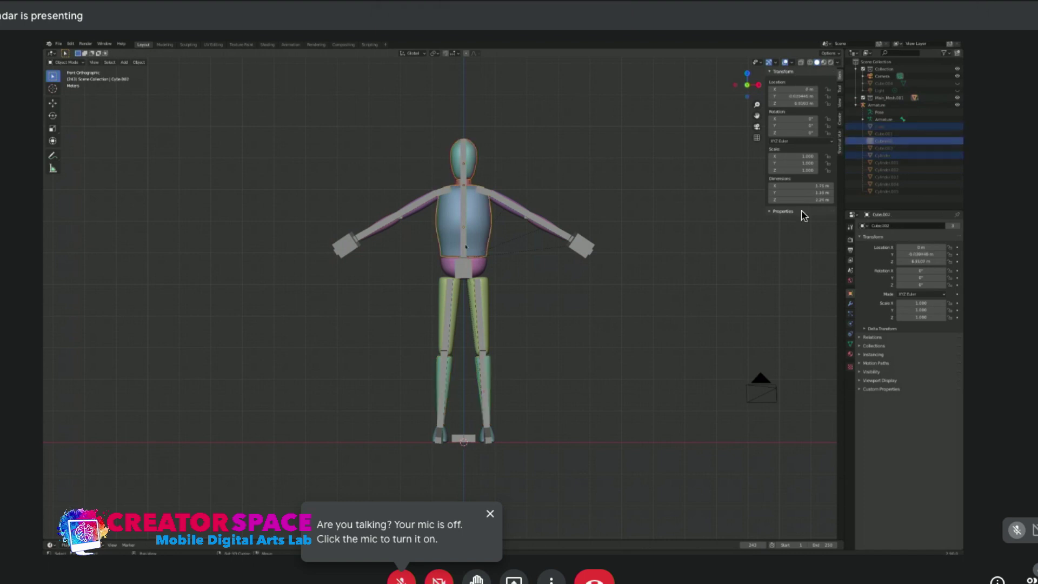
pyautogui.keyDown('shift'); pyautogui.click(448, 265); pyautogui.keyUp('shift')
pyautogui.keyDown('shift'); pyautogui.click(446, 308); pyautogui.keyUp('shift')
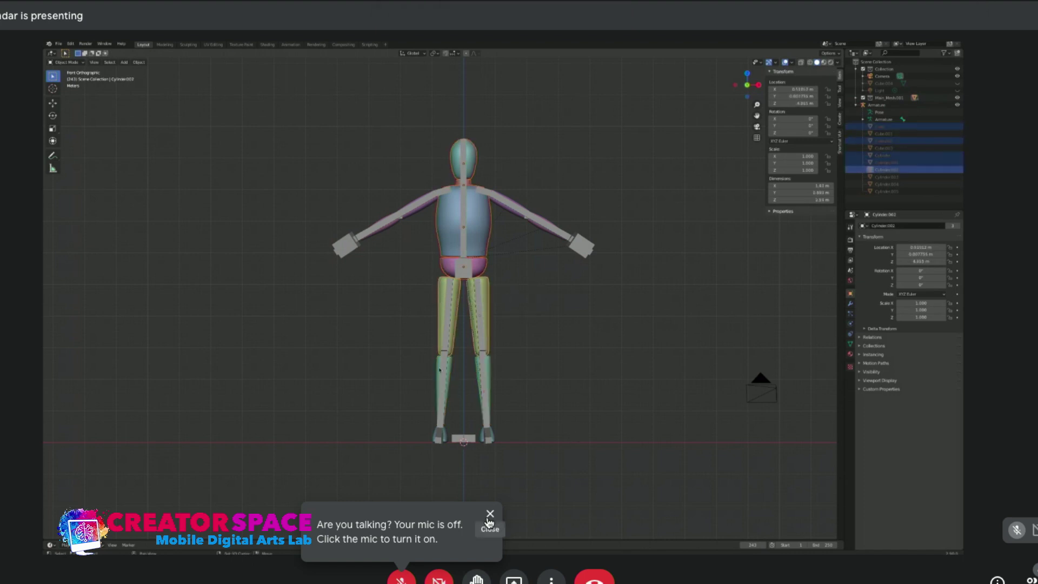
pyautogui.click(490, 514)
# Add the lower legs, feet, forearms, upper arms and hands to the selection, turning on X-ray to reach the hands.
pyautogui.keyDown('shift'); pyautogui.click(442, 379); pyautogui.keyUp('shift')
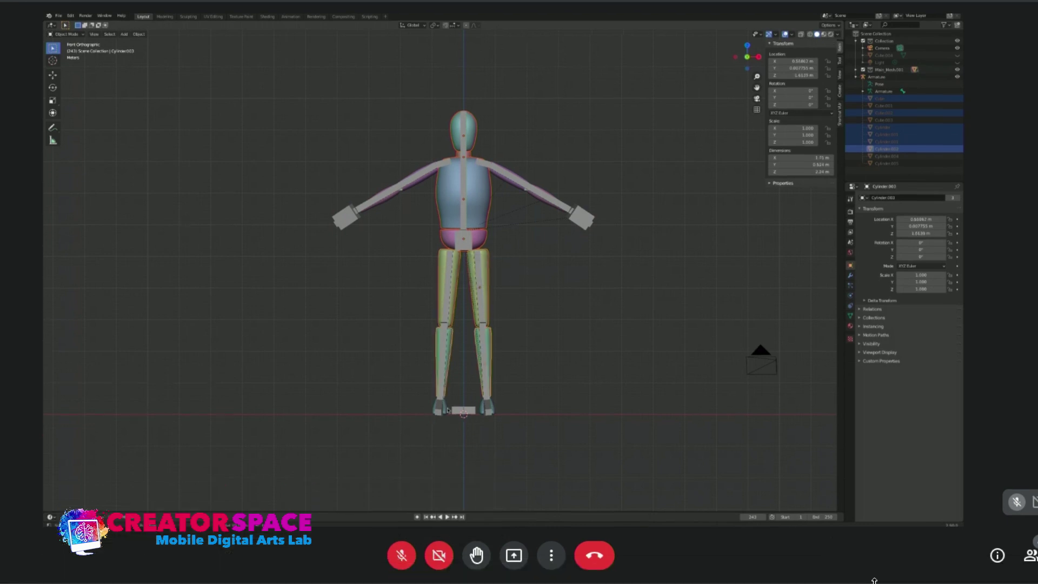
pyautogui.keyDown('shift'); pyautogui.click(442, 436); pyautogui.keyUp('shift')
pyautogui.keyDown('shift'); pyautogui.click(393, 197); pyautogui.keyUp('shift')
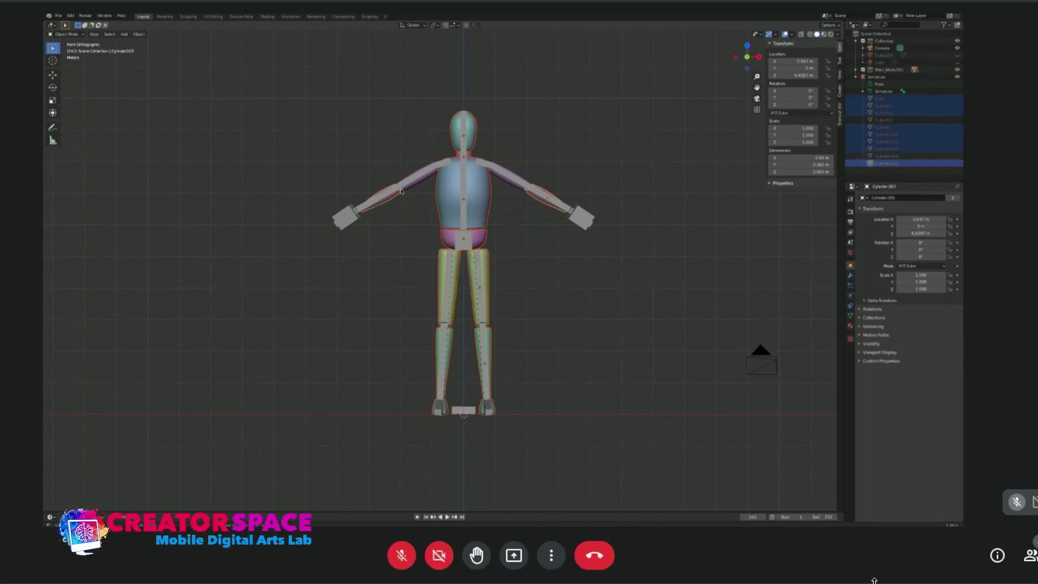
pyautogui.keyDown('shift'); pyautogui.click(411, 186); pyautogui.keyUp('shift')
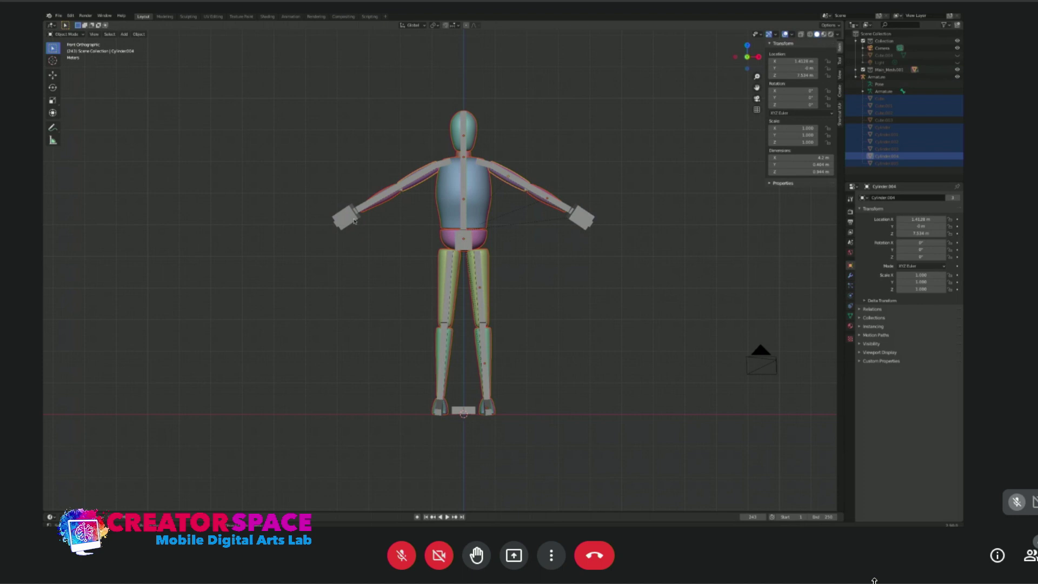
pyautogui.hotkey('alt', 'z')
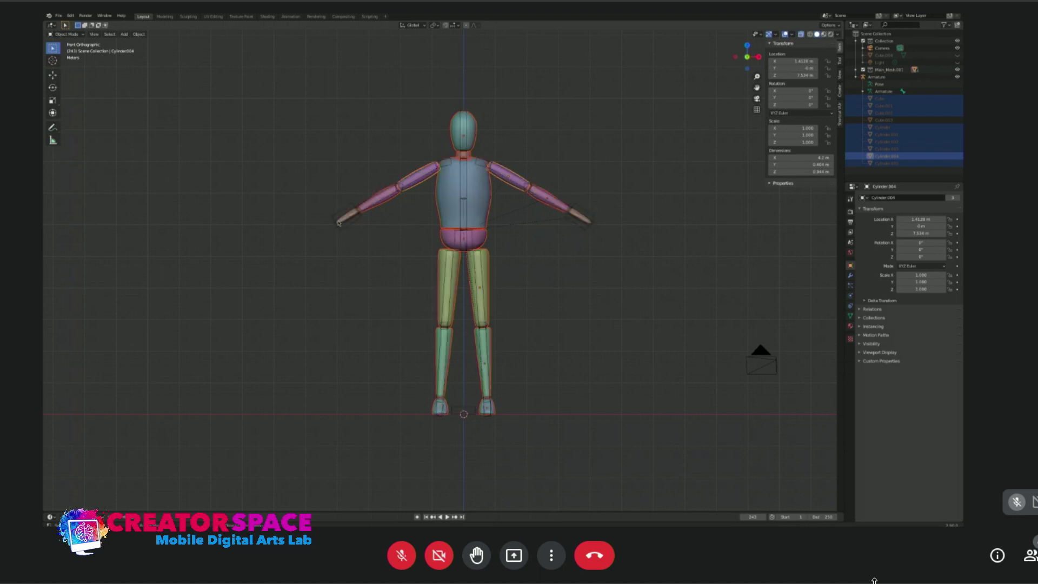
pyautogui.keyDown('shift'); pyautogui.click(347, 219); pyautogui.keyUp('shift')
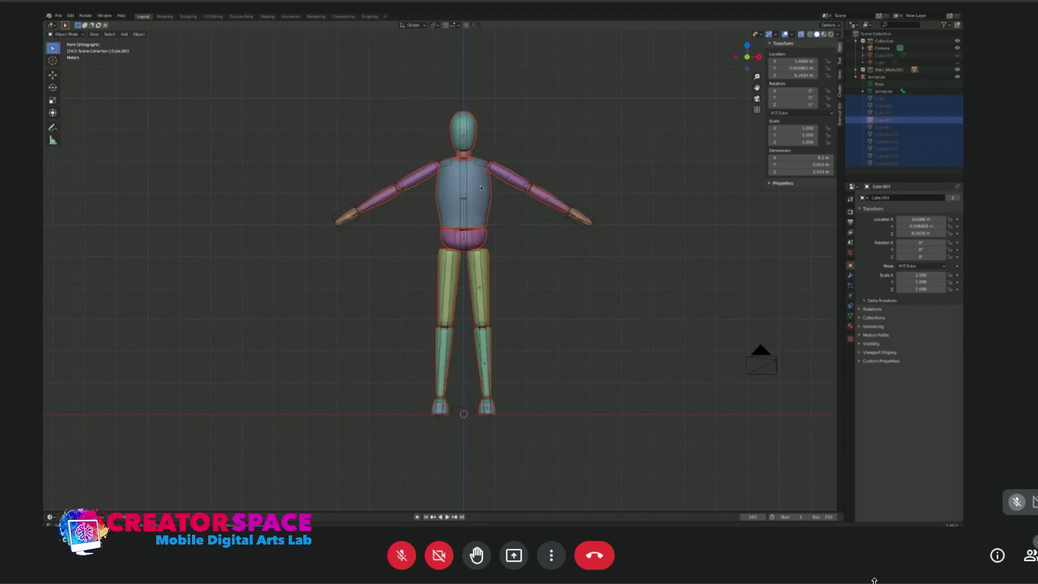
# Look at the object context options and Move to Collection for the selected body meshes, and deselect everything.
pyautogui.rightClick(480, 188)
pyautogui.rightClick(474, 196)
pyautogui.rightClick(460, 189)
pyautogui.press('m')
pyautogui.press('m')
pyautogui.click(523, 144)
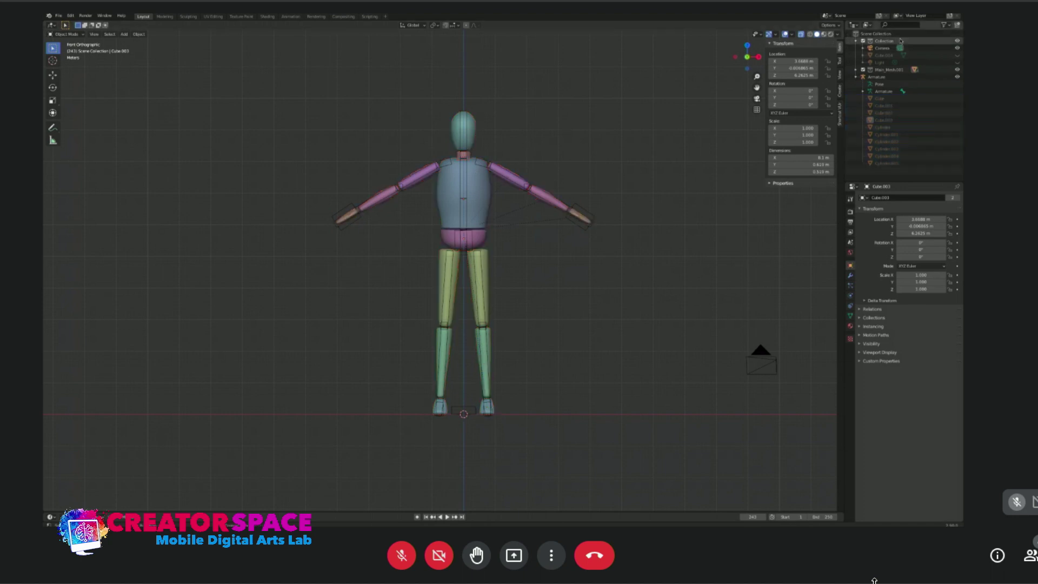
# Make the Main_Mesh.001 collection active, check the armature and torso mesh by selecting each, and clear the selection.
pyautogui.click(884, 70)
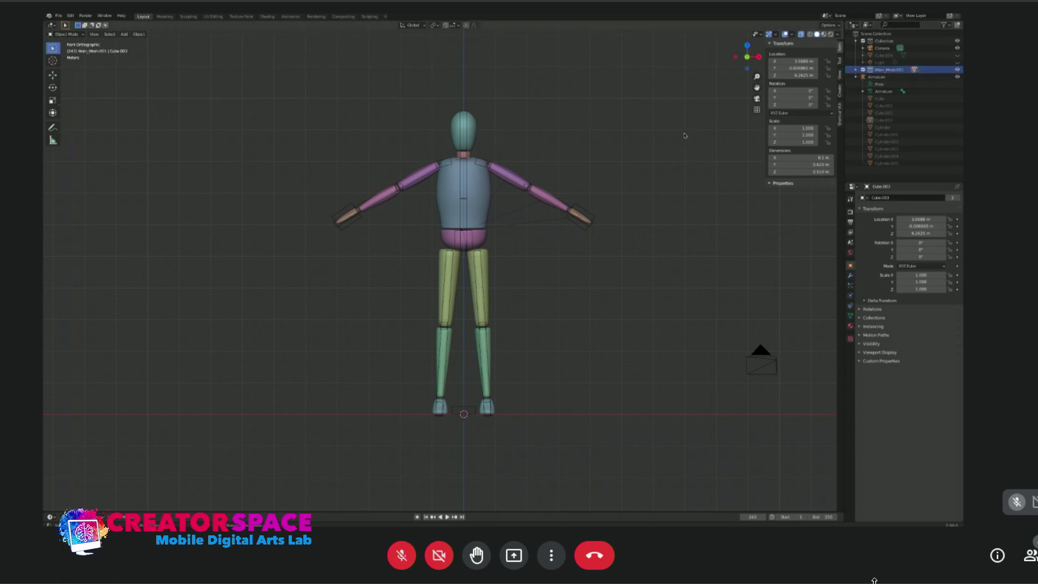
pyautogui.click(482, 173)
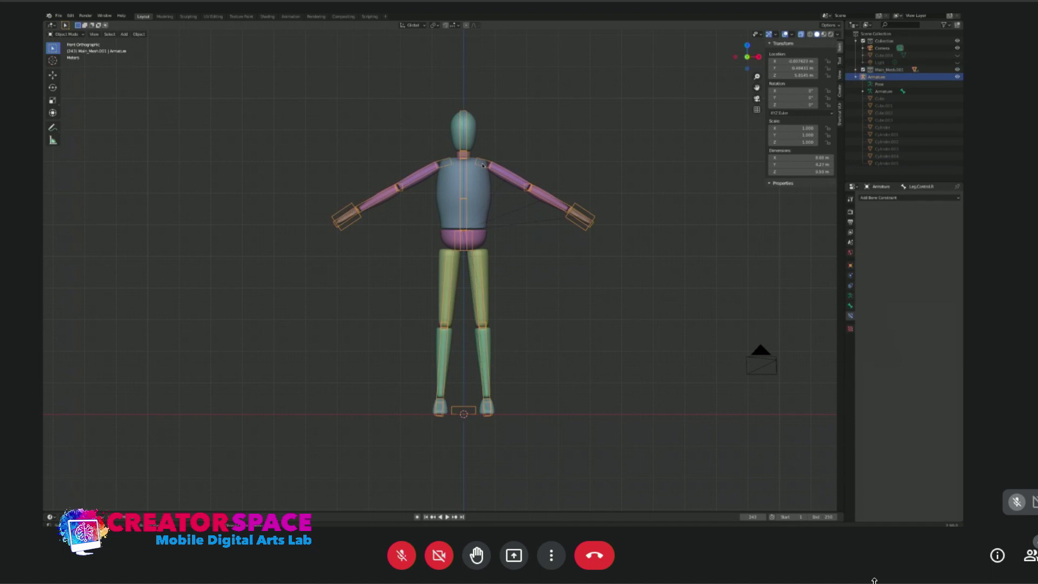
pyautogui.click(483, 178)
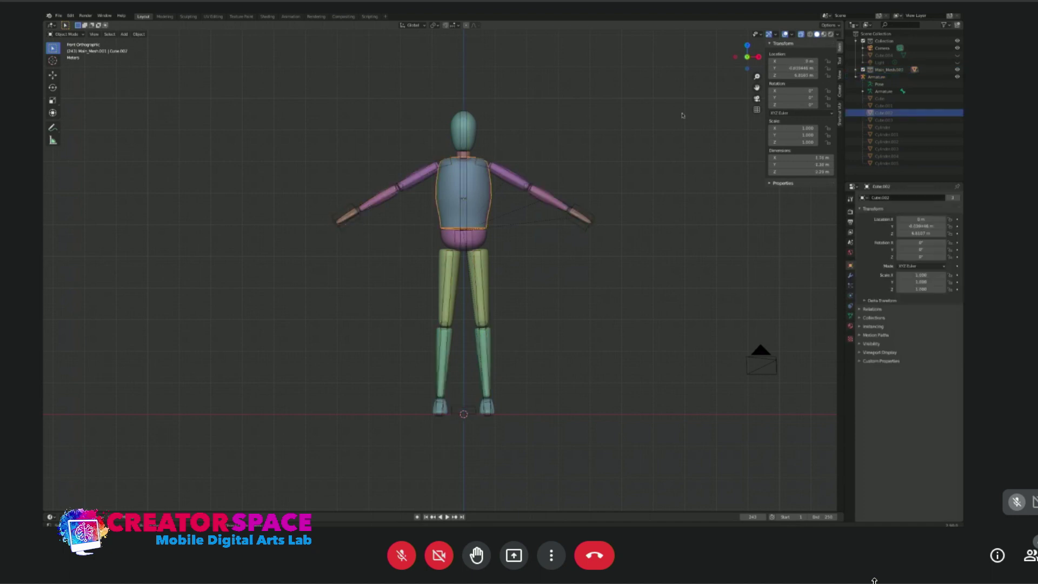
pyautogui.keyDown('shift'); pyautogui.click(477, 188); pyautogui.keyUp('shift')
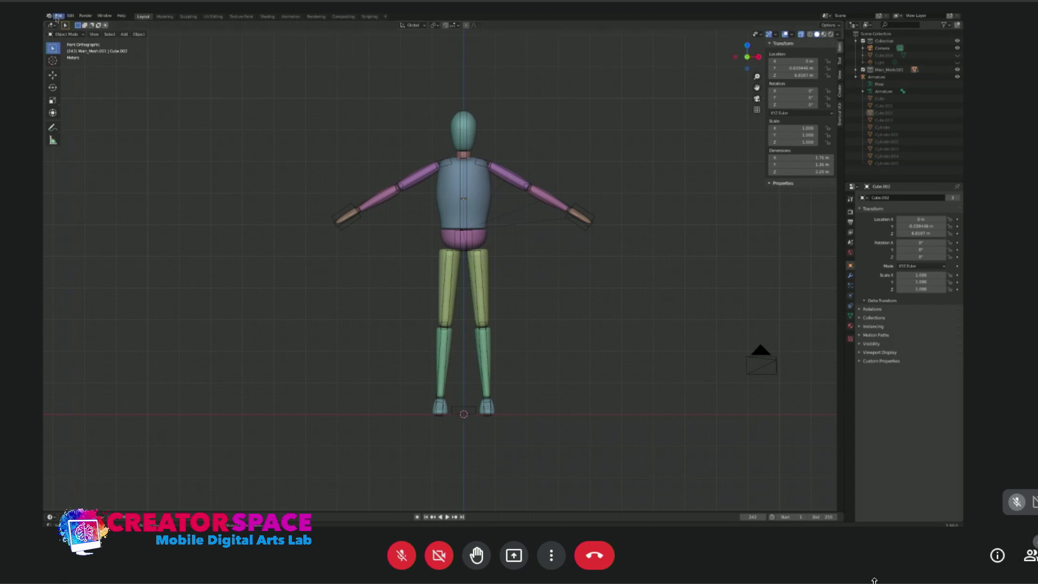
# Reopen the recent building scene Scene01.blend without saving the changes to the mannequin file.
pyautogui.click(59, 16)
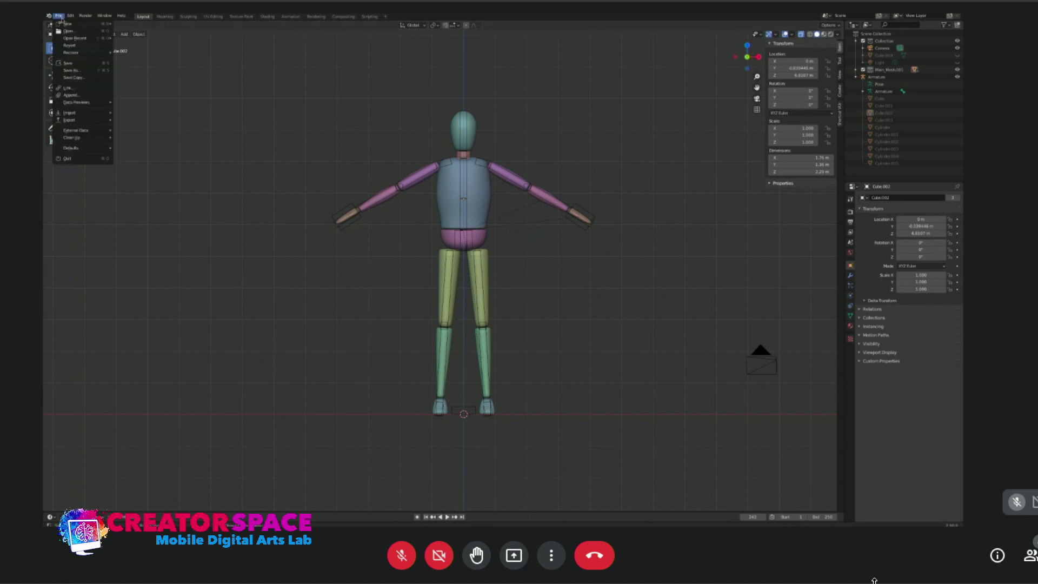
pyautogui.moveTo(63, 38)
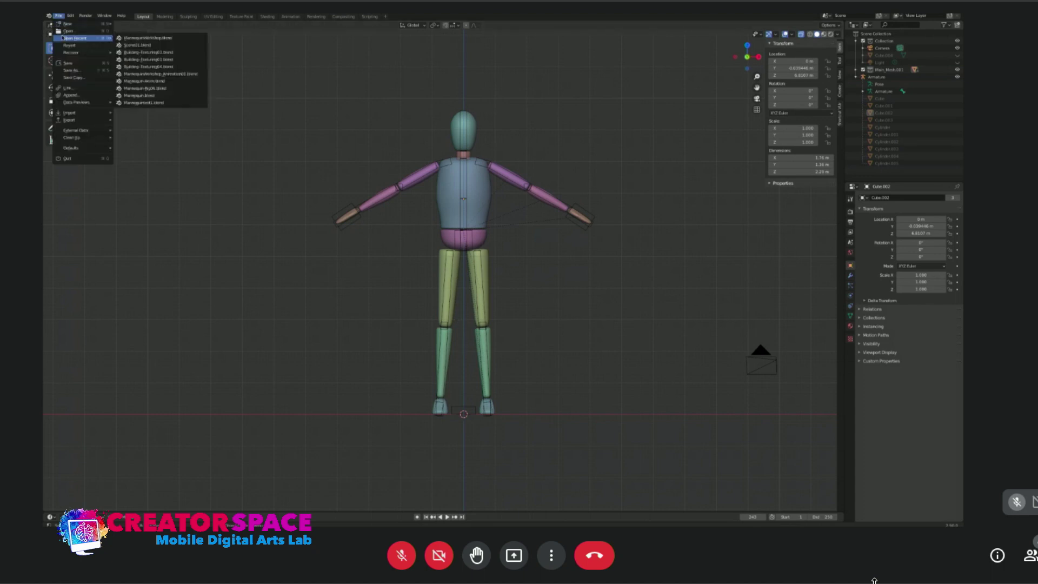
pyautogui.click(139, 47)
pyautogui.click(479, 282)
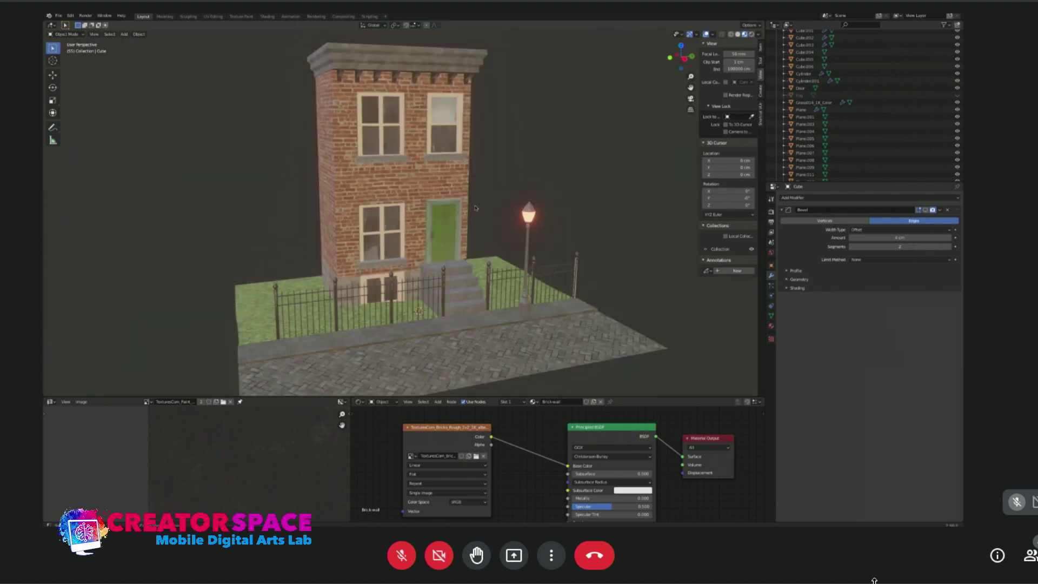
# Hide the viewport sidebar and look up the Append command for bringing in objects from another blend file.
pyautogui.moveTo(476, 209); pyautogui.dragTo(480, 205, button='middle')
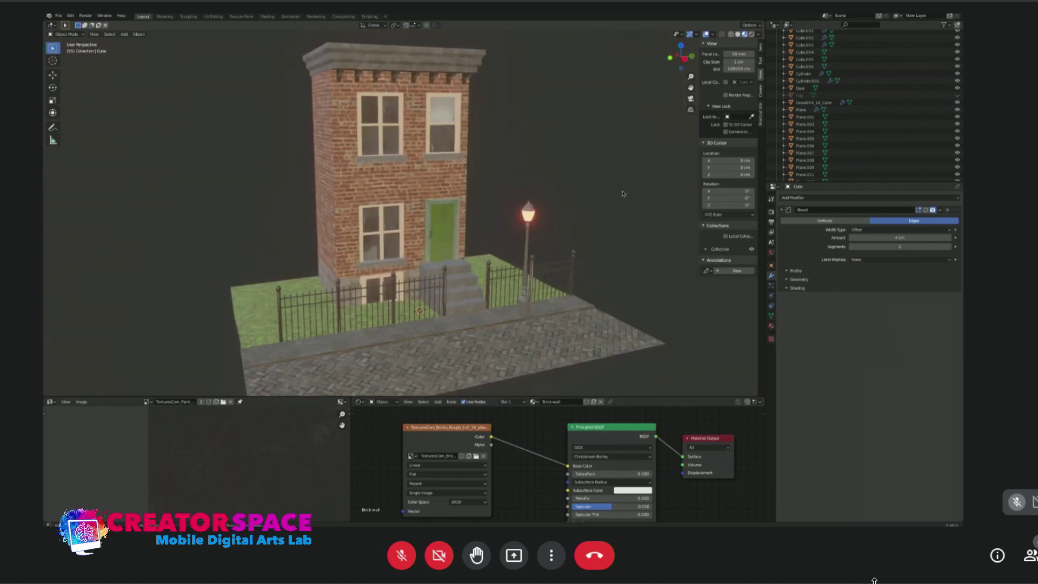
pyautogui.press('n')
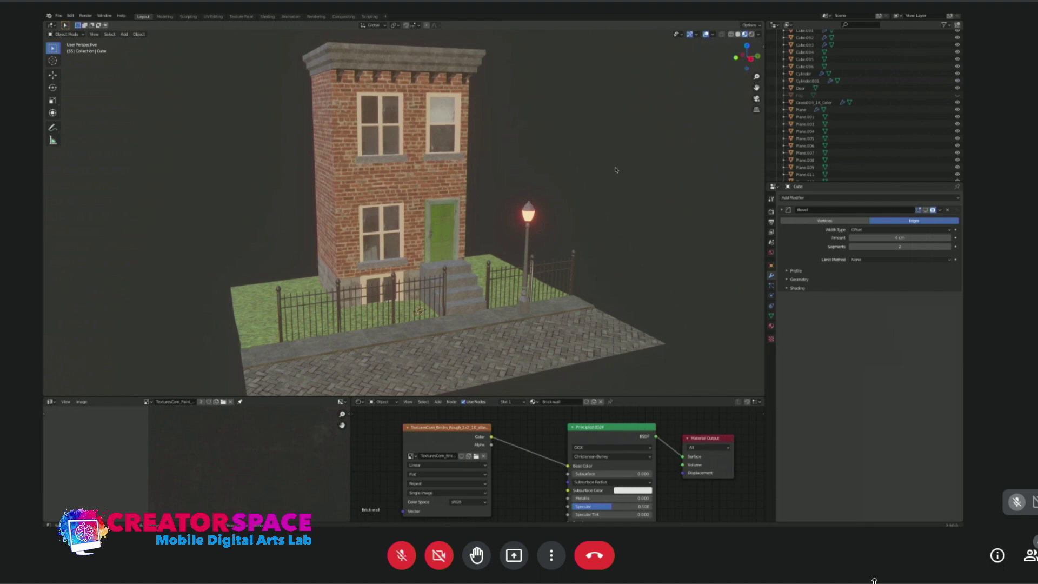
pyautogui.click(58, 16)
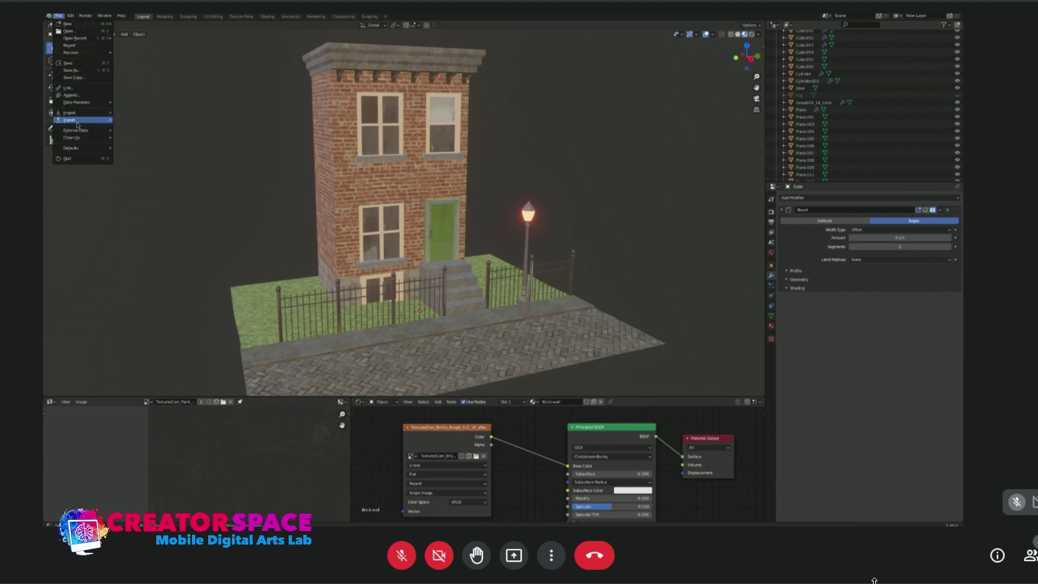
pyautogui.moveTo(80, 113)
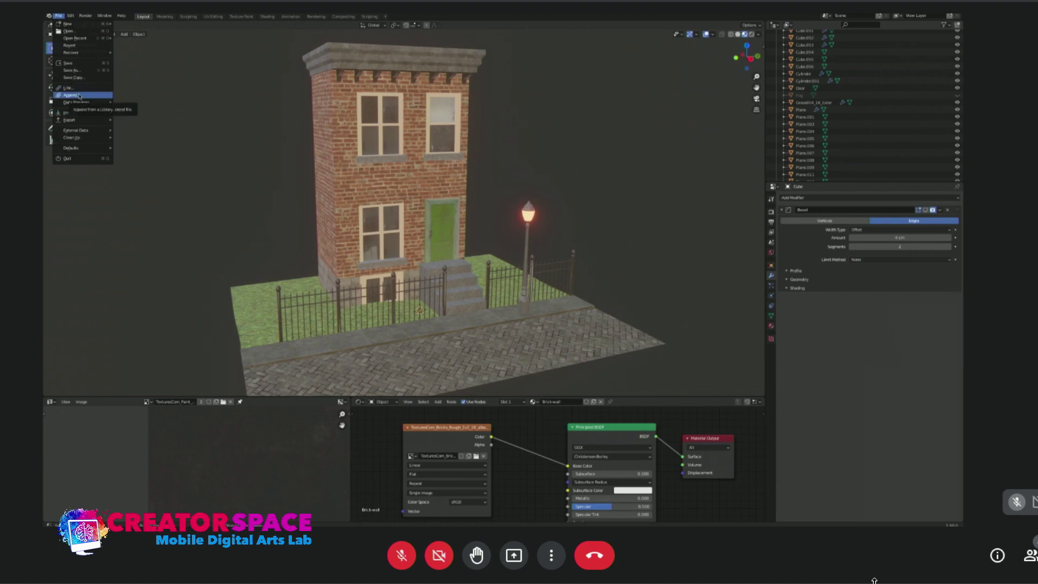
pyautogui.click(80, 97)
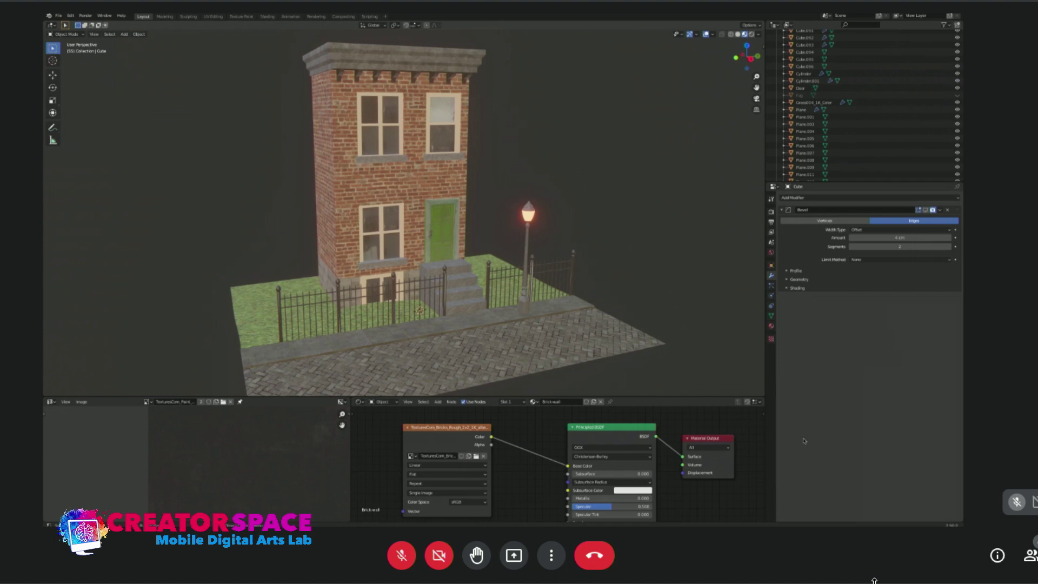
# Paste the copied mannequin and its armature into the building scene and view it beside the house.
pyautogui.hotkey('ctrl', 'v')
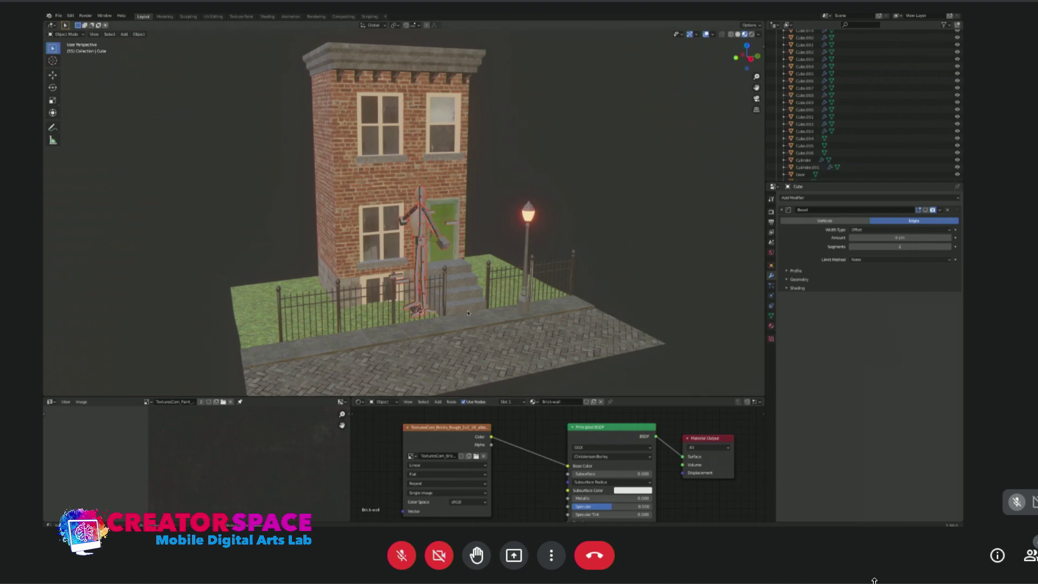
pyautogui.scroll(3, 468, 313)
pyautogui.moveTo(514, 244); pyautogui.dragTo(468, 350, button='middle')
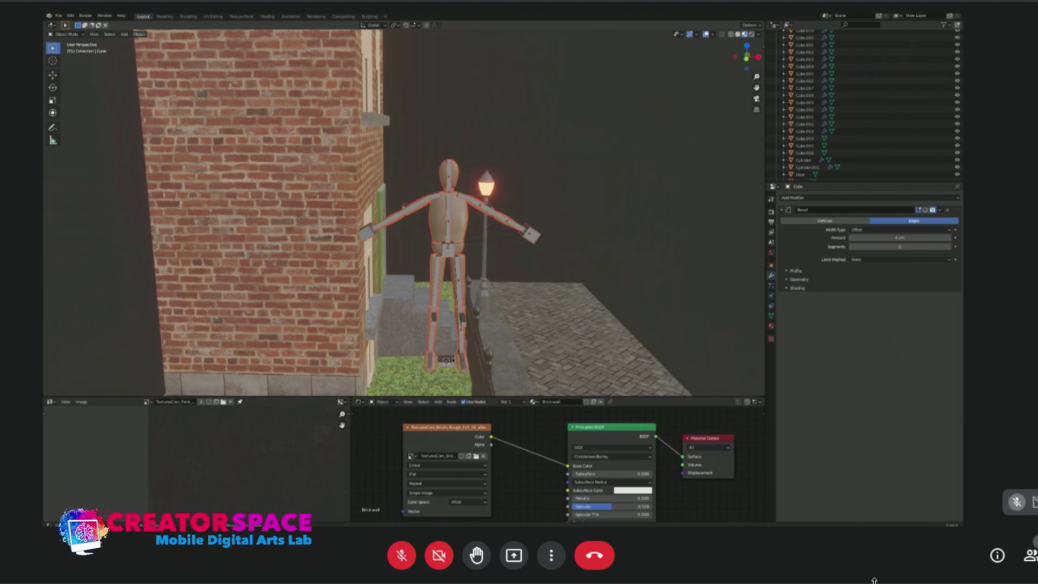
pyautogui.moveTo(557, 286); pyautogui.dragTo(441, 313, button='middle')
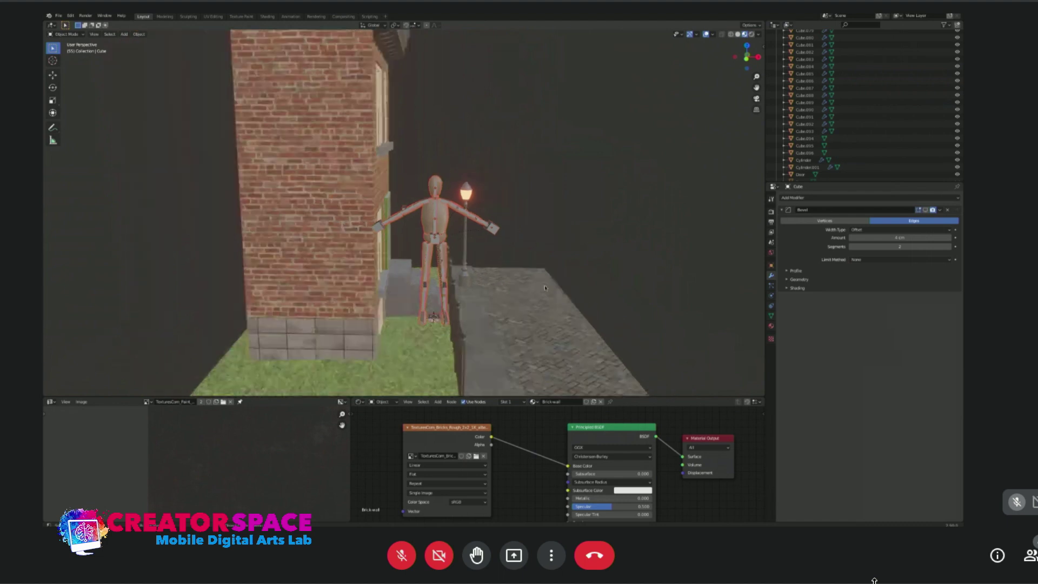
# Select only the mannequin's armature and move the figure out past the lamp post over the cobbled street.
pyautogui.click(439, 319)
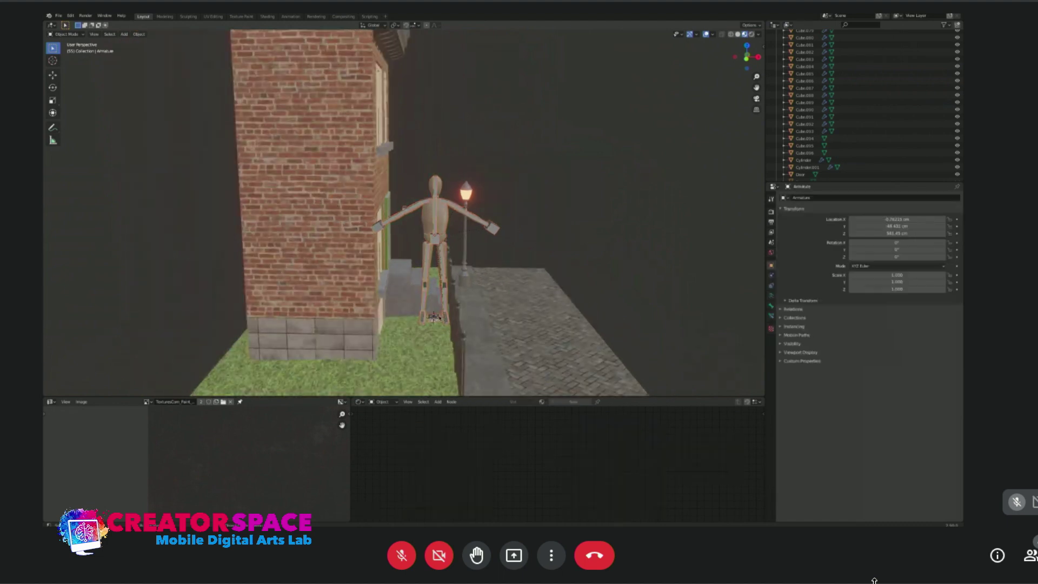
pyautogui.press('g')
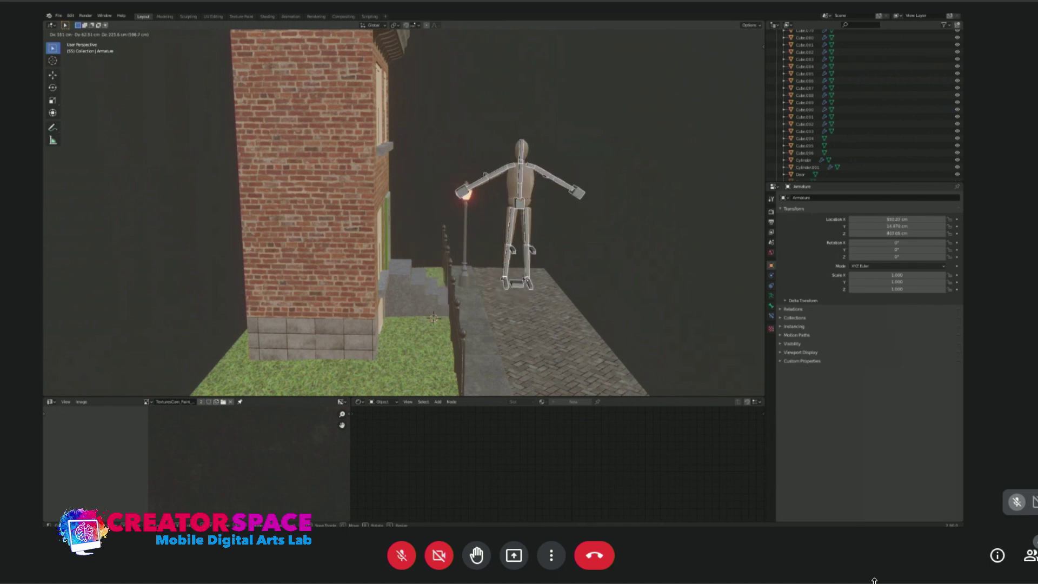
pyautogui.click(539, 285)
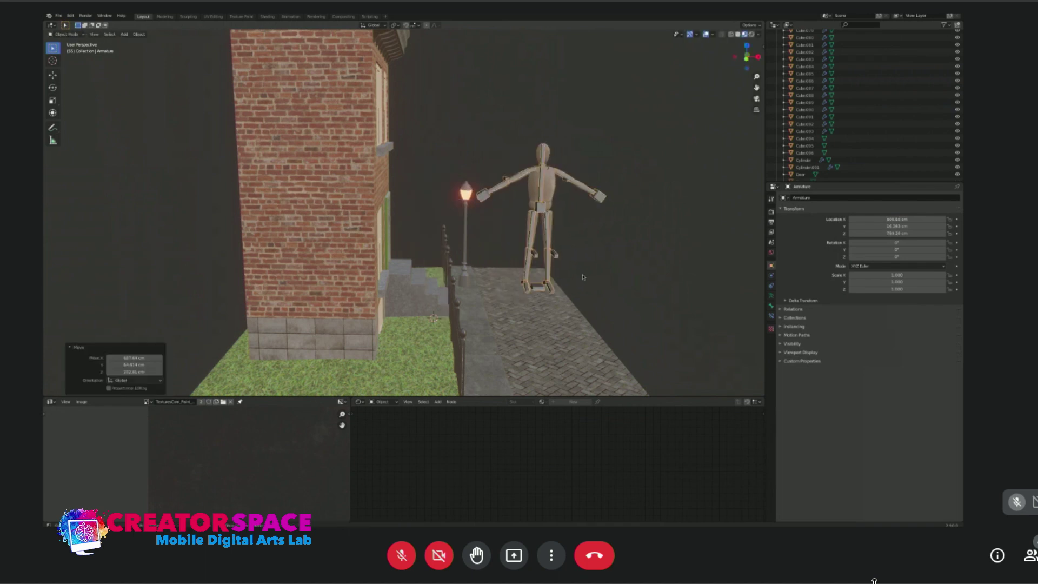
# Put the armature in Pose Mode and try moving each hand control, reverting both moves.
pyautogui.click(601, 195)
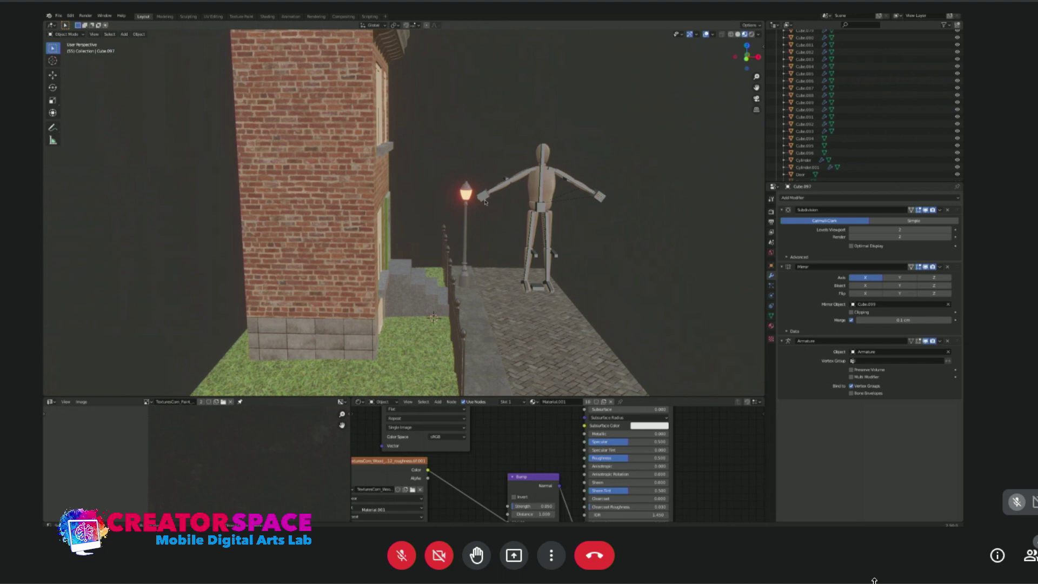
pyautogui.scroll(3, 590, 217)
pyautogui.moveTo(660, 216); pyautogui.dragTo(559, 218, button='middle')
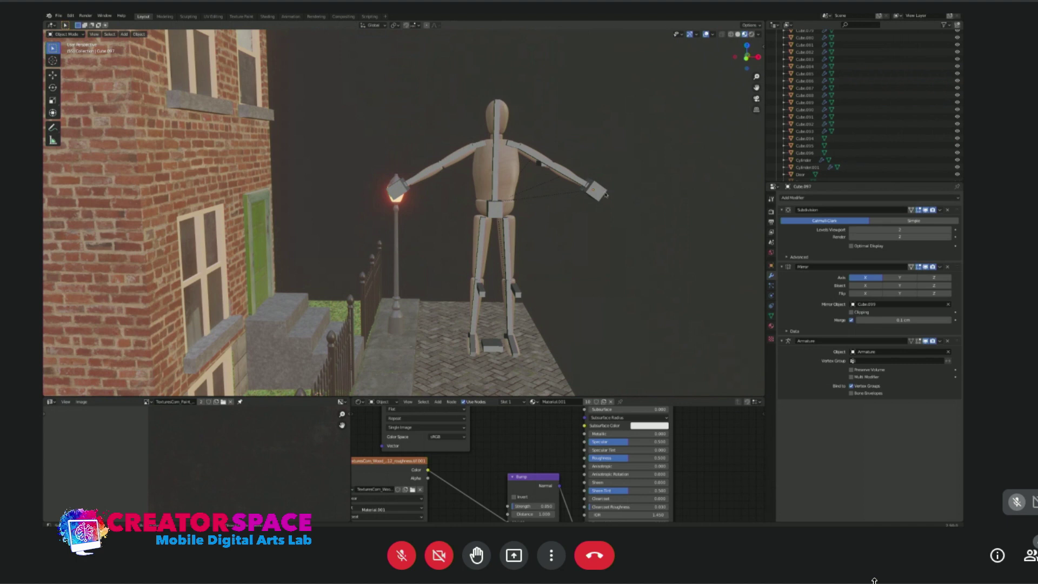
pyautogui.click(602, 193)
pyautogui.hotkey('ctrl', 'Tab')
pyautogui.click(605, 191)
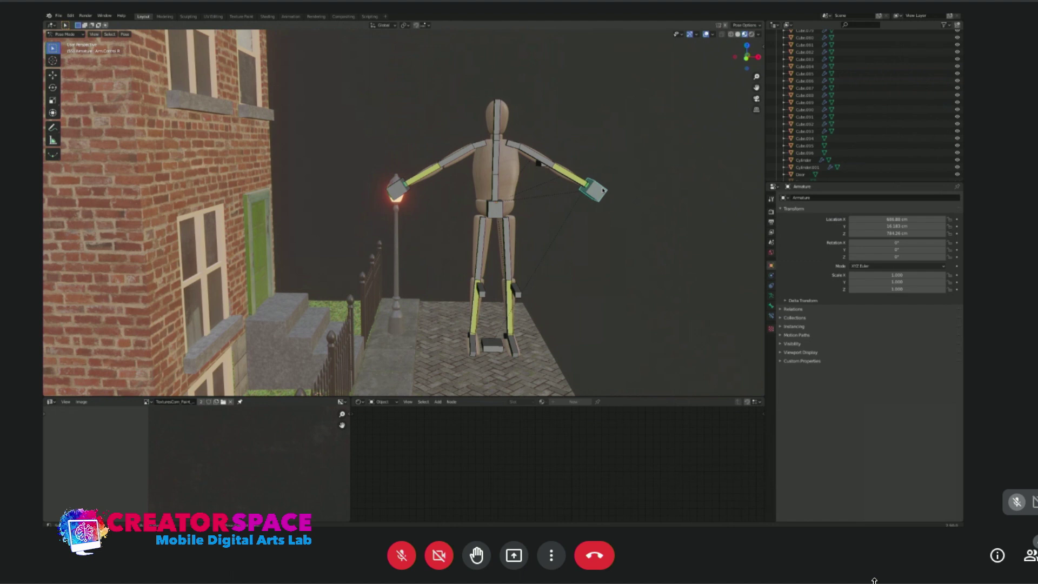
pyautogui.press('g')
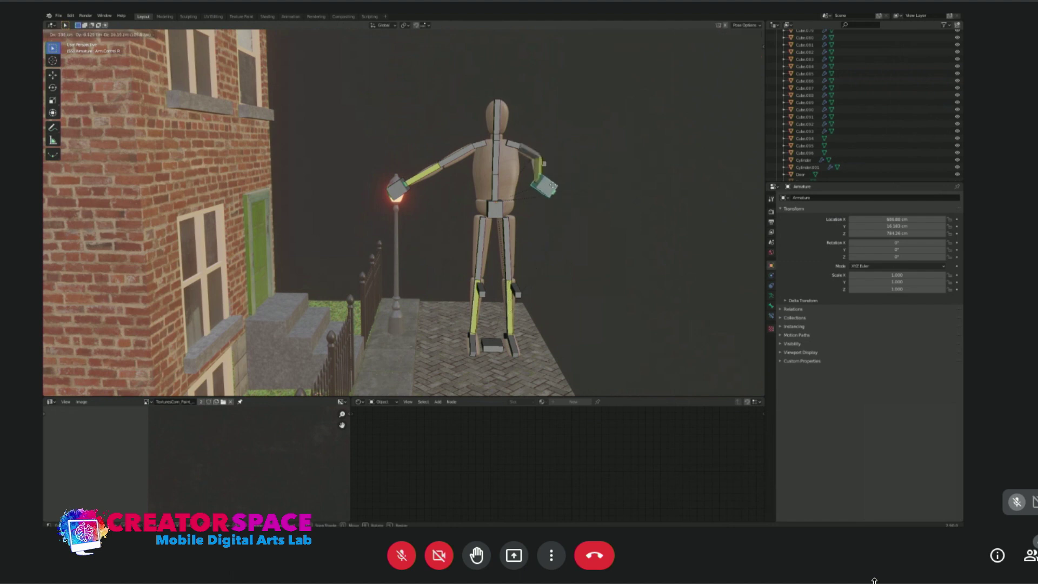
pyautogui.click(551, 186)
pyautogui.hotkey('ctrl', 'z')
pyautogui.click(395, 186)
pyautogui.press('g')
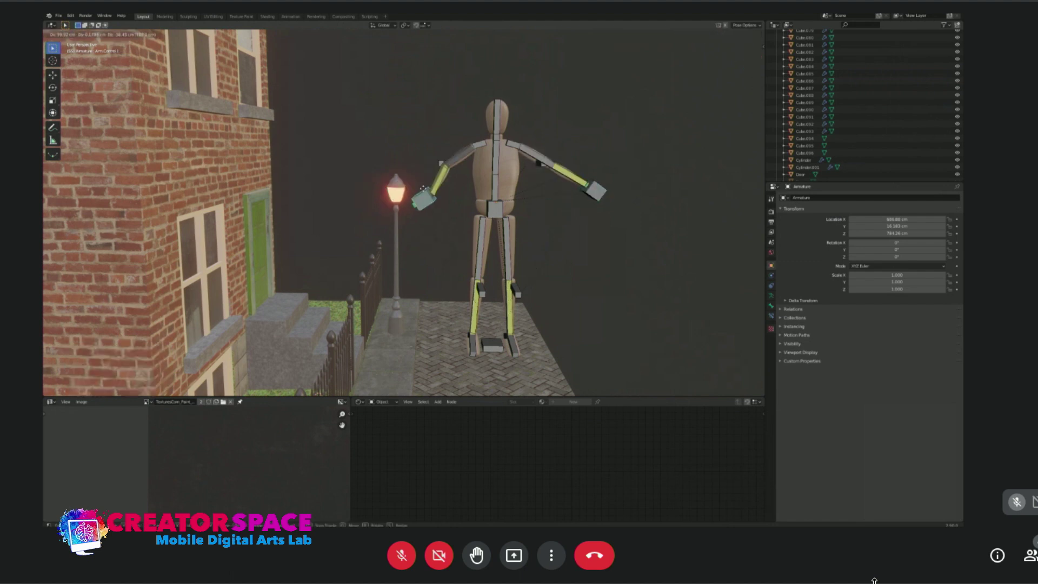
pyautogui.press('Escape')
# Try moving the leg controls at the feet, undo the moves, and return the armature to Object Mode.
pyautogui.moveTo(468, 335); pyautogui.dragTo(433, 324, button='middle')
pyautogui.click(433, 323)
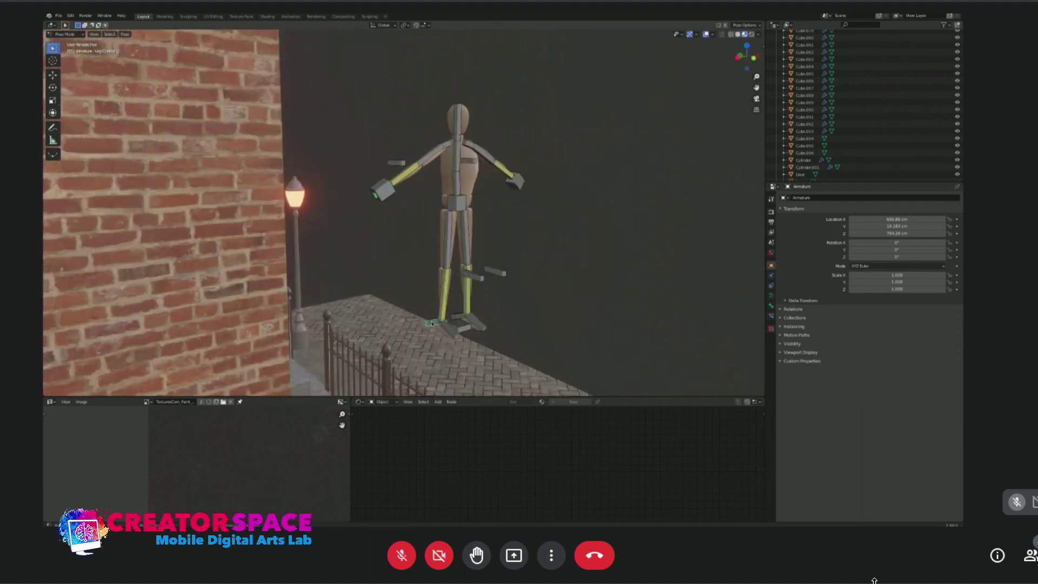
pyautogui.press('g')
pyautogui.click(463, 317)
pyautogui.hotkey('ctrl', 'z')
pyautogui.click(463, 318)
pyautogui.press('g')
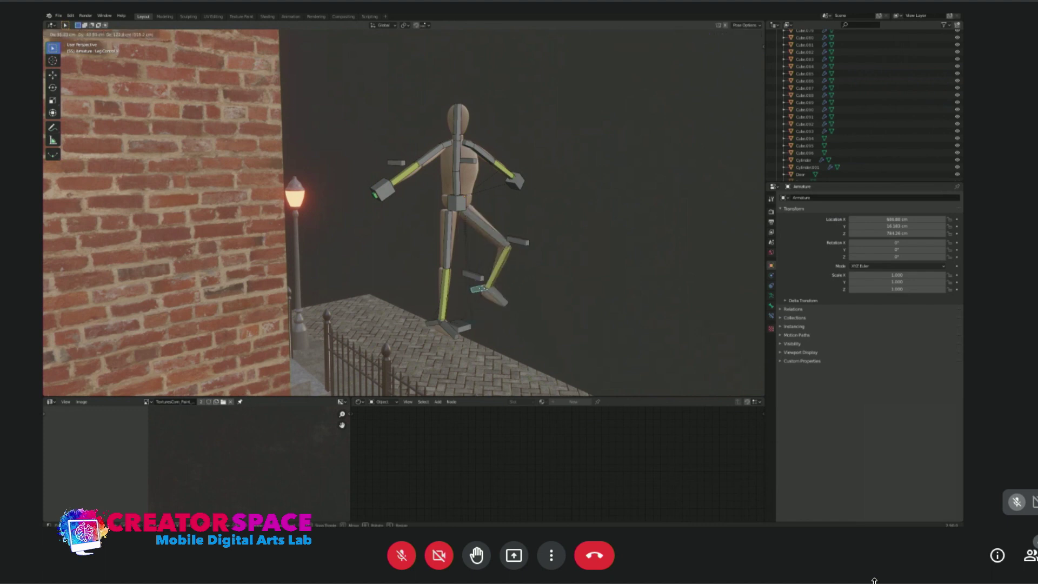
pyautogui.click(486, 286)
pyautogui.hotkey('ctrl', 'z')
pyautogui.moveTo(519, 254)
pyautogui.mouseDown(button='middle')
pyautogui.moveTo(535, 236)
pyautogui.moveTo(511, 235)
pyautogui.mouseUp(button='middle')
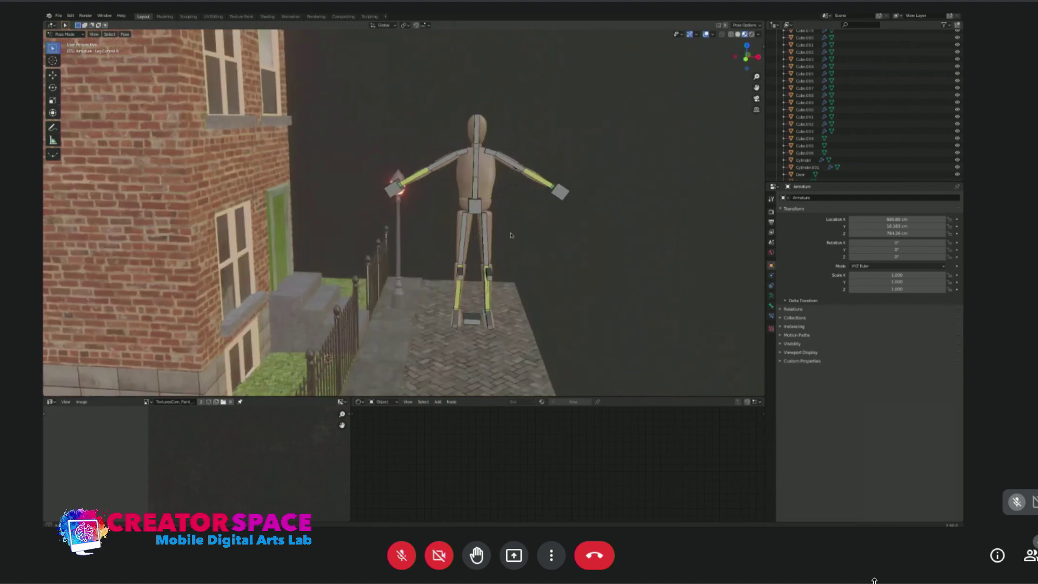
pyautogui.hotkey('ctrl', 'Tab')
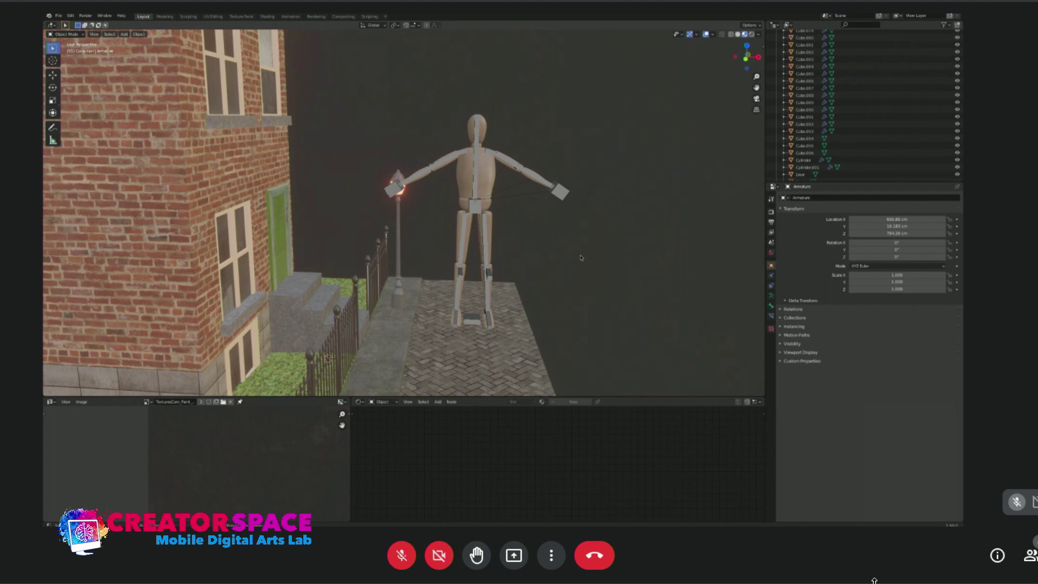
# Try moving the whole mannequin by its armature towards the front steps of the house, and undo the move.
pyautogui.click(470, 322)
pyautogui.moveTo(448, 220); pyautogui.dragTo(399, 200, button='middle')
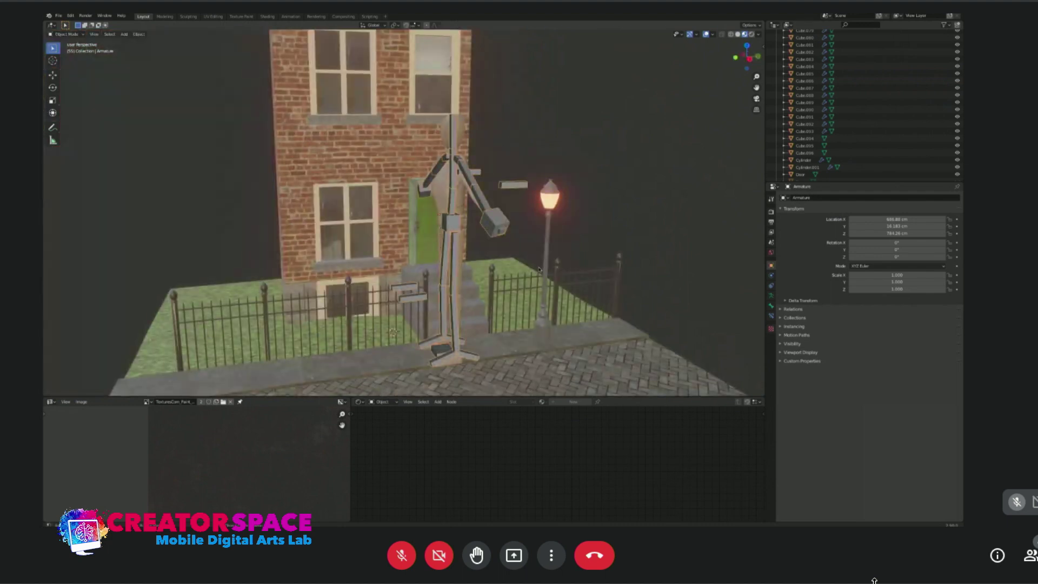
pyautogui.moveTo(559, 269); pyautogui.dragTo(548, 266, button='middle')
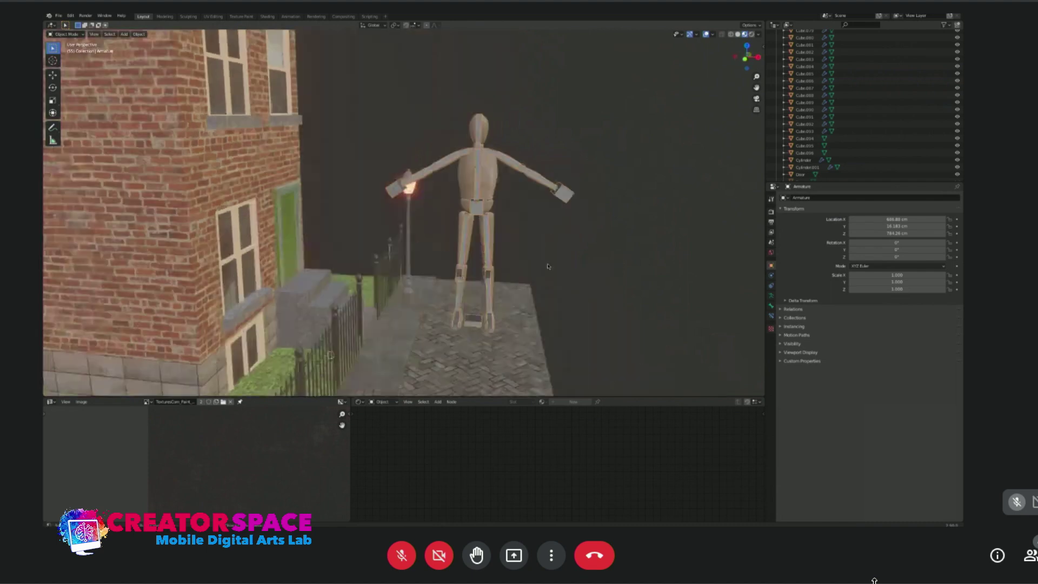
pyautogui.press('g')
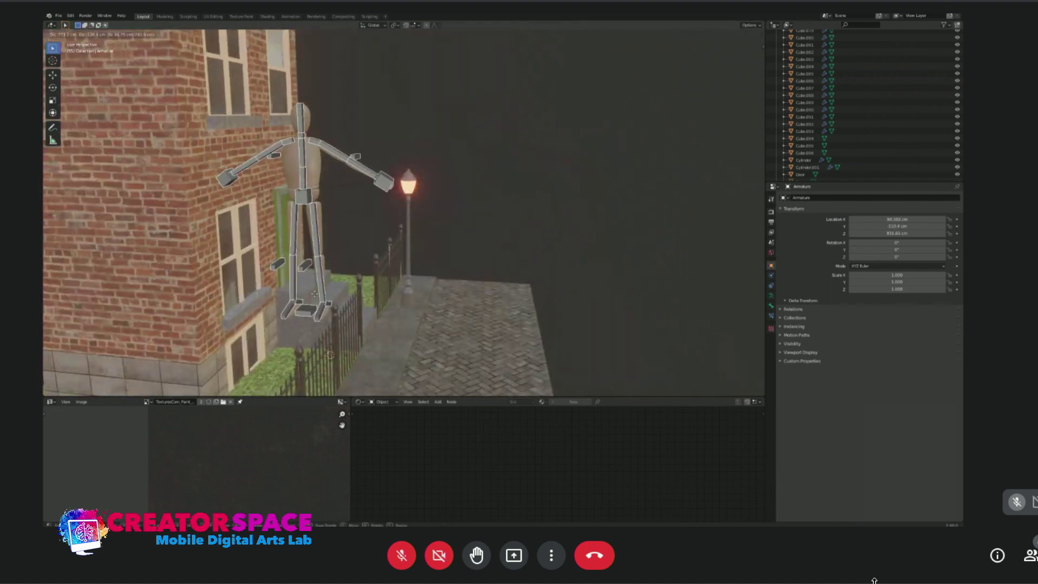
pyautogui.click(346, 294)
pyautogui.hotkey('ctrl', 'z')
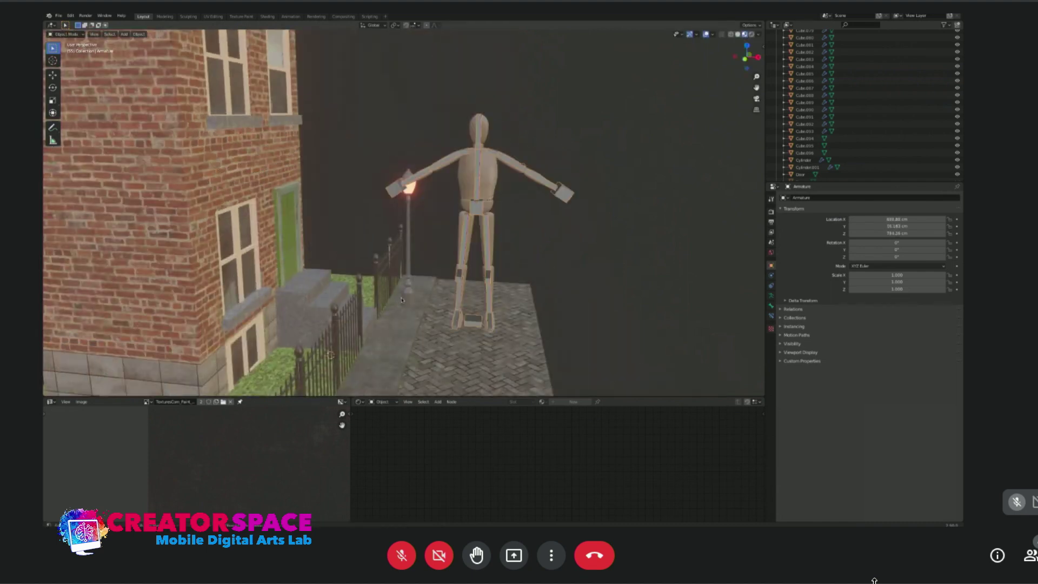
# Try scaling the mannequin's armature down slightly, and undo the scaling.
pyautogui.moveTo(505, 282); pyautogui.dragTo(527, 258, button='middle')
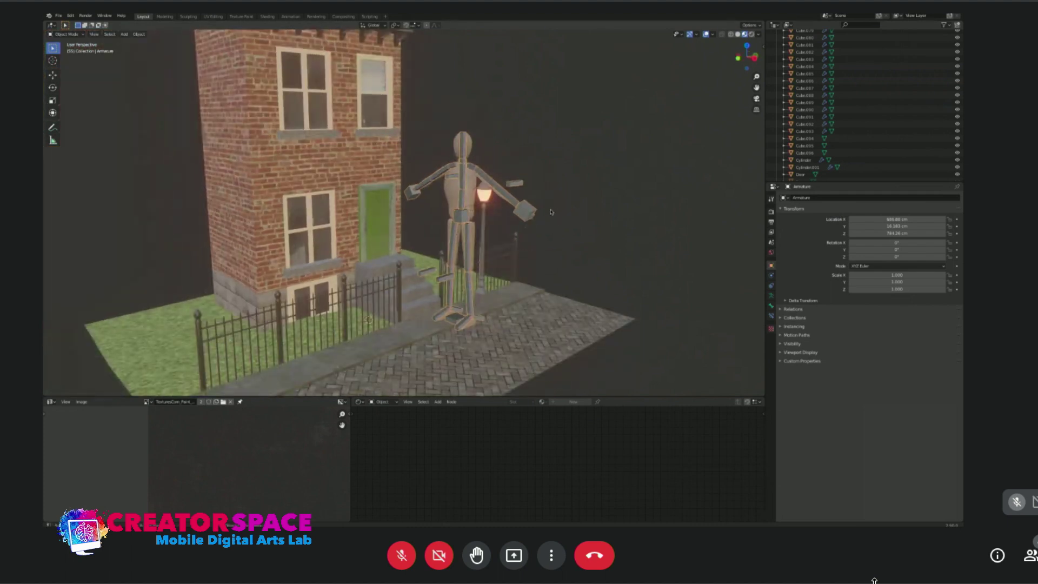
pyautogui.scroll(2, 545, 234)
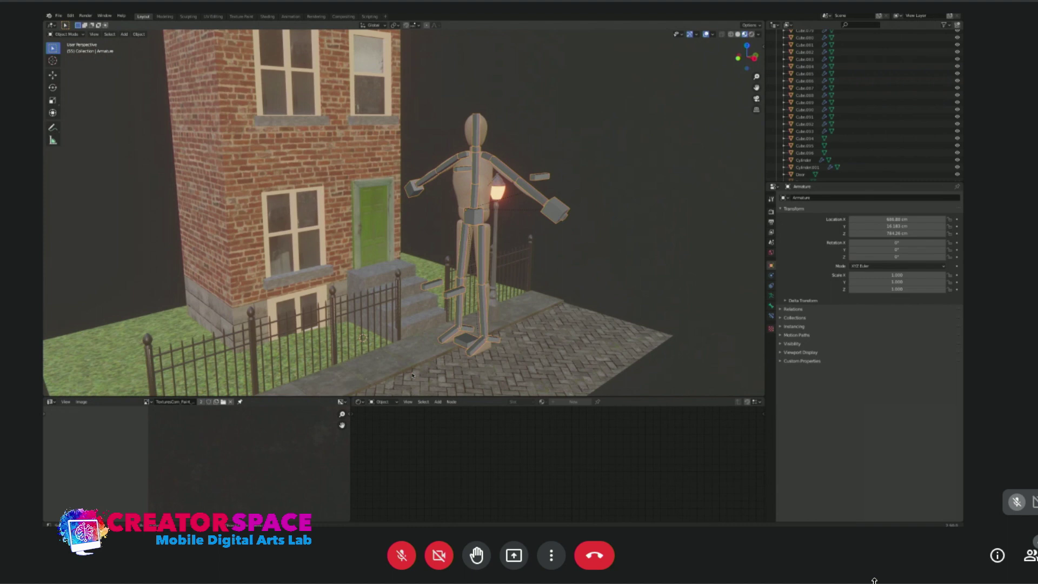
pyautogui.click(586, 248)
pyautogui.click(463, 342)
pyautogui.press('s')
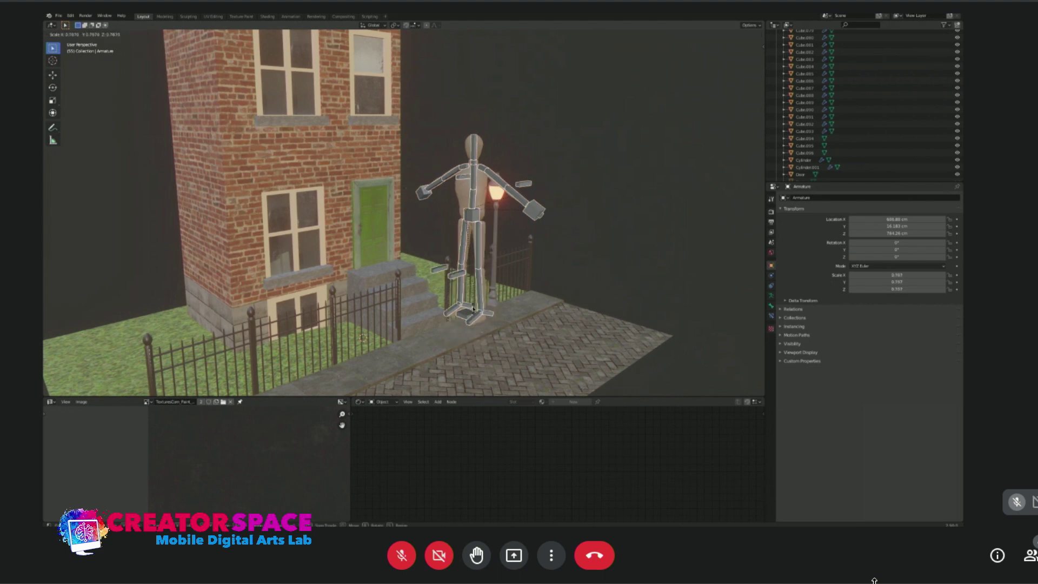
pyautogui.click(474, 310)
pyautogui.hotkey('ctrl', 'z')
# Select the mannequin's armature again and scale it down to about 0.618.
pyautogui.click(463, 344)
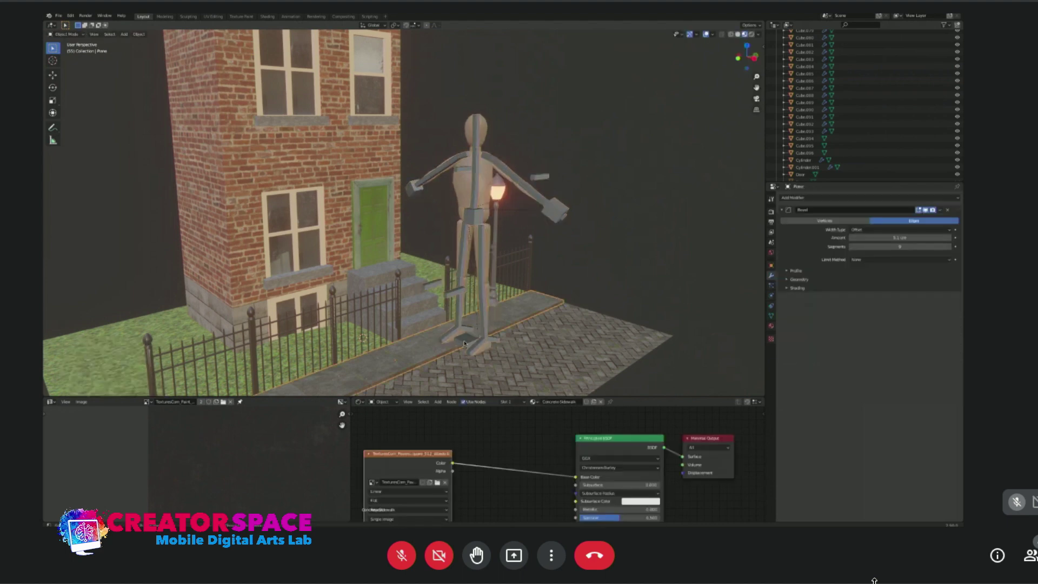
pyautogui.click(463, 343)
pyautogui.press('s')
pyautogui.click(490, 280)
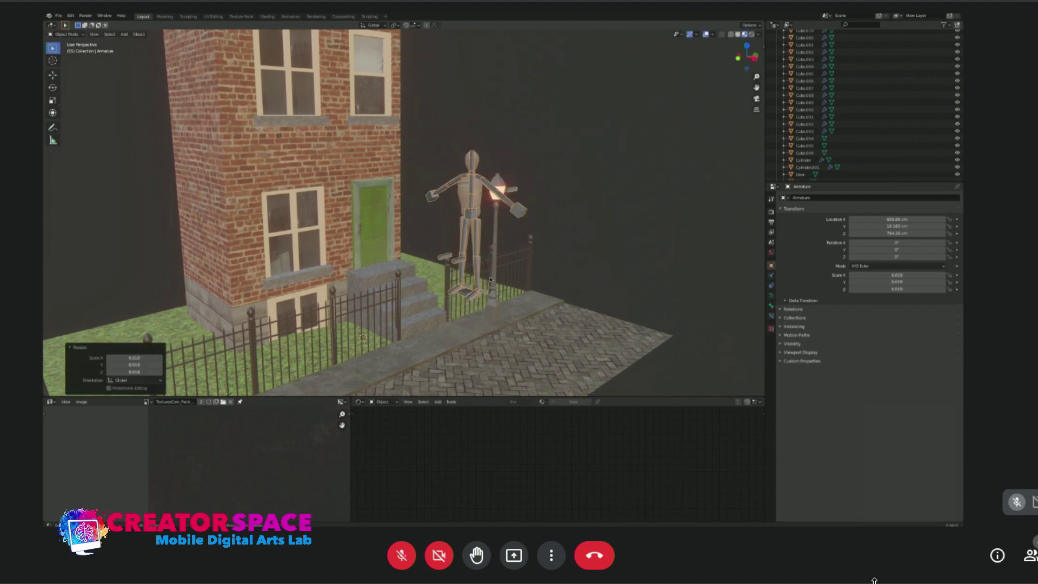
# Move the mannequin in front view so its feet rest on the upper part of the house's front steps.
pyautogui.press('KP_1')
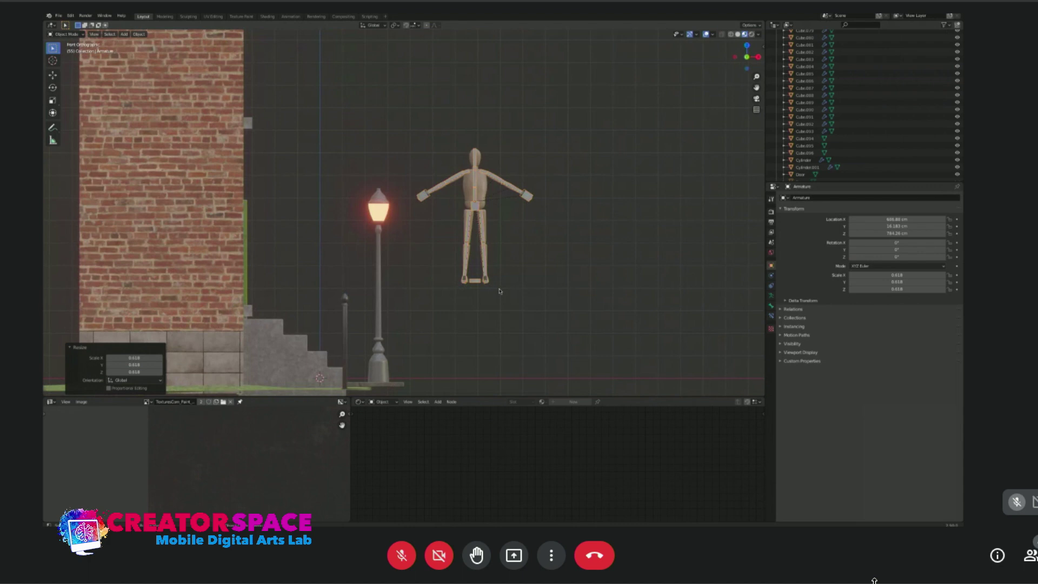
pyautogui.press('g')
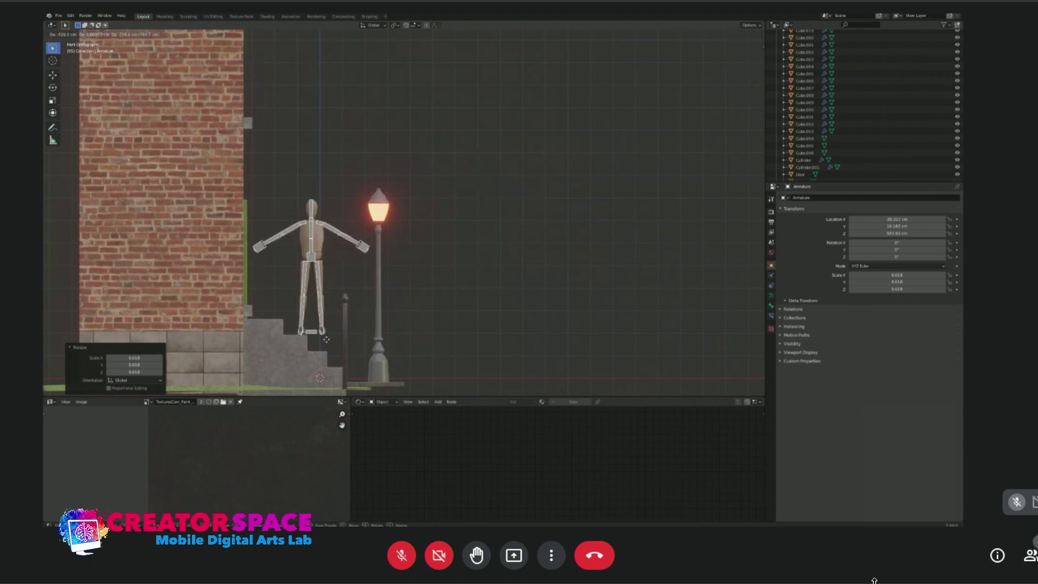
pyautogui.click(327, 342)
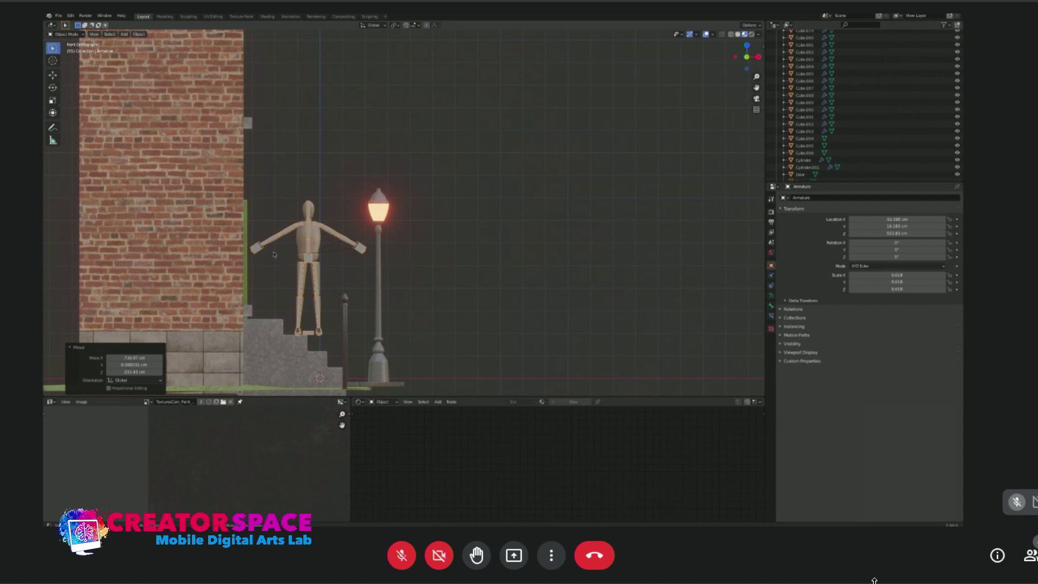
# Move the mannequin in right view so it stands in front of the green door, and return to front view.
pyautogui.moveTo(319, 245); pyautogui.dragTo(310, 247, button='middle')
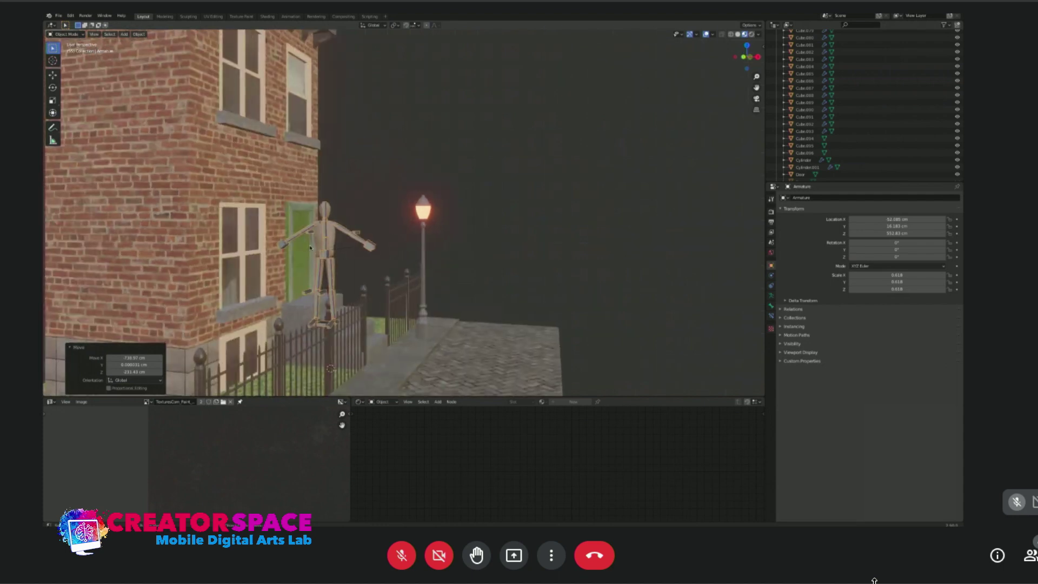
pyautogui.press('KP_3')
pyautogui.press('g')
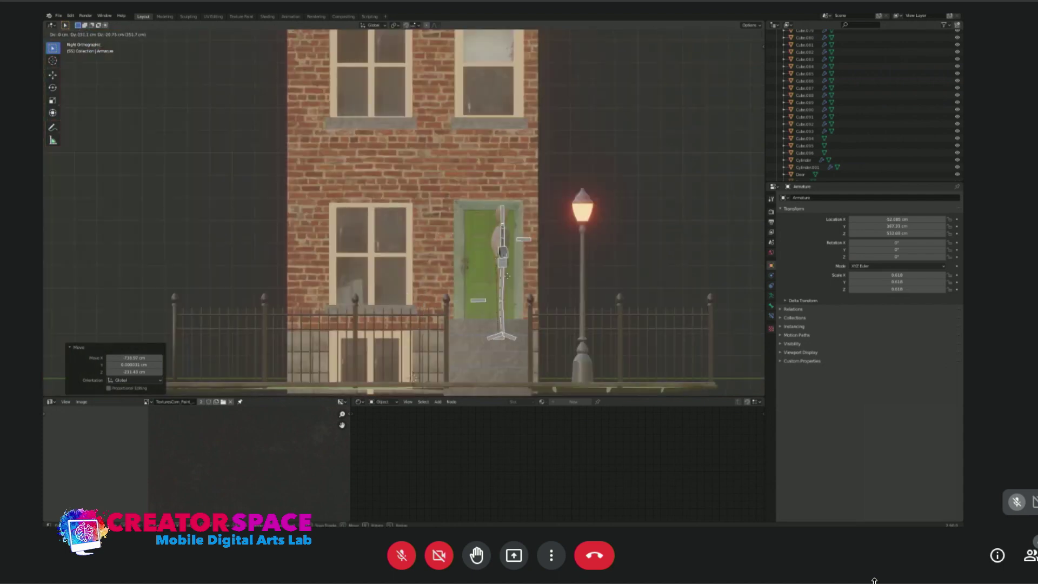
pyautogui.click(493, 274)
pyautogui.press('KP_1')
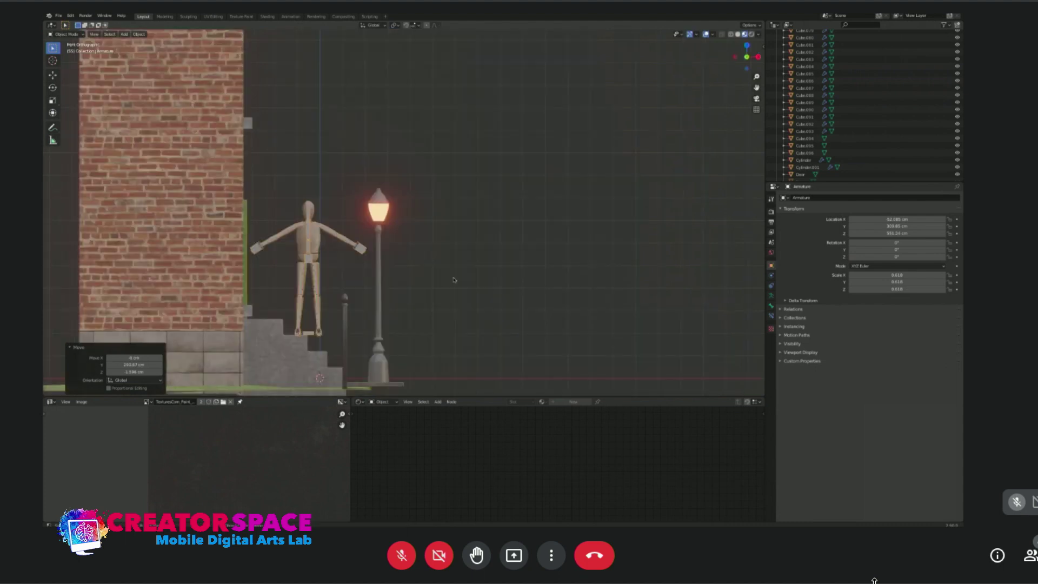
# Move the mannequin to the top step in front view, scale it down to about 0.453, and lower it toward the step.
pyautogui.press('g')
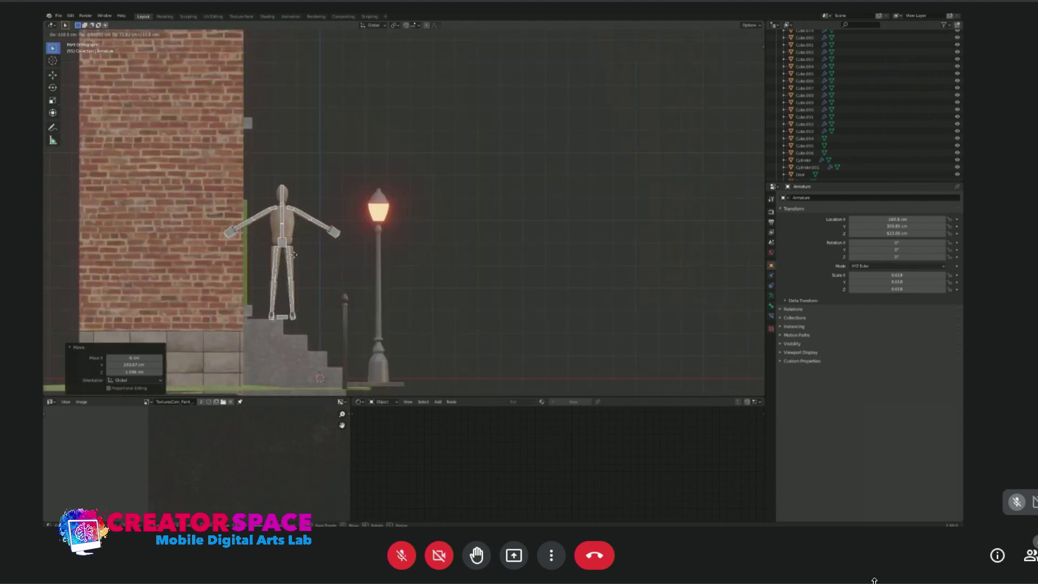
pyautogui.click(279, 249)
pyautogui.press('s')
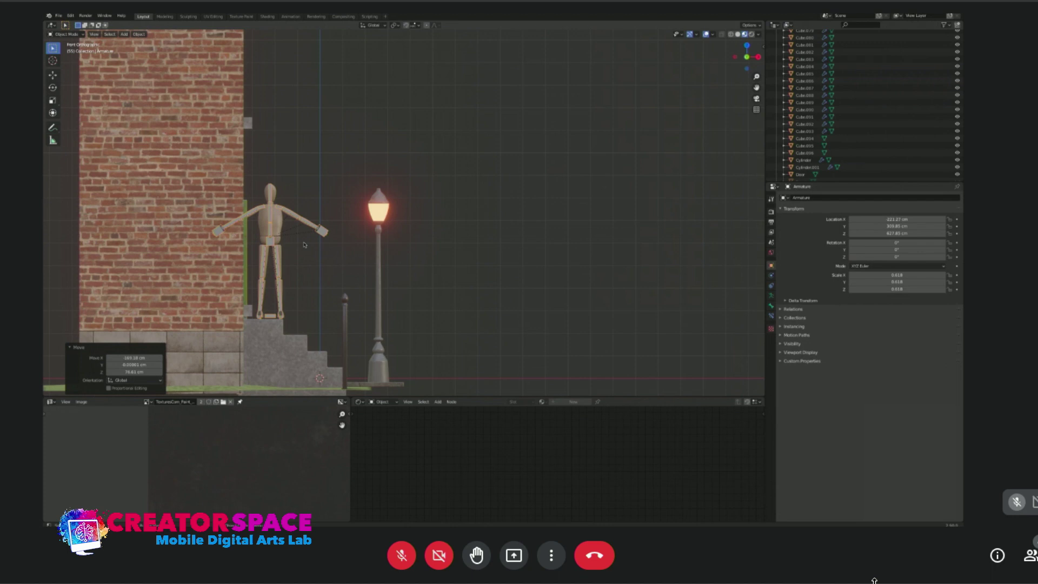
pyautogui.click(295, 245)
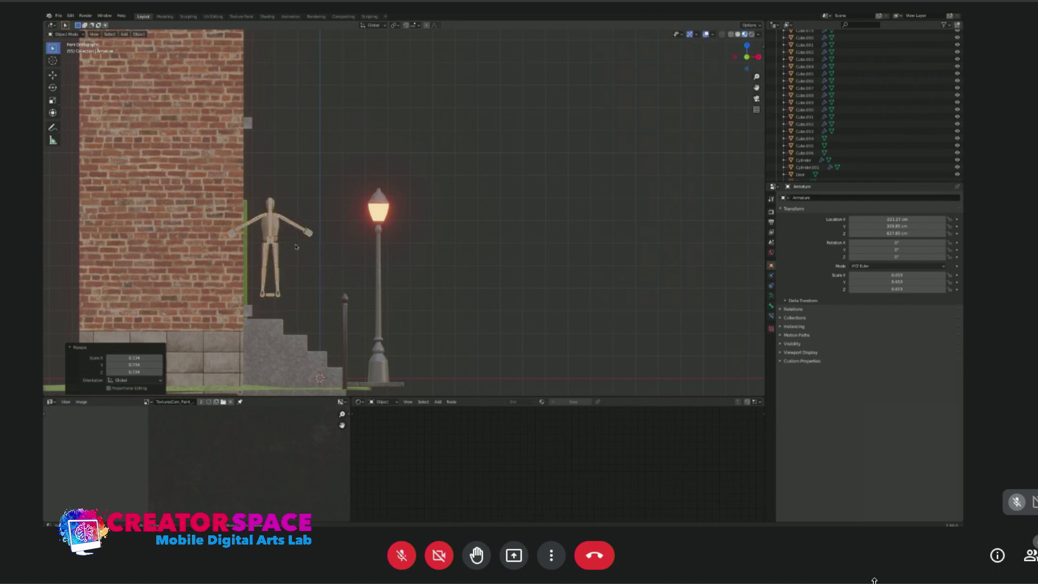
pyautogui.press('g')
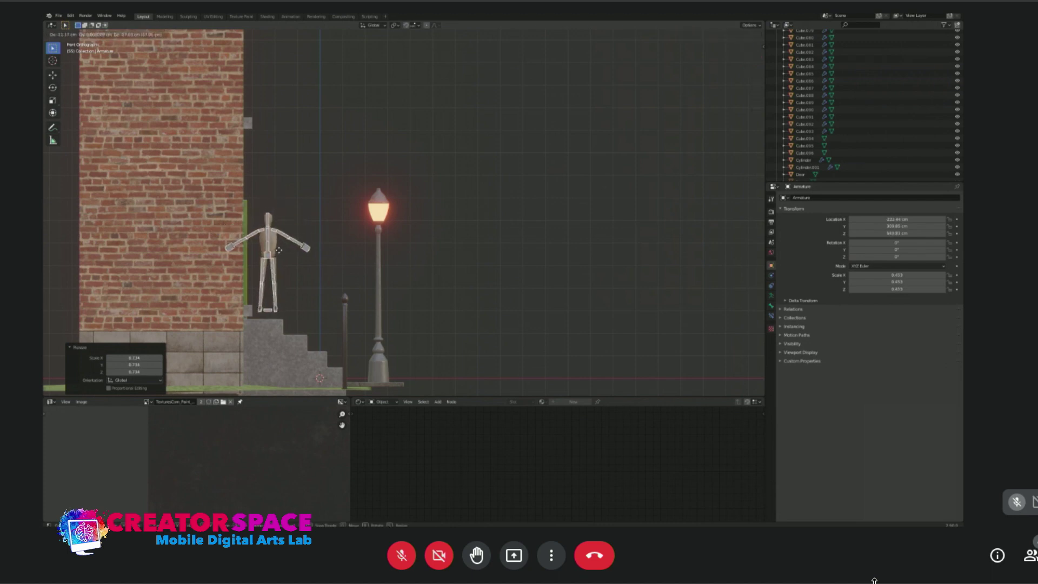
pyautogui.click(279, 258)
# Scale the mannequin's armature up to about 0.555 and move it so its feet sit on the top step.
pyautogui.press('s')
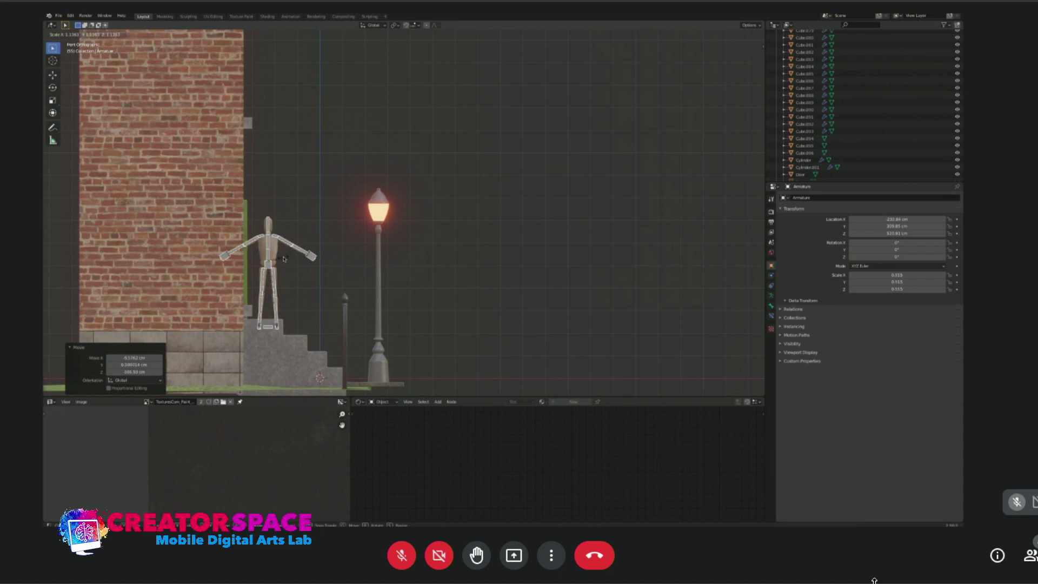
pyautogui.click(282, 253)
pyautogui.press('g')
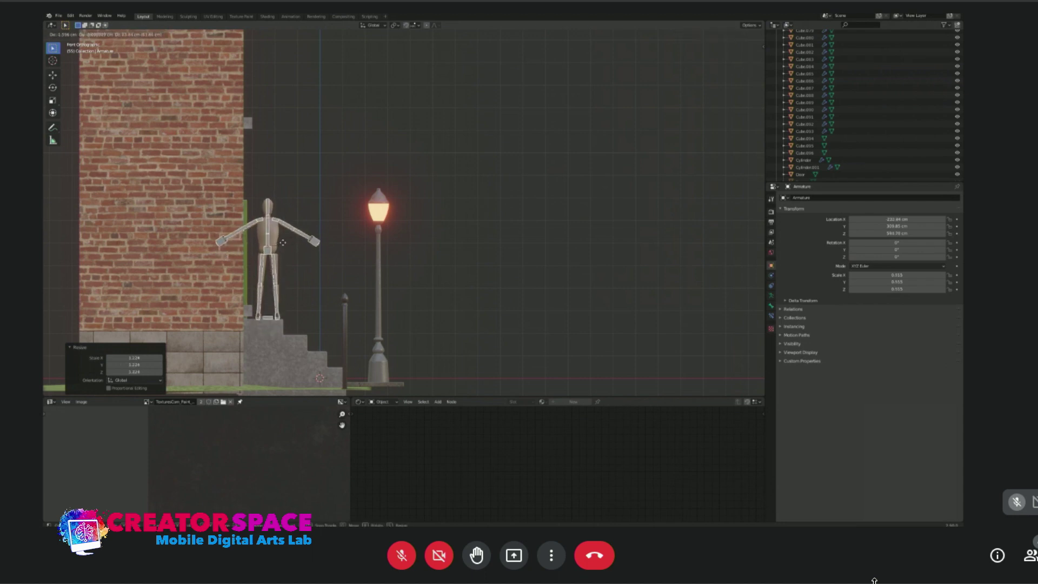
pyautogui.click(283, 252)
# In right view, scale the mannequin down to about 0.457 against the green door and lower its feet onto the top step.
pyautogui.moveTo(283, 251); pyautogui.dragTo(456, 263, button='middle')
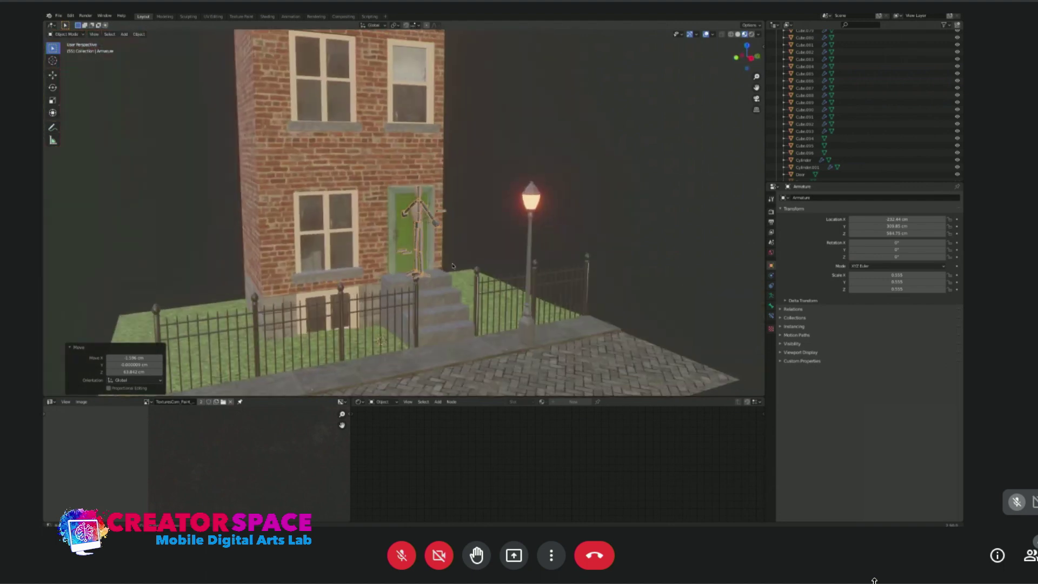
pyautogui.scroll(5, 459, 261)
pyautogui.press('KP_3')
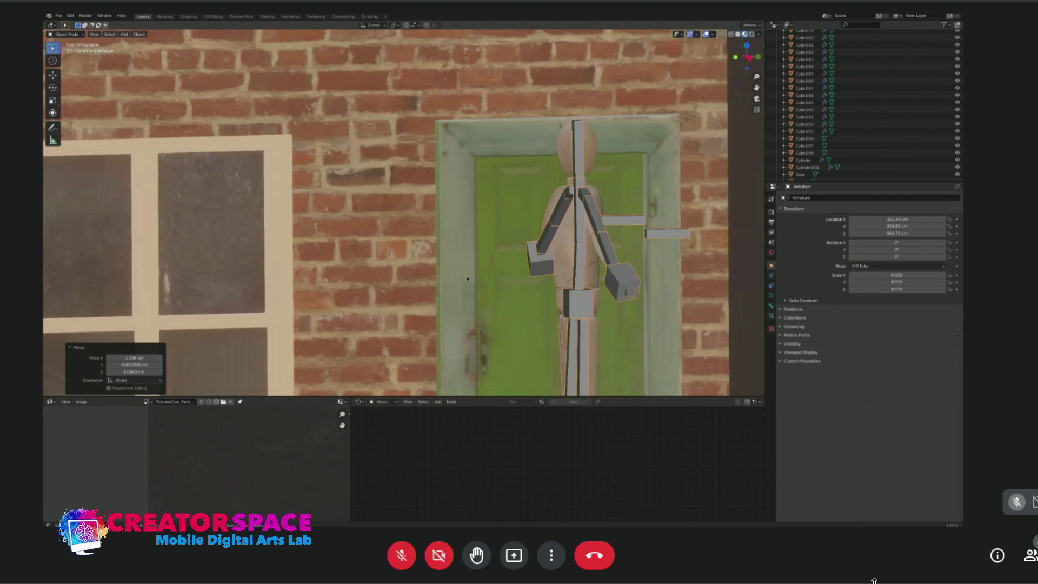
pyautogui.scroll(1, 486, 243)
pyautogui.scroll(-3, 535, 228)
pyautogui.keyDown('shift'); pyautogui.moveTo(535, 228); pyautogui.dragTo(500, 179, button='middle'); pyautogui.keyUp('shift')
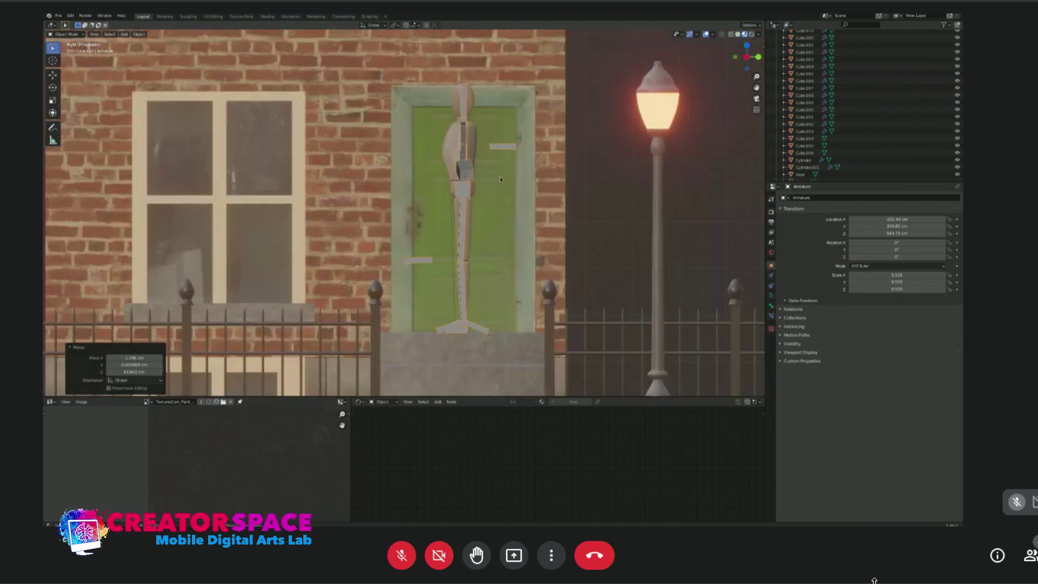
pyautogui.press('s')
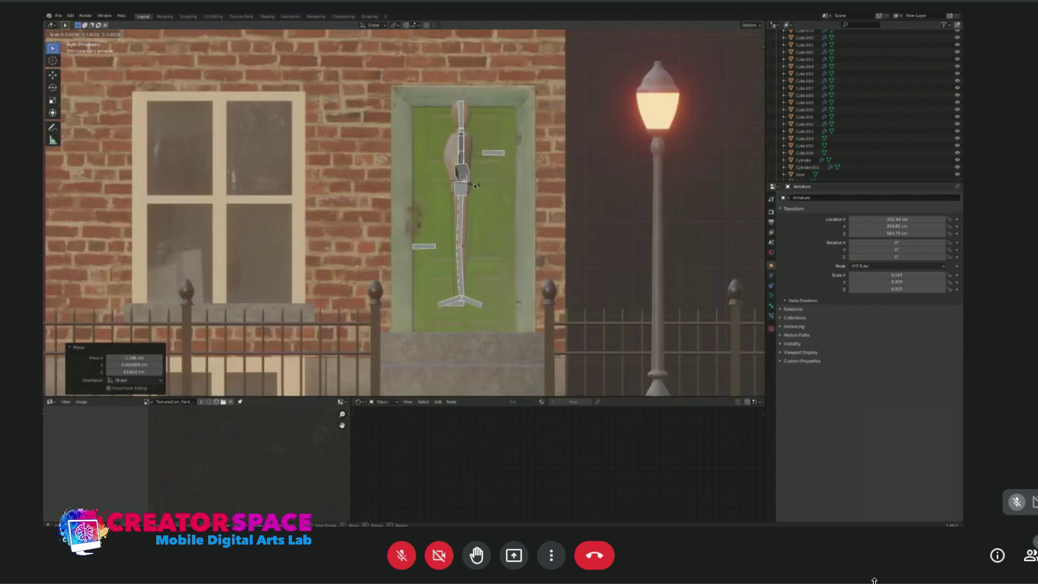
pyautogui.click(475, 186)
pyautogui.press('g')
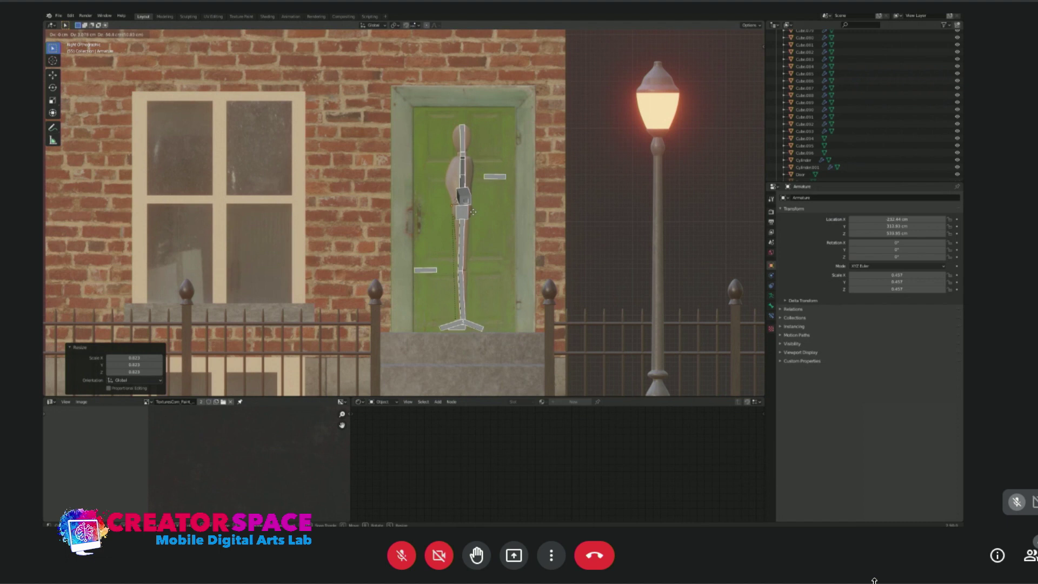
pyautogui.click(474, 217)
# Fine-tune the mannequin's scale to about 0.48 and move it to rest on the top step.
pyautogui.press('s')
pyautogui.click(475, 215)
pyautogui.press('s')
pyautogui.click(474, 213)
pyautogui.press('g')
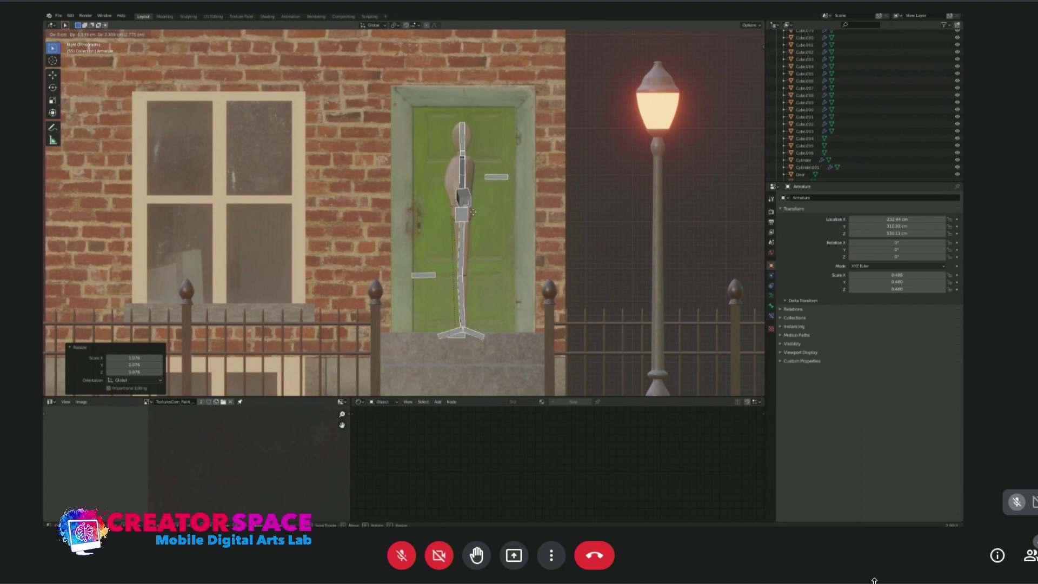
pyautogui.click(473, 210)
# Rotate the mannequin's armature 90° about the Z axis so it faces the street, and check its orientation around the steps.
pyautogui.moveTo(473, 209); pyautogui.dragTo(461, 243, button='middle')
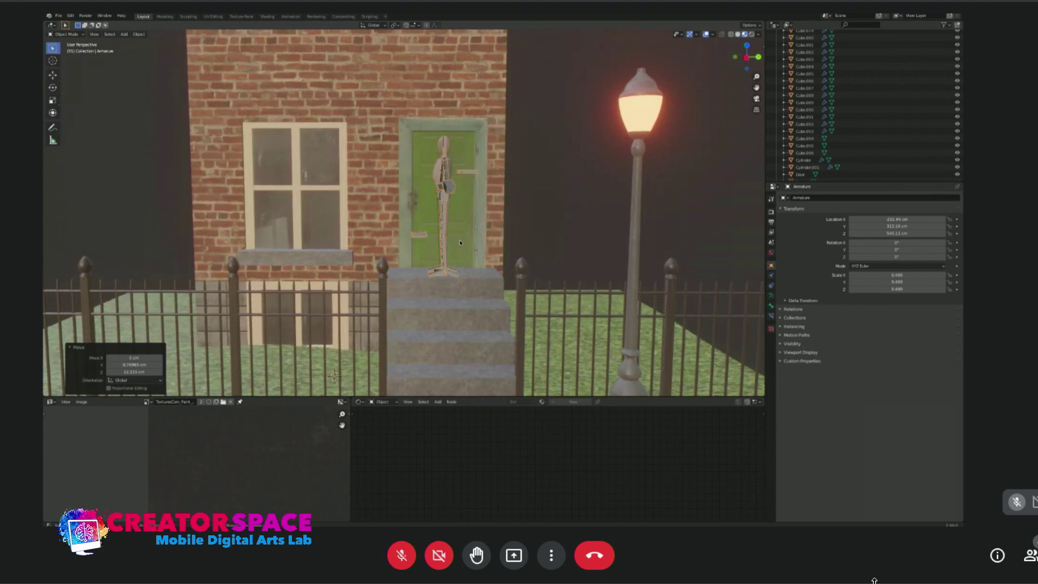
pyautogui.write('rz90')
pyautogui.press('Return')
pyautogui.moveTo(404, 191); pyautogui.dragTo(443, 254, button='middle')
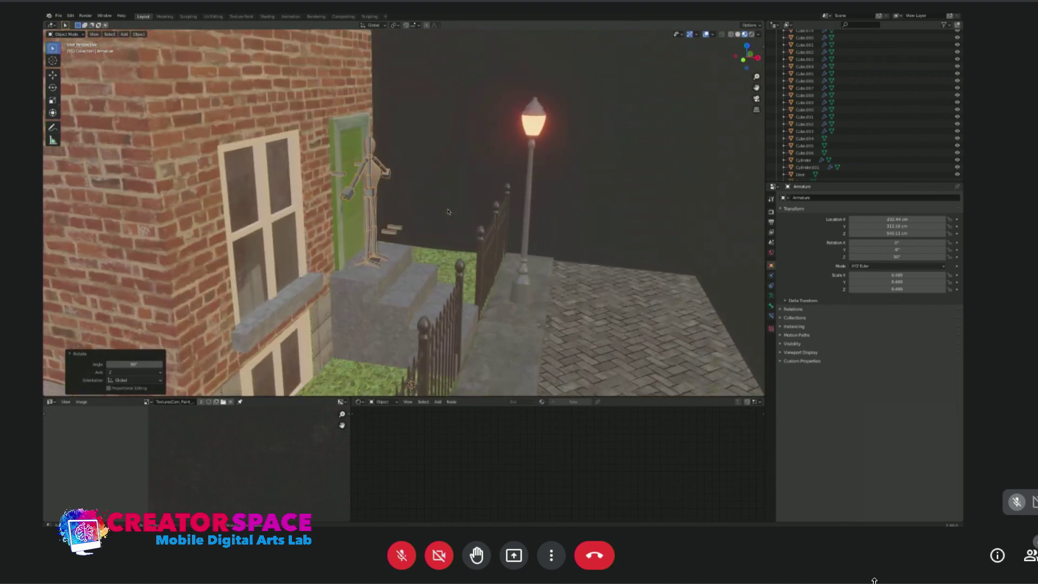
pyautogui.moveTo(425, 144); pyautogui.dragTo(485, 201, button='middle')
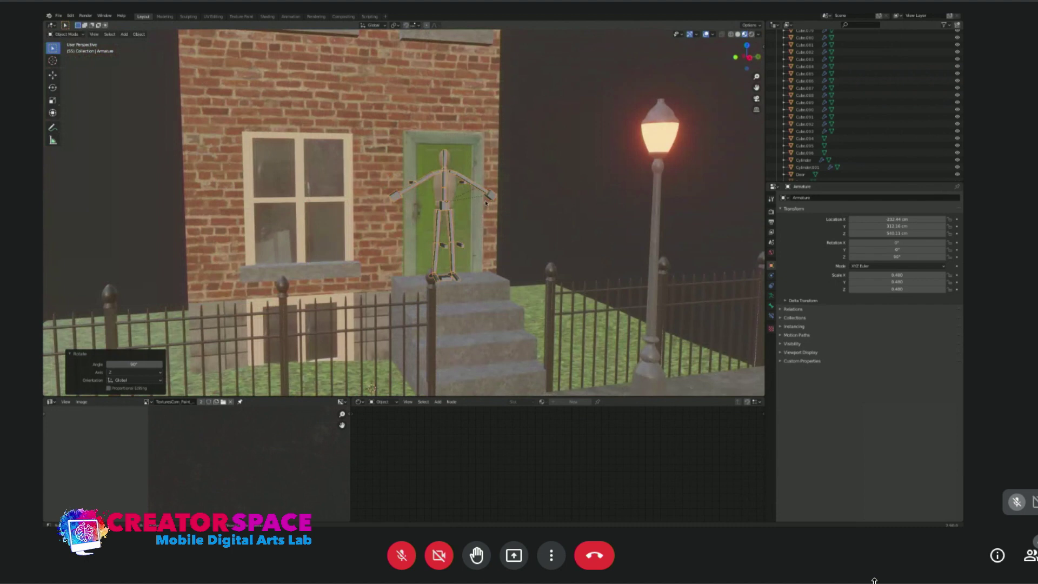
# Put the mannequin's armature in Pose Mode and hide the upper arm and forearm bones of the arm nearer the window.
pyautogui.scroll(3, 486, 202)
pyautogui.click(443, 159)
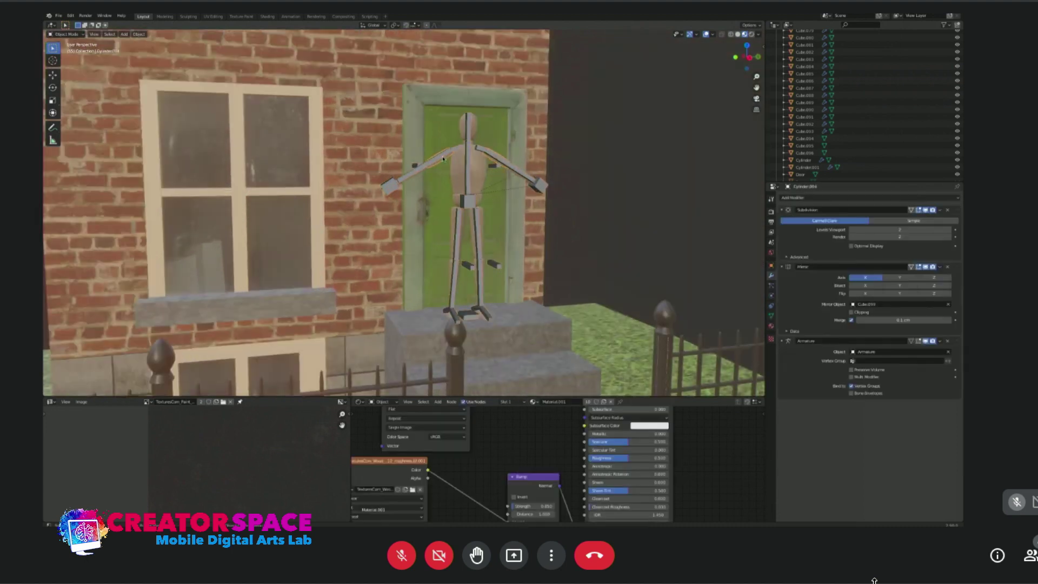
pyautogui.click(443, 163)
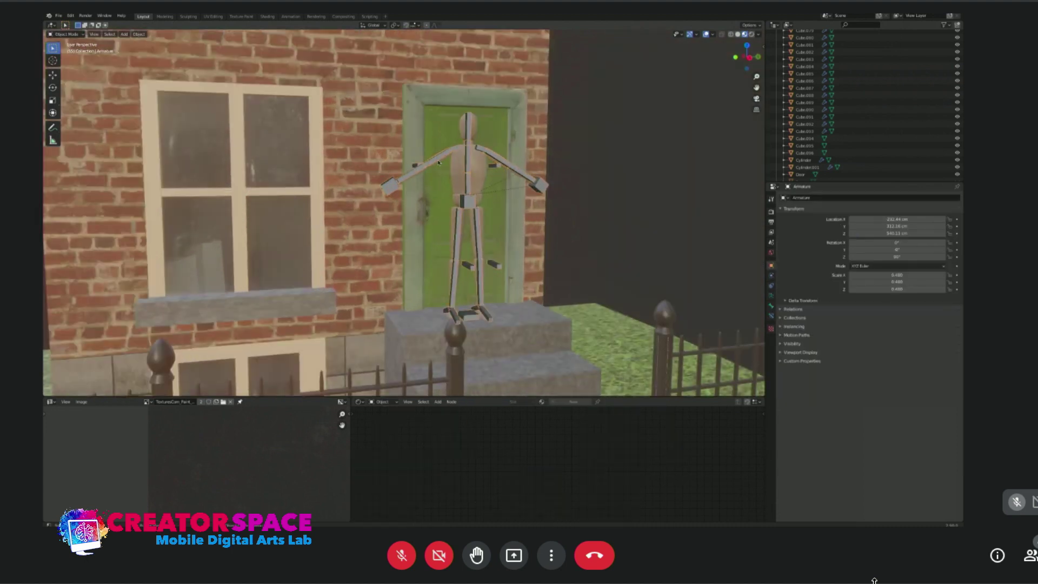
pyautogui.hotkey('ctrl', 'Tab')
pyautogui.click(438, 162)
pyautogui.click(417, 174)
pyautogui.click(430, 165)
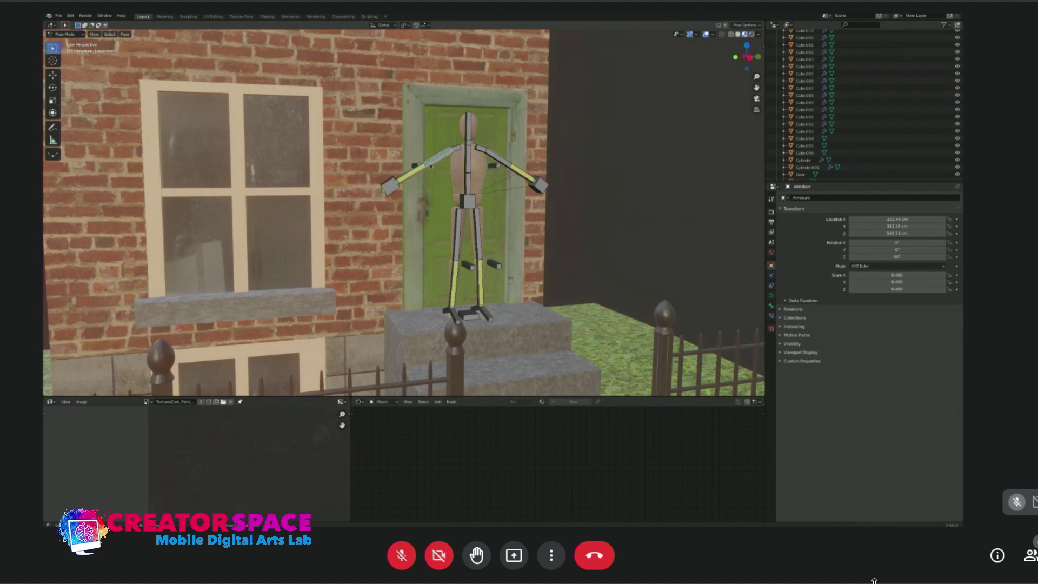
pyautogui.press('h')
pyautogui.click(415, 172)
pyautogui.press('h')
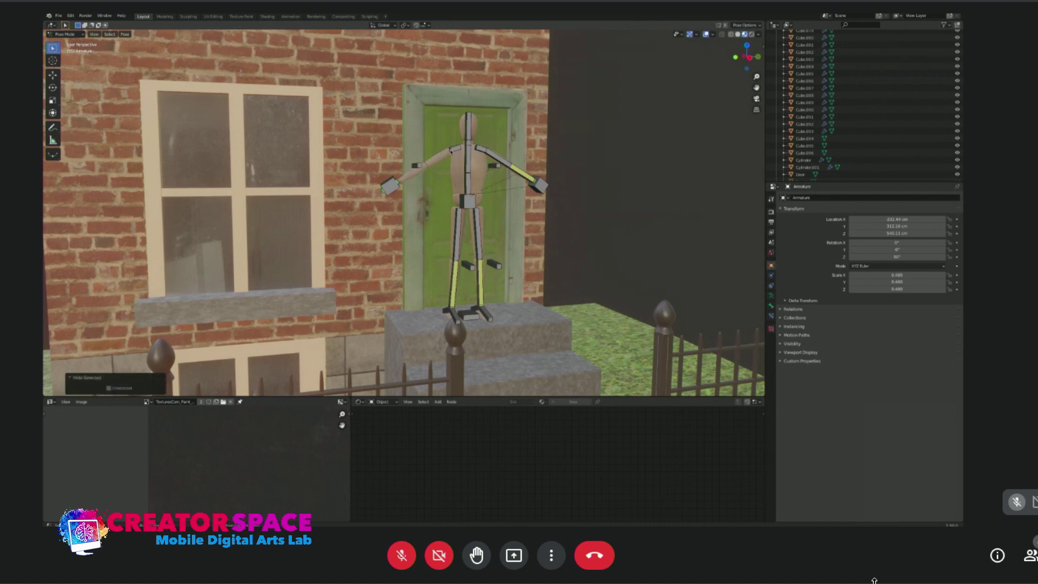
# Hide the mannequin's other arm bones and the thigh and shin bones of both legs, leaving the control bones visible.
pyautogui.click(507, 169)
pyautogui.press('h')
pyautogui.click(458, 224)
pyautogui.press('h')
pyautogui.click(477, 230)
pyautogui.press('h')
pyautogui.click(456, 269)
pyautogui.press('h')
pyautogui.click(479, 271)
pyautogui.press('h')
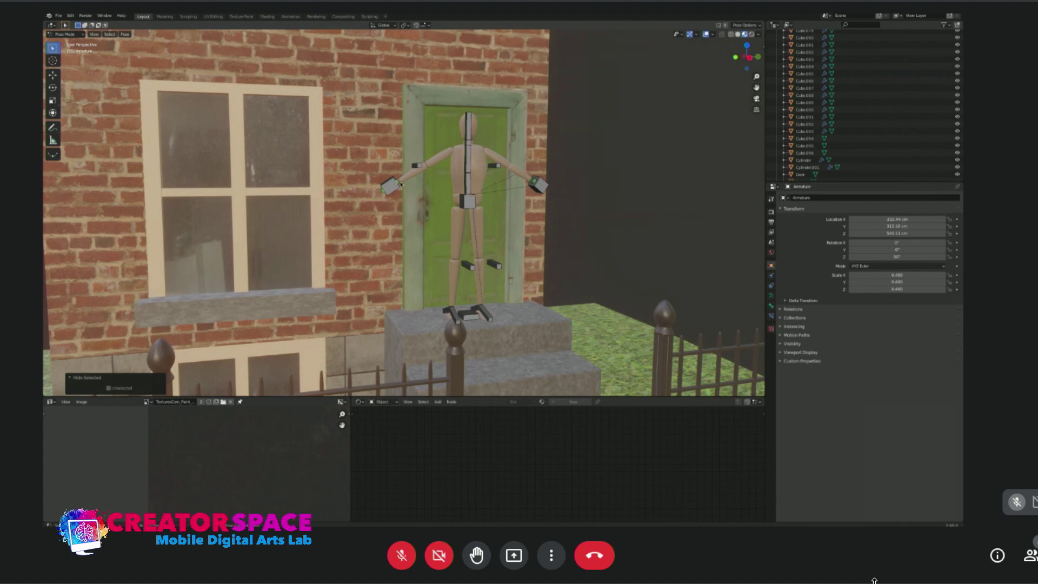
# Try moving the main control bone between the mannequin's feet in right view, and undo the move.
pyautogui.moveTo(509, 185); pyautogui.dragTo(440, 212, button='middle')
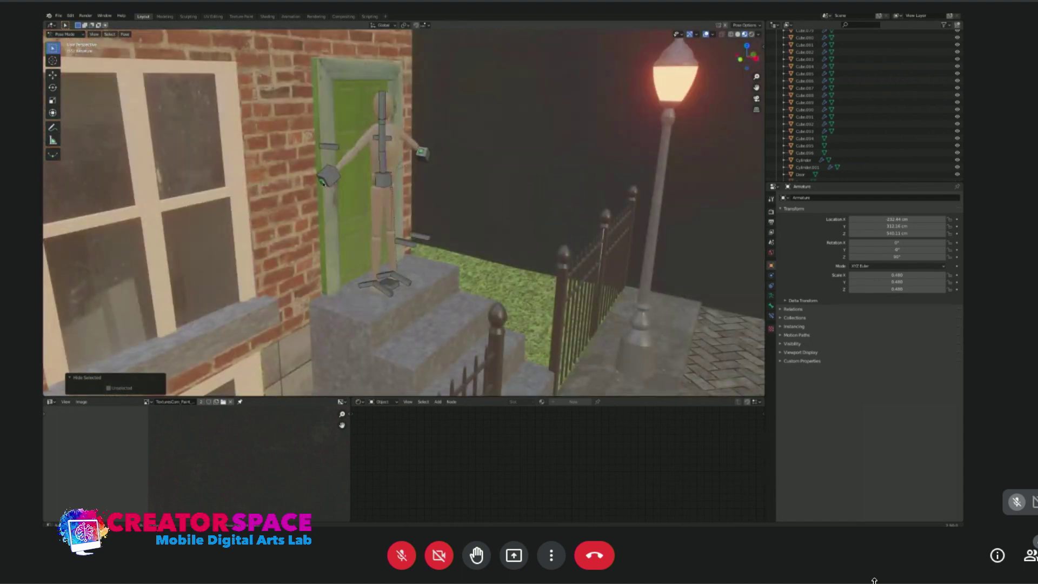
pyautogui.click(323, 183)
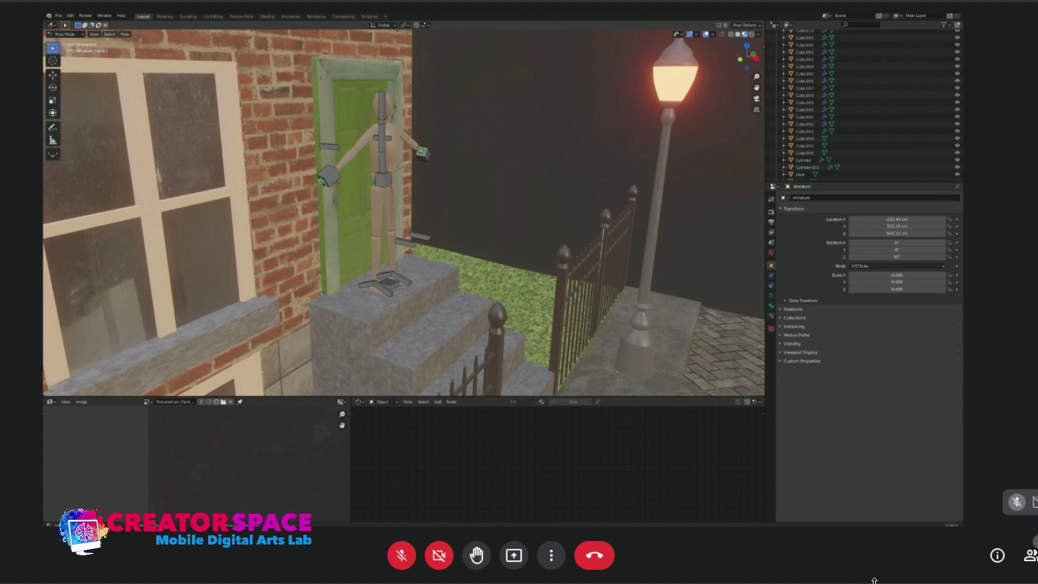
pyautogui.moveTo(465, 227); pyautogui.dragTo(533, 235, button='middle')
pyautogui.press('KP_3')
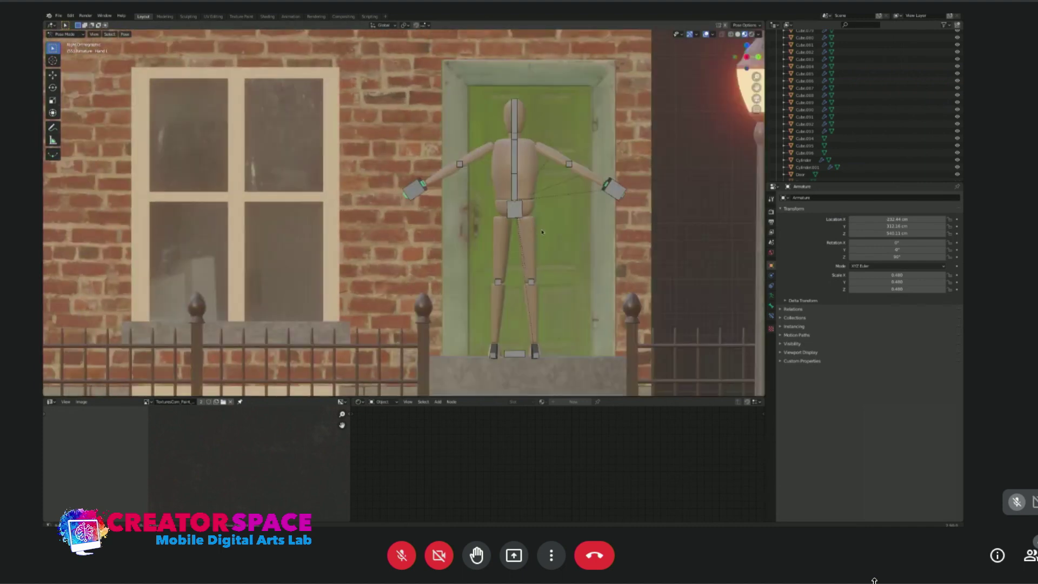
pyautogui.scroll(-2, 541, 232)
pyautogui.click(482, 212)
pyautogui.click(484, 317)
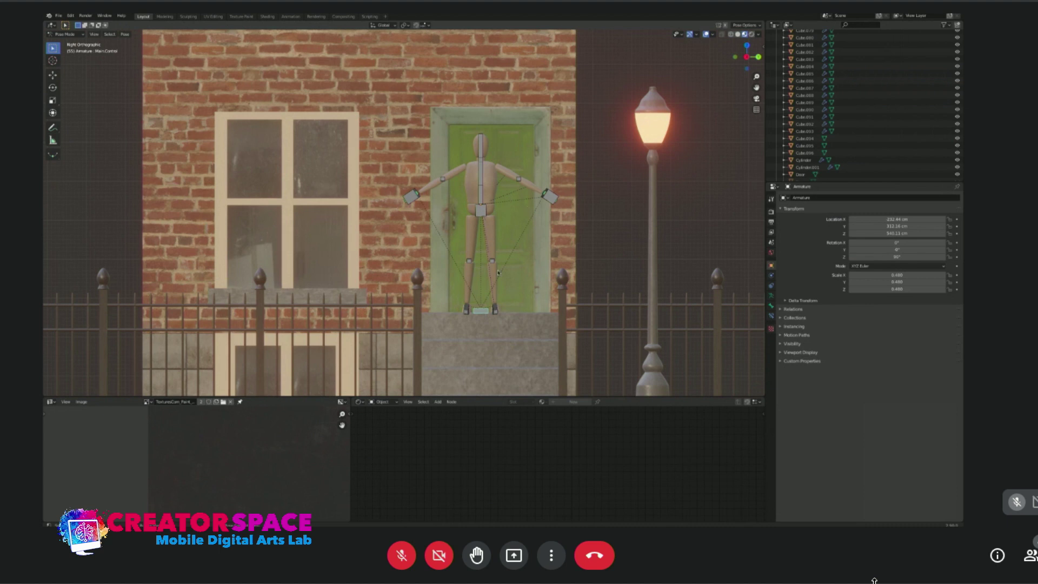
pyautogui.press('g')
pyautogui.click(484, 311)
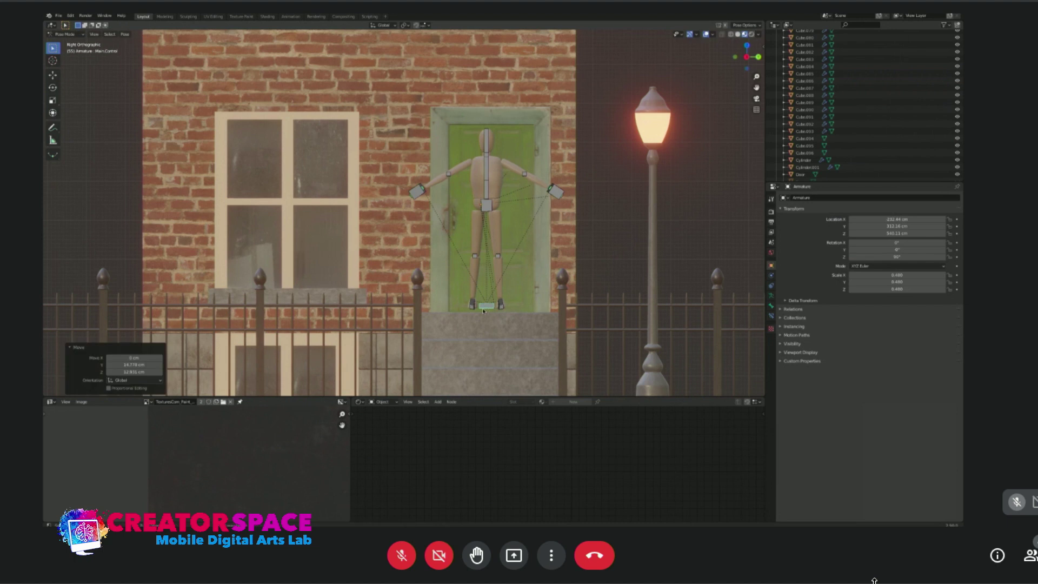
pyautogui.hotkey('ctrl', 'z')
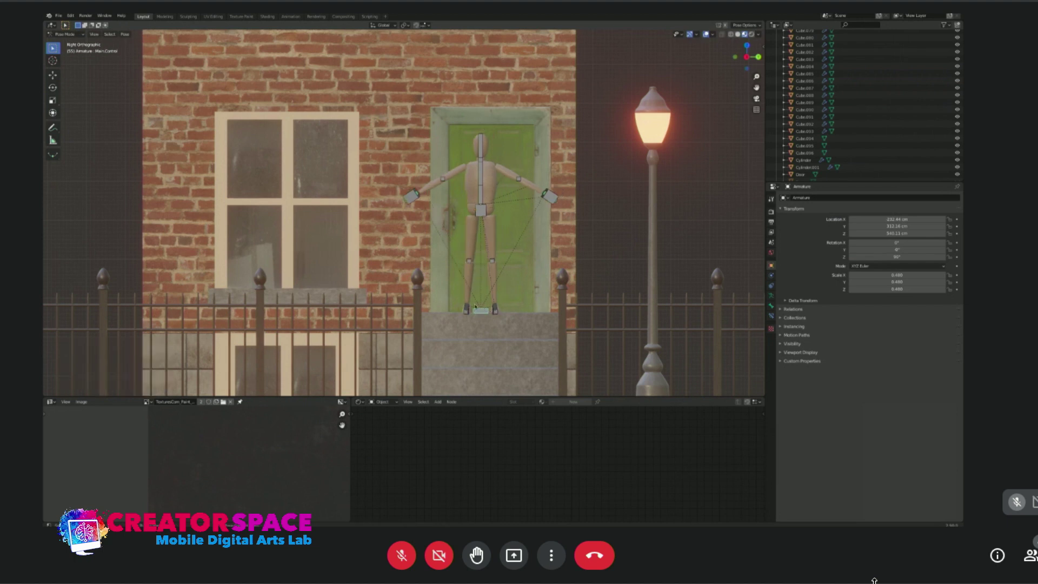
# Move the main control bone sideways in right view so the mannequin stands centred before the green door with its feet on the top step.
pyautogui.press('g')
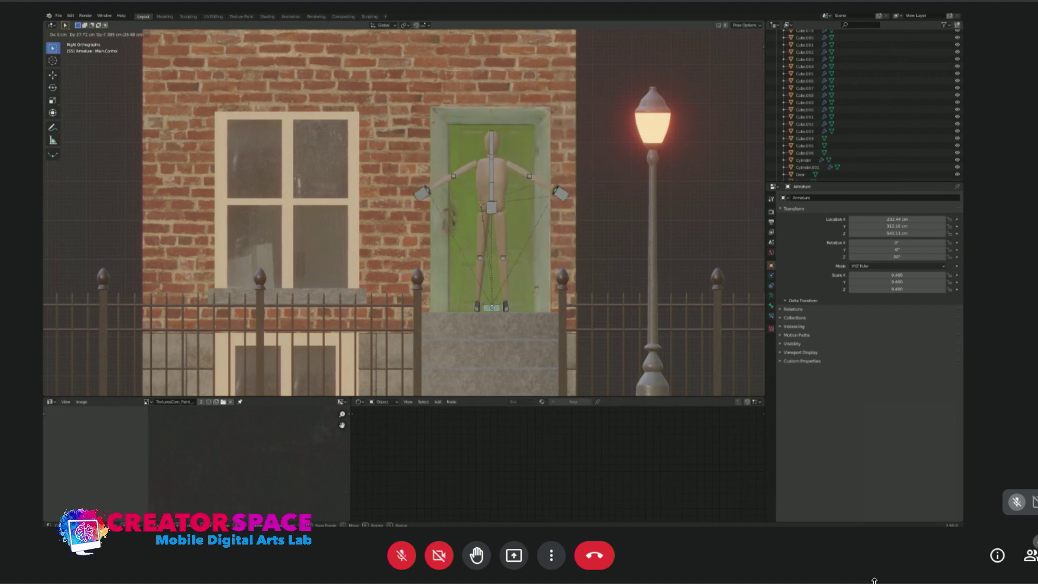
pyautogui.click(496, 307)
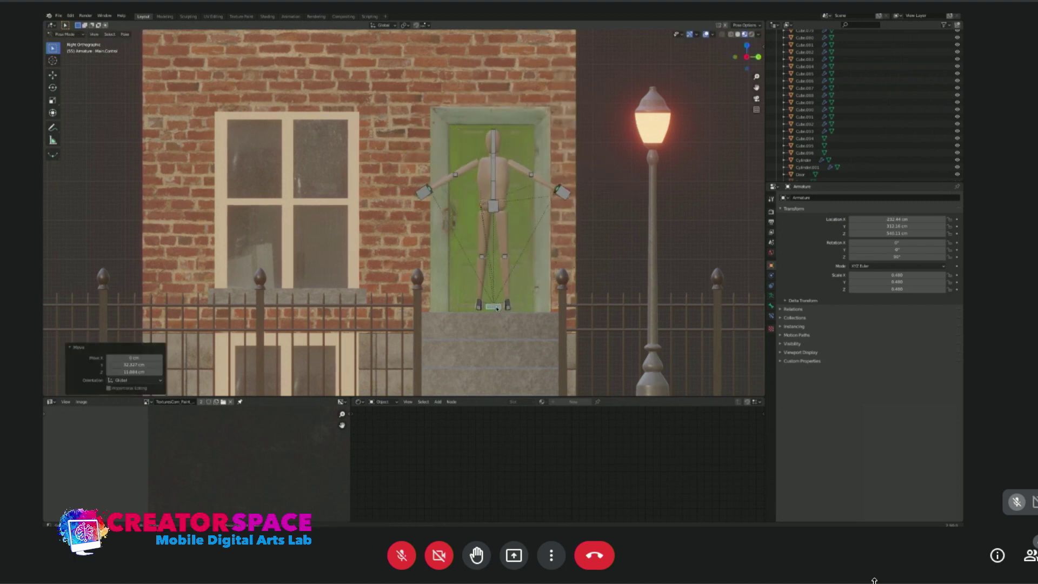
pyautogui.press('g')
pyautogui.click(545, 219)
pyautogui.click(546, 216)
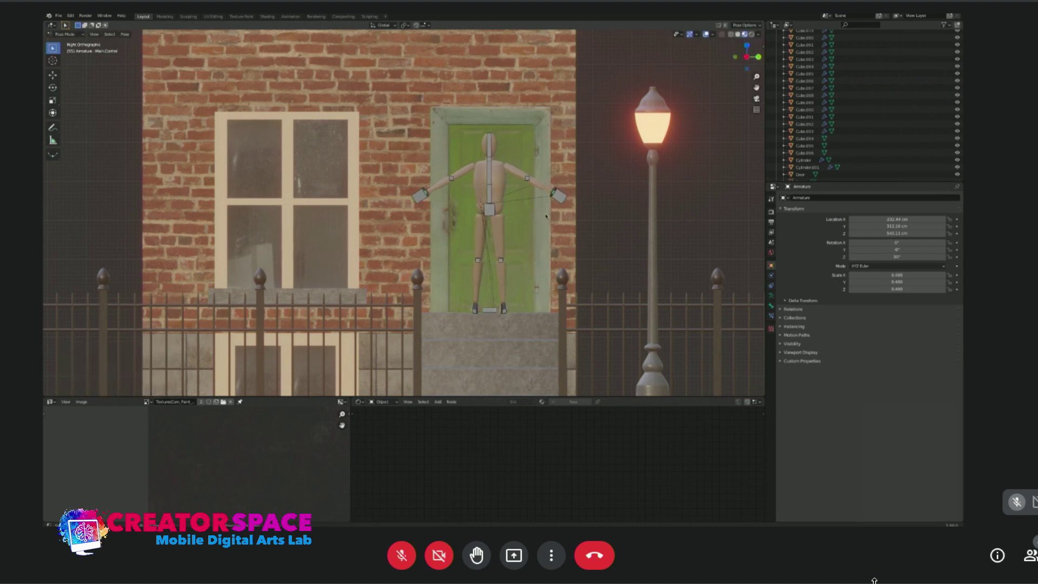
# Try moving the armature's main control bone in Edit Mode, and undo the change.
pyautogui.press('Tab')
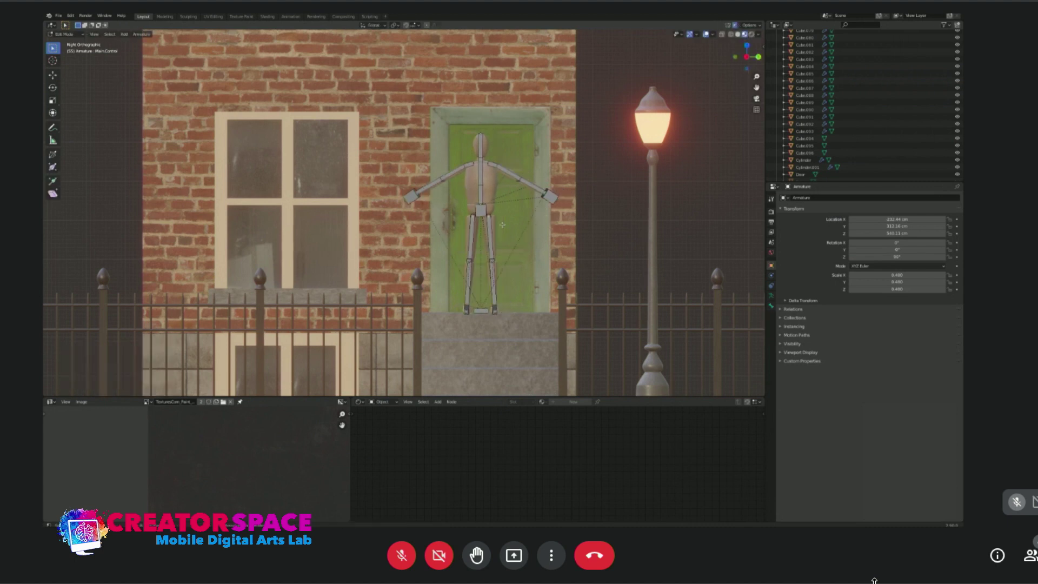
pyautogui.click(486, 310)
pyautogui.press('g')
pyautogui.click(490, 305)
pyautogui.hotkey('ctrl', 'z')
# Return the armature to Object Mode, select it, and shift it slightly sideways on the top step.
pyautogui.hotkey('ctrl', 'Tab')
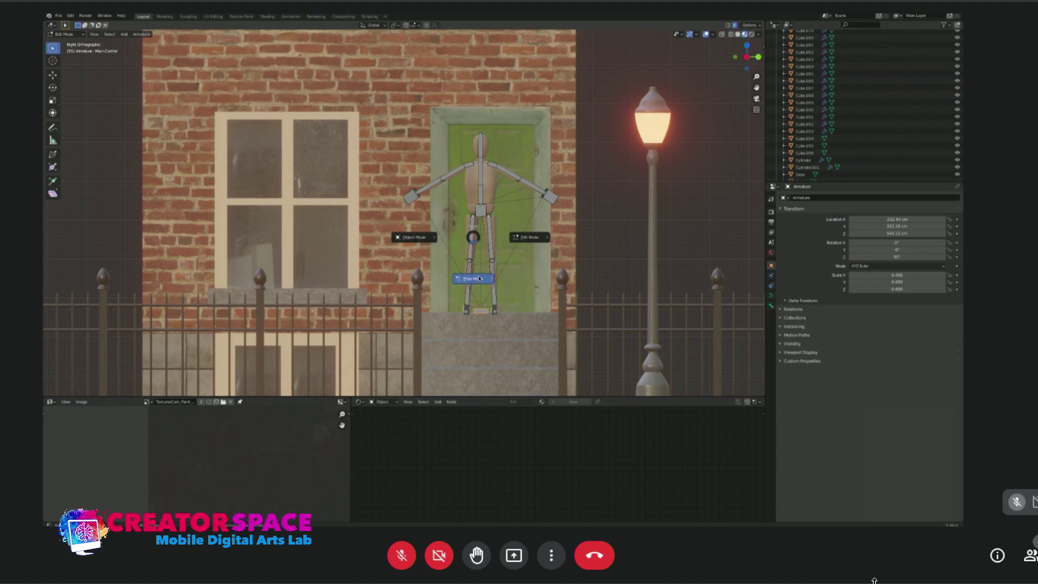
pyautogui.click(417, 236)
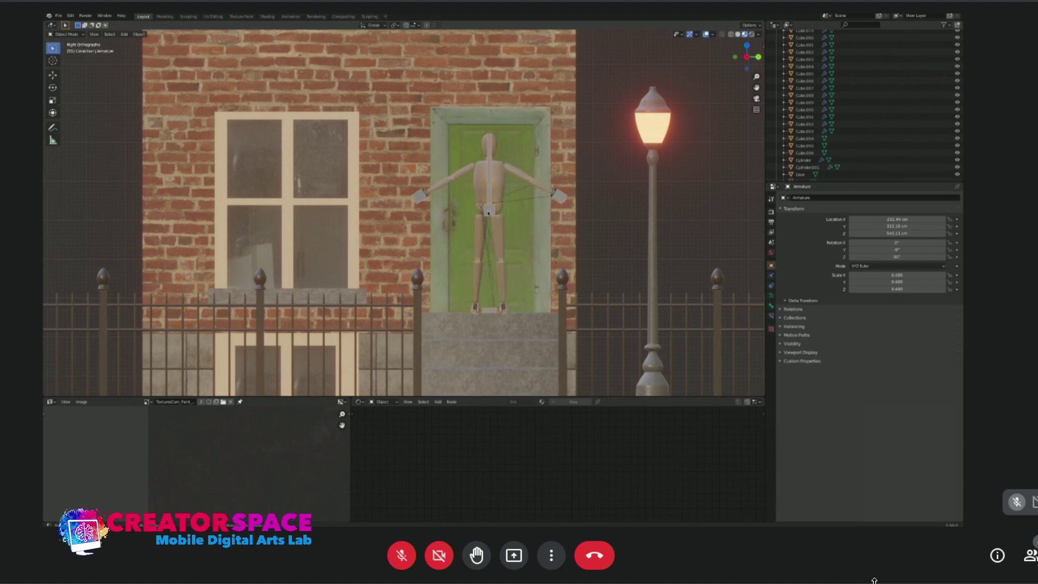
pyautogui.click(488, 313)
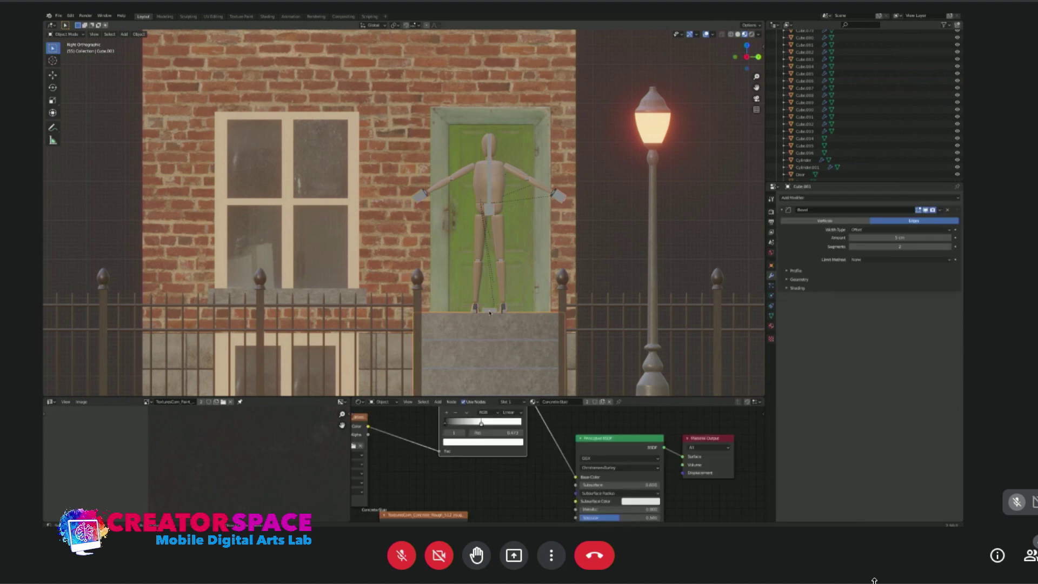
pyautogui.click(491, 311)
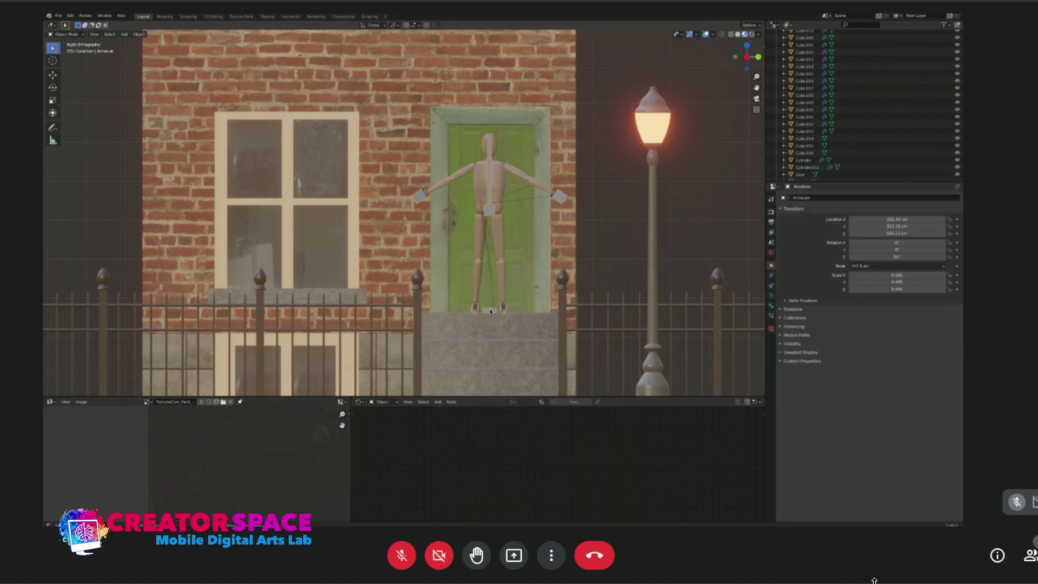
pyautogui.moveTo(491, 312); pyautogui.dragTo(494, 312)
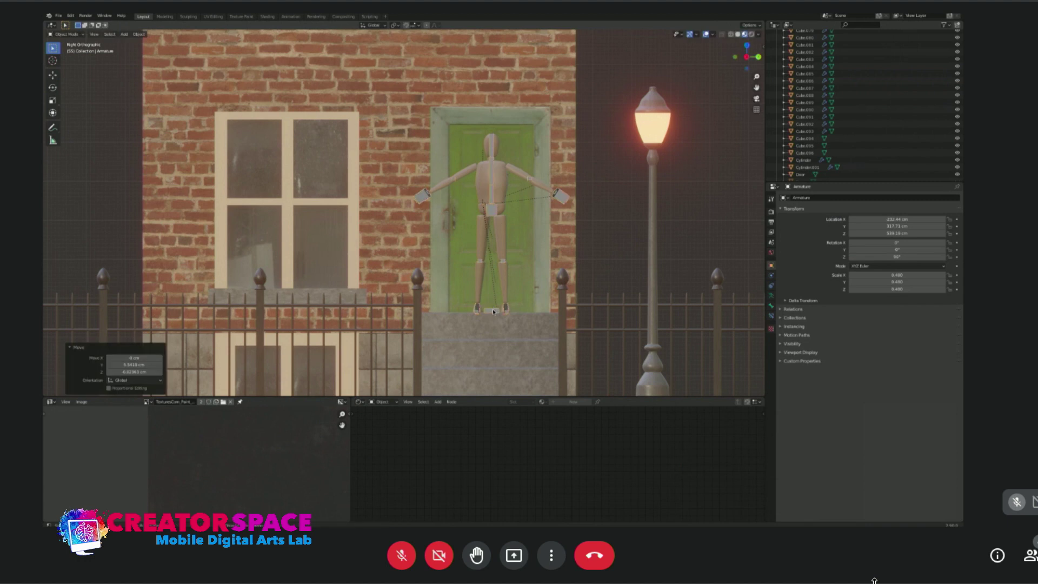
# Undo the recent armature and main control bone moves step by step until the mannequin is back at its earlier position.
pyautogui.hotkey('ctrl', 'z')
pyautogui.hotkey('ctrl', 'z')
pyautogui.hotkey('ctrl', 'z')
pyautogui.hotkey('ctrl', 'z')
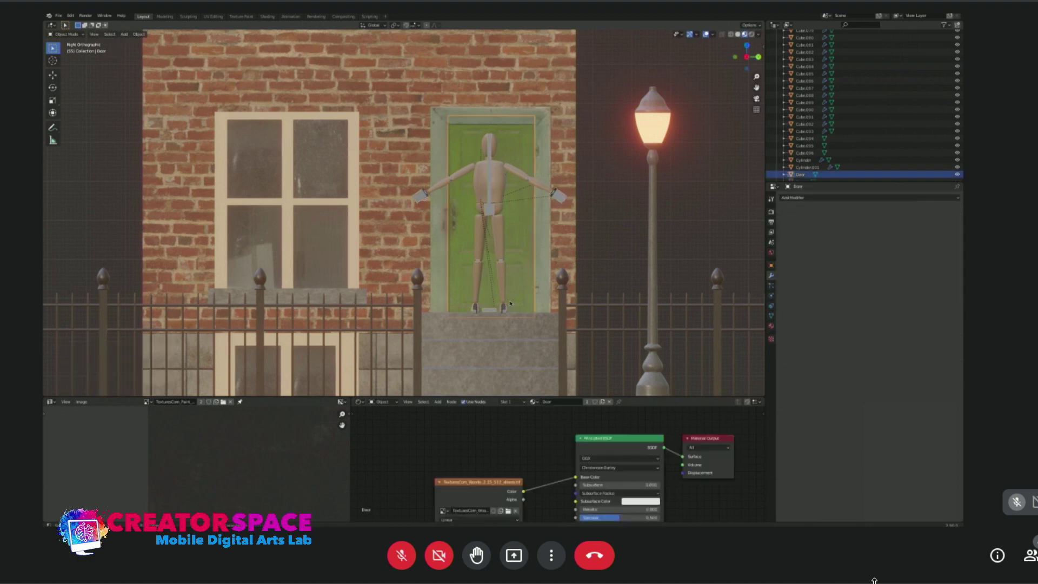
pyautogui.press('Tab')
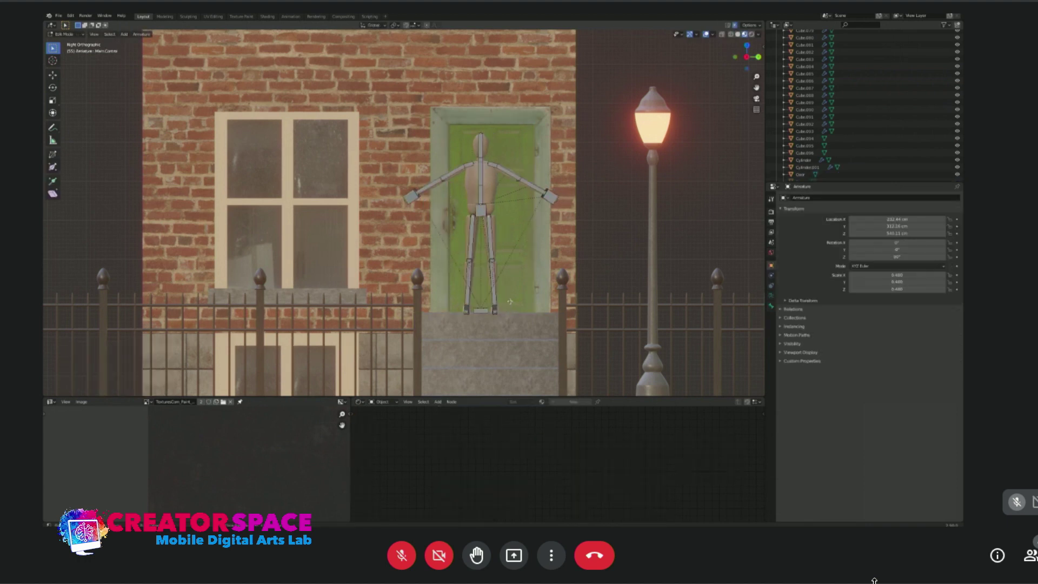
pyautogui.press('Tab')
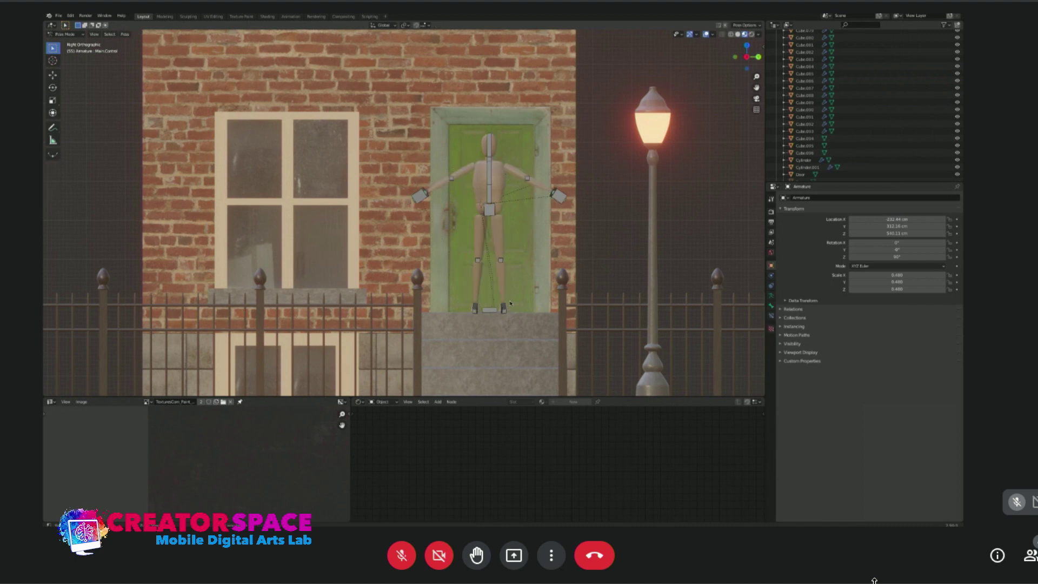
pyautogui.hotkey('ctrl', 'z')
pyautogui.hotkey('ctrl', 'z')
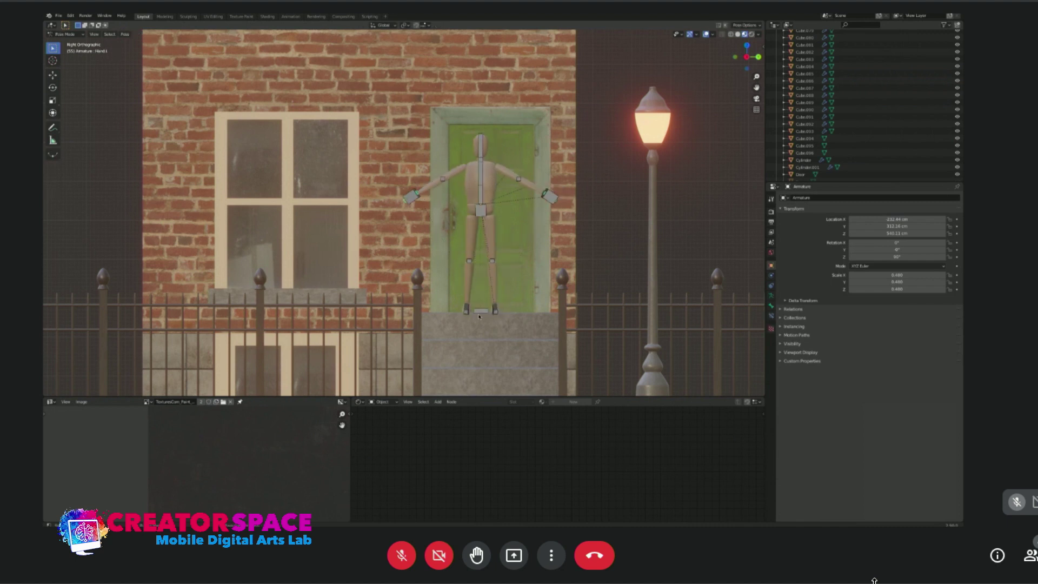
# Switch the armature to Object Mode and move it about 26.8 cm along Y to centre the mannequin before the green door.
pyautogui.hotkey('ctrl', 'Tab')
pyautogui.press('g')
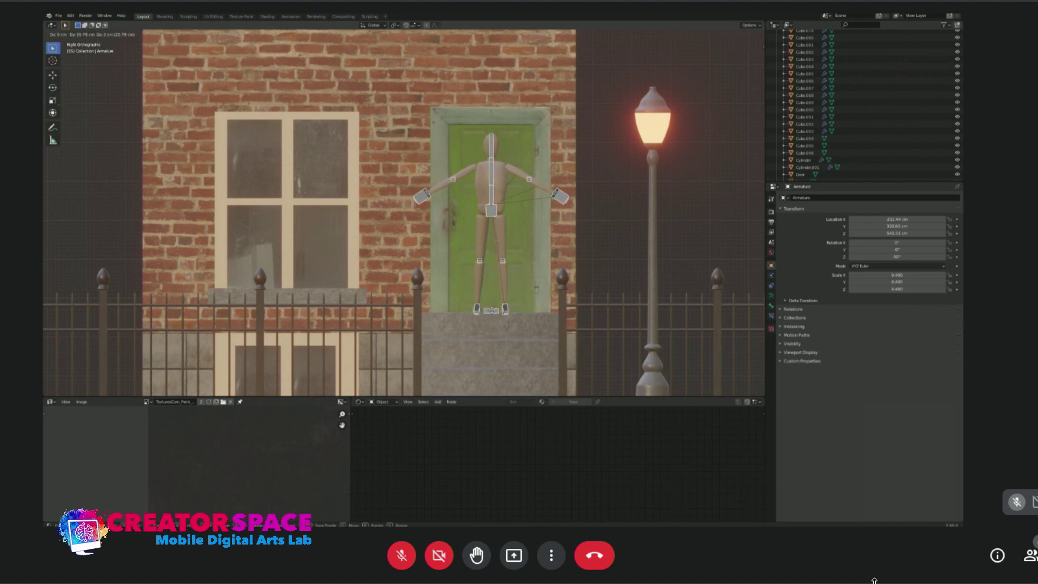
pyautogui.click(544, 279)
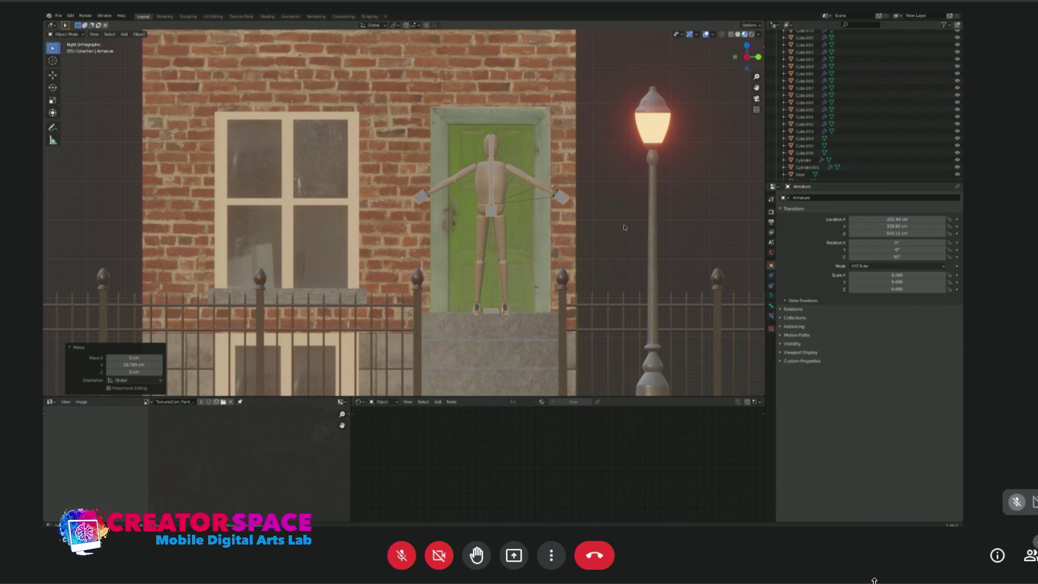
# Switch to the Animation workspace and start the Shortcut VUR input display from the camera viewport's sidebar.
pyautogui.scroll(-4, 625, 227)
pyautogui.moveTo(625, 228); pyautogui.dragTo(495, 206, button='middle')
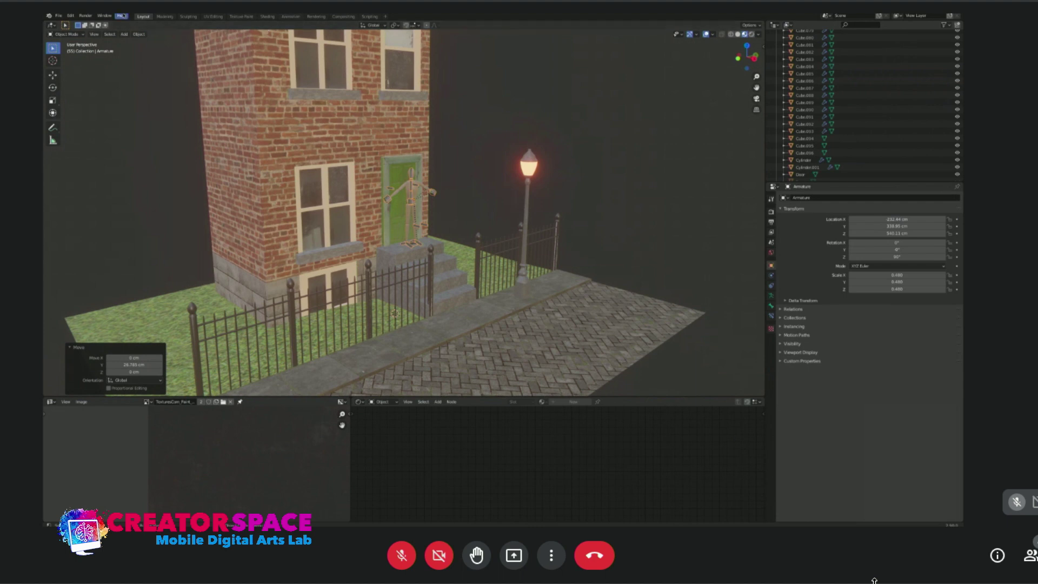
pyautogui.click(295, 17)
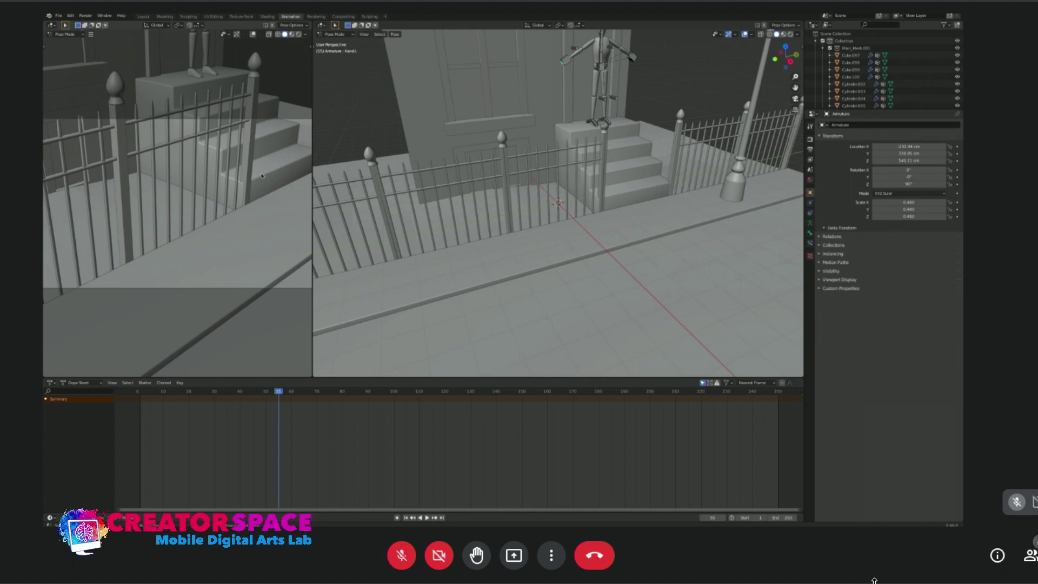
pyautogui.press('n')
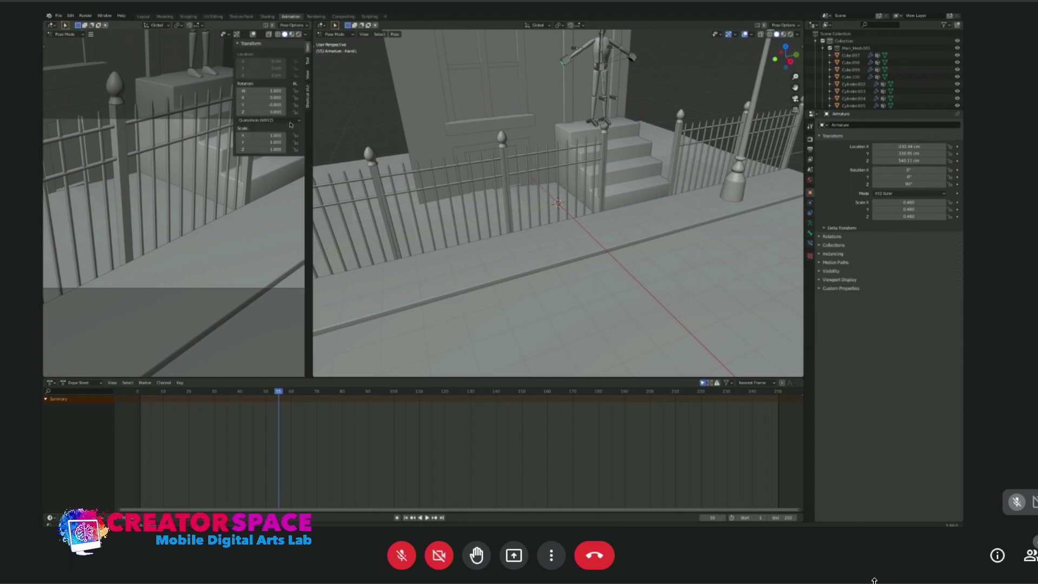
pyautogui.click(309, 95)
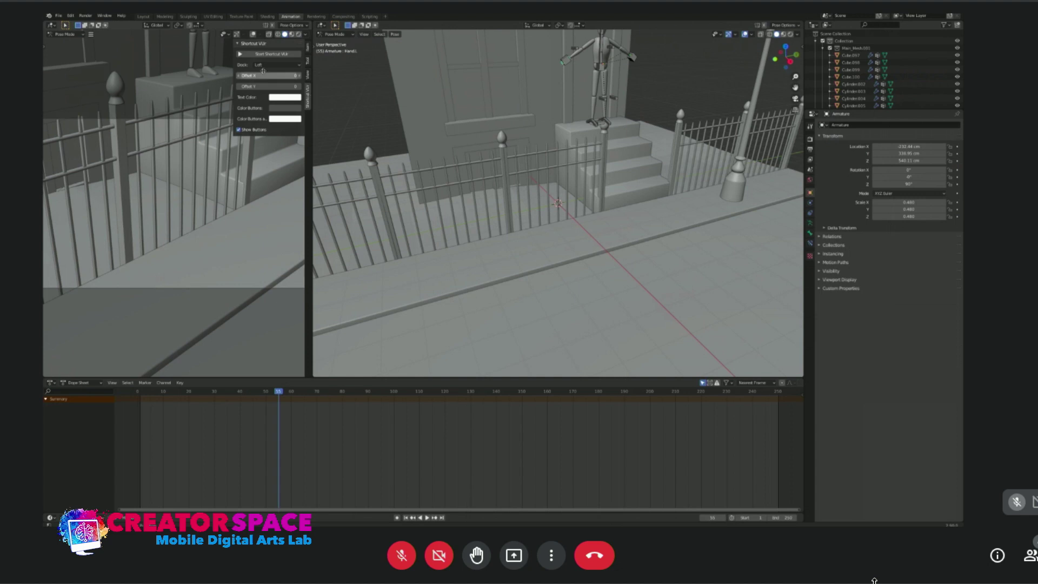
pyautogui.click(270, 54)
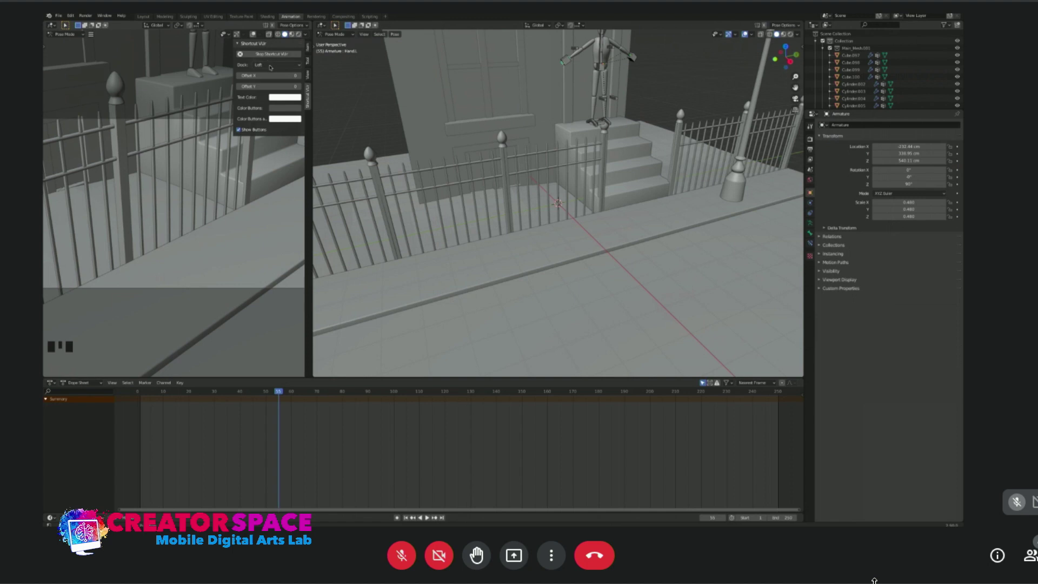
# Lock the camera to the view in the camera viewport, and hide its sidebar.
pyautogui.click(308, 49)
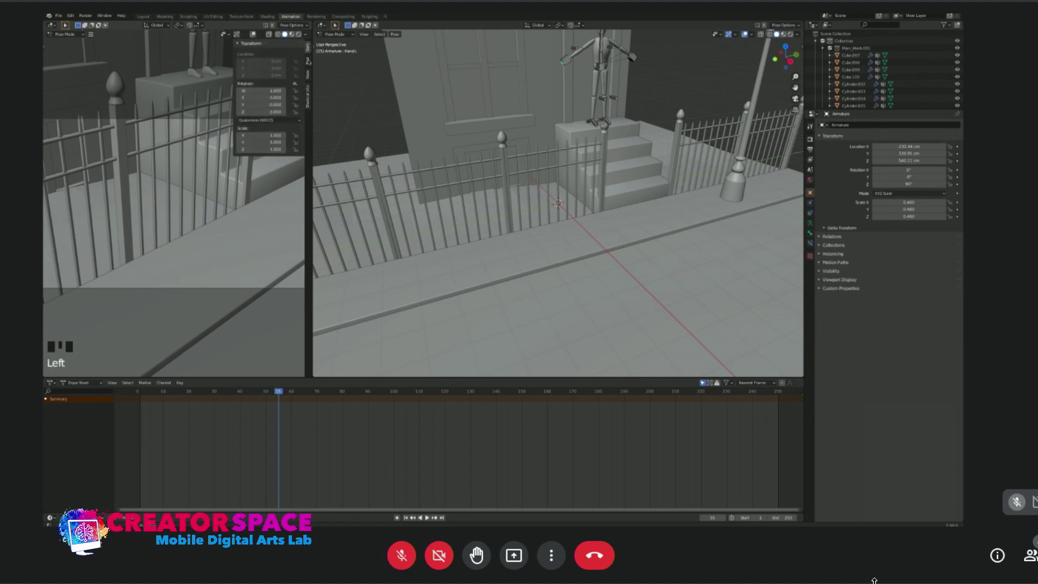
pyautogui.click(307, 74)
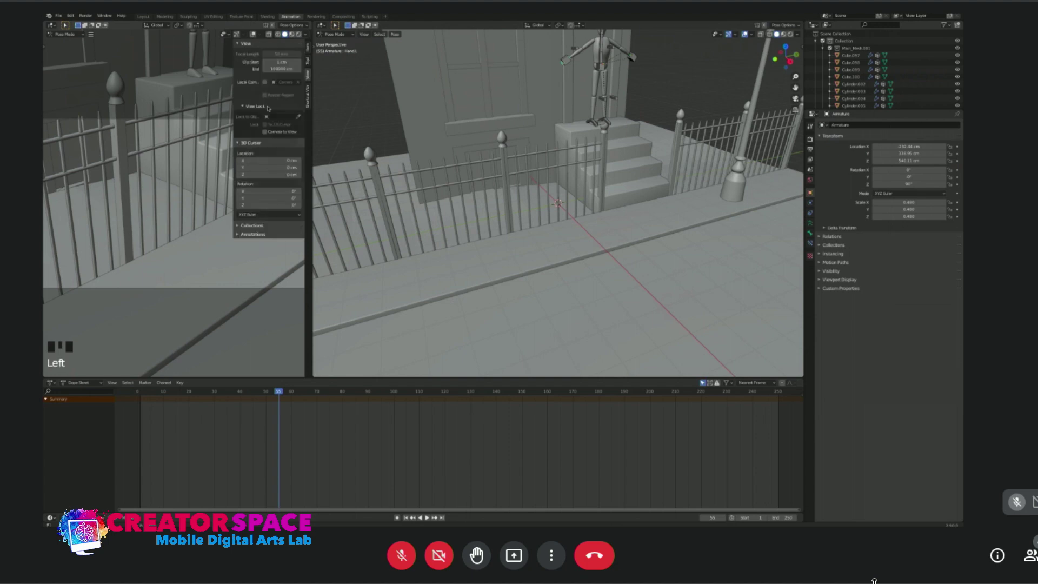
pyautogui.click(265, 132)
pyautogui.press('n')
# Reframe the camera so the whole mannequin and the front steps fill the shot.
pyautogui.keyDown('shift'); pyautogui.moveTo(198, 133); pyautogui.dragTo(208, 193, button='middle'); pyautogui.keyUp('shift')
pyautogui.scroll(-3, 219, 190)
pyautogui.scroll(1, 211, 188)
pyautogui.scroll(2, 208, 193)
pyautogui.scroll(1, 211, 190)
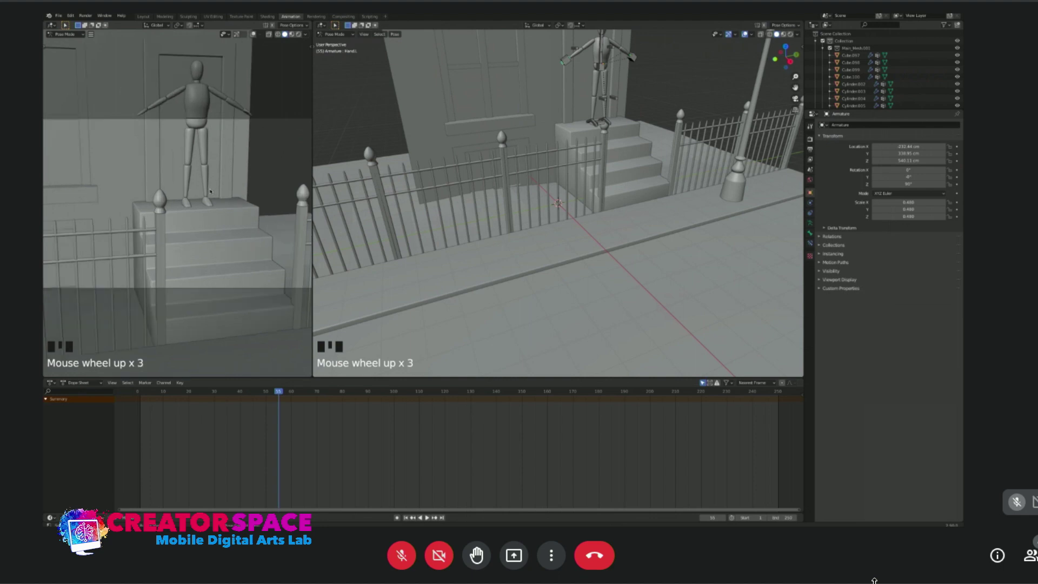
pyautogui.keyDown('shift'); pyautogui.scroll(5, 211, 191); pyautogui.keyUp('shift')
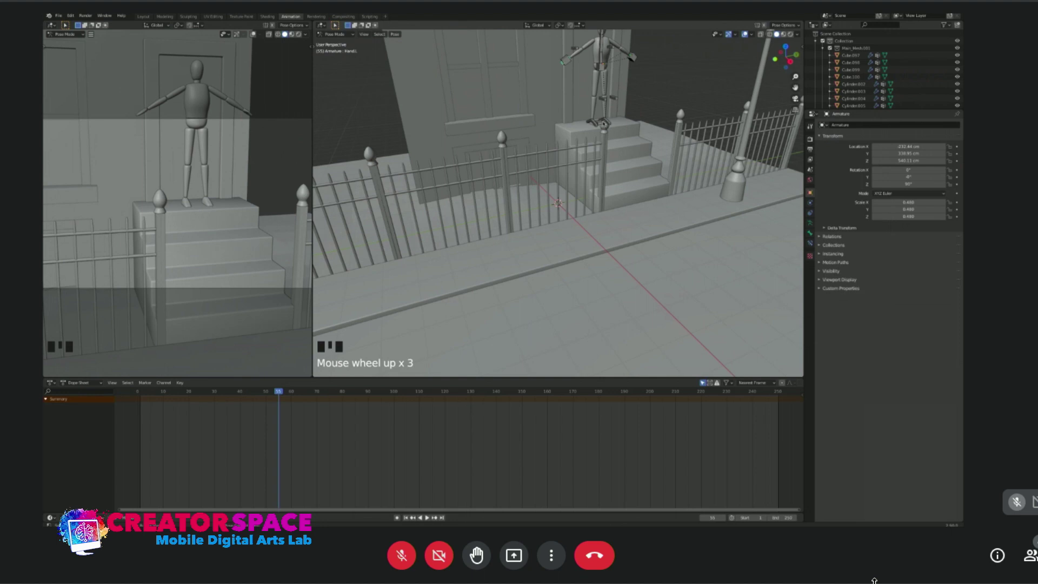
# In front view, move the armature in Object Mode down the stairs so the feet stand on the third step from the top.
pyautogui.click(602, 124)
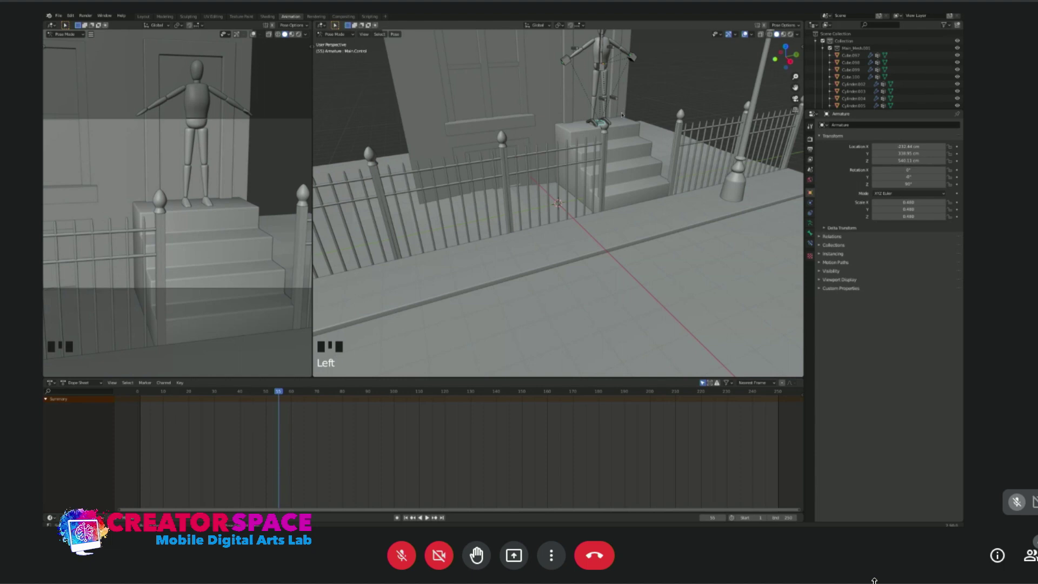
pyautogui.press('KP_1')
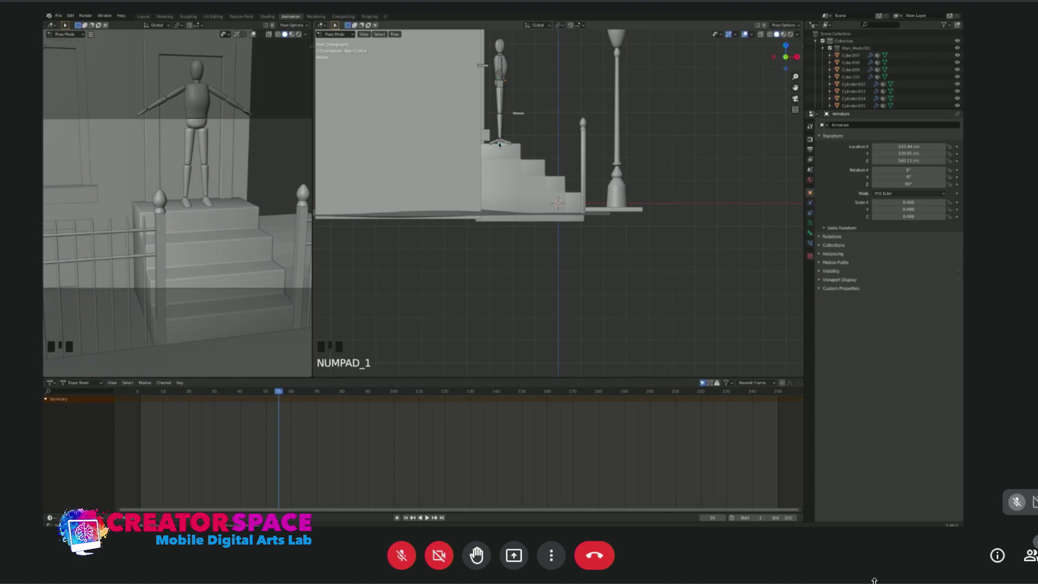
pyautogui.hotkey('ctrl', 'Tab')
pyautogui.press('g')
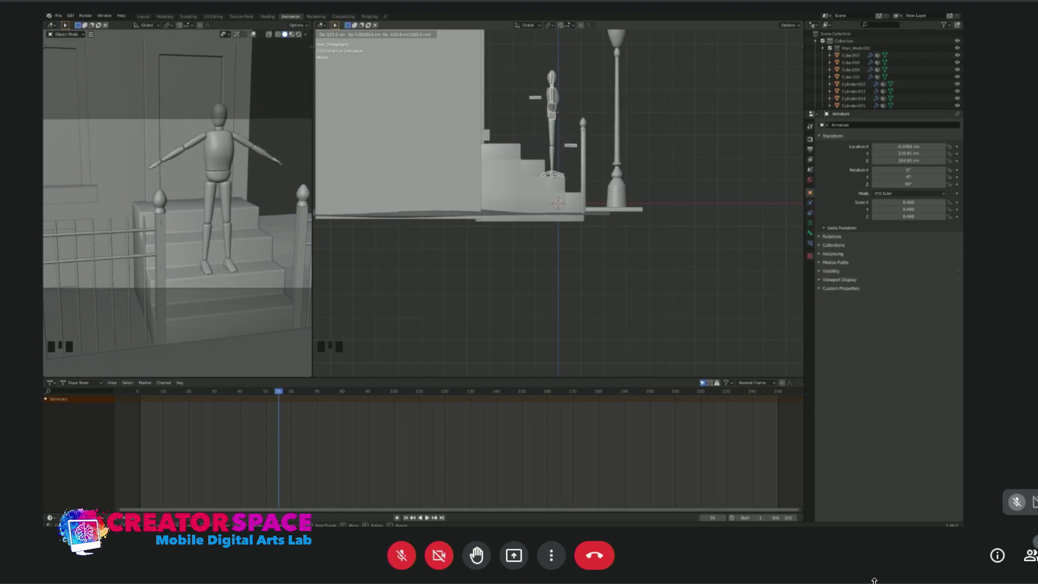
pyautogui.click(557, 176)
# In Pose Mode, move the torso control down and back so the mannequin sits on the second step with bent knees.
pyautogui.scroll(4, 557, 175)
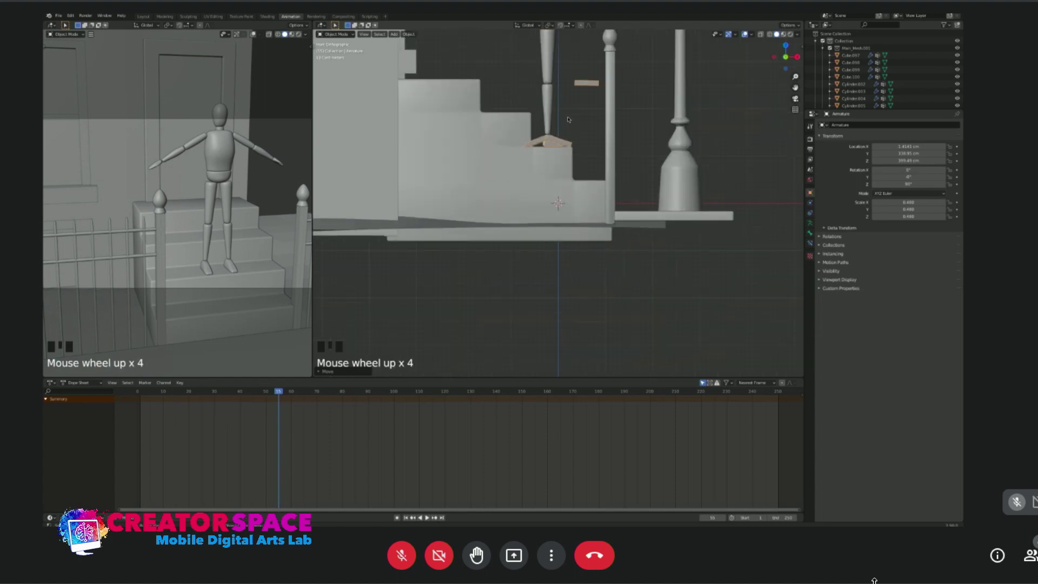
pyautogui.keyDown('shift'); pyautogui.moveTo(562, 110); pyautogui.dragTo(549, 108, button='middle'); pyautogui.keyUp('shift')
pyautogui.hotkey('ctrl', 'Tab')
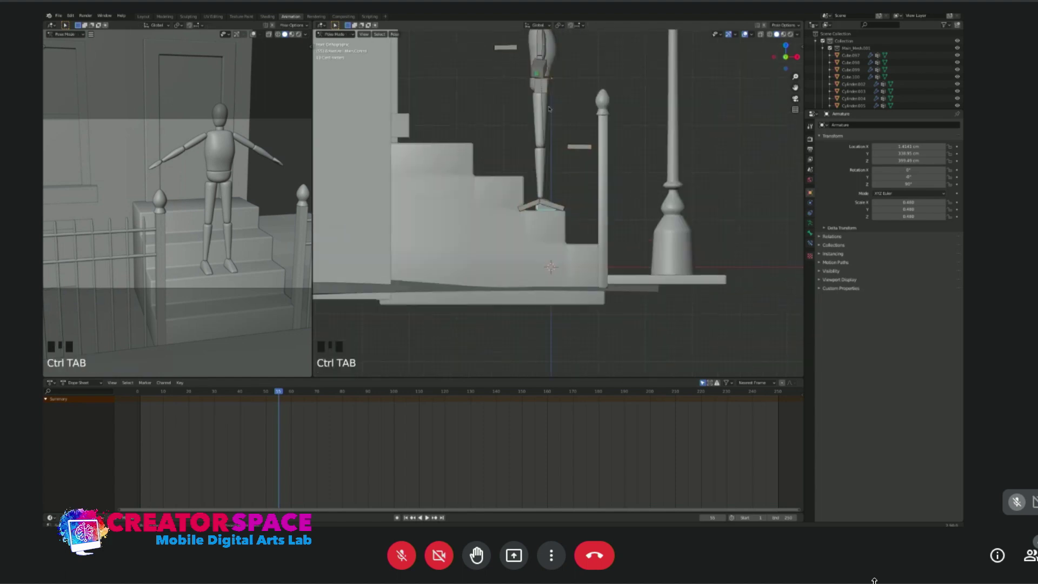
pyautogui.click(546, 90)
pyautogui.press('g')
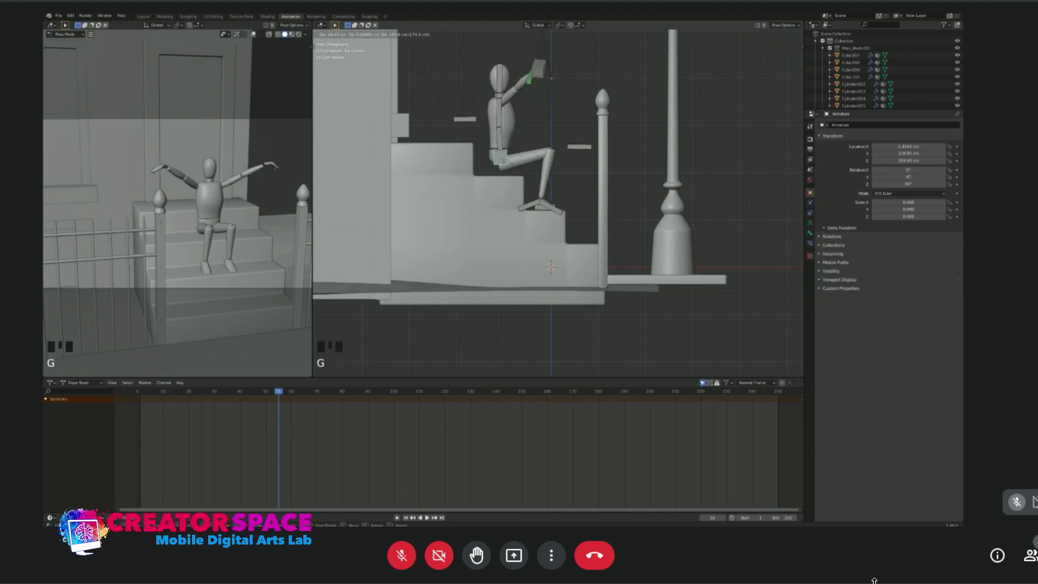
pyautogui.click(500, 168)
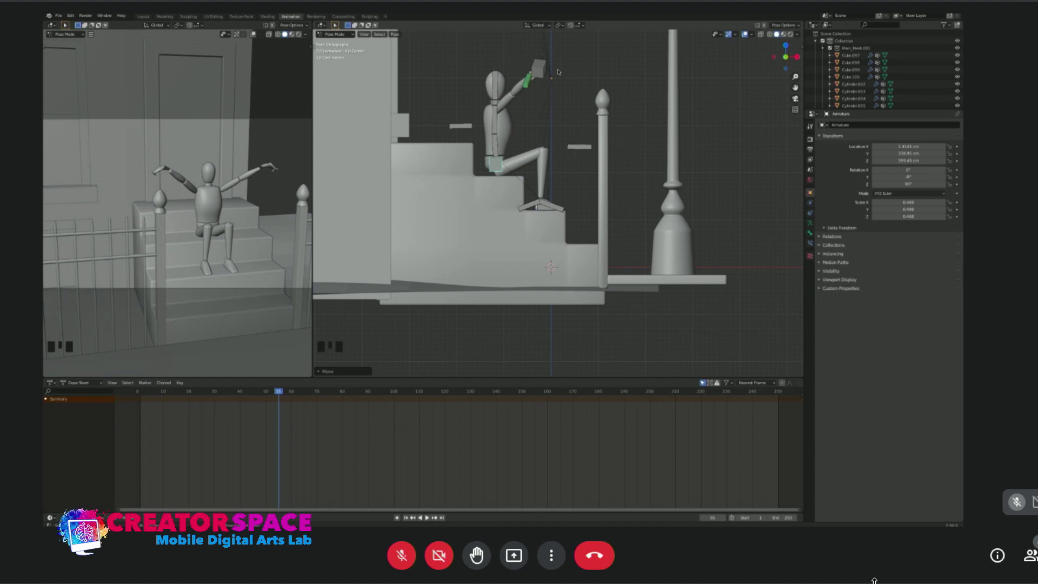
# In right view, lower the raised arm farther from the lamp post and rotate its control so the hand rests near the knee.
pyautogui.moveTo(427, 138); pyautogui.dragTo(584, 60, button='middle')
pyautogui.click(593, 56)
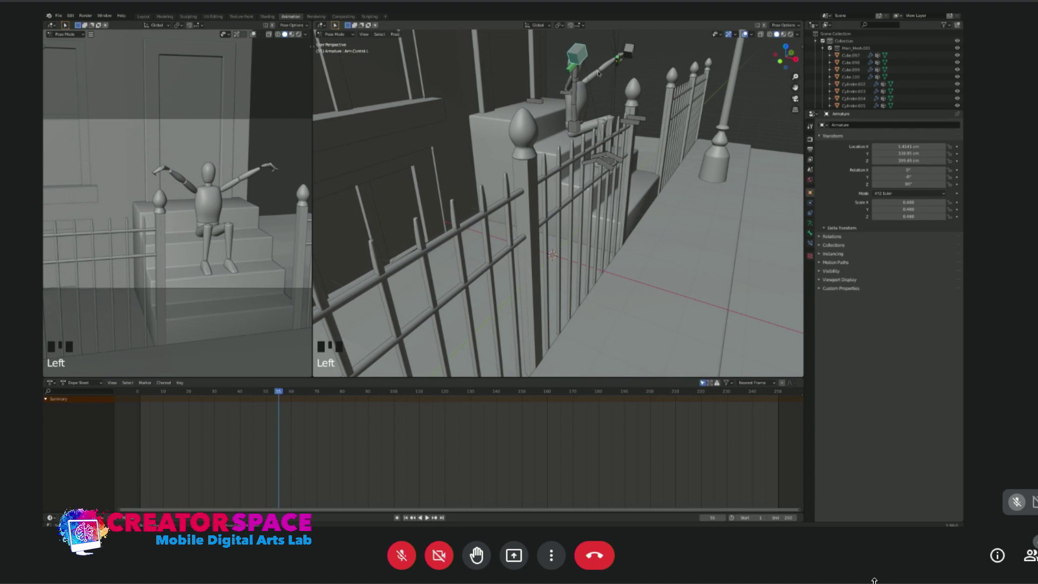
pyautogui.press('KP_3')
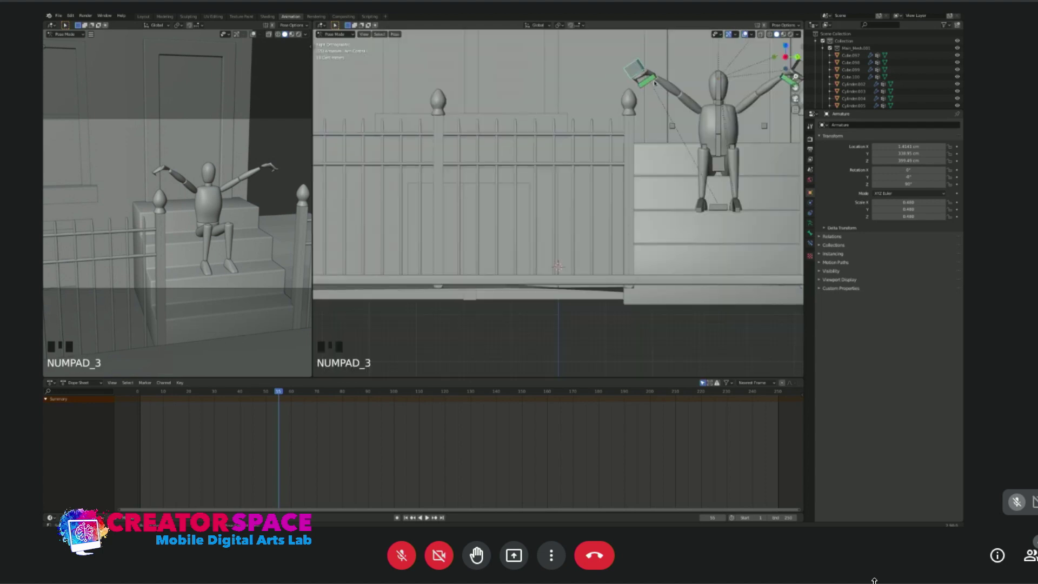
pyautogui.press('r')
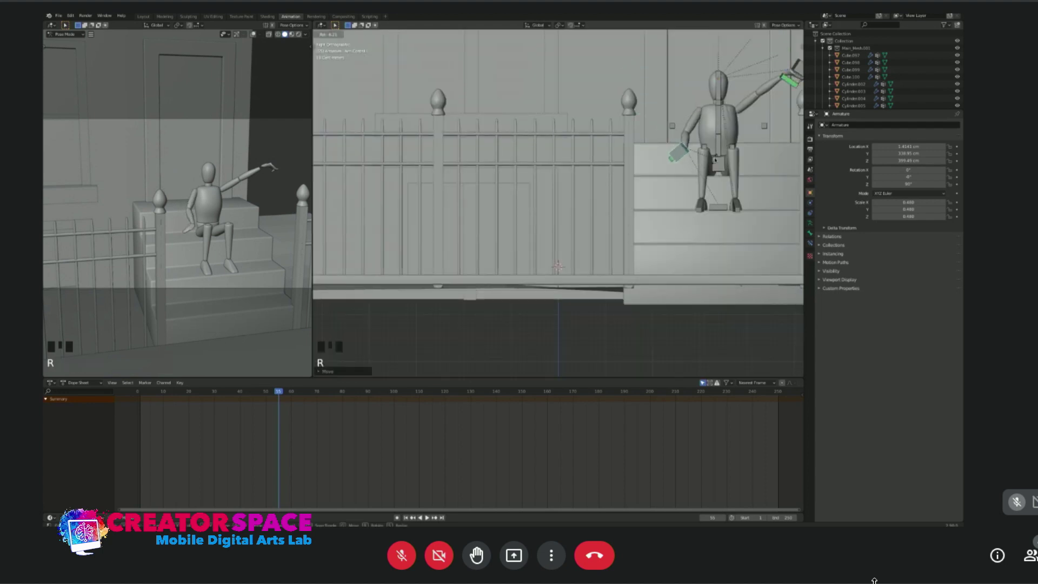
pyautogui.click(715, 160)
pyautogui.press('g')
pyautogui.click(737, 148)
# Move the arm control nearer the lamp post down so that hand rests beside the knee.
pyautogui.keyDown('shift'); pyautogui.moveTo(788, 104); pyautogui.dragTo(609, 153, button='middle'); pyautogui.keyUp('shift')
pyautogui.click(635, 121)
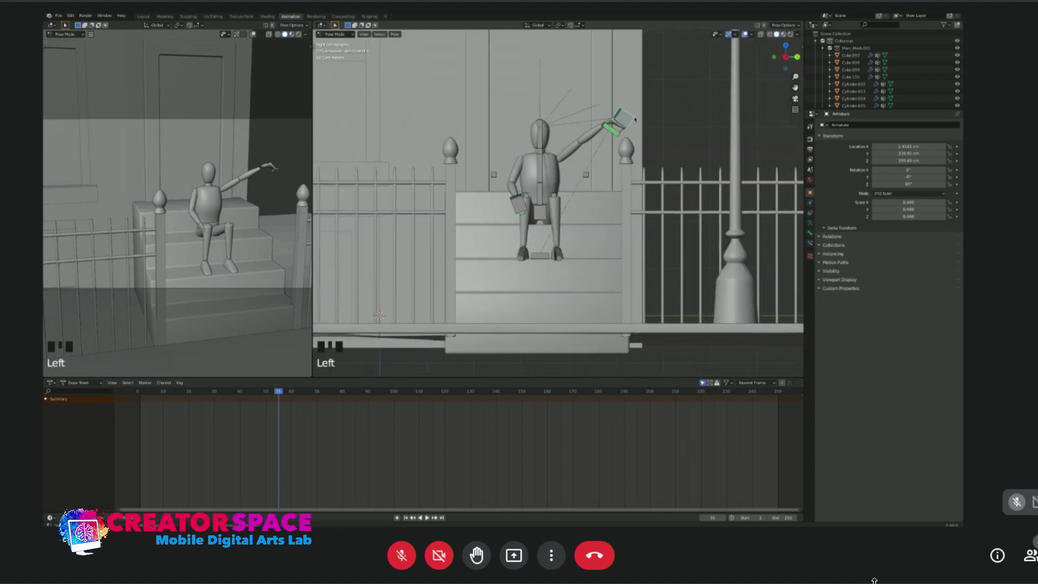
pyautogui.press('g')
pyautogui.click(581, 206)
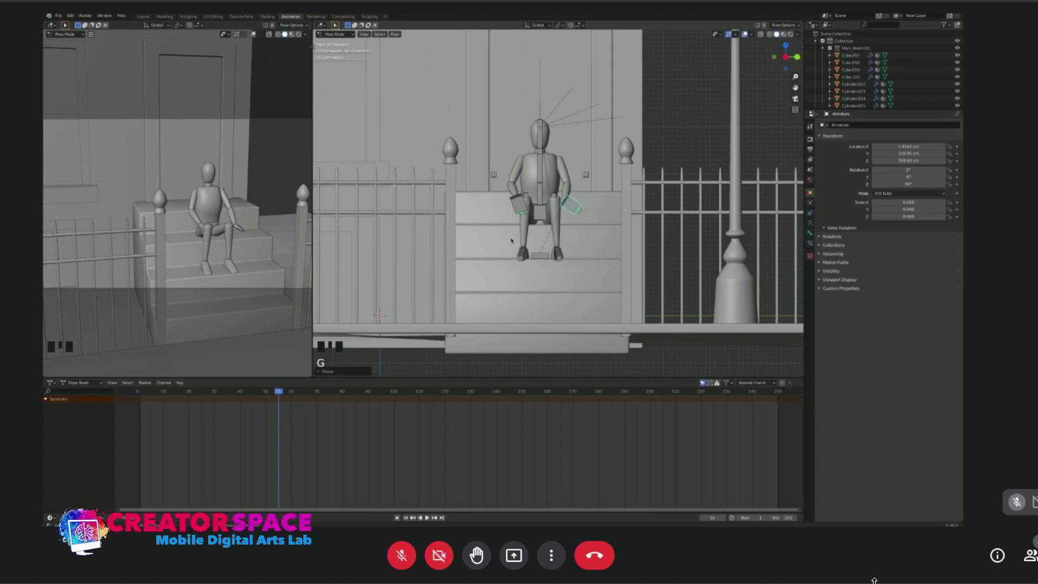
# In right view, move the leg control nearer the lamp post outward along the step and rotate the foot.
pyautogui.moveTo(511, 240); pyautogui.dragTo(541, 249, button='middle')
pyautogui.click(542, 246)
pyautogui.press('KP_3')
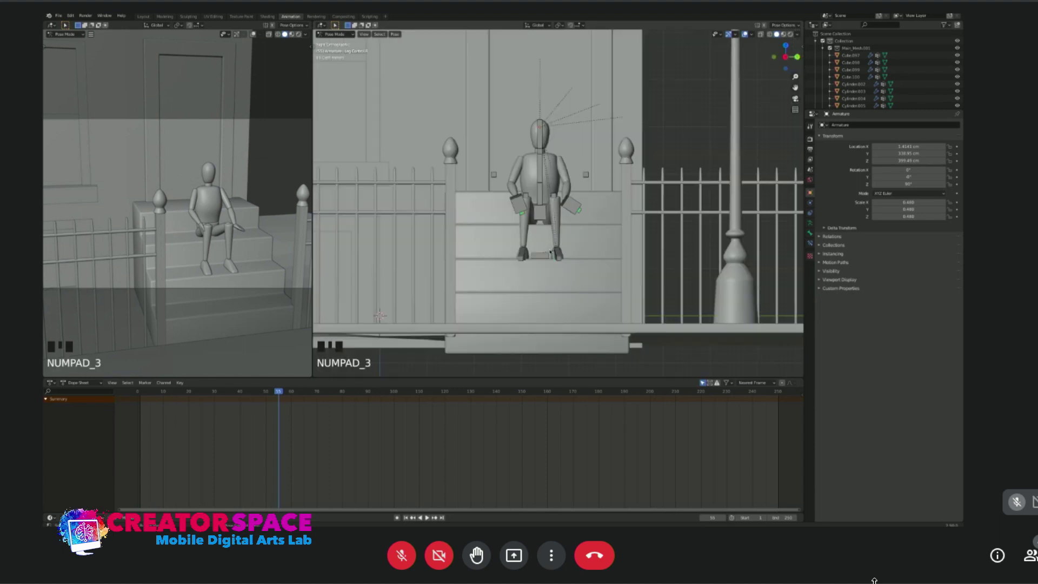
pyautogui.press('g')
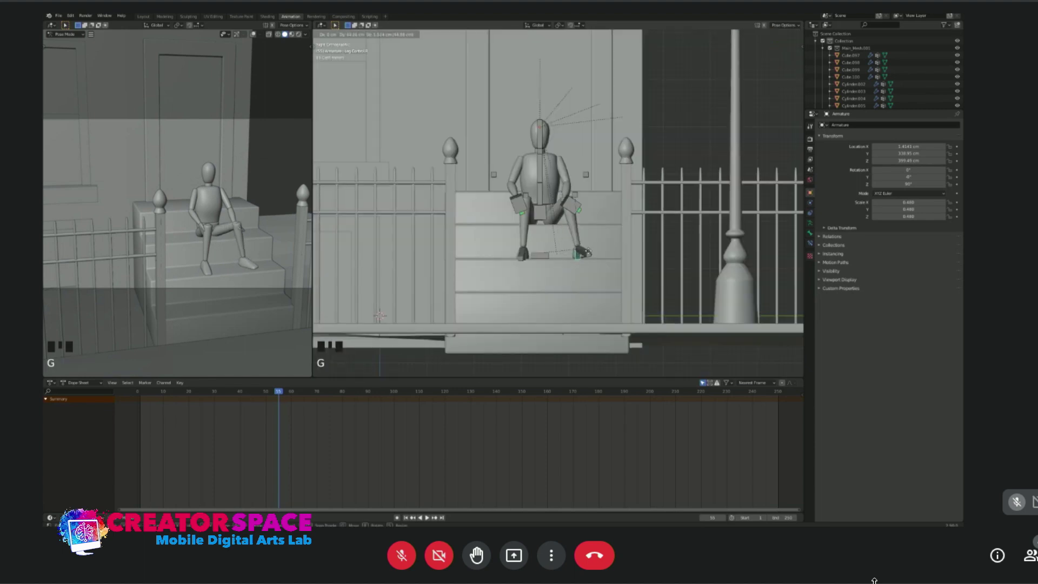
pyautogui.click(587, 253)
pyautogui.click(587, 254)
pyautogui.press('r')
pyautogui.click(592, 255)
# Move the leg control farther from the lamp post slightly outward to spread the mannequin's feet.
pyautogui.click(530, 254)
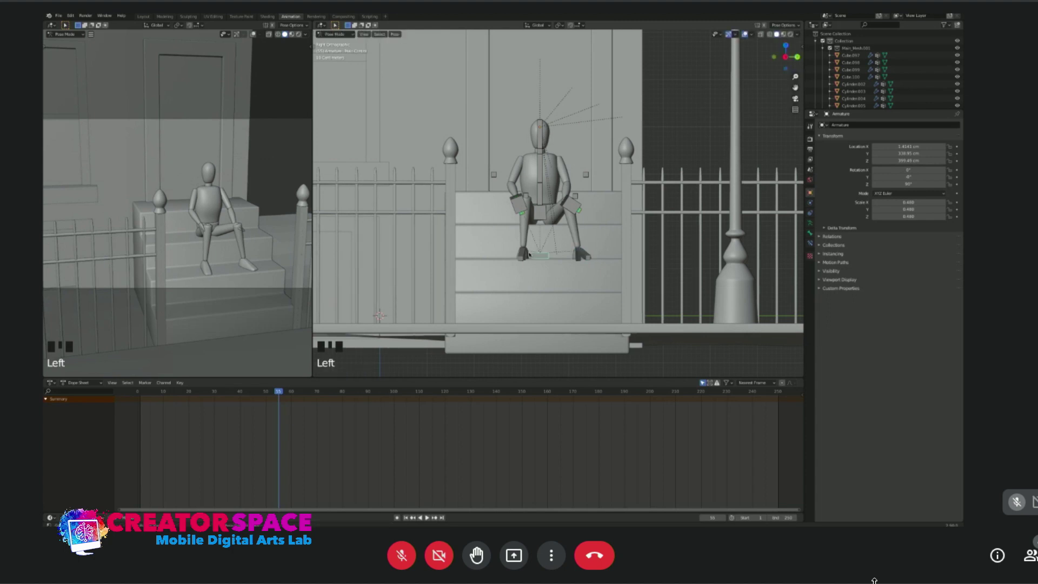
pyautogui.click(528, 254)
pyautogui.click(528, 255)
pyautogui.press('g')
pyautogui.click(542, 209)
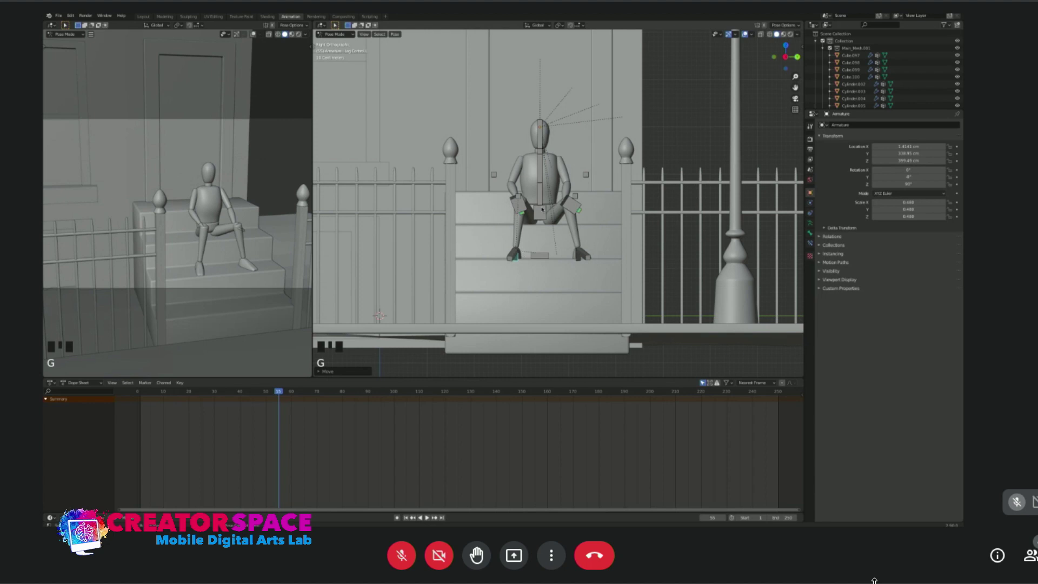
# Rotate the arm control farther from the lamp post in a side perspective view so the hand lies over the knee.
pyautogui.click(520, 206)
pyautogui.moveTo(523, 216); pyautogui.dragTo(568, 227, button='middle')
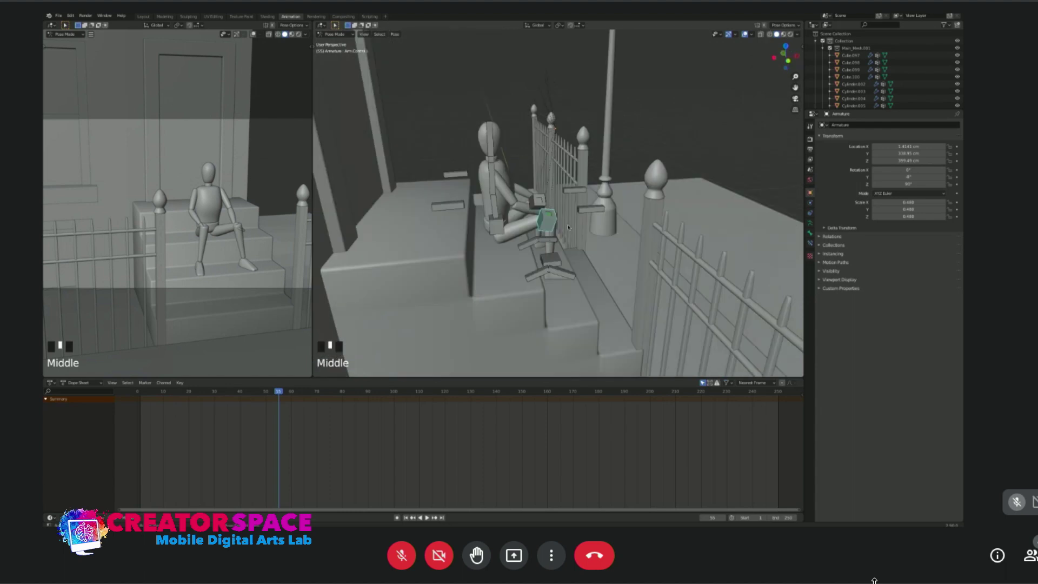
pyautogui.press('r')
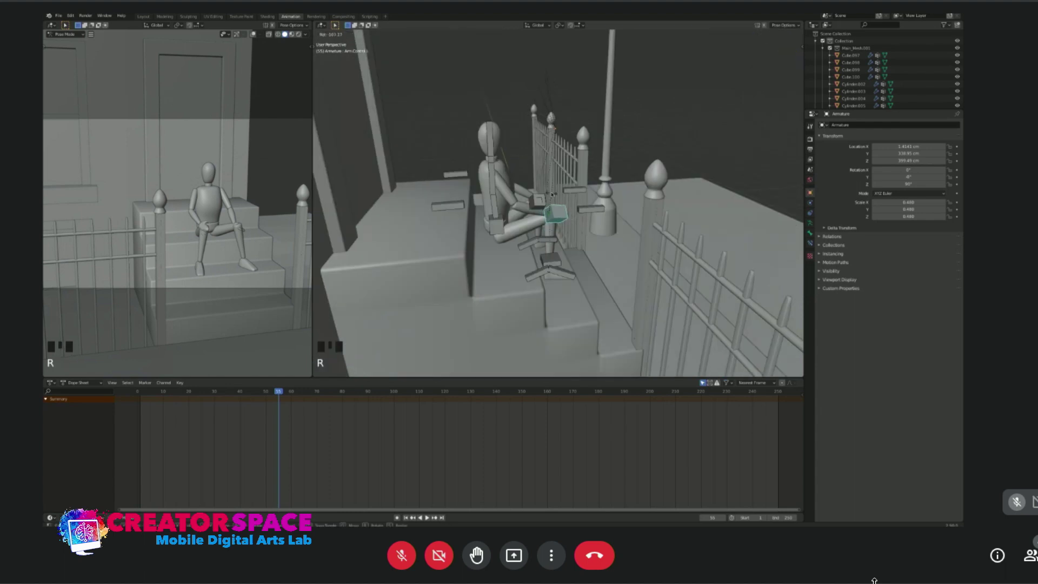
pyautogui.click(553, 206)
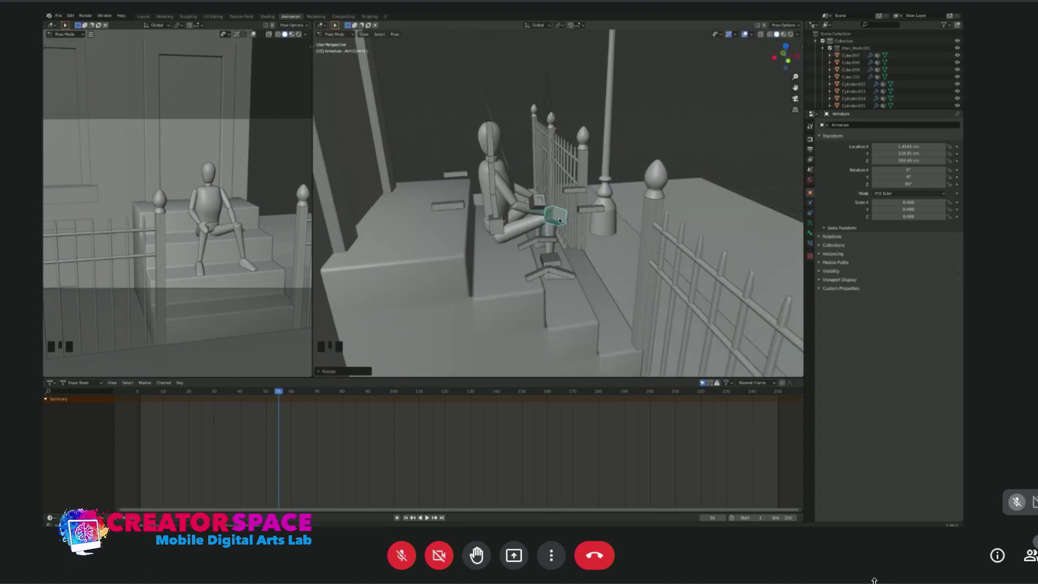
# Set the transform orientation to Local and select the arm control farther from the lamp post.
pyautogui.moveTo(587, 208); pyautogui.dragTo(563, 178, button='middle')
pyautogui.click(544, 25)
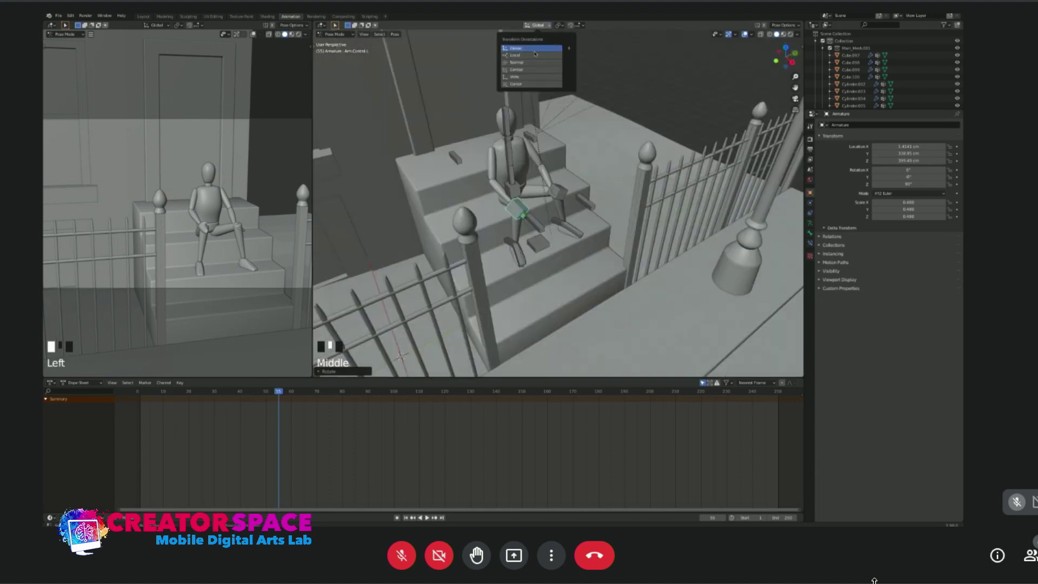
pyautogui.click(535, 55)
pyautogui.click(517, 209)
pyautogui.click(520, 212)
# Try rotating the arm control farther from the lamp post in its local orientation and undo the rotation.
pyautogui.press('r')
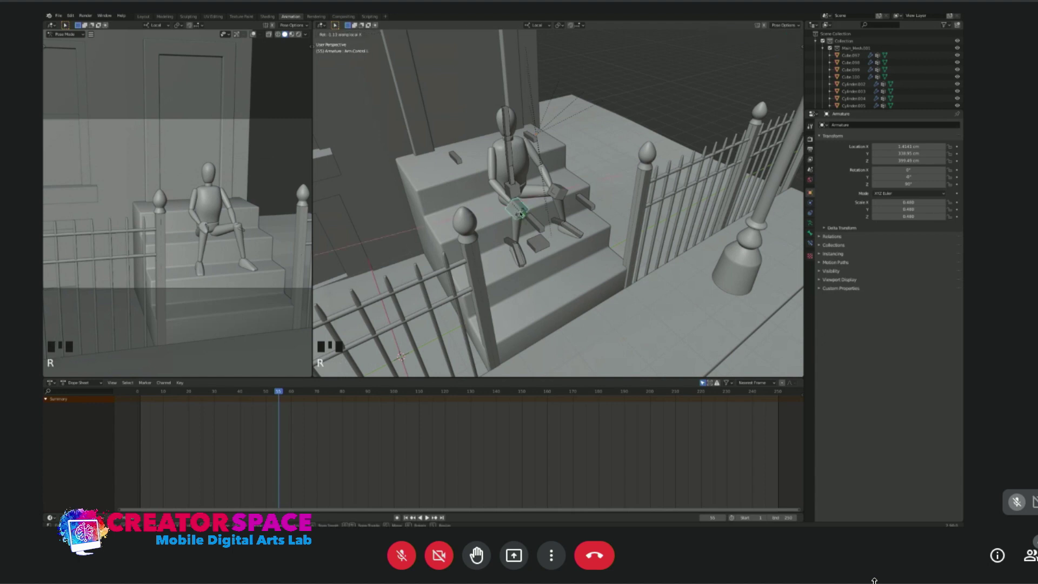
pyautogui.press('Return')
pyautogui.press('r')
pyautogui.click(525, 212)
pyautogui.hotkey('ctrl', 'z')
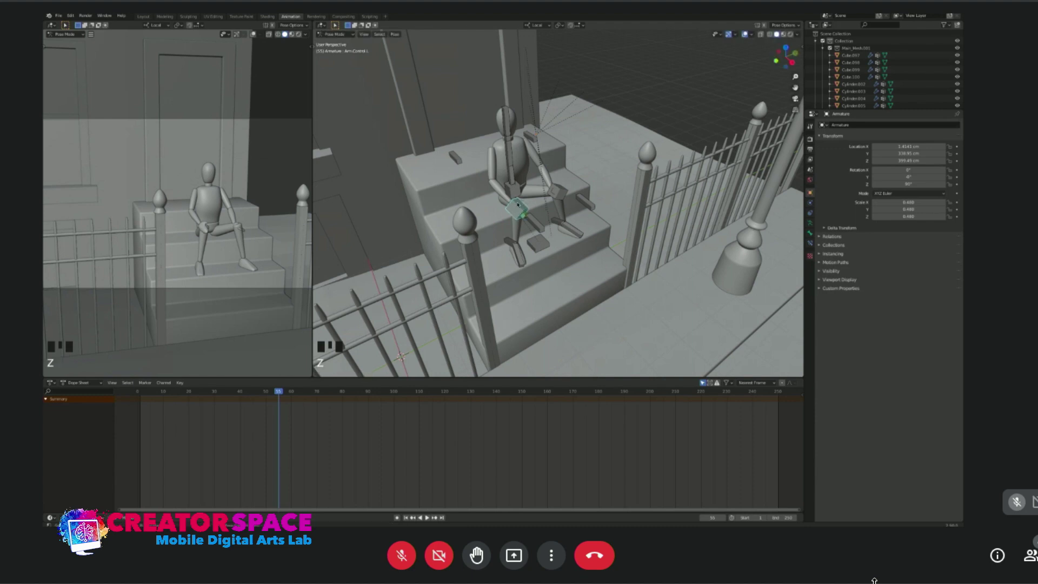
# Rotate the arm control farther from the lamp post about its local Z axis.
pyautogui.press('r')
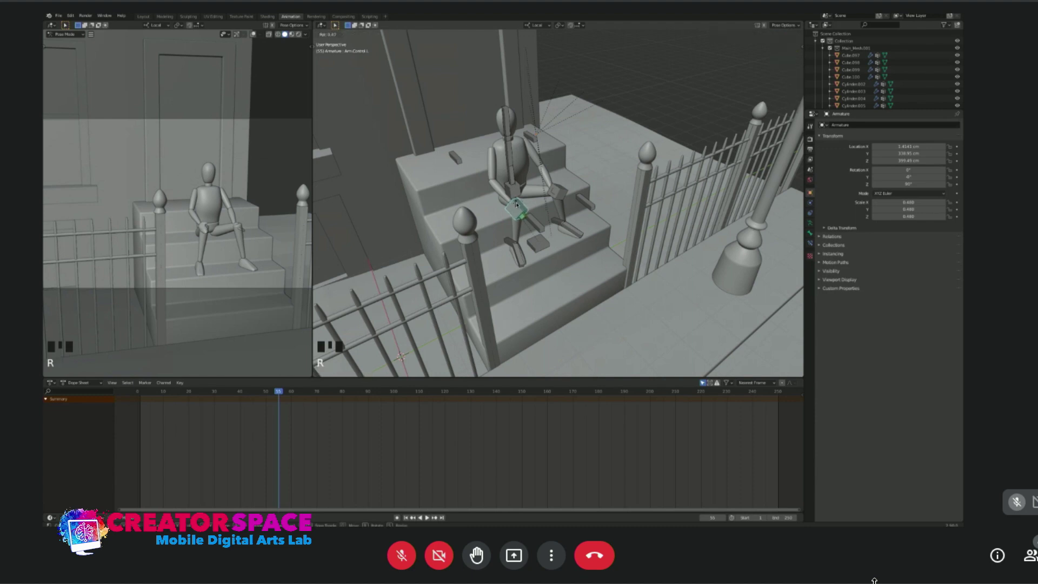
pyautogui.press('z')
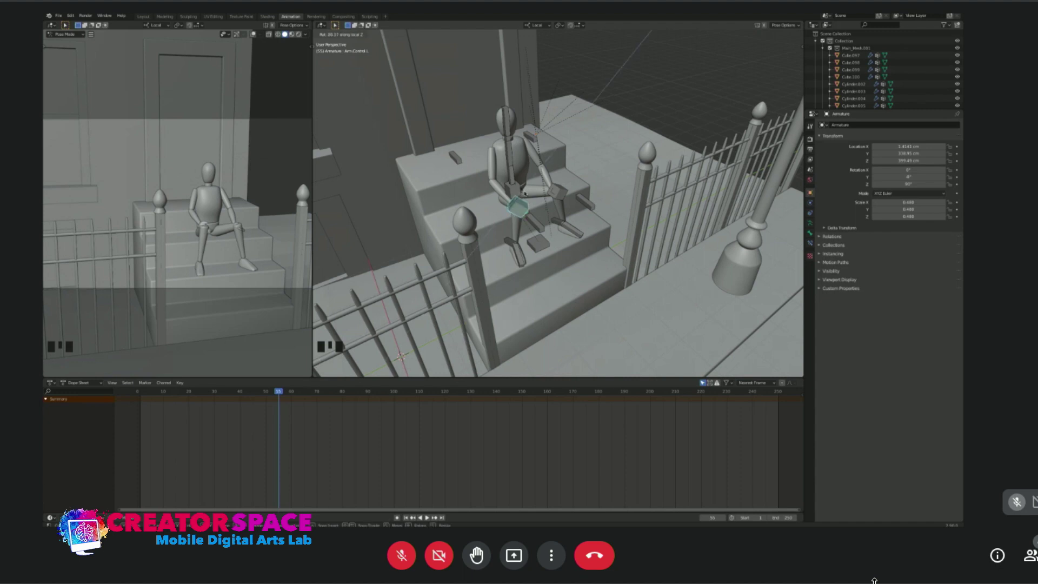
pyautogui.click(523, 208)
# In a side perspective view, rotate and move the arm control farther from the lamp post to settle that hand over the knee.
pyautogui.moveTo(523, 209); pyautogui.dragTo(533, 200, button='middle')
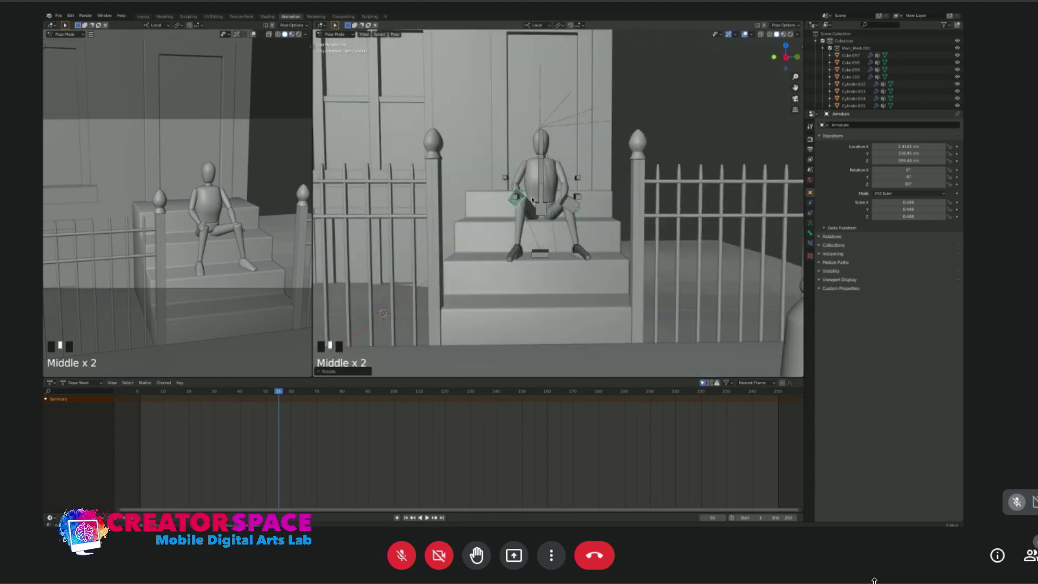
pyautogui.moveTo(527, 211); pyautogui.dragTo(579, 206, button='middle')
pyautogui.press('g')
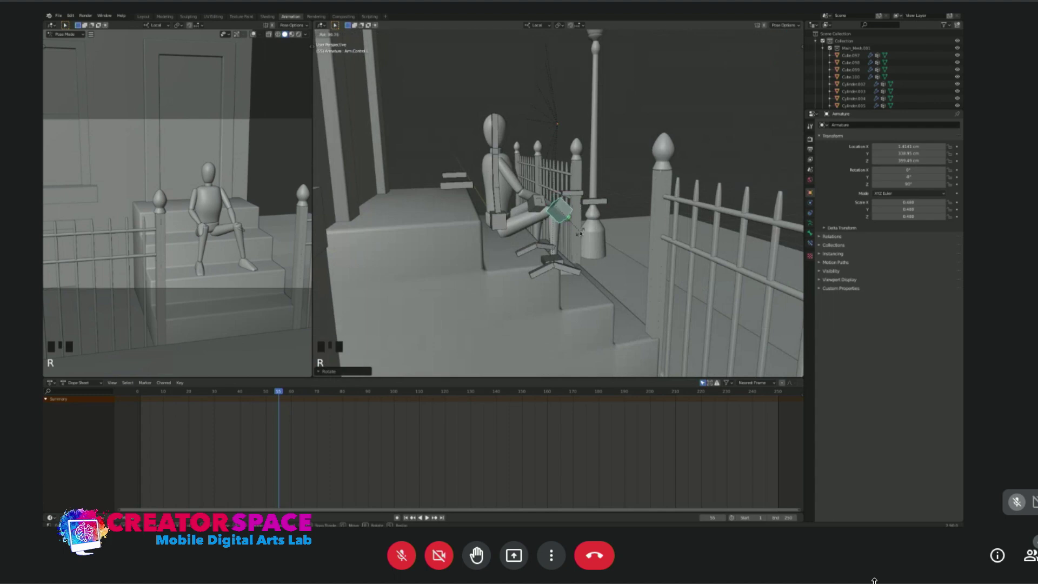
pyautogui.click(579, 203)
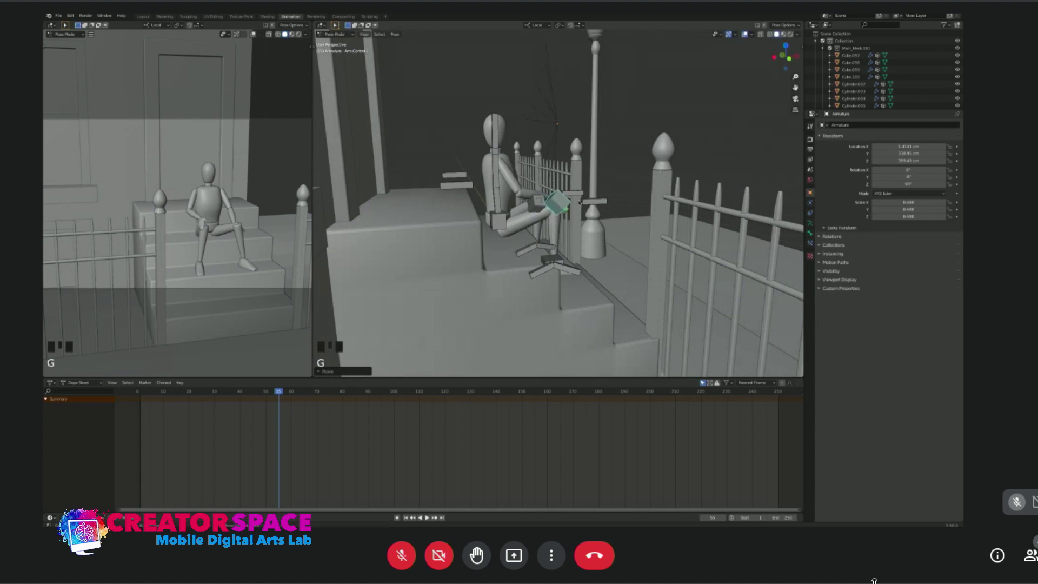
pyautogui.press('g')
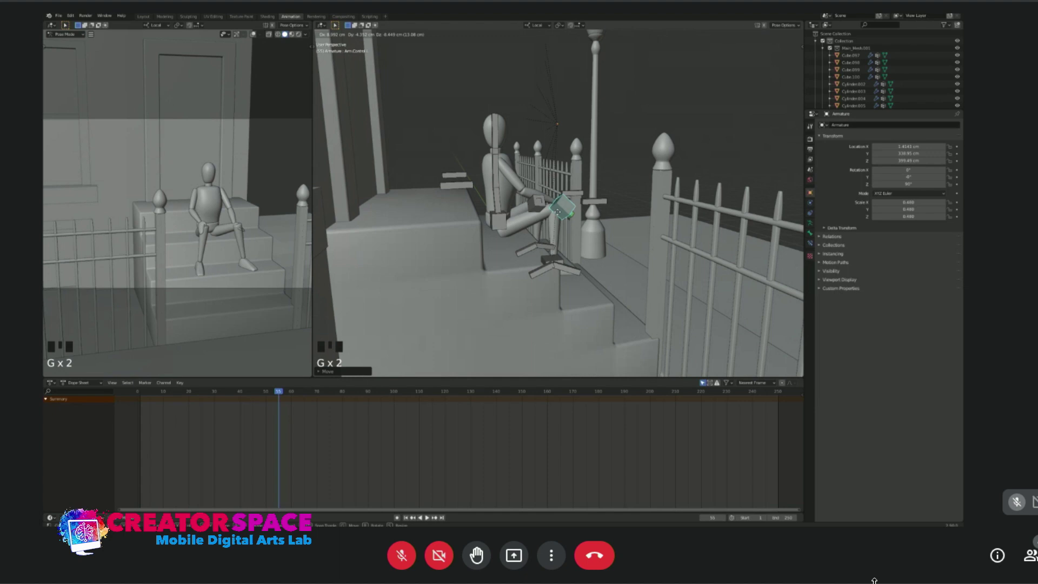
pyautogui.click(559, 212)
# Rotate the arm control nearer the lamp post and move it slightly so that hand sits on its knee.
pyautogui.moveTo(562, 211)
pyautogui.mouseDown(button='middle')
pyautogui.moveTo(601, 205)
pyautogui.moveTo(551, 211)
pyautogui.mouseUp(button='middle')
pyautogui.click(563, 199)
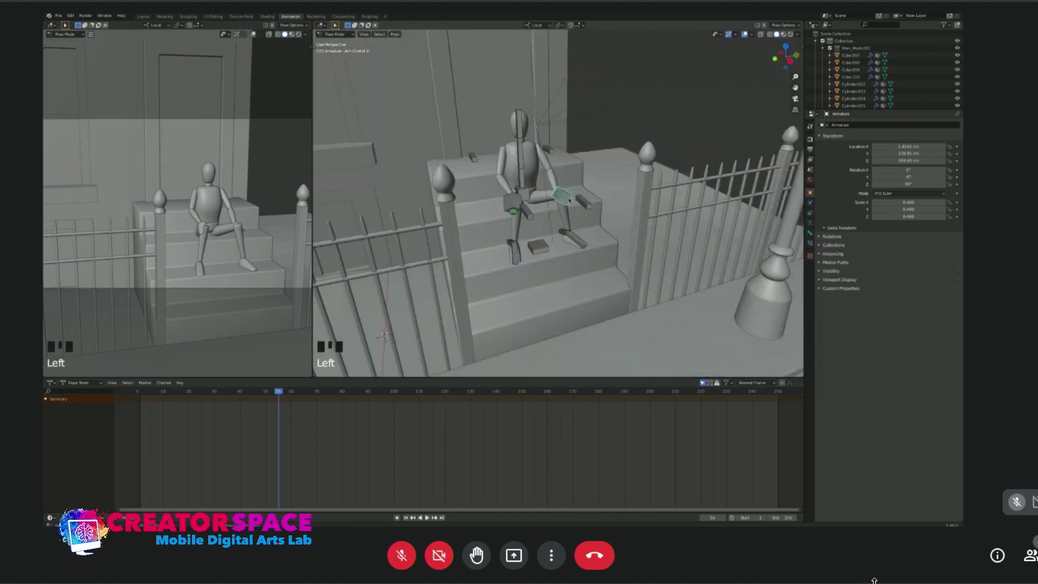
pyautogui.press('KP_3')
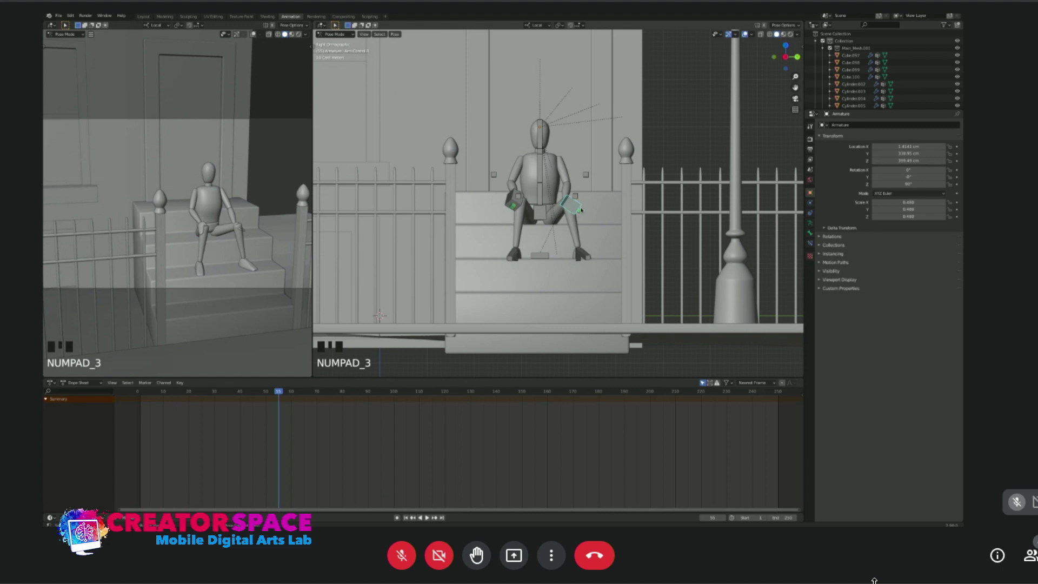
pyautogui.moveTo(551, 207); pyautogui.dragTo(568, 204, button='middle')
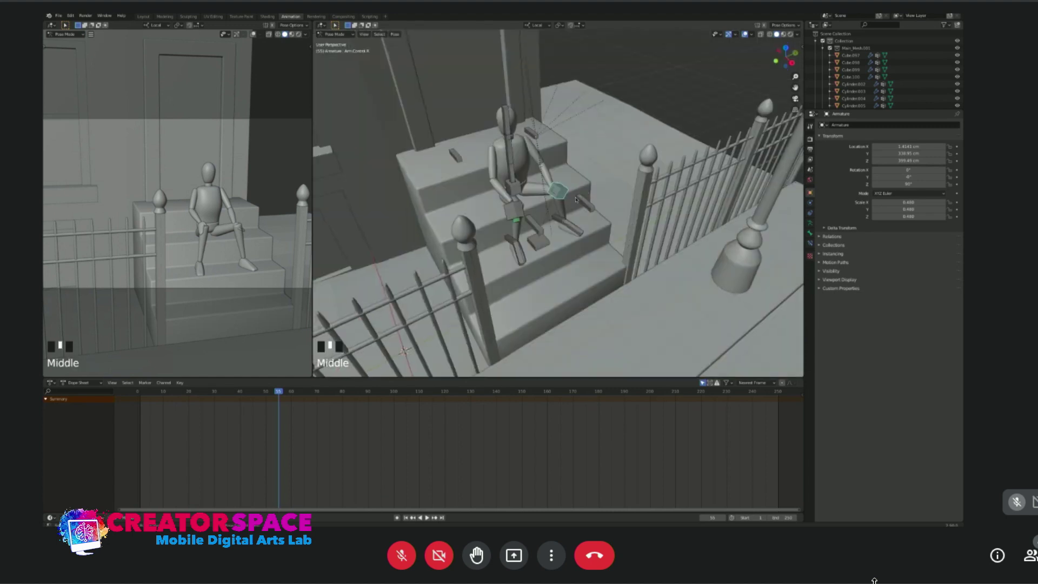
pyautogui.press('r')
pyautogui.click(555, 205)
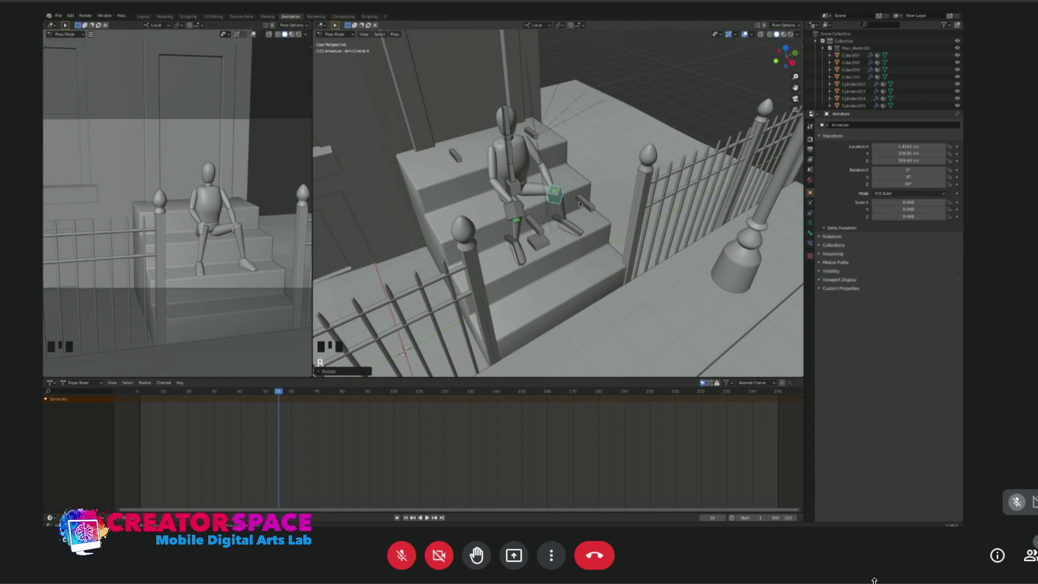
pyautogui.press('g')
pyautogui.click(572, 190)
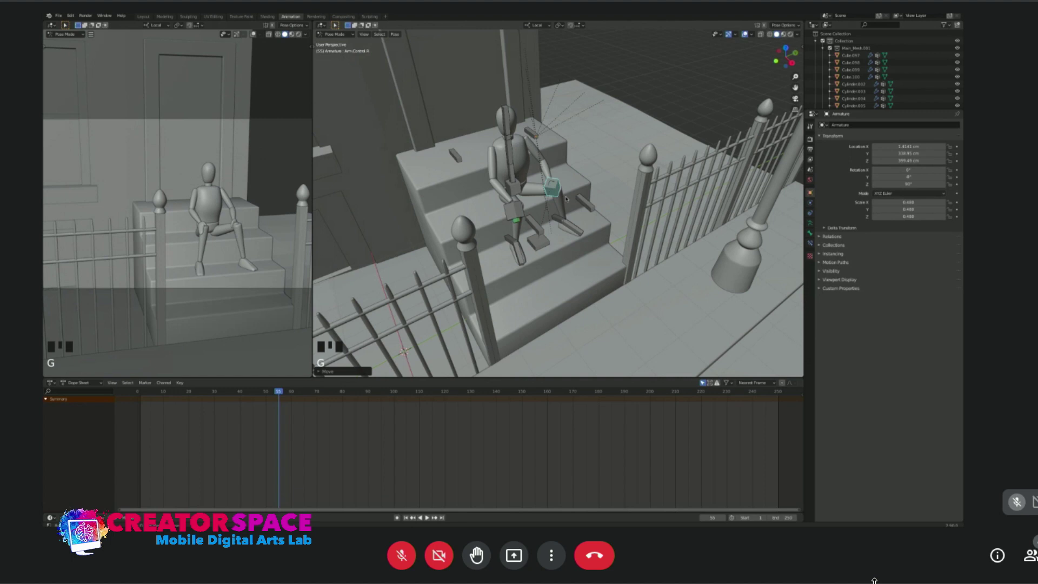
# In right view, rotate the arm control nearer the lamp post and move it inward between the knees.
pyautogui.moveTo(572, 191); pyautogui.dragTo(528, 167, button='middle')
pyautogui.press('KP_1')
pyautogui.press('KP_3')
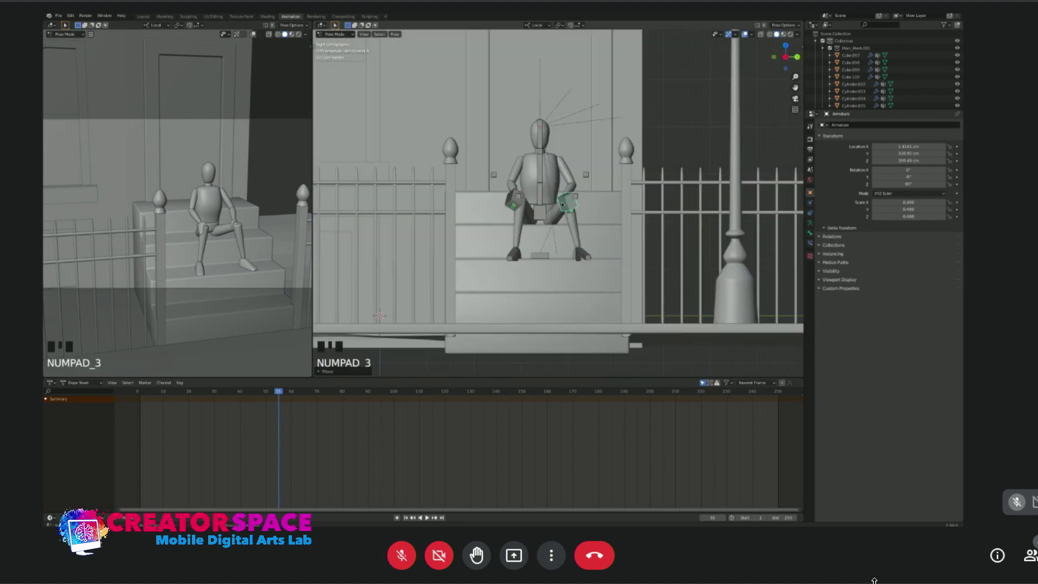
pyautogui.press('r')
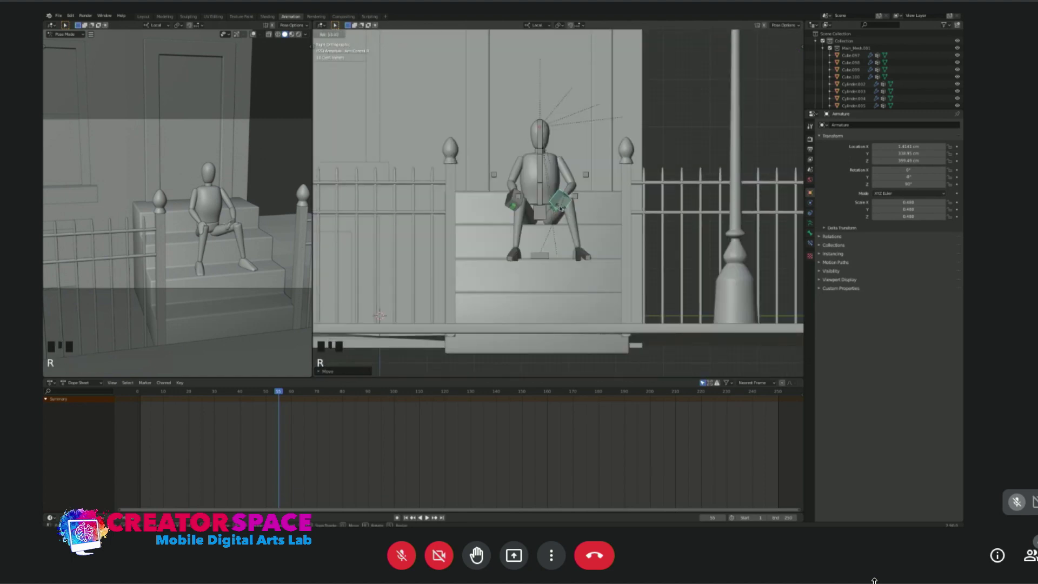
pyautogui.click(570, 197)
pyautogui.press('g')
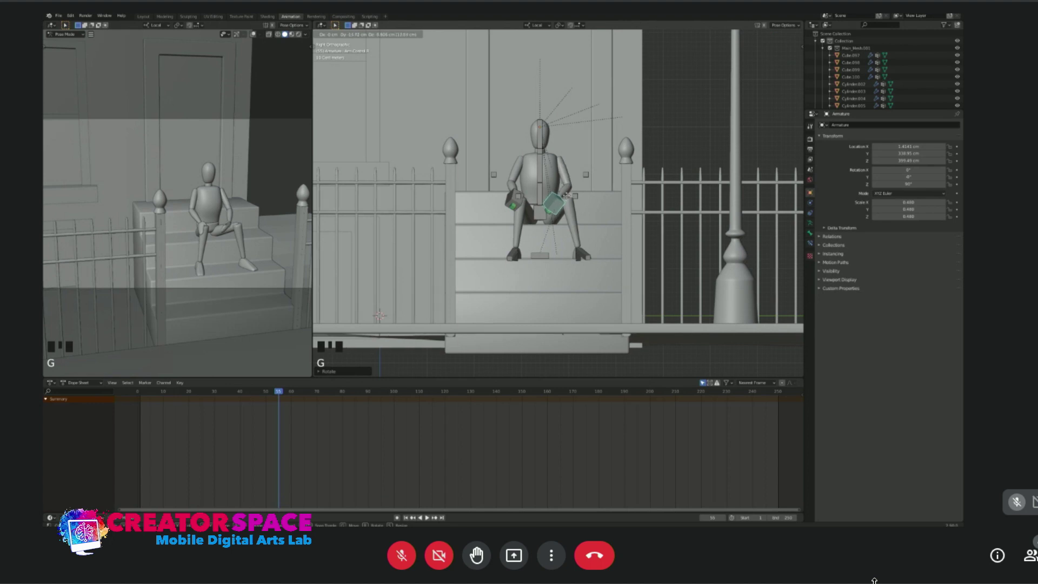
pyautogui.click(567, 197)
# Rotate the lower-body, upper-body and neck bones in right view to lean the mannequin slightly toward the lamp post.
pyautogui.click(542, 191)
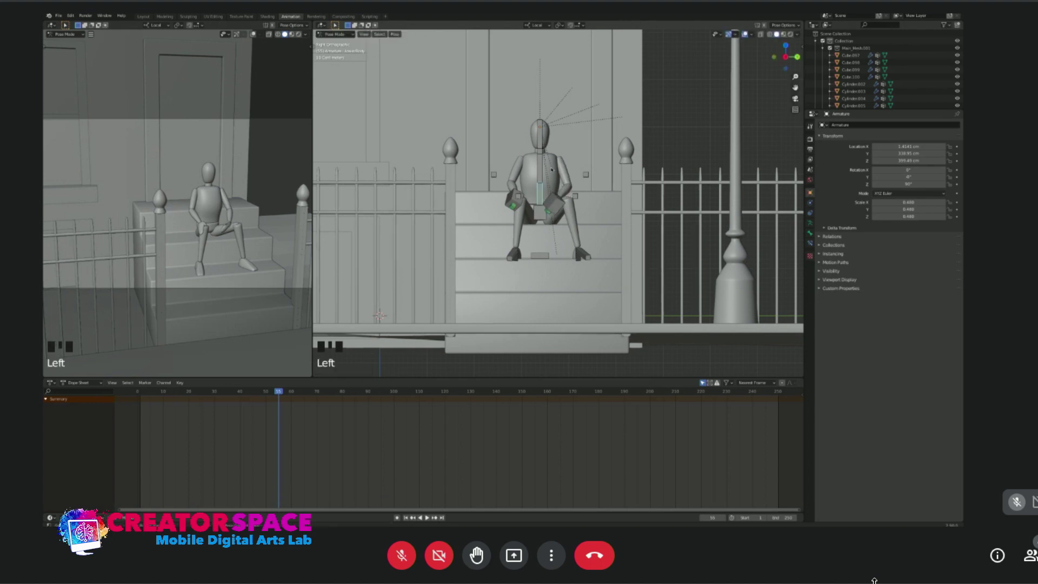
pyautogui.press('r')
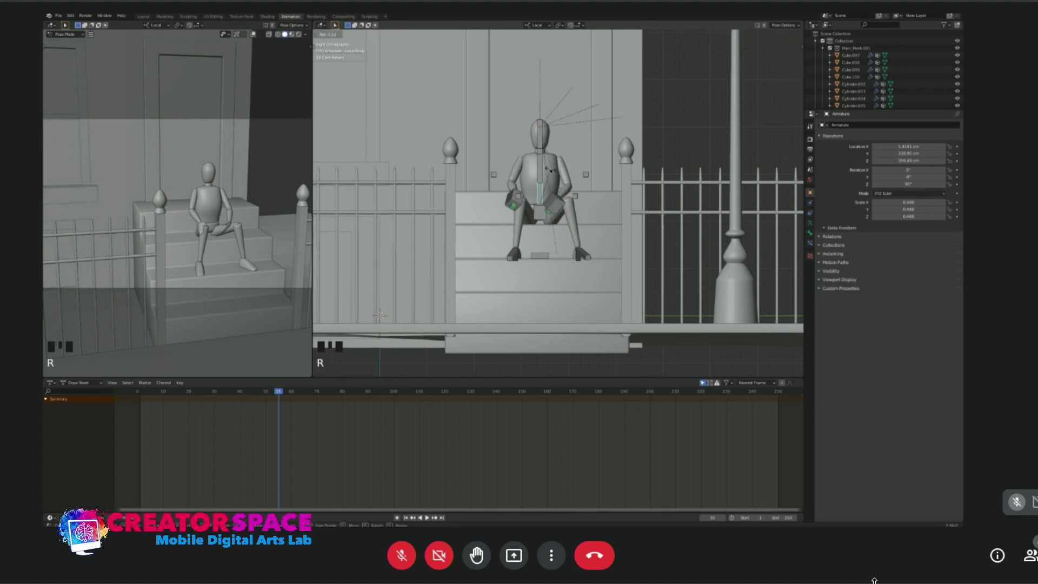
pyautogui.click(548, 167)
pyautogui.click(541, 169)
pyautogui.press('r')
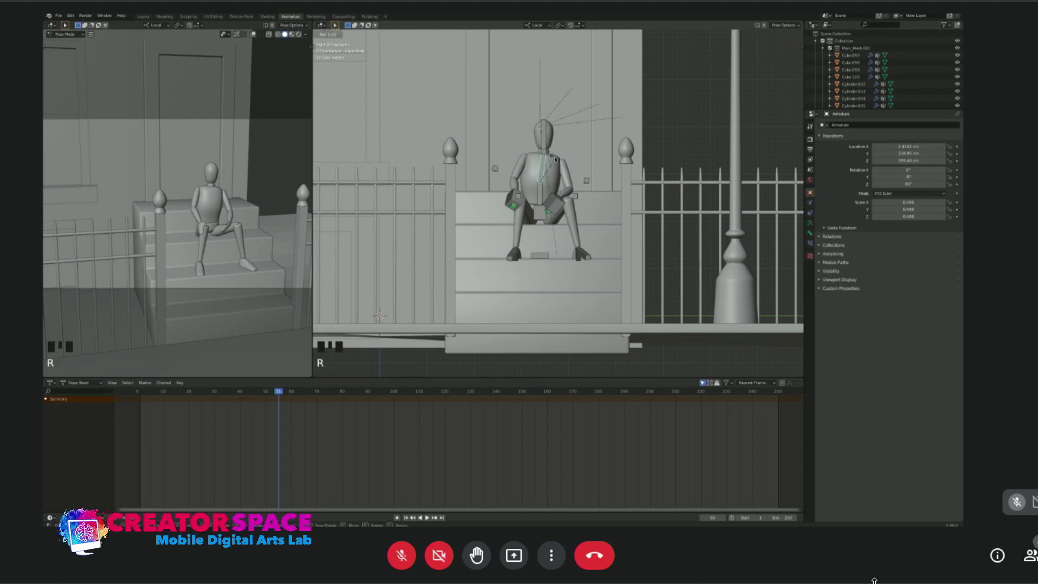
pyautogui.click(550, 159)
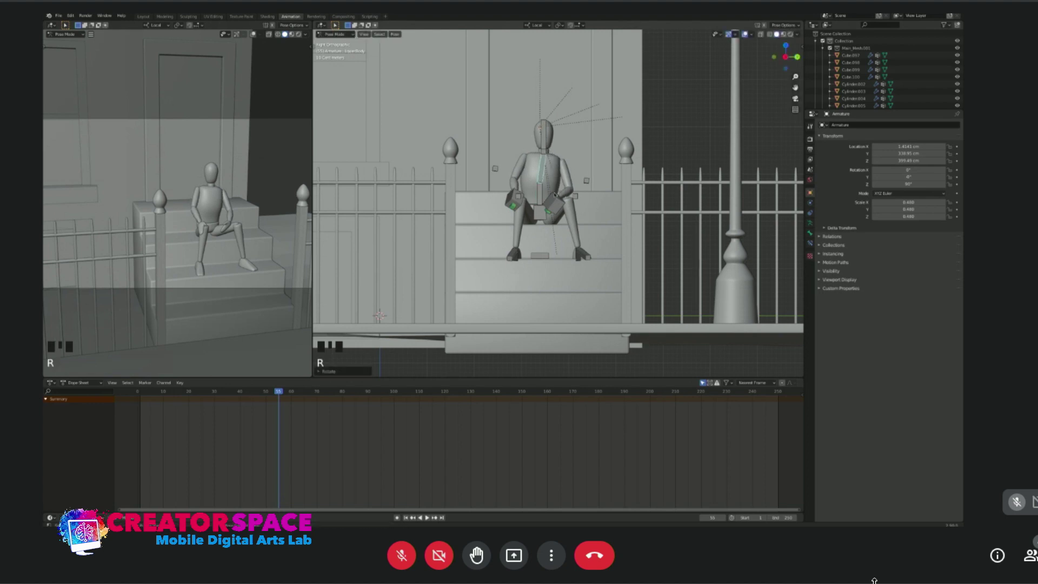
pyautogui.click(544, 133)
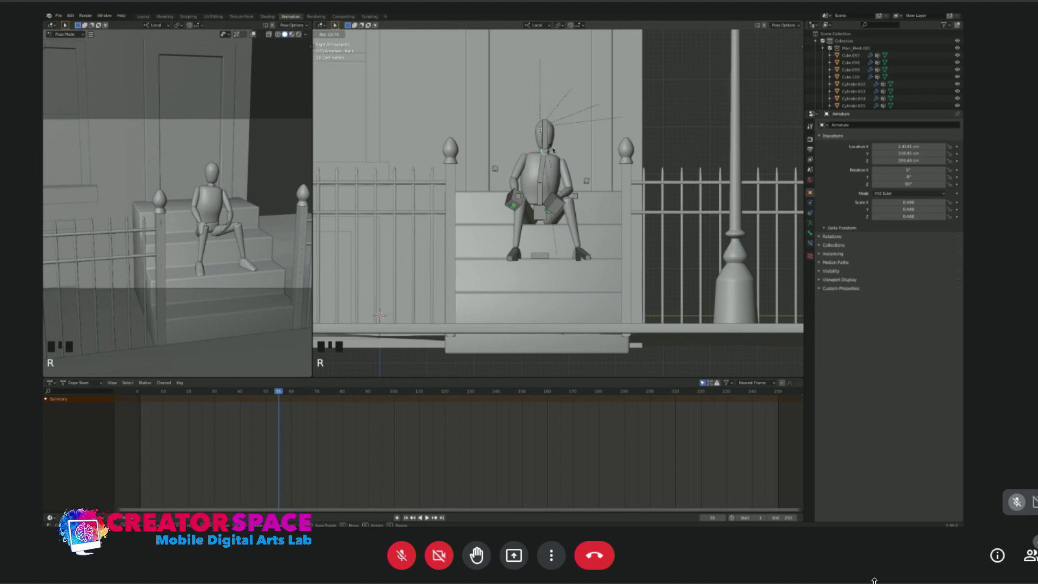
# From a raised side perspective, move and rotate the arm control nearer the lamp post to adjust the hand between the knees.
pyautogui.moveTo(547, 134); pyautogui.dragTo(546, 213, button='middle')
pyautogui.click(541, 214)
pyautogui.press('g')
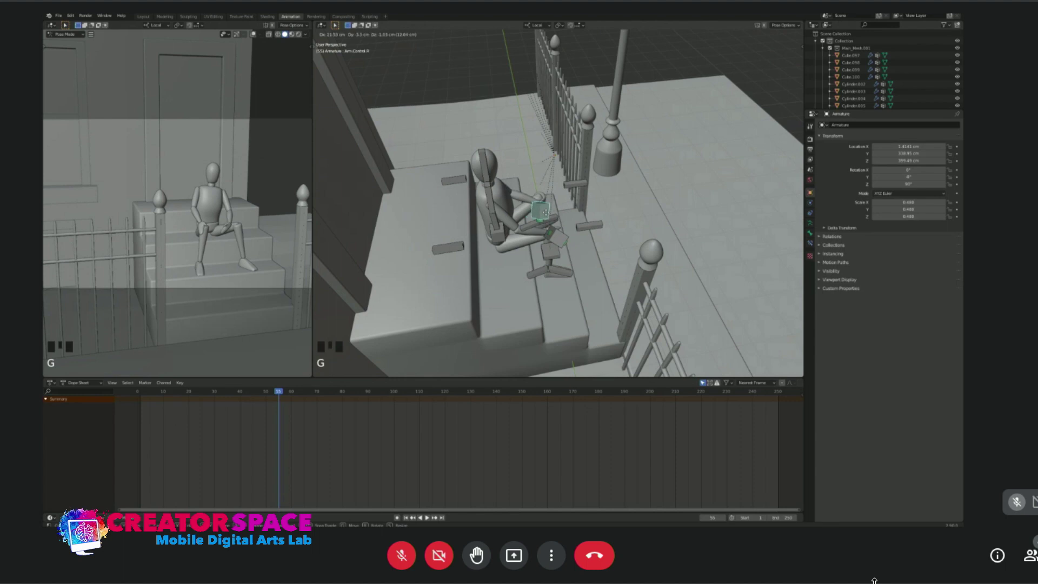
pyautogui.click(549, 216)
pyautogui.press('r')
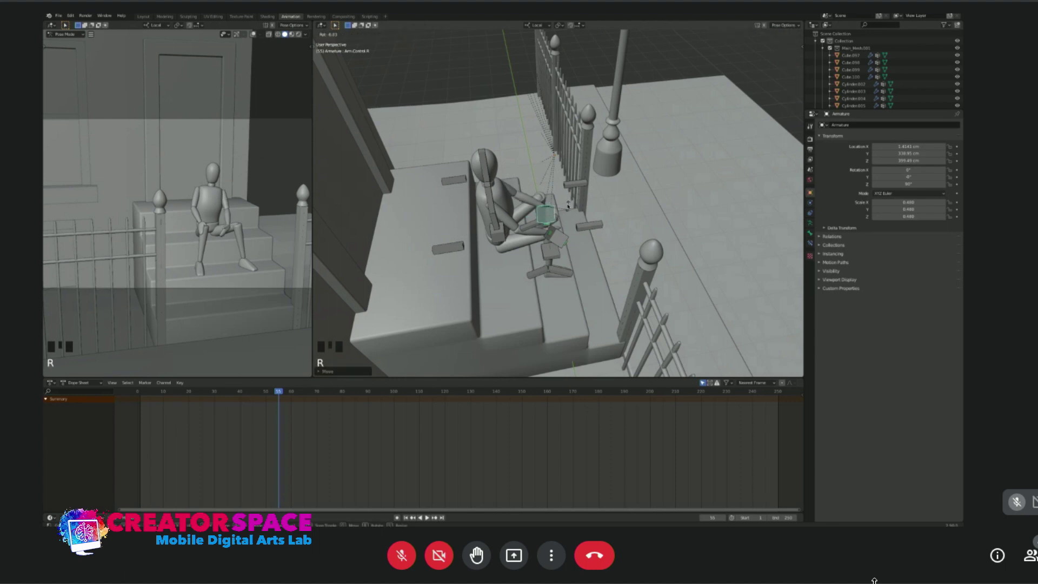
pyautogui.click(510, 201)
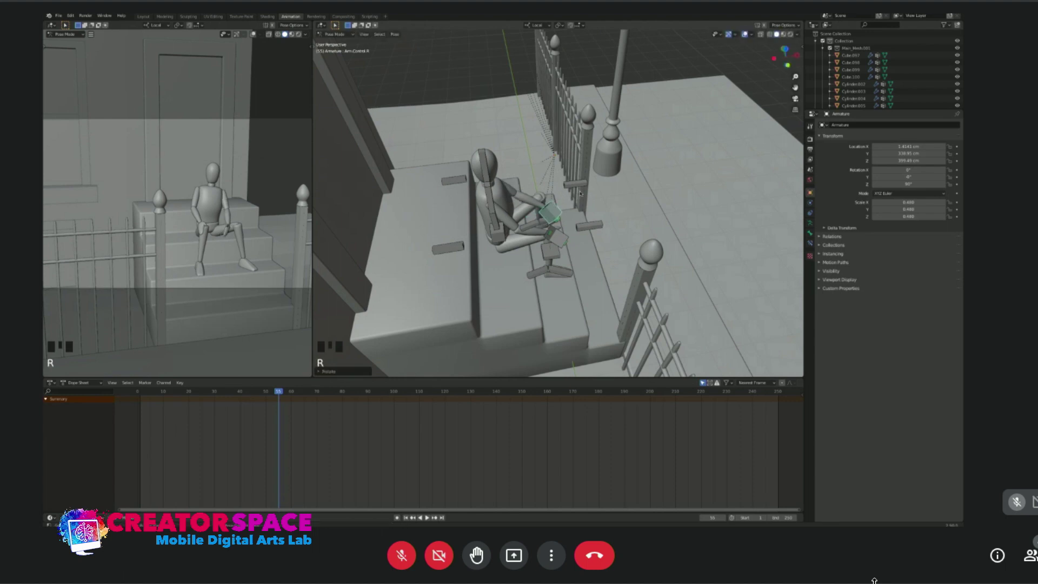
# In front view, rotate the lower-body and upper-body bones together to lean the torso forward over the knees.
pyautogui.moveTo(599, 192); pyautogui.dragTo(571, 197, button='middle')
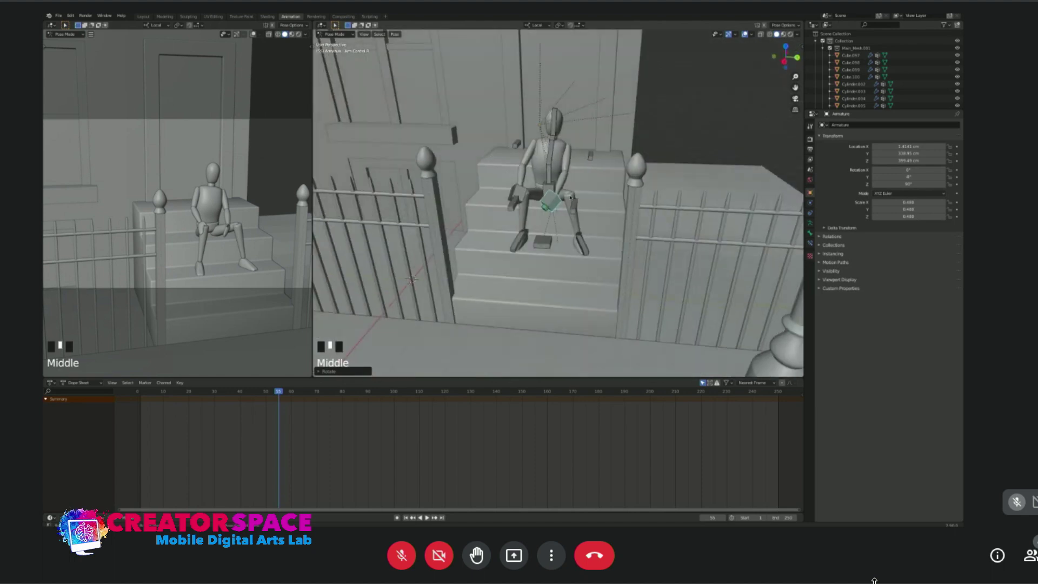
pyautogui.press('KP_1')
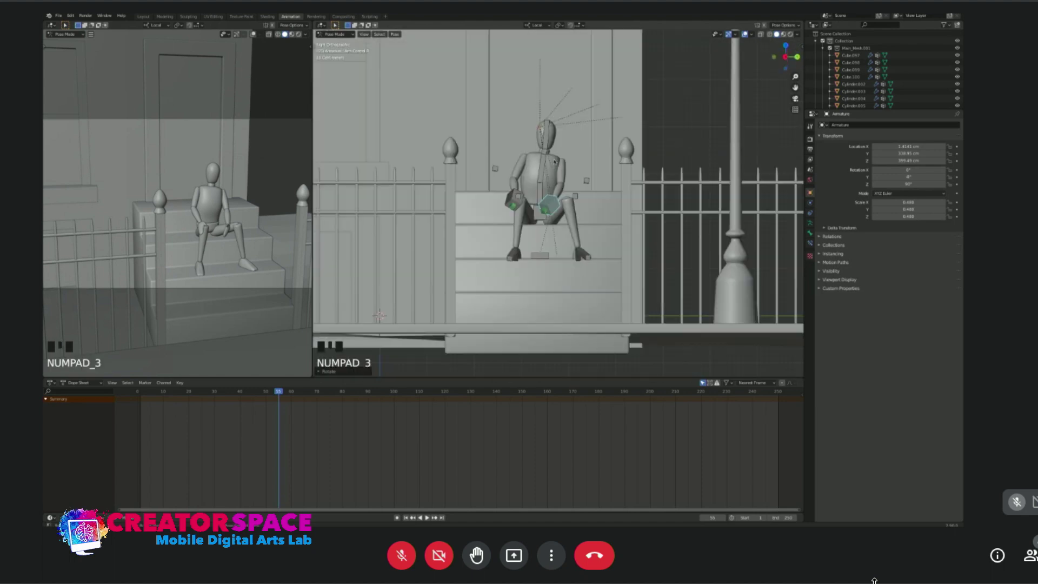
pyautogui.scroll(2, 560, 175)
pyautogui.click(499, 190)
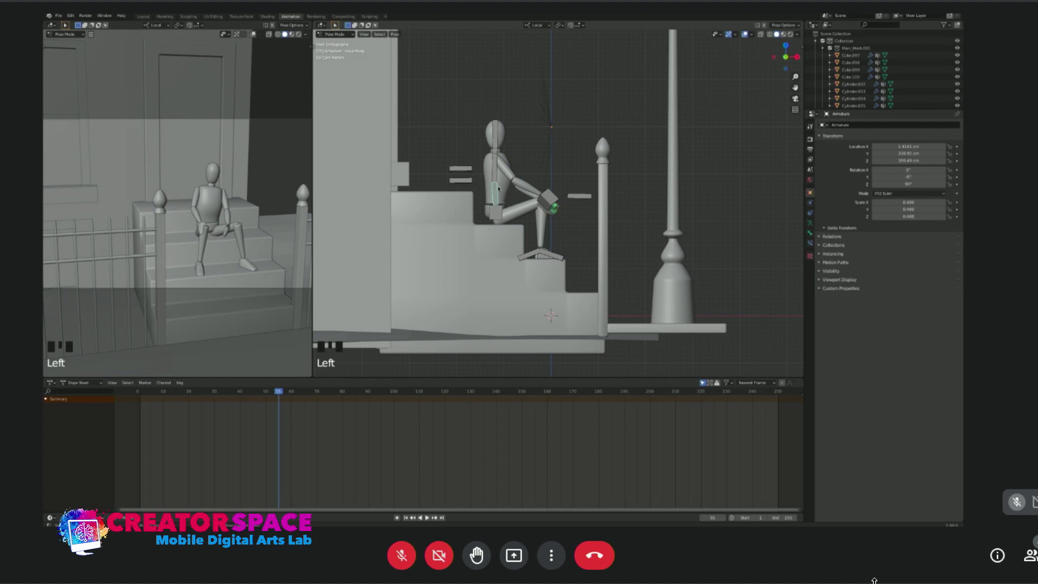
pyautogui.keyDown('shift'); pyautogui.click(492, 154); pyautogui.keyUp('shift')
pyautogui.press('r')
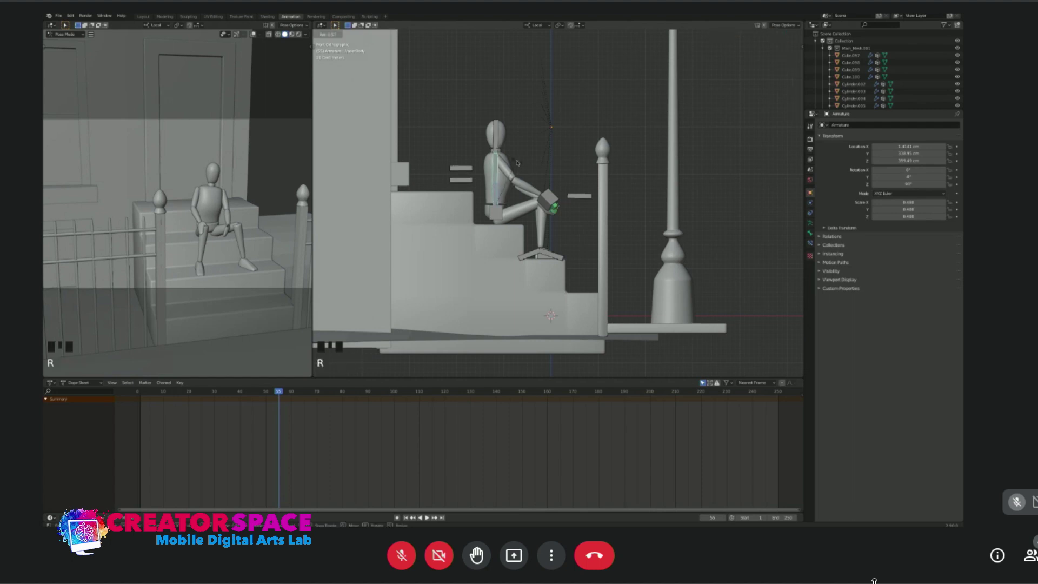
pyautogui.click(524, 169)
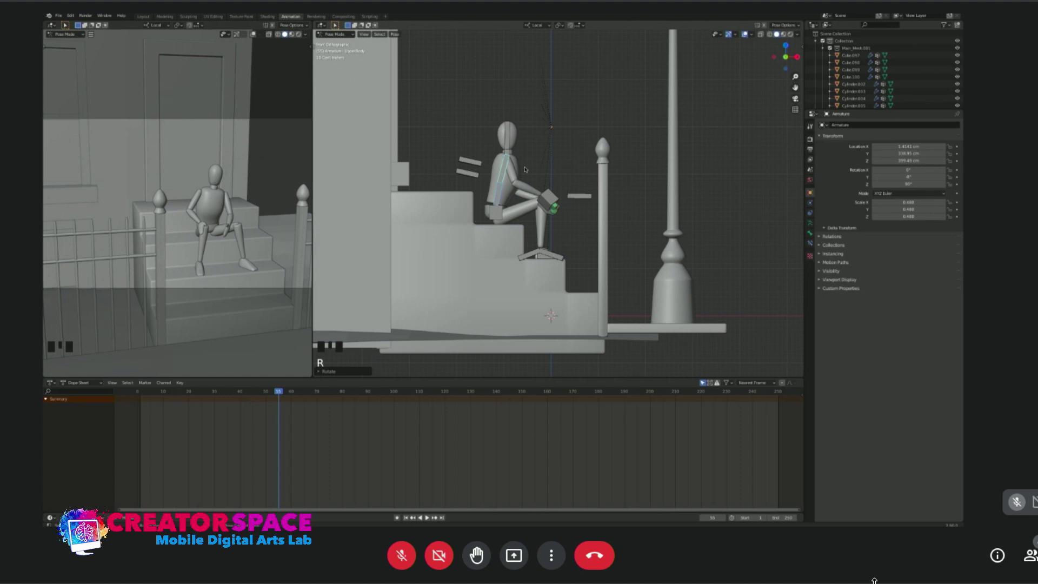
# Rotate the neck and head bones in front view to adjust the head's tilt above the leaning torso.
pyautogui.click(513, 147)
pyautogui.press('r')
pyautogui.click(523, 134)
pyautogui.click(517, 131)
pyautogui.press('r')
pyautogui.click(518, 132)
# Rotate the hip control slightly and lower it so the mannequin's pelvis rests on the step.
pyautogui.click(500, 214)
pyautogui.click(500, 214)
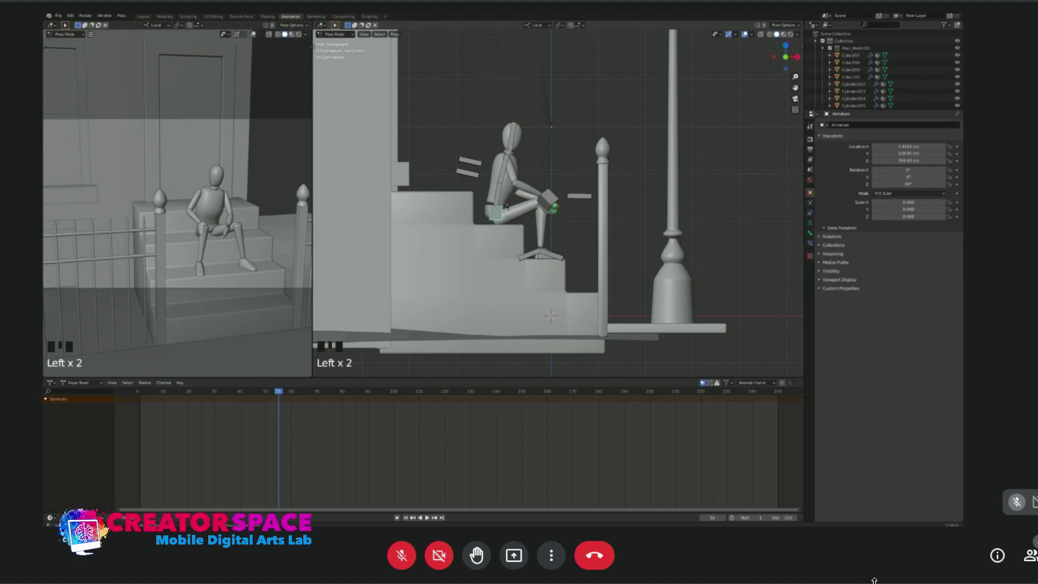
pyautogui.press('r')
pyautogui.click(524, 194)
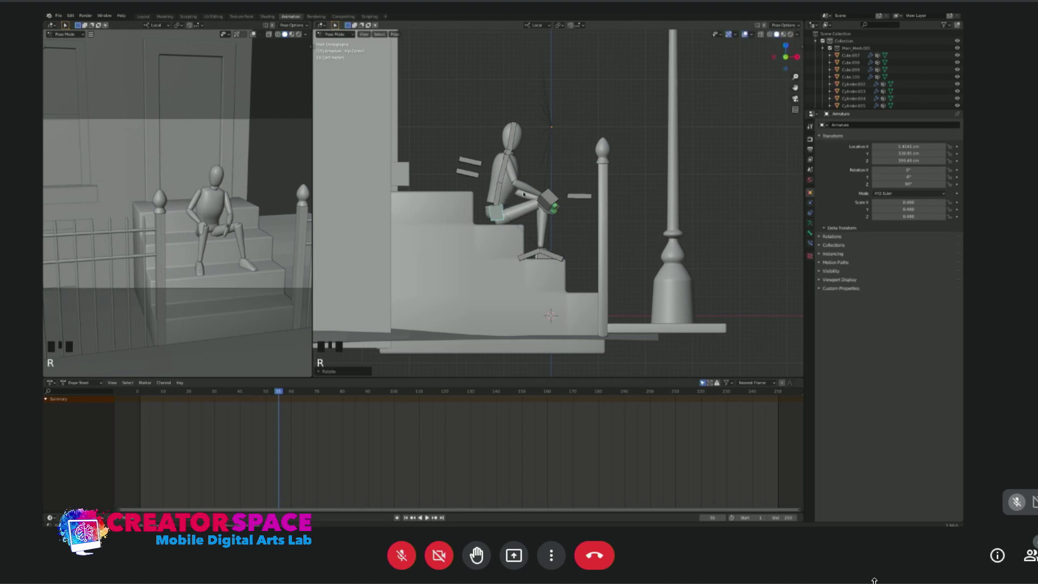
pyautogui.press('g')
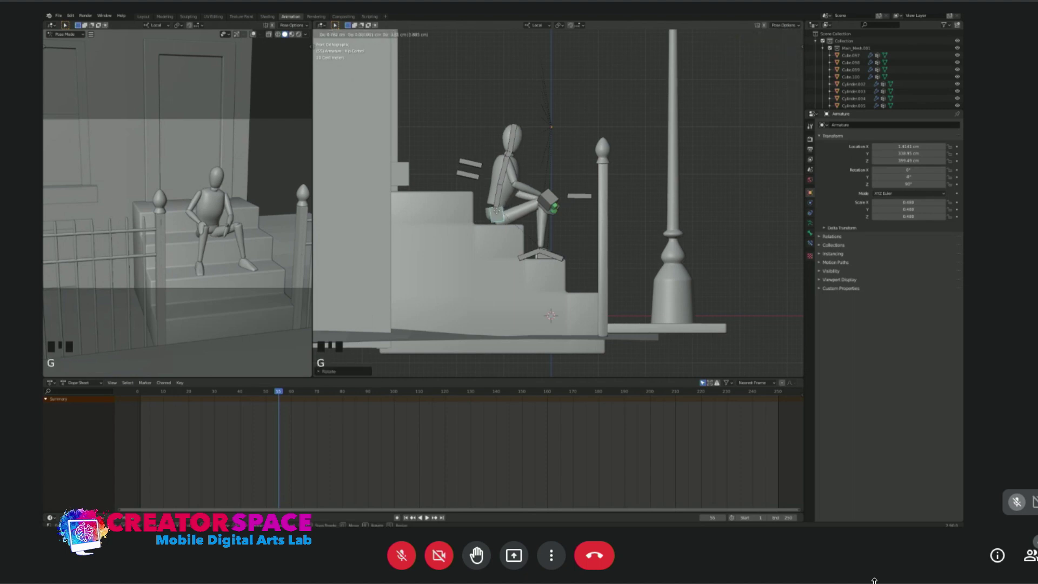
pyautogui.click(497, 215)
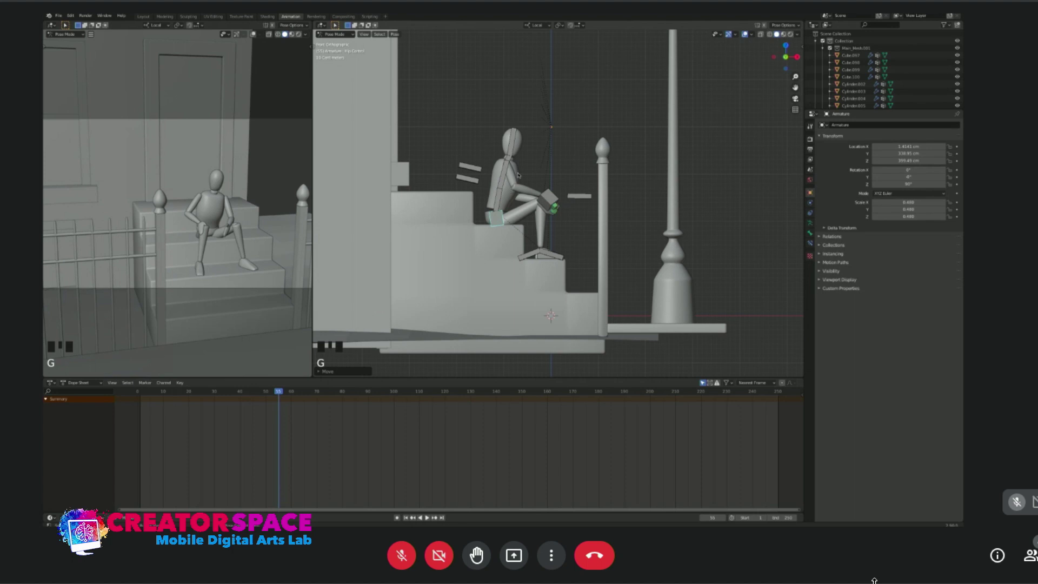
# Rotate the head bone, first in perspective and again in Right orthographic view, to adjust where the mannequin faces.
pyautogui.moveTo(518, 174); pyautogui.dragTo(542, 159, button='middle')
pyautogui.click(537, 144)
pyautogui.press('r')
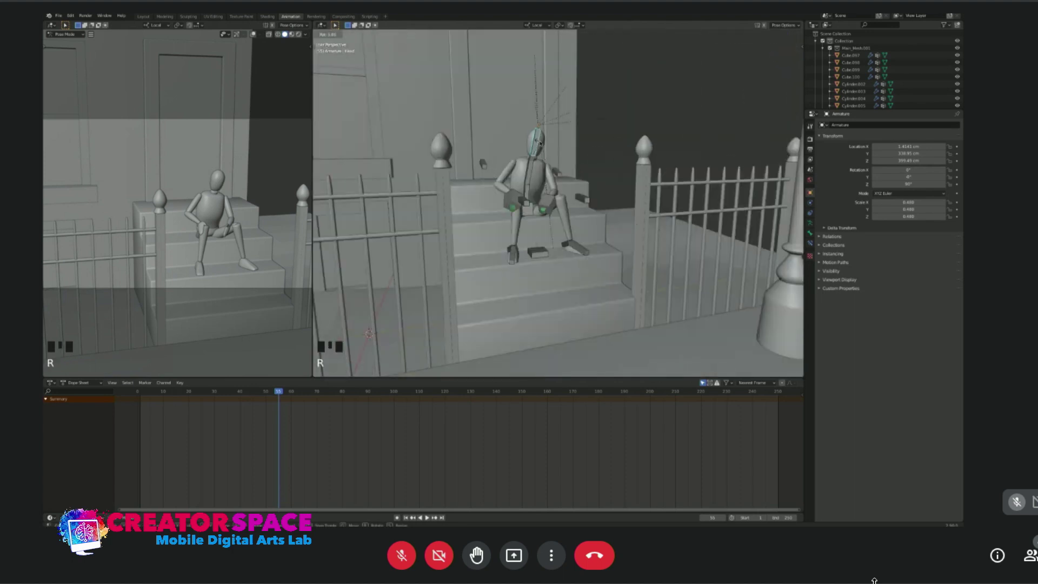
pyautogui.press('Return')
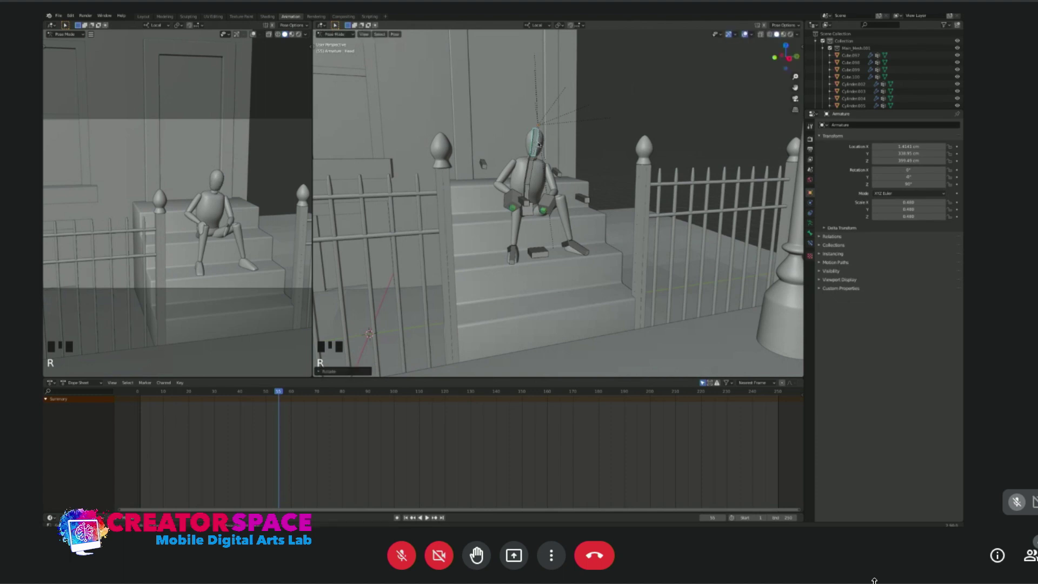
pyautogui.press('KP_3')
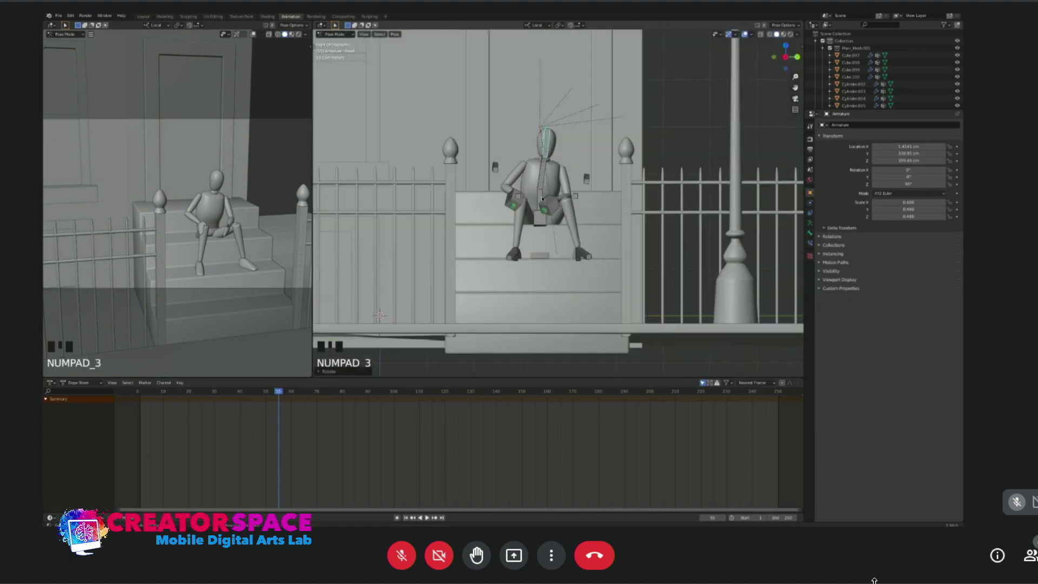
pyautogui.click(543, 196)
pyautogui.click(549, 141)
pyautogui.press('r')
pyautogui.press('Return')
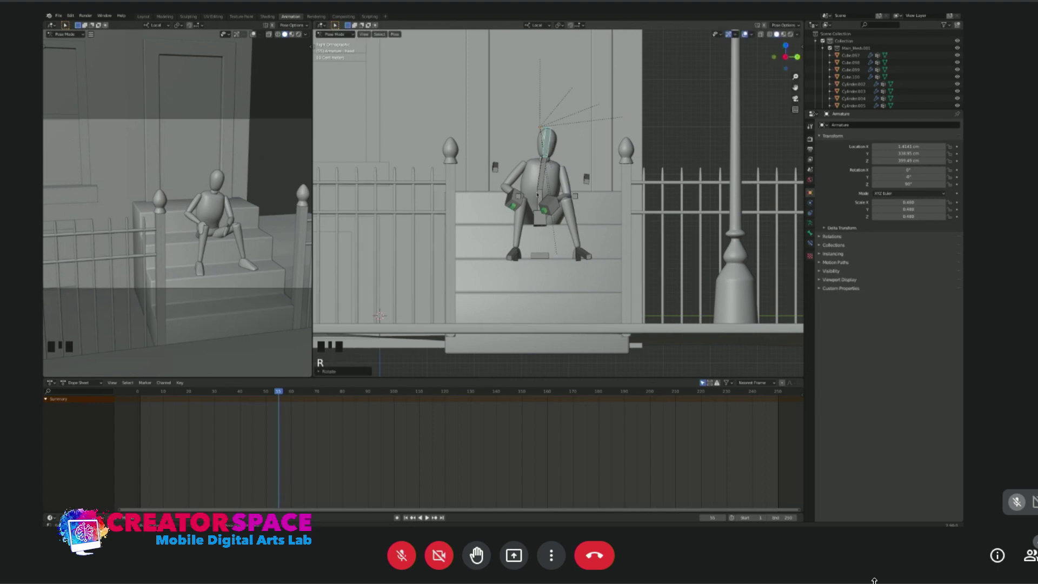
# Rotate the hip control in Right orthographic view so the seated mannequin's pelvis tilts sideways.
pyautogui.click(541, 216)
pyautogui.press('r')
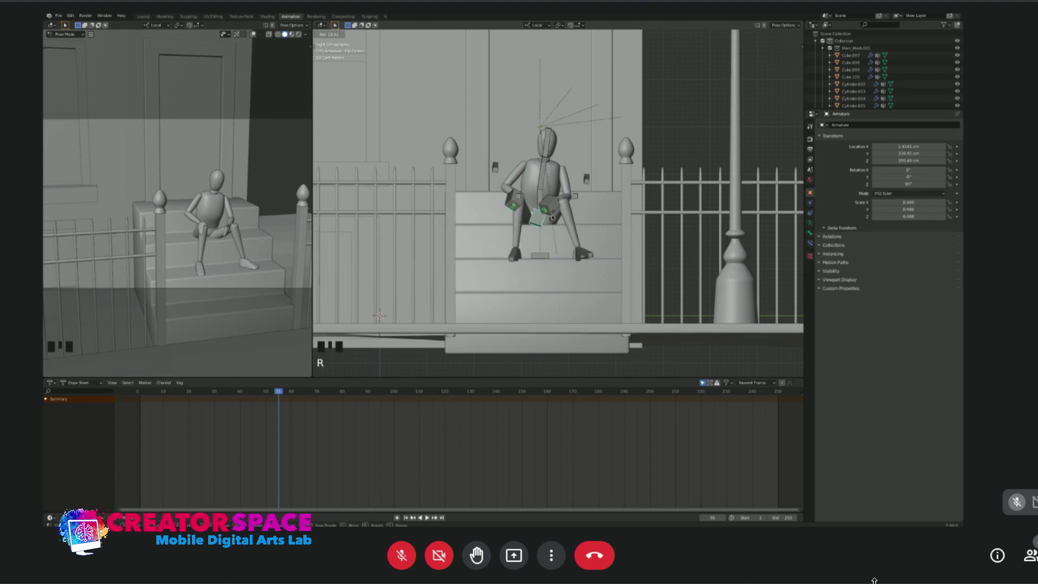
pyautogui.click(553, 217)
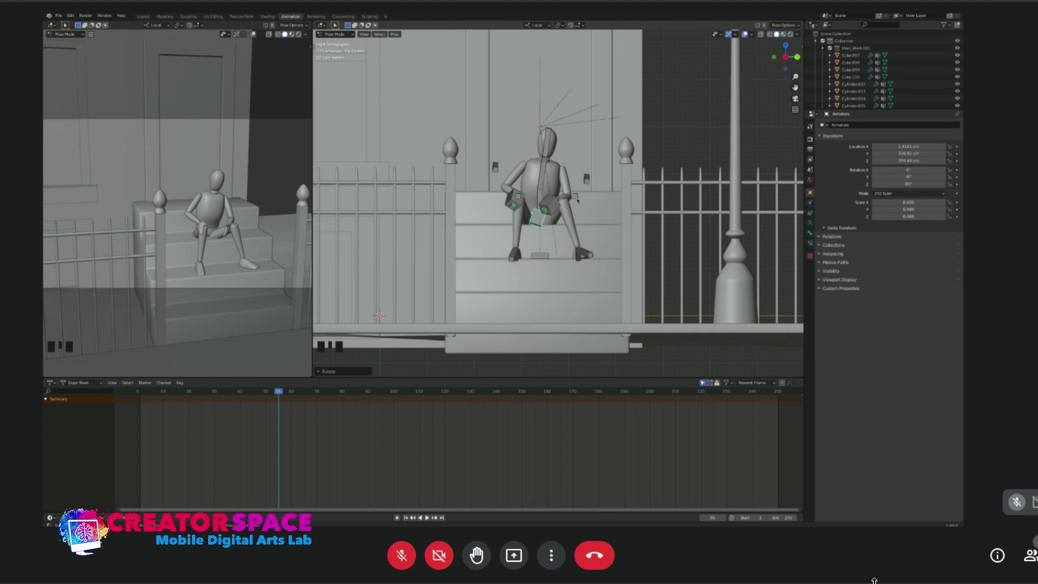
pyautogui.click(577, 198)
pyautogui.press('g')
pyautogui.click(577, 204)
# Rotate the foot bone nearer the lamp post to adjust how the foot rests on the step.
pyautogui.moveTo(578, 204); pyautogui.dragTo(589, 252, button='middle')
pyautogui.click(588, 253)
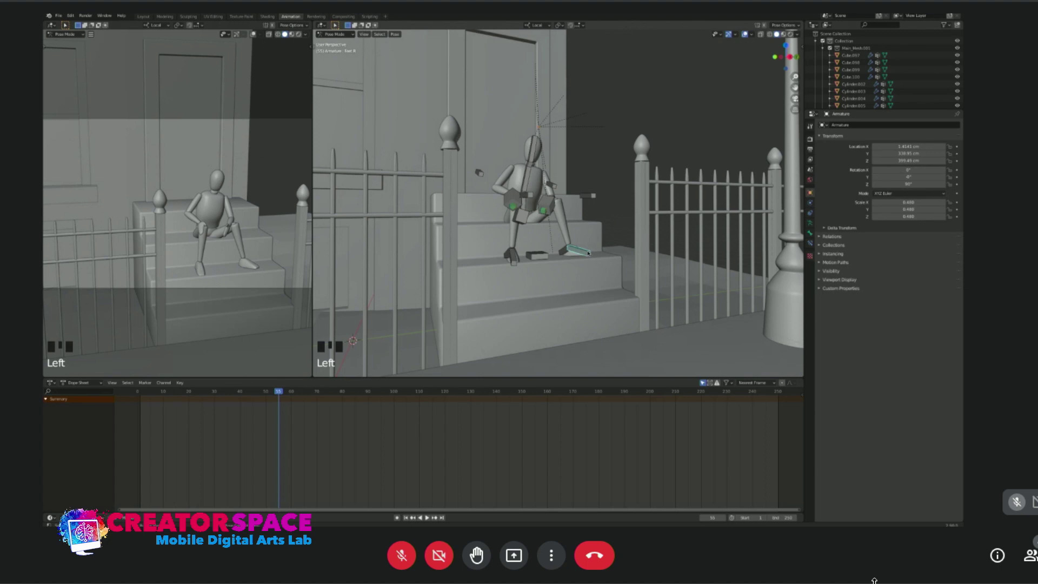
pyautogui.moveTo(588, 252); pyautogui.dragTo(624, 245, button='middle')
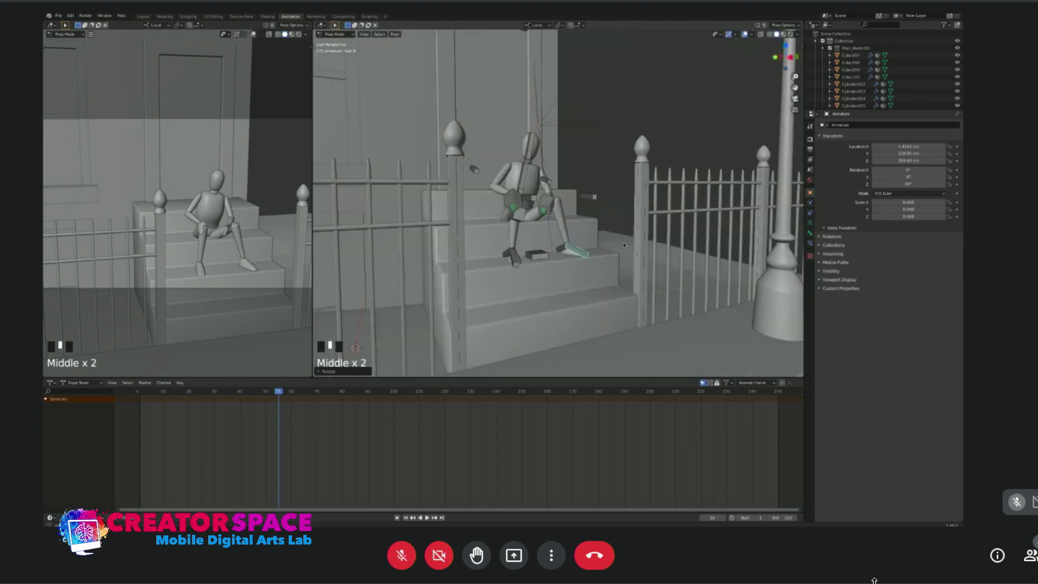
# Reframe the camera closer and more frontally on the seated mannequin, with a railing post on each side of the steps.
pyautogui.keyDown('shift'); pyautogui.moveTo(265, 204); pyautogui.dragTo(236, 211, button='middle'); pyautogui.keyUp('shift')
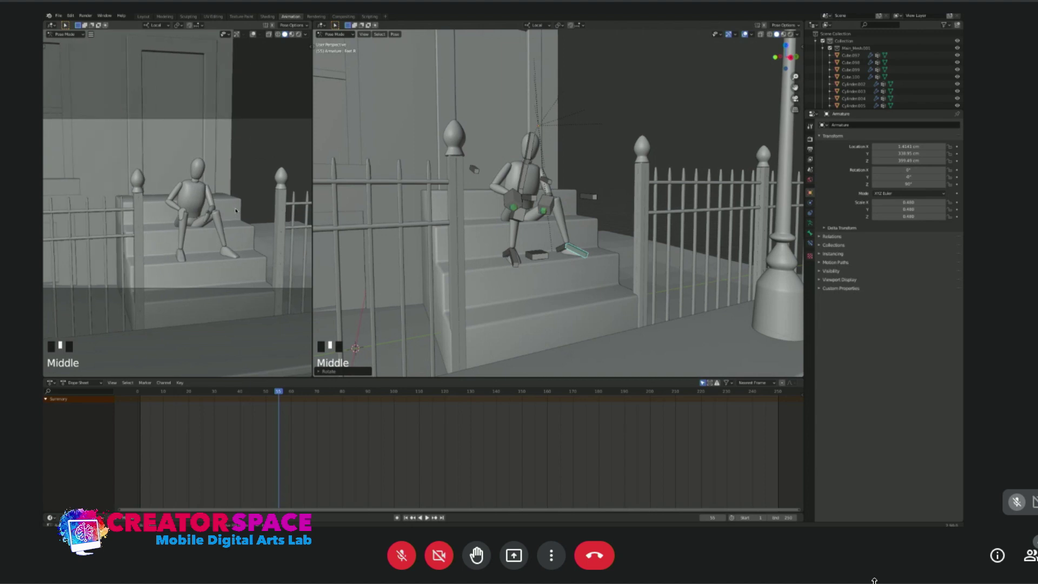
pyautogui.moveTo(235, 210)
pyautogui.keyDown('shift'); pyautogui.mouseDown(button='middle')
pyautogui.moveTo(232, 200)
pyautogui.moveTo(223, 211)
pyautogui.mouseUp(button='middle'); pyautogui.keyUp('shift')
pyautogui.keyDown('shift'); pyautogui.scroll(1, 223, 211); pyautogui.keyUp('shift')
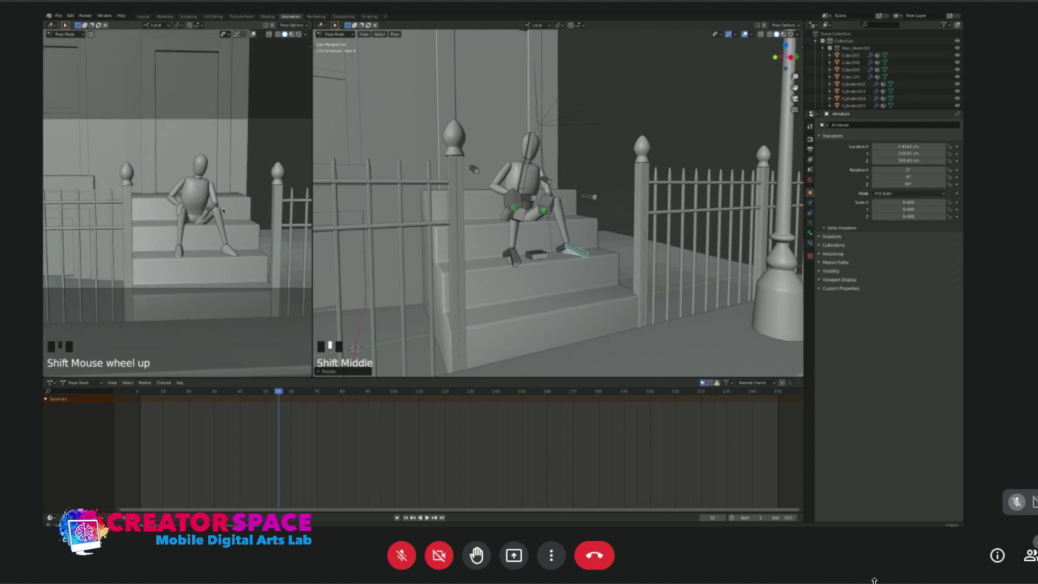
pyautogui.scroll(1, 224, 211)
pyautogui.keyDown('shift'); pyautogui.moveTo(223, 209); pyautogui.dragTo(213, 210, button='middle'); pyautogui.keyUp('shift')
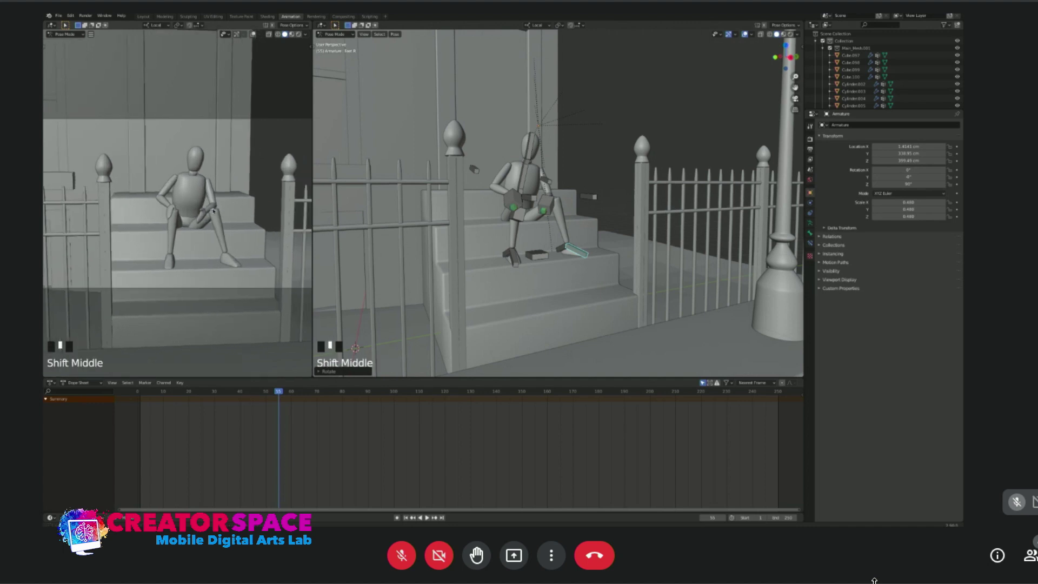
pyautogui.moveTo(216, 207); pyautogui.dragTo(223, 207, button='middle')
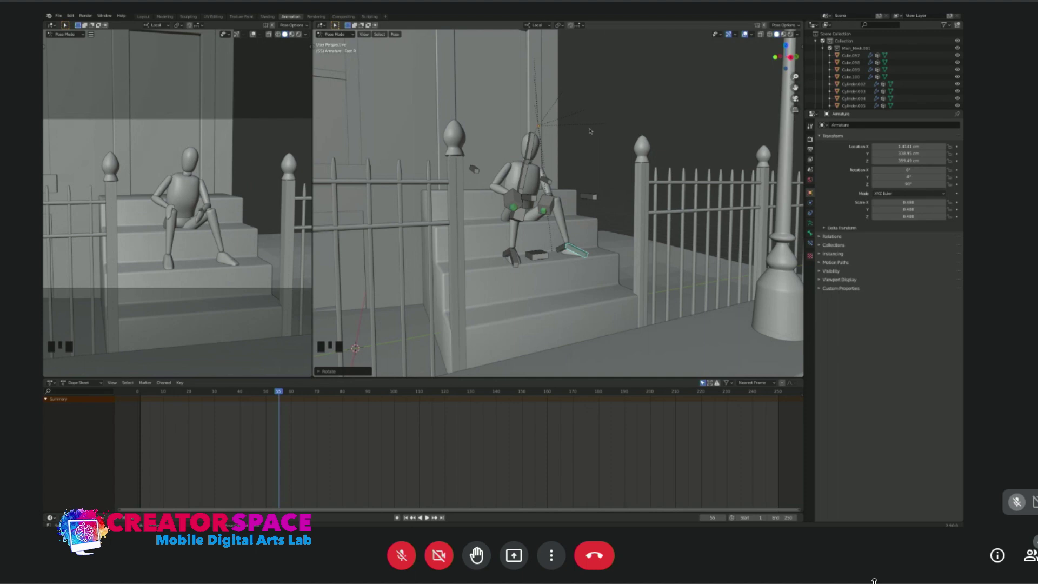
pyautogui.moveTo(250, 192)
pyautogui.mouseDown(button='middle')
pyautogui.moveTo(221, 188)
pyautogui.moveTo(233, 195)
pyautogui.mouseUp(button='middle')
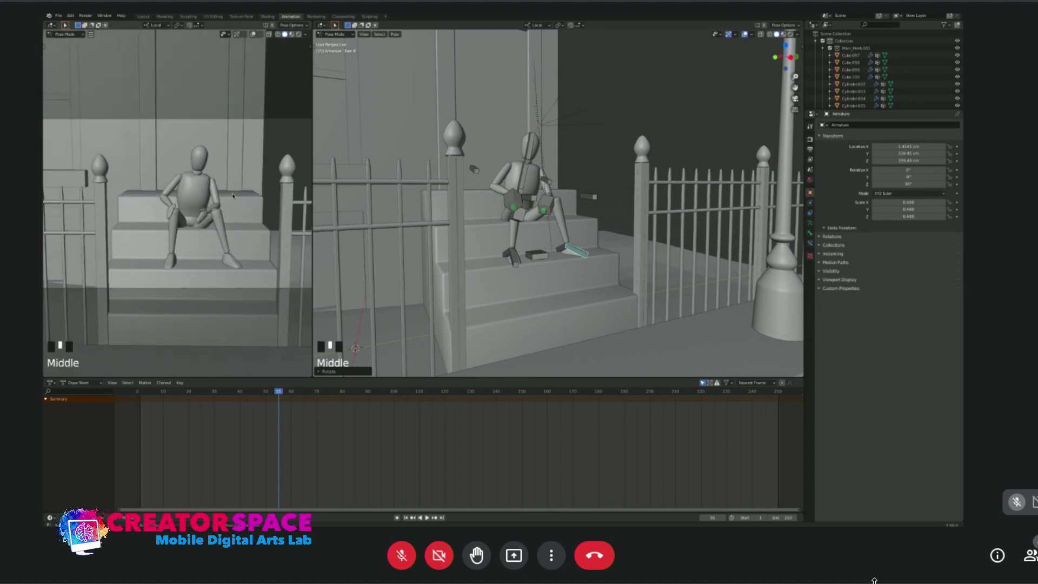
# Fine-tune the camera's distance and angle so the steps appear slightly from the side, with the whole mannequin inside the frame.
pyautogui.scroll(1, 232, 196)
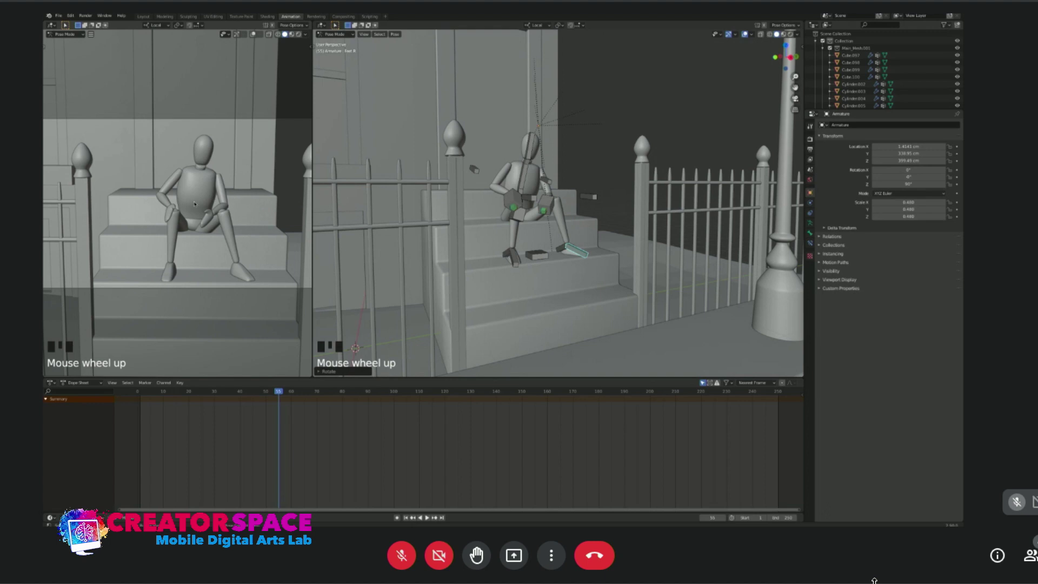
pyautogui.moveTo(195, 203); pyautogui.dragTo(216, 191, button='middle')
pyautogui.keyDown('shift'); pyautogui.scroll(1, 226, 184); pyautogui.keyUp('shift')
pyautogui.scroll(-1, 228, 184)
pyautogui.moveTo(295, 190); pyautogui.dragTo(114, 160, button='middle')
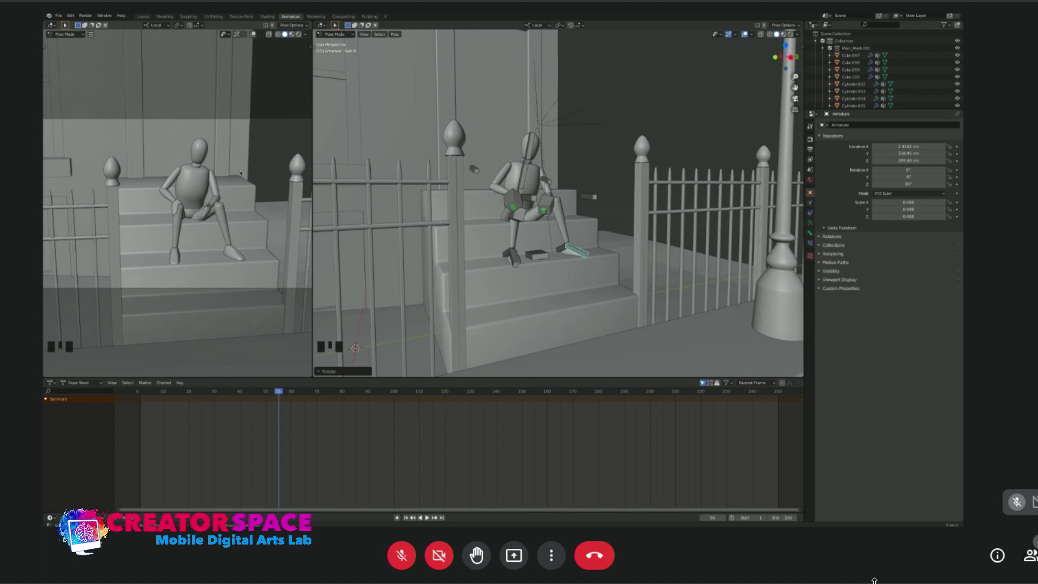
pyautogui.keyDown('shift'); pyautogui.moveTo(240, 173); pyautogui.dragTo(239, 176, button='middle'); pyautogui.keyUp('shift')
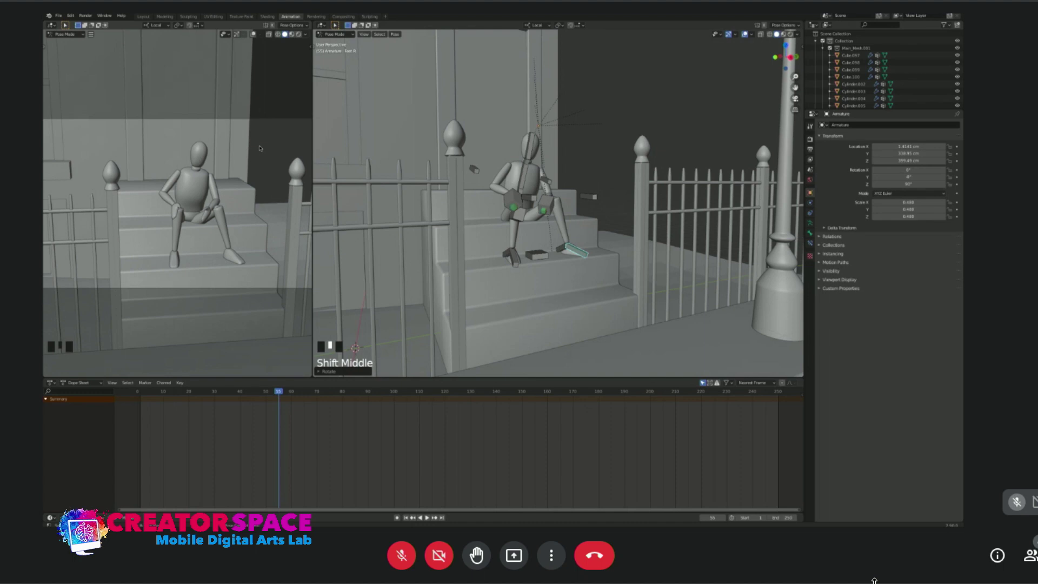
pyautogui.moveTo(245, 170); pyautogui.dragTo(247, 162, button='middle')
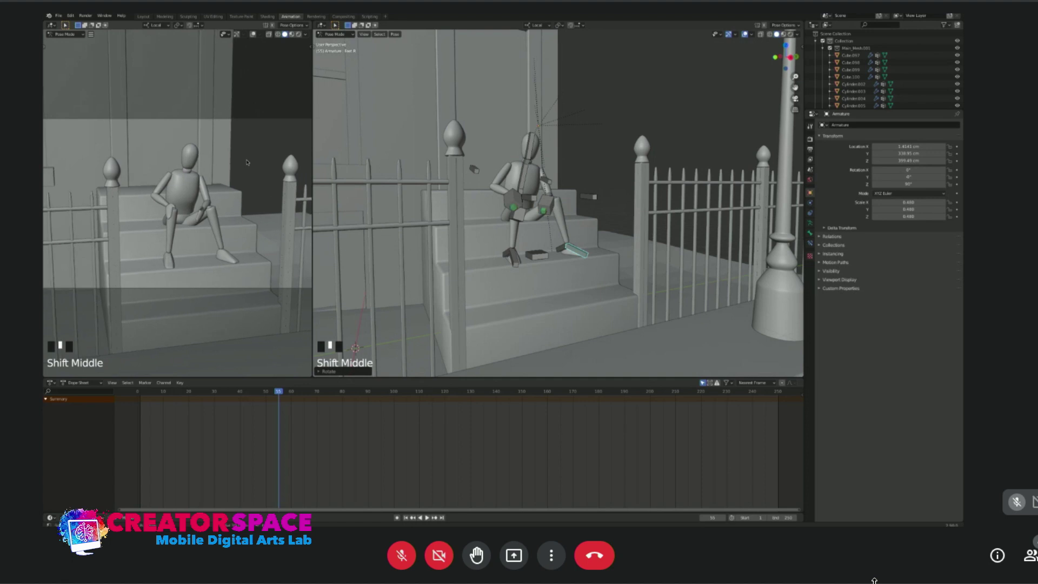
pyautogui.click(603, 135)
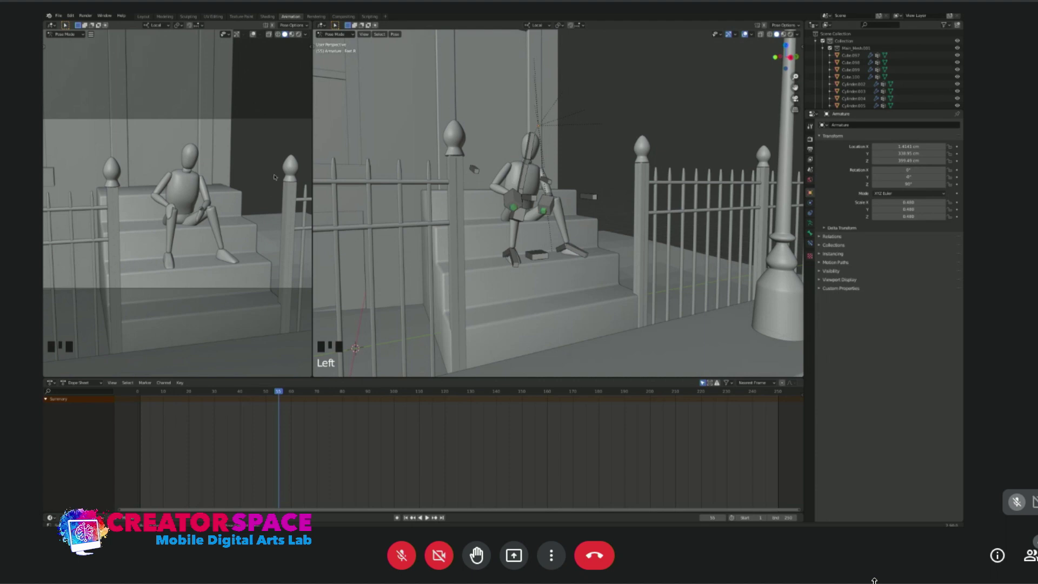
pyautogui.press('r')
pyautogui.click(267, 212)
pyautogui.moveTo(264, 196); pyautogui.dragTo(260, 197, button='middle')
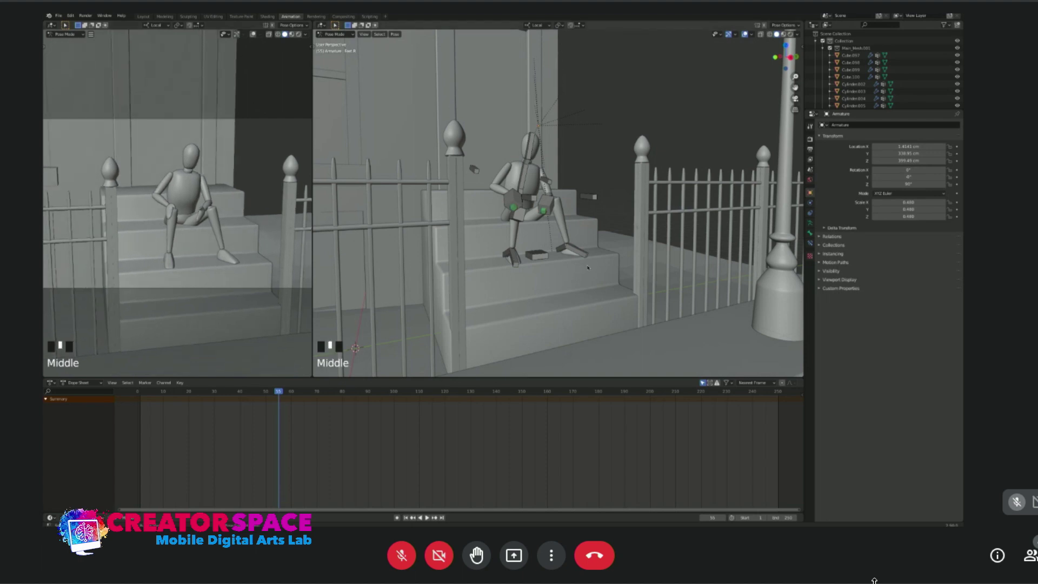
# Enlarge the outliner and make the hidden Camera object visible in the scene.
pyautogui.scroll(-10, 587, 267)
pyautogui.scroll(4, 587, 266)
pyautogui.scroll(3, 884, 108)
pyautogui.moveTo(887, 111); pyautogui.dragTo(884, 227)
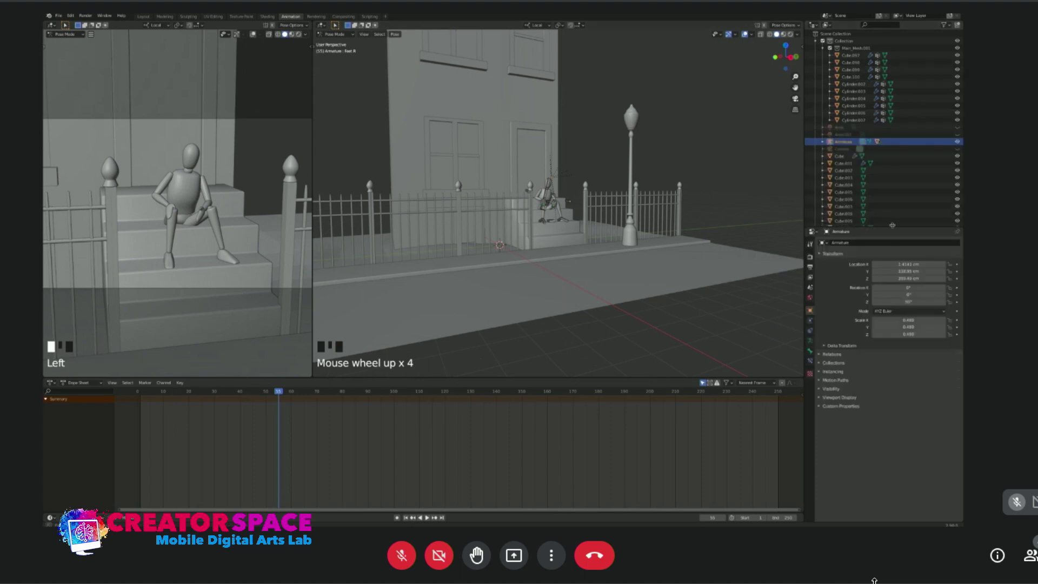
pyautogui.click(957, 149)
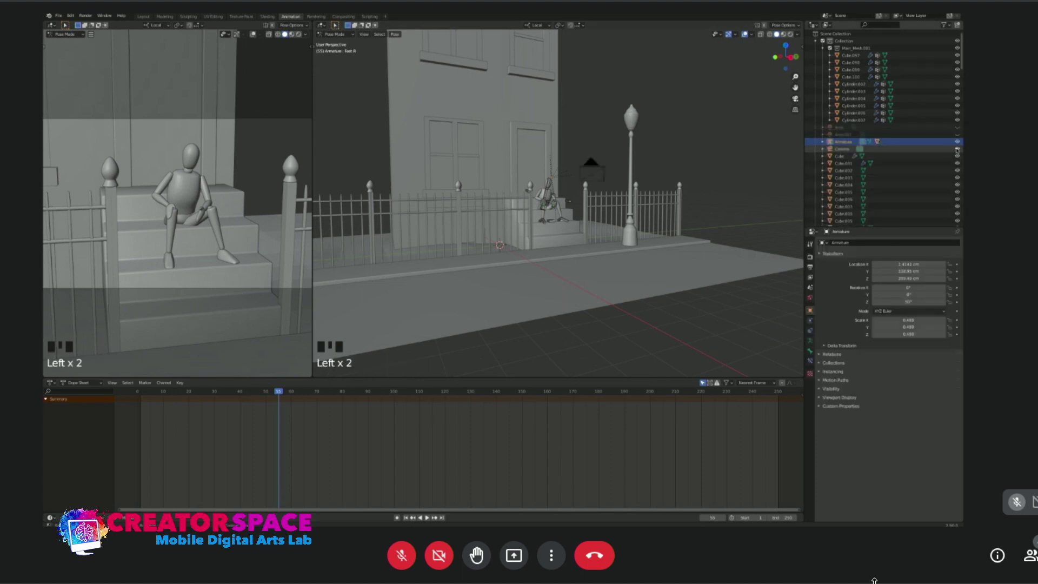
# Try to select the Camera object in the viewport and move it.
pyautogui.click(607, 169)
pyautogui.click(604, 165)
pyautogui.click(602, 170)
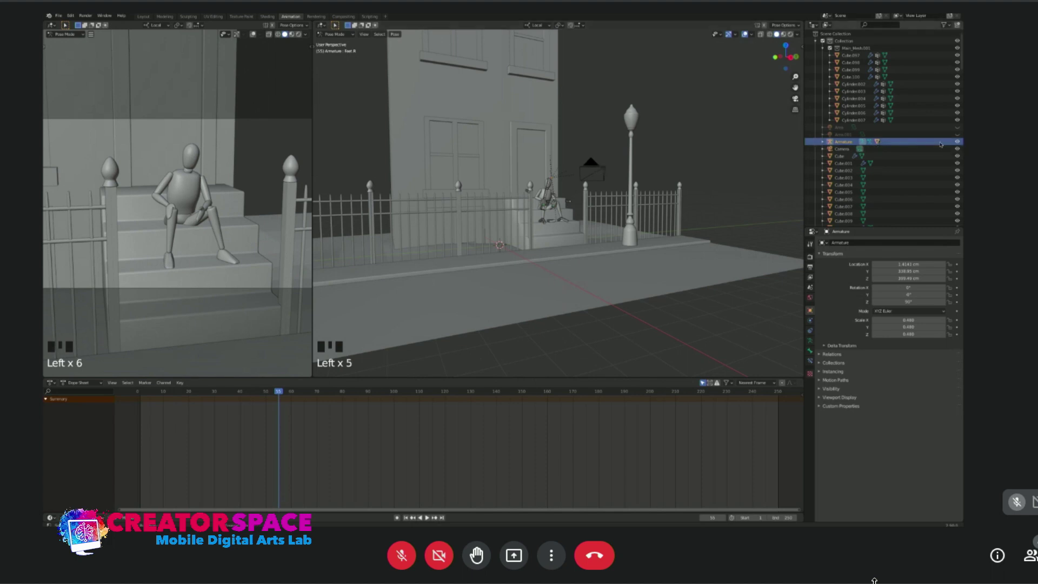
pyautogui.click(822, 149)
pyautogui.click(822, 149)
pyautogui.moveTo(658, 173); pyautogui.dragTo(638, 199, button='middle')
pyautogui.click(621, 221)
pyautogui.click(621, 222)
pyautogui.click(620, 222)
pyautogui.click(617, 221)
pyautogui.click(616, 221)
pyautogui.click(615, 220)
pyautogui.click(614, 220)
pyautogui.moveTo(616, 216); pyautogui.dragTo(745, 204, button='middle')
pyautogui.click(745, 204)
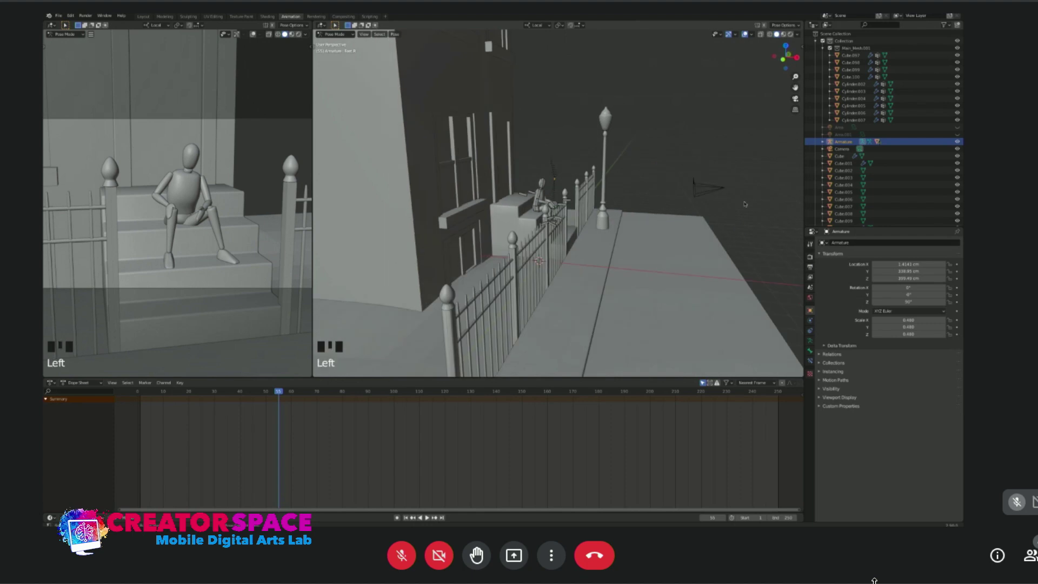
pyautogui.press('g')
pyautogui.click(705, 178)
pyautogui.click(696, 182)
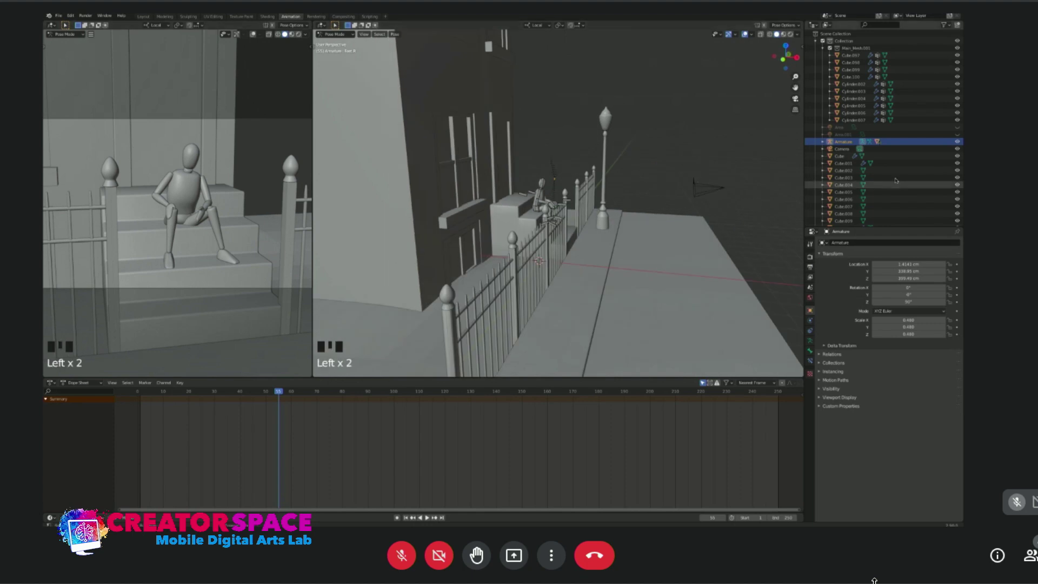
# Hide the Camera object again and reframe the camera view more frontally on the mannequin between the railing posts.
pyautogui.click(958, 148)
pyautogui.click(958, 149)
pyautogui.click(958, 148)
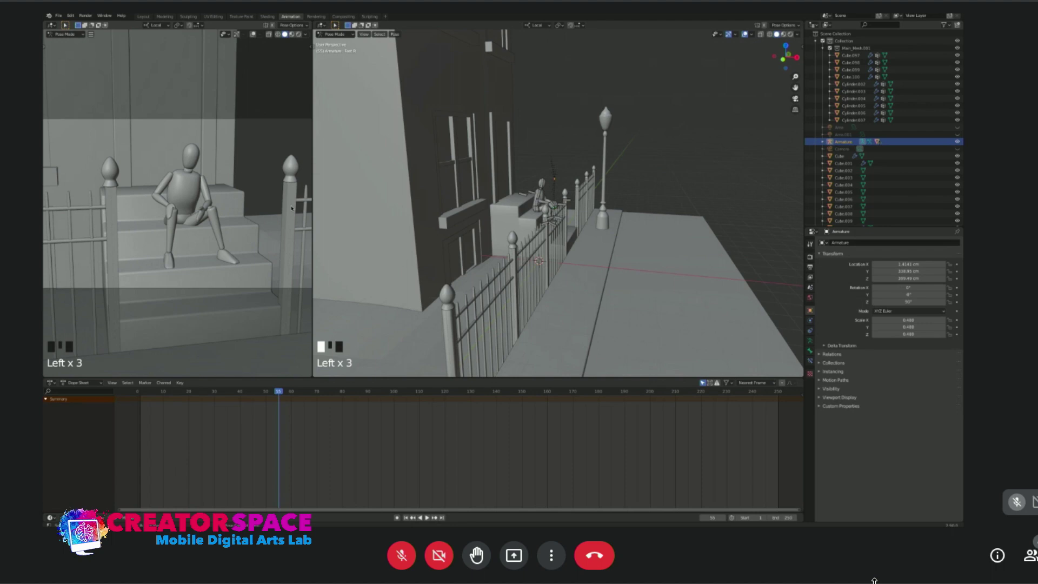
pyautogui.keyDown('shift'); pyautogui.moveTo(218, 202); pyautogui.dragTo(270, 207, button='middle'); pyautogui.keyUp('shift')
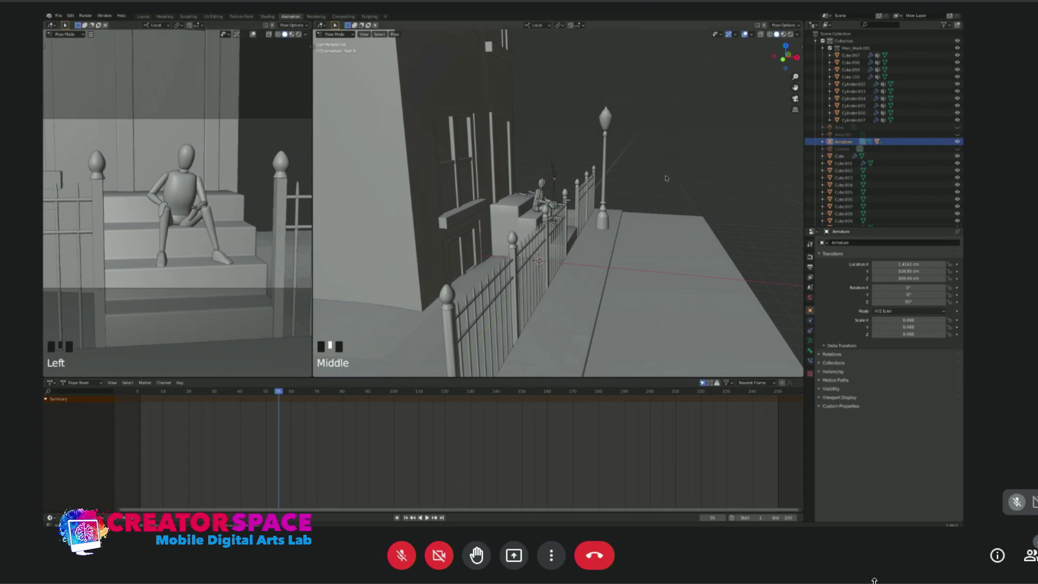
# Select the arm control nearer the lamp post and rotate it to realign the hand at the knee.
pyautogui.scroll(2, 662, 176)
pyautogui.keyDown('shift'); pyautogui.moveTo(662, 176); pyautogui.dragTo(578, 190, button='middle'); pyautogui.keyUp('shift')
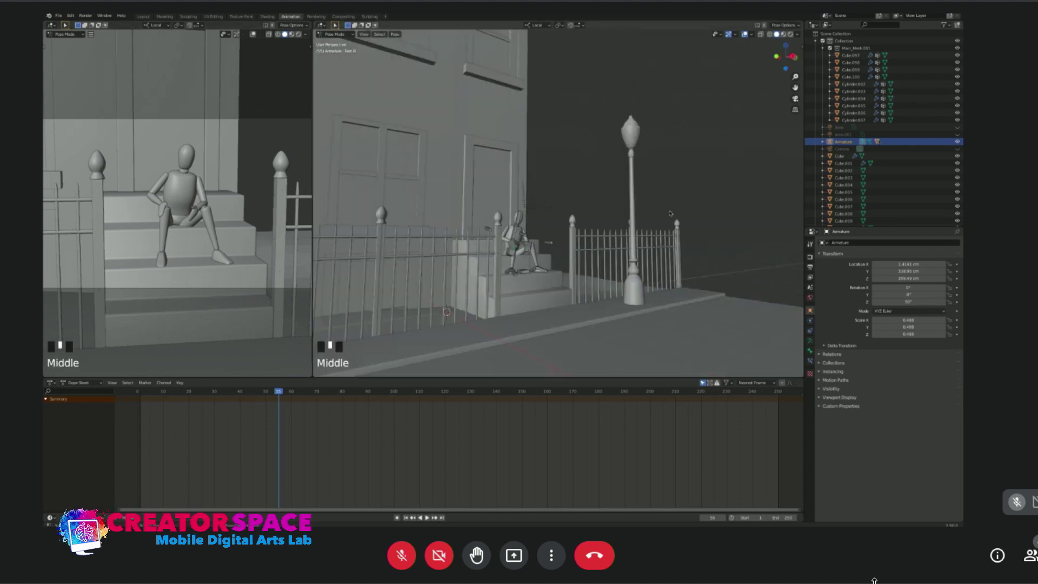
pyautogui.scroll(2, 736, 208)
pyautogui.scroll(2, 736, 209)
pyautogui.scroll(2, 697, 219)
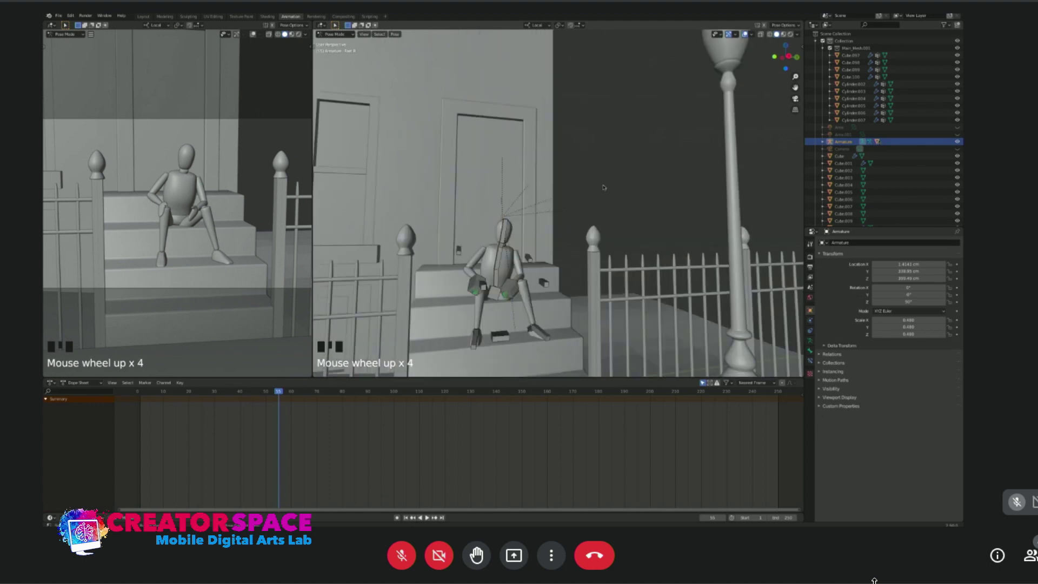
pyautogui.keyDown('shift'); pyautogui.moveTo(604, 187); pyautogui.dragTo(594, 169, button='middle'); pyautogui.keyUp('shift')
pyautogui.click(510, 236)
pyautogui.click(510, 236)
pyautogui.press('KP_3')
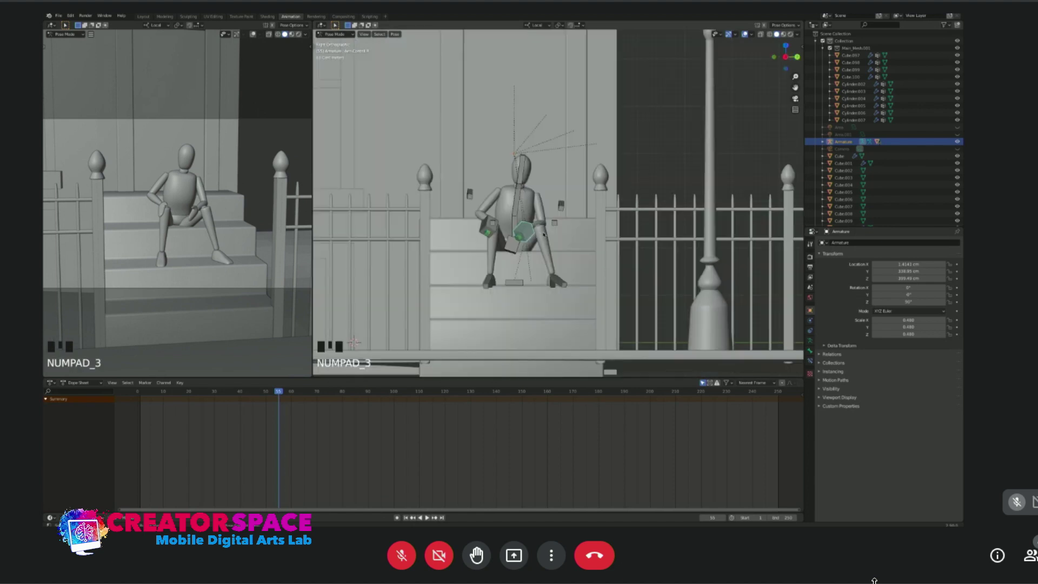
pyautogui.press('KP_4')
pyautogui.moveTo(552, 244); pyautogui.dragTo(524, 226, button='middle')
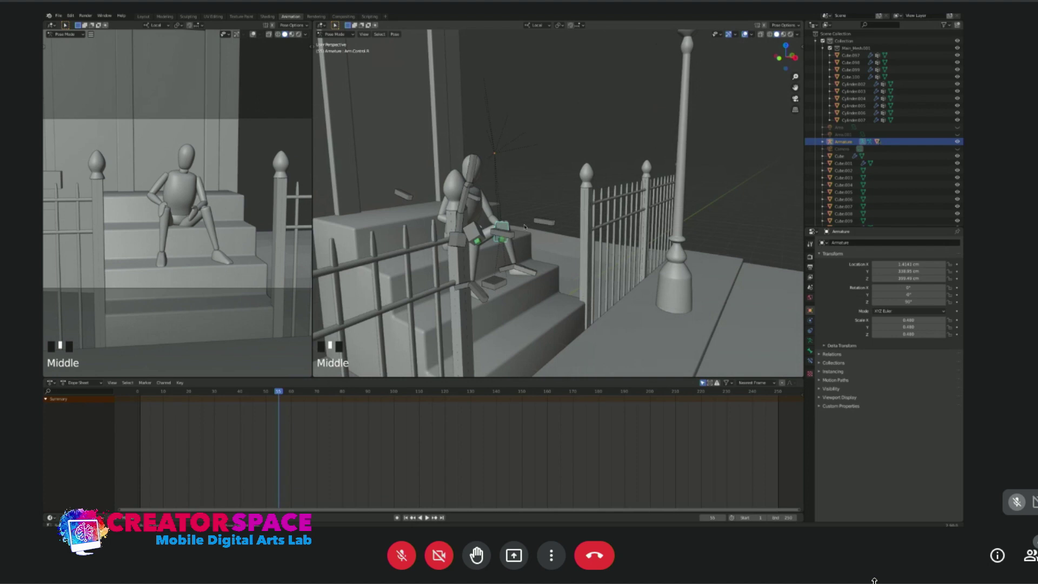
pyautogui.press('r')
pyautogui.click(525, 226)
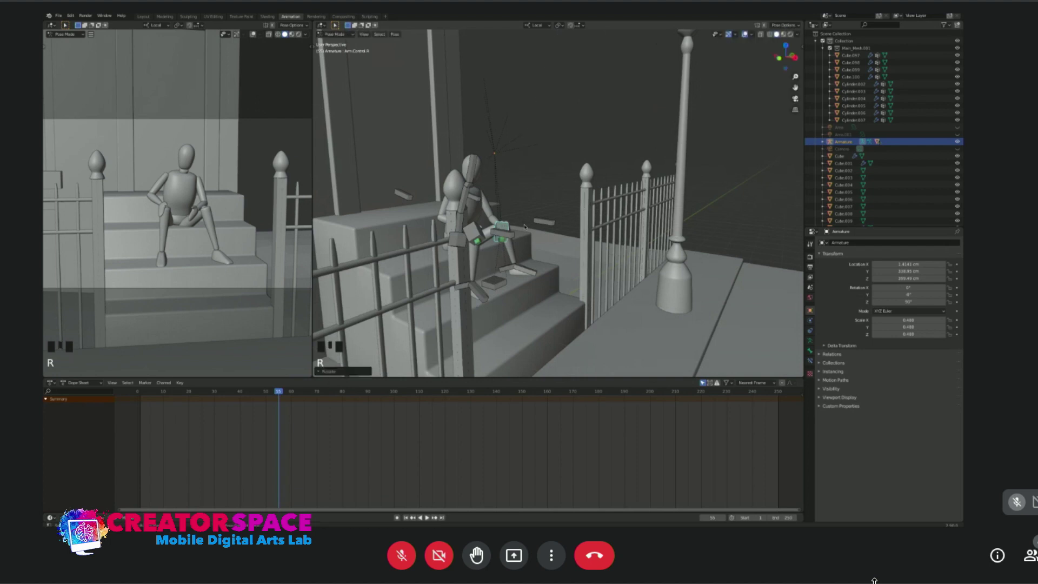
pyautogui.press('r')
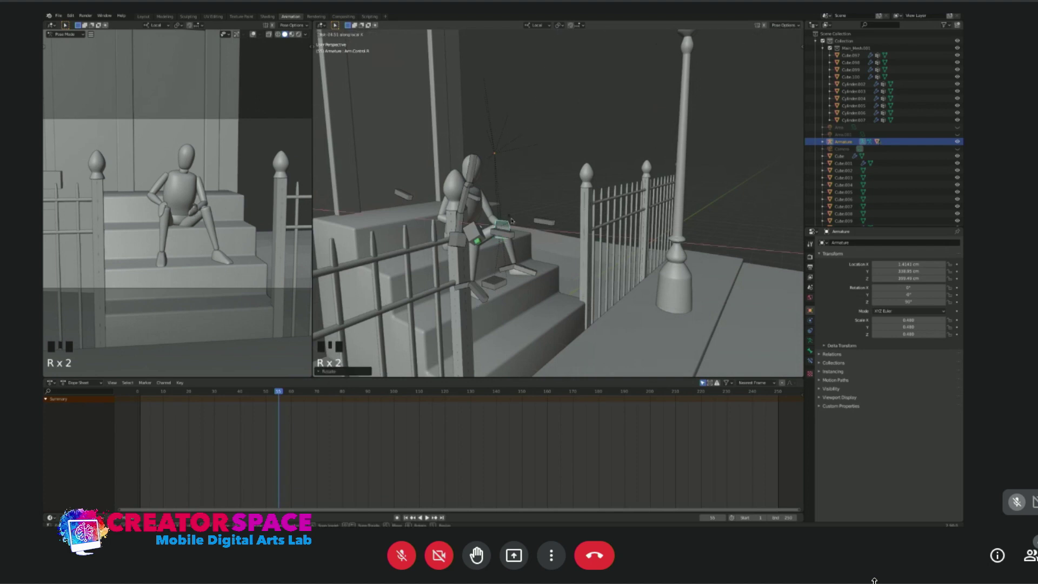
pyautogui.press('z')
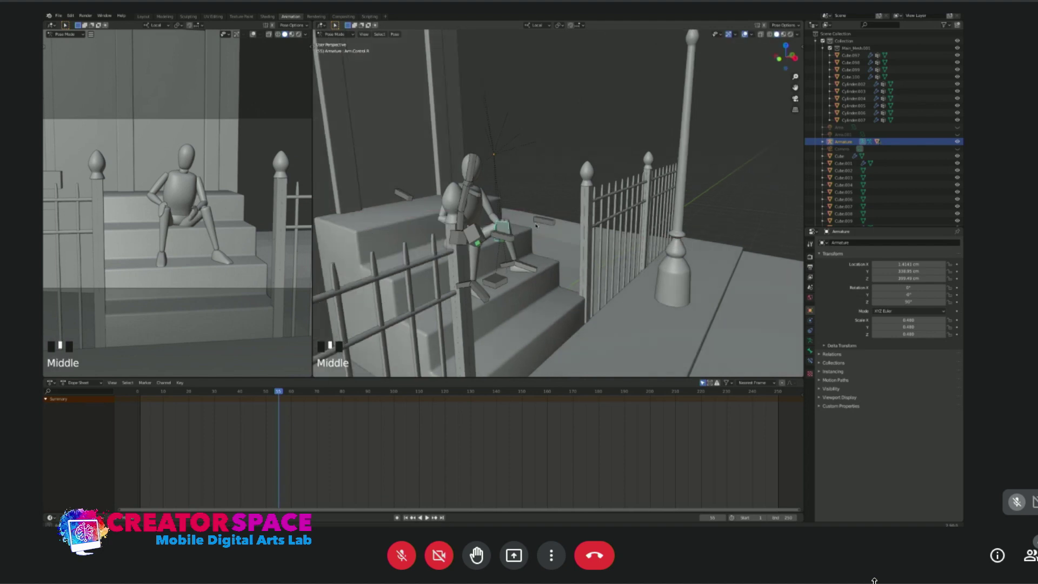
# Try a further free rotation of the same arm control, and undo it.
pyautogui.press('r')
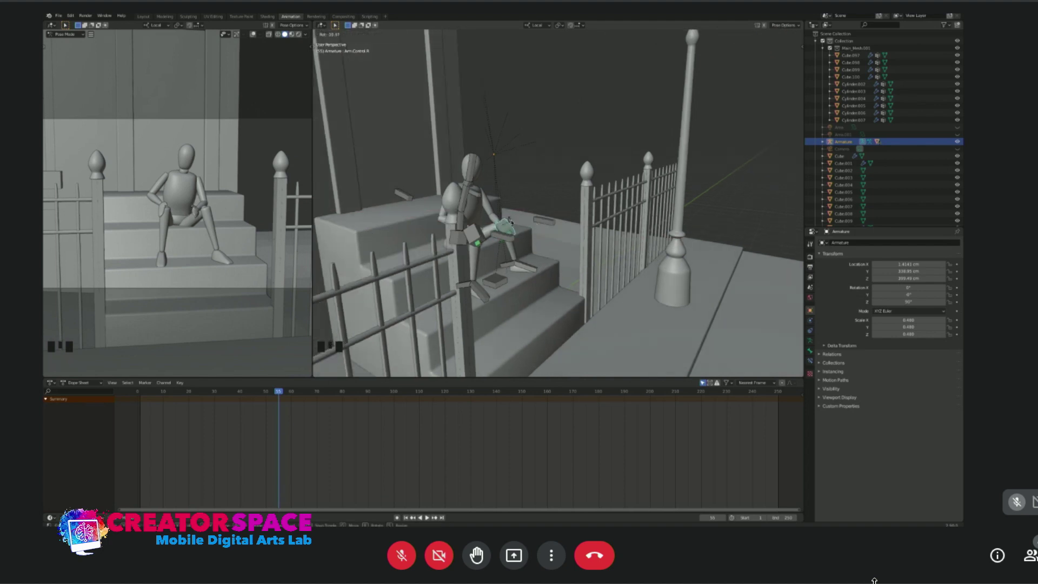
pyautogui.click(511, 219)
pyautogui.press('z')
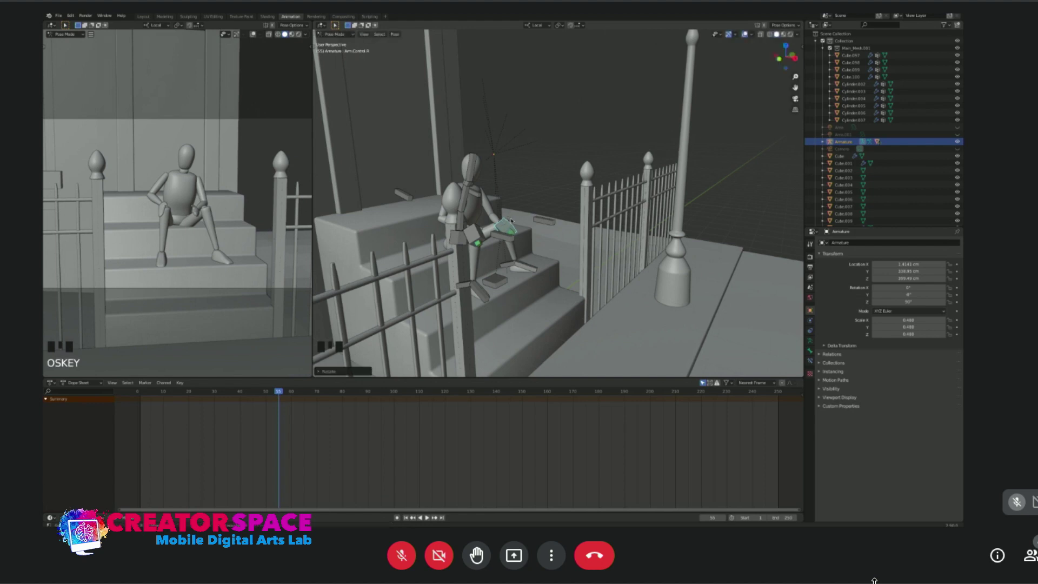
# Rotate the arm control nearer the lamp post about its local Y and Z axes and move it to settle the hand on the knee.
pyautogui.press('r')
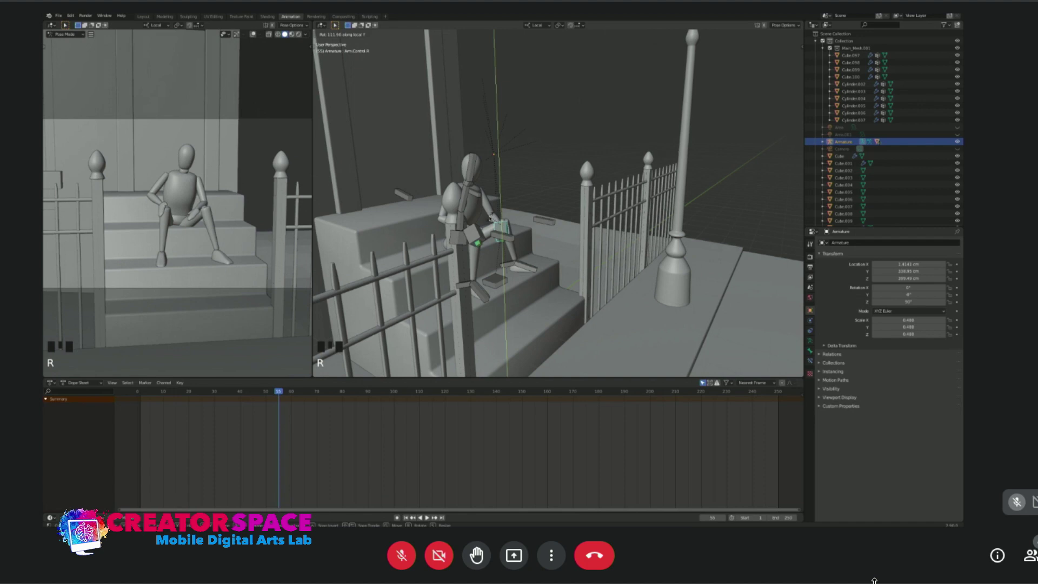
pyautogui.click(490, 218)
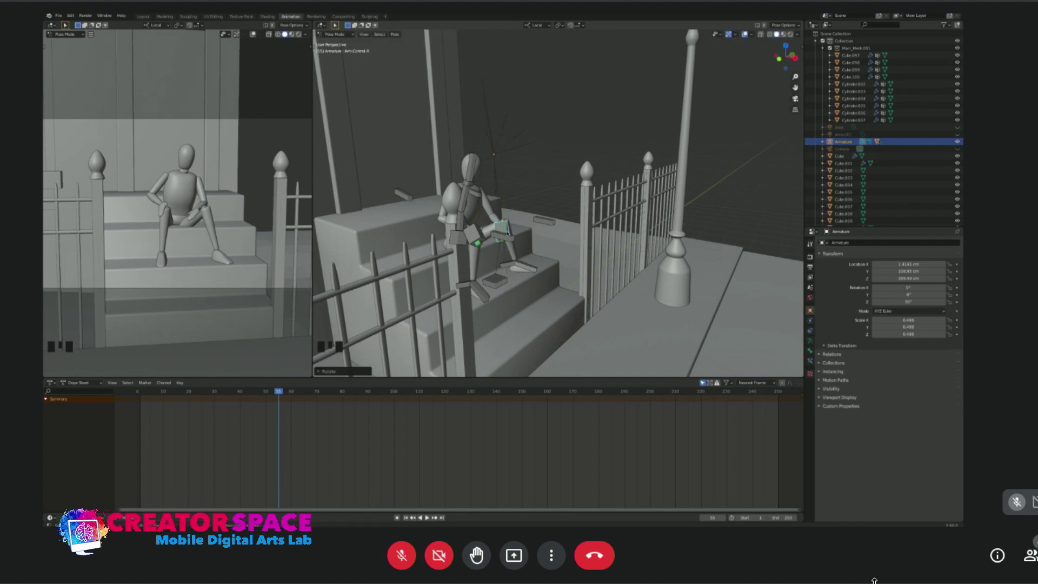
pyautogui.press('r')
pyautogui.press('z')
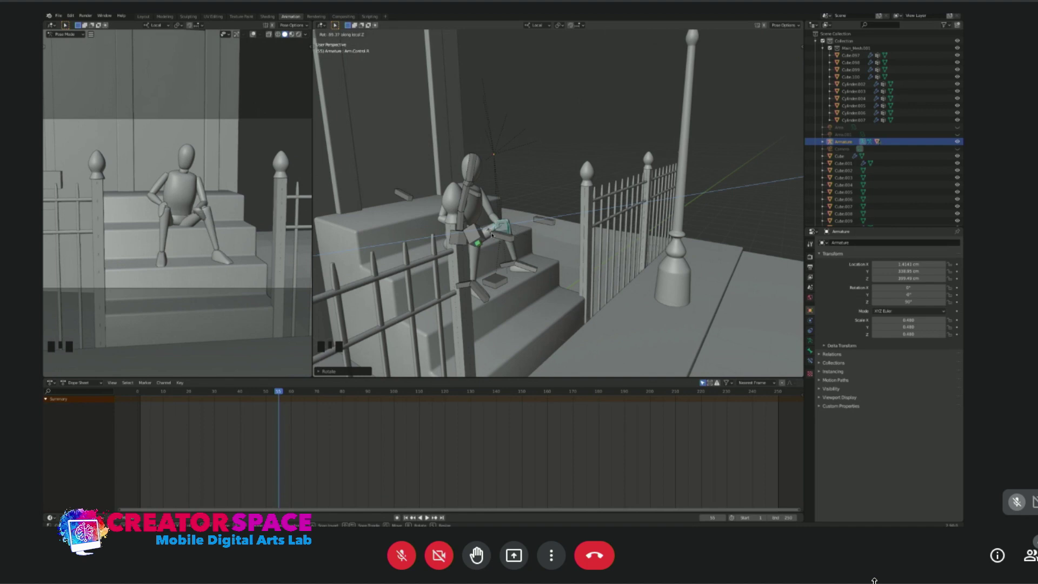
pyautogui.click(504, 236)
pyautogui.press('g')
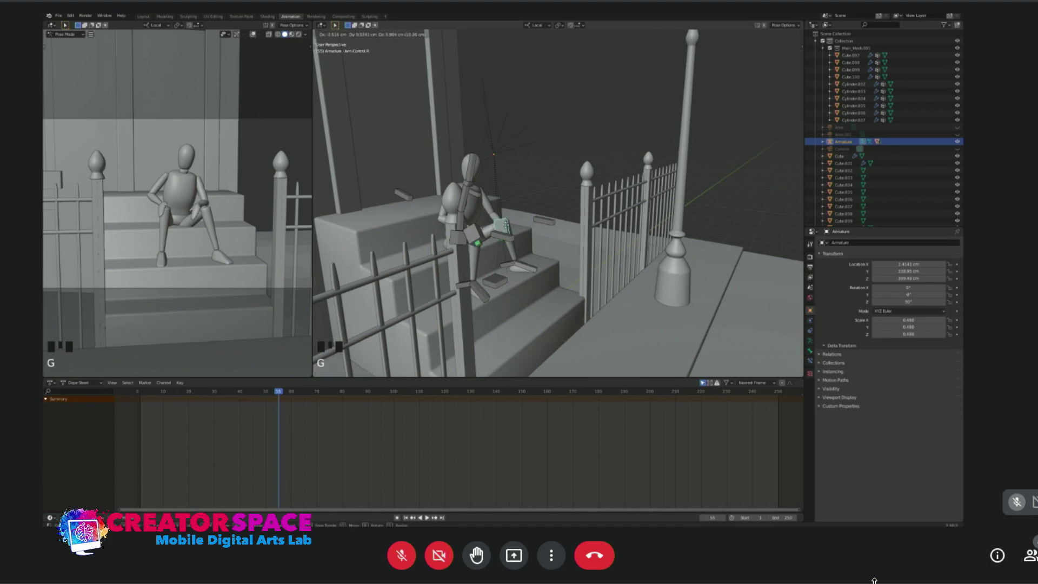
pyautogui.click(534, 176)
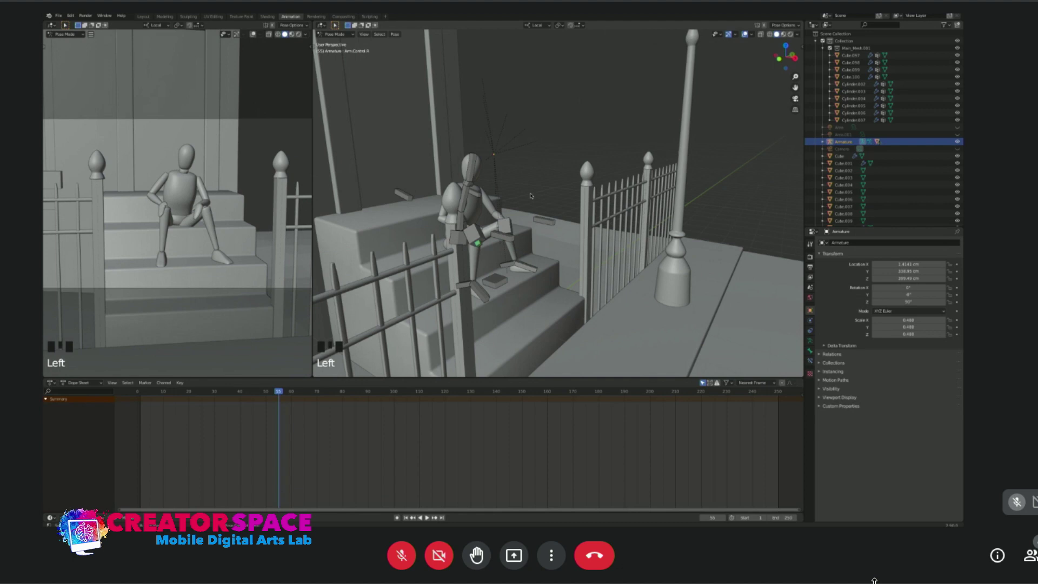
pyautogui.moveTo(532, 163)
pyautogui.mouseDown(button='middle')
pyautogui.moveTo(518, 220)
pyautogui.moveTo(533, 183)
pyautogui.mouseUp(button='middle')
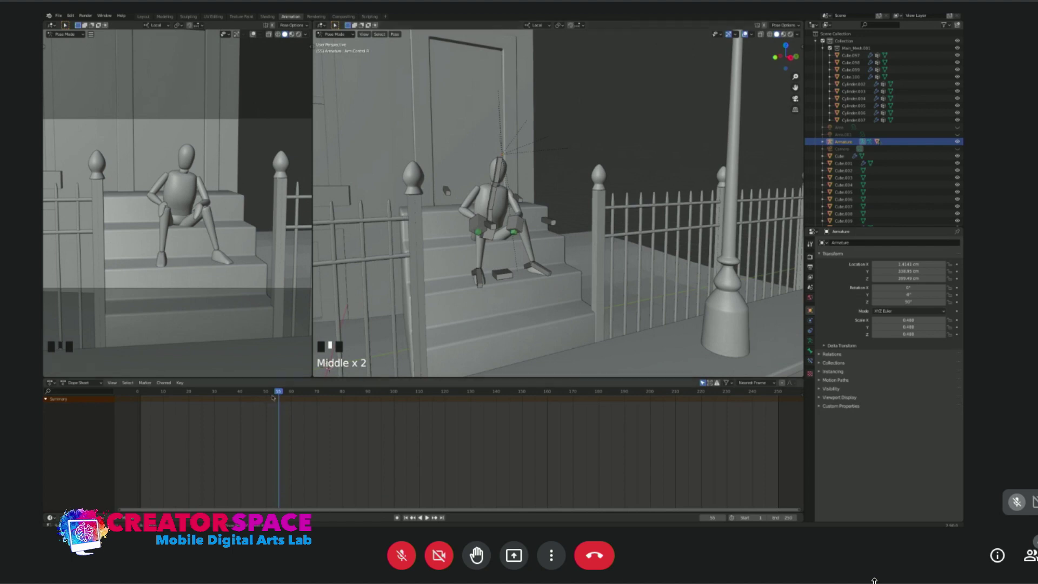
# Set the animation's end frame to 150.
pyautogui.click(762, 518)
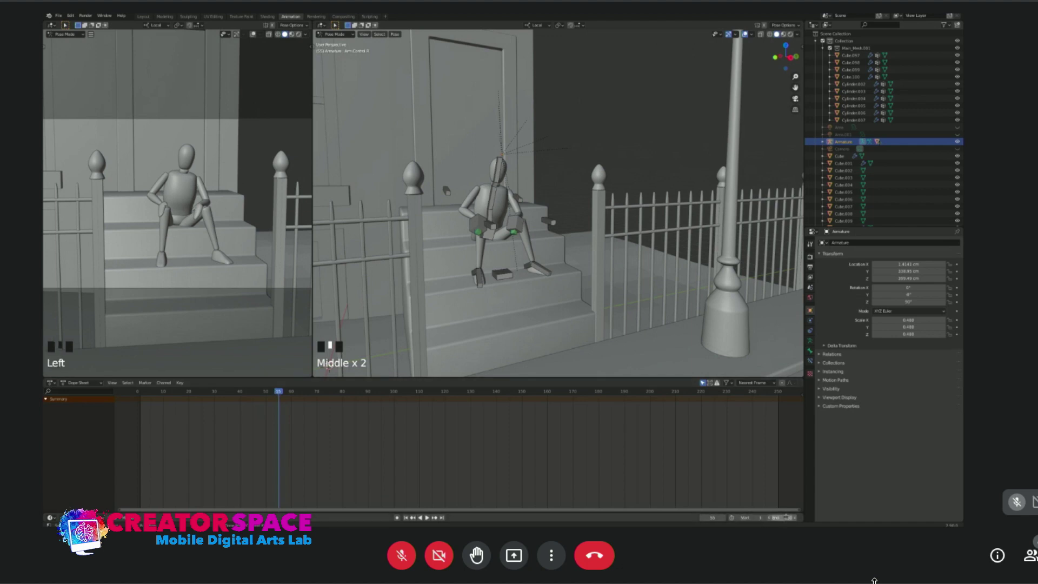
pyautogui.click(787, 518)
pyautogui.click(279, 392)
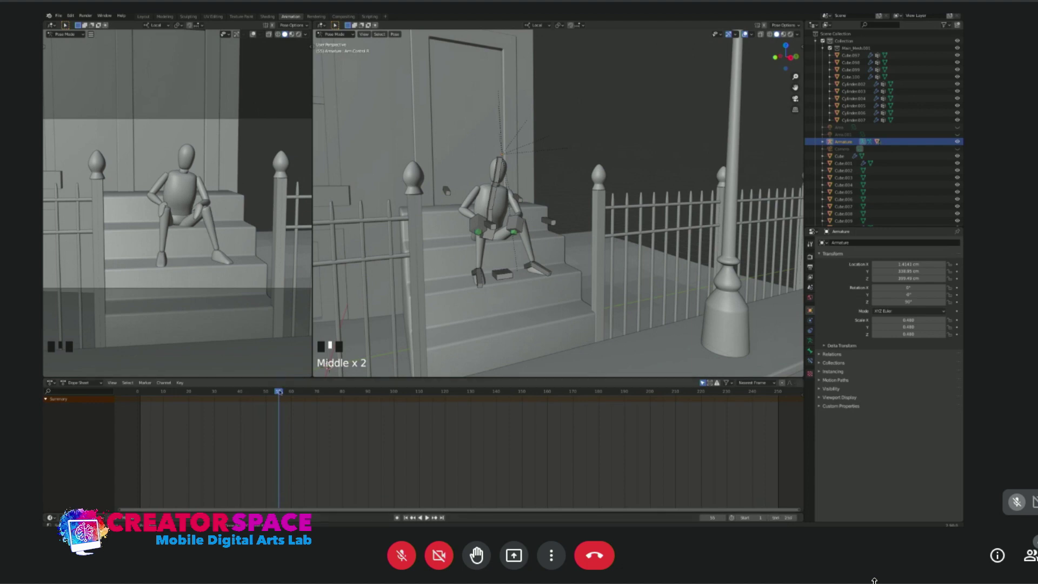
pyautogui.click(279, 392)
pyautogui.click(788, 517)
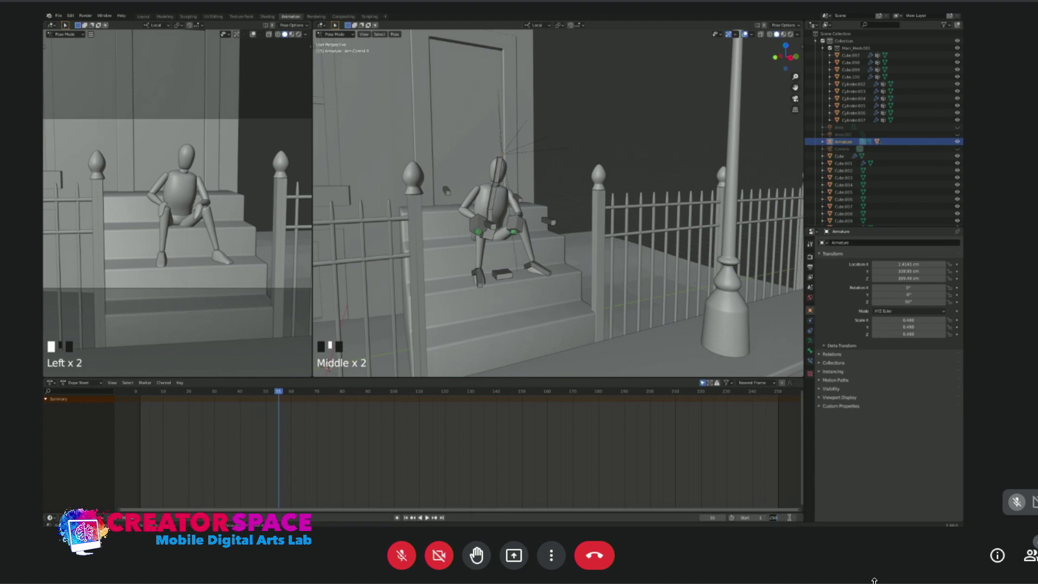
pyautogui.write('1')
pyautogui.press('Return')
pyautogui.scroll(2, 394, 438)
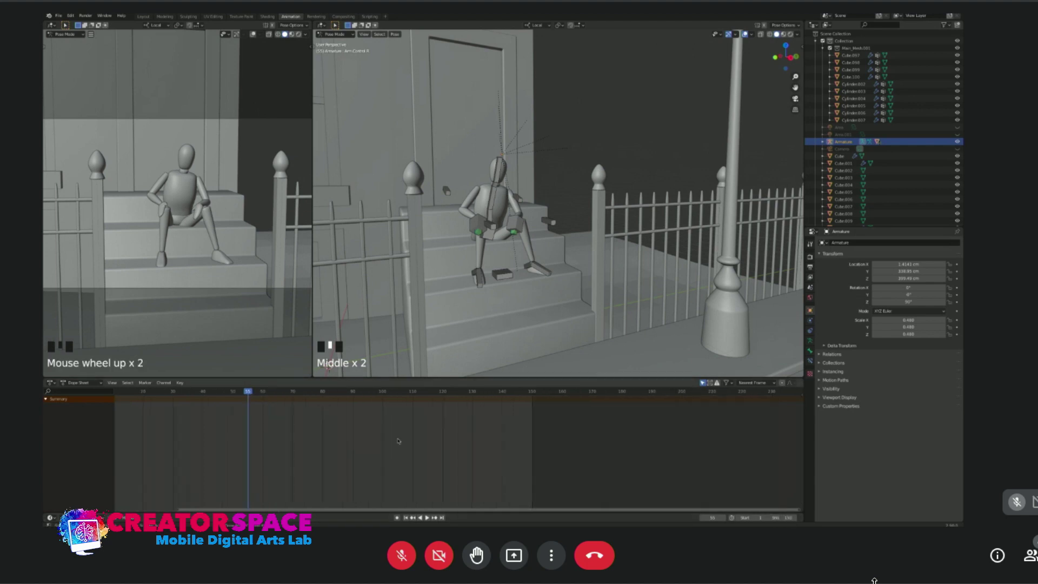
pyautogui.keyDown('shift'); pyautogui.scroll(1, 398, 440); pyautogui.keyUp('shift')
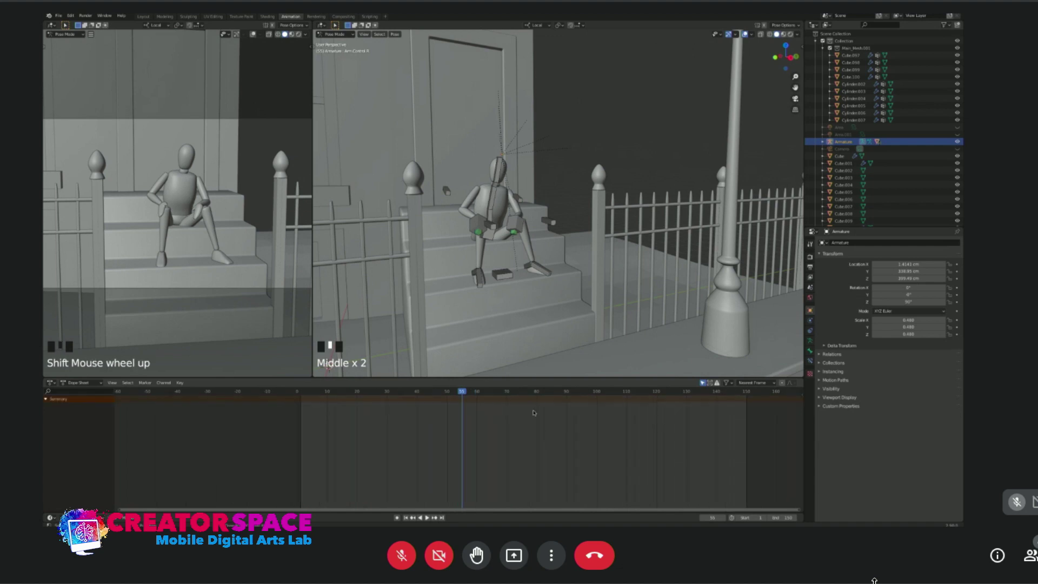
# Go to frame 0, select all the armature's bones and insert a Location & Rotation keyframe.
pyautogui.moveTo(492, 396); pyautogui.dragTo(301, 392)
pyautogui.press('Left')
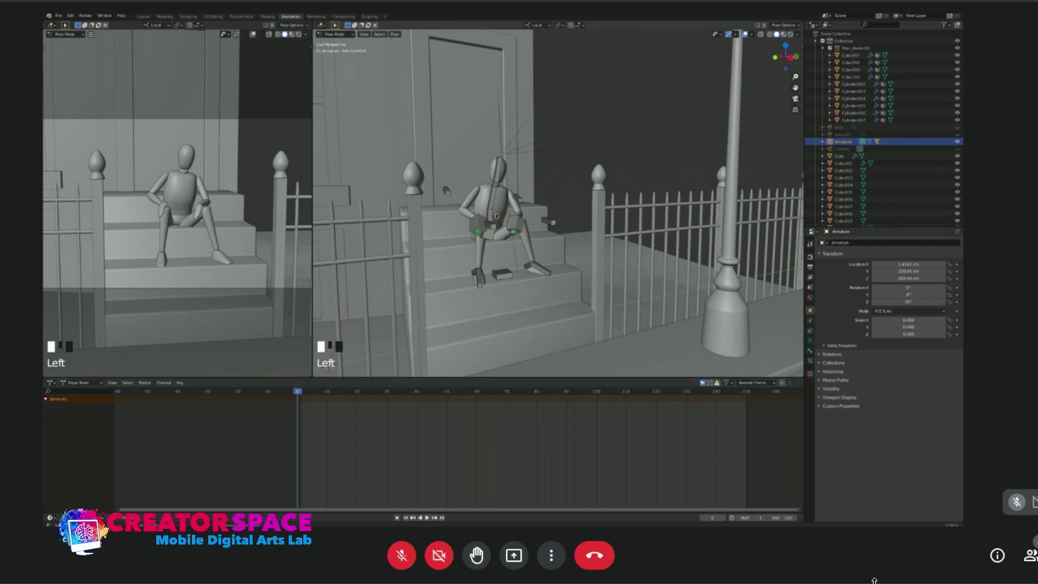
pyautogui.press('a')
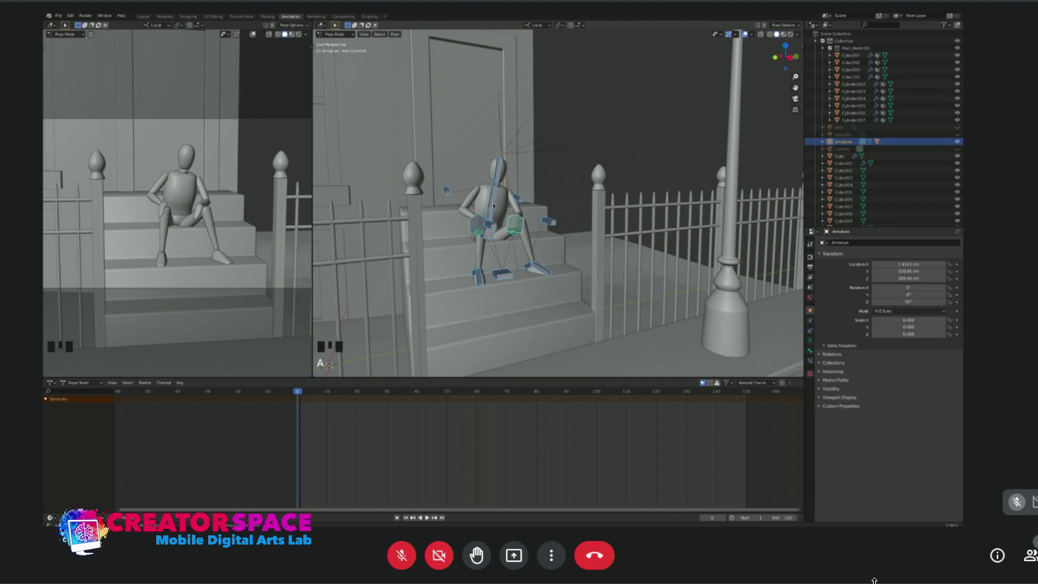
pyautogui.rightClick(493, 202)
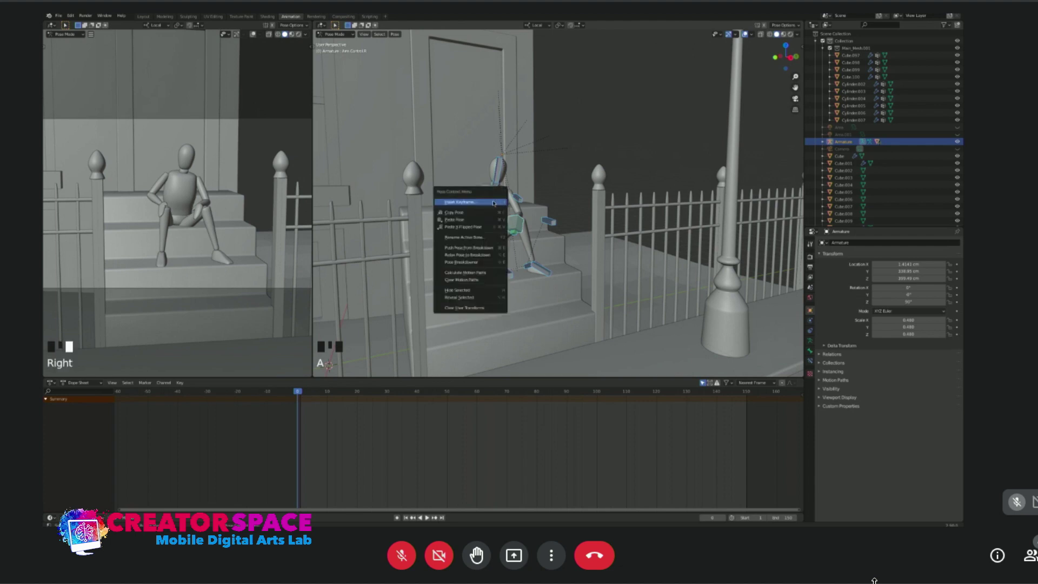
pyautogui.click(493, 202)
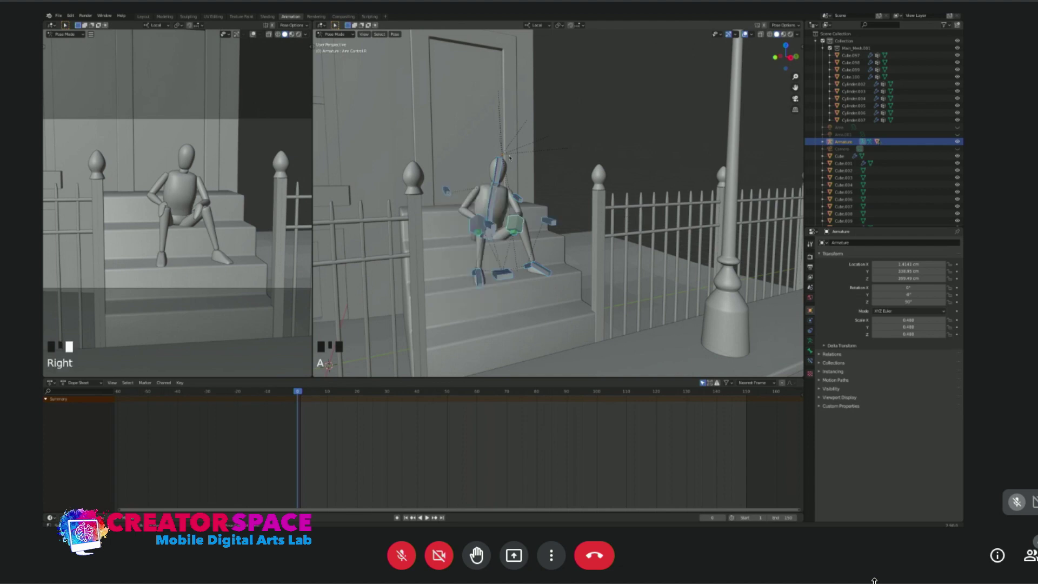
pyautogui.press('i')
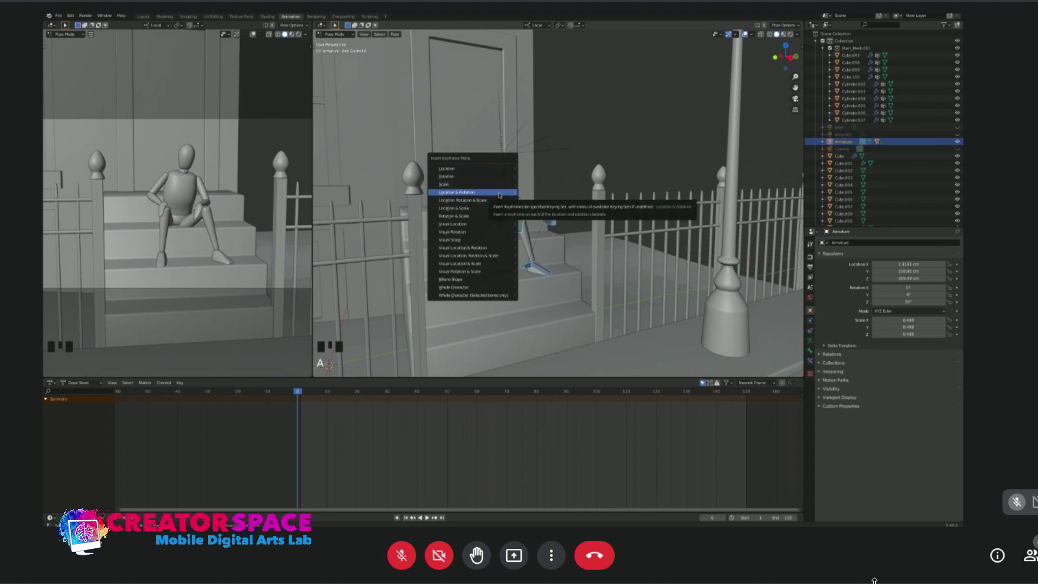
pyautogui.click(499, 193)
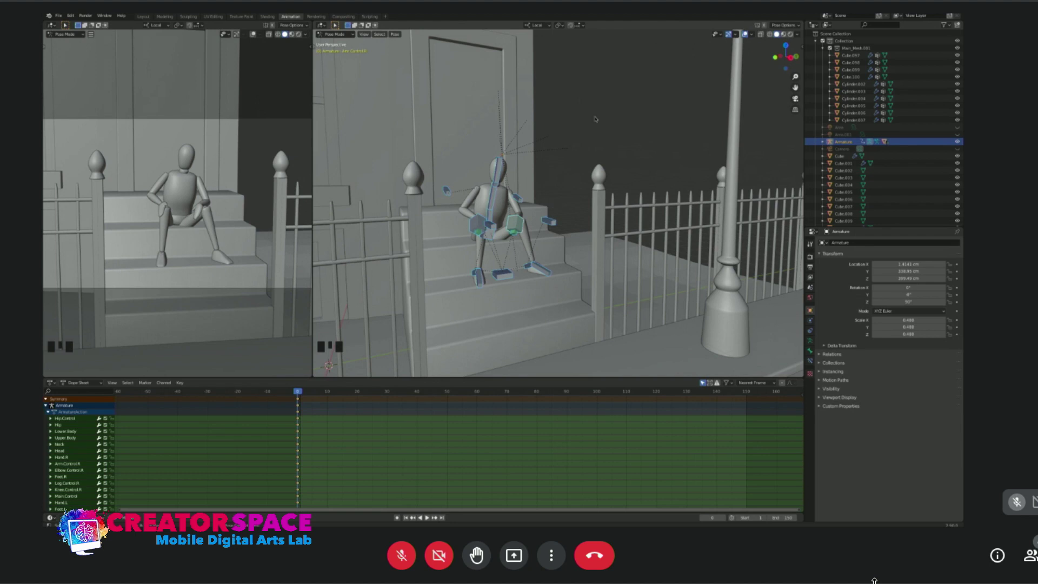
# Reselect all the bones, insert another Location & Rotation keyframe at frame 1, and deselect them.
pyautogui.click(597, 118)
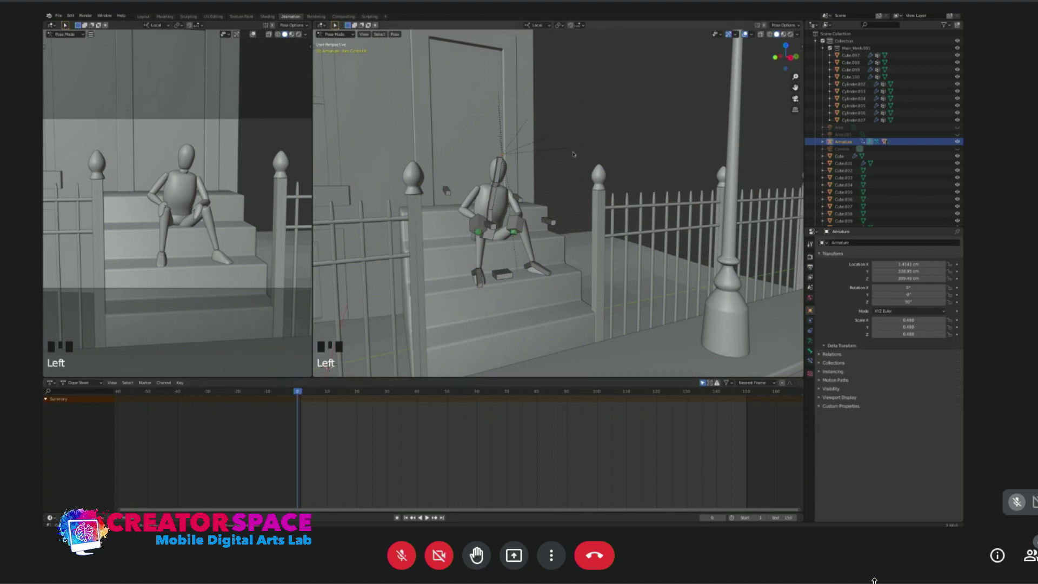
pyautogui.press('a')
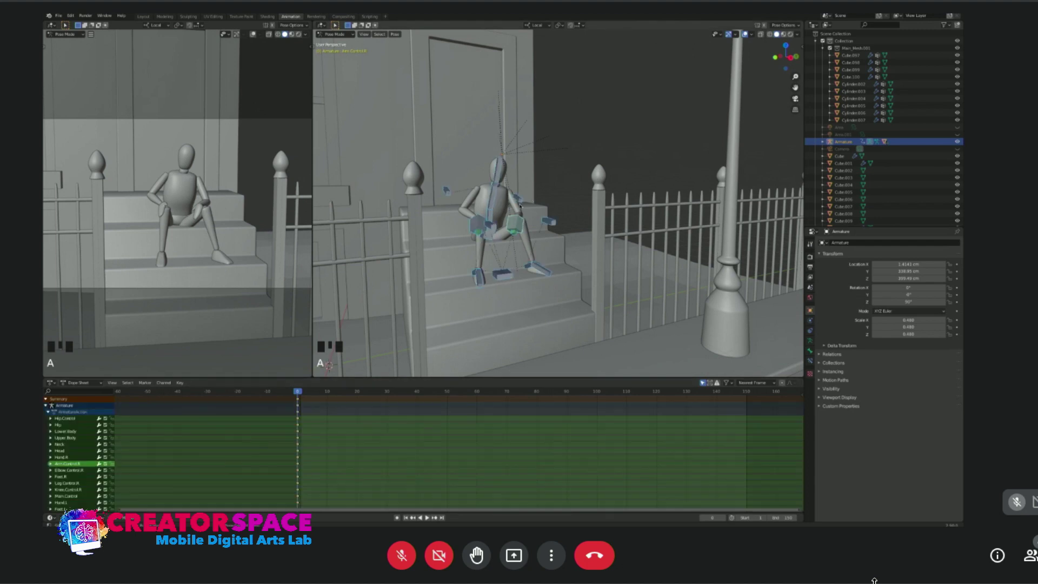
pyautogui.click(301, 392)
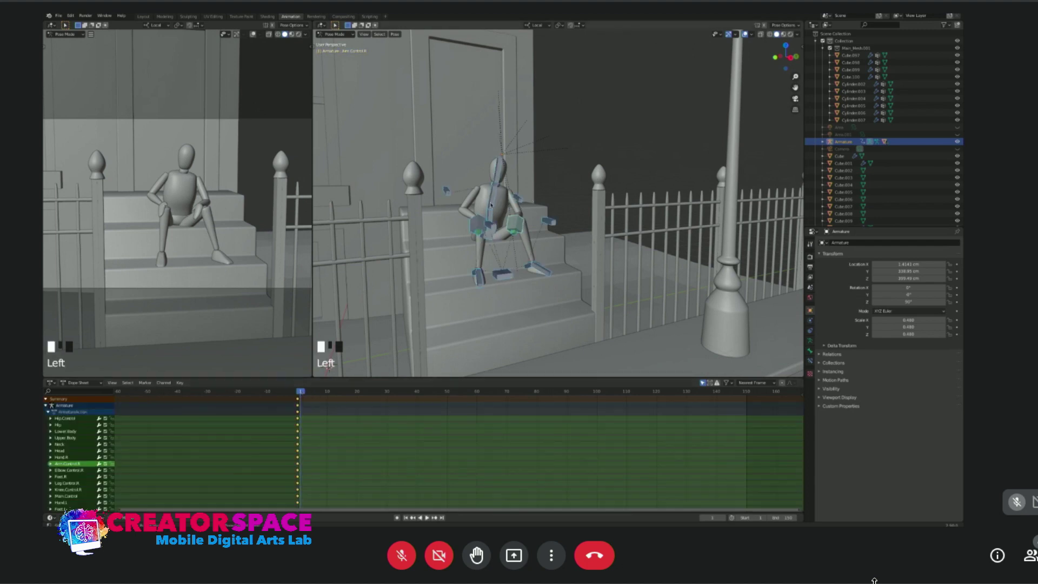
pyautogui.press('i')
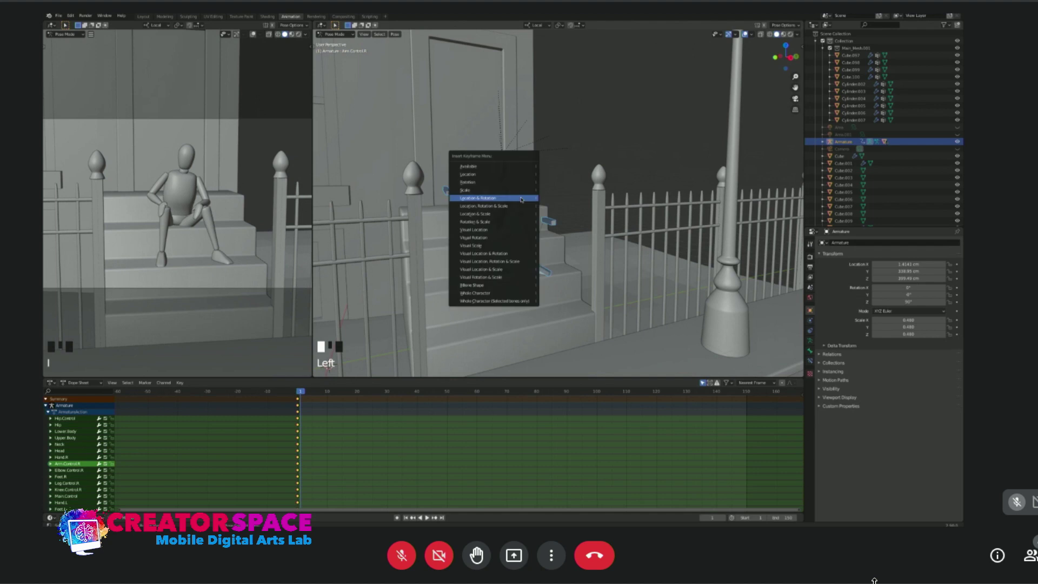
pyautogui.click(522, 199)
pyautogui.click(557, 153)
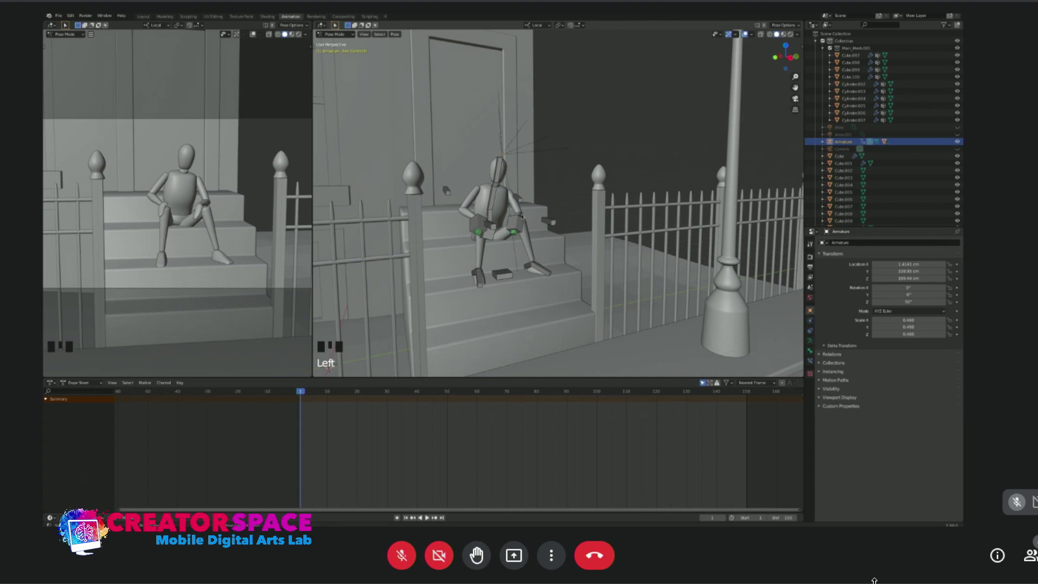
# Scrub the playhead between frames 6 and 30 to review the held sitting pose.
pyautogui.click(361, 393)
pyautogui.moveTo(361, 392); pyautogui.dragTo(388, 392)
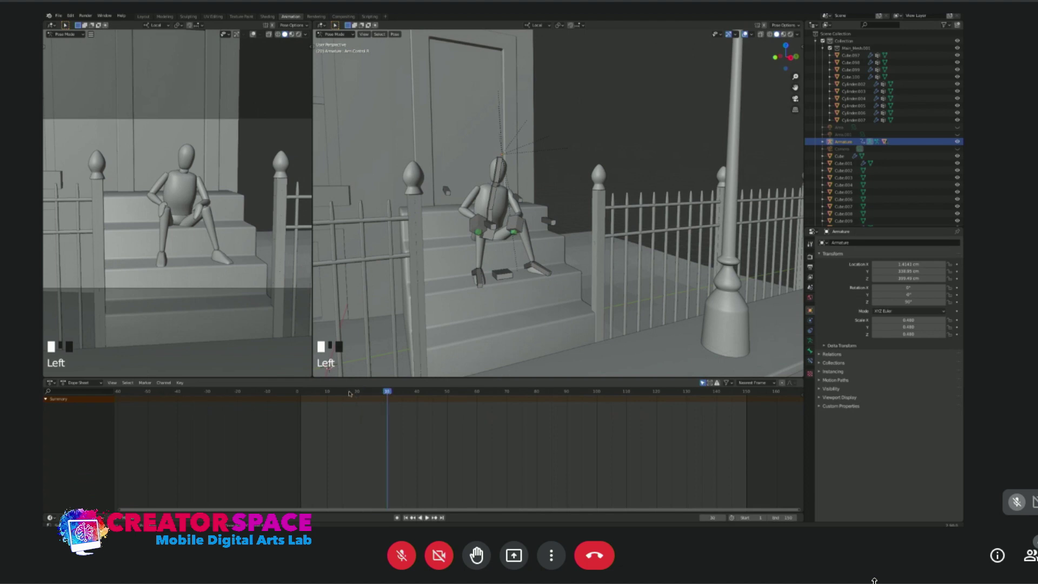
pyautogui.moveTo(310, 393); pyautogui.dragTo(364, 393)
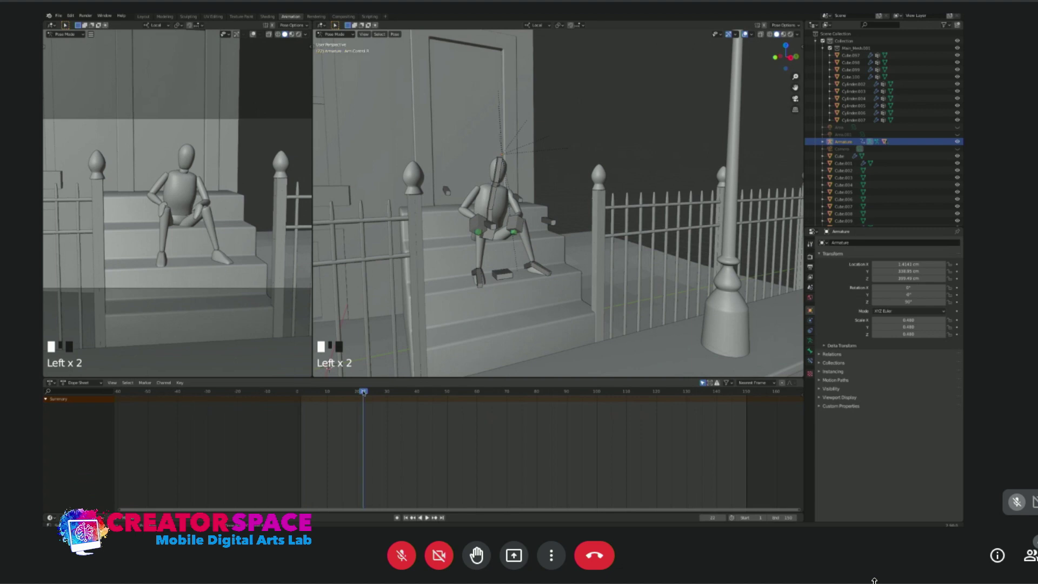
pyautogui.click(616, 117)
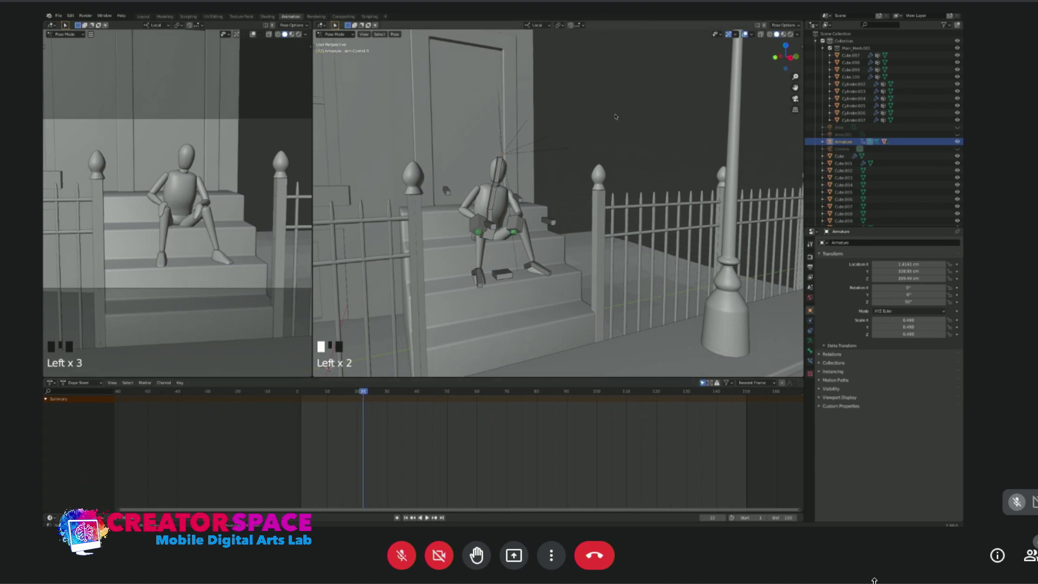
pyautogui.click(549, 170)
pyautogui.click(316, 392)
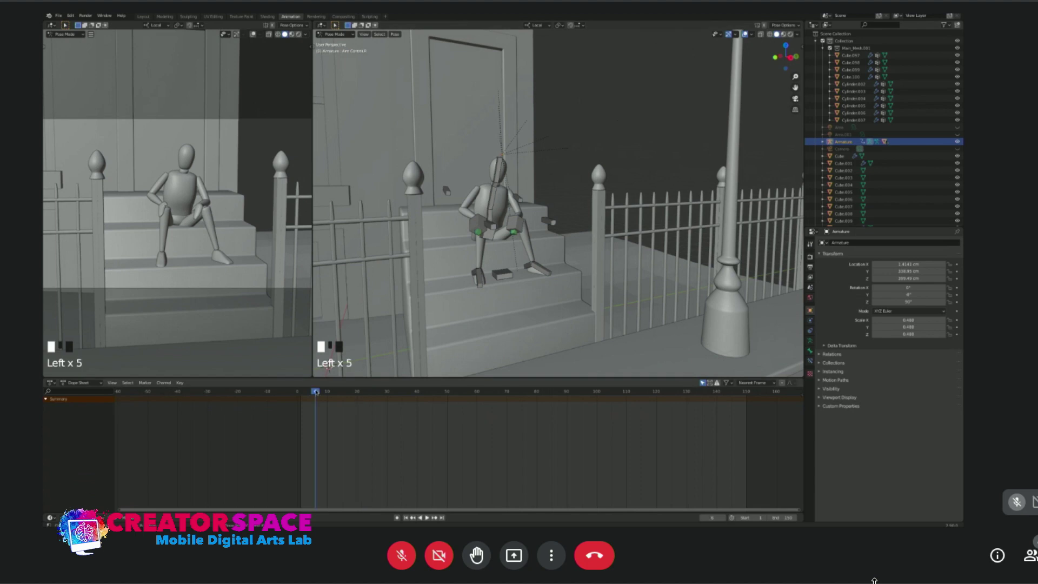
pyautogui.click(574, 170)
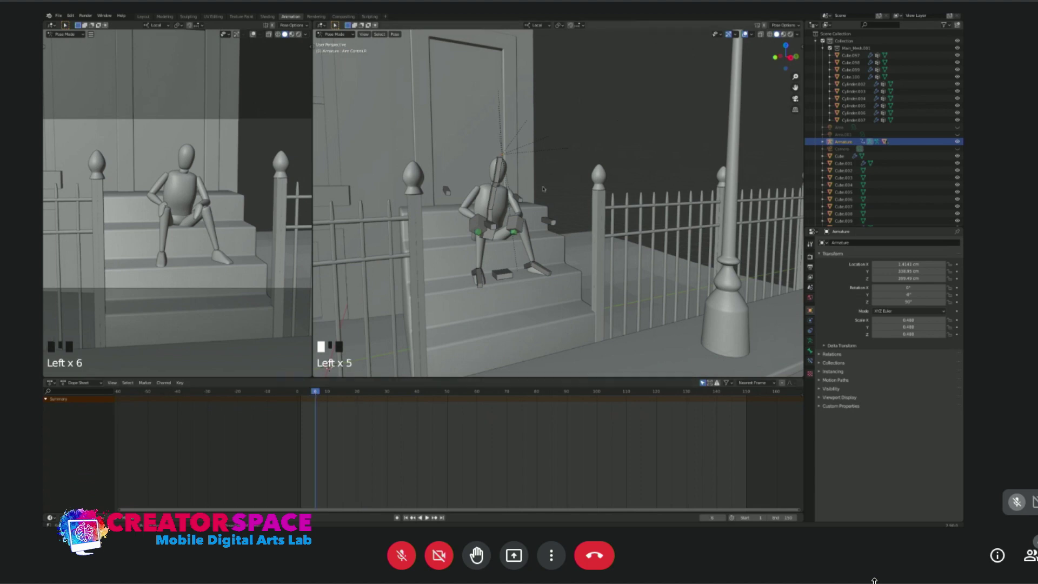
# With all bones selected, play the animation from frame 1 and park the playhead at frame 20.
pyautogui.press('a')
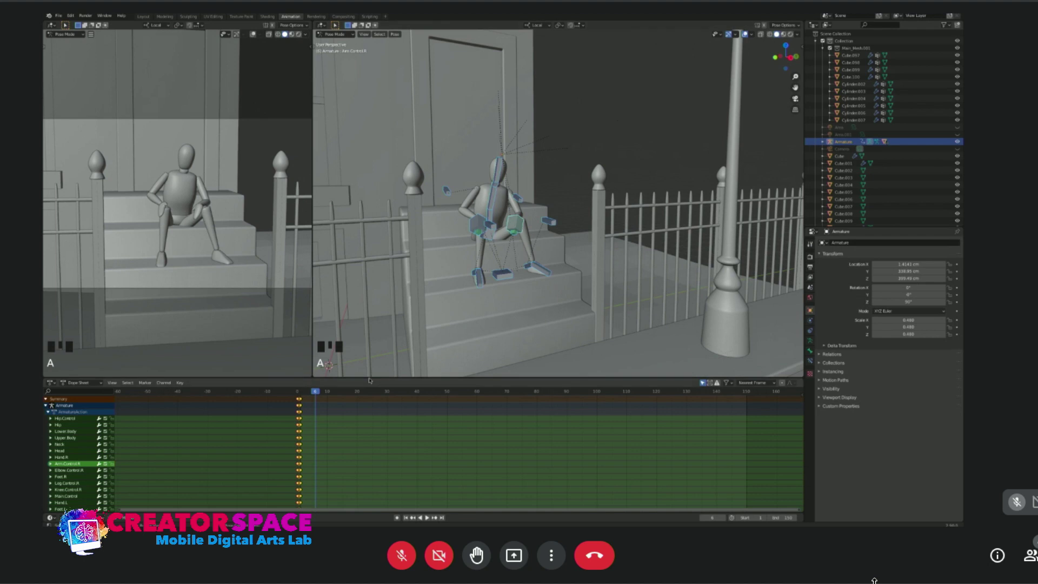
pyautogui.click(324, 391)
pyautogui.moveTo(325, 392)
pyautogui.mouseDown()
pyautogui.moveTo(360, 393)
pyautogui.moveTo(318, 396)
pyautogui.mouseUp()
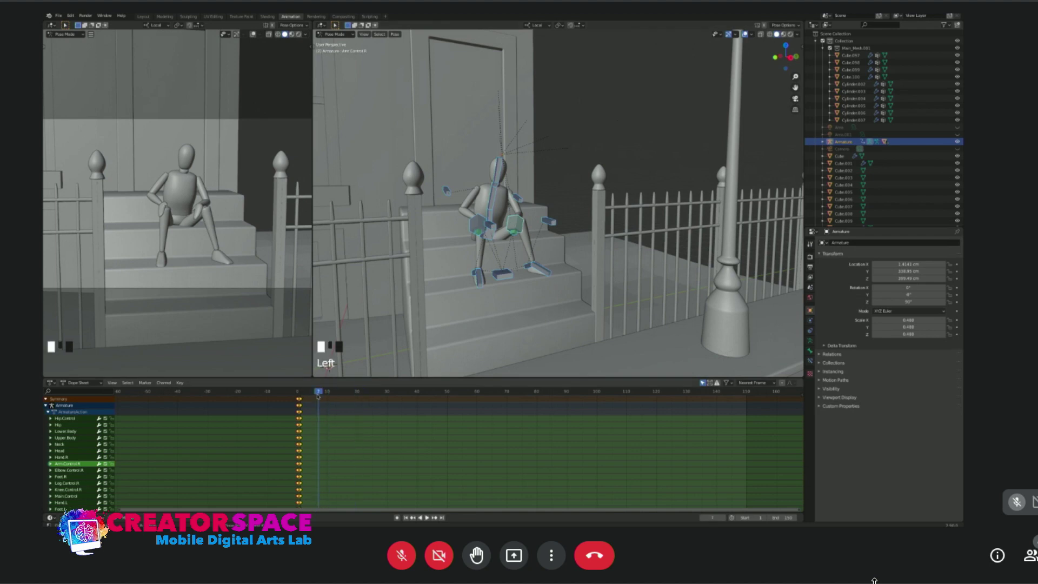
pyautogui.moveTo(319, 392); pyautogui.dragTo(301, 391)
pyautogui.press('space')
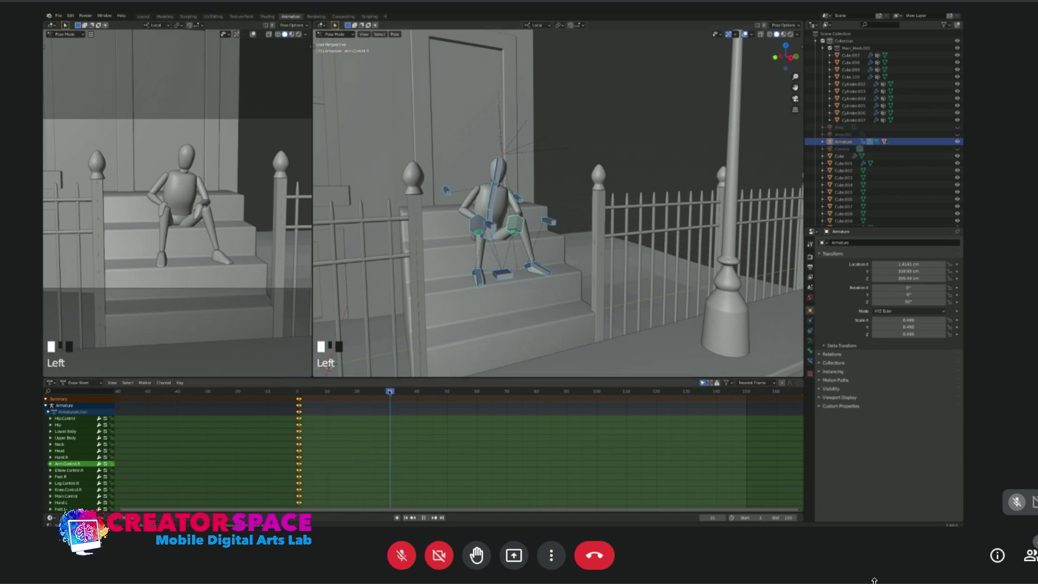
pyautogui.moveTo(390, 390); pyautogui.dragTo(376, 393)
pyautogui.press('space')
pyautogui.moveTo(376, 392); pyautogui.dragTo(357, 392)
pyautogui.click(68, 517)
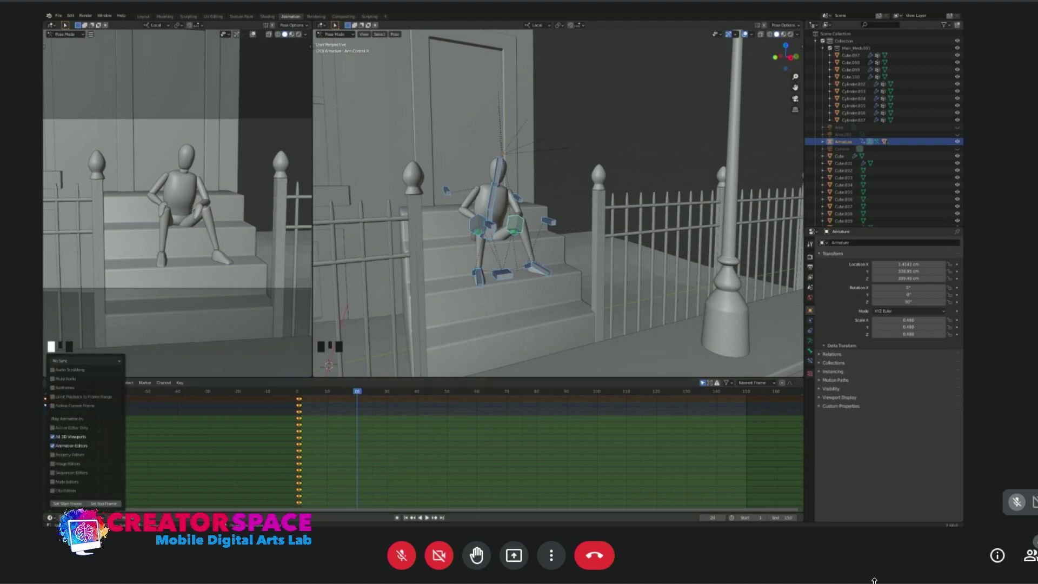
pyautogui.click(90, 518)
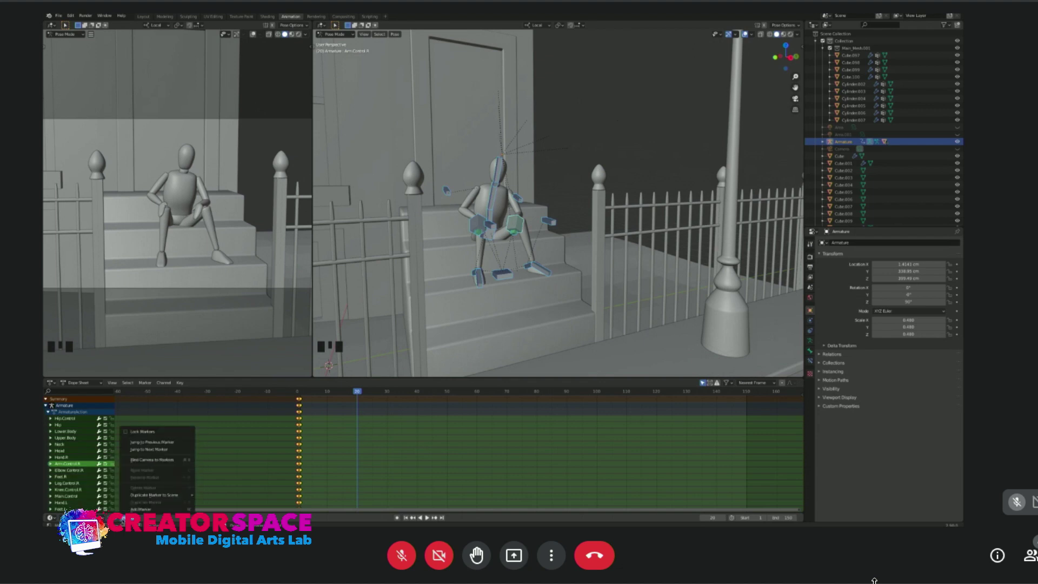
pyautogui.click(51, 517)
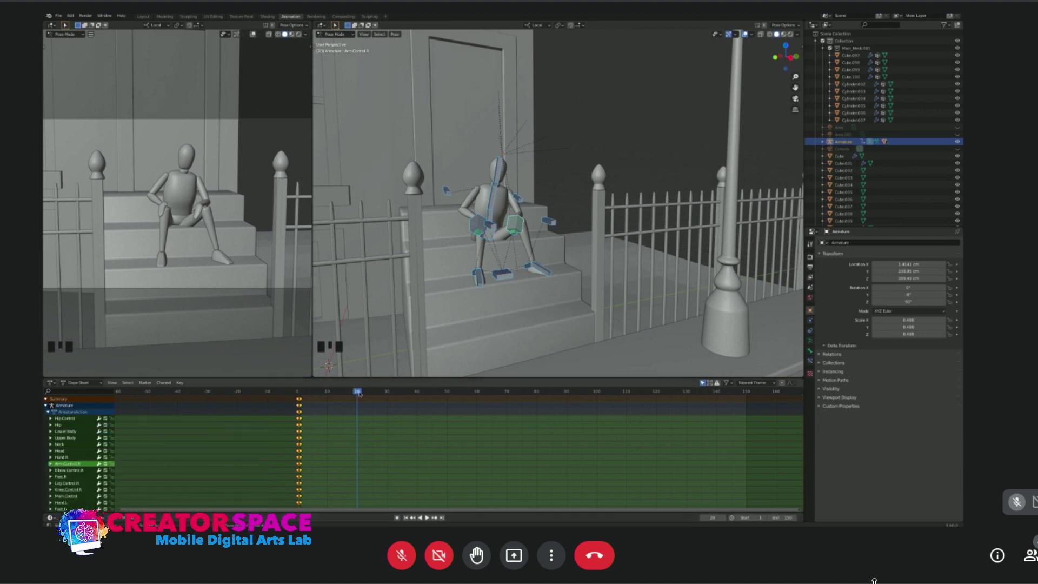
pyautogui.moveTo(359, 393); pyautogui.dragTo(360, 393)
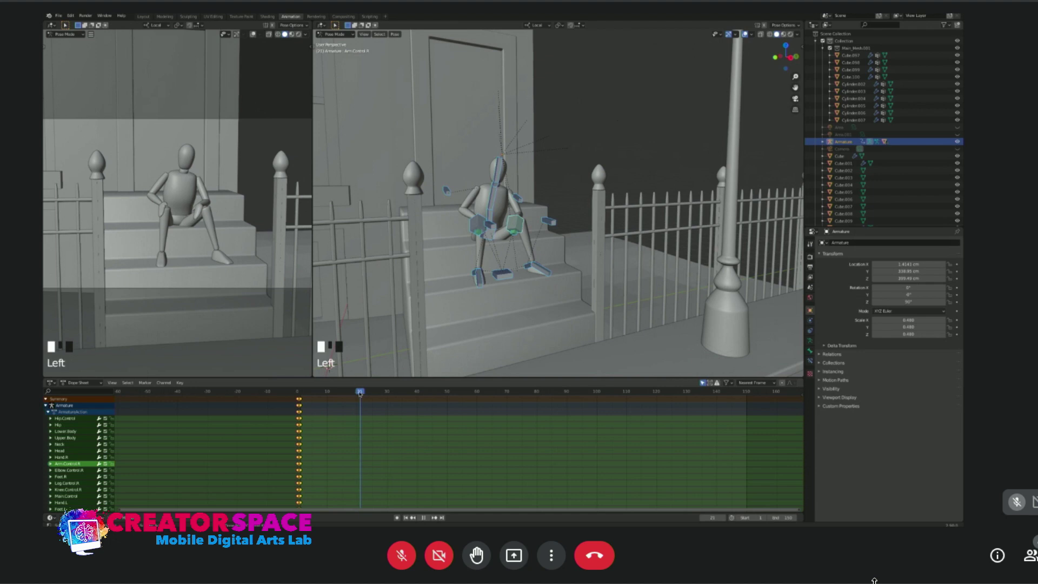
pyautogui.moveTo(360, 393)
pyautogui.mouseDown()
pyautogui.moveTo(373, 393)
pyautogui.moveTo(360, 395)
pyautogui.mouseUp()
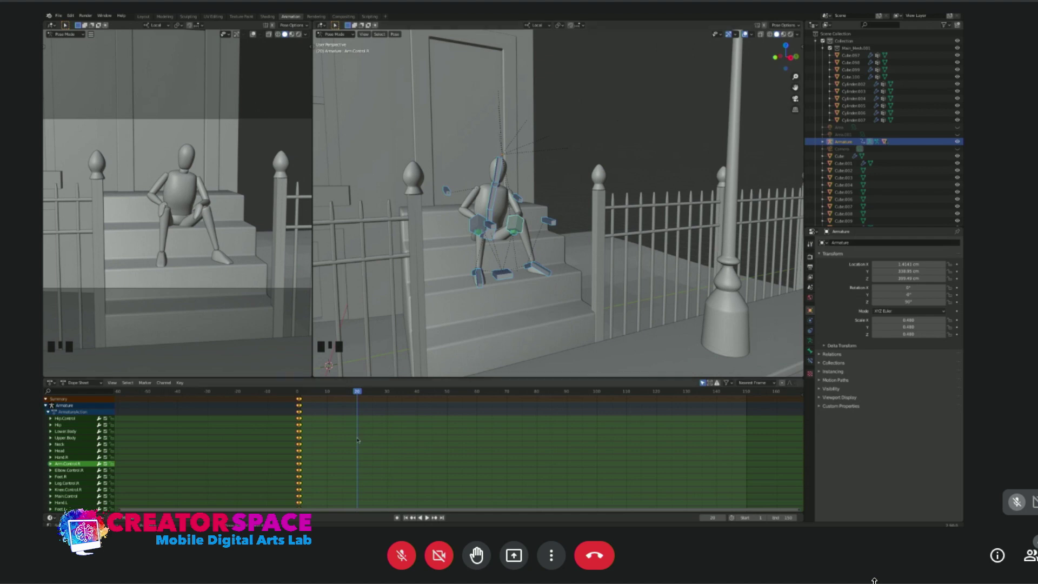
# Insert a keyframe for all selected bones at frame 20, then go to frame 30 and deselect the bones.
pyautogui.press('i')
pyautogui.click(529, 204)
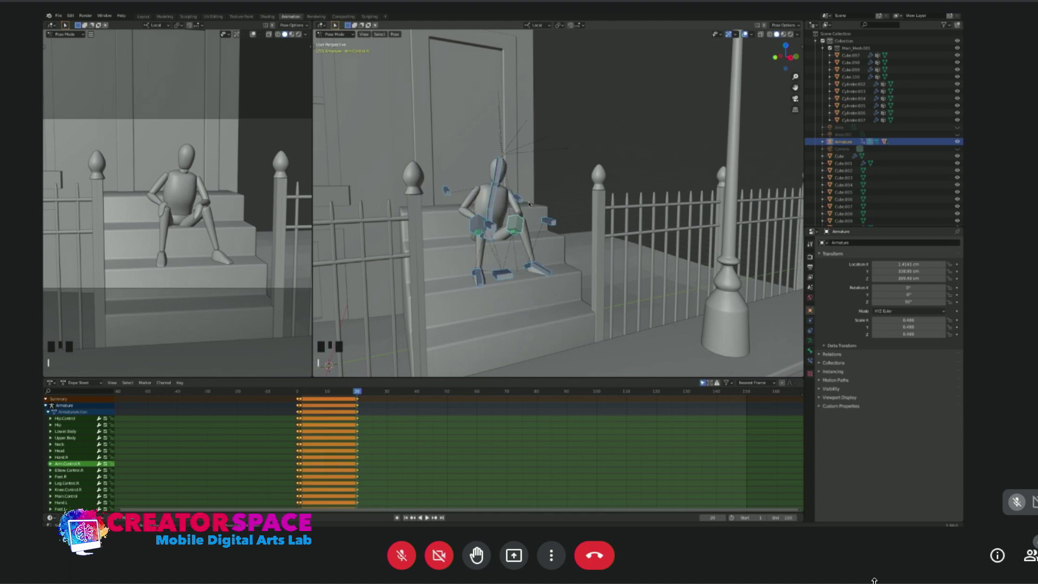
pyautogui.moveTo(358, 392); pyautogui.dragTo(387, 393)
pyautogui.doubleClick(538, 182)
# Raise the Hip Control bone up and forward so the mannequin stands on the steps.
pyautogui.click(495, 236)
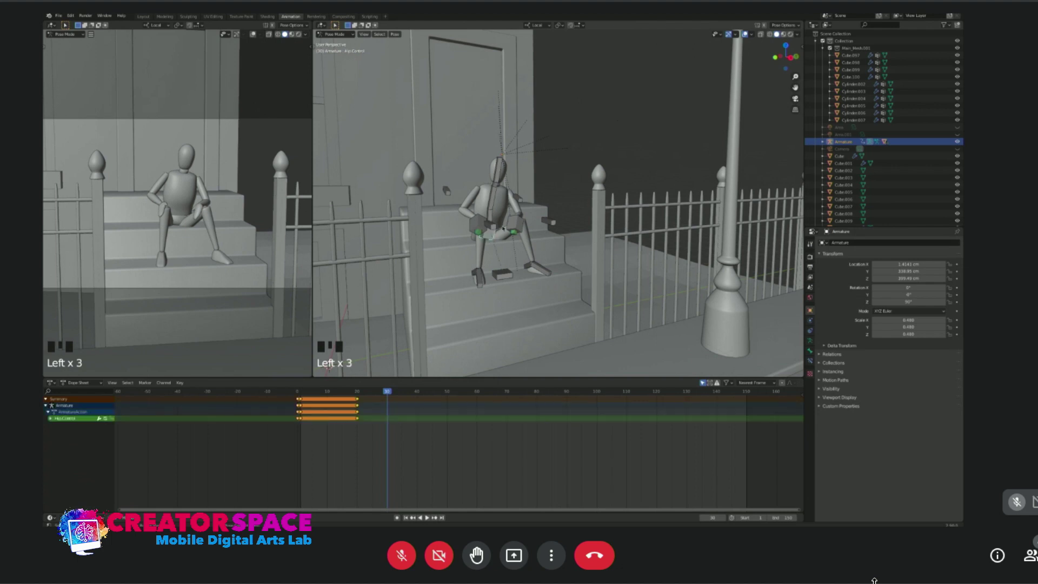
pyautogui.moveTo(495, 236); pyautogui.dragTo(471, 263, button='middle')
pyautogui.press('g')
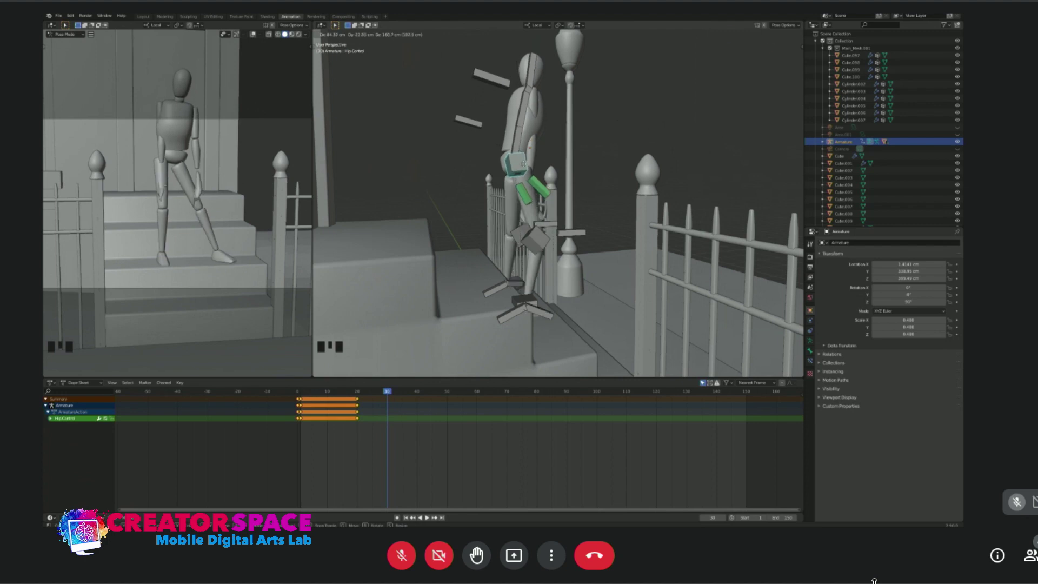
pyautogui.click(527, 164)
pyautogui.press('e')
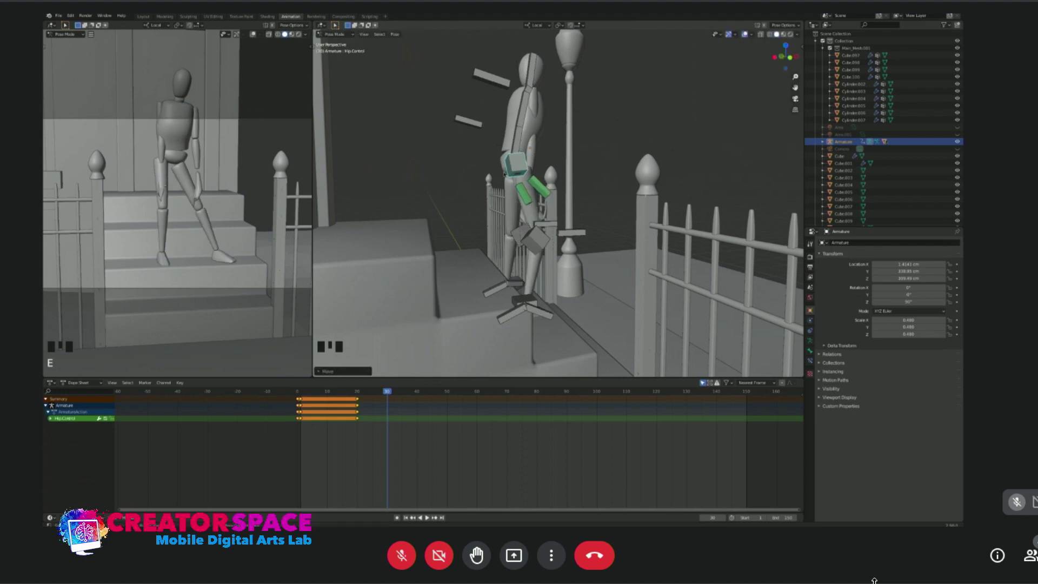
# Rotate the Hip Control bone in the view facing the steps to straighten the standing figure.
pyautogui.click(514, 164)
pyautogui.press('KP_3')
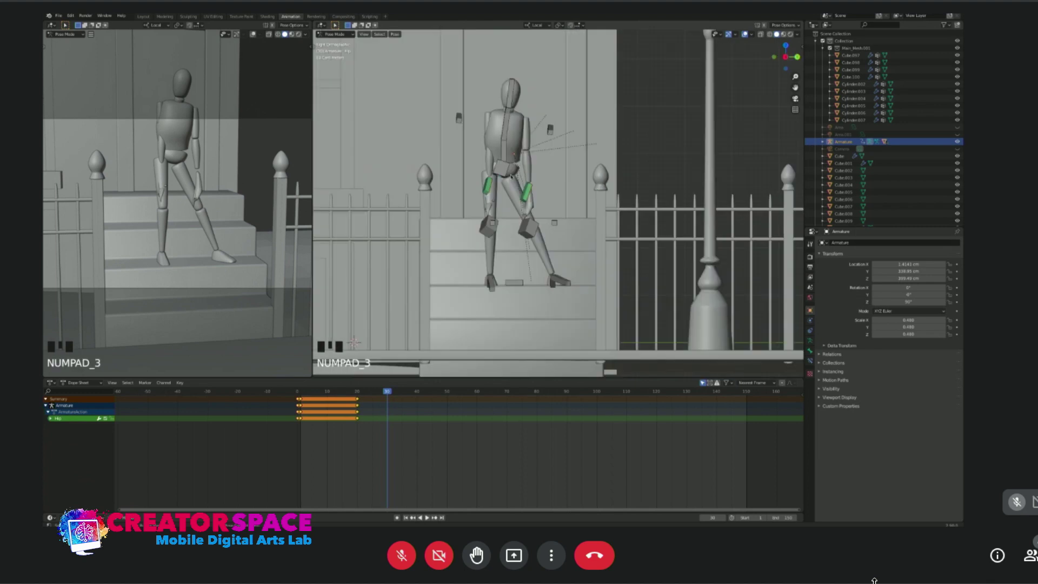
pyautogui.click(512, 175)
pyautogui.press('r')
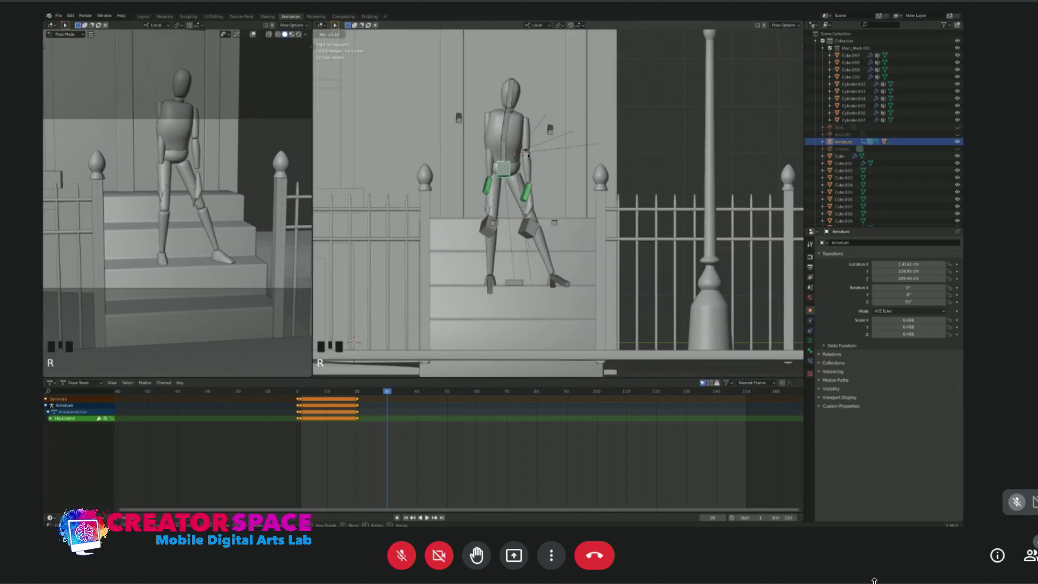
pyautogui.click(527, 154)
# Adjust the Hip Control bone's tilt and position in the side view, keeping the hips above the feet.
pyautogui.press('KP_1')
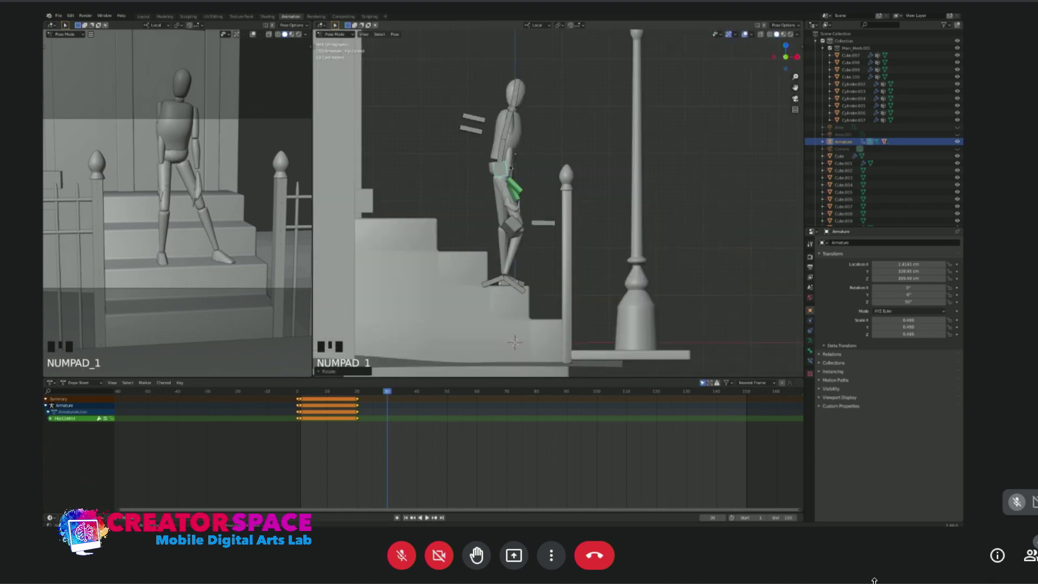
pyautogui.press('g')
pyautogui.press('r')
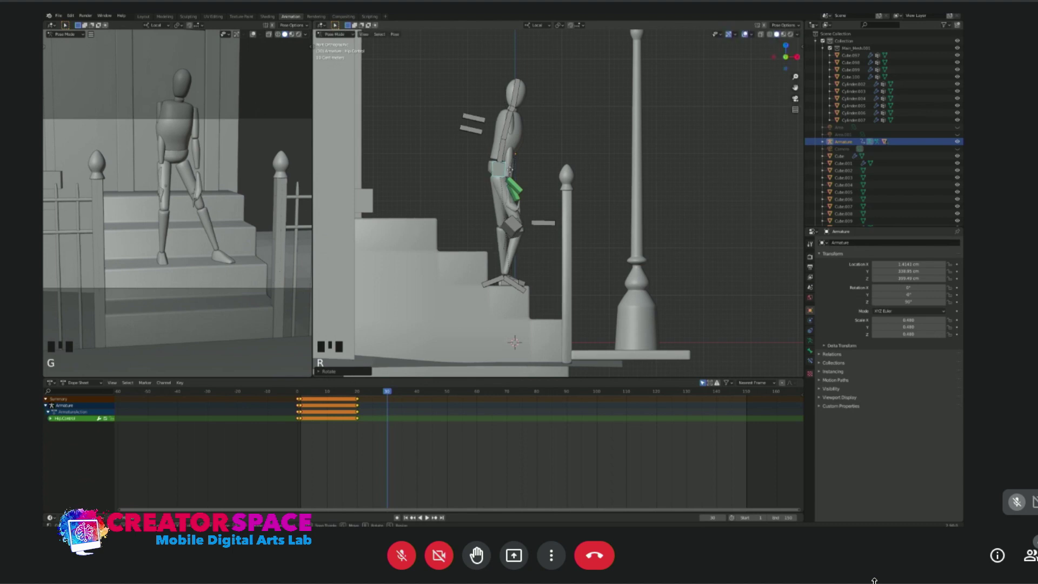
pyautogui.press('g')
pyautogui.click(517, 172)
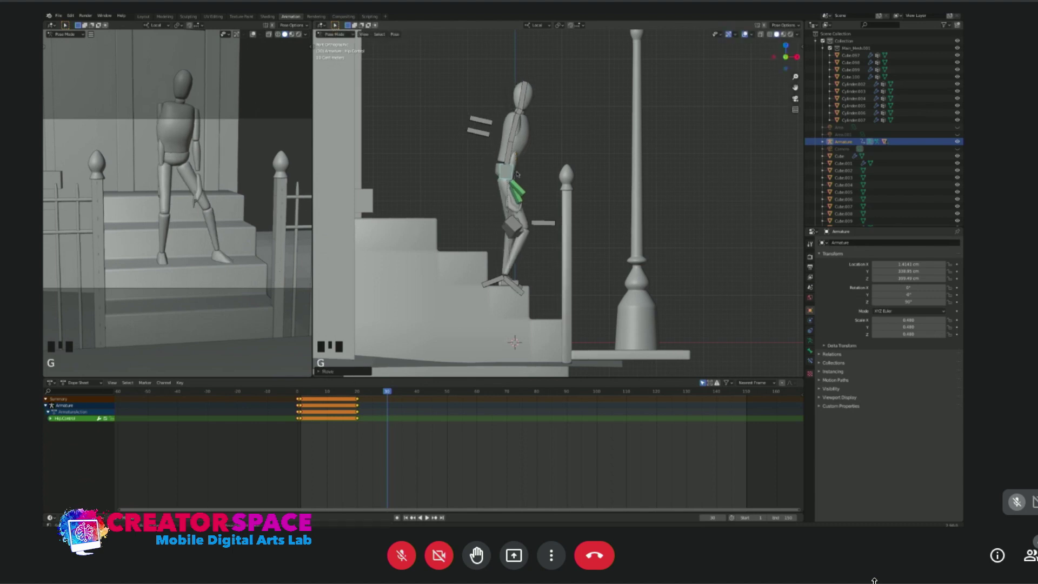
# Rotate the left and right foot bones in the side view so they rest flat on the step.
pyautogui.click(508, 288)
pyautogui.press('r')
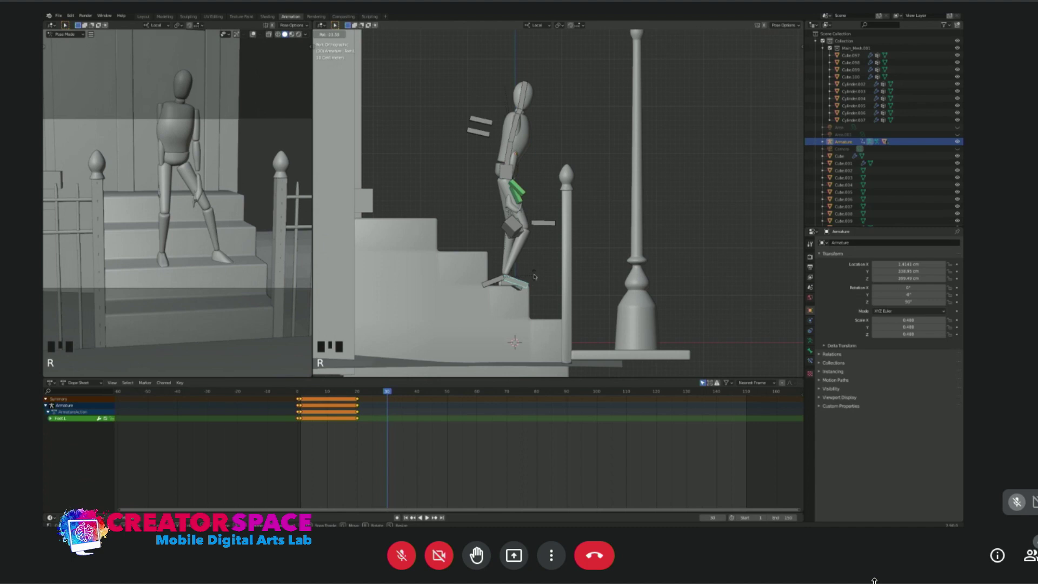
pyautogui.click(534, 276)
pyautogui.click(523, 285)
pyautogui.press('r')
pyautogui.click(526, 289)
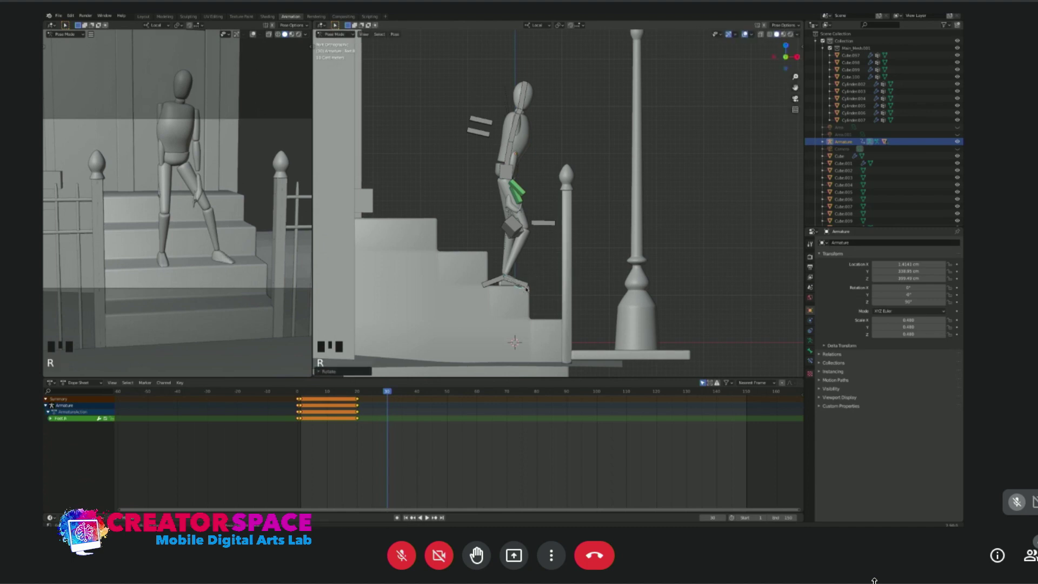
# Move the left arm control out beside the hip and rotate it so the arm hangs down.
pyautogui.press('KP_3')
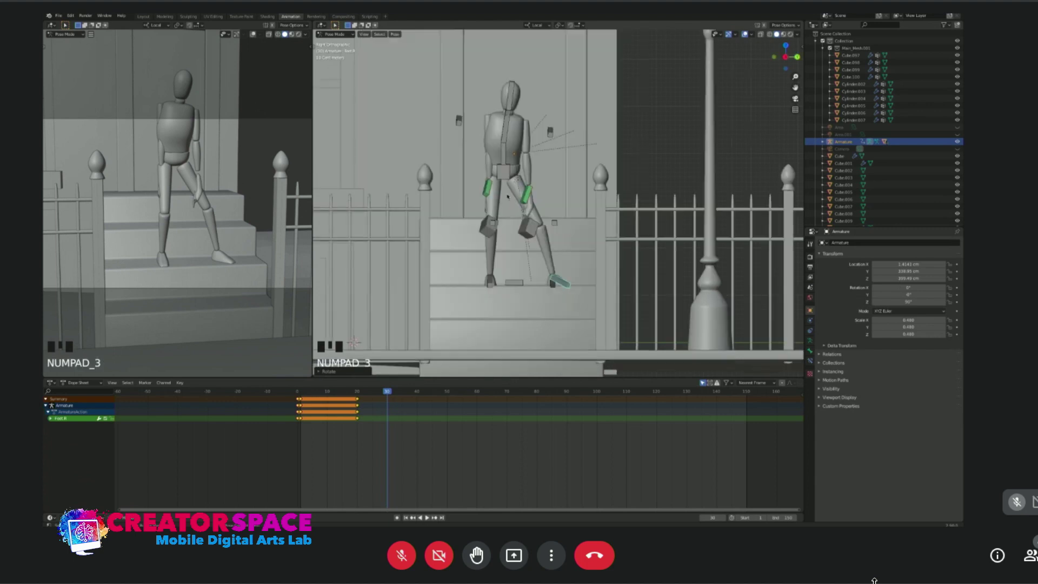
pyautogui.click(486, 226)
pyautogui.press('g')
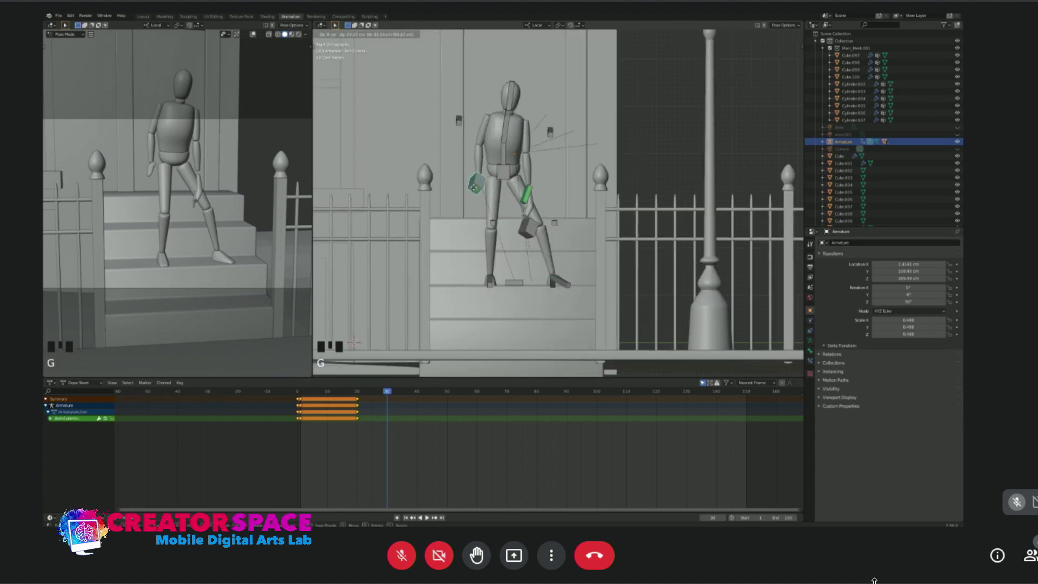
pyautogui.click(479, 186)
pyautogui.press('r')
pyautogui.click(506, 161)
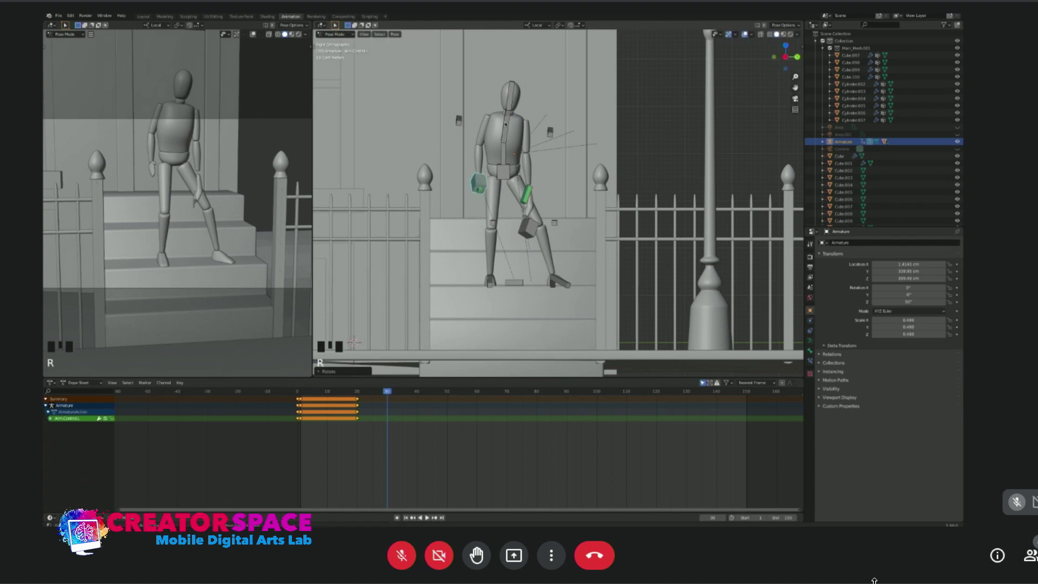
# Try rotating the Head and Upper Body bones freehand to straighten the torso.
pyautogui.click(507, 106)
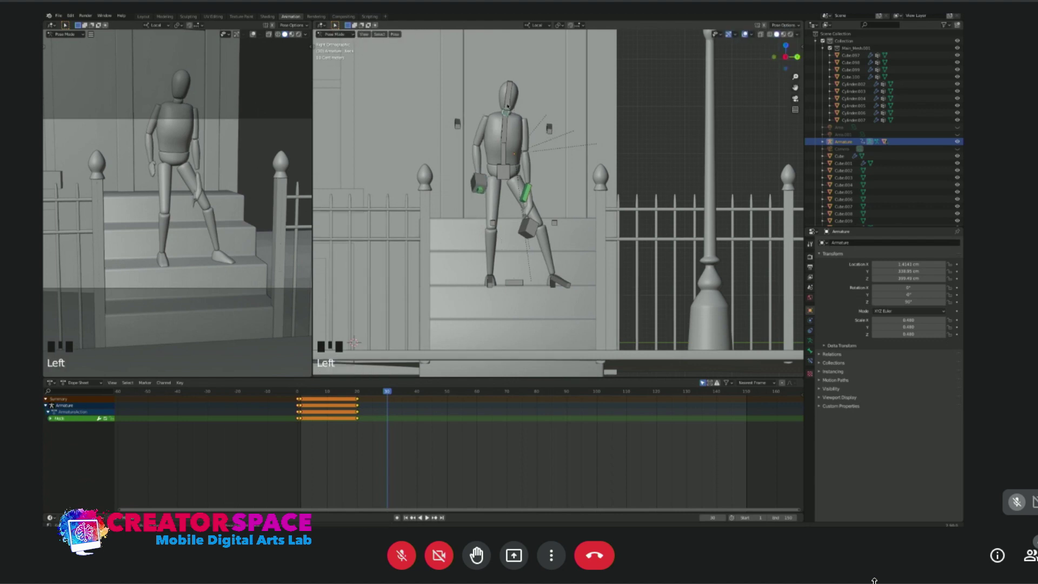
pyautogui.click(508, 94)
pyautogui.press('r')
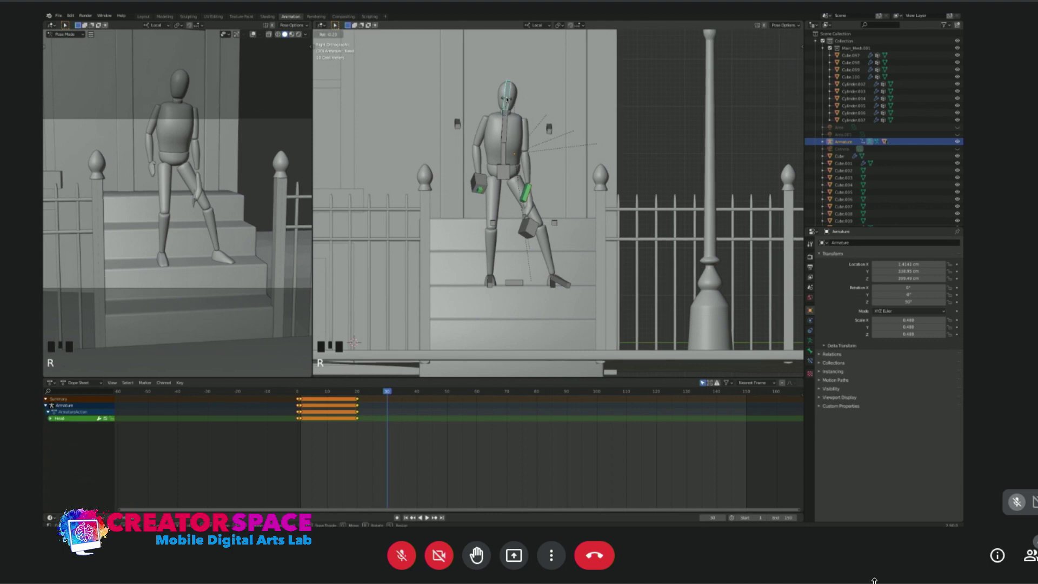
pyautogui.rightClick(506, 103)
pyautogui.click(502, 132)
pyautogui.press('r')
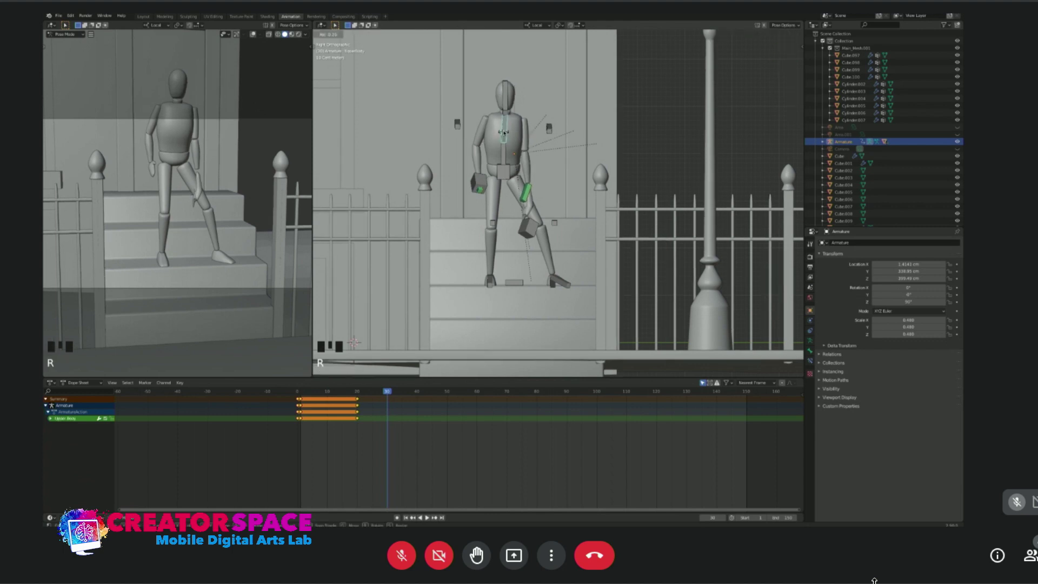
pyautogui.click(503, 132)
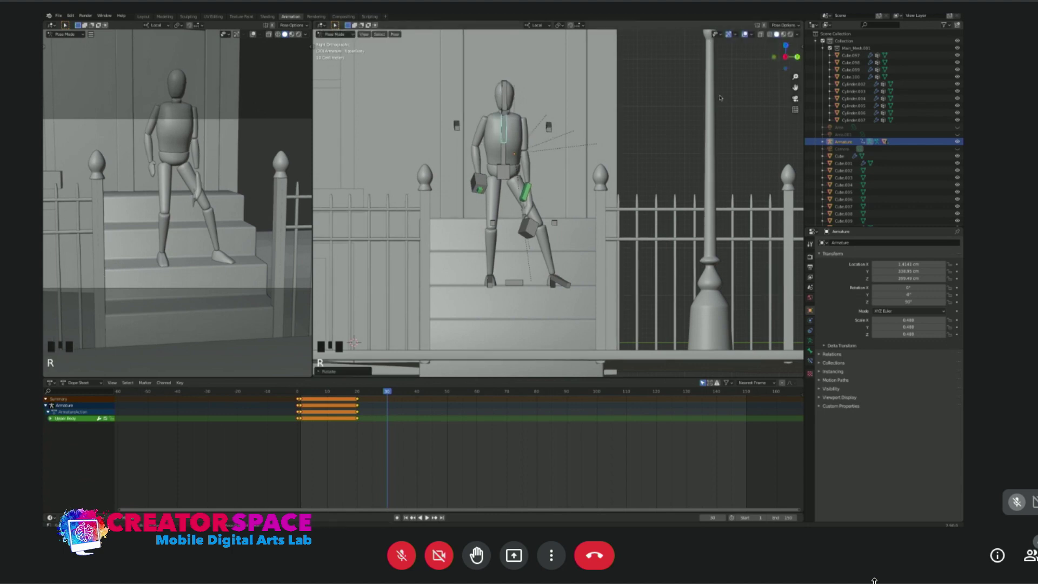
# Show the bone transform values and reset the Upper Body rotation to W 1, X 0, Y 0, Z 0.
pyautogui.press('n')
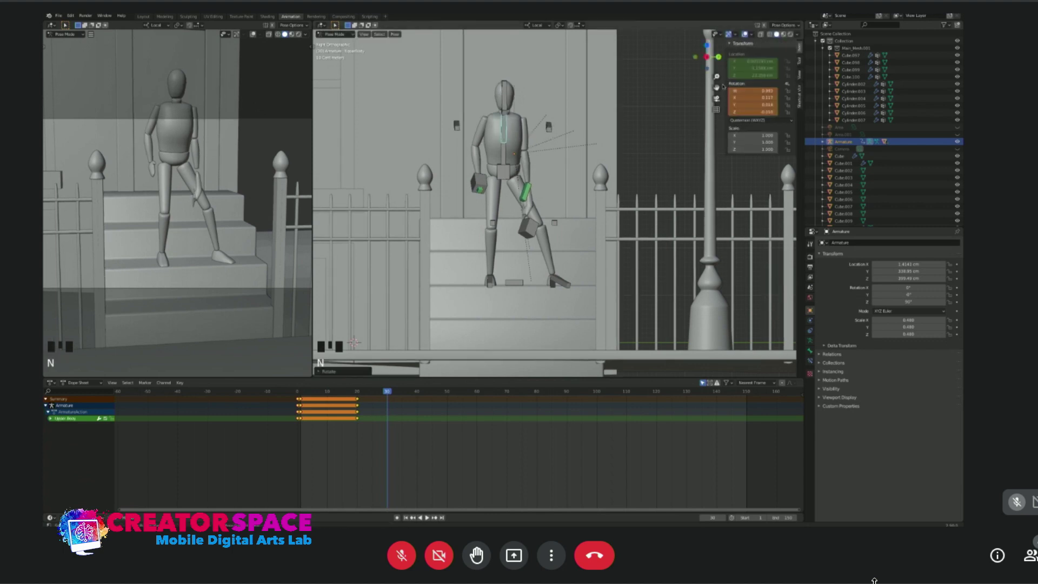
pyautogui.click(763, 97)
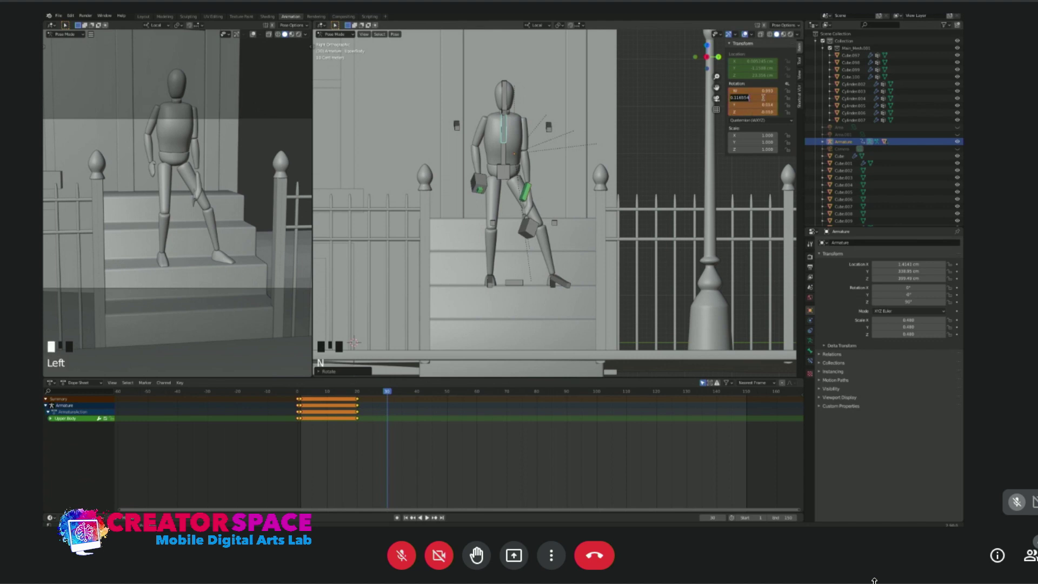
pyautogui.write('0')
pyautogui.click(763, 104)
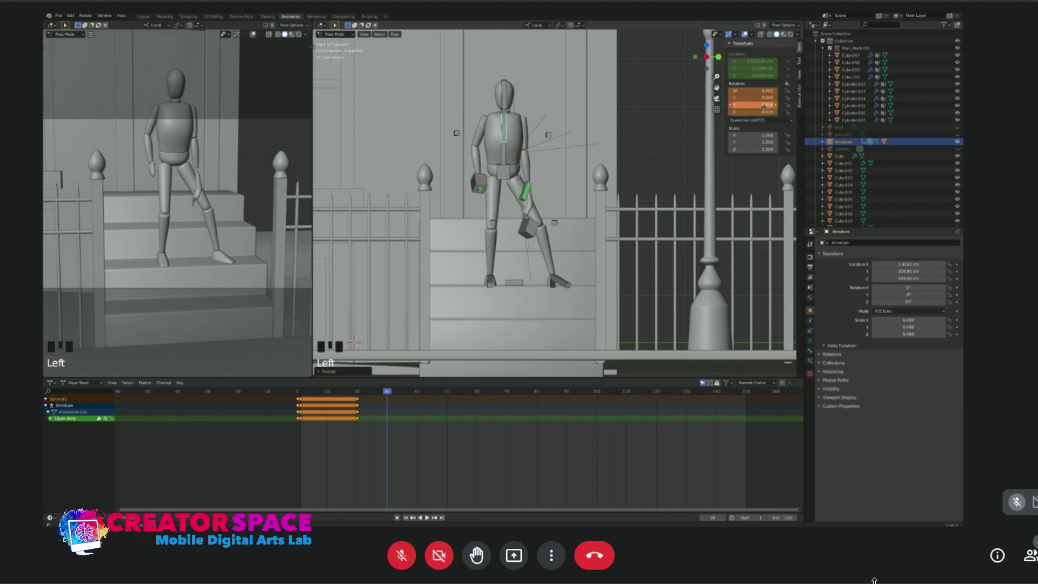
pyautogui.doubleClick(763, 105)
pyautogui.write('0')
pyautogui.click(765, 112)
pyautogui.doubleClick(765, 112)
pyautogui.write('0')
pyautogui.click(770, 91)
pyautogui.doubleClick(770, 91)
pyautogui.write('1')
pyautogui.click(606, 161)
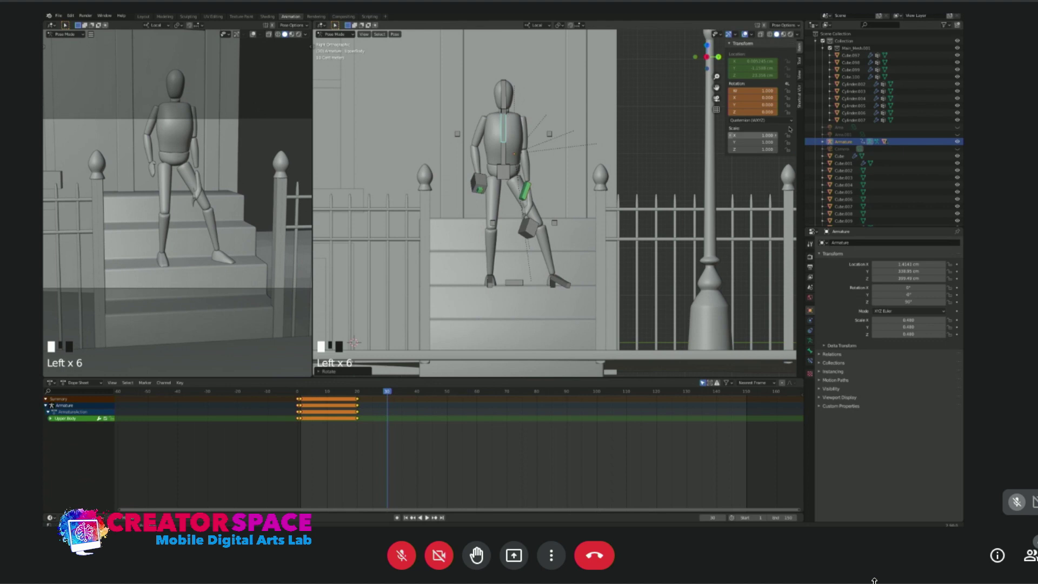
# Reset the Neck bone's X, Y and Z rotation values to 0.
pyautogui.click(504, 112)
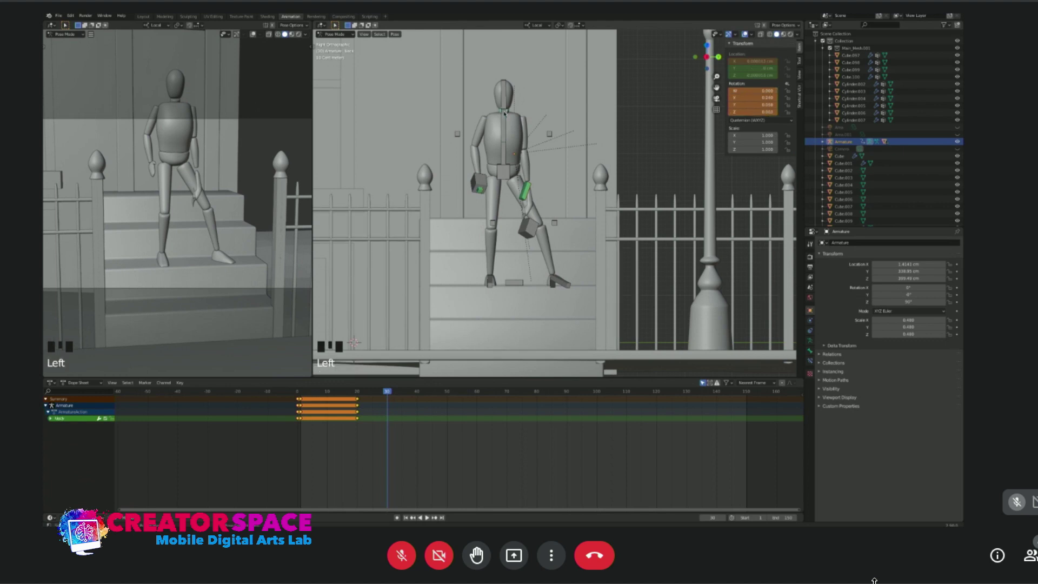
pyautogui.doubleClick(767, 91)
pyautogui.doubleClick(764, 97)
pyautogui.write('0')
pyautogui.doubleClick(762, 105)
pyautogui.write('0')
pyautogui.doubleClick(767, 112)
pyautogui.write('00')
# Reset the Head bone's rotation to W 1, X 0, Y 0, Z 0.
pyautogui.click(503, 90)
pyautogui.press('r')
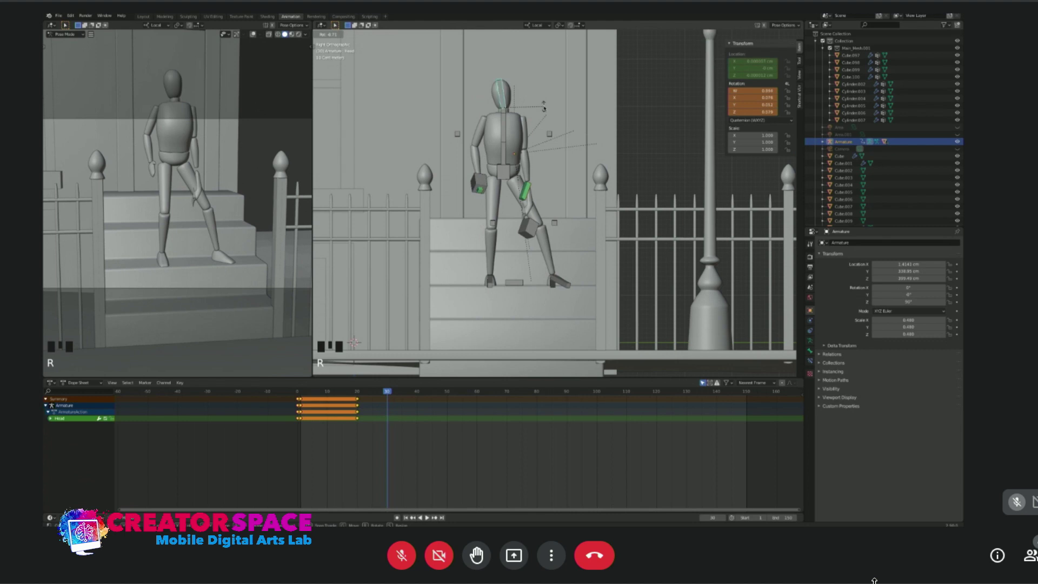
pyautogui.click(544, 108)
pyautogui.doubleClick(761, 90)
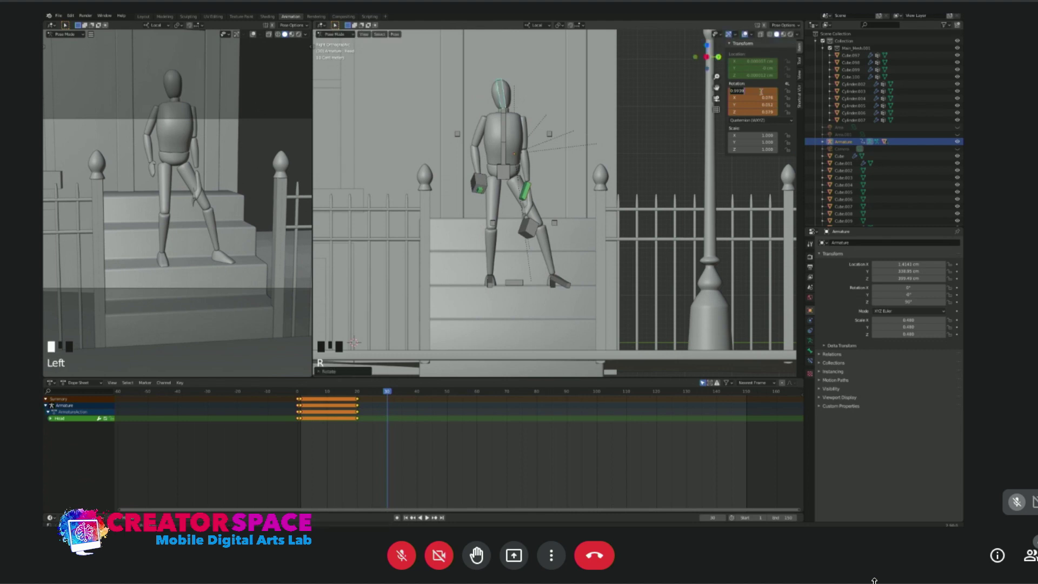
pyautogui.write('1')
pyautogui.press('Return')
pyautogui.doubleClick(766, 98)
pyautogui.write('0')
pyautogui.doubleClick(767, 105)
pyautogui.write('0')
pyautogui.doubleClick(767, 111)
pyautogui.write('0')
pyautogui.press('Return')
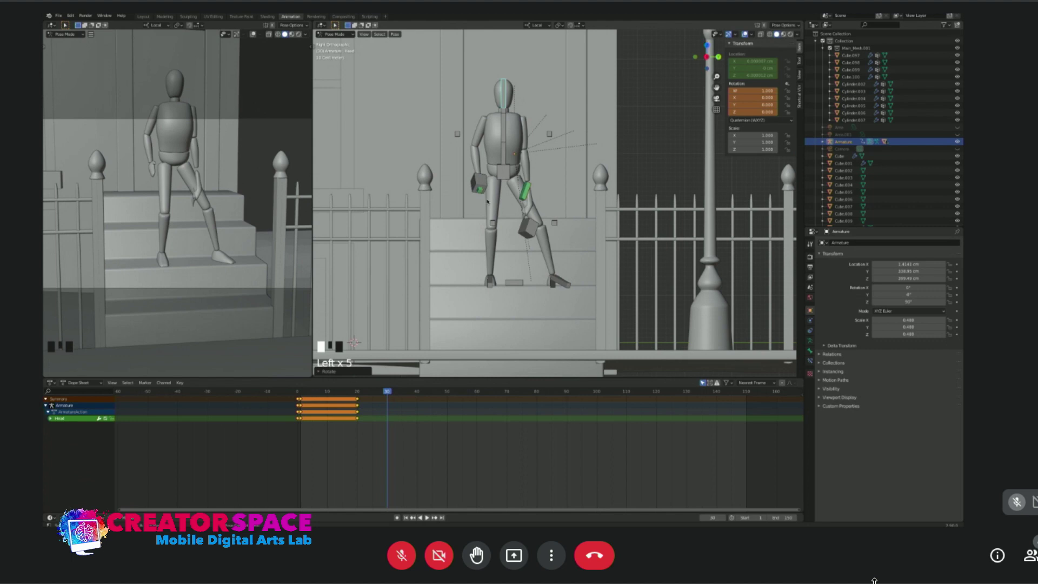
# Move the right arm control up and out beside the right hip to match the other arm.
pyautogui.click(524, 191)
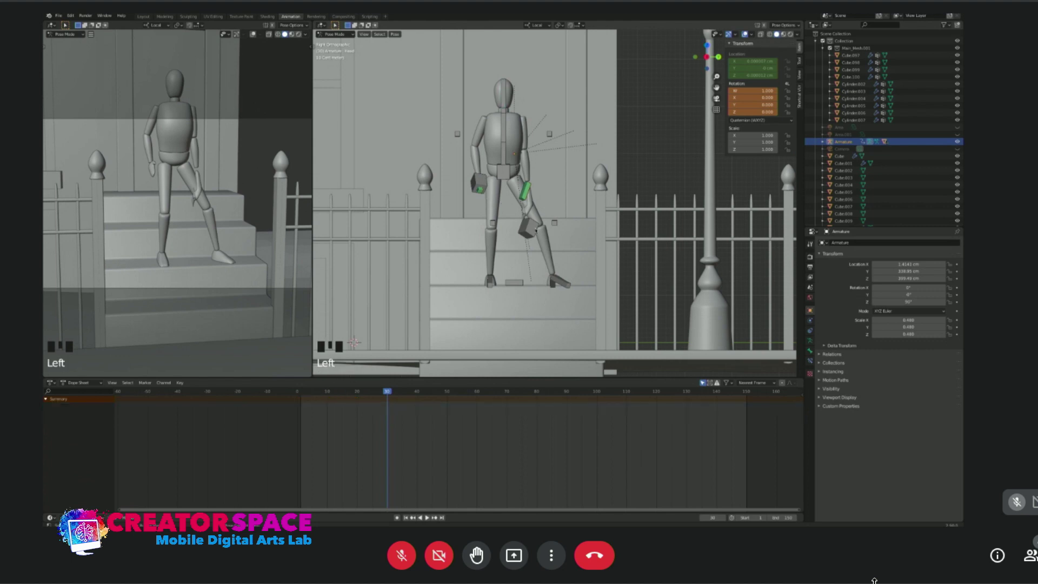
pyautogui.press('g')
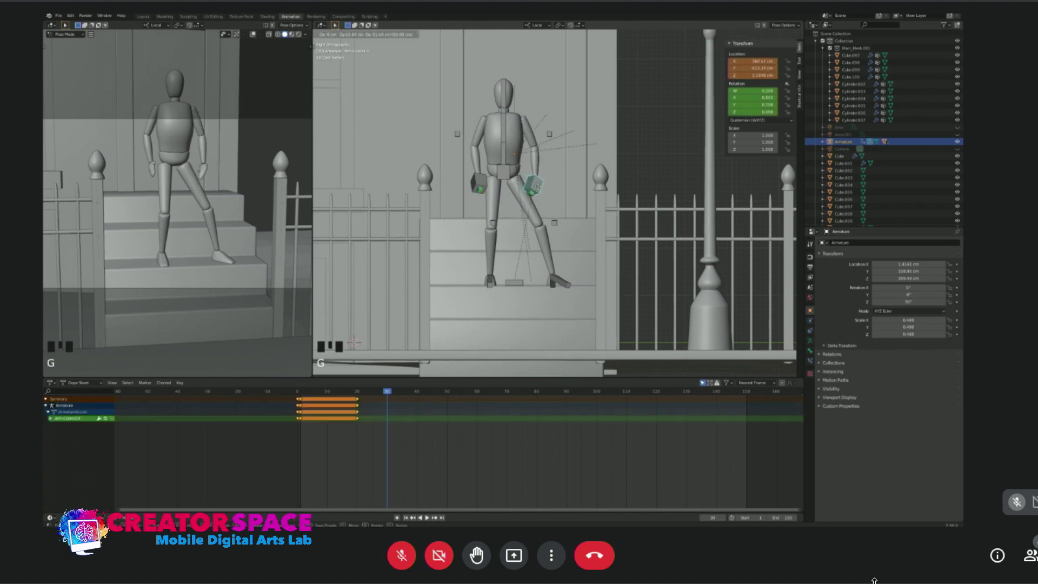
pyautogui.click(538, 231)
# Bring the right leg control inward beneath the hips and rotate the right foot level with the step.
pyautogui.click(552, 285)
pyautogui.press('g')
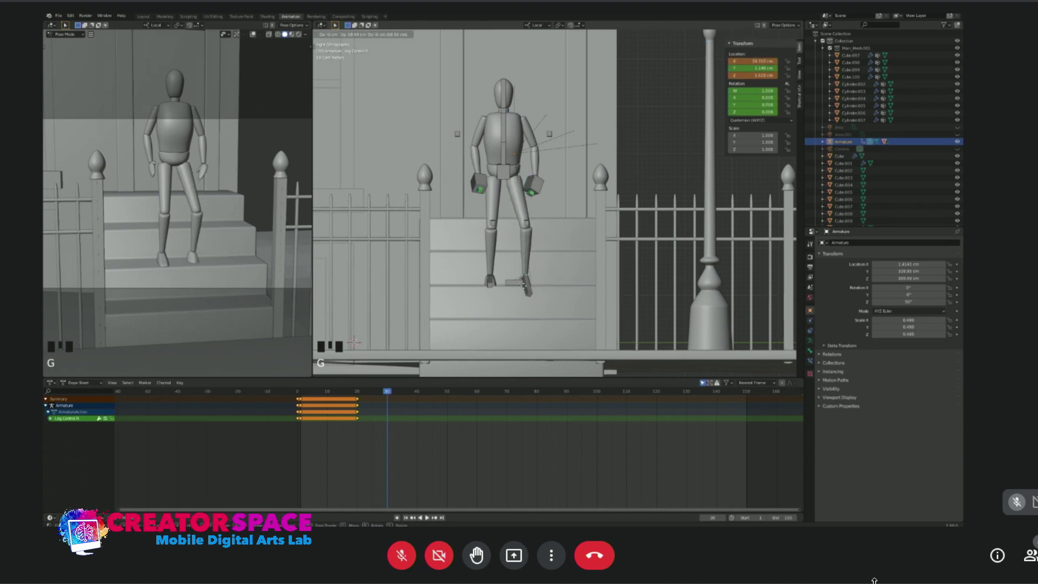
pyautogui.click(528, 297)
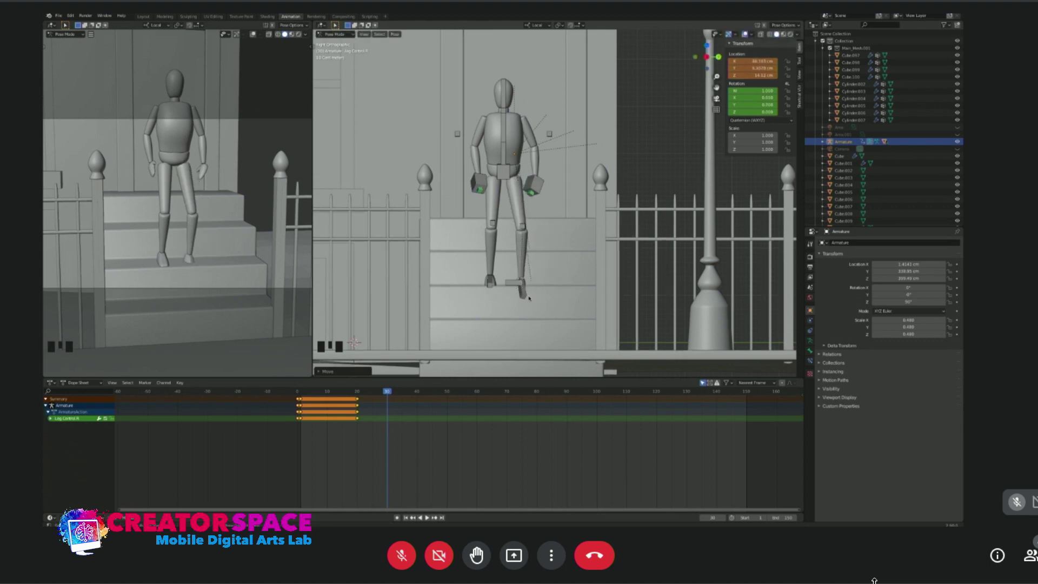
pyautogui.press('KP_3')
pyautogui.press('KP_1')
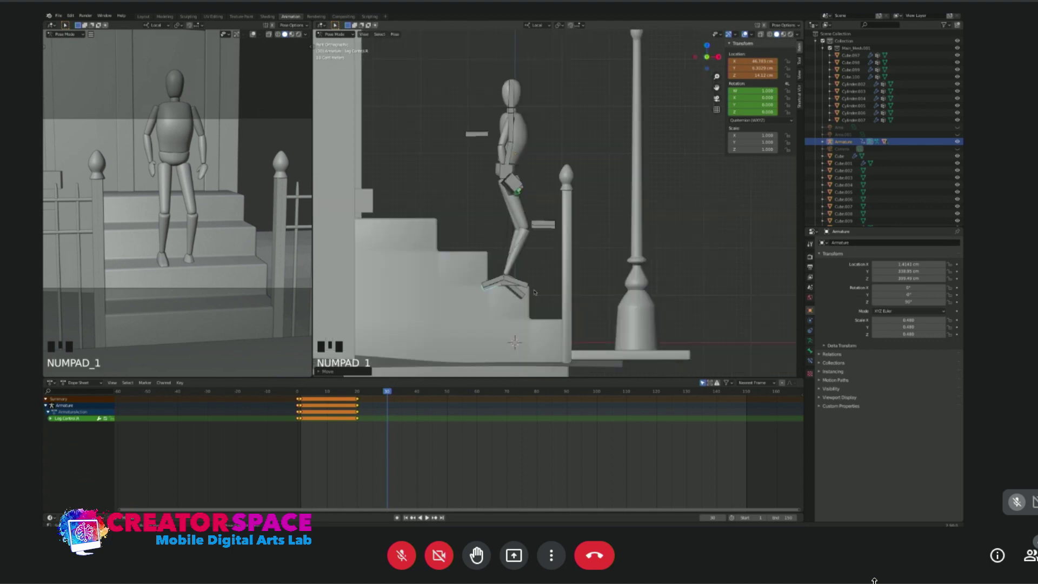
pyautogui.click(520, 297)
pyautogui.press('r')
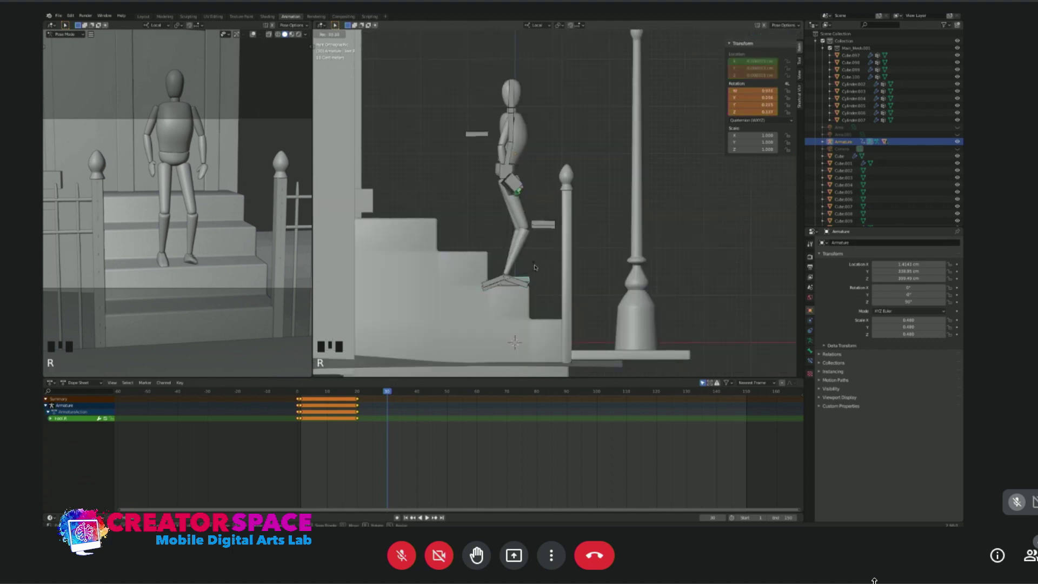
pyautogui.click(534, 273)
# Move the right knee control in the view facing the steps to line the knee up with the leg.
pyautogui.press('KP_3')
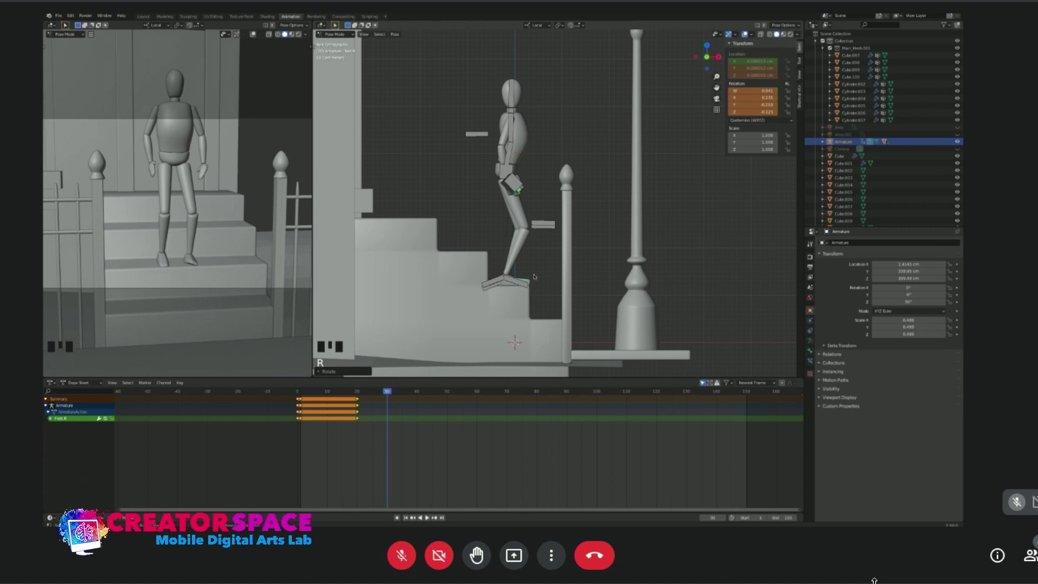
pyautogui.click(519, 226)
pyautogui.press('g')
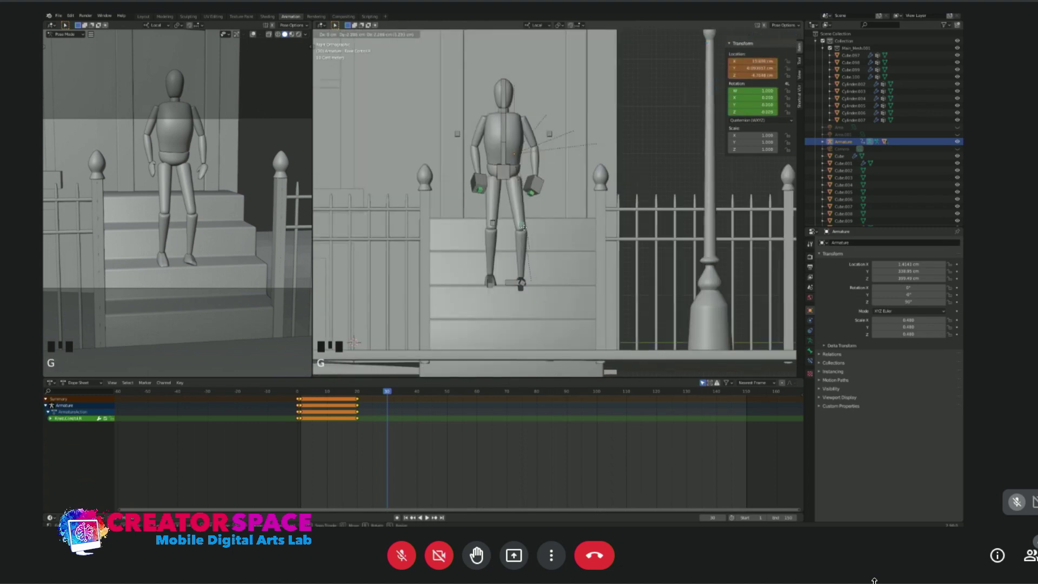
pyautogui.click(520, 276)
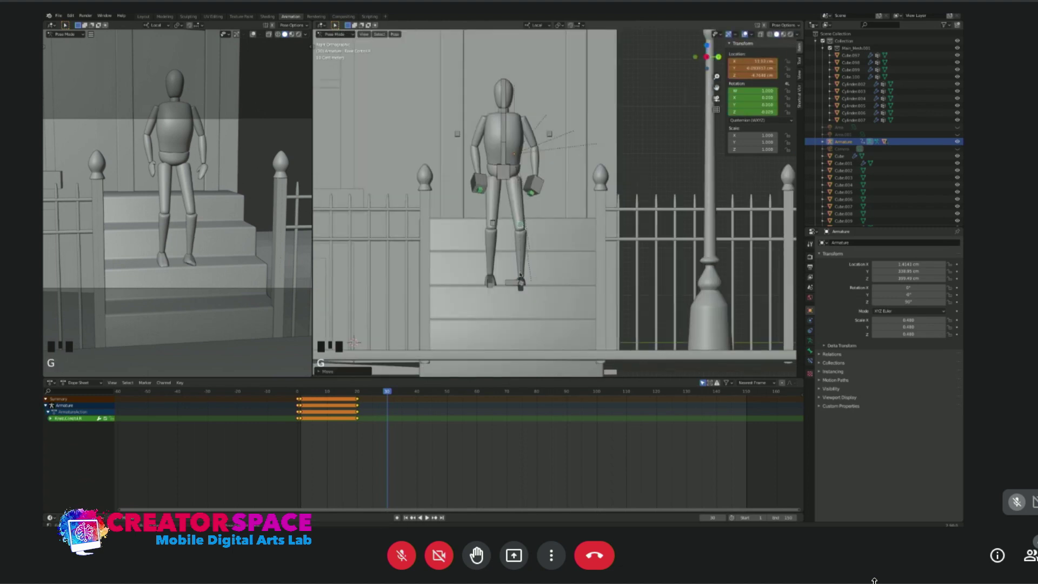
# Move the right leg control outward to widen the stance and tilt it with a free rotation.
pyautogui.click(513, 282)
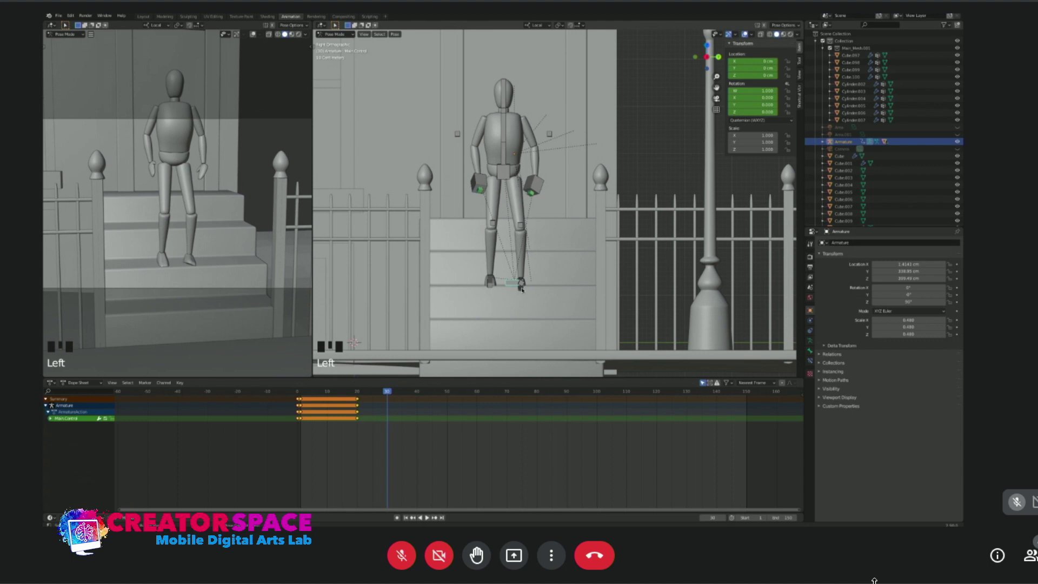
pyautogui.click(520, 289)
pyautogui.press('g')
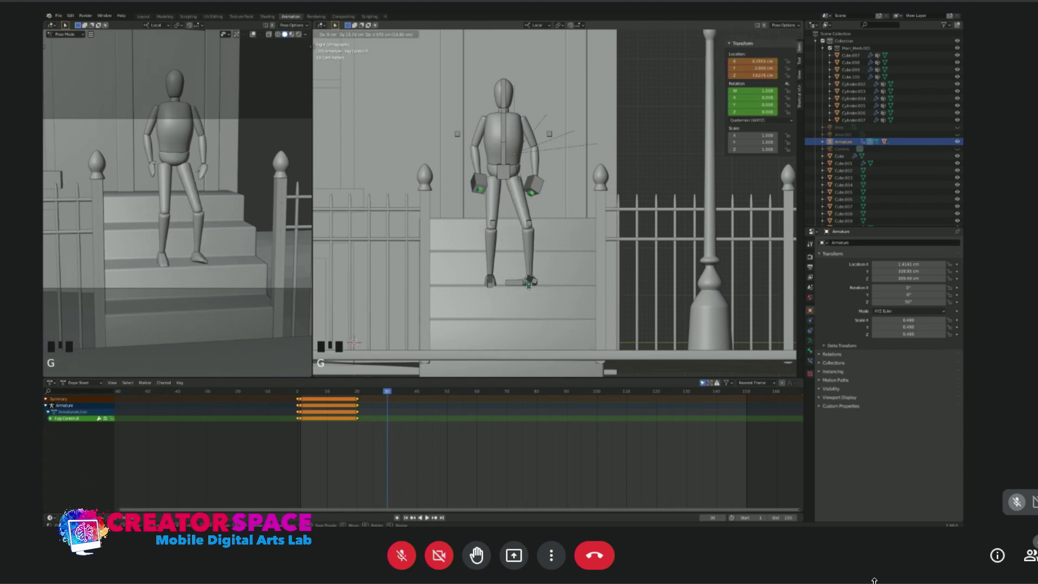
pyautogui.click(536, 283)
pyautogui.press('r')
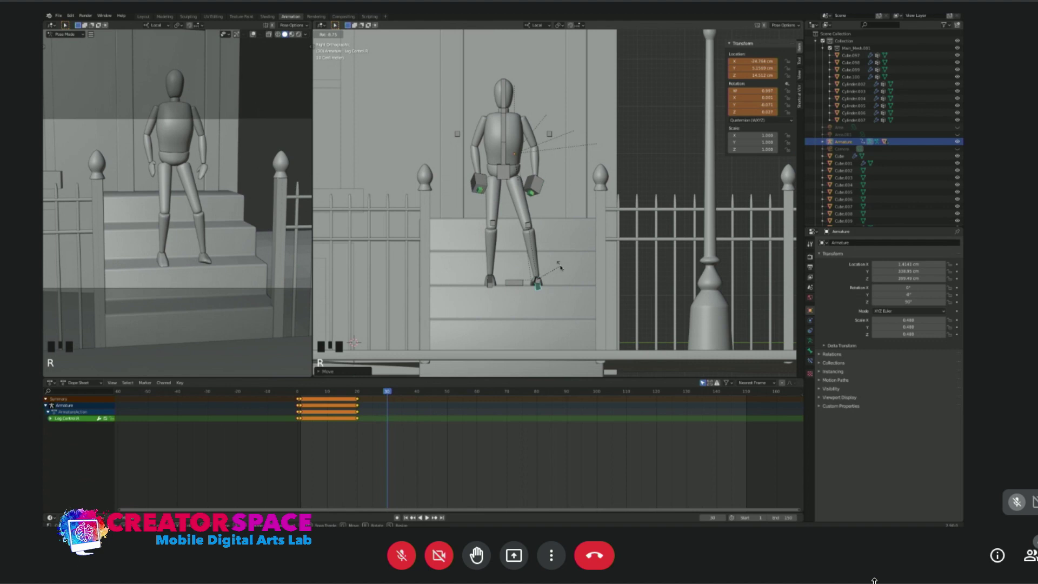
pyautogui.click(560, 266)
# Reset the right leg control's rotation to W 1, X 0, Y 0, Z 0.
pyautogui.doubleClick(764, 89)
pyautogui.write('1')
pyautogui.click(766, 97)
pyautogui.write('0')
pyautogui.doubleClick(766, 105)
pyautogui.write('0')
pyautogui.click(767, 111)
pyautogui.write('0')
pyautogui.press('Return')
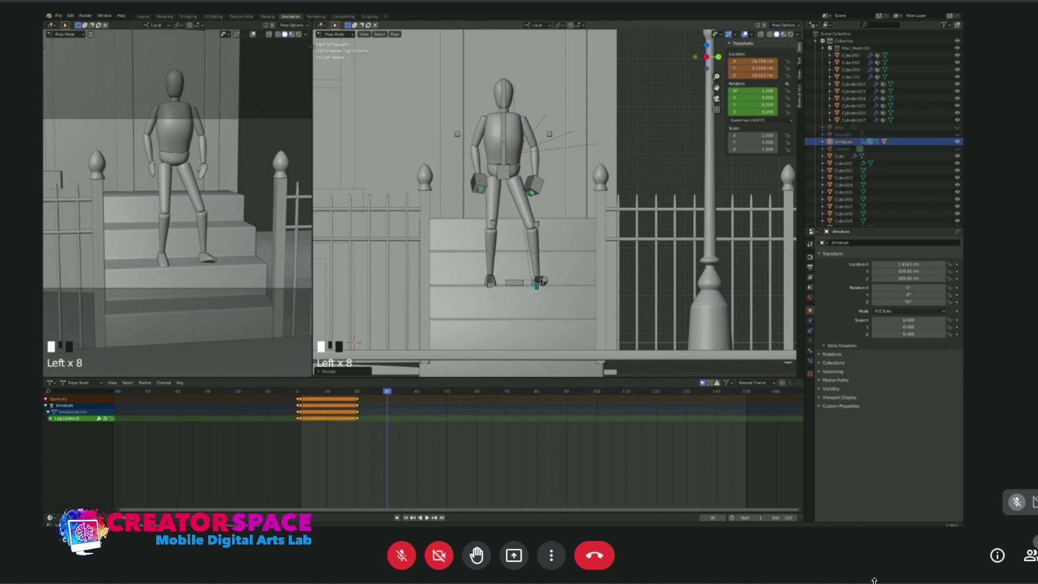
# Set the right foot bone's rotation to W 1, X 0, Y 0, Z 0.
pyautogui.click(541, 281)
pyautogui.doubleClick(768, 91)
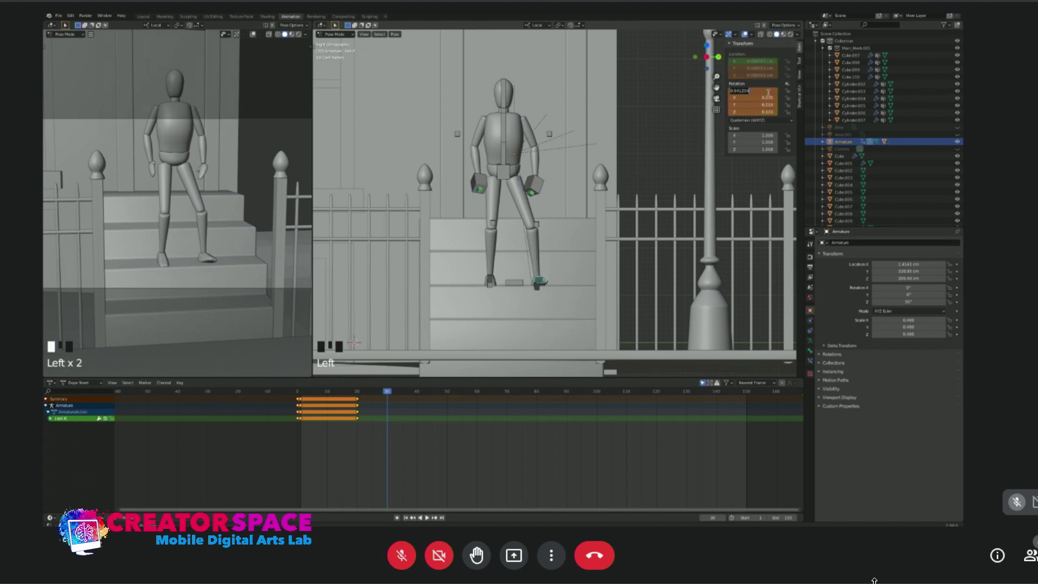
pyautogui.write('1')
pyautogui.doubleClick(764, 98)
pyautogui.write('0')
pyautogui.click(768, 105)
pyautogui.doubleClick(769, 105)
pyautogui.write('0')
pyautogui.click(769, 112)
pyautogui.doubleClick(769, 111)
pyautogui.write('0')
pyautogui.click(582, 232)
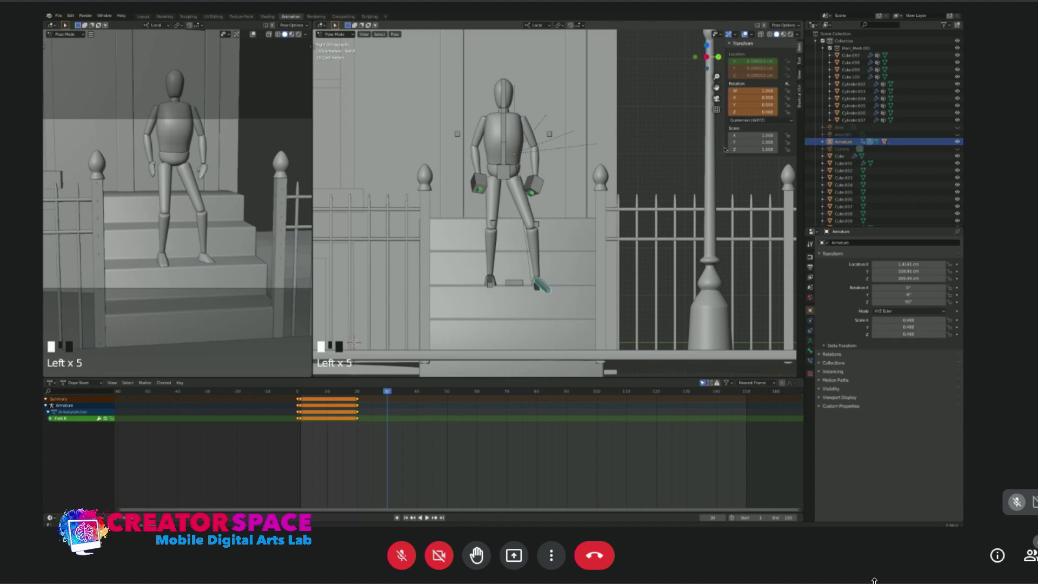
# Move the right knee control so the knee lines up between the hip and the widened foot.
pyautogui.click(537, 224)
pyautogui.press('g')
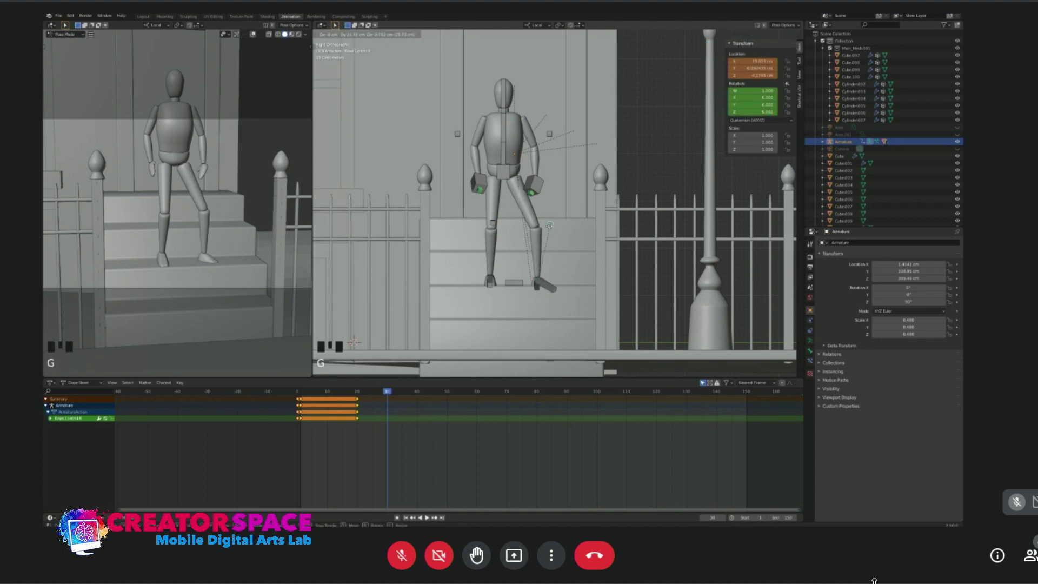
pyautogui.click(533, 227)
# Shift the hip control sideways so the body is centred between the two feet.
pyautogui.click(502, 171)
pyautogui.press('g')
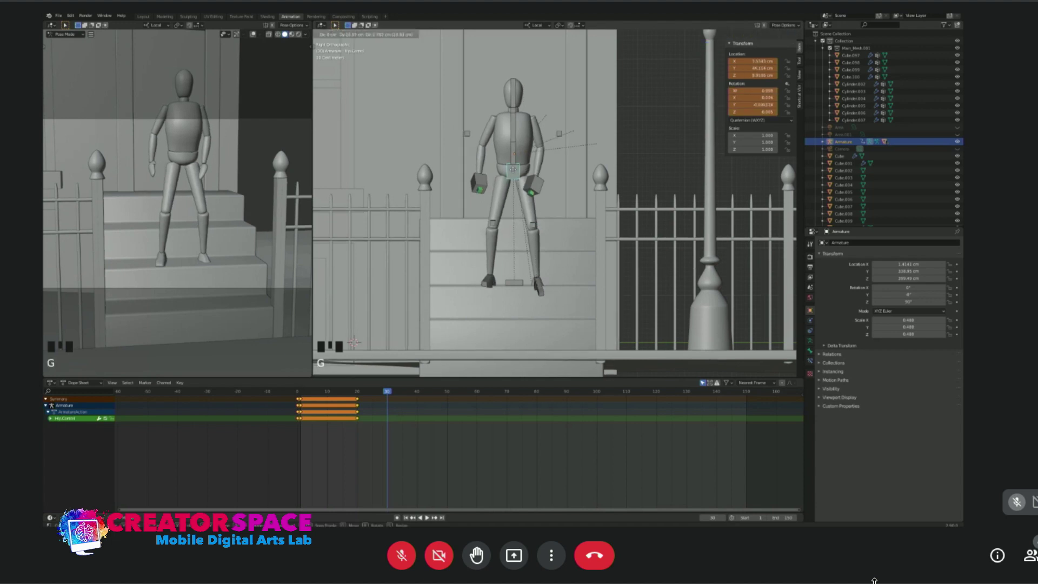
pyautogui.click(512, 170)
# Reset the hip control's rotation to W 1, X 0, Y 0, Z 0.
pyautogui.click(764, 88)
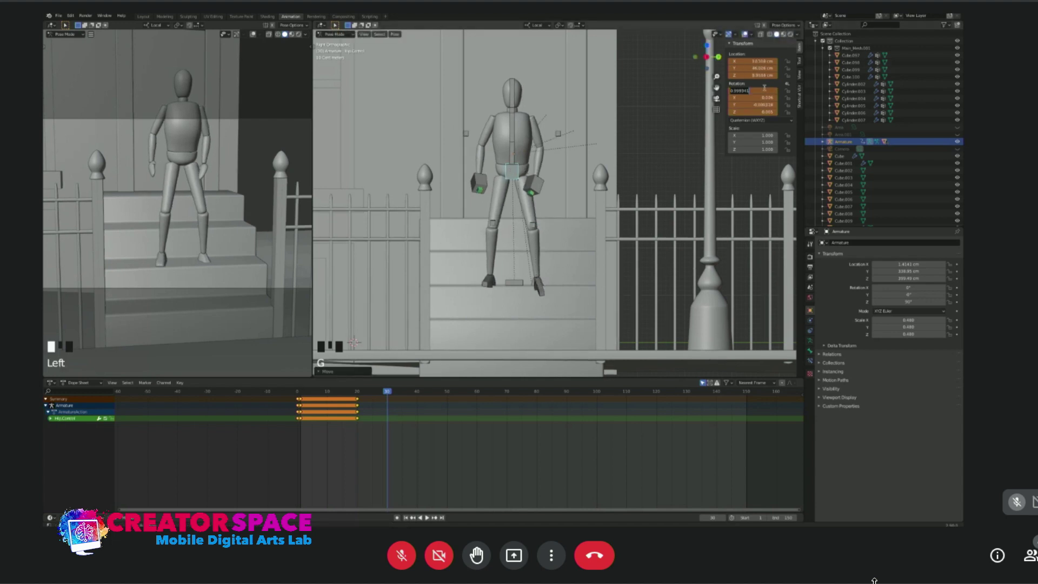
pyautogui.write('1')
pyautogui.doubleClick(765, 98)
pyautogui.write('0')
pyautogui.click(765, 111)
pyautogui.click(765, 107)
pyautogui.write('0')
pyautogui.click(762, 111)
pyautogui.click(763, 111)
pyautogui.write('0')
pyautogui.press('Return')
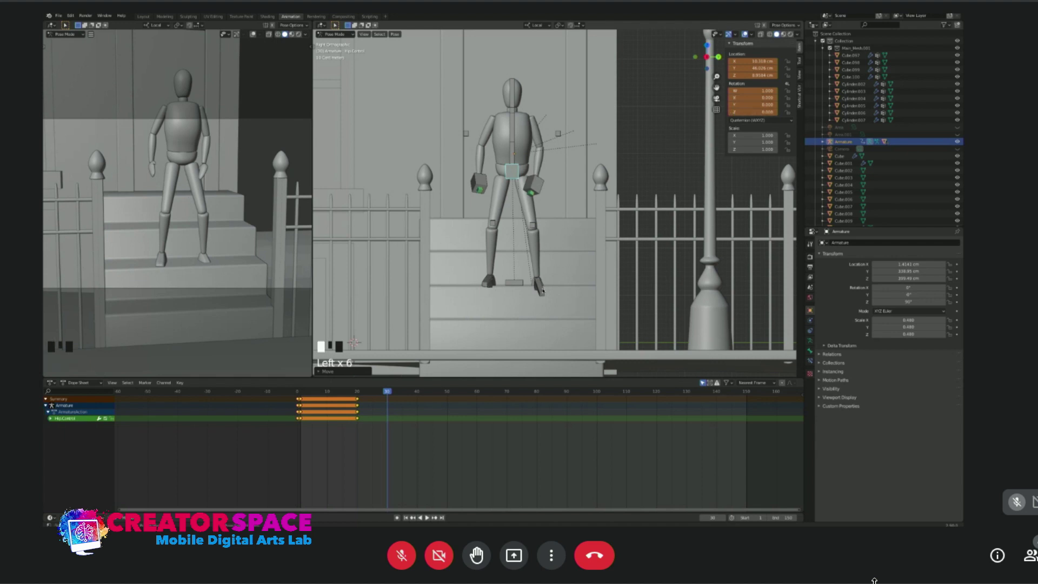
# Set the right foot bone's X, Y and Z location to 0.
pyautogui.click(542, 290)
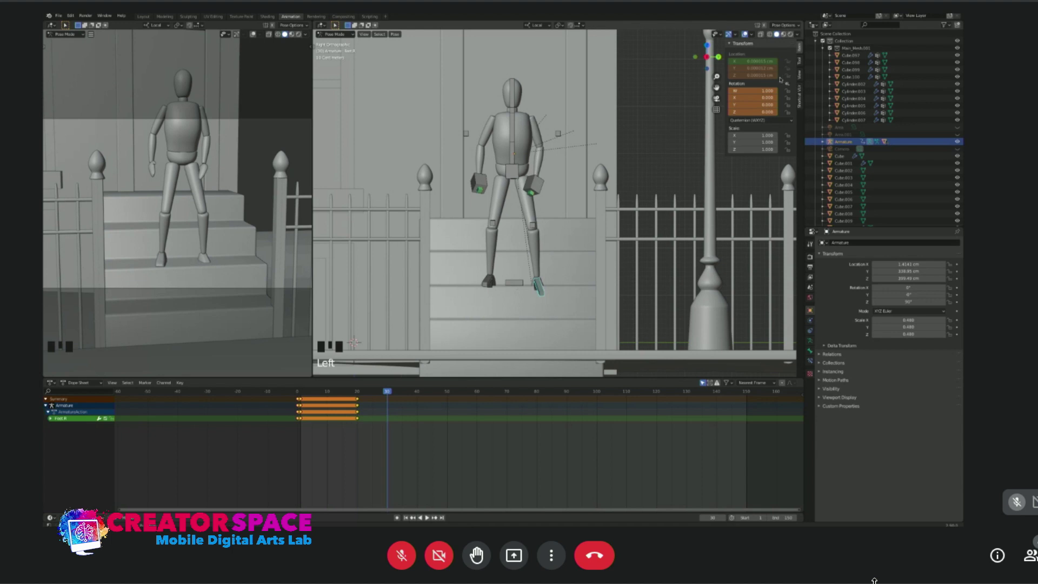
pyautogui.click(765, 61)
pyautogui.write('0')
pyautogui.doubleClick(765, 68)
pyautogui.write('0')
pyautogui.doubleClick(766, 76)
pyautogui.write('0')
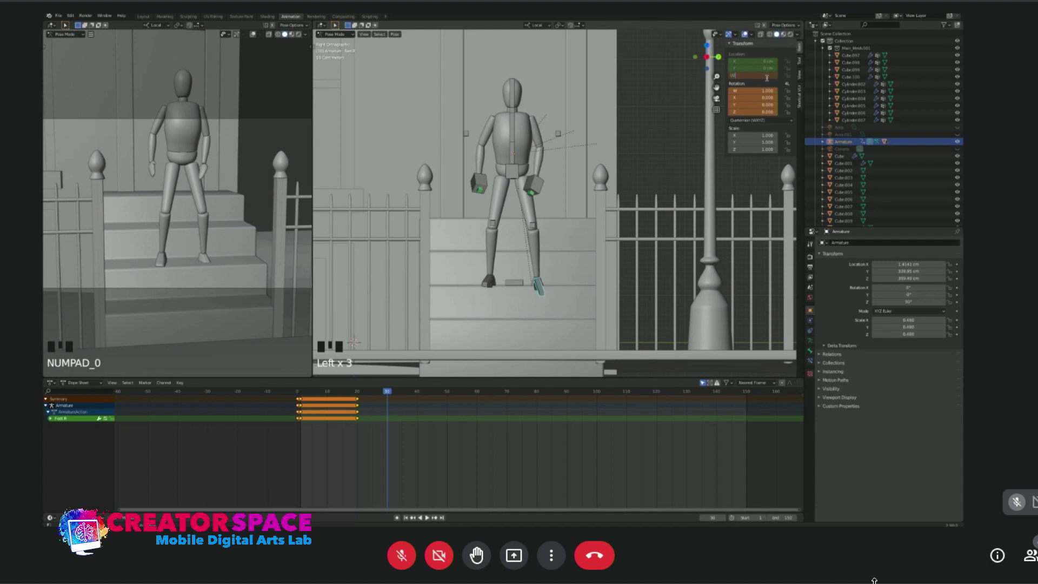
pyautogui.press('Return')
# Reposition the right leg control on the step in the view facing the stairs.
pyautogui.click(534, 287)
pyautogui.press('g')
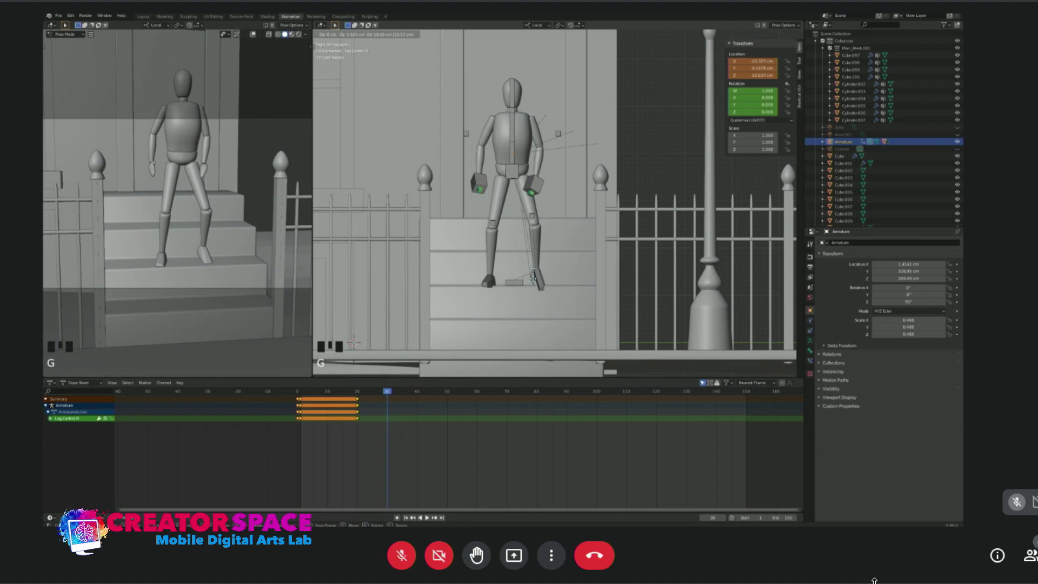
pyautogui.click(506, 275)
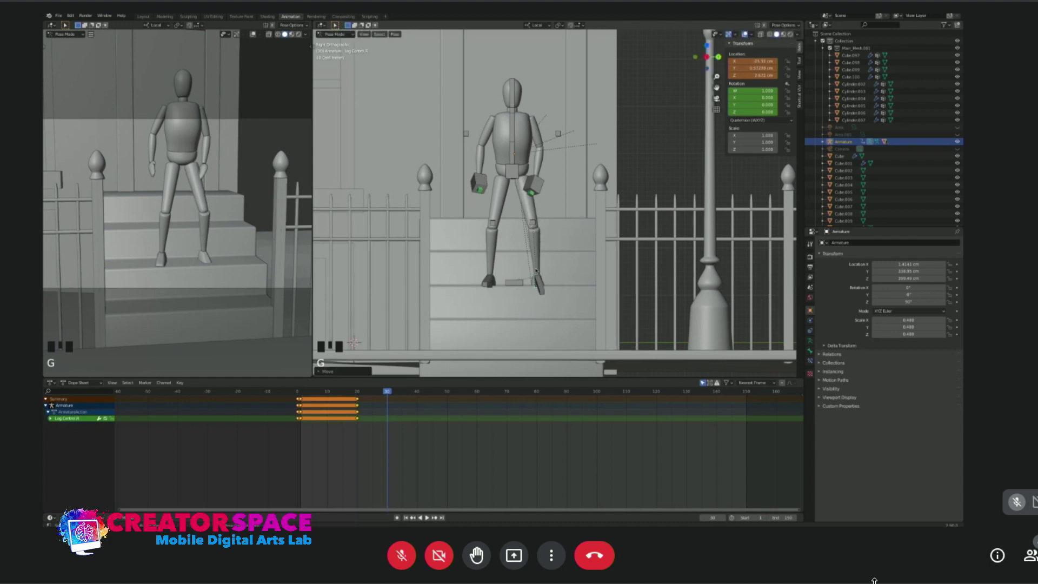
# Raise the hip control to straighten both legs into a standing pose.
pyautogui.click(512, 170)
pyautogui.press('g')
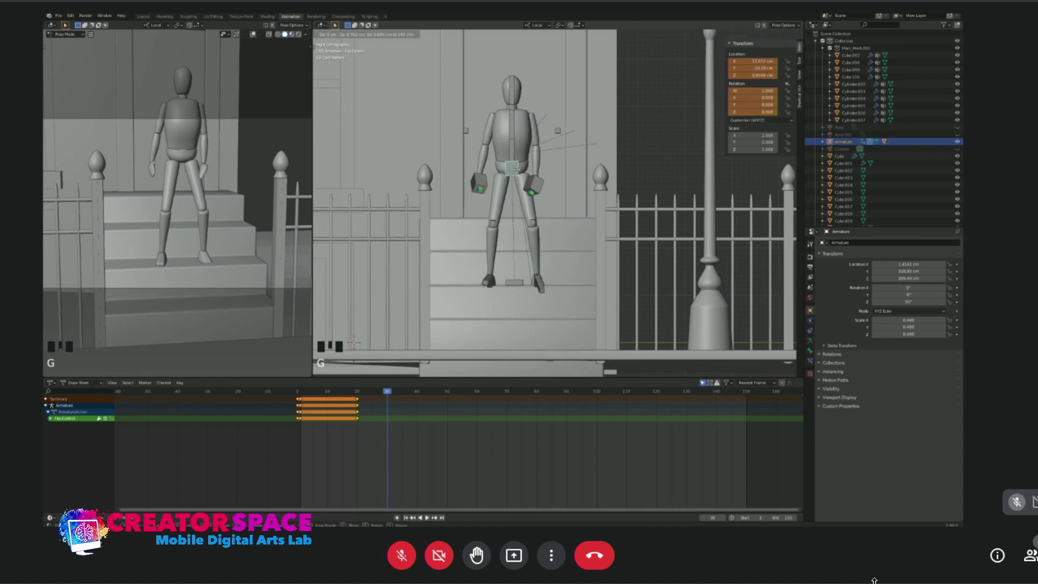
pyautogui.click(519, 165)
# Set the left leg control's X, Y and Z location to 0.
pyautogui.click(490, 282)
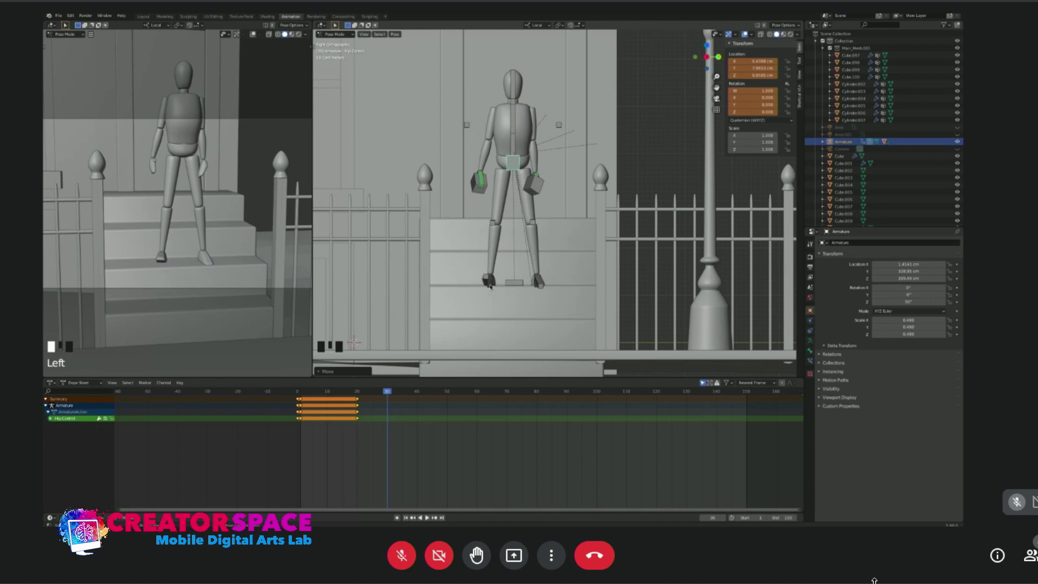
pyautogui.doubleClick(764, 60)
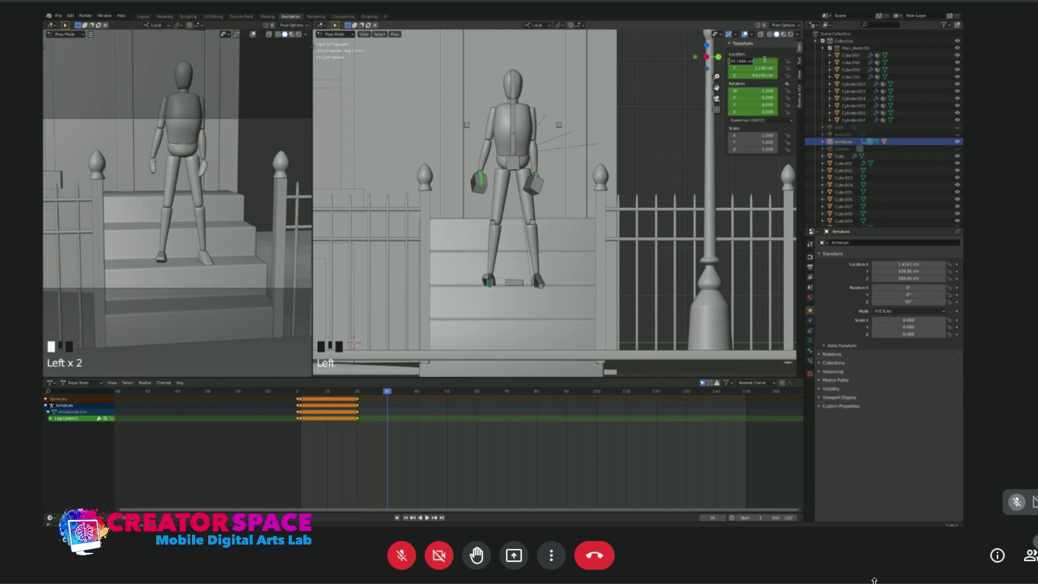
pyautogui.write('0')
pyautogui.doubleClick(759, 68)
pyautogui.write('0')
pyautogui.doubleClick(757, 74)
pyautogui.write('0')
pyautogui.press('Return')
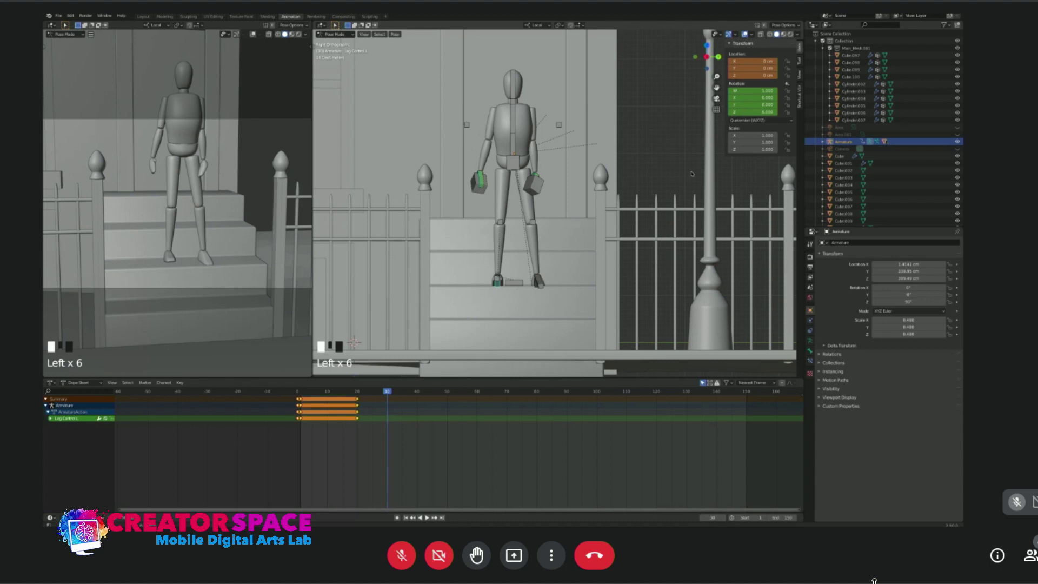
# Set the right leg control's X, Y and Z location to 0 to match the left leg.
pyautogui.click(535, 283)
pyautogui.doubleClick(762, 62)
pyautogui.write('0')
pyautogui.press('Return')
pyautogui.doubleClick(765, 68)
pyautogui.write('0')
pyautogui.press('Return')
pyautogui.doubleClick(763, 76)
pyautogui.write('0')
pyautogui.press('Return')
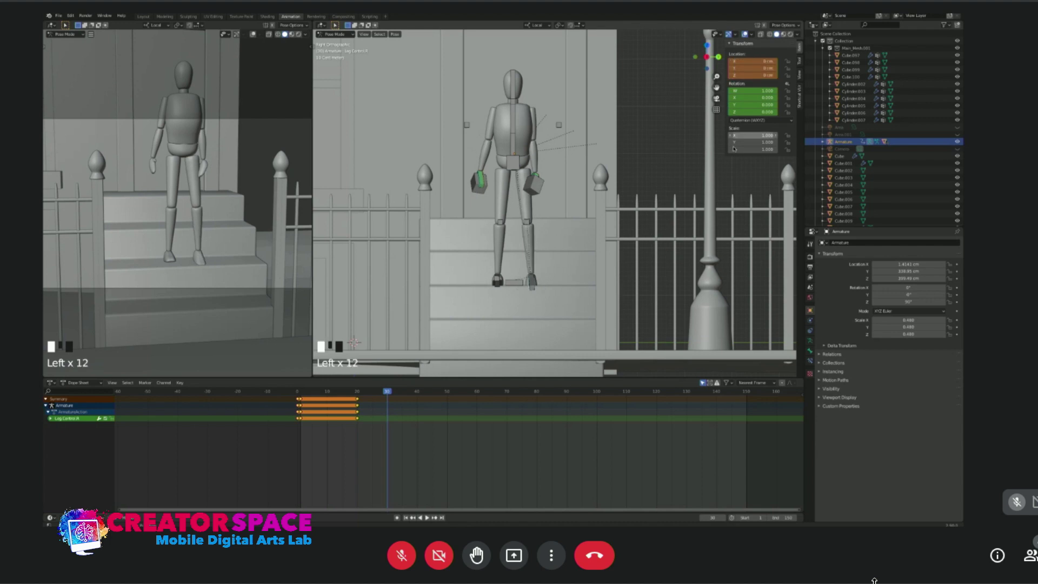
# Clear the user transforms of the right foot bone only.
pyautogui.click(532, 281)
pyautogui.moveTo(532, 282); pyautogui.dragTo(546, 288, button='middle')
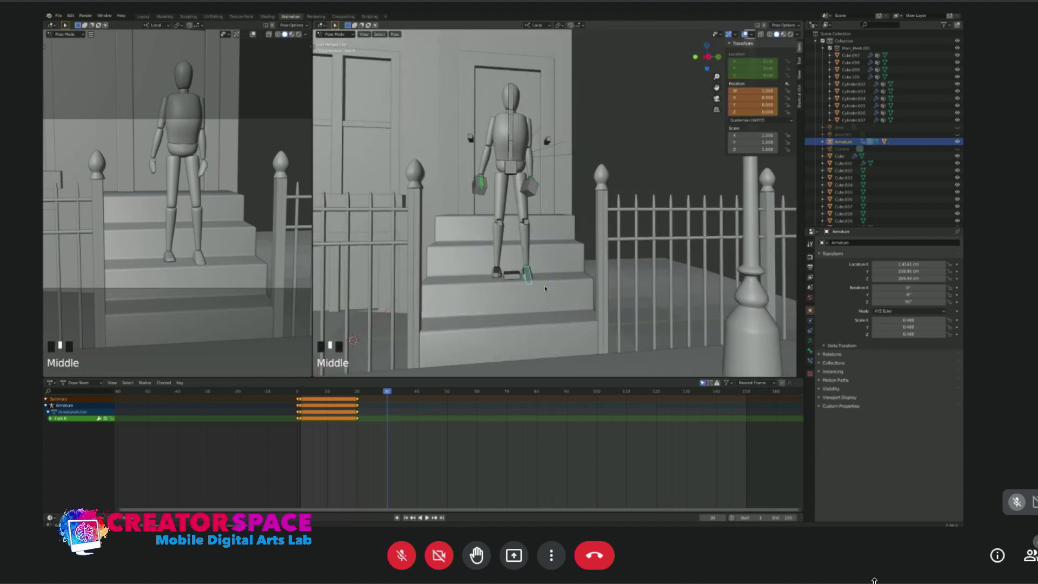
pyautogui.hotkey('ctrl', 'a')
pyautogui.rightClick(526, 275)
pyautogui.rightClick(508, 381)
pyautogui.rightClick(509, 383)
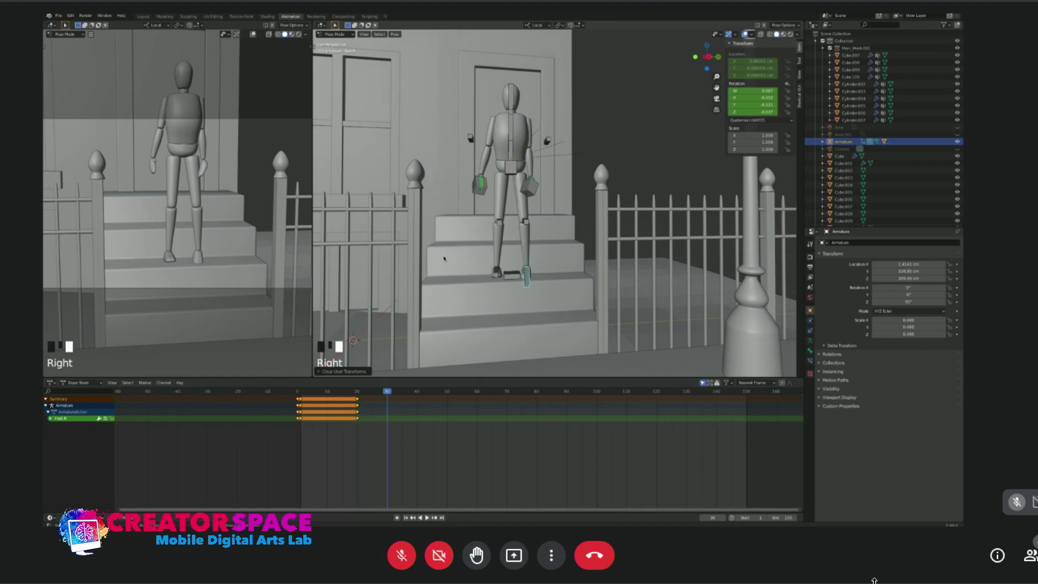
pyautogui.click(356, 372)
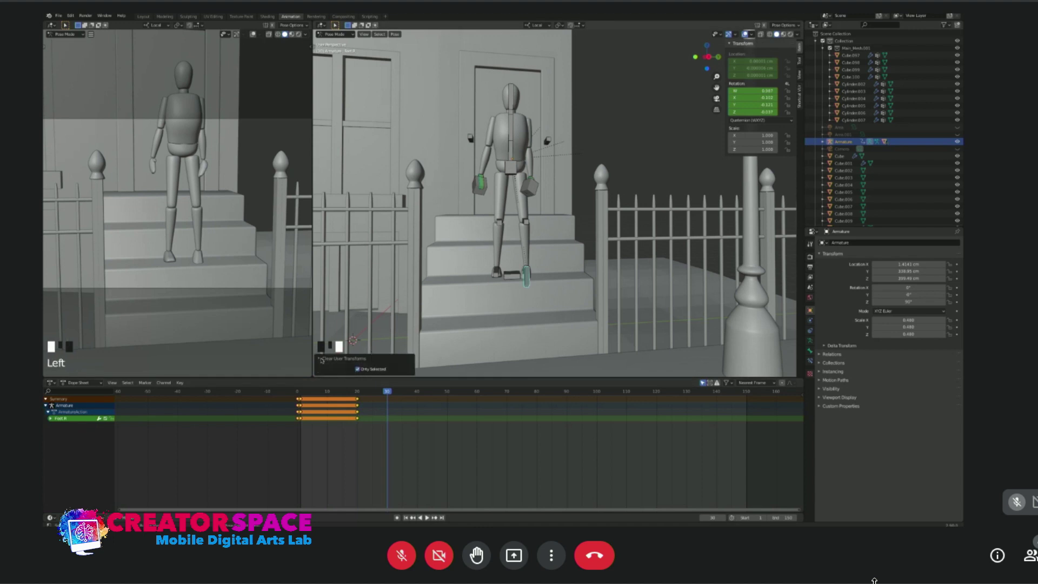
# Open the right foot bone's X, Y and Z location values for editing.
pyautogui.click(516, 281)
pyautogui.click(526, 276)
pyautogui.click(756, 61)
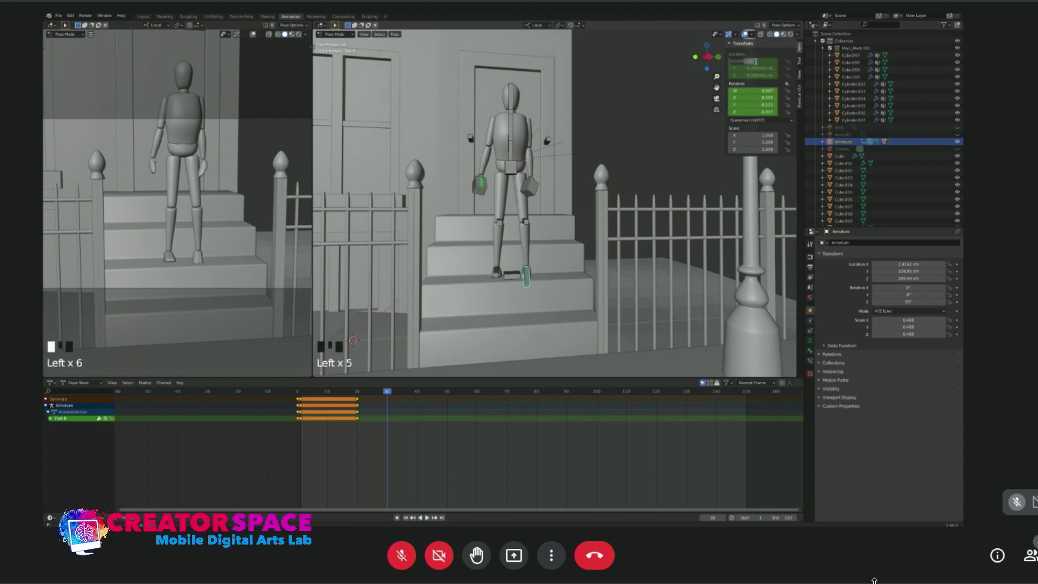
pyautogui.doubleClick(755, 68)
pyautogui.doubleClick(753, 75)
# Lower the hip control slightly above the feet.
pyautogui.click(513, 168)
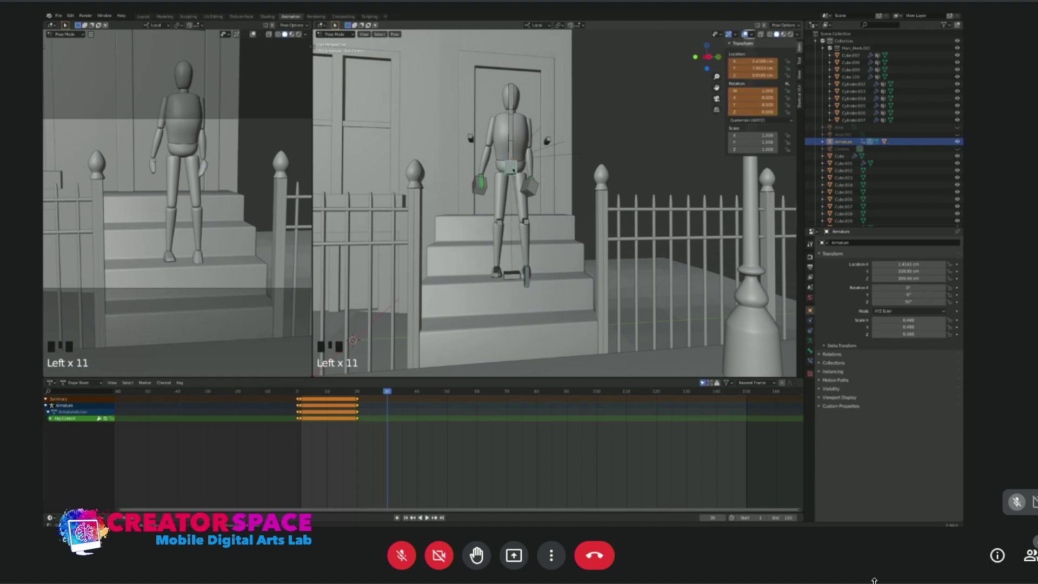
pyautogui.press('g')
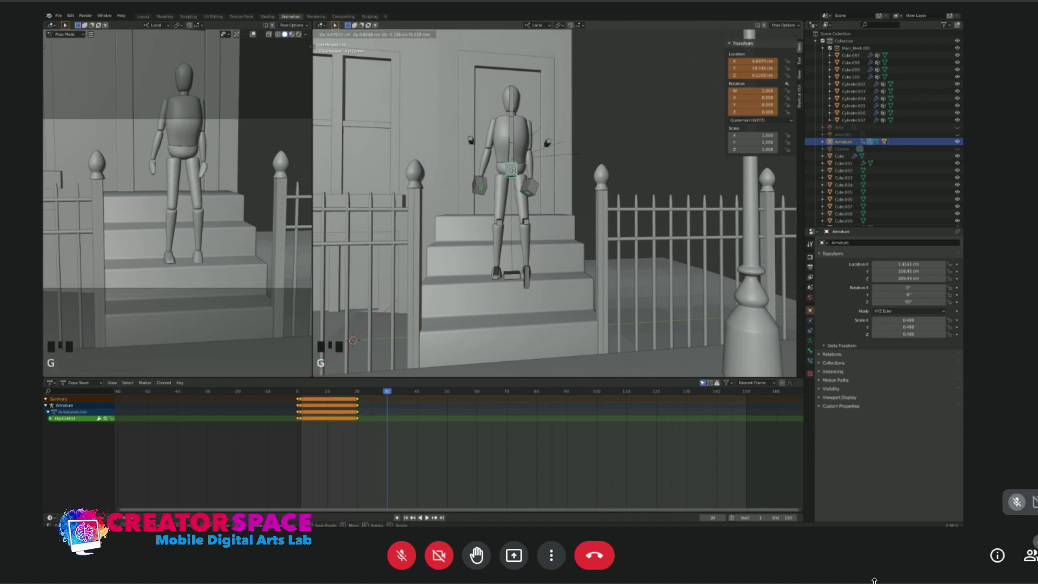
pyautogui.click(511, 172)
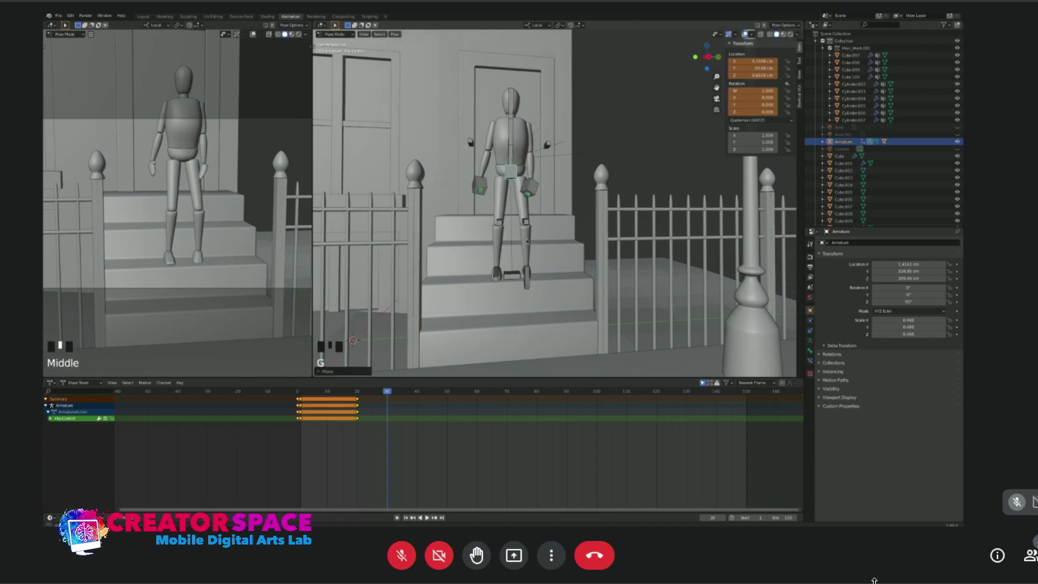
# Reposition the right leg control on the step from an angled side view, and try rotating it.
pyautogui.moveTo(511, 172); pyautogui.dragTo(495, 277, button='middle')
pyautogui.click(495, 277)
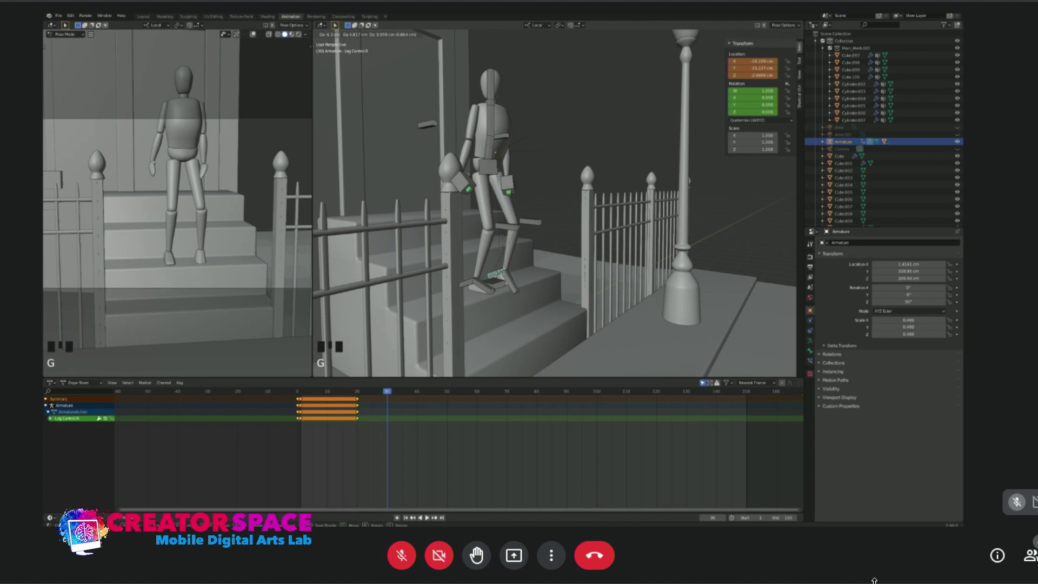
pyautogui.press('r')
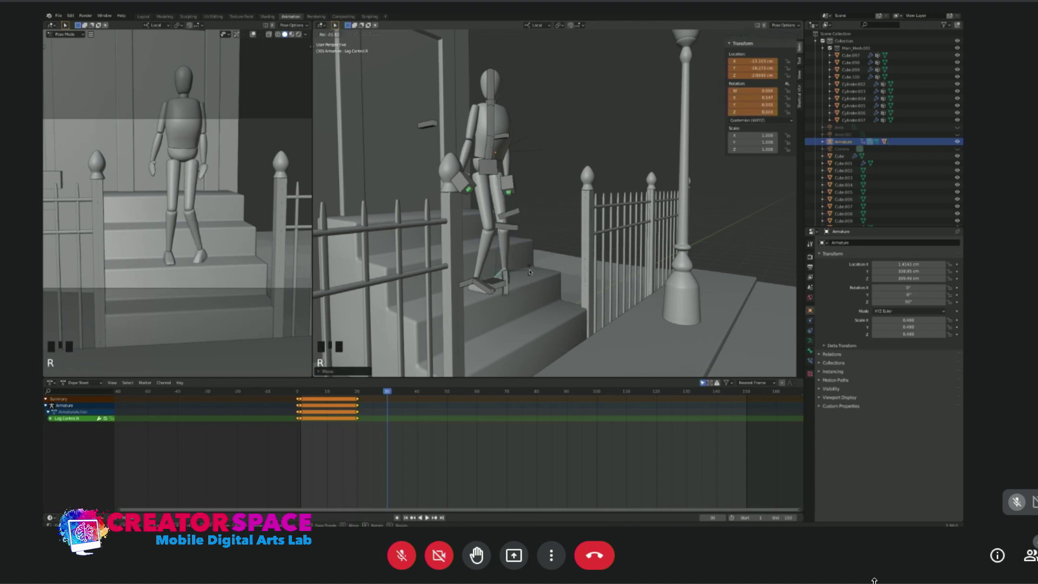
pyautogui.press('z')
pyautogui.click(520, 279)
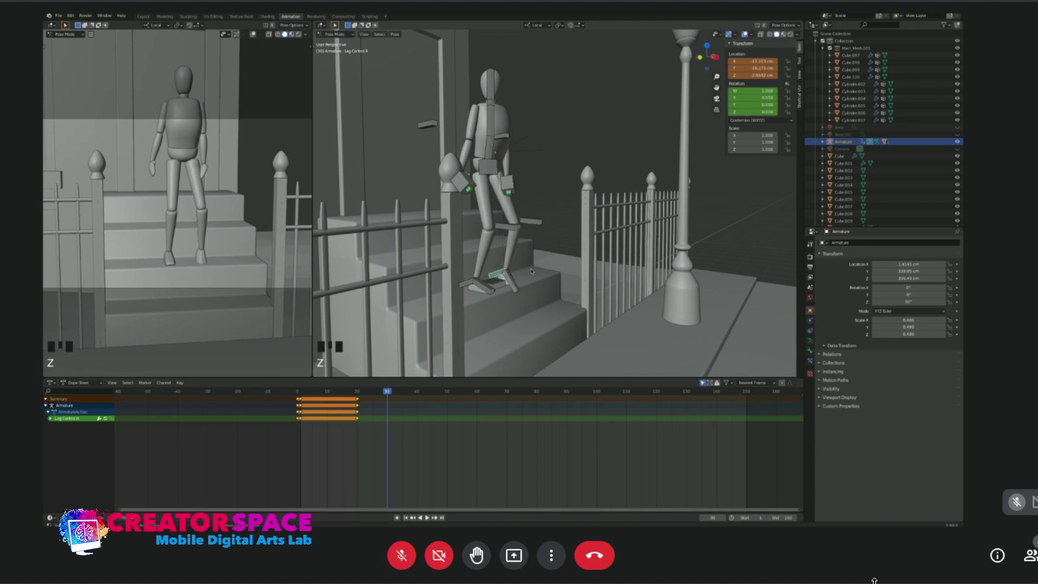
# Adjust the right leg control and rotate the right foot in a side view to rest it flatter on the step.
pyautogui.press('KP_3')
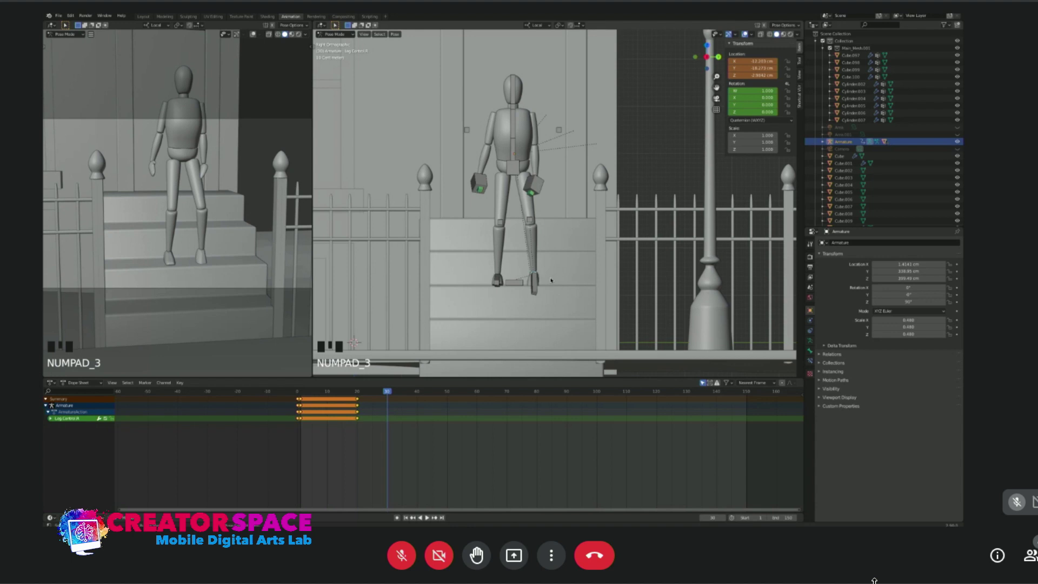
pyautogui.moveTo(578, 286); pyautogui.dragTo(484, 259, button='middle')
pyautogui.press('z')
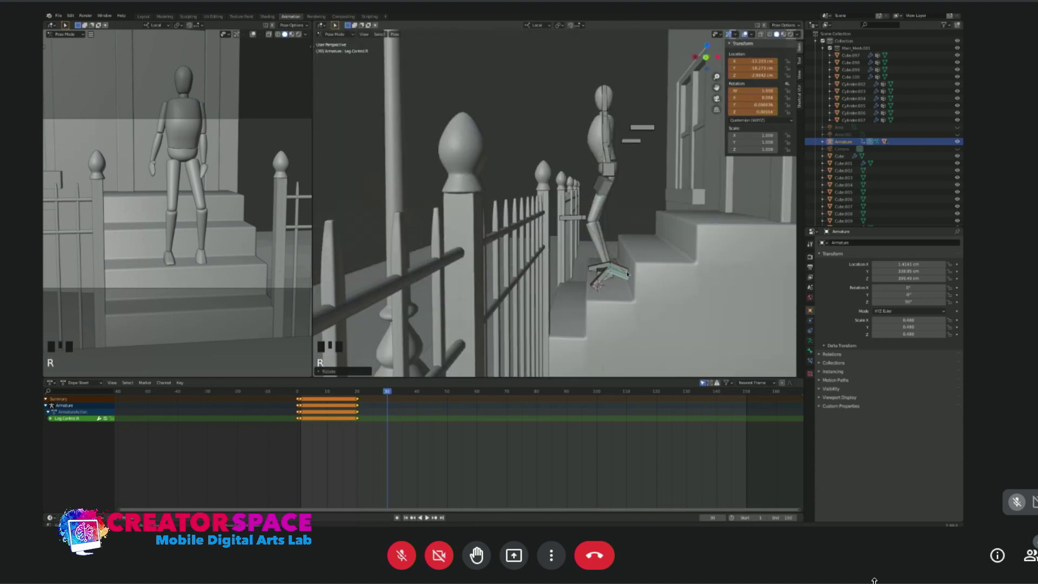
pyautogui.click(599, 276)
pyautogui.press('r')
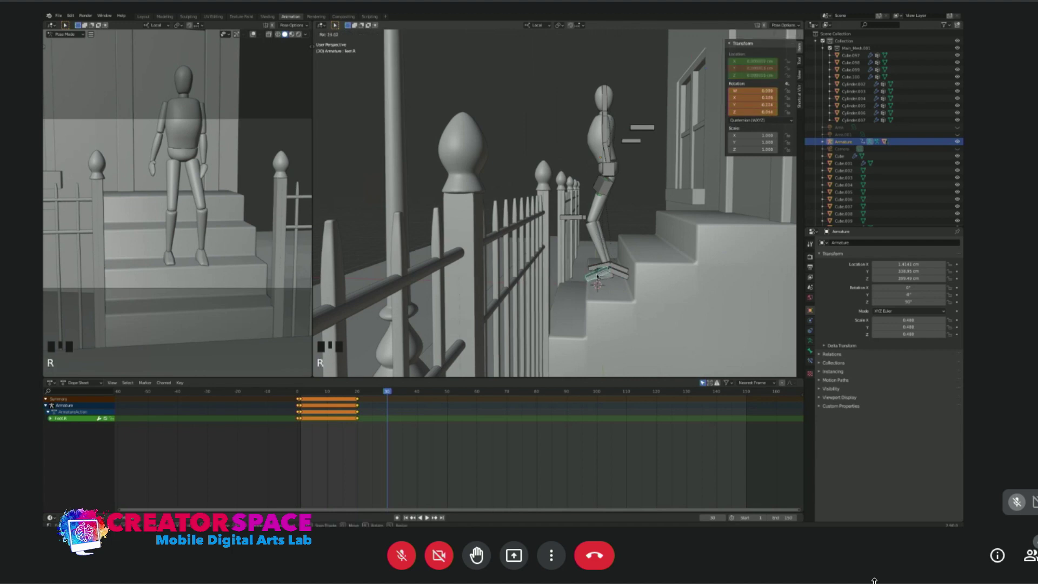
pyautogui.click(597, 276)
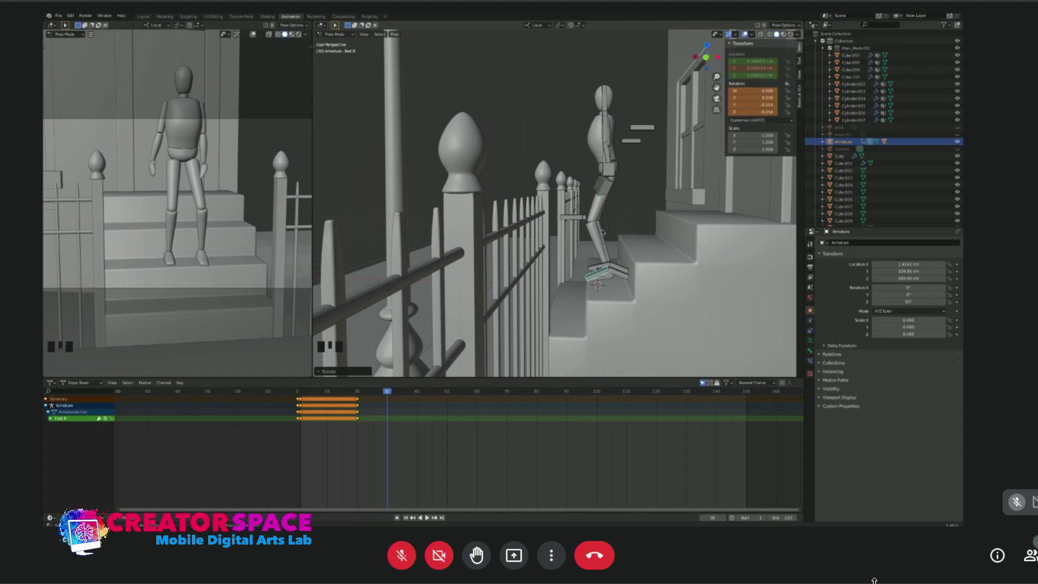
# Try to shift the right knee control slightly sideways in the view facing the mannequin.
pyautogui.press('KP_1')
pyautogui.press('KP_3')
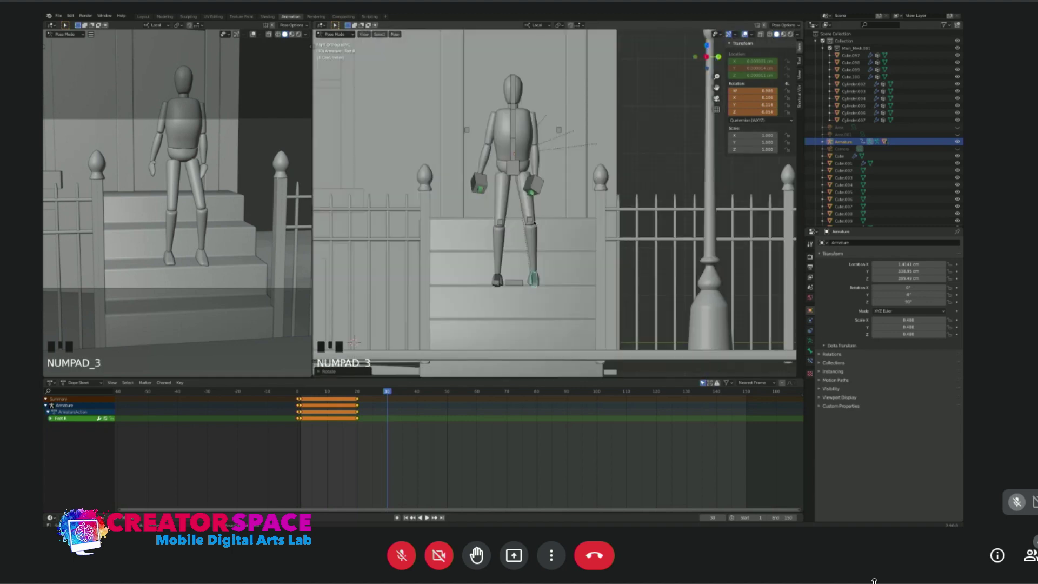
pyautogui.click(531, 220)
pyautogui.press('g')
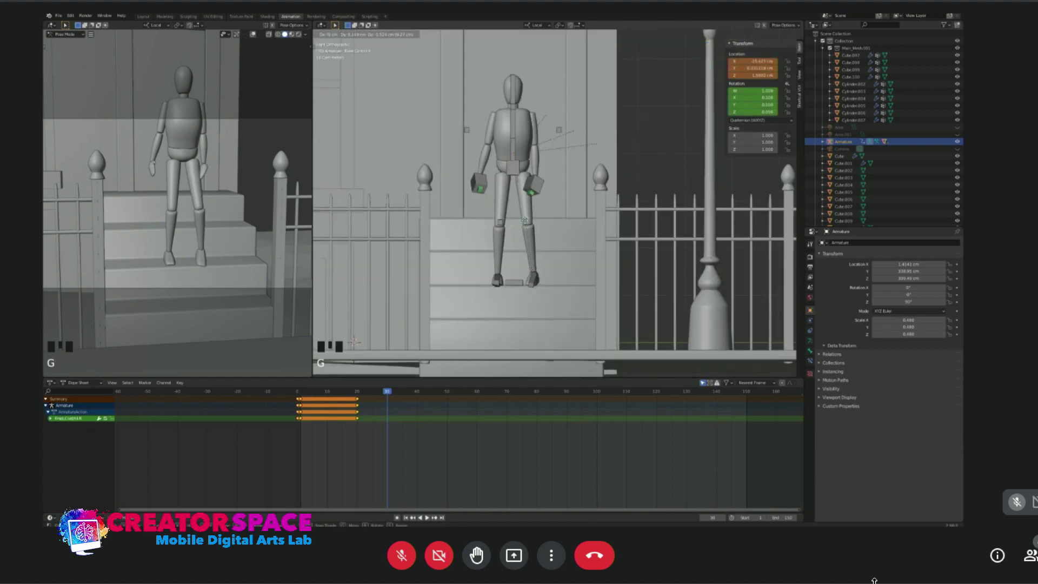
pyautogui.click(527, 221)
# Set the right foot bone's X, Y and Z rotation values to 0.
pyautogui.click(533, 283)
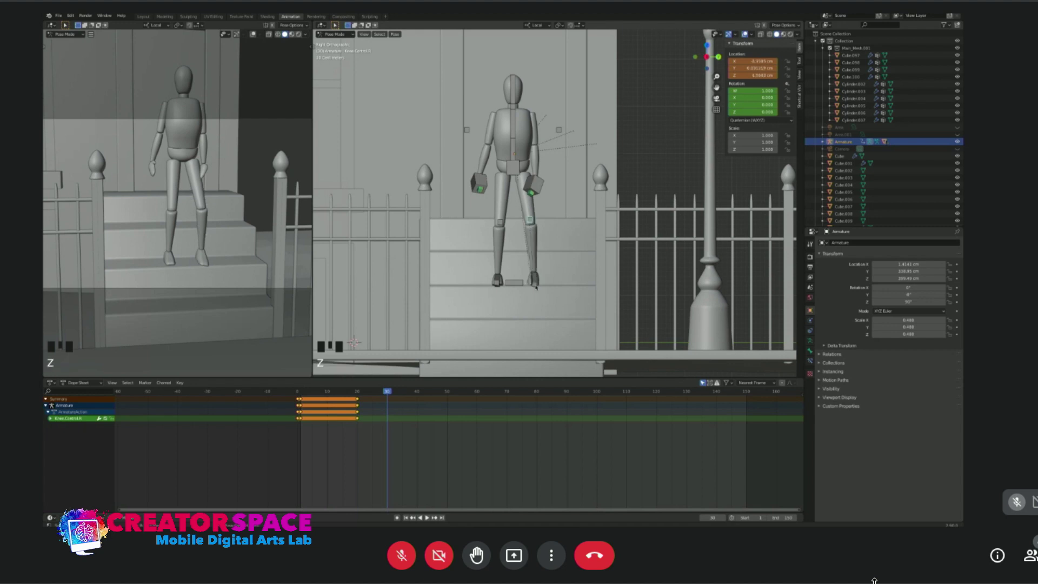
pyautogui.doubleClick(771, 91)
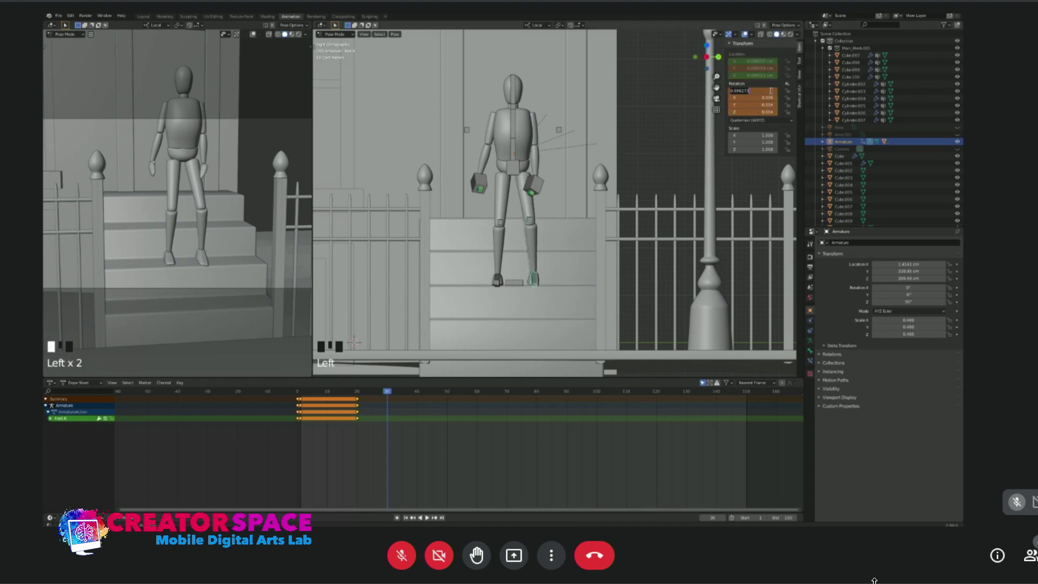
pyautogui.click(763, 97)
pyautogui.write('0')
pyautogui.doubleClick(760, 104)
pyautogui.write('0')
pyautogui.doubleClick(763, 111)
pyautogui.write('0')
pyautogui.press('Return')
pyautogui.moveTo(523, 272); pyautogui.dragTo(508, 280, button='middle')
pyautogui.click(508, 280)
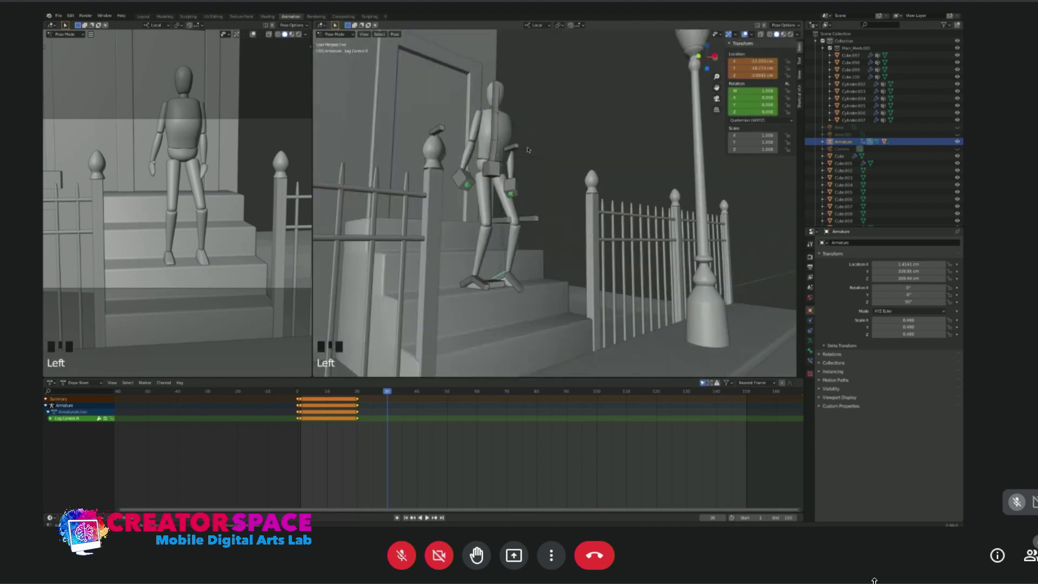
pyautogui.press('KP_1')
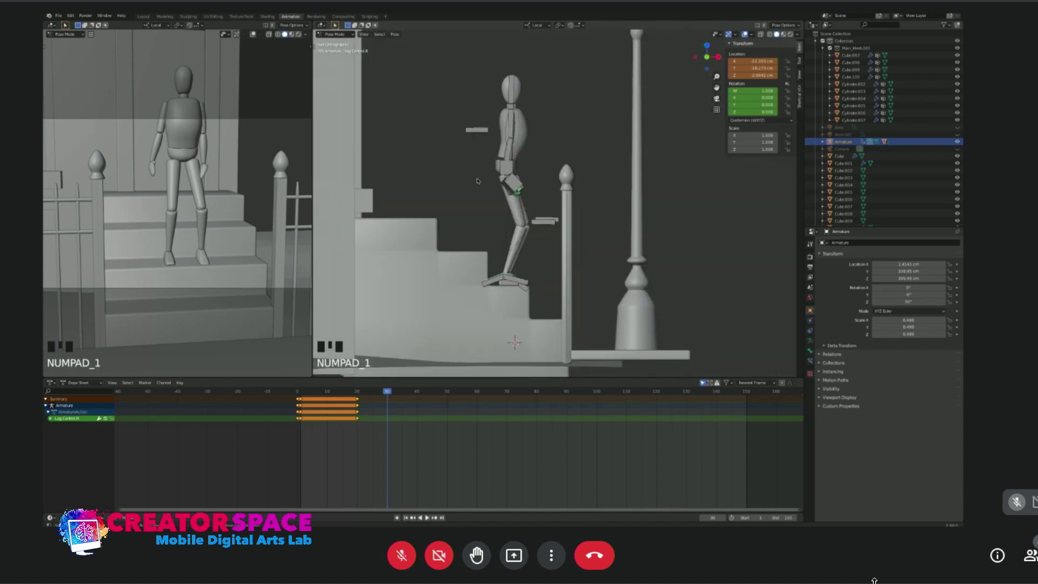
pyautogui.click(517, 155)
pyautogui.press('r')
pyautogui.click(517, 185)
pyautogui.press('super+z')
# Rotate the hand control beside the hip and tilt the lower body bone to lean the torso slightly back in the side view.
pyautogui.click(517, 185)
pyautogui.press('r')
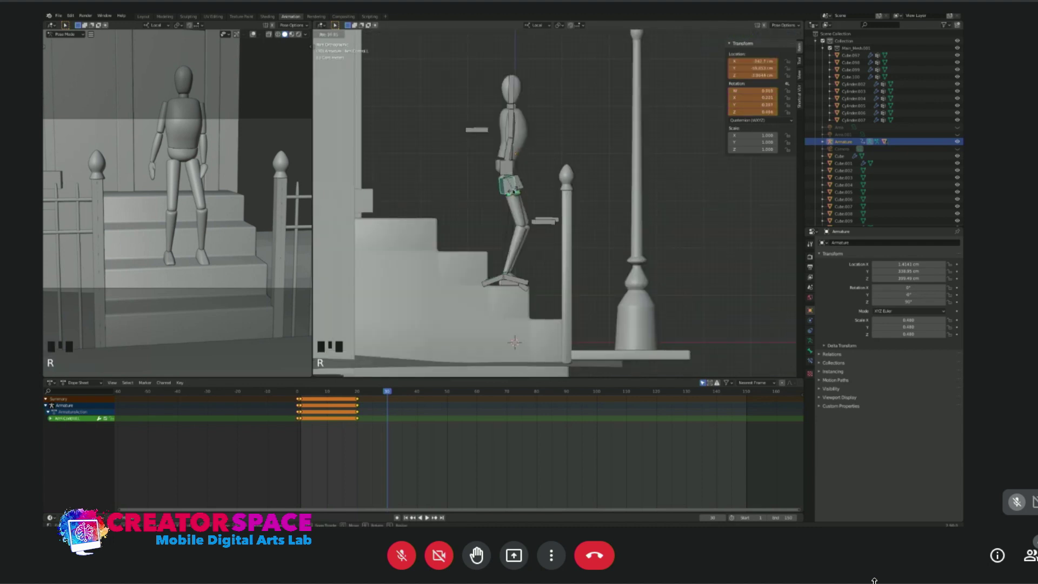
pyautogui.click(514, 184)
pyautogui.click(511, 156)
pyautogui.press('r')
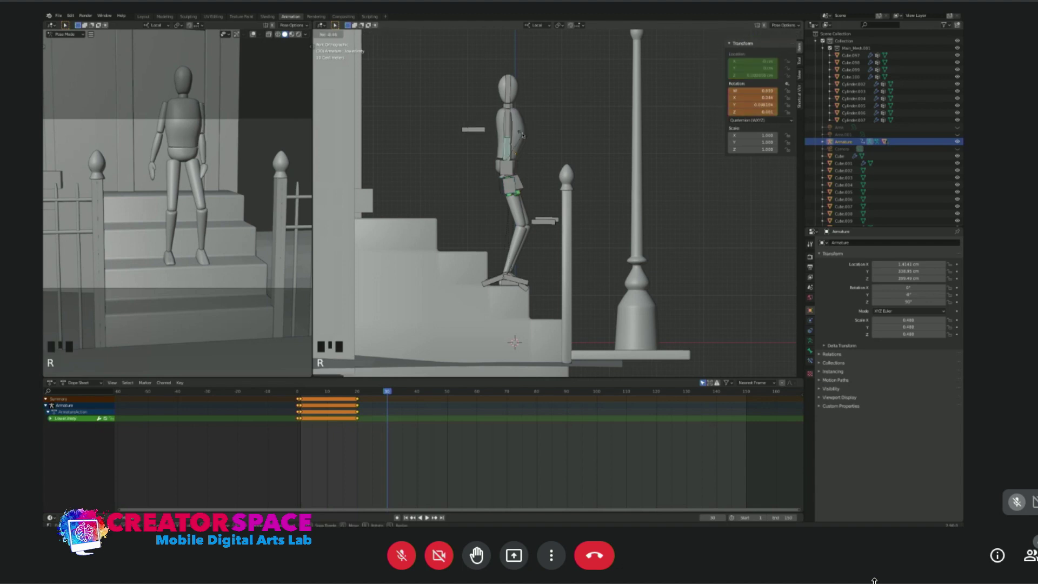
pyautogui.click(517, 137)
# Raise the hip control and shift it slightly back toward the stairs to straighten the legs.
pyautogui.click(516, 164)
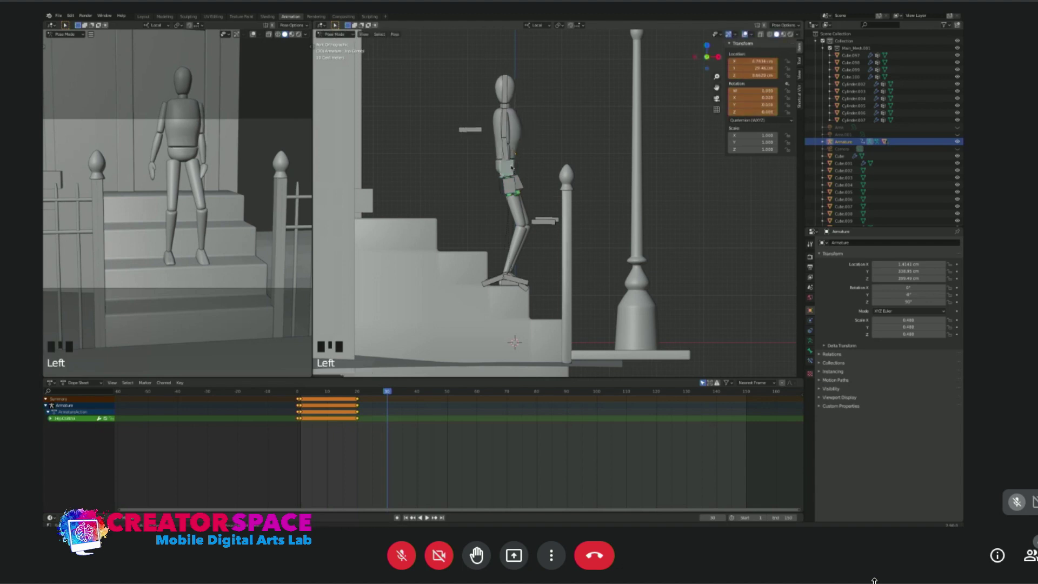
pyautogui.press('g')
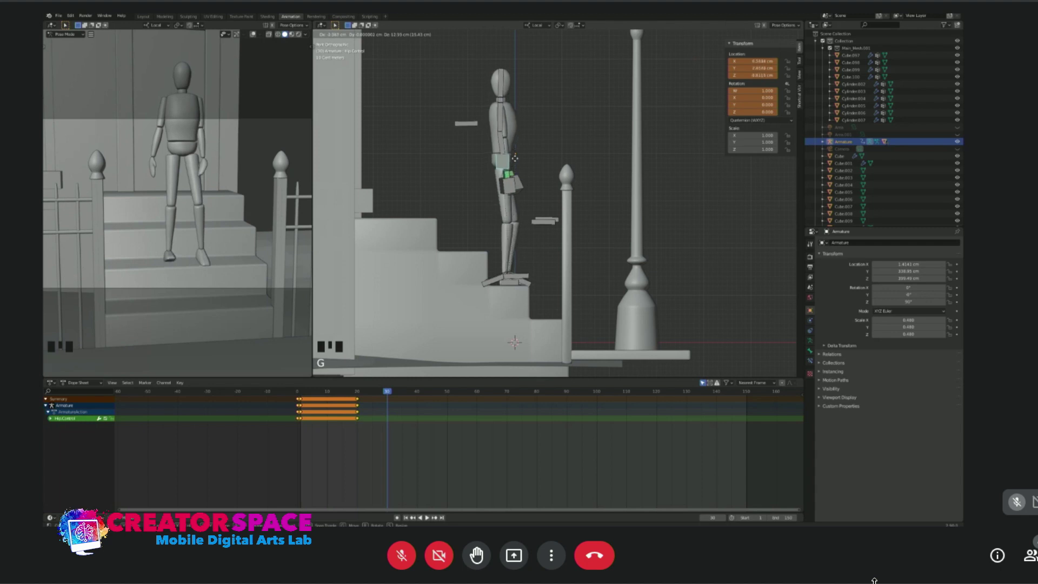
pyautogui.click(514, 158)
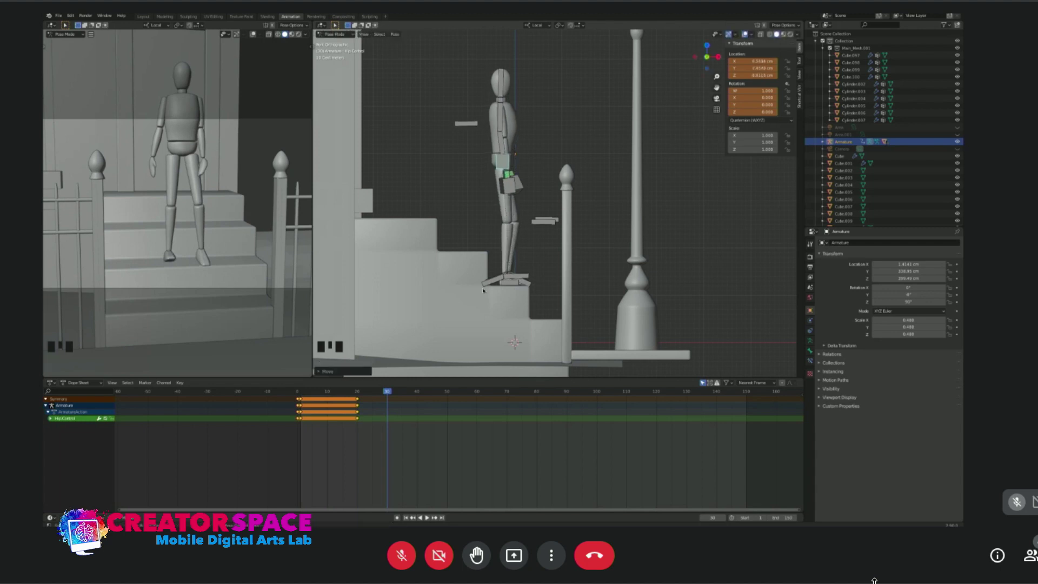
# Rotate the left foot bone in the side view to rest it flatter on the step.
pyautogui.click(518, 282)
pyautogui.press('r')
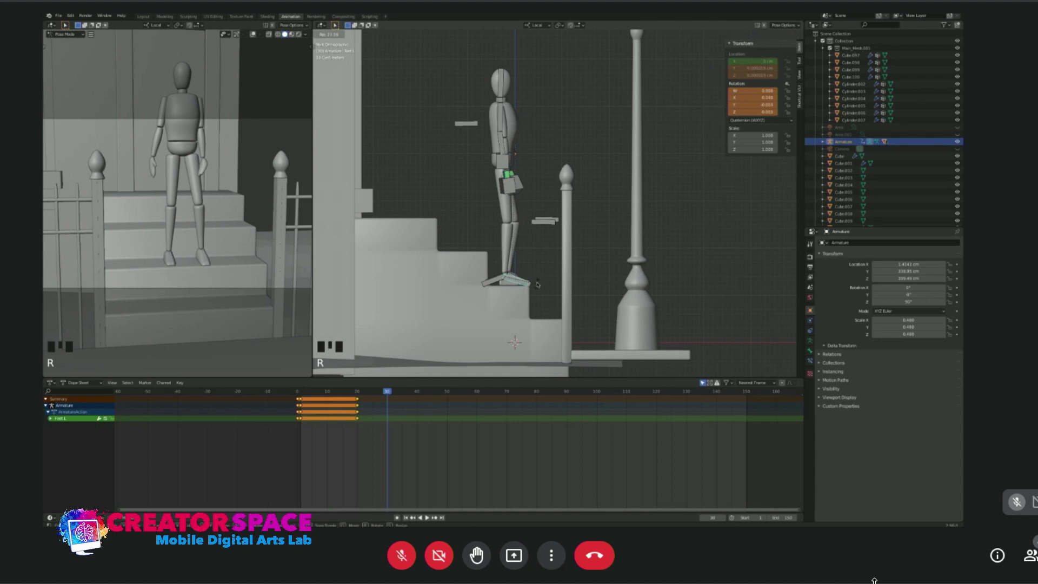
pyautogui.click(537, 286)
pyautogui.moveTo(544, 177); pyautogui.dragTo(538, 253, button='middle')
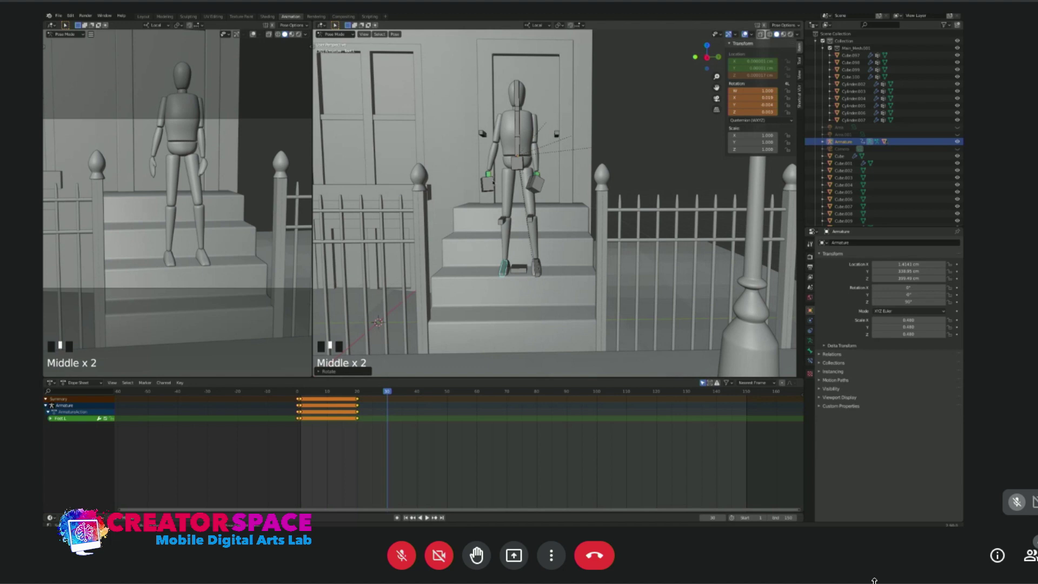
# Move the figure's right hand control in the side view so the arm hangs straight beside the thigh.
pyautogui.press('KP_3')
pyautogui.click(487, 183)
pyautogui.press('g')
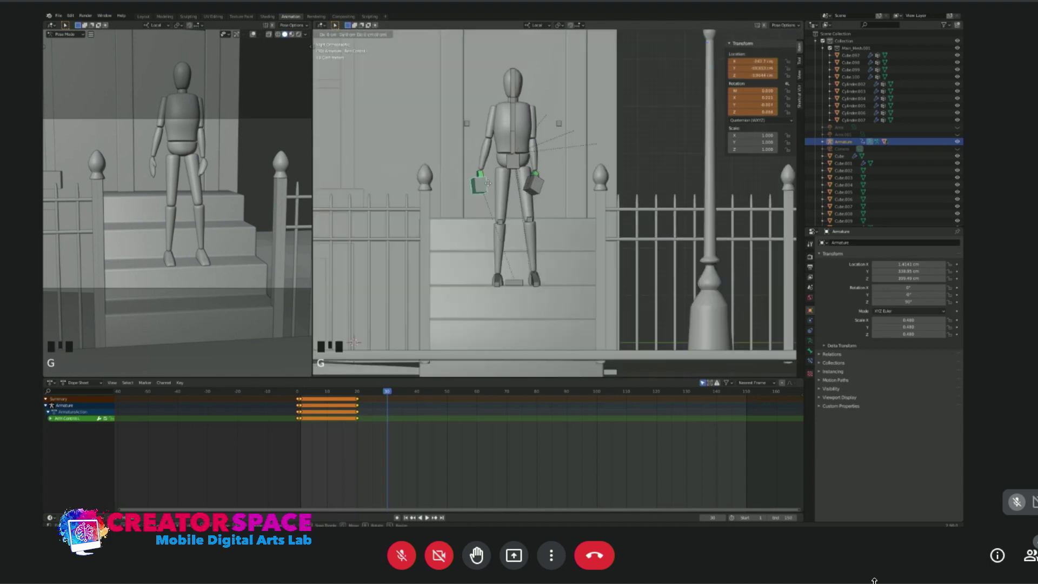
pyautogui.click(497, 177)
# Move the figure's left hand control down beside the left thigh to match the other hand.
pyautogui.click(537, 182)
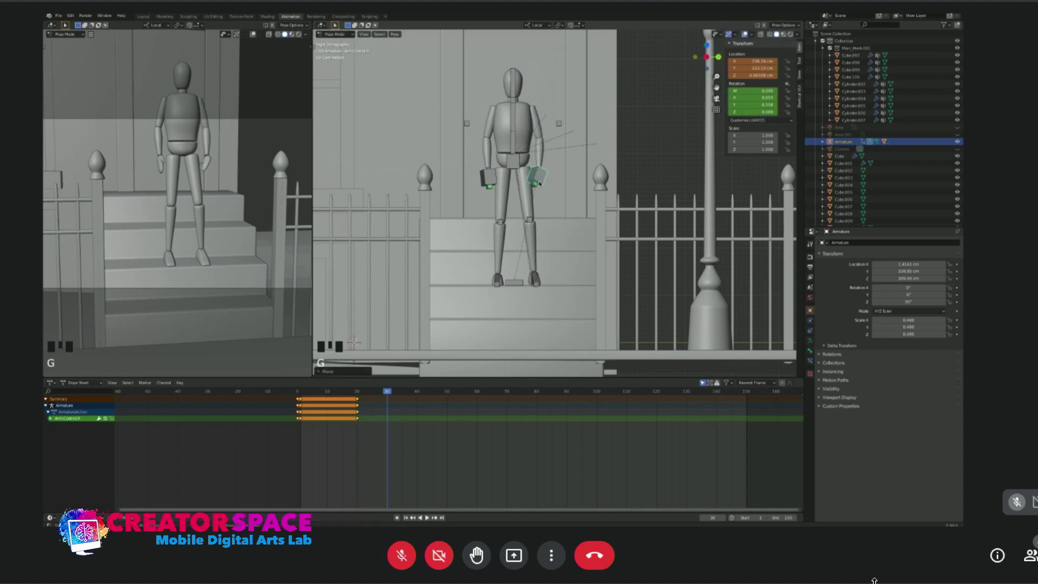
pyautogui.press('KP_3')
pyautogui.press('g')
pyautogui.click(519, 182)
pyautogui.press('KP_3')
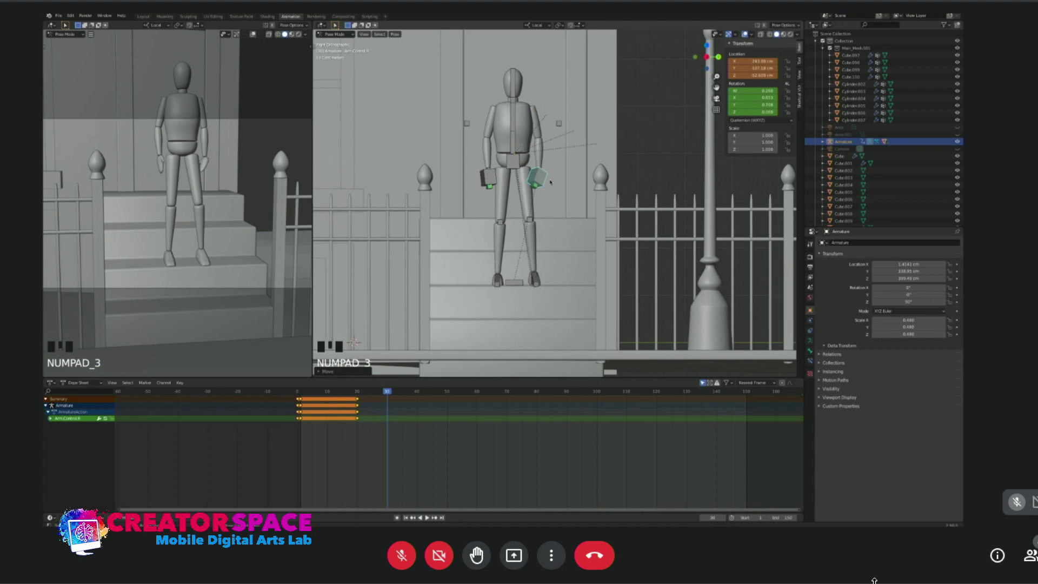
# Rotate the left hand control upright, and turn it around its local Y axis so the hand faces the thigh.
pyautogui.press('r')
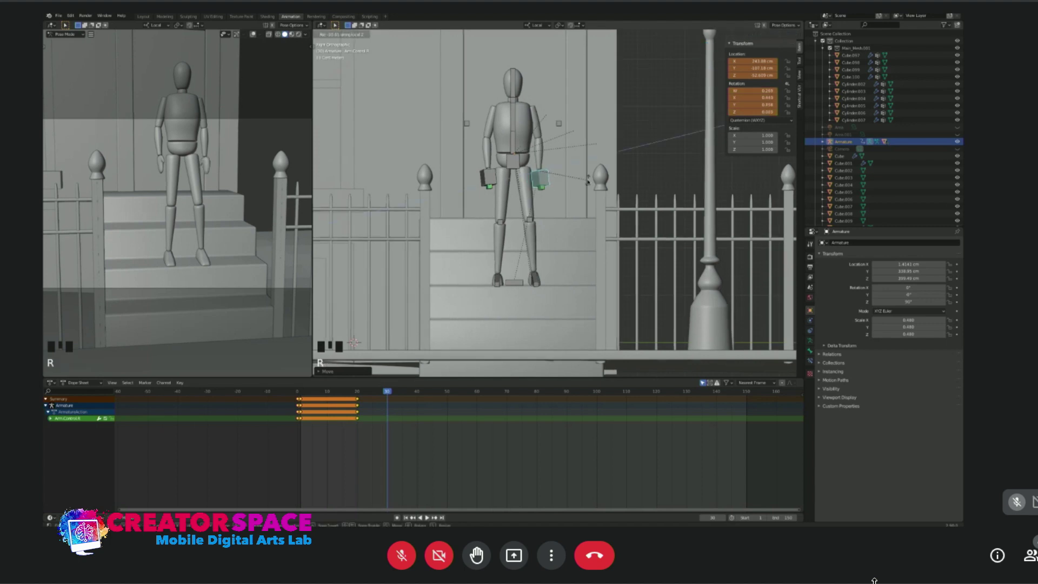
pyautogui.click(567, 182)
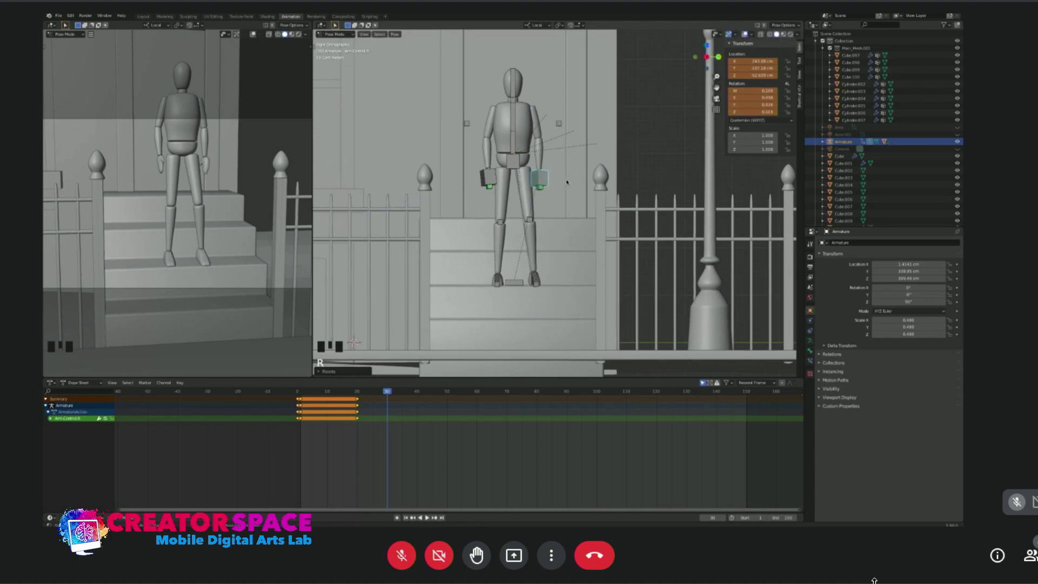
pyautogui.press('r')
pyautogui.press('y')
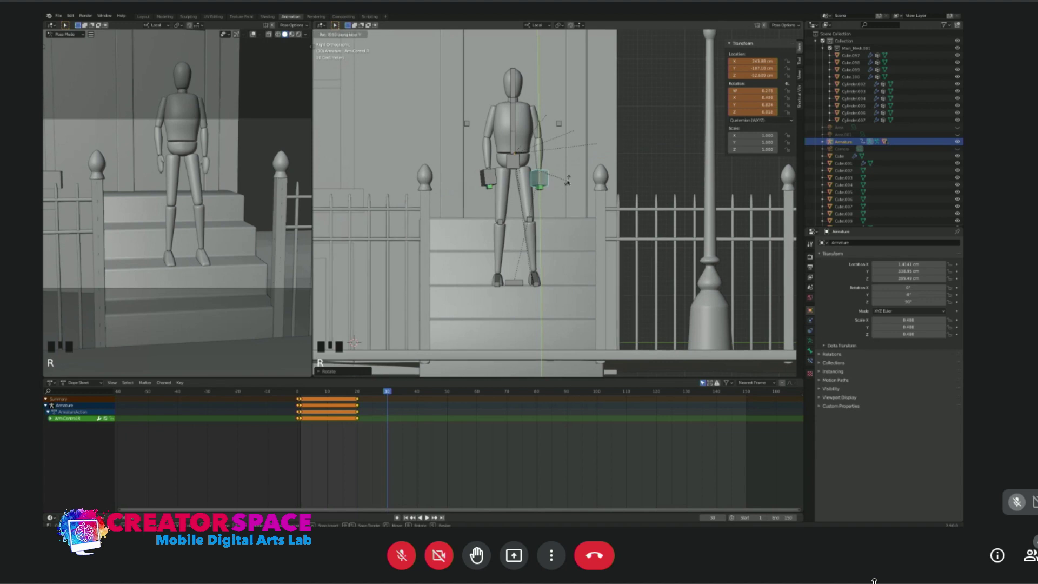
pyautogui.click(493, 192)
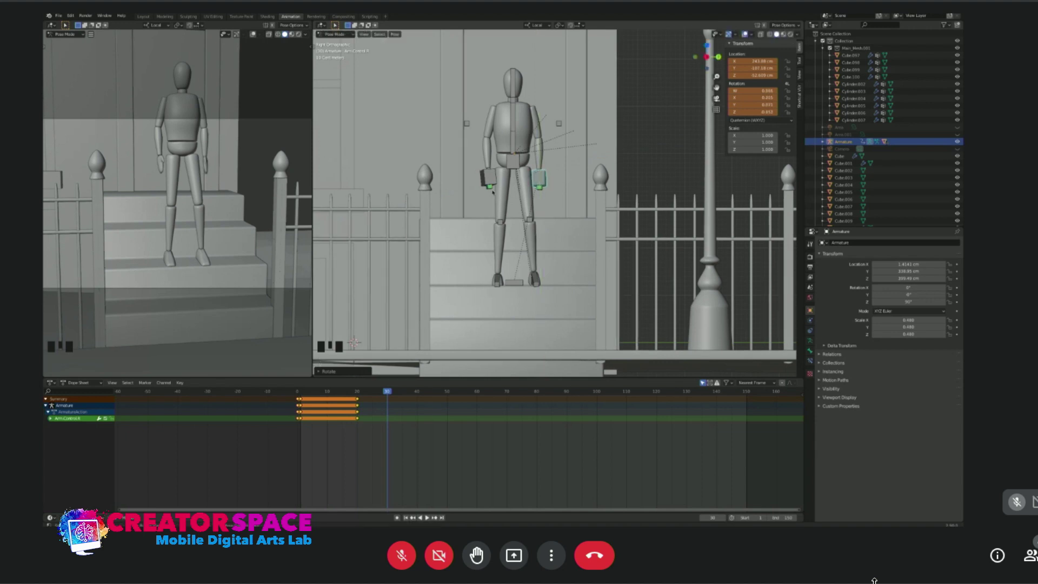
# Fine-tune the position of the left hand control next to the thigh.
pyautogui.click(491, 188)
pyautogui.click(534, 182)
pyautogui.press('g')
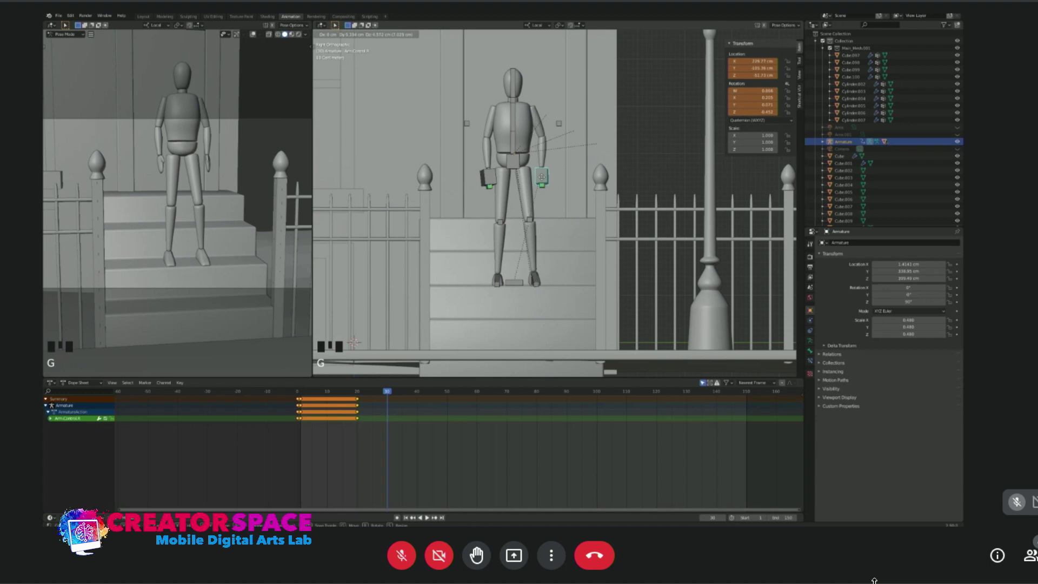
pyautogui.click(535, 183)
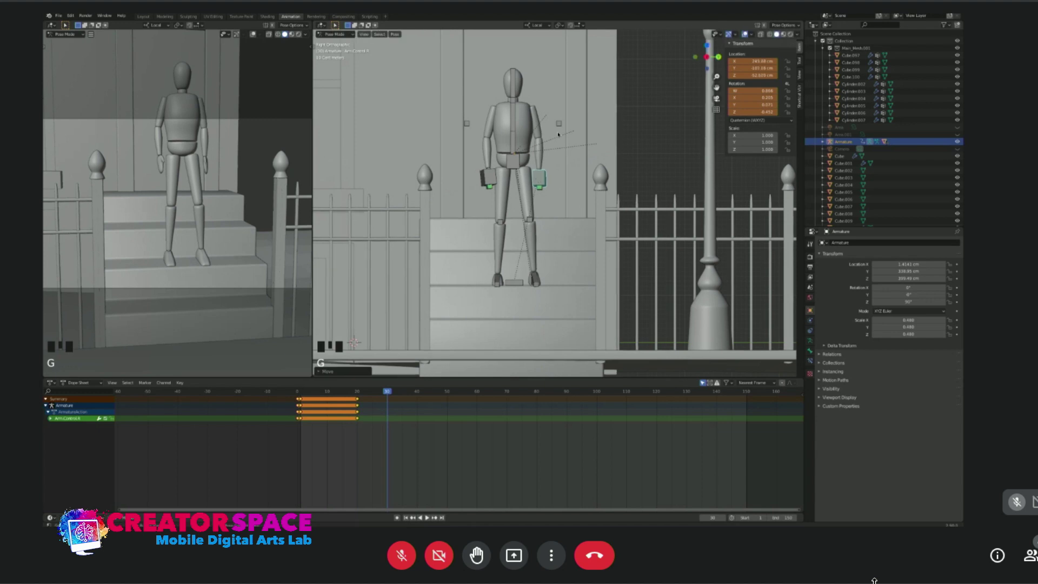
# Select all bones of the armature and insert location and rotation keyframes for the standing pose at frame 30.
pyautogui.click(519, 162)
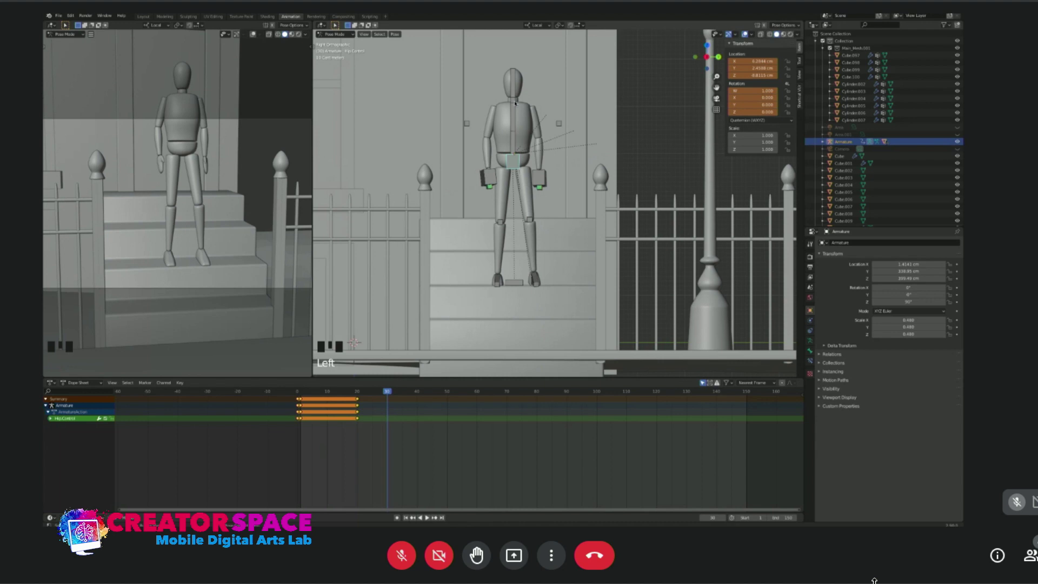
pyautogui.keyDown('shift'); pyautogui.moveTo(564, 131); pyautogui.dragTo(541, 167, button='middle'); pyautogui.keyUp('shift')
pyautogui.scroll(-2, 516, 208)
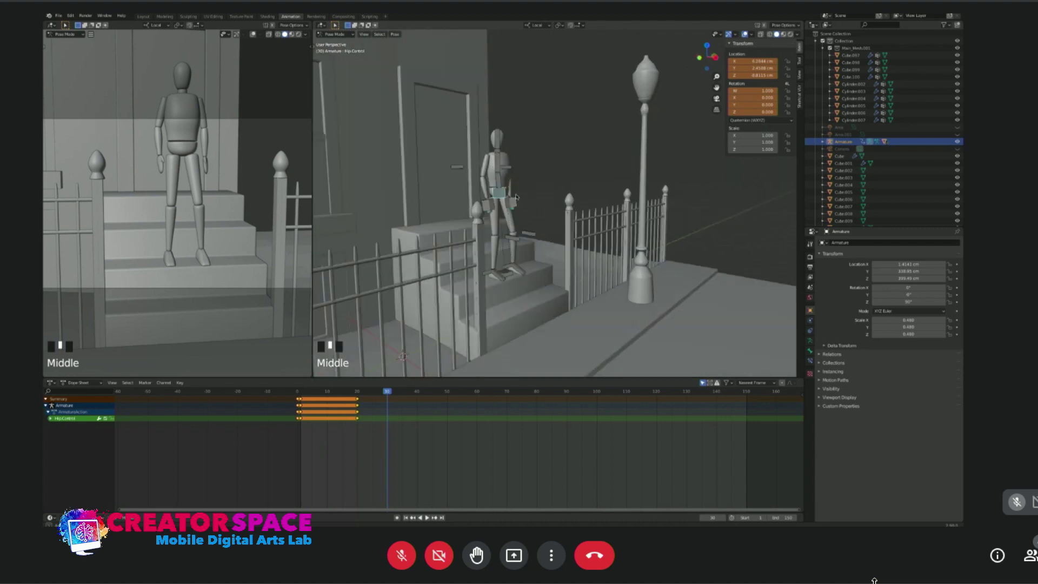
pyautogui.keyDown('shift'); pyautogui.scroll(1, 541, 167); pyautogui.keyUp('shift')
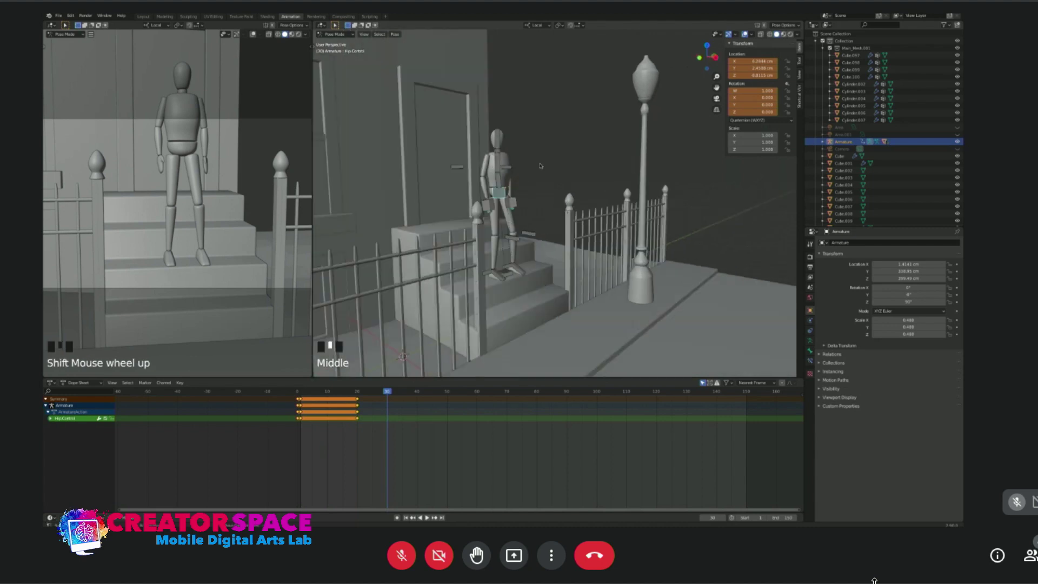
pyautogui.press('a')
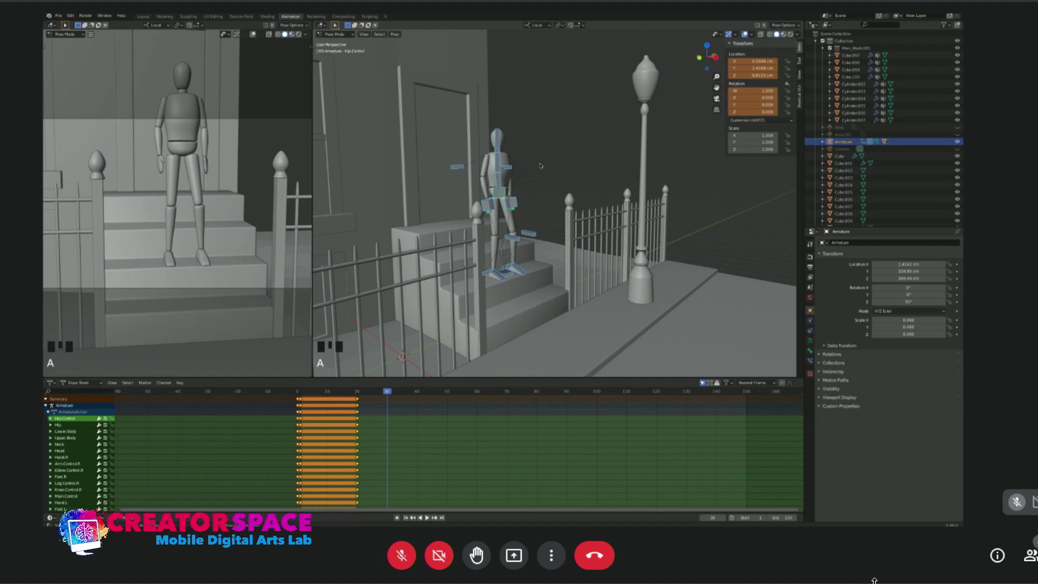
pyautogui.press('i')
pyautogui.click(540, 165)
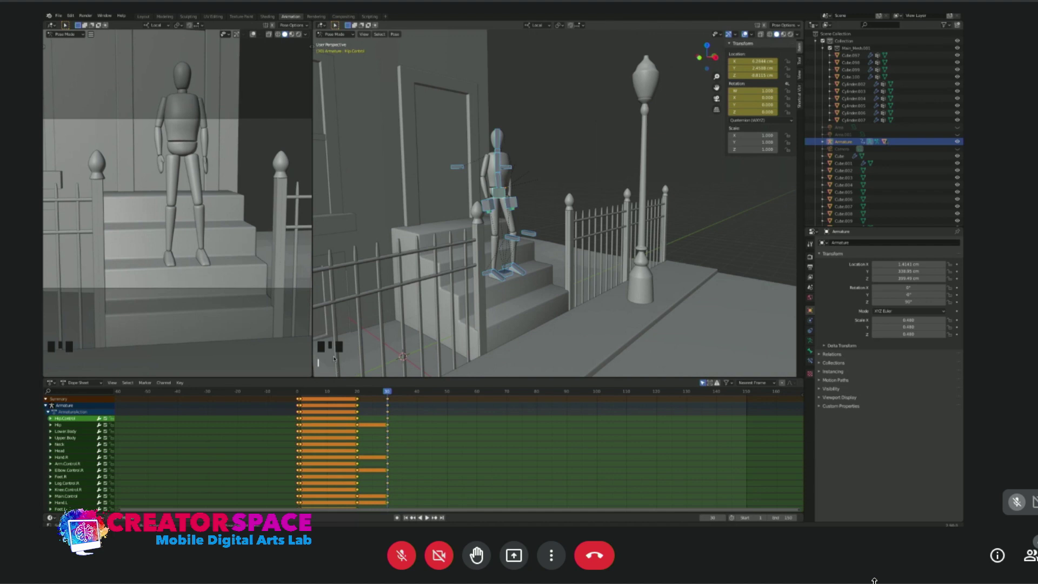
# Return the timeline to frame 20 and select the Camera object in the outliner.
pyautogui.moveTo(357, 391); pyautogui.dragTo(357, 393)
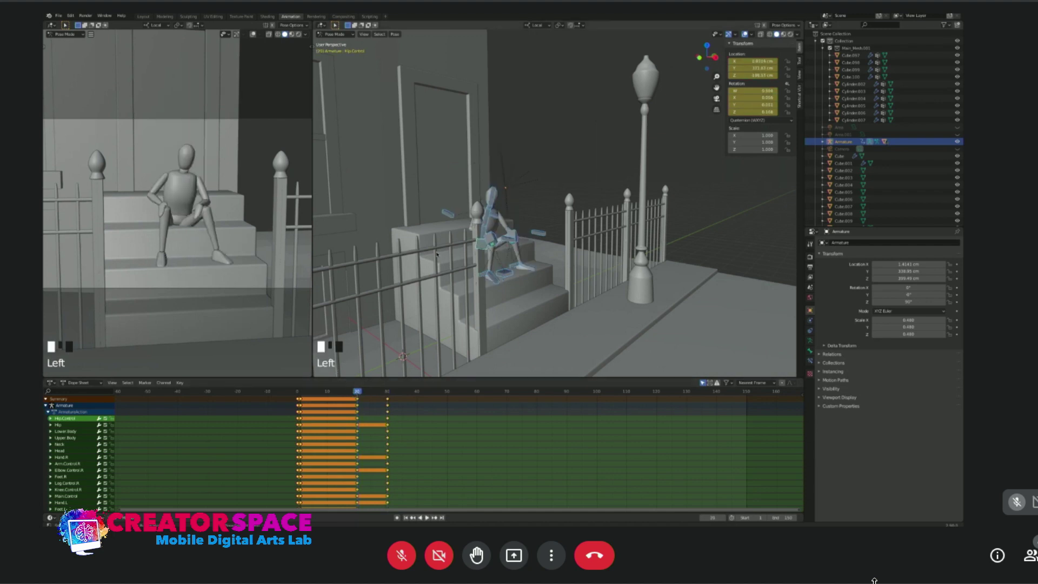
pyautogui.click(919, 148)
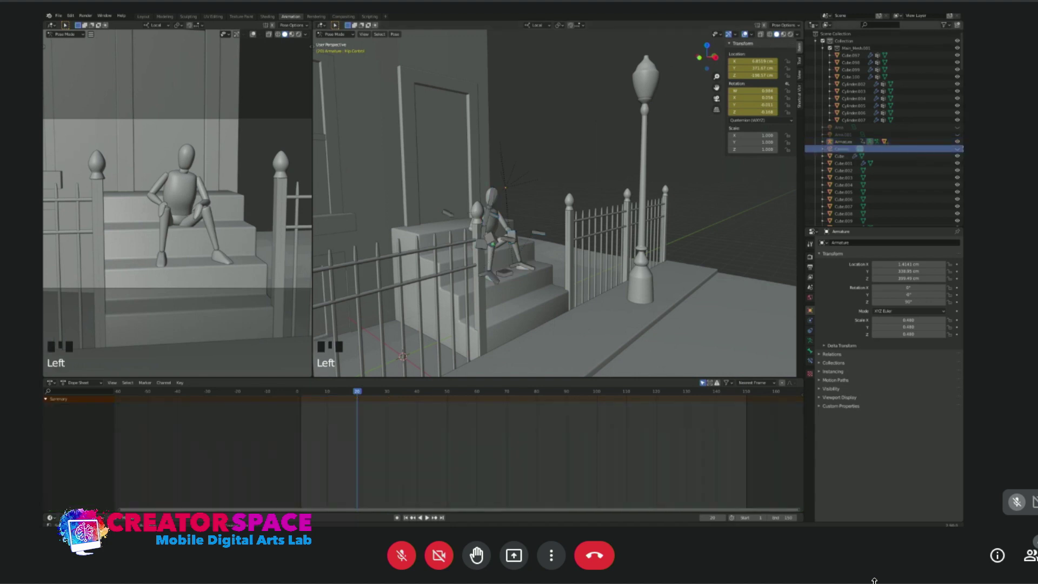
pyautogui.scroll(-2, 577, 175)
pyautogui.scroll(-2, 577, 175)
# Turn off Camera to View for the camera viewport and try to select the camera directly in the scene.
pyautogui.click(688, 220)
pyautogui.click(687, 220)
pyautogui.click(671, 215)
pyautogui.click(671, 216)
pyautogui.click(671, 216)
pyautogui.click(671, 216)
pyautogui.press('n')
pyautogui.click(272, 133)
pyautogui.click(671, 219)
pyautogui.click(671, 219)
pyautogui.click(671, 218)
pyautogui.click(671, 219)
# Filter the outliner by "camer" to isolate the camera object.
pyautogui.scroll(-14, 870, 181)
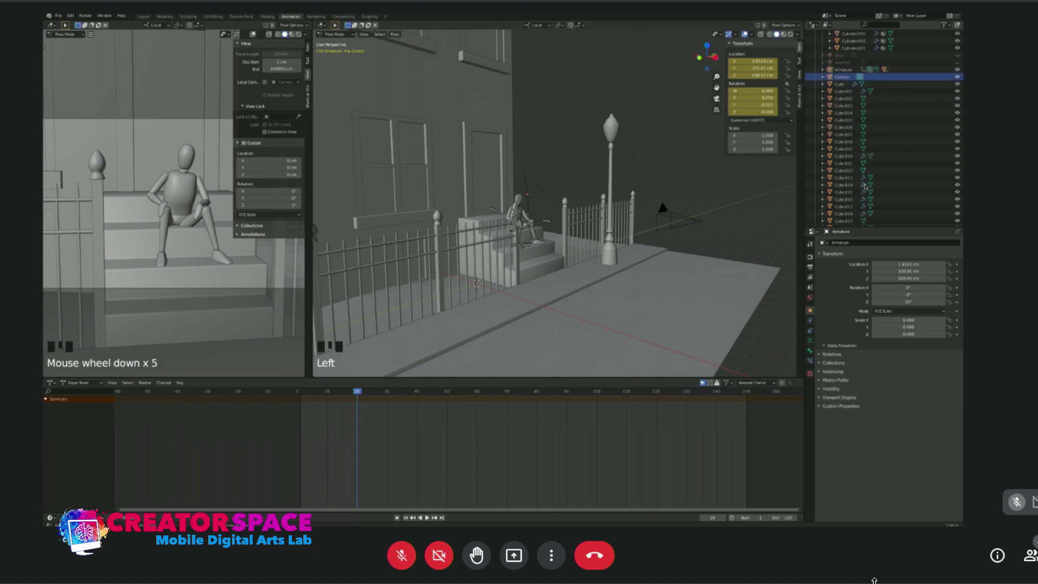
pyautogui.scroll(1, 871, 181)
pyautogui.scroll(-5, 870, 182)
pyautogui.scroll(20, 870, 184)
pyautogui.scroll(6, 869, 188)
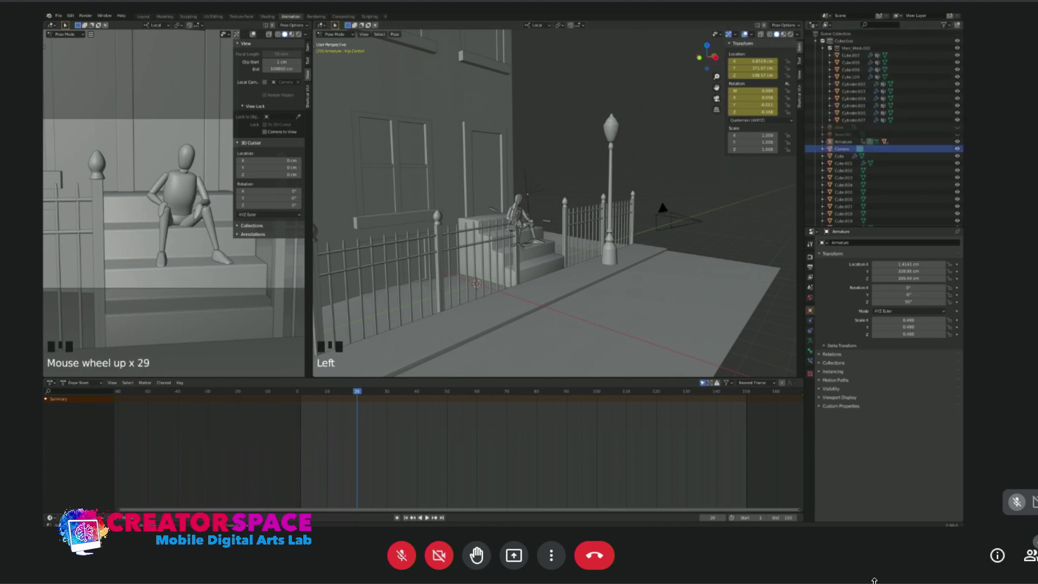
pyautogui.click(870, 25)
pyautogui.write('camer')
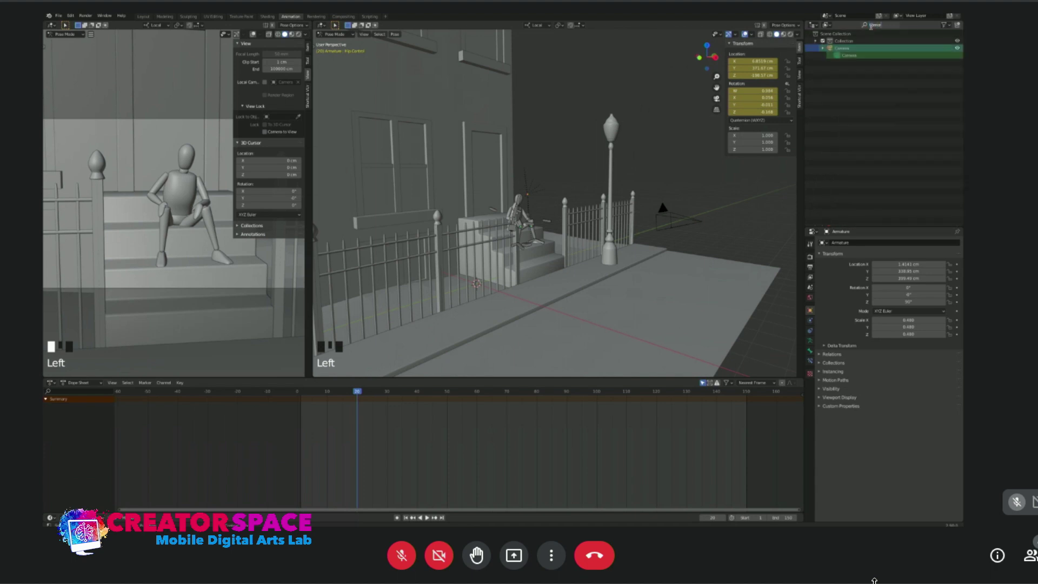
# Select the Camera object in the filtered outliner and try to pick it in the scene.
pyautogui.click(823, 51)
pyautogui.click(824, 50)
pyautogui.click(824, 50)
pyautogui.click(841, 48)
pyautogui.click(899, 25)
pyautogui.click(673, 217)
pyautogui.click(670, 218)
pyautogui.click(668, 216)
pyautogui.click(668, 215)
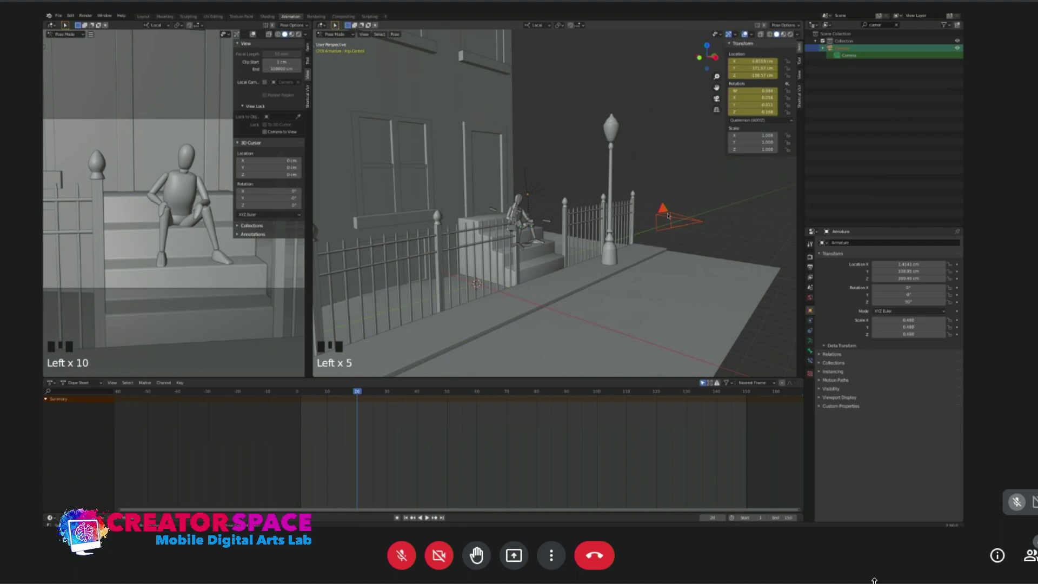
# Turn Camera to View back on and try to insert a Location & Rotation keyframe for the camera.
pyautogui.click(270, 130)
pyautogui.click(676, 220)
pyautogui.press('i')
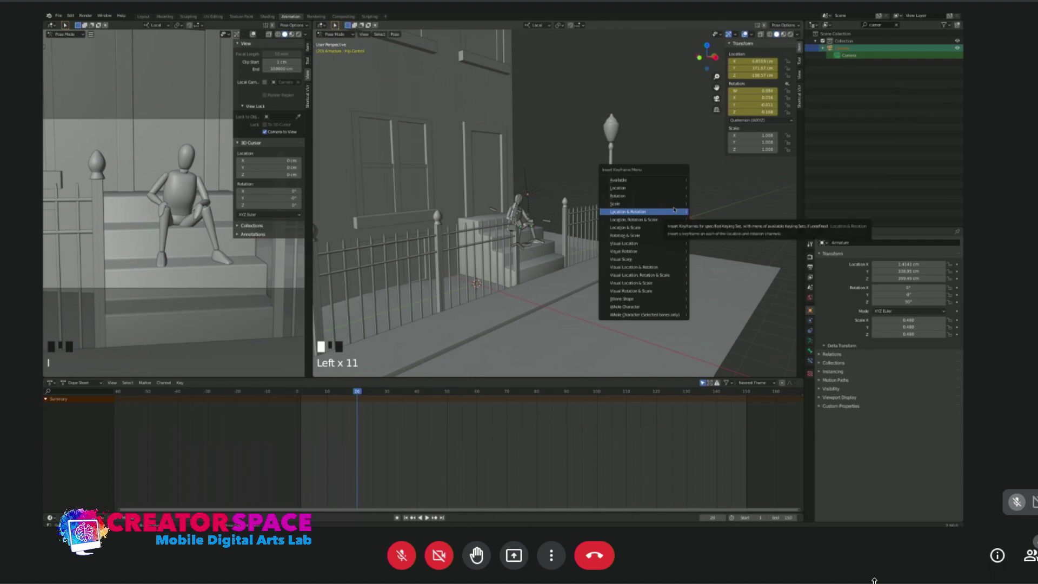
pyautogui.click(674, 210)
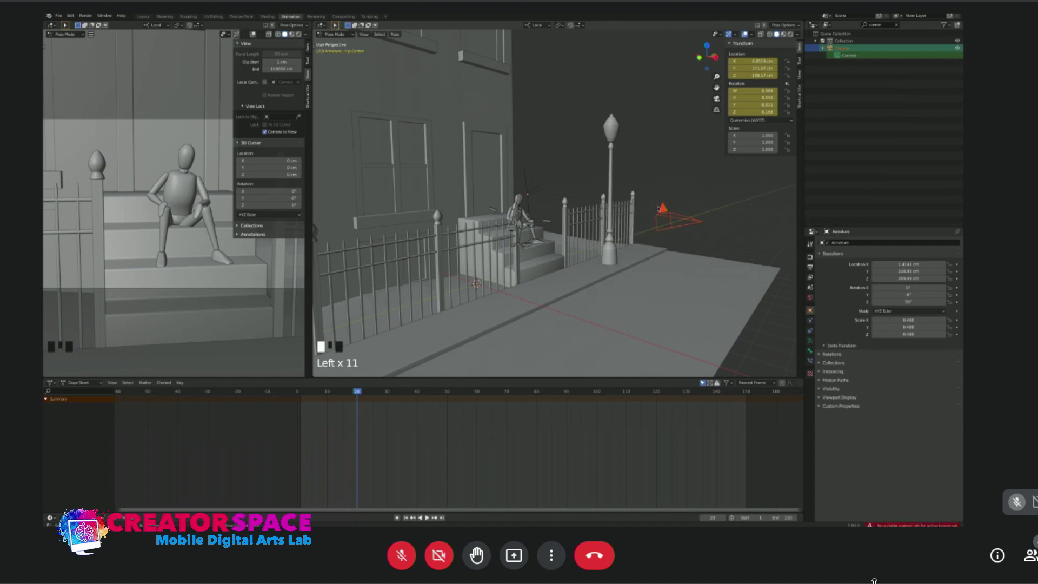
pyautogui.click(662, 210)
pyautogui.click(843, 49)
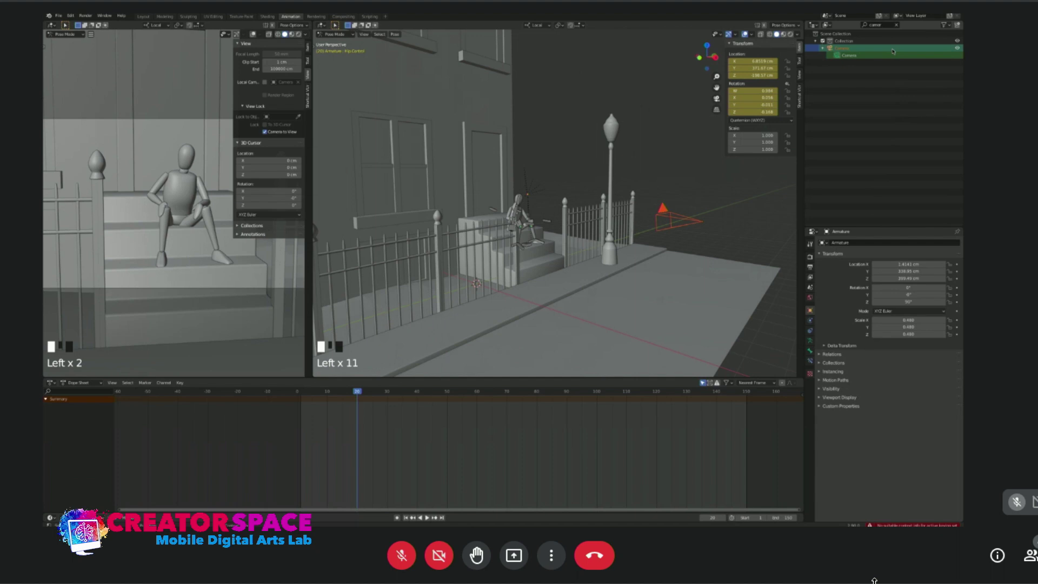
pyautogui.click(824, 50)
pyautogui.click(823, 49)
pyautogui.click(823, 49)
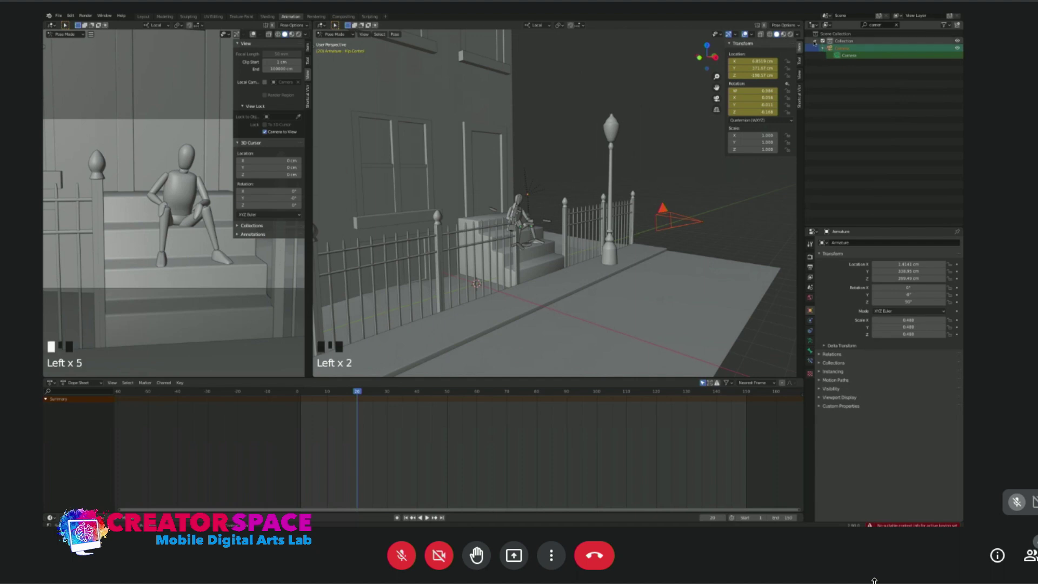
# Clear the outliner filter and select Camera in the expanded Collection.
pyautogui.click(897, 25)
pyautogui.click(835, 42)
pyautogui.click(815, 41)
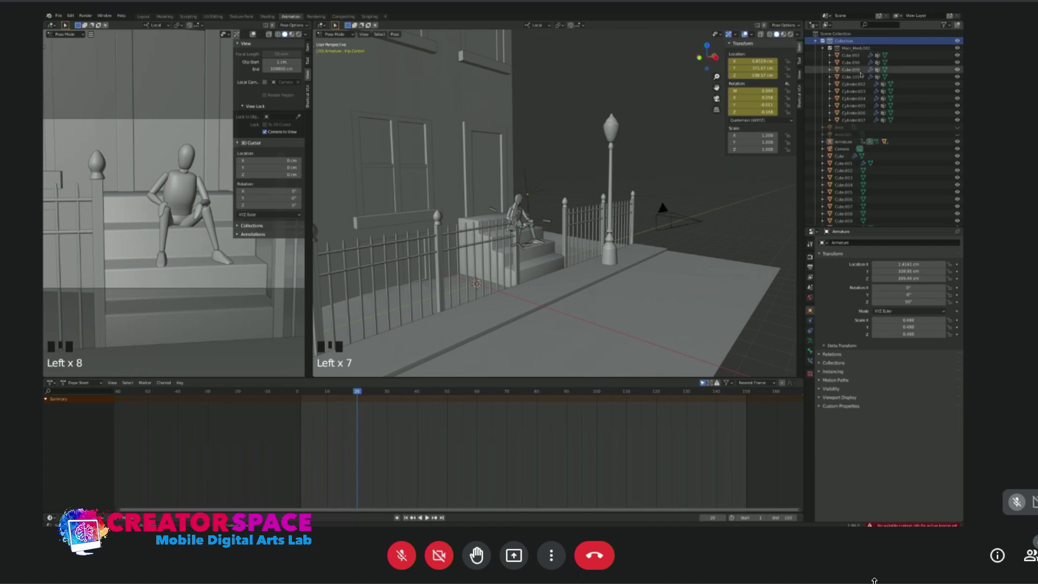
pyautogui.click(861, 149)
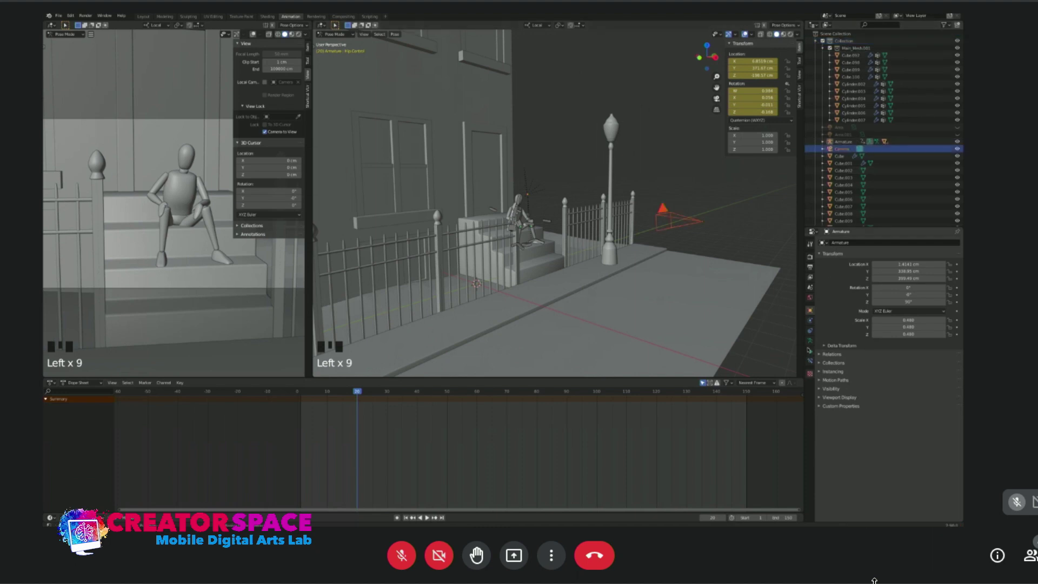
# Look through the tool, render, output, view layer, scene and world properties for camera-related settings.
pyautogui.click(810, 244)
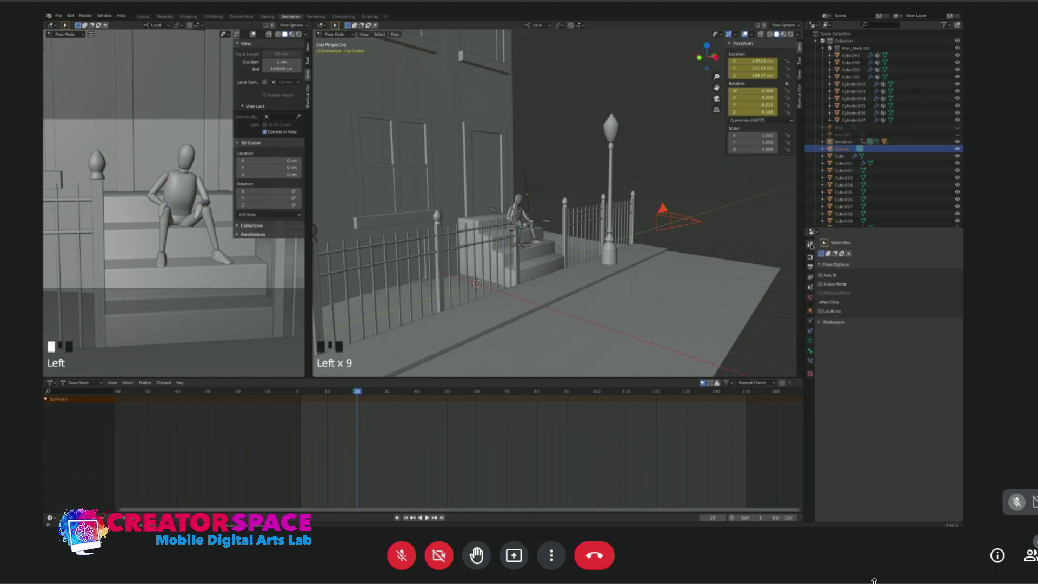
pyautogui.click(809, 257)
pyautogui.click(809, 267)
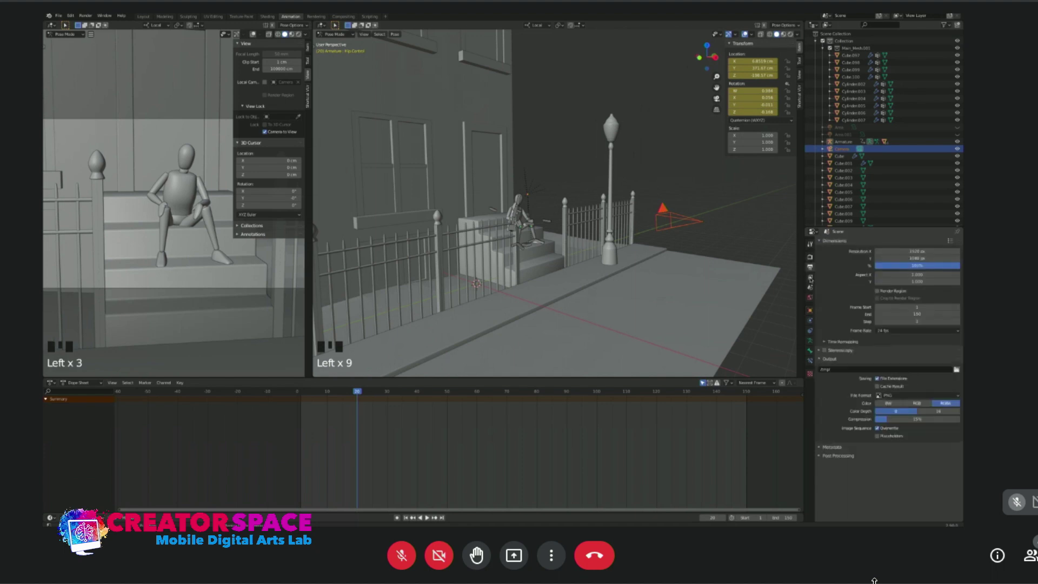
pyautogui.click(809, 277)
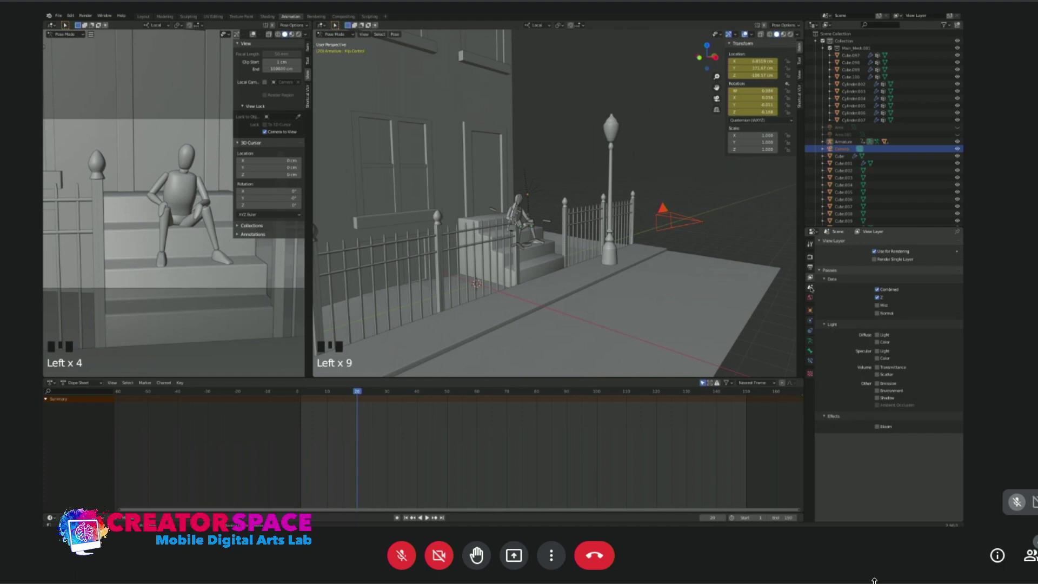
pyautogui.click(810, 288)
pyautogui.click(810, 298)
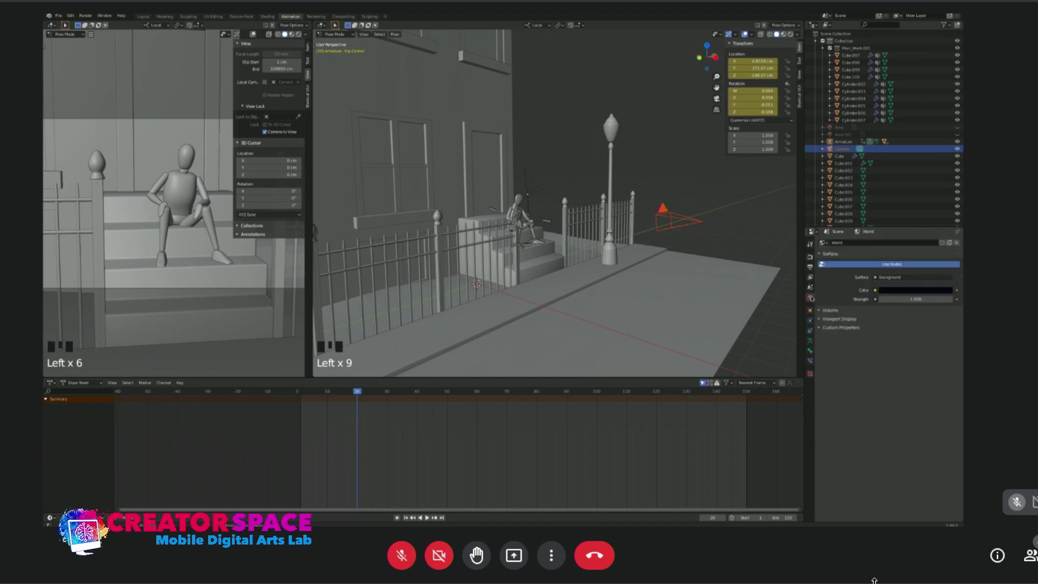
# Try to box-select the camera in the scene and toggle its viewport visibility off and on.
pyautogui.click(660, 200)
pyautogui.moveTo(660, 199); pyautogui.dragTo(704, 251)
pyautogui.click(958, 150)
pyautogui.click(958, 149)
pyautogui.click(958, 150)
pyautogui.click(958, 150)
# Return to the object properties and expand the Camera entry in the outliner, toggling its visibility off and on.
pyautogui.click(809, 311)
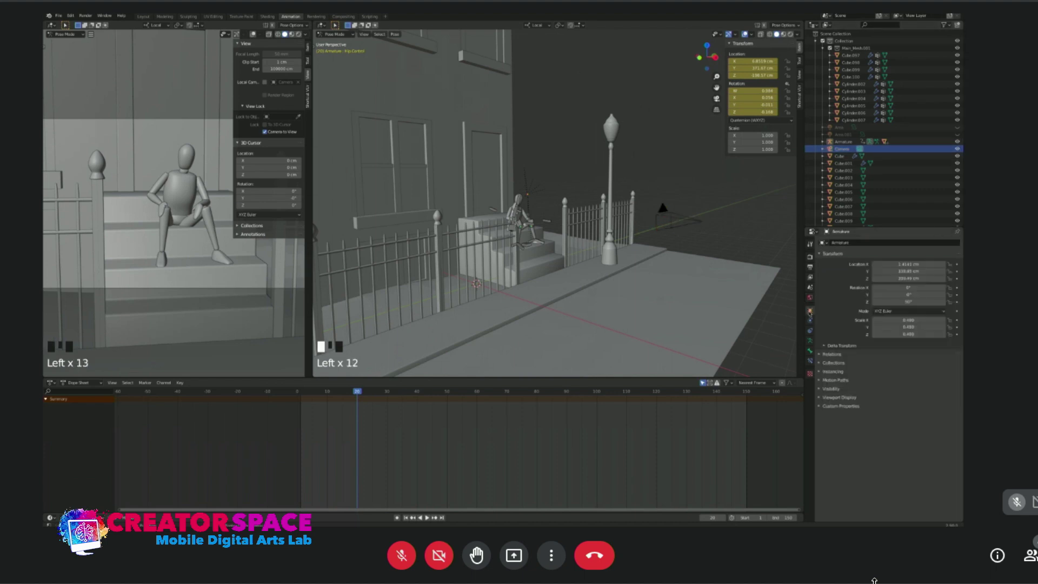
pyautogui.click(827, 149)
pyautogui.click(822, 150)
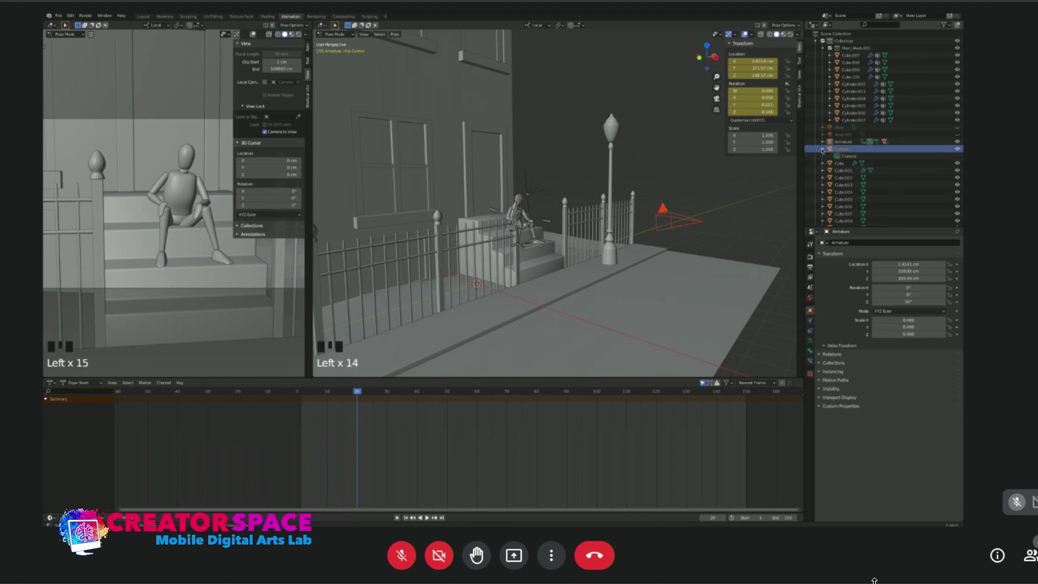
pyautogui.click(837, 150)
pyautogui.click(958, 150)
pyautogui.click(958, 150)
# Examine the operations offered for the camera data in the outliner, and try again to pick the camera in the scene.
pyautogui.click(843, 156)
pyautogui.rightClick(842, 157)
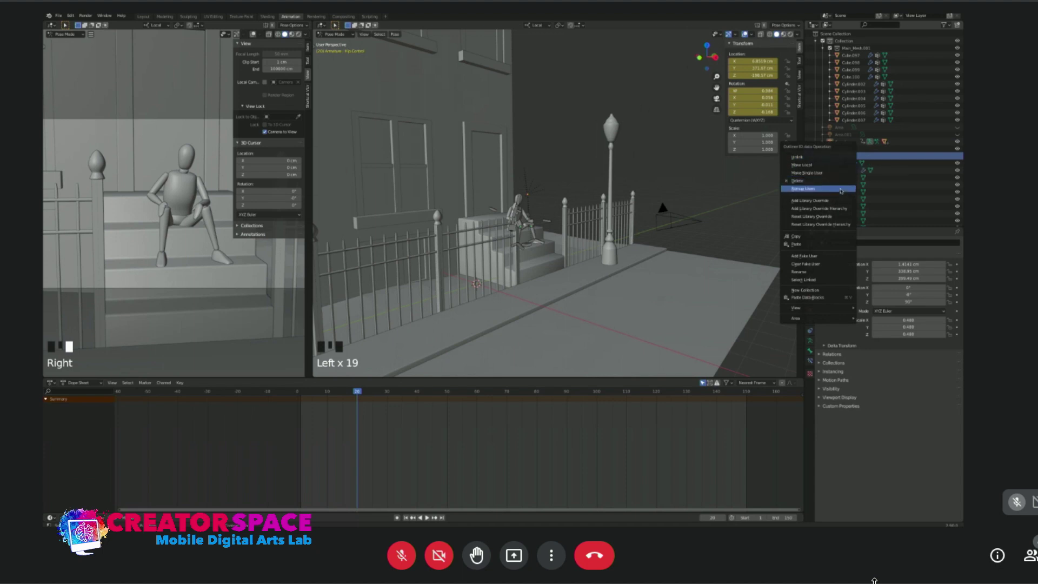
pyautogui.moveTo(827, 312)
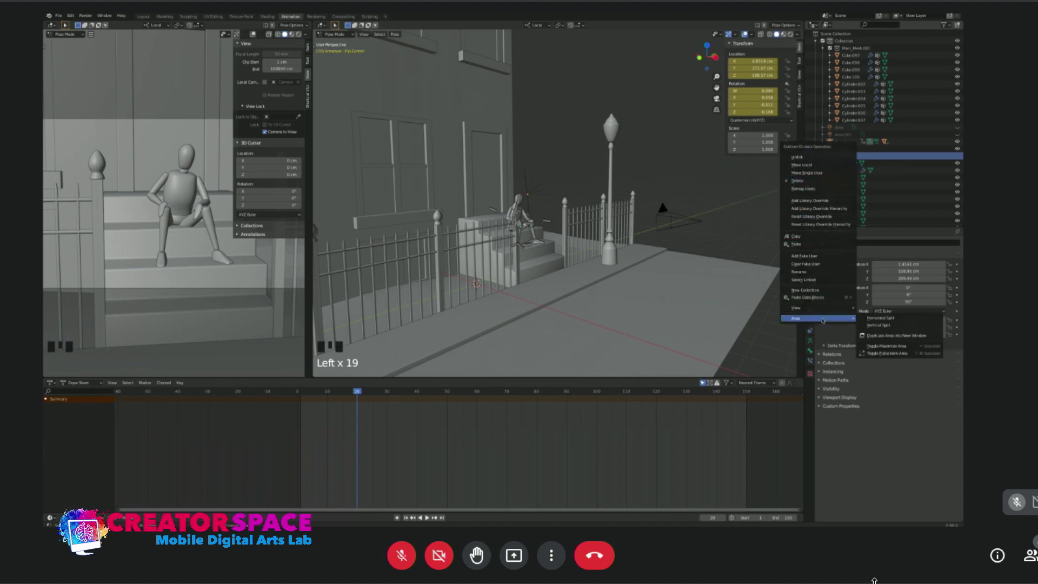
pyautogui.click(871, 171)
pyautogui.click(859, 157)
pyautogui.click(705, 178)
pyautogui.click(680, 213)
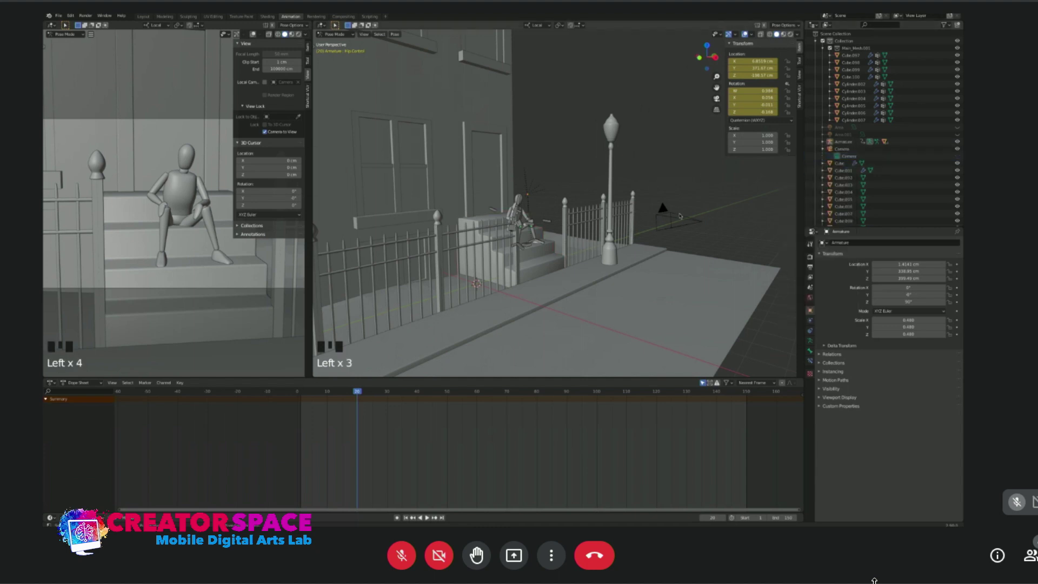
# Select the camera in the outliner and delete it.
pyautogui.click(680, 219)
pyautogui.click(680, 220)
pyautogui.click(847, 149)
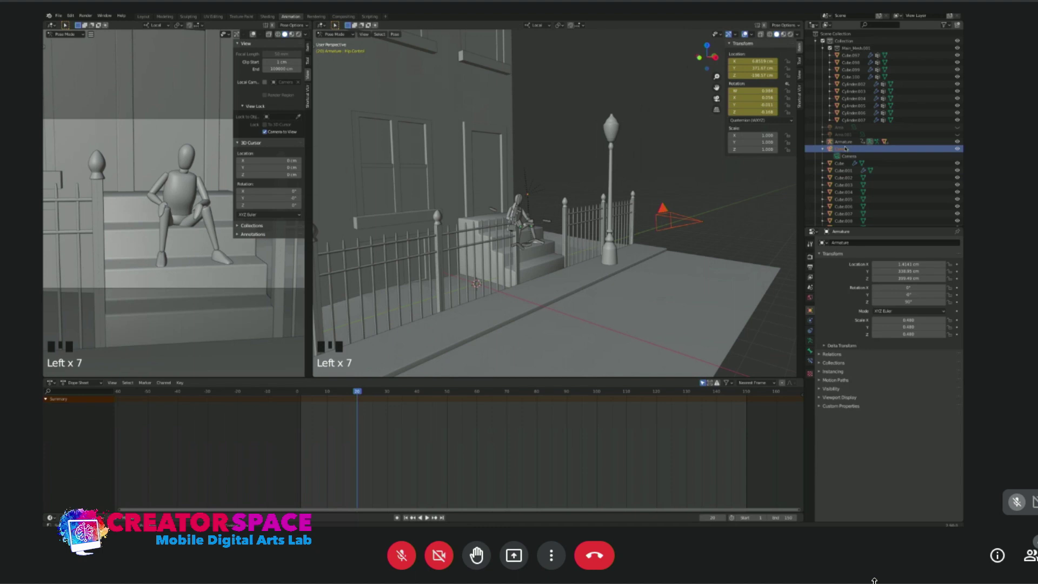
pyautogui.press('Delete')
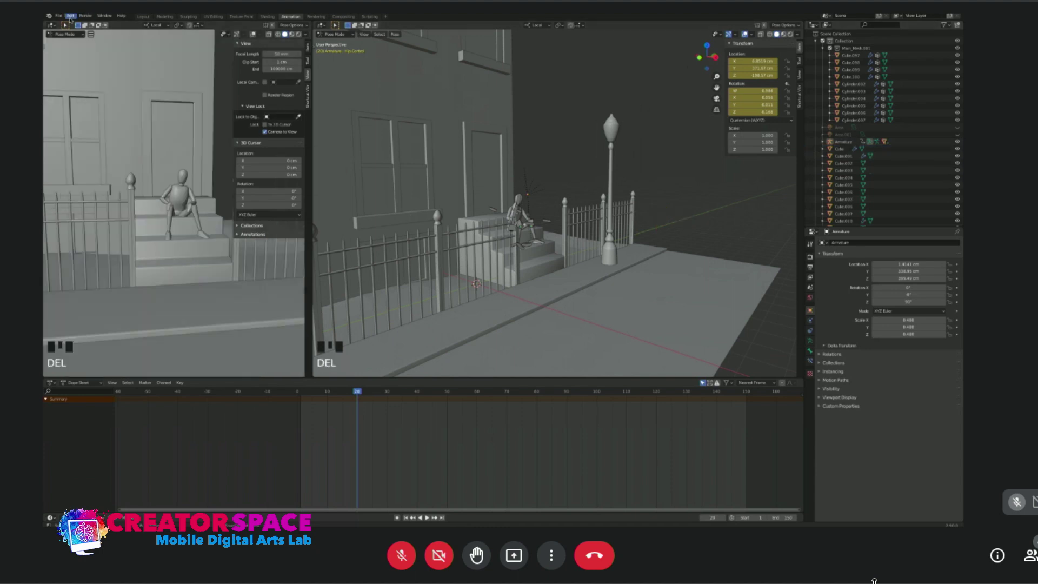
# Look through the addable object types for a new camera, leaving without adding anything.
pyautogui.click(554, 177)
pyautogui.hotkey('shift', 'a')
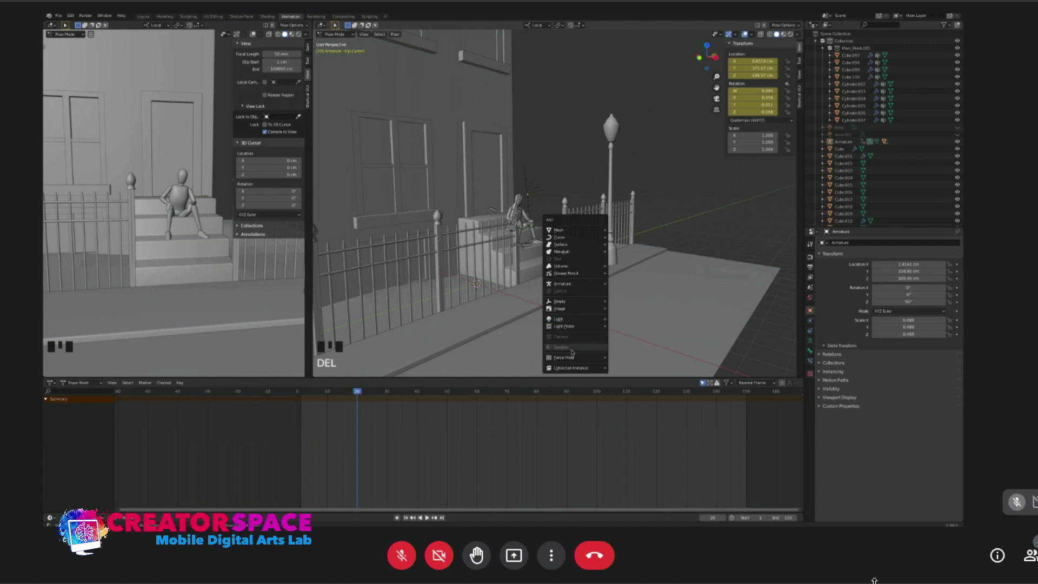
pyautogui.moveTo(575, 227)
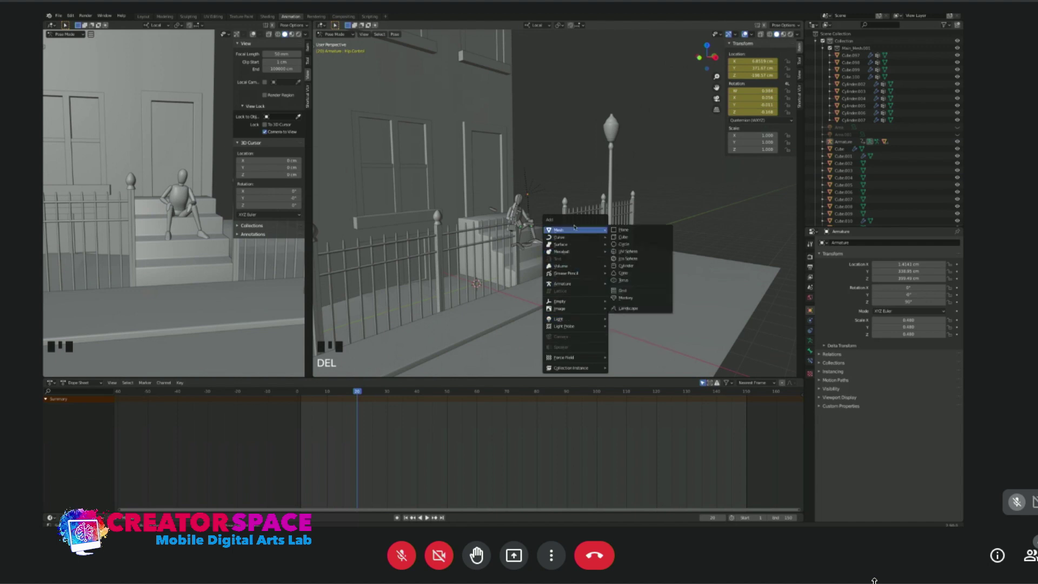
pyautogui.moveTo(570, 321)
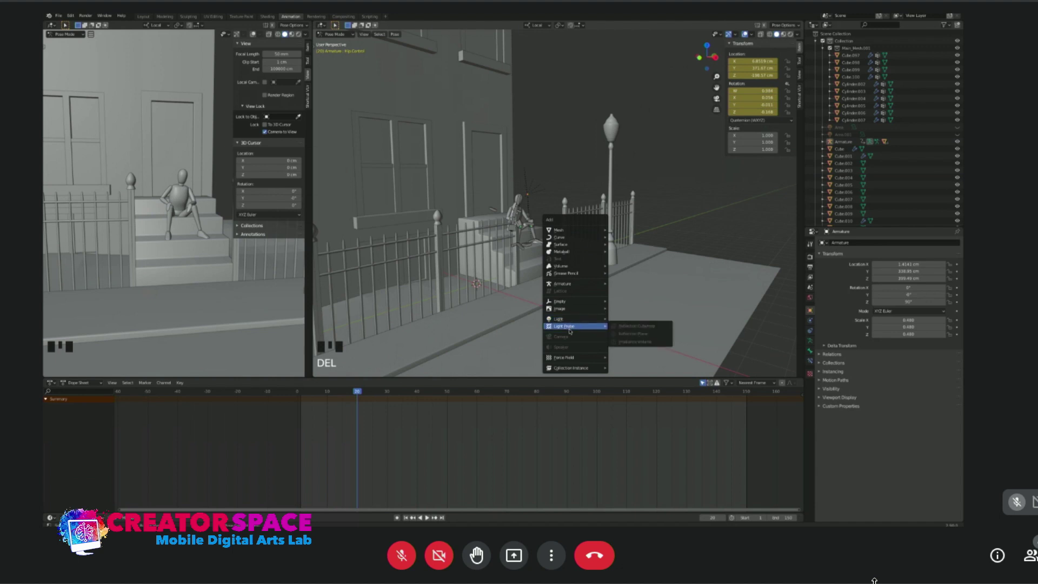
pyautogui.moveTo(574, 367)
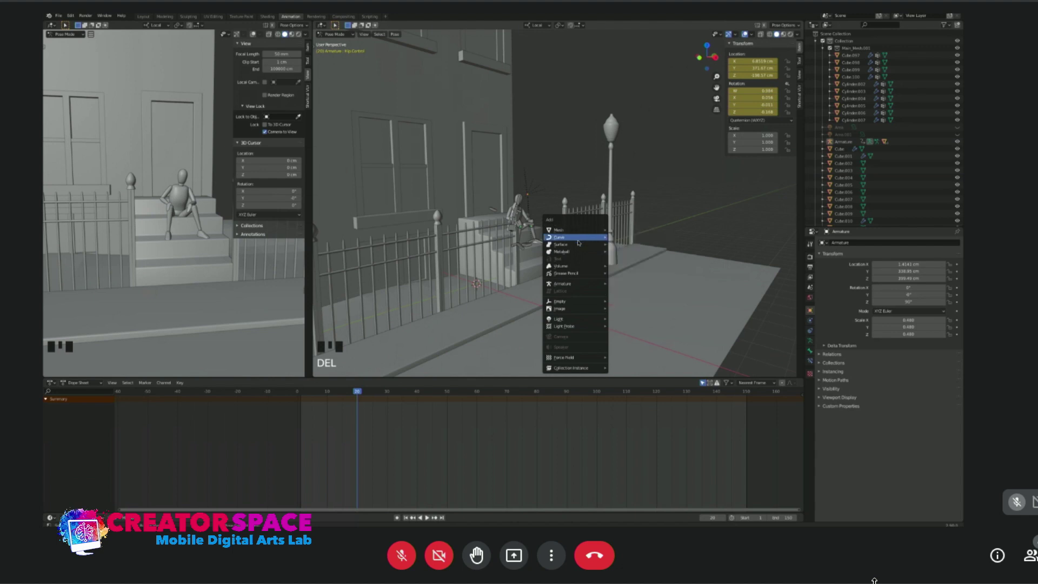
pyautogui.moveTo(578, 267)
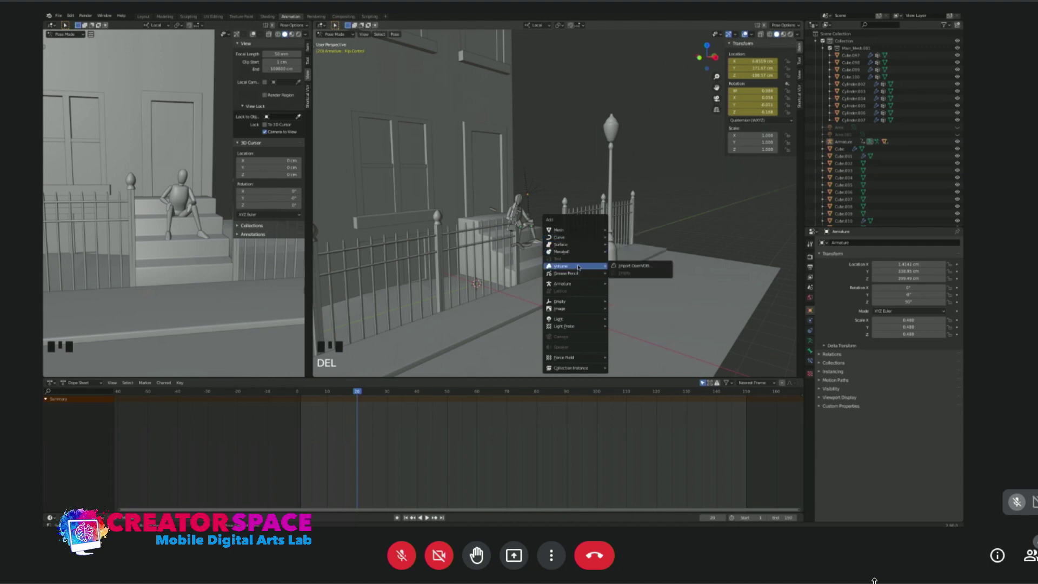
pyautogui.moveTo(578, 286)
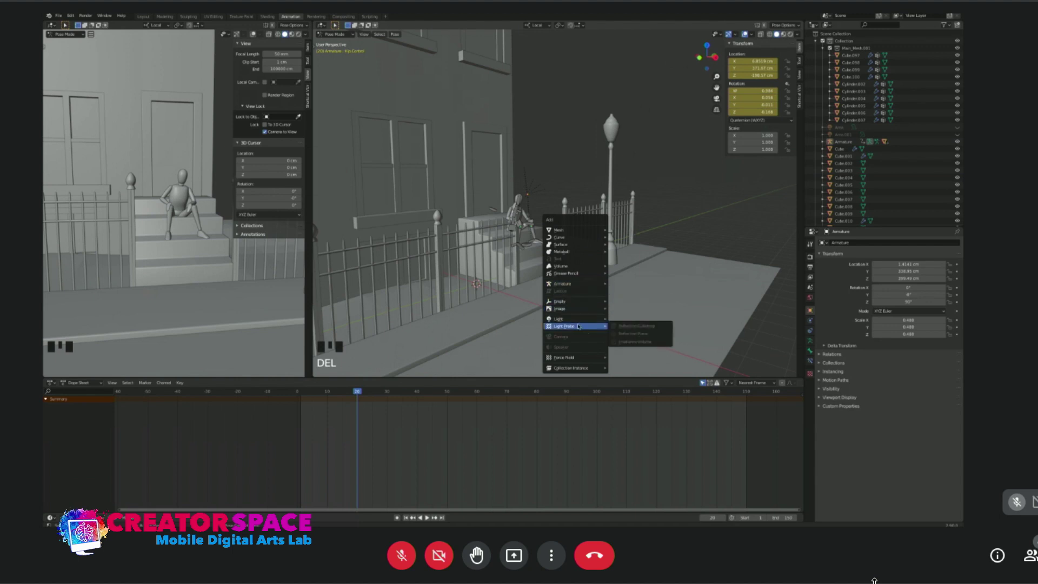
pyautogui.click(662, 190)
pyautogui.click(662, 190)
# Undo the camera deletion.
pyautogui.scroll(-2, 662, 190)
pyautogui.keyDown('shift'); pyautogui.moveTo(662, 190); pyautogui.dragTo(610, 208, button='middle'); pyautogui.keyUp('shift')
pyautogui.click(547, 209)
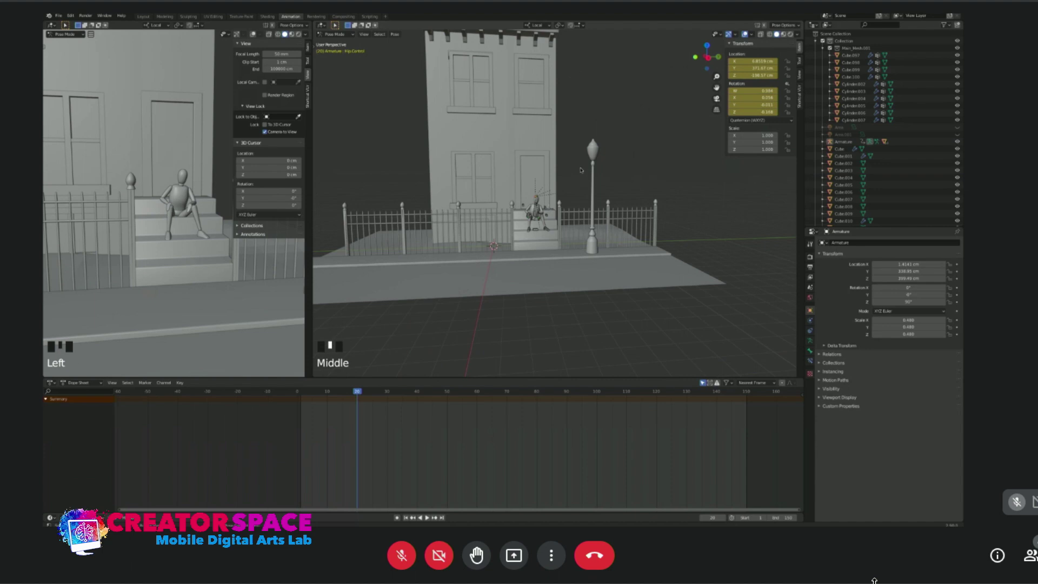
pyautogui.hotkey('ctrl', 'z')
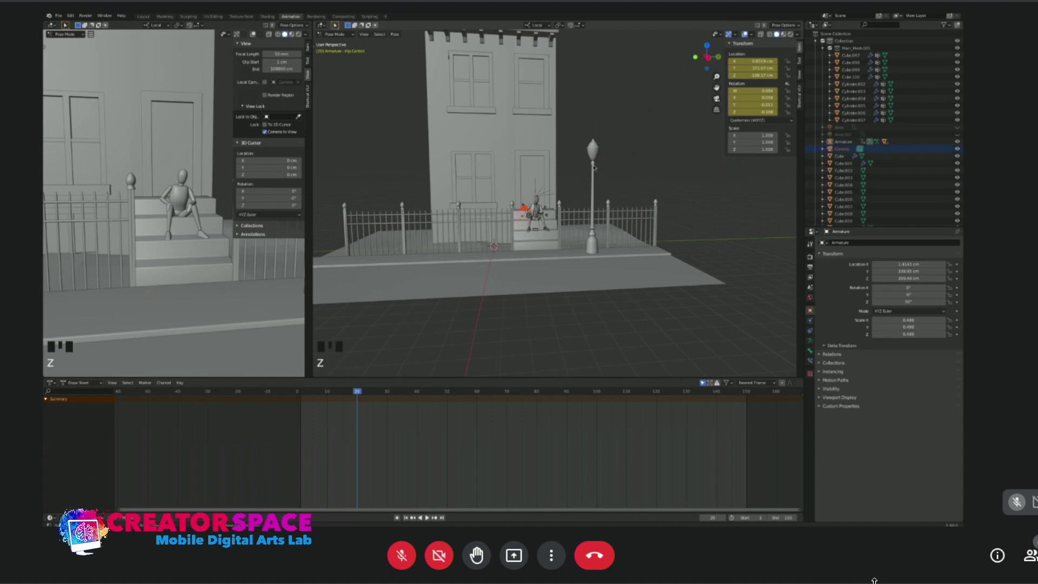
# Try to switch the armature out of Pose Mode and pick the camera in the scene.
pyautogui.moveTo(571, 187); pyautogui.dragTo(595, 194, button='middle')
pyautogui.scroll(2, 583, 191)
pyautogui.scroll(2, 583, 190)
pyautogui.click(558, 210)
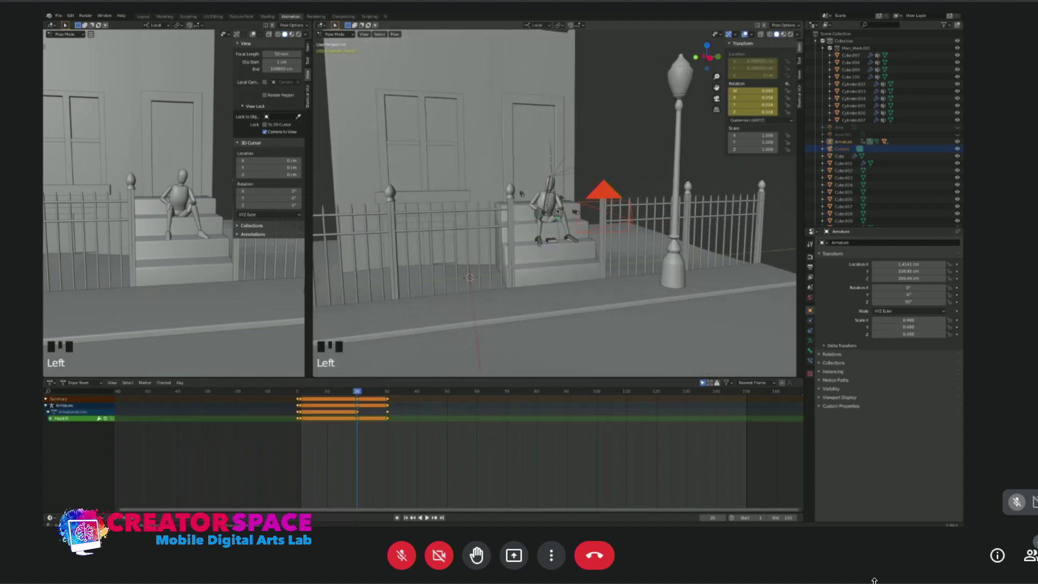
pyautogui.click(559, 213)
pyautogui.hotkey('ctrl', 'Tab')
pyautogui.click(575, 217)
pyautogui.click(576, 217)
pyautogui.click(577, 218)
pyautogui.hotkey('ctrl', 'Tab')
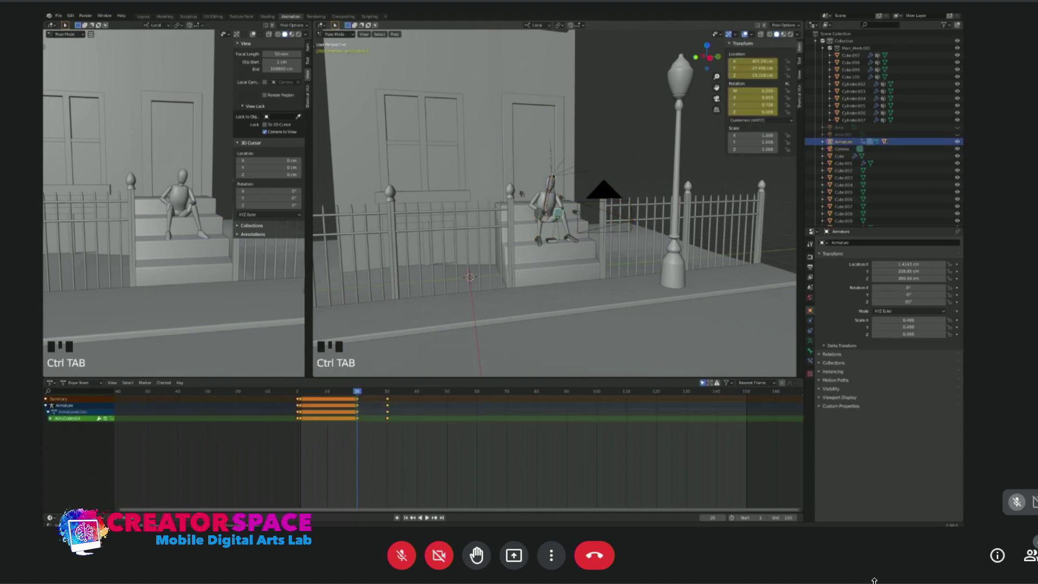
pyautogui.click(593, 201)
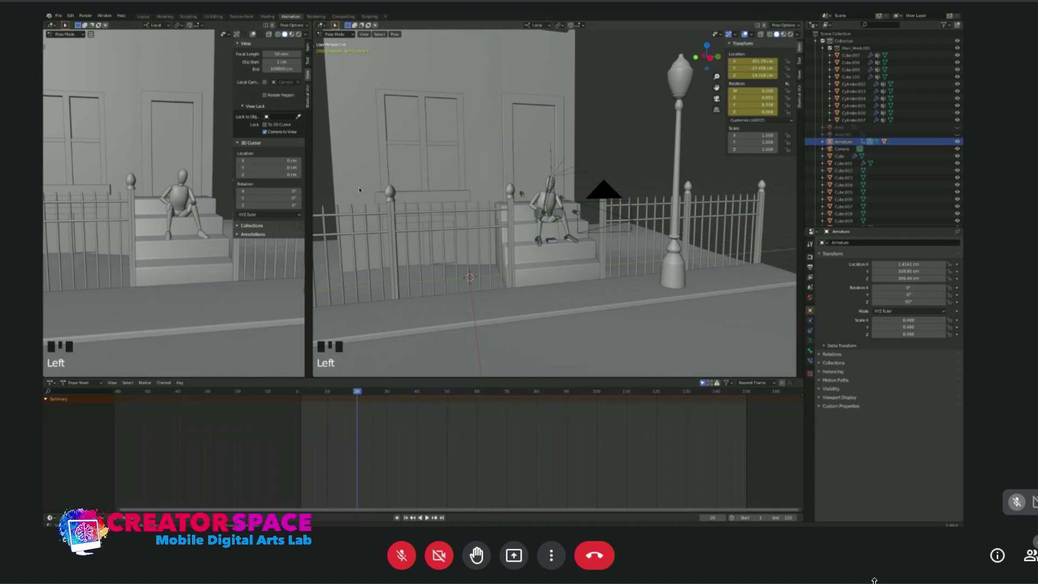
# Undo the recent changes back to the point where the armature is in Object Mode.
pyautogui.press('super')
pyautogui.press('super+z')
pyautogui.press('super+z')
pyautogui.press('super+z')
pyautogui.press('super+z')
pyautogui.press('super+z')
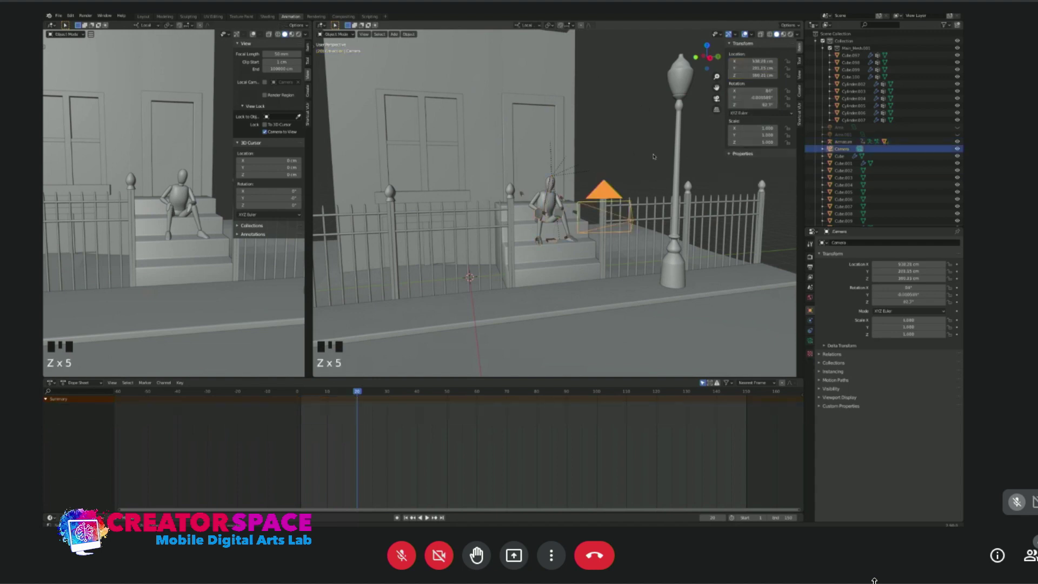
pyautogui.press('super+z')
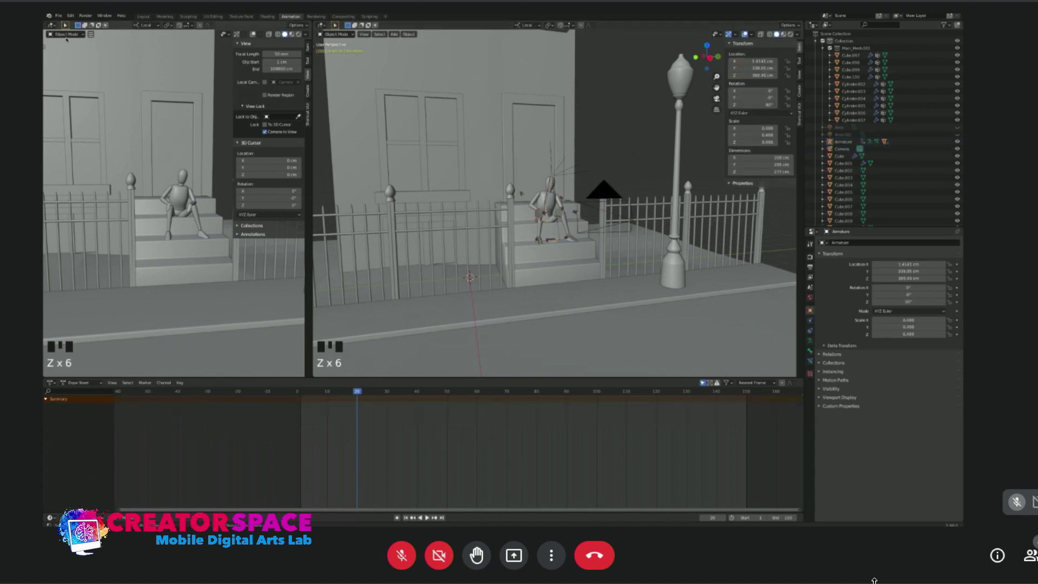
# Show the scene through the camera in the smaller viewport and hide that viewport's sidebar.
pyautogui.click(66, 35)
pyautogui.click(67, 43)
pyautogui.click(92, 35)
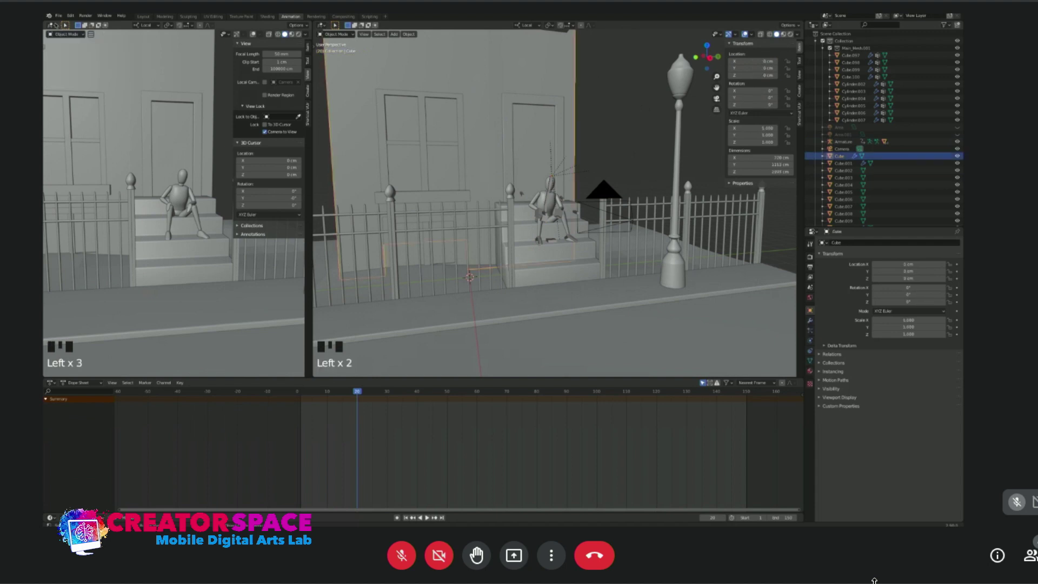
pyautogui.click(51, 25)
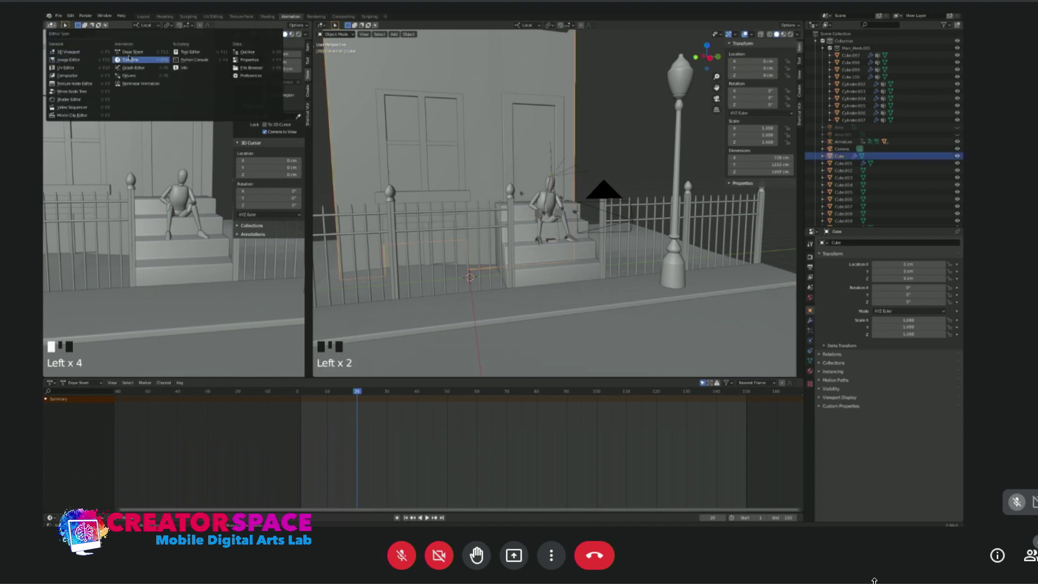
pyautogui.click(130, 151)
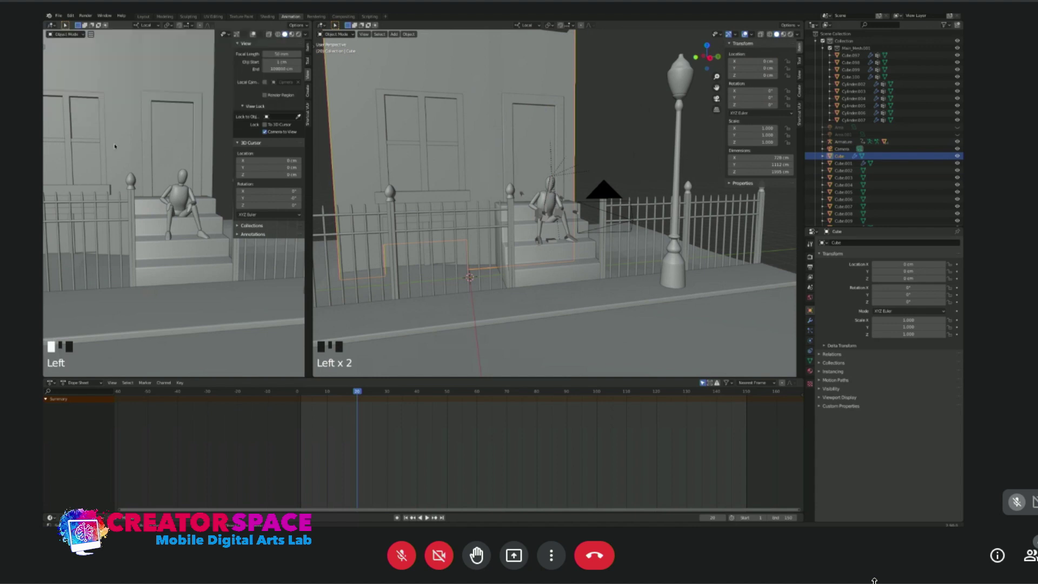
pyautogui.press('KP_0')
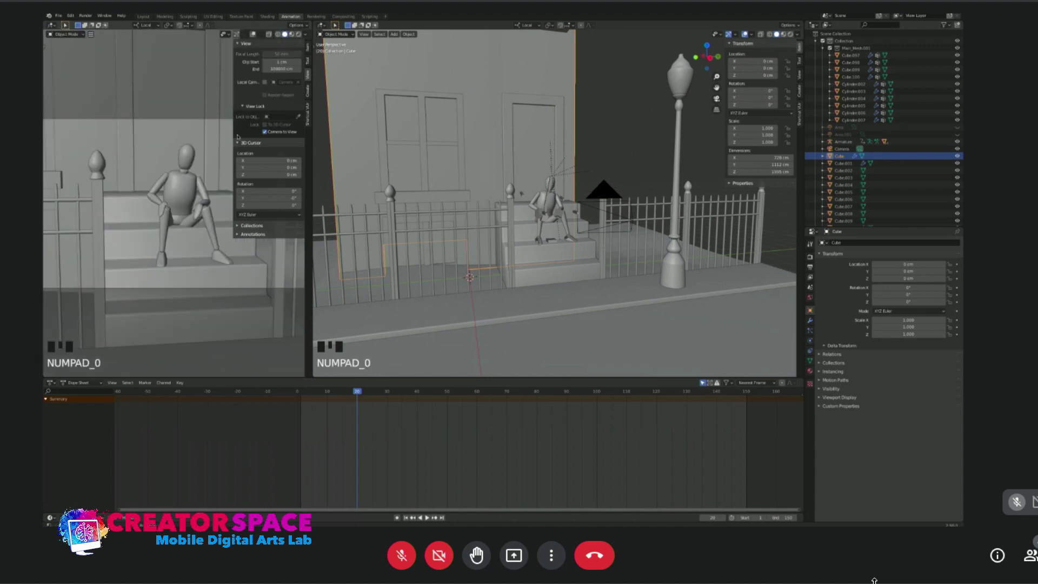
pyautogui.press('n')
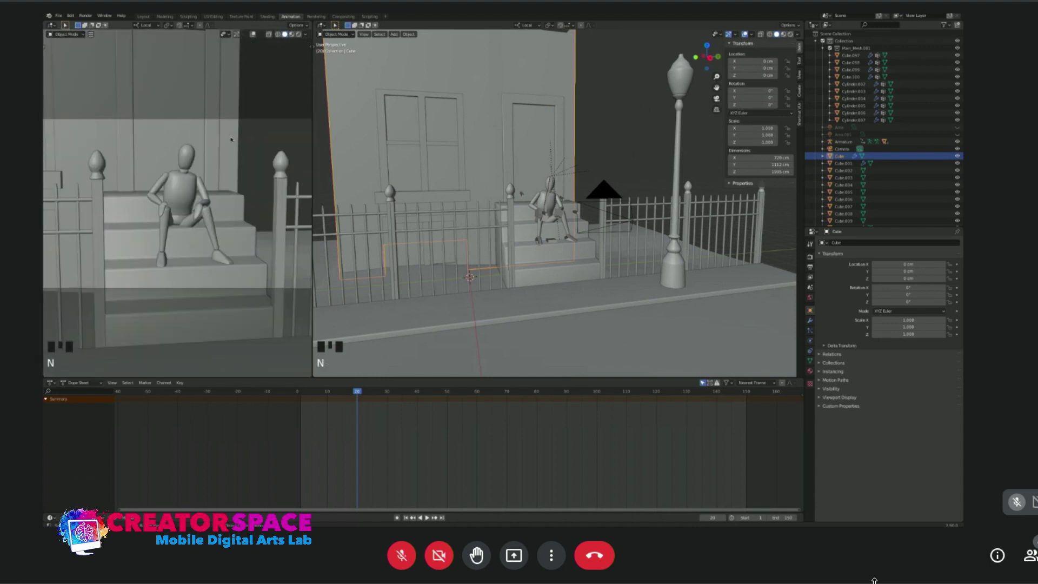
# Select the camera in the scene and insert a location and rotation keyframe for it at frame 20.
pyautogui.click(595, 193)
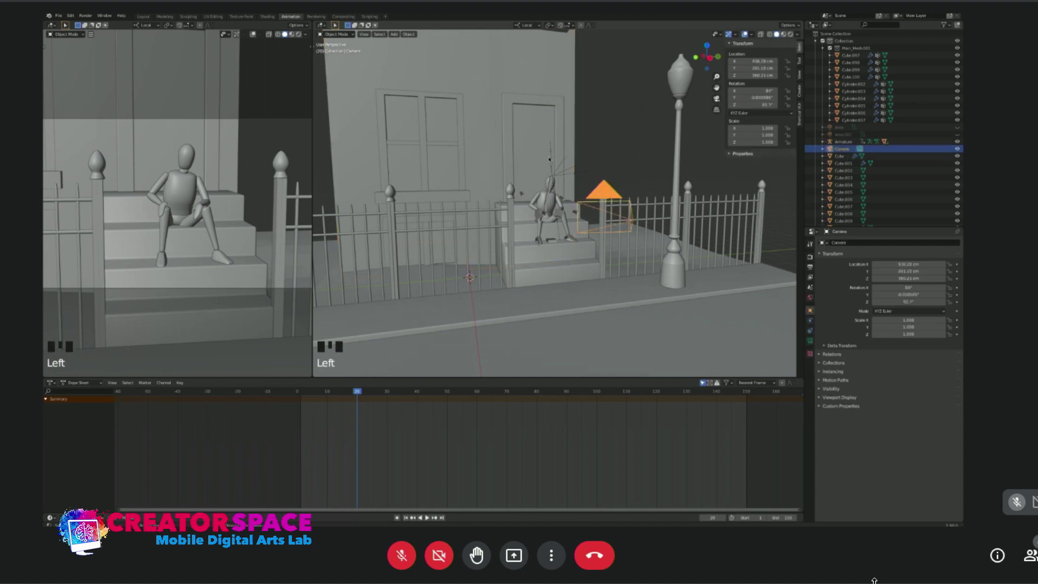
pyautogui.click(620, 142)
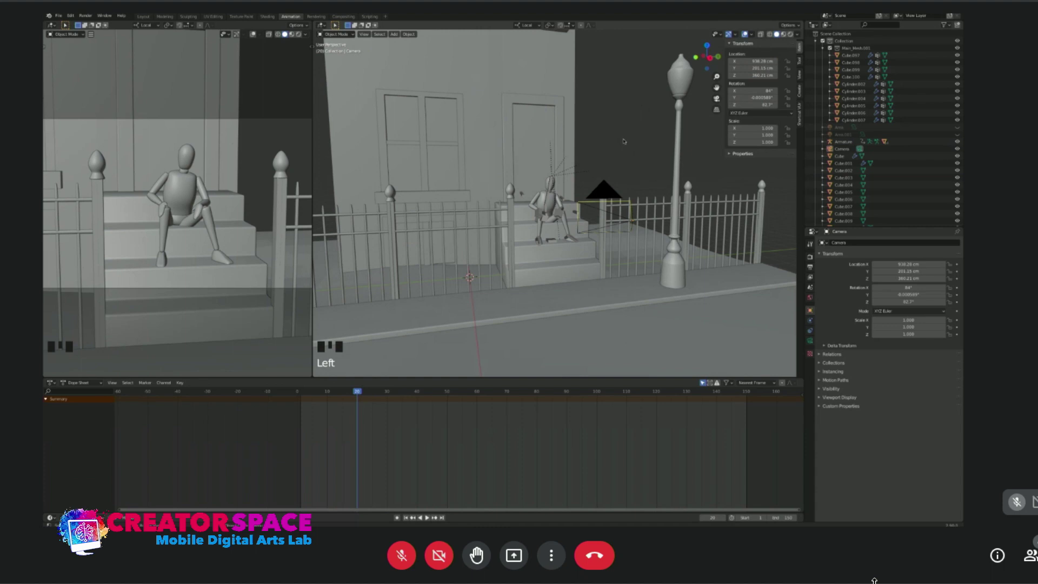
pyautogui.scroll(-2, 624, 141)
pyautogui.moveTo(624, 141); pyautogui.dragTo(618, 175, button='middle')
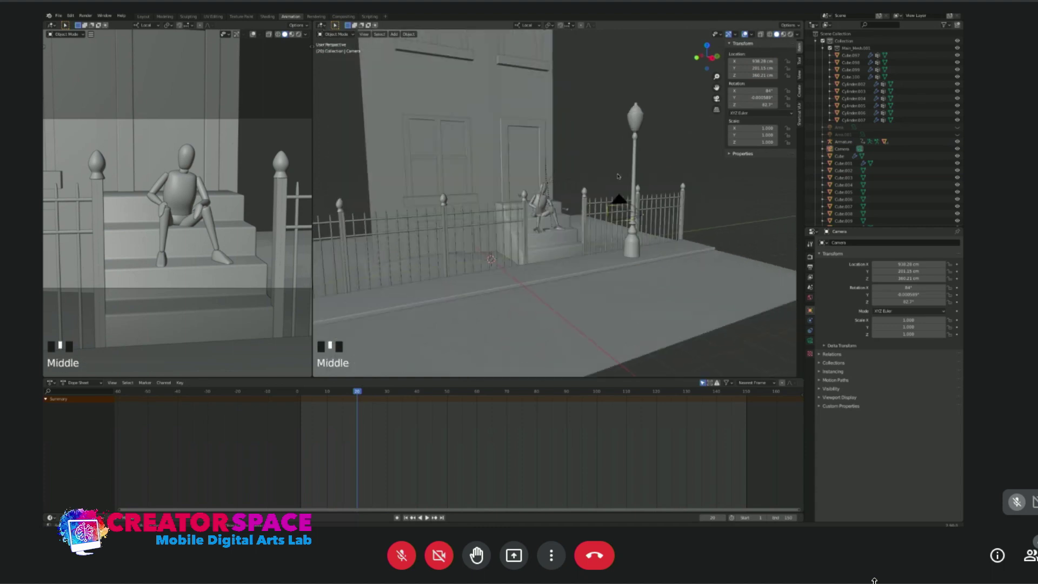
pyautogui.moveTo(701, 215); pyautogui.dragTo(730, 218, button='middle')
pyautogui.click(729, 223)
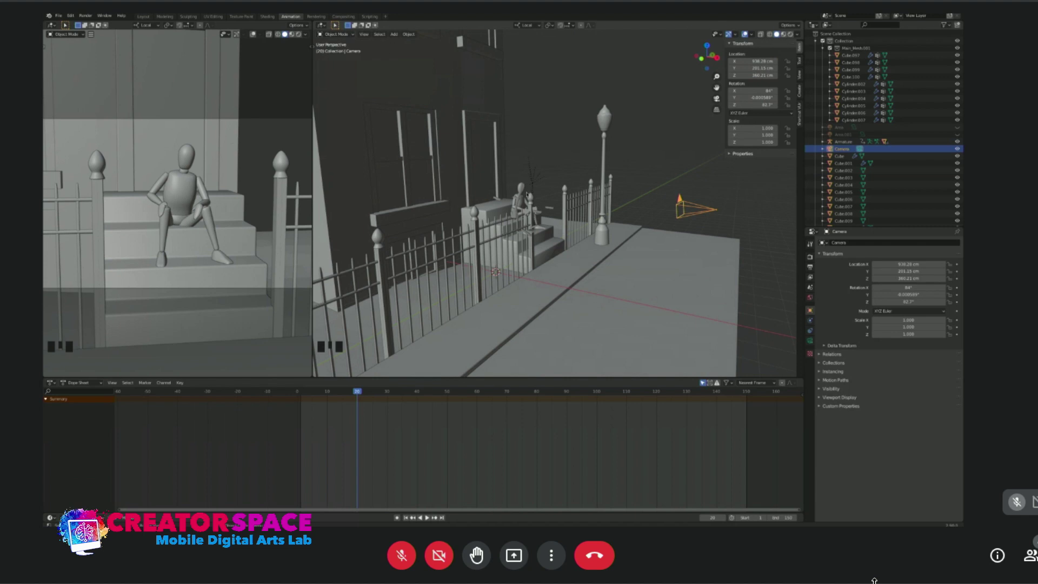
pyautogui.moveTo(591, 176); pyautogui.dragTo(569, 173, button='middle')
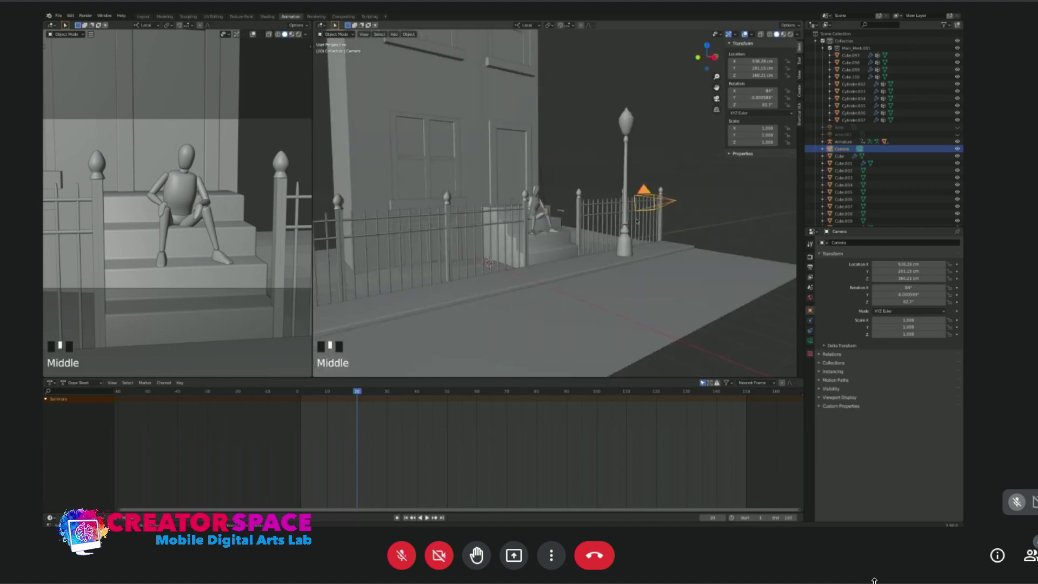
pyautogui.scroll(2, 636, 220)
pyautogui.keyDown('shift'); pyautogui.moveTo(636, 221); pyautogui.dragTo(614, 173, button='middle'); pyautogui.keyUp('shift')
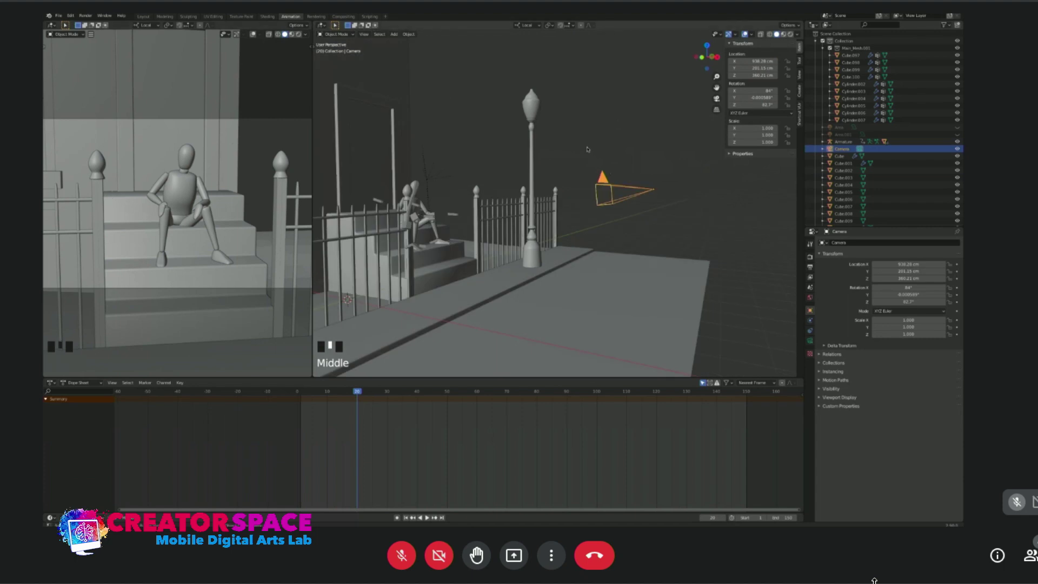
pyautogui.moveTo(591, 173); pyautogui.dragTo(662, 217)
pyautogui.press('i')
pyautogui.click(639, 197)
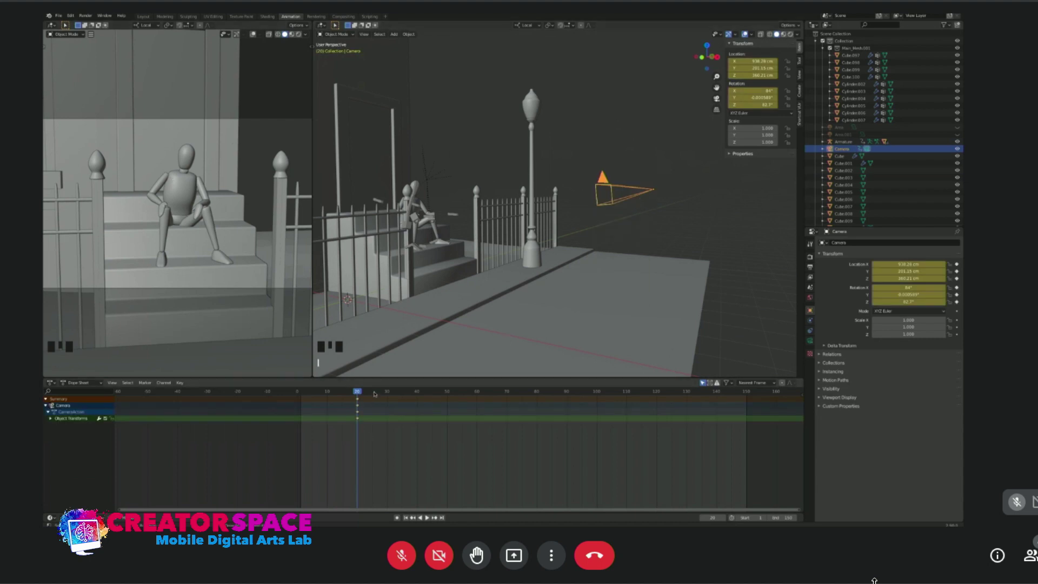
# At frame 30, pull the camera back through its locked view and reframe it around the whole standing mannequin.
pyautogui.moveTo(357, 391); pyautogui.dragTo(387, 391)
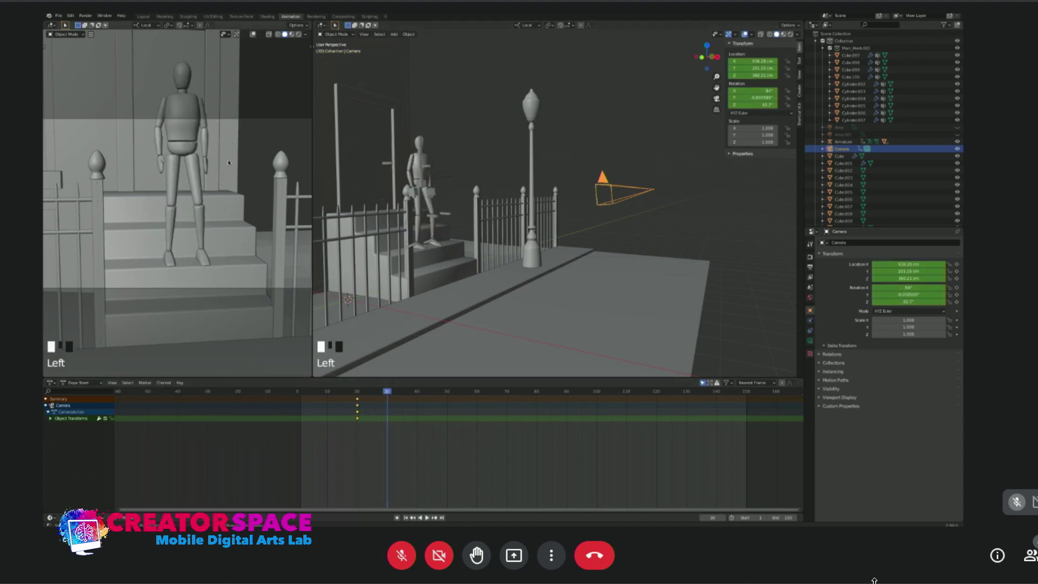
pyautogui.click(228, 162)
pyautogui.press('n')
pyautogui.click(210, 174)
pyautogui.click(211, 174)
pyautogui.keyDown('shift'); pyautogui.moveTo(211, 174); pyautogui.dragTo(204, 205, button='middle'); pyautogui.keyUp('shift')
pyautogui.scroll(-2, 206, 201)
pyautogui.scroll(-1, 202, 209)
pyautogui.scroll(1, 202, 209)
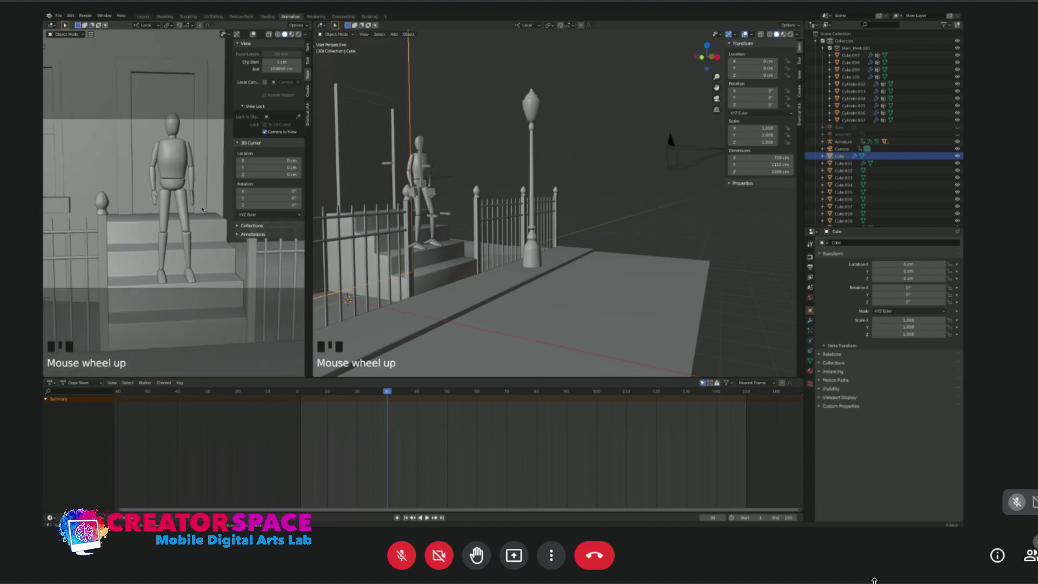
pyautogui.scroll(-1, 202, 208)
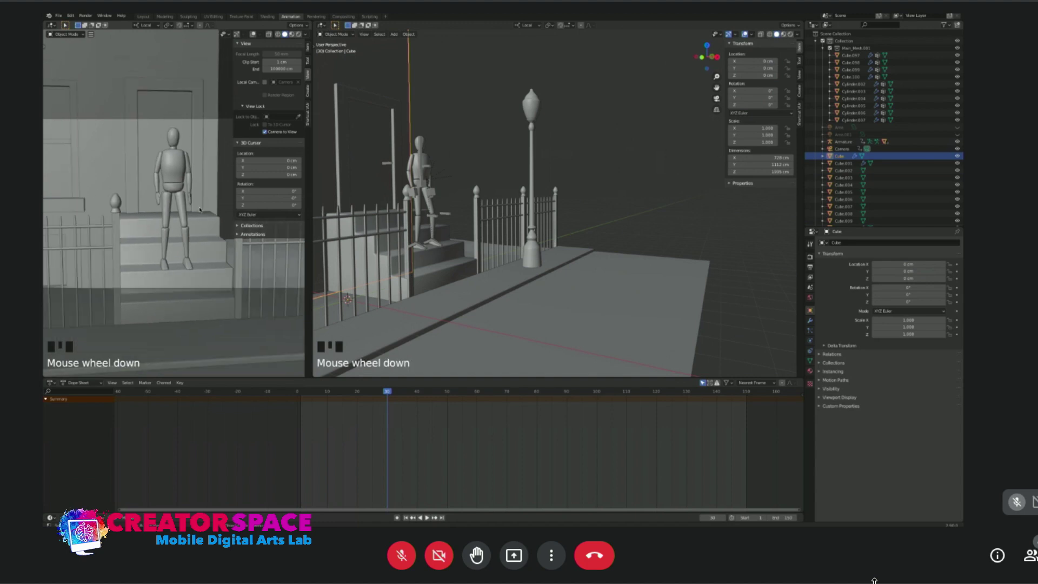
pyautogui.keyDown('shift'); pyautogui.moveTo(200, 209); pyautogui.dragTo(197, 217, button='middle'); pyautogui.keyUp('shift')
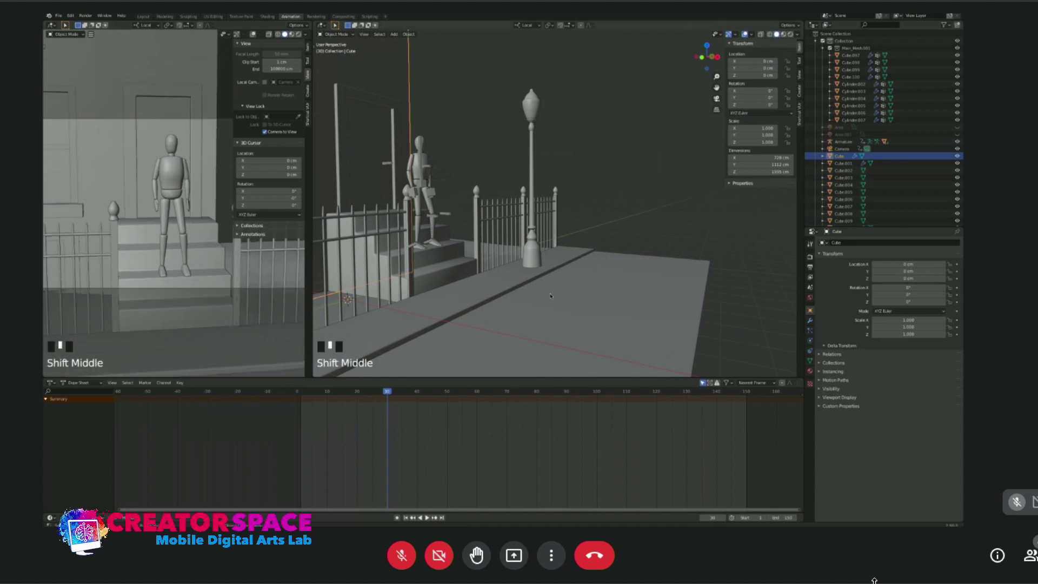
# Try to rotate the selected camera in the right orthographic view, then undo the rotation.
pyautogui.scroll(-2, 674, 157)
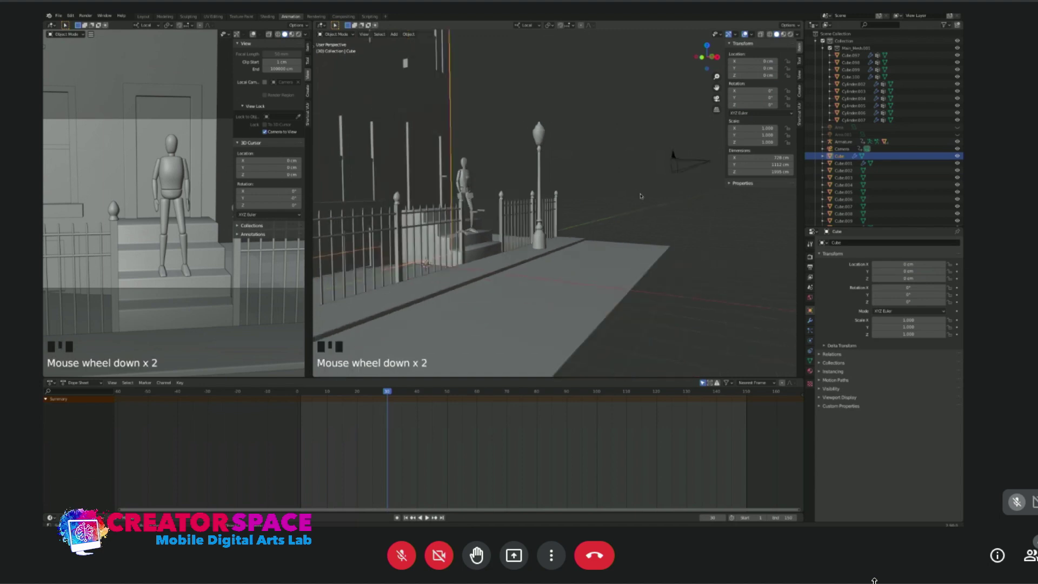
pyautogui.click(677, 168)
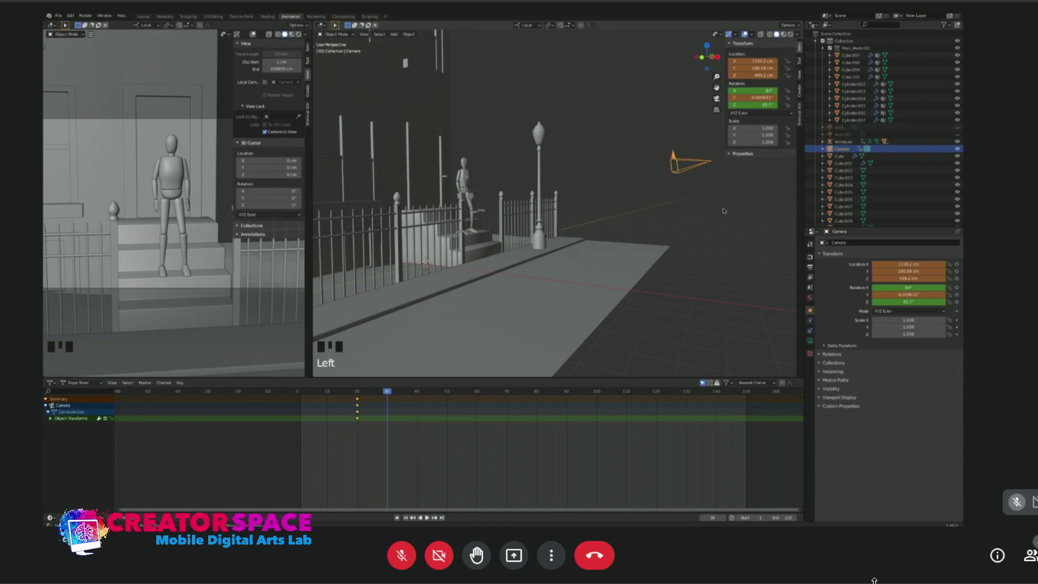
pyautogui.press('KP_3')
pyautogui.press('r')
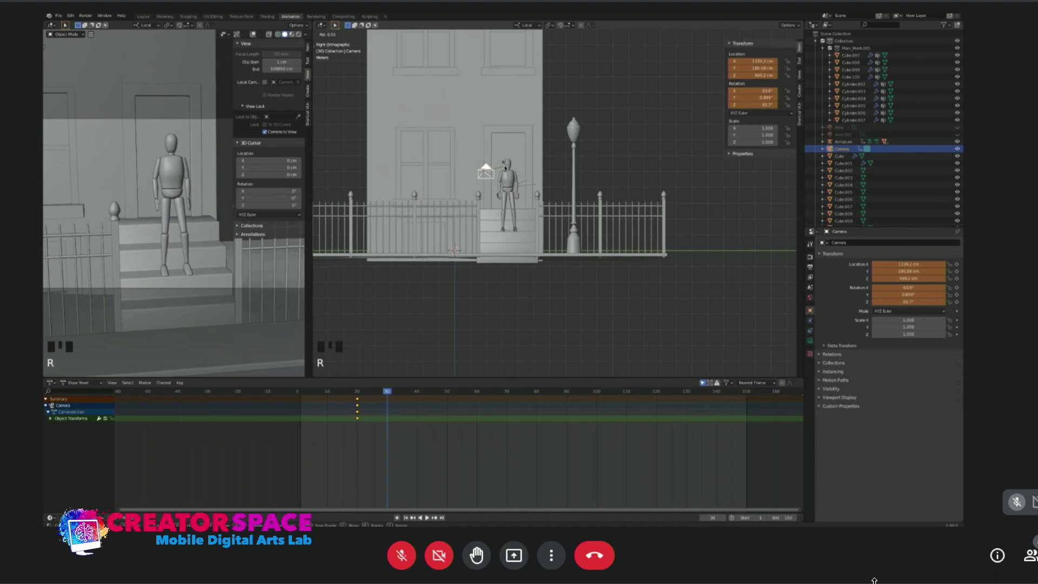
pyautogui.click(506, 167)
pyautogui.press('super')
pyautogui.hotkey('ctrl', 'z')
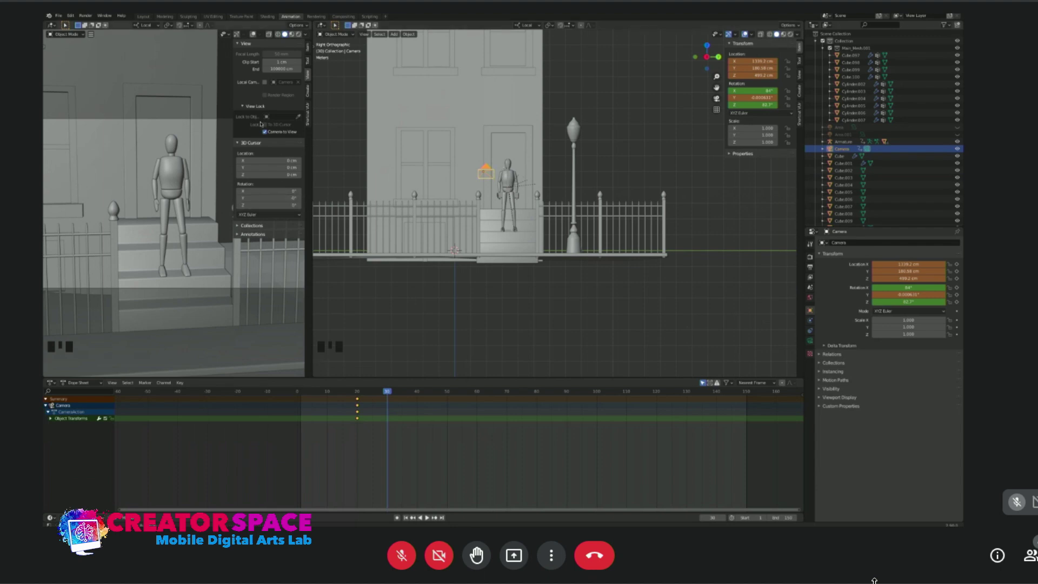
# Hide the camera viewport's sidebar and insert a location and rotation keyframe for the camera at frame 30.
pyautogui.press('n')
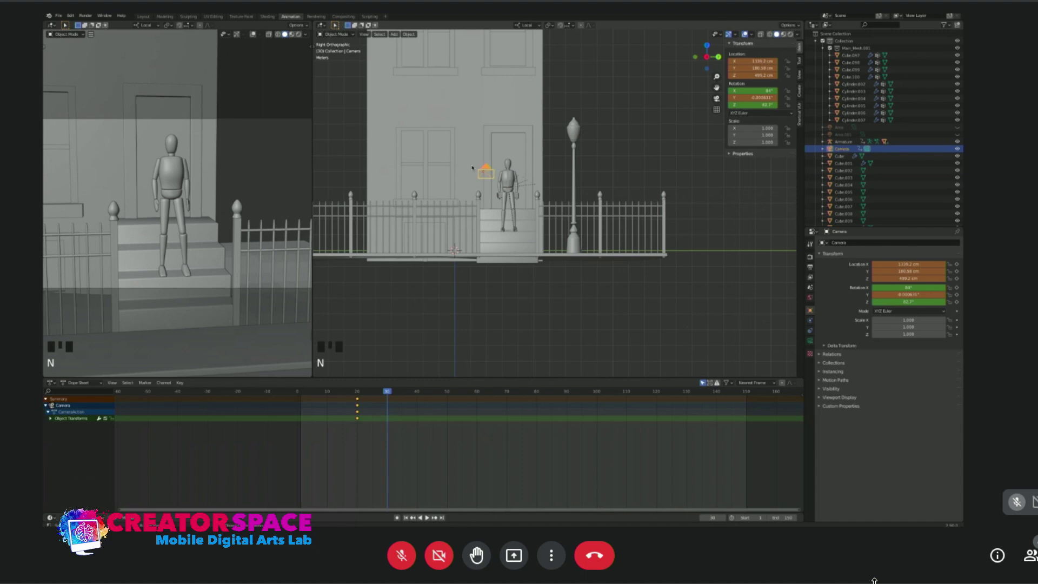
pyautogui.press('i')
pyautogui.click(479, 158)
# Scrub the timeline between frames 20 and 30 to review the camera move.
pyautogui.press('Left')
pyautogui.press('Left')
pyautogui.press('Left')
pyautogui.press('Left')
pyautogui.press('Left')
pyautogui.press('Left')
pyautogui.press('Left')
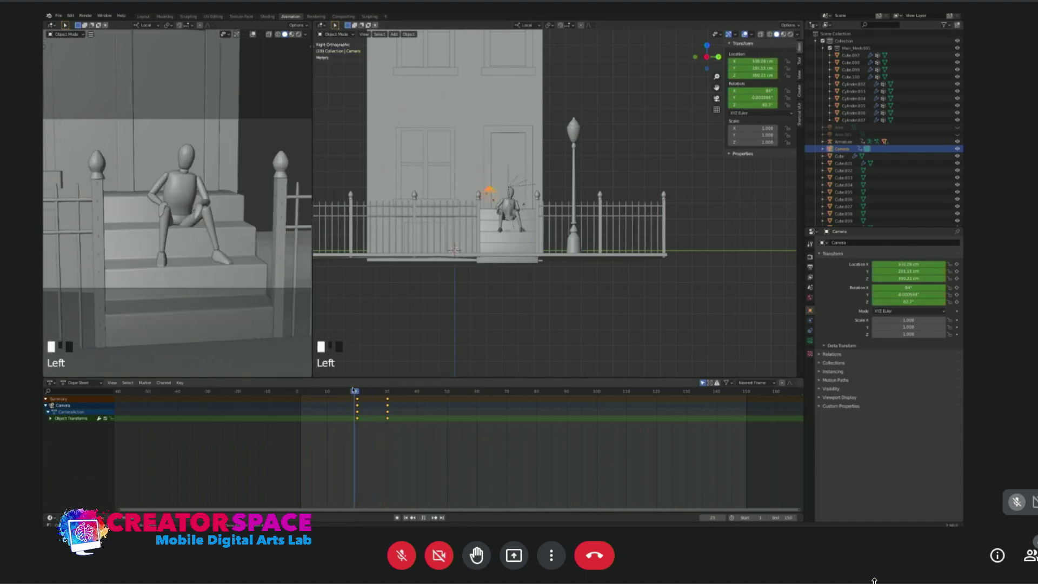
pyautogui.moveTo(366, 388); pyautogui.dragTo(387, 391)
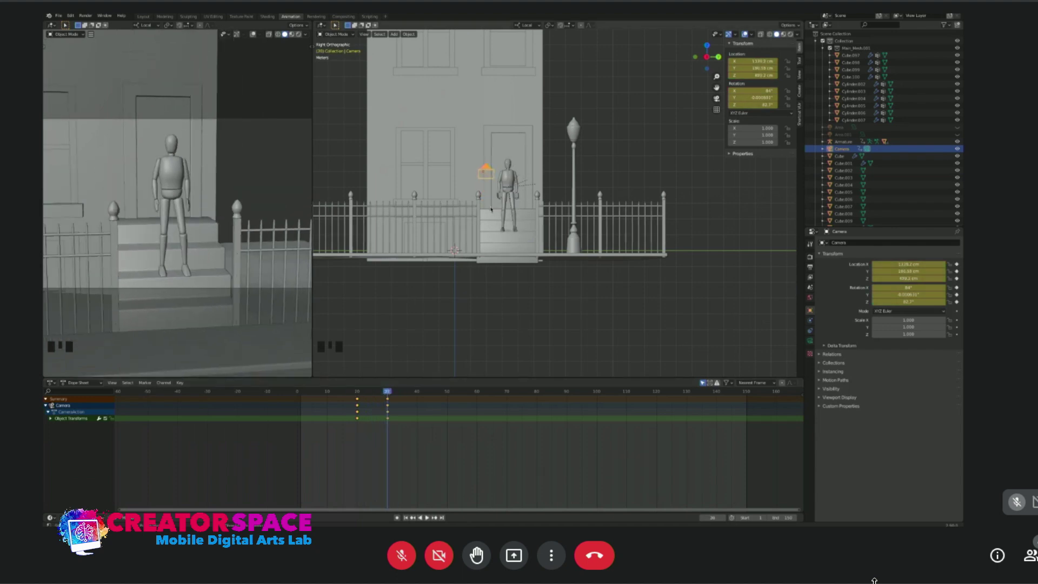
# Select the mannequin's armature in the scene and switch it to Pose Mode.
pyautogui.click(517, 199)
pyautogui.click(519, 200)
pyautogui.click(521, 200)
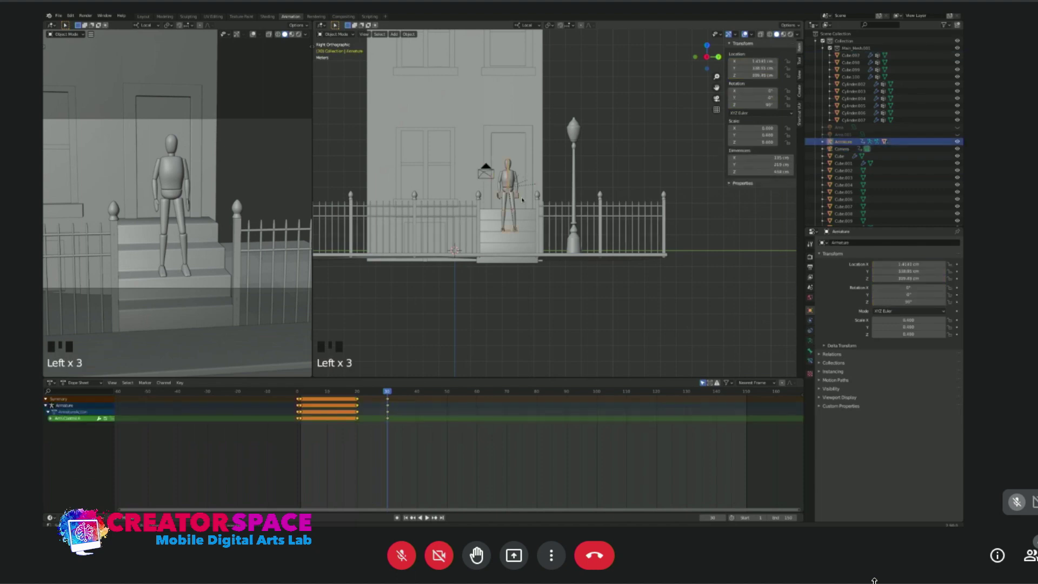
pyautogui.hotkey('ctrl', 'Tab')
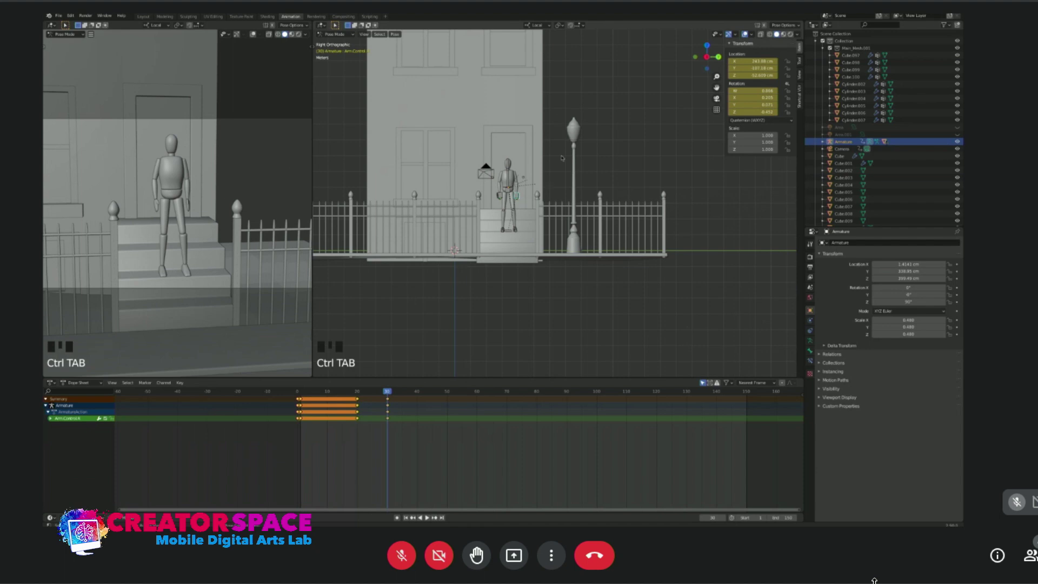
pyautogui.scroll(4, 551, 202)
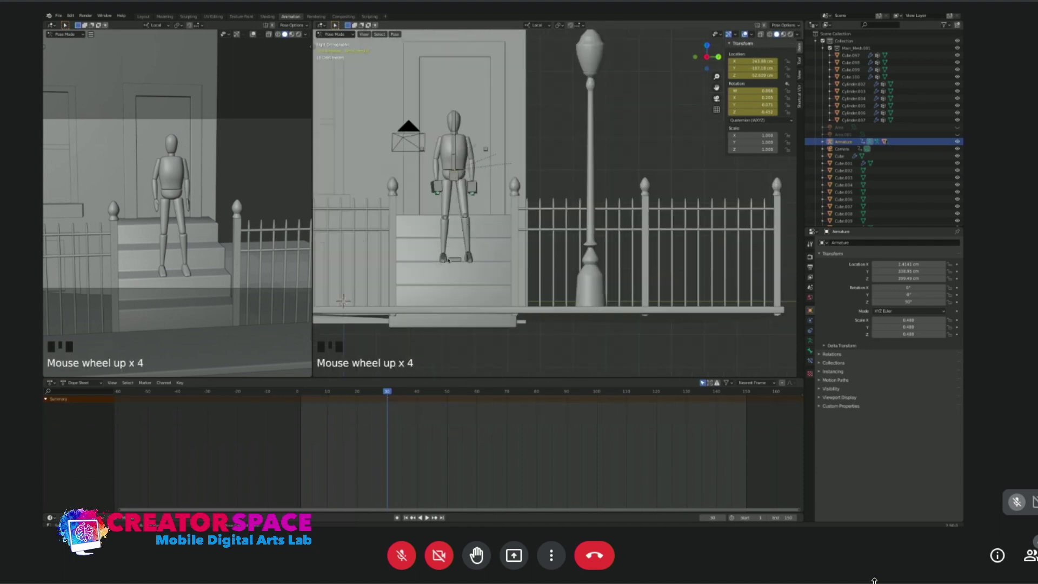
# Try to move the mannequin's hip control in the perspective view, then cancel the move.
pyautogui.click(457, 260)
pyautogui.moveTo(467, 224); pyautogui.dragTo(546, 226, button='middle')
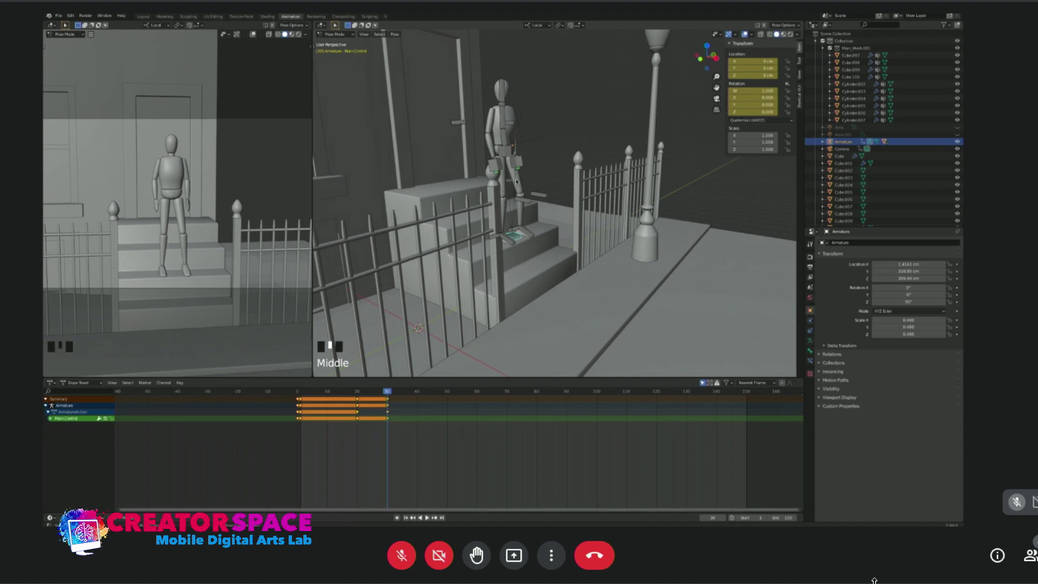
pyautogui.click(506, 152)
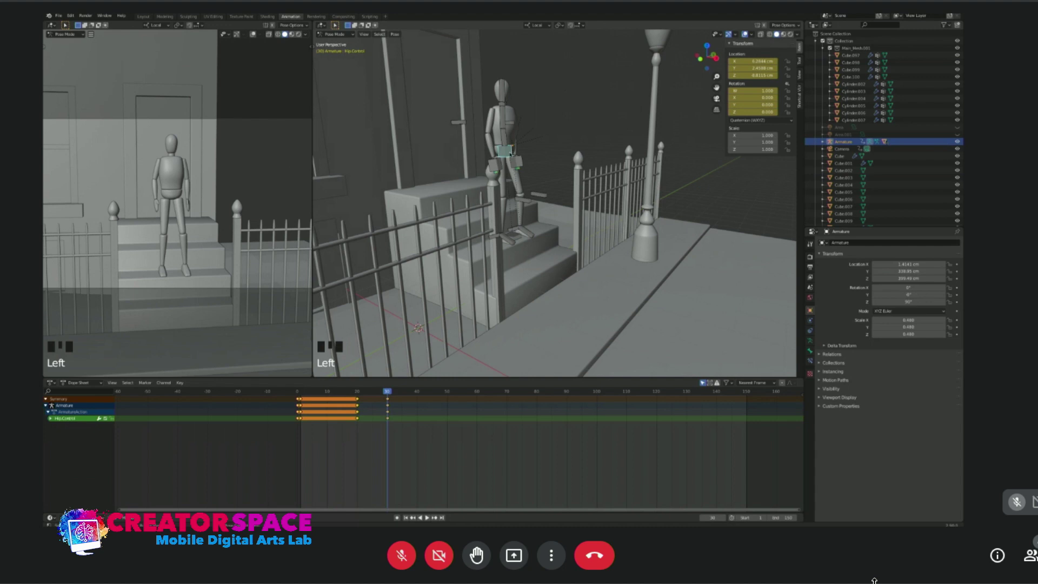
pyautogui.press('g')
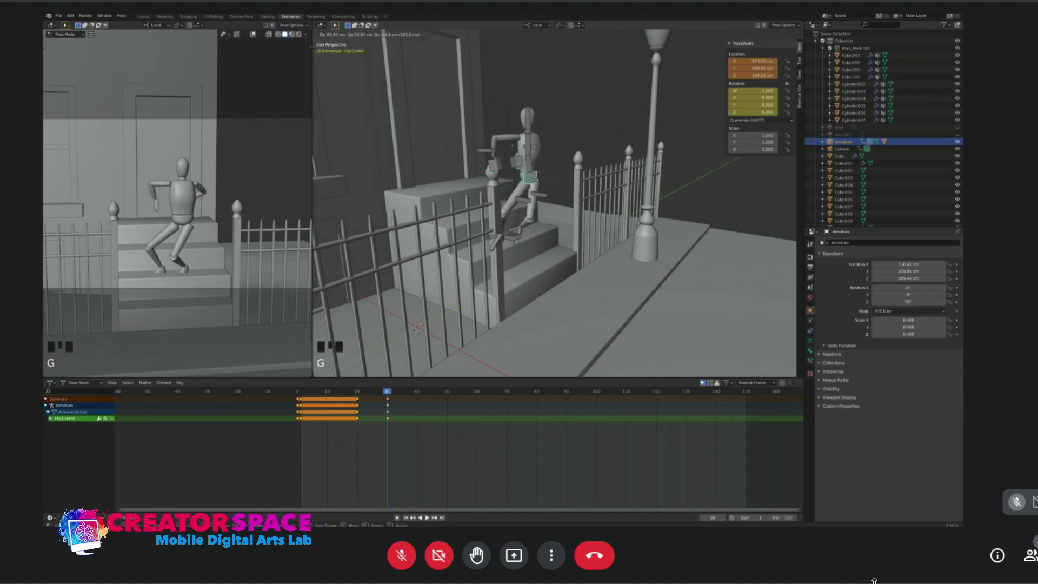
pyautogui.press('Escape')
# In the front orthographic view at frame 30, try lowering the hip control and moving a leg control down a step, then undo both moves.
pyautogui.press('KP_3')
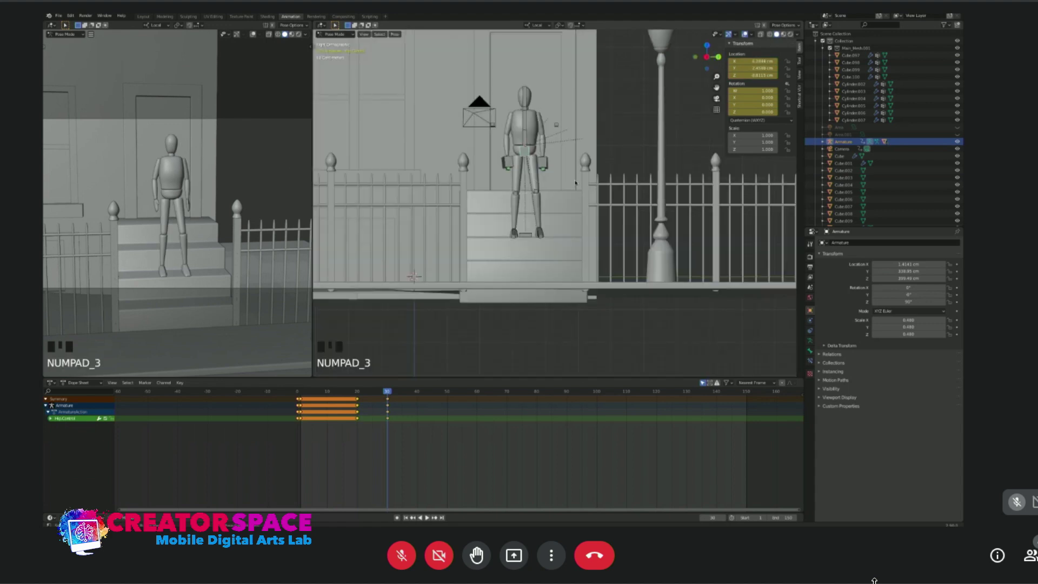
pyautogui.press('KP_1')
pyautogui.press('g')
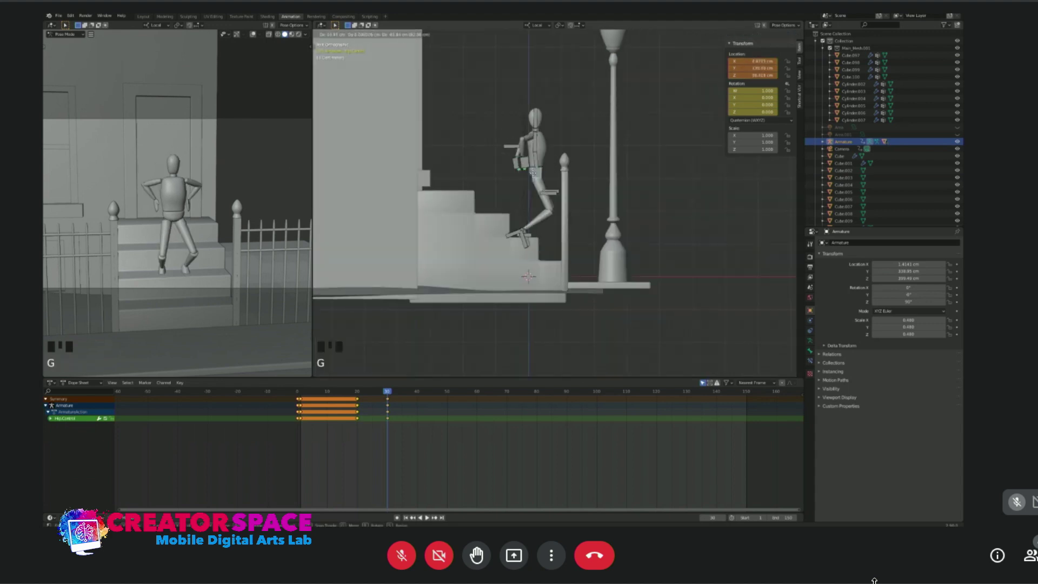
pyautogui.click(536, 174)
pyautogui.click(515, 235)
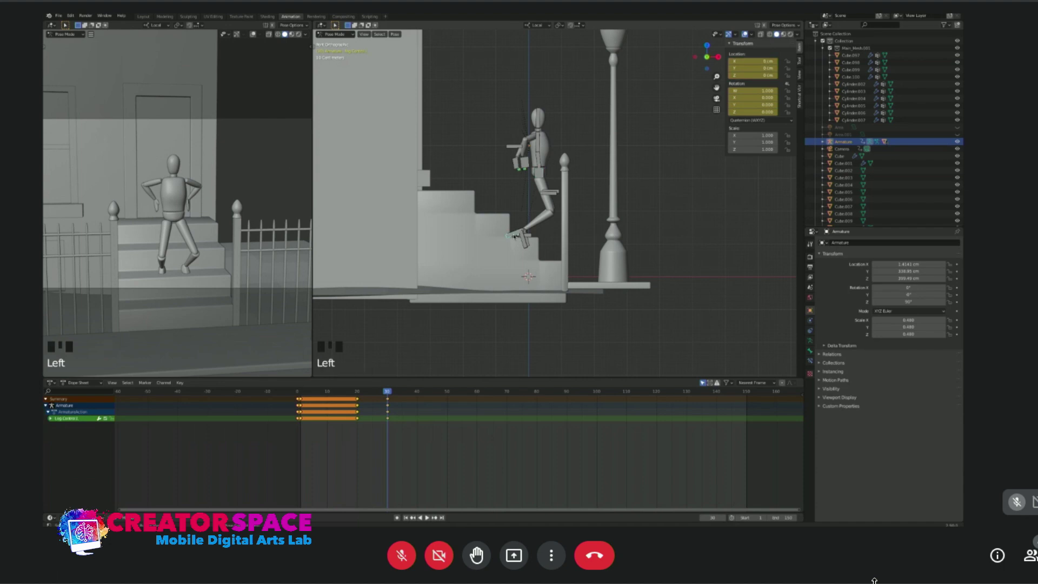
pyautogui.press('g')
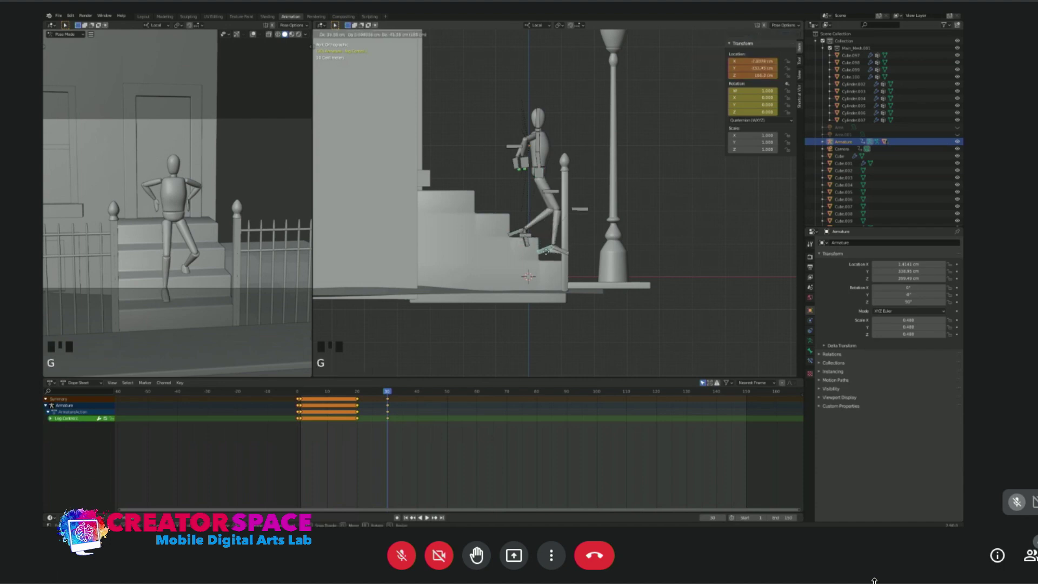
pyautogui.click(545, 254)
pyautogui.hotkey('ctrl', 'z')
pyautogui.hotkey('ctrl', 'z')
pyautogui.hotkey('ctrl', 'z')
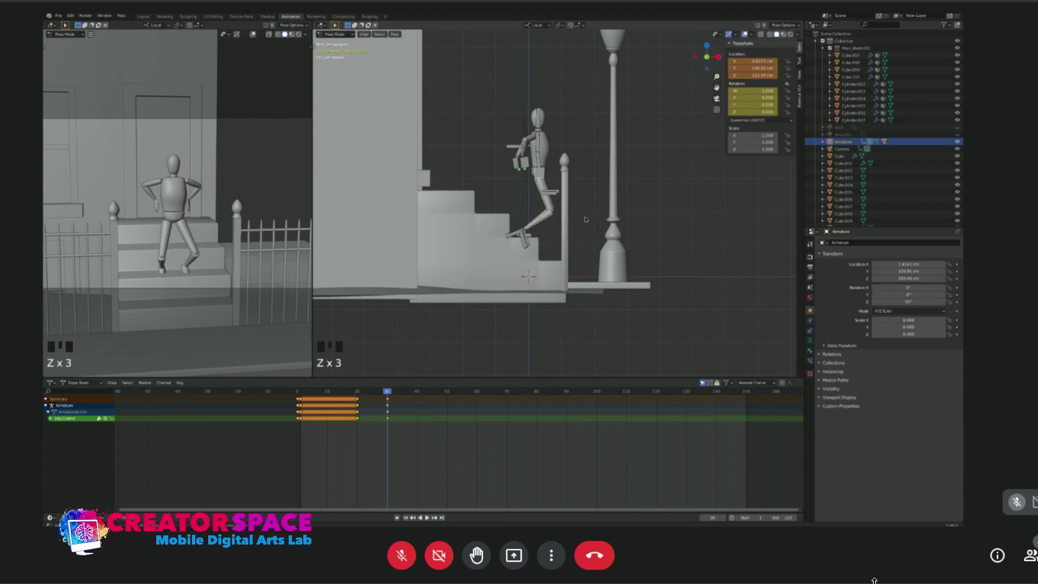
pyautogui.hotkey('ctrl', 'z')
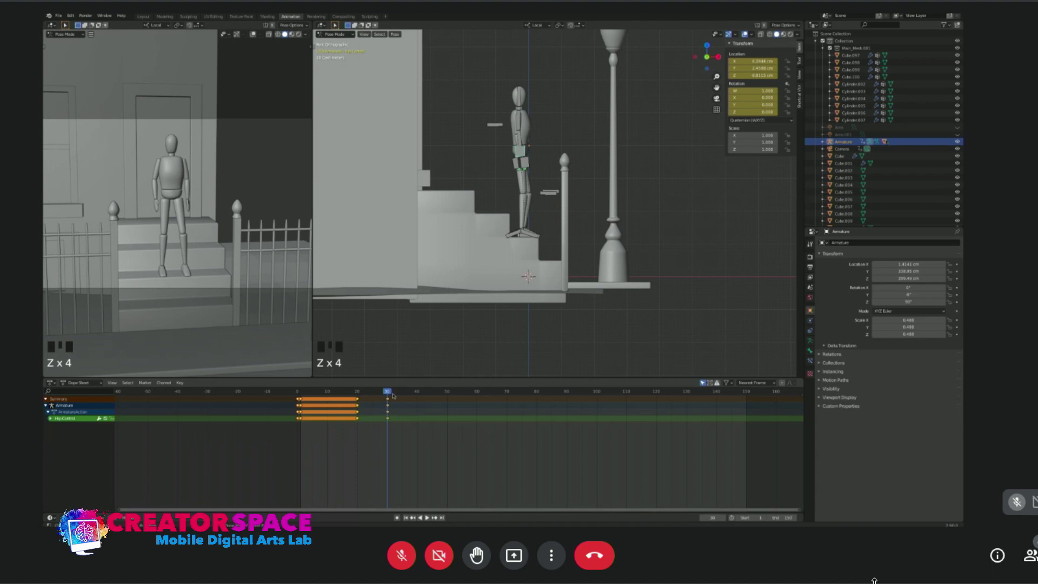
# Insert a location and rotation keyframe for all armature bones at frame 50, then undo it.
pyautogui.moveTo(394, 394); pyautogui.dragTo(478, 402)
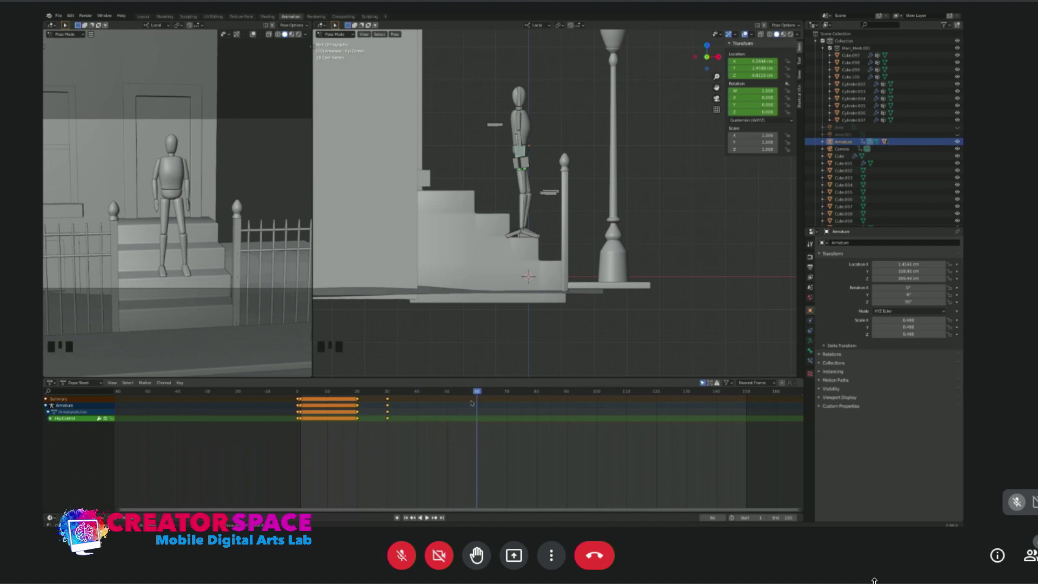
pyautogui.click(448, 400)
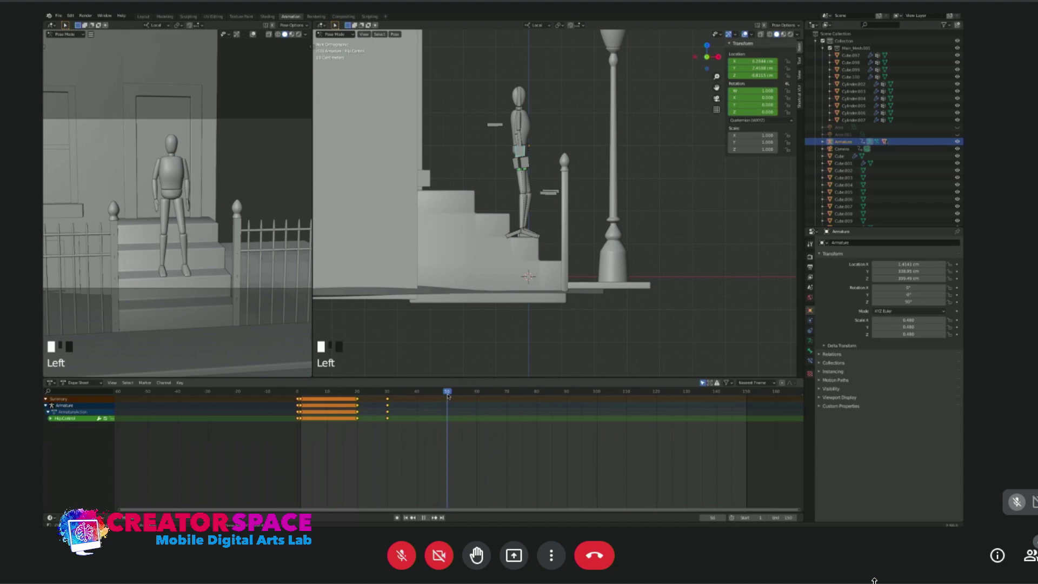
pyautogui.press('a')
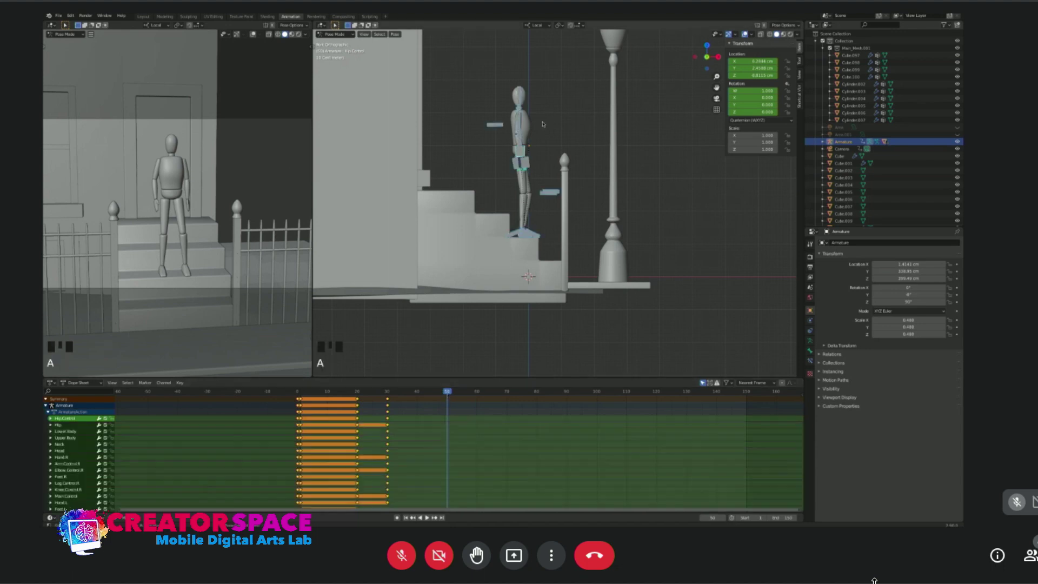
pyautogui.press('i')
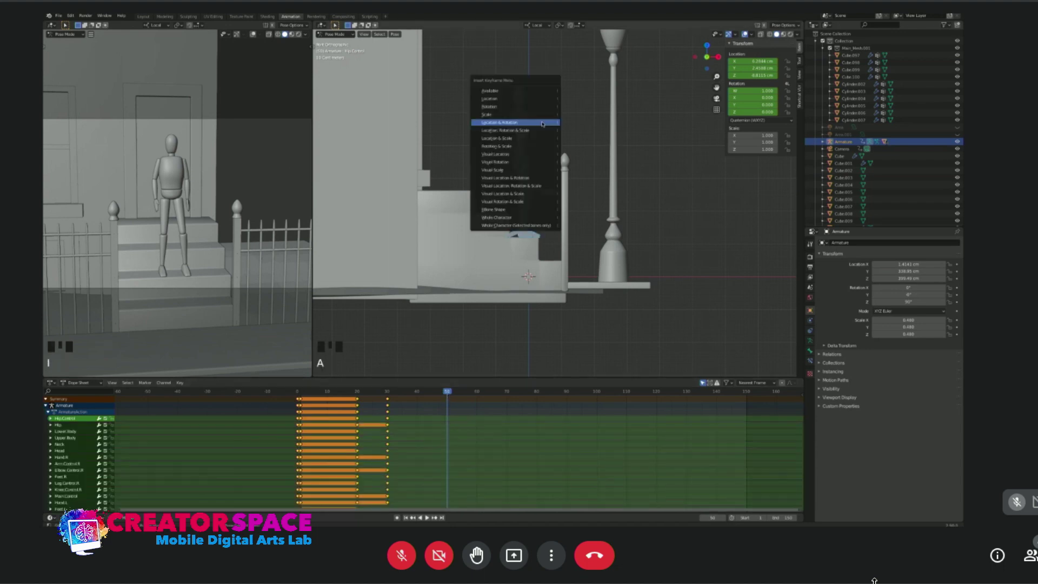
pyautogui.click(543, 123)
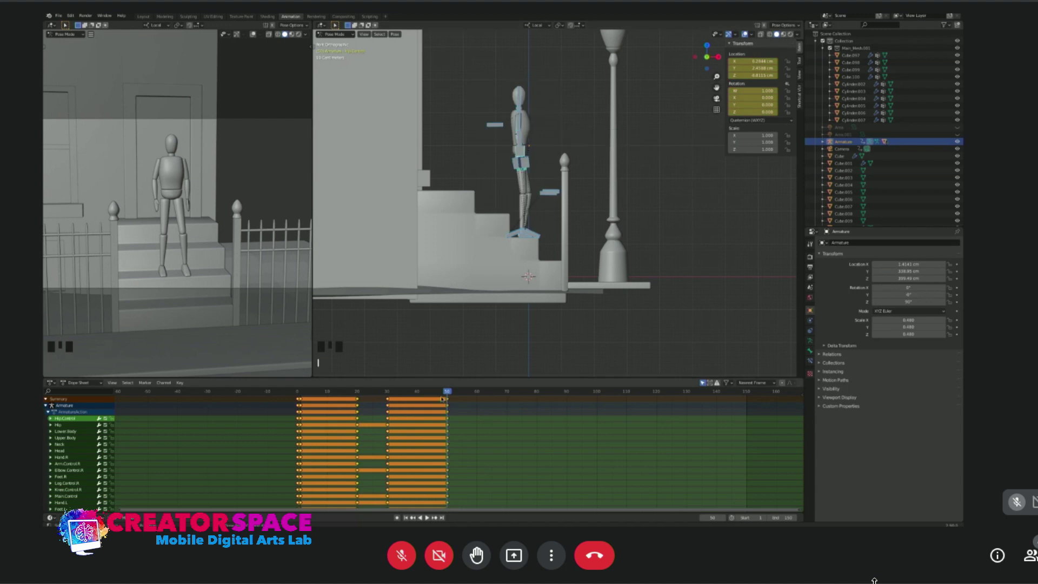
pyautogui.moveTo(451, 391); pyautogui.dragTo(478, 391)
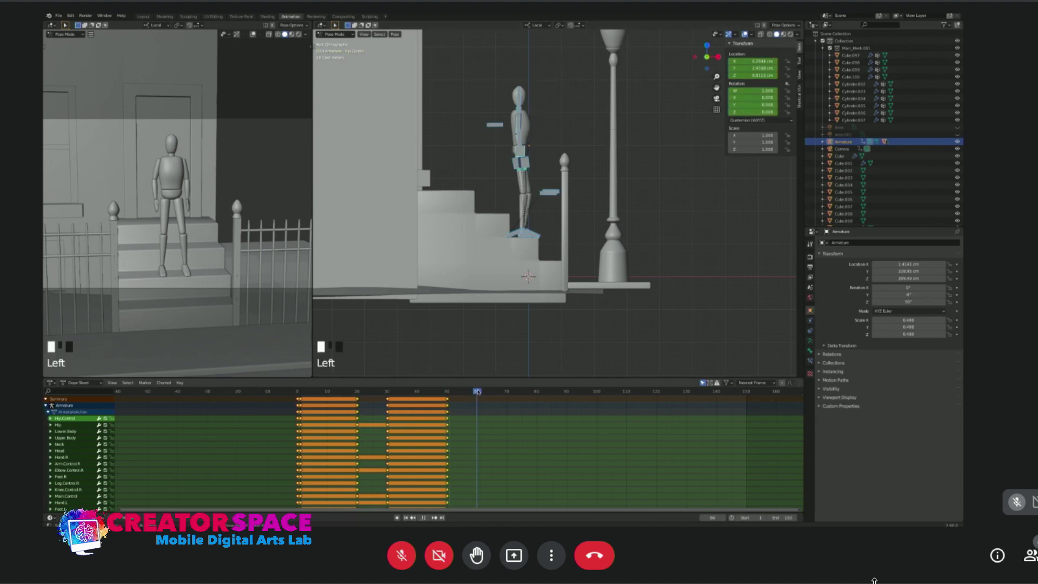
pyautogui.hotkey('ctrl', 'z')
pyautogui.hotkey('ctrl', 'z')
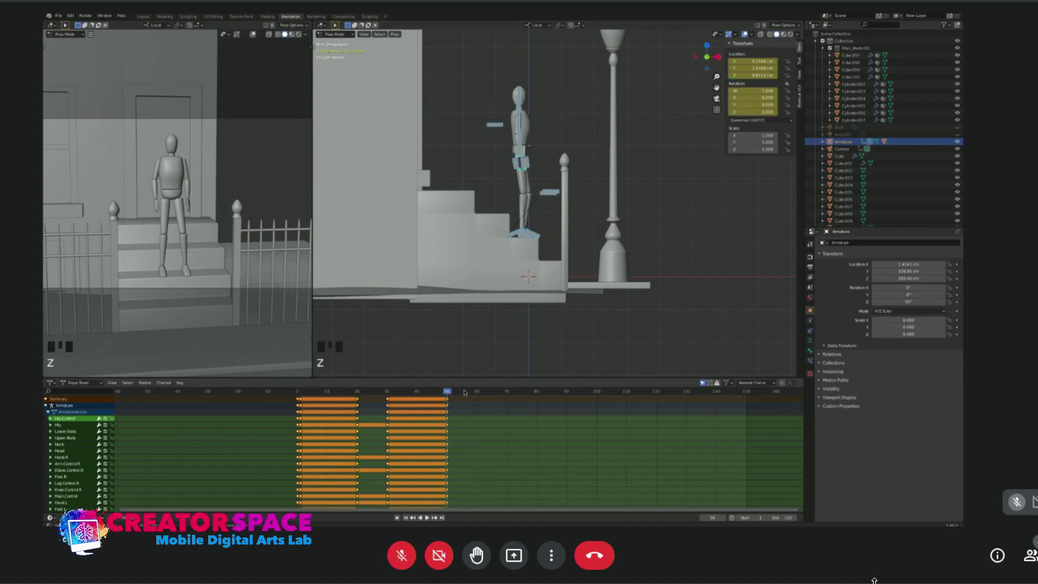
# At frame 60, move Leg Control.L forward off the step on which the mannequin stands.
pyautogui.moveTo(465, 393); pyautogui.dragTo(477, 393)
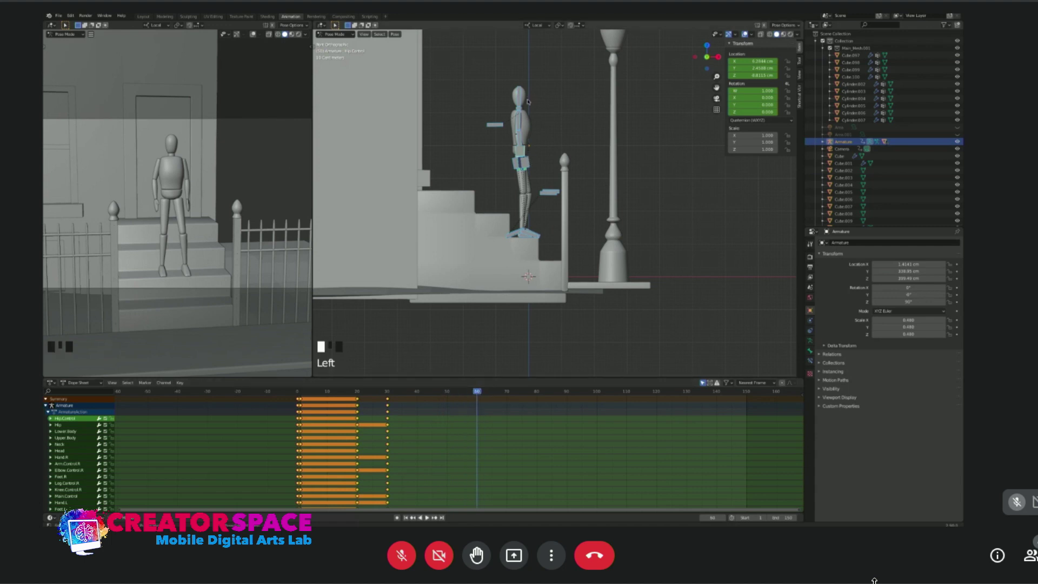
pyautogui.click(540, 158)
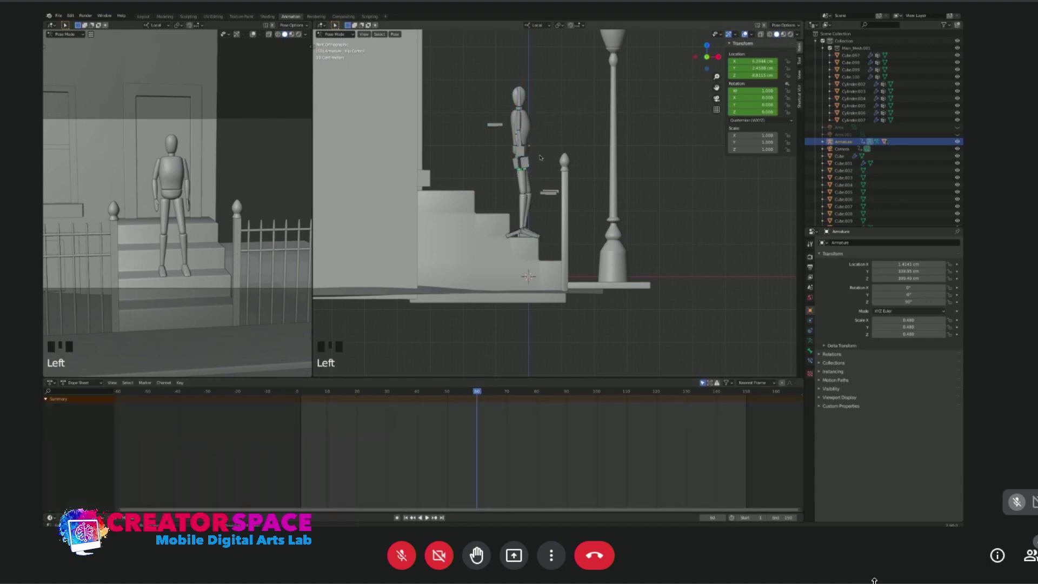
pyautogui.click(519, 236)
pyautogui.press('g')
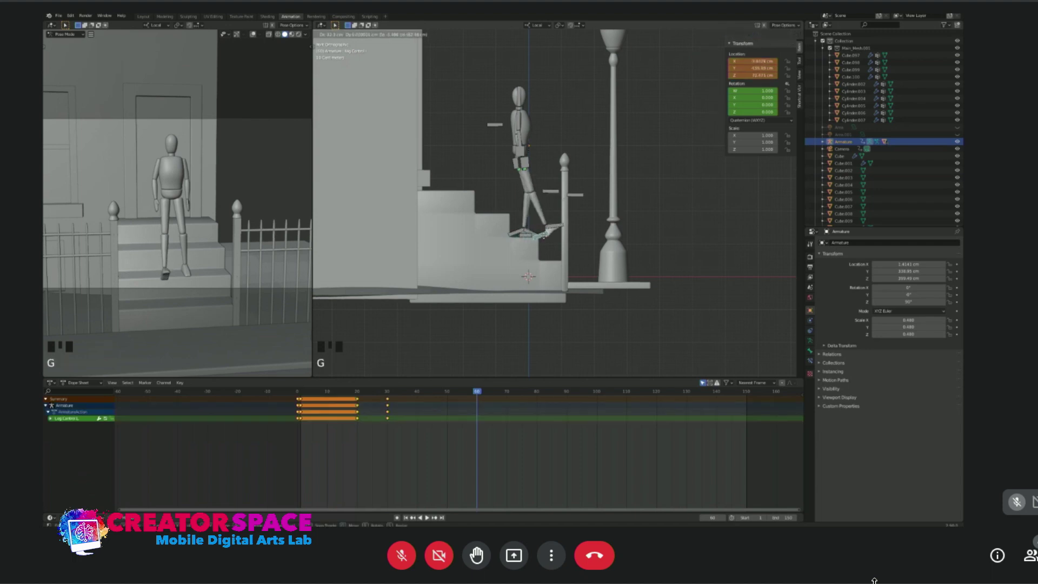
pyautogui.click(549, 232)
# Move the mannequin's hip control forward and down so the knees bend for the step down.
pyautogui.click(528, 165)
pyautogui.press('g')
pyautogui.click(542, 178)
pyautogui.click(520, 162)
pyautogui.press('g')
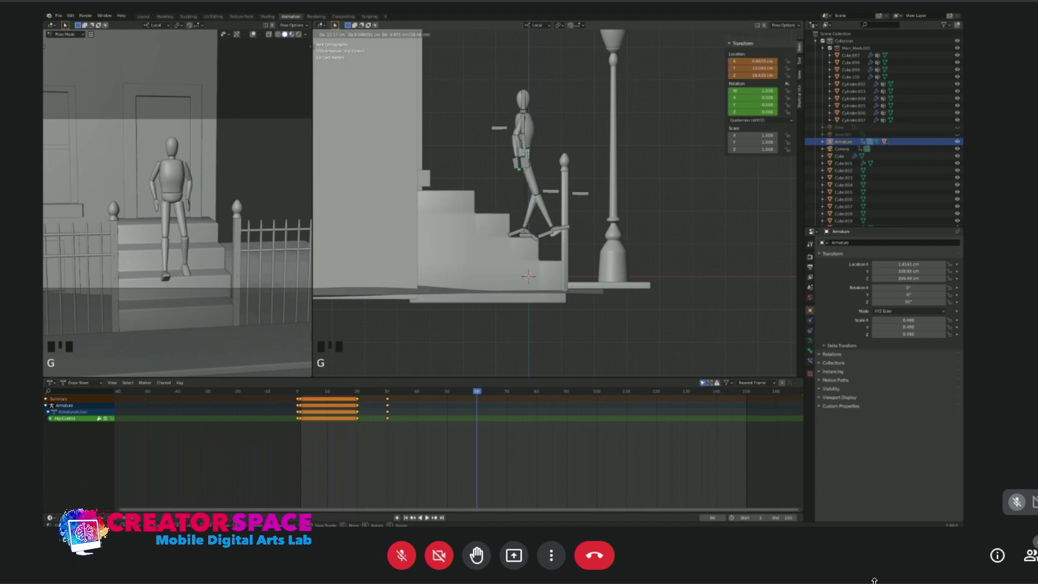
pyautogui.click(543, 234)
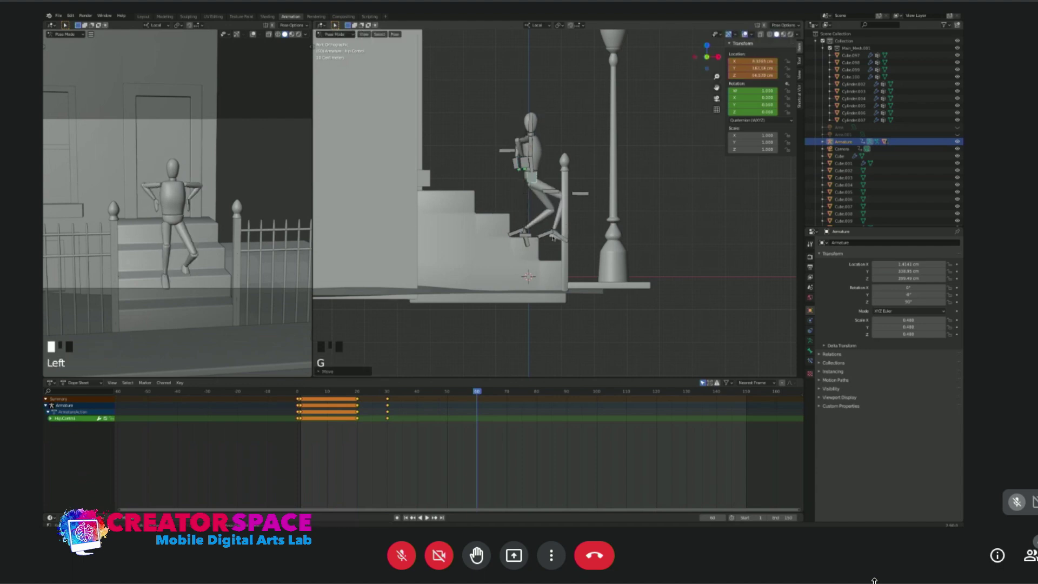
# Lower Leg Control.L onto the next step down and rotate the foot to lie flat on it.
pyautogui.click(552, 236)
pyautogui.press('g')
pyautogui.click(558, 235)
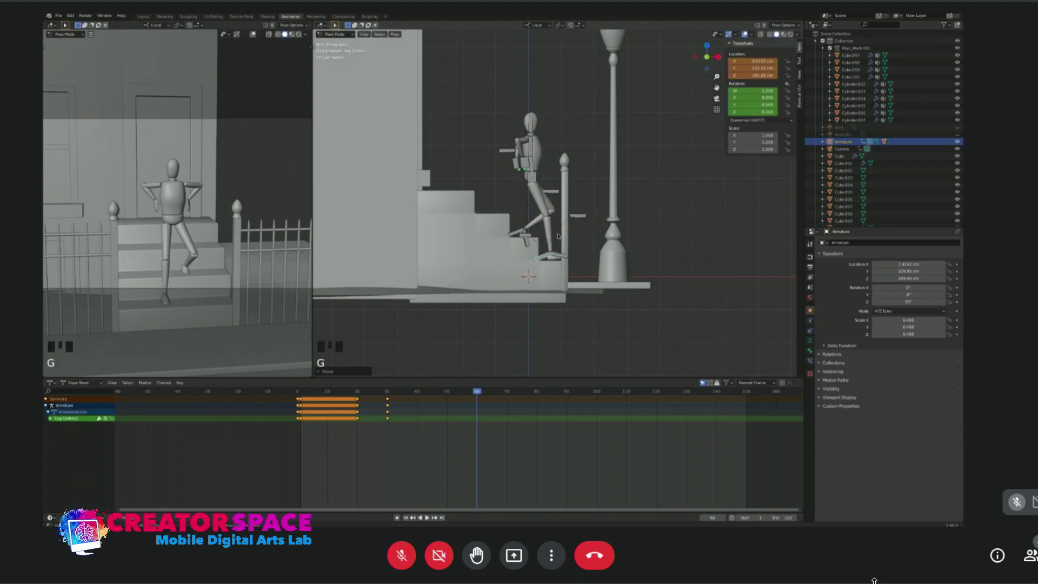
pyautogui.click(564, 256)
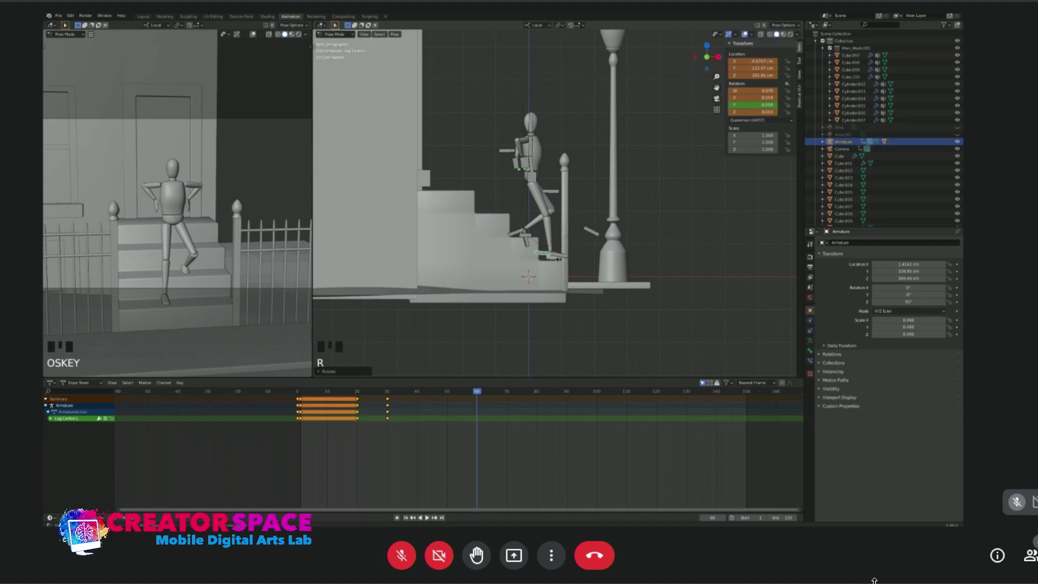
pyautogui.press('r')
pyautogui.click(577, 259)
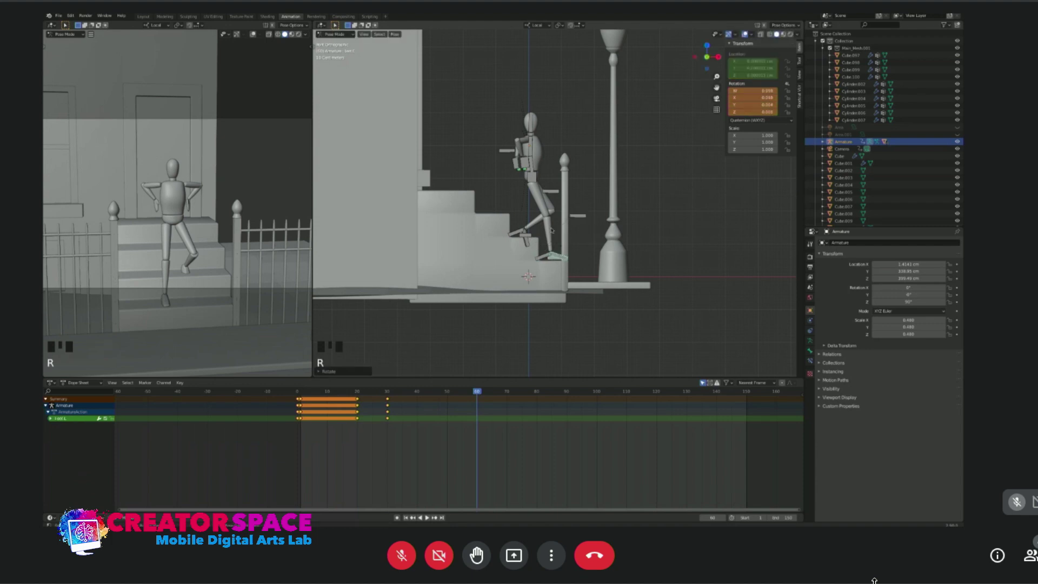
# Shift the hip control slightly further forward and down over the leading leg.
pyautogui.click(530, 177)
pyautogui.press('g')
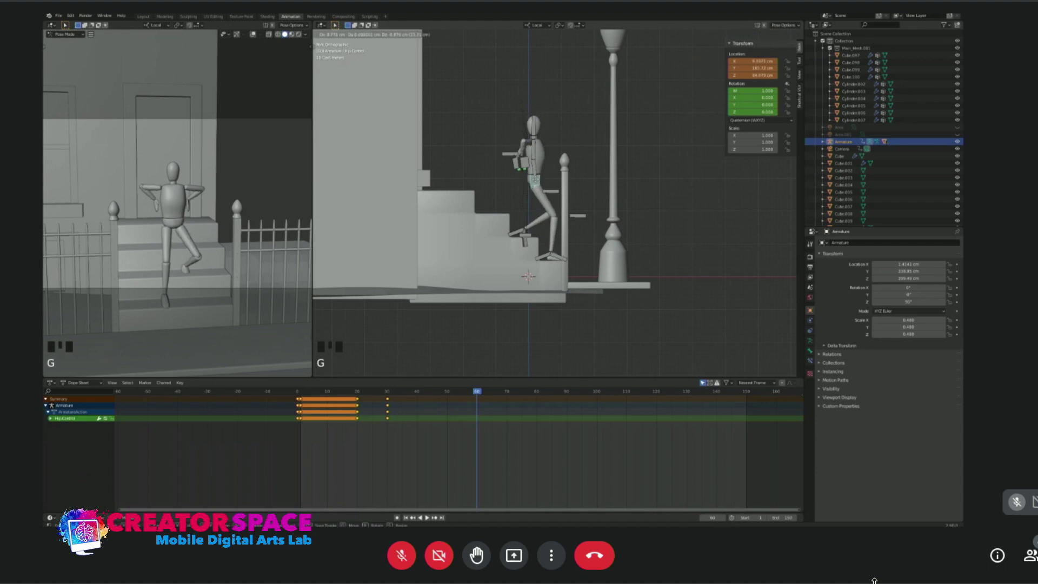
pyautogui.click(536, 182)
# Move both arm controls down so the mannequin's hands hang beside its hips.
pyautogui.click(524, 164)
pyautogui.press('g')
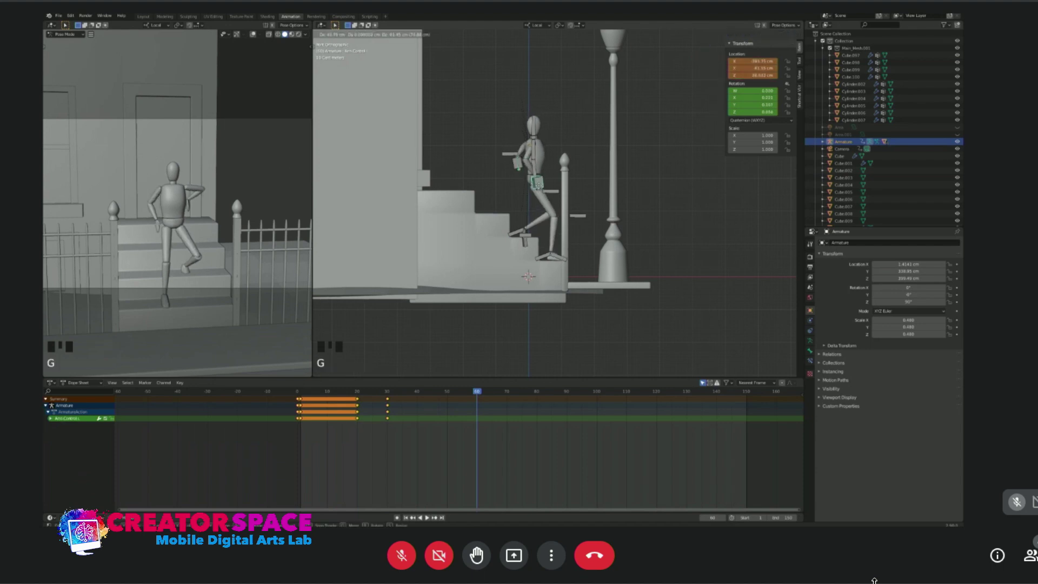
pyautogui.click(541, 190)
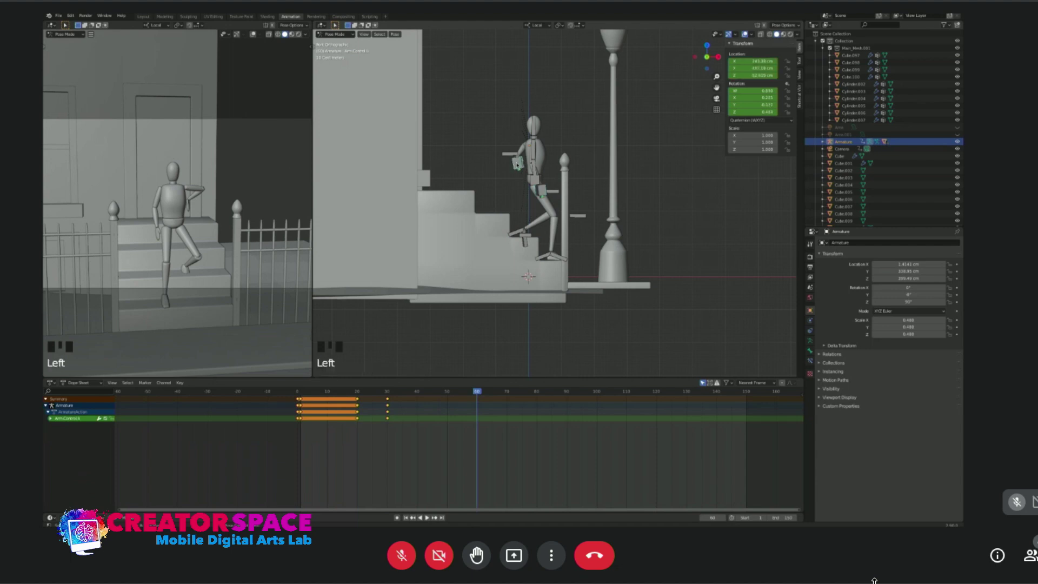
pyautogui.press('g')
pyautogui.click(546, 211)
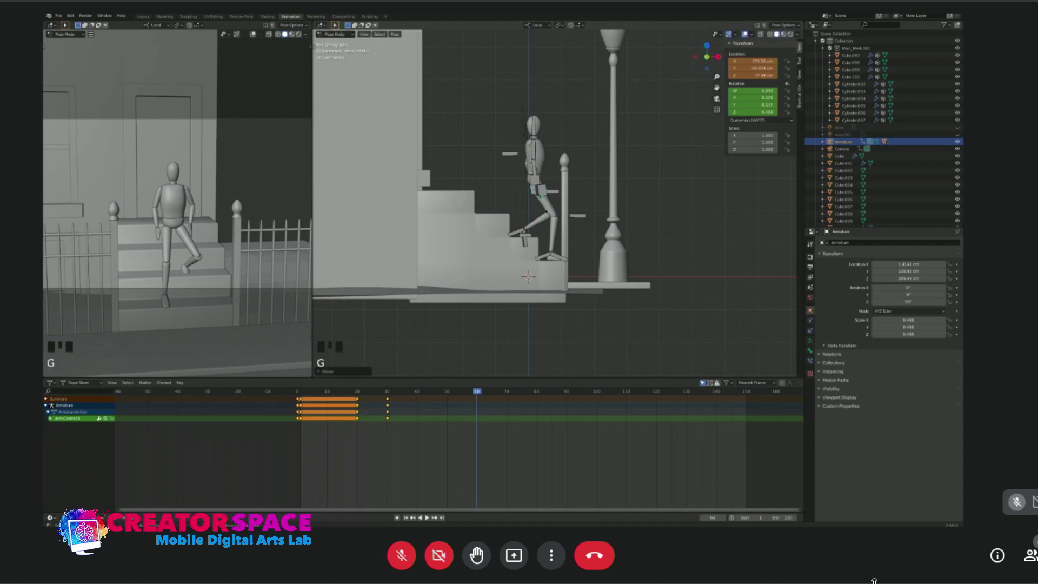
# Rotate the mannequin's trailing foot, Foot.R, so its sole lies along the upper step.
pyautogui.click(525, 237)
pyautogui.click(526, 242)
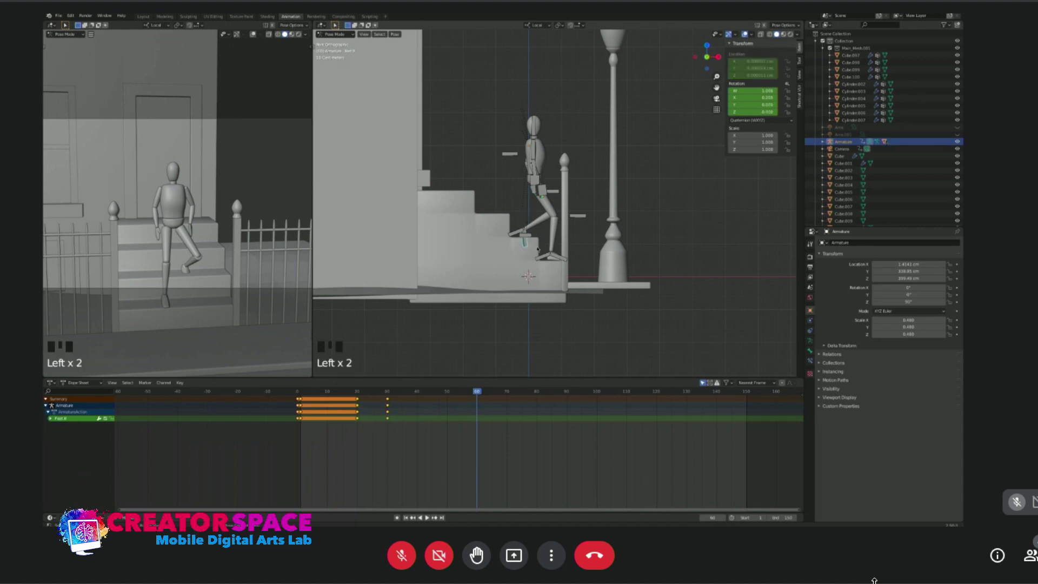
pyautogui.press('r')
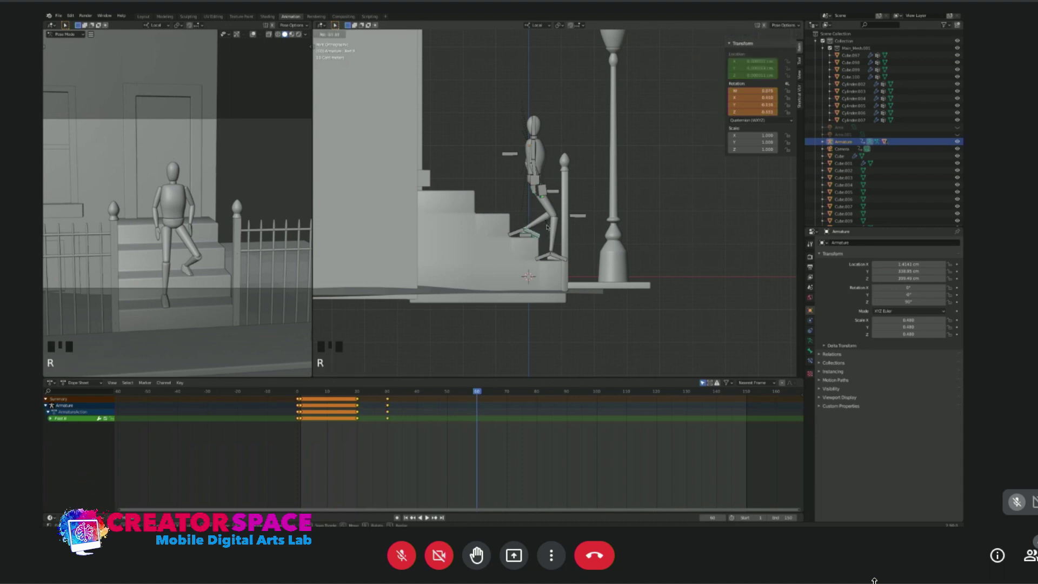
pyautogui.click(546, 230)
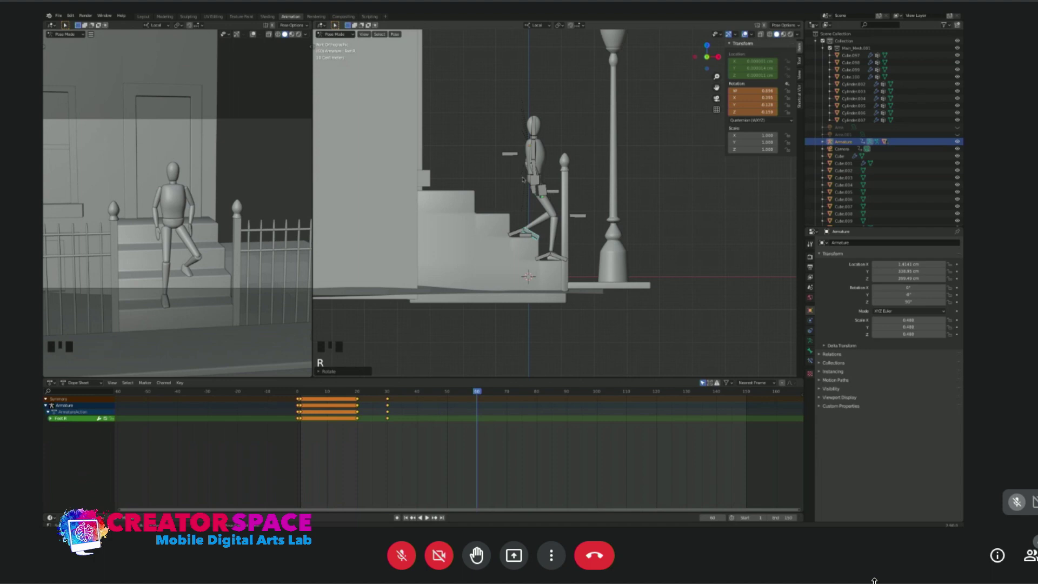
# Swing Arm Control.R forward in front of the mannequin's hip.
pyautogui.click(531, 191)
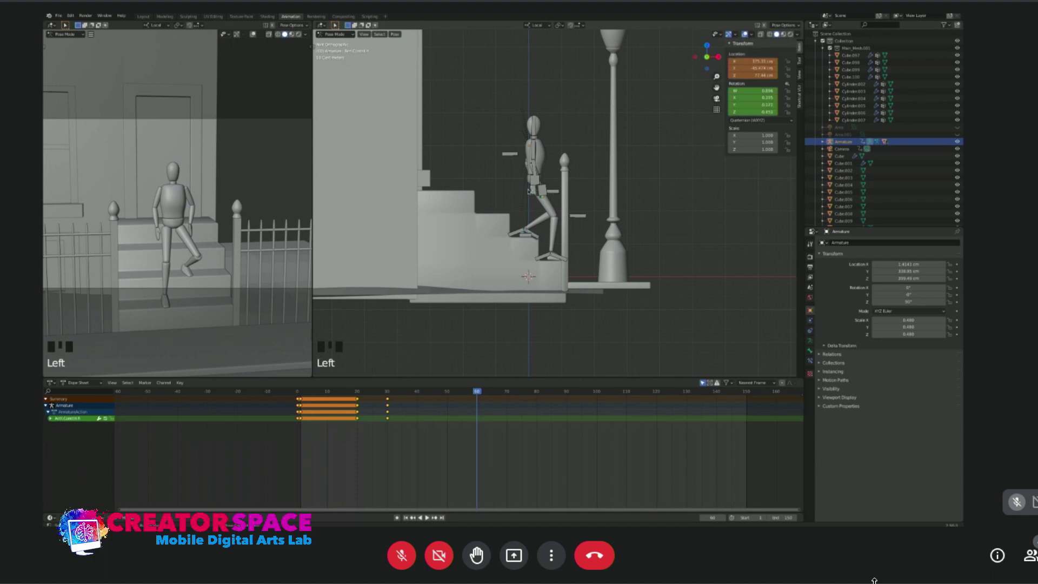
pyautogui.press('g')
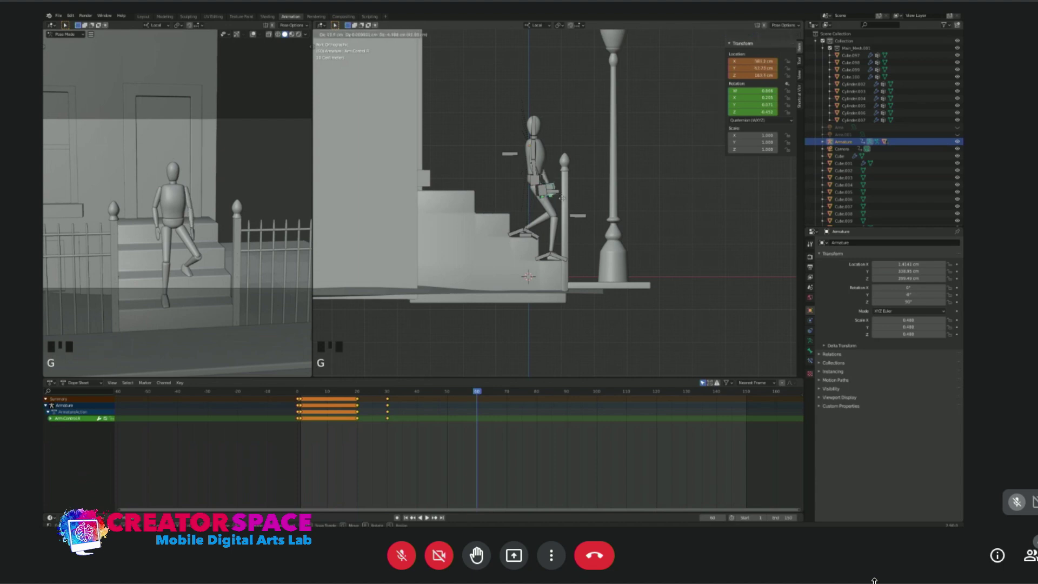
pyautogui.click(562, 198)
# Swing Arm Control.L back behind the hip, rotate the hand, and adjust its position along the X axis.
pyautogui.click(540, 190)
pyautogui.press('g')
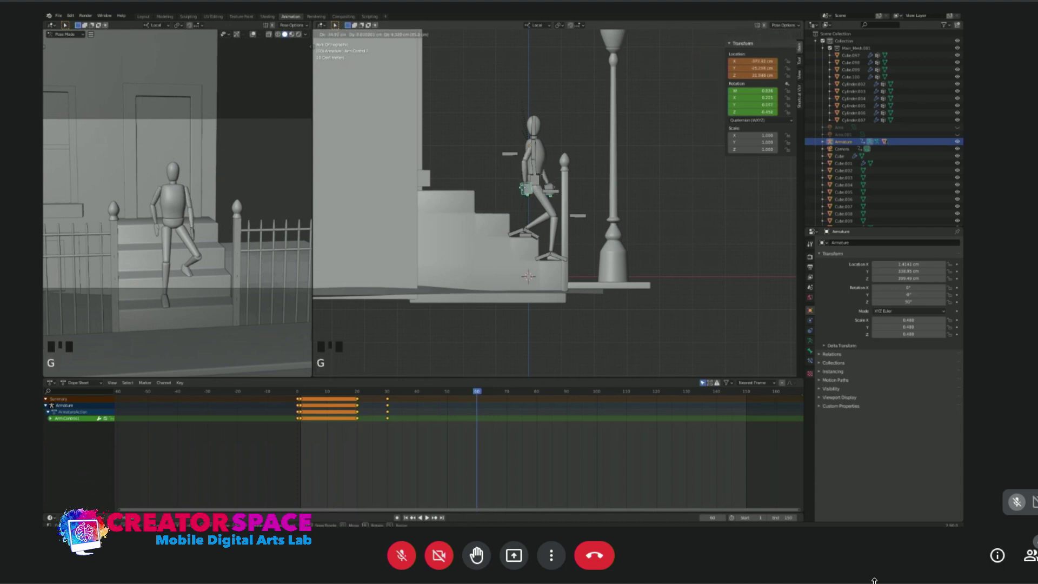
pyautogui.press('Return')
pyautogui.press('r')
pyautogui.press('Return')
pyautogui.press('g')
pyautogui.press('x')
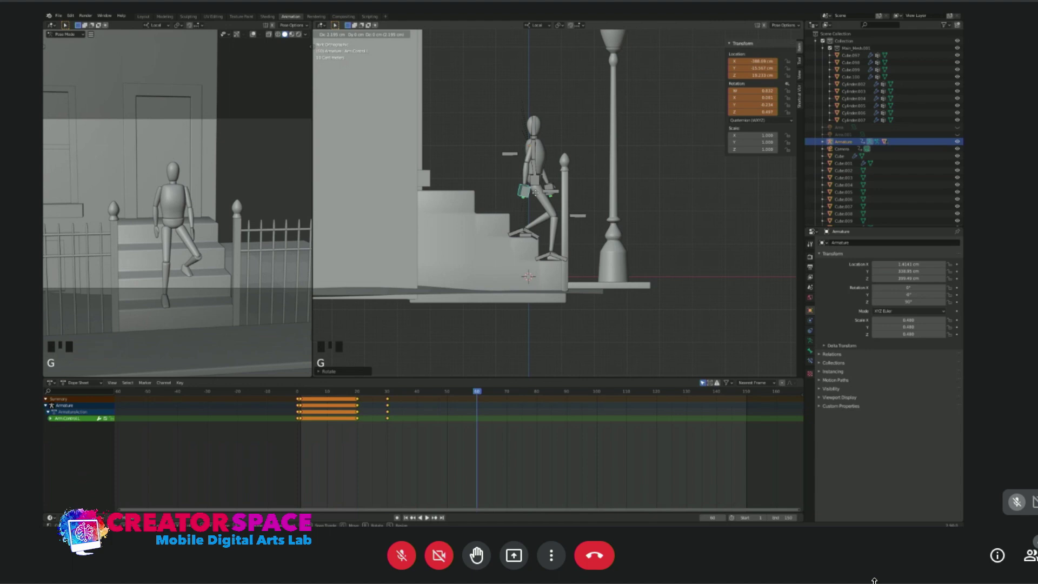
pyautogui.press('Return')
# Rotate and reposition Arm Control.R so the forward hand sits just outside the raised thigh.
pyautogui.scroll(2, 564, 194)
pyautogui.moveTo(564, 194); pyautogui.dragTo(540, 185, button='middle')
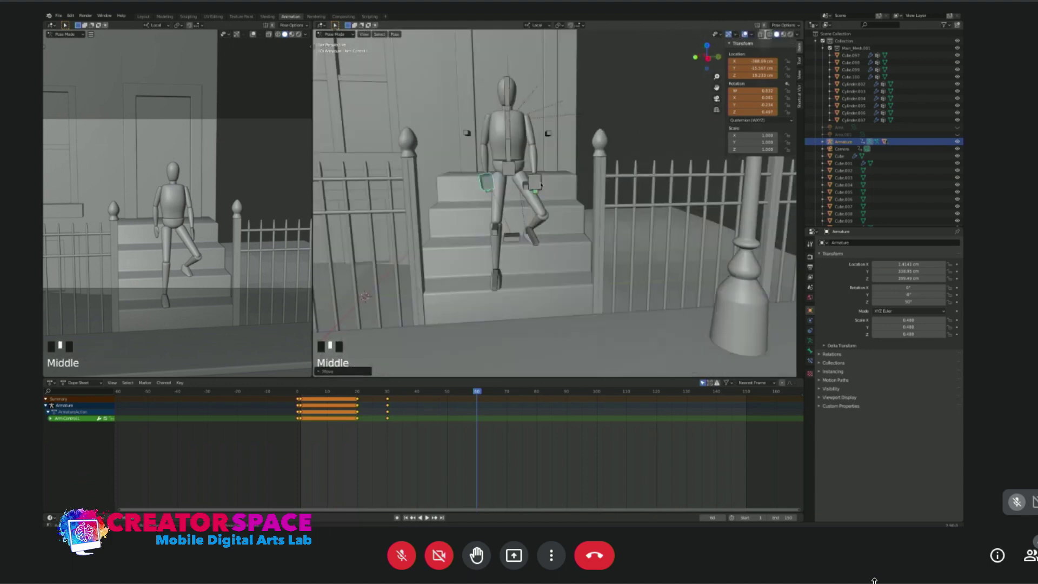
pyautogui.click(537, 184)
pyautogui.press('r')
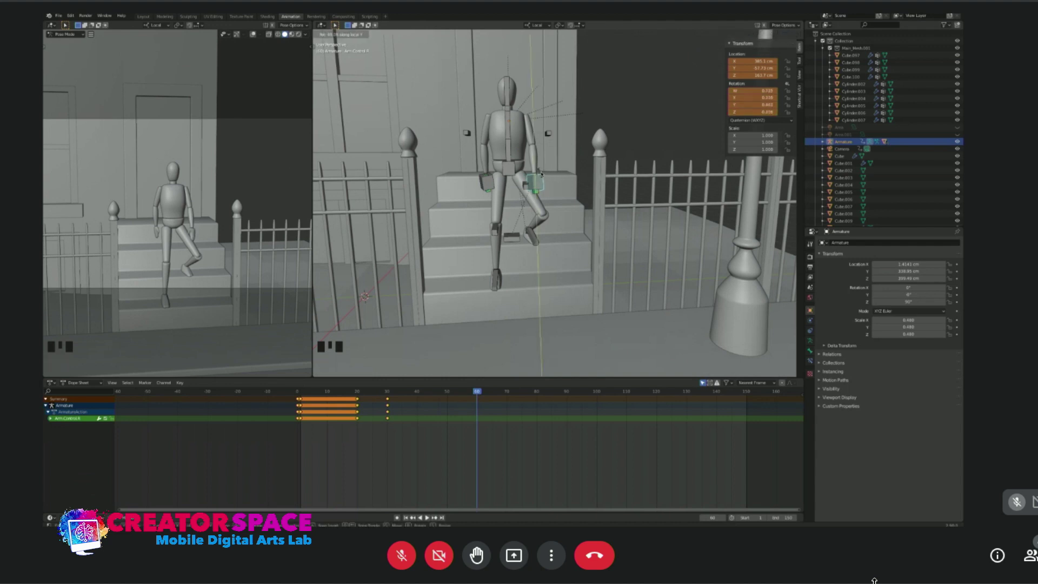
pyautogui.click(541, 177)
pyautogui.press('g')
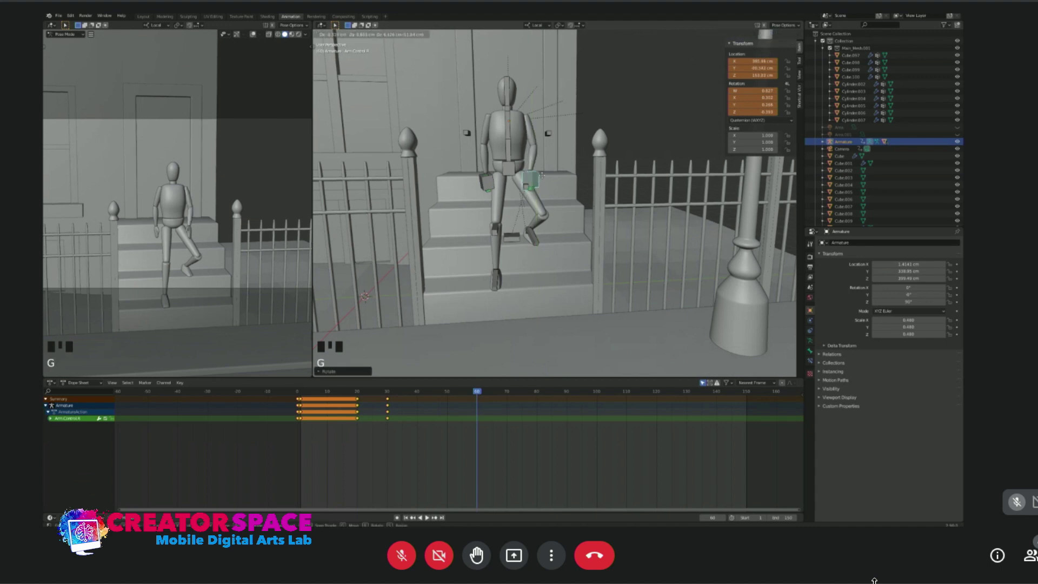
pyautogui.click(540, 178)
pyautogui.press('r')
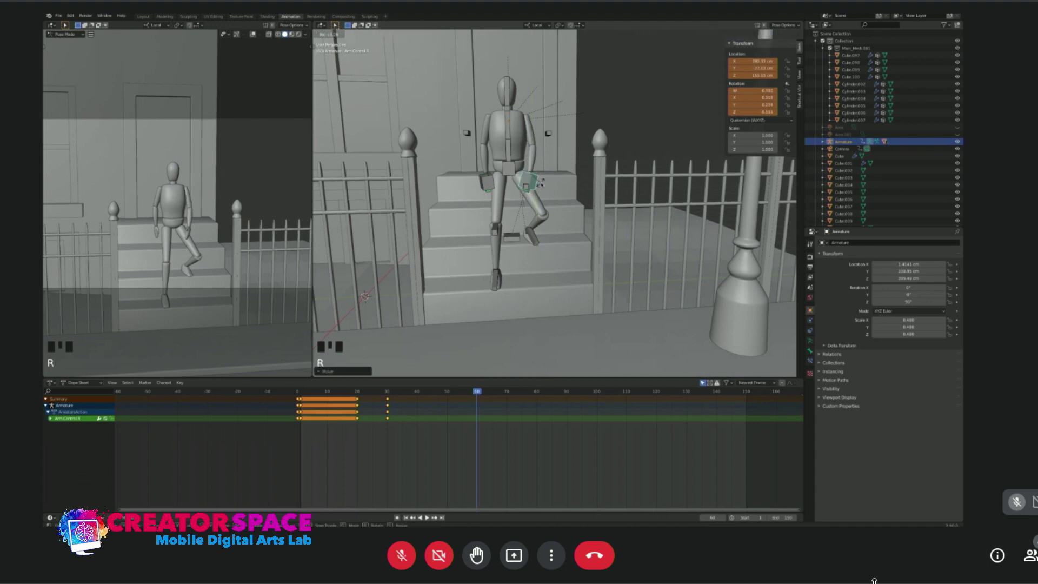
pyautogui.click(543, 155)
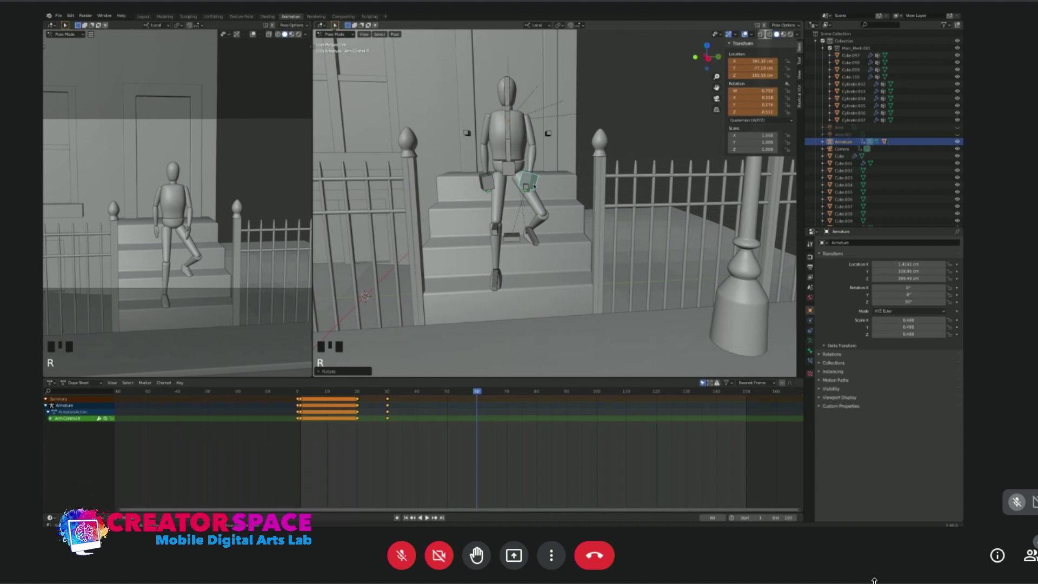
pyautogui.press('g')
pyautogui.click(501, 150)
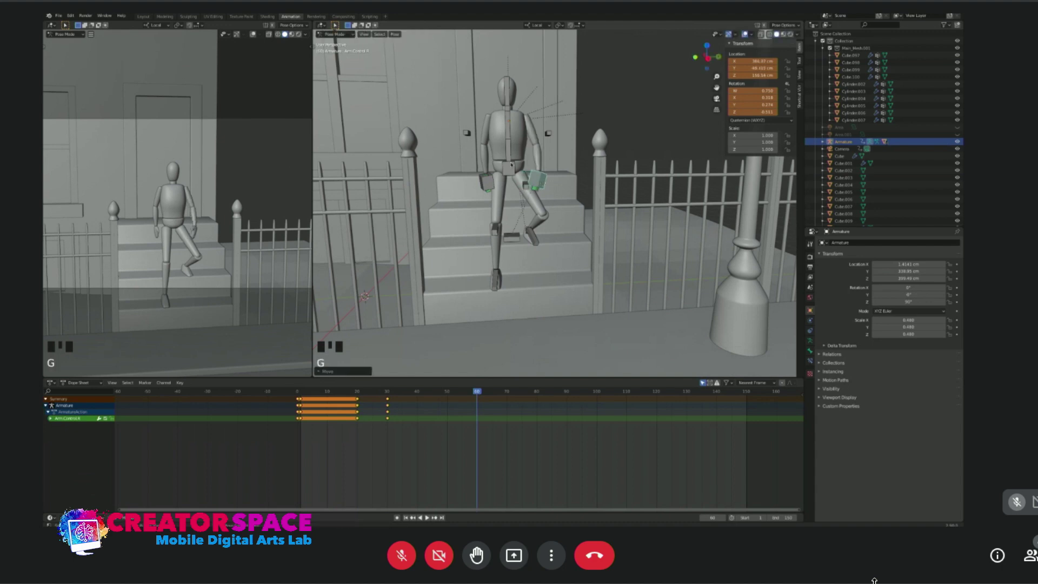
# Twist the hip control slightly in the top view to turn the pelvis with the stride.
pyautogui.click(513, 166)
pyautogui.press('KP_3')
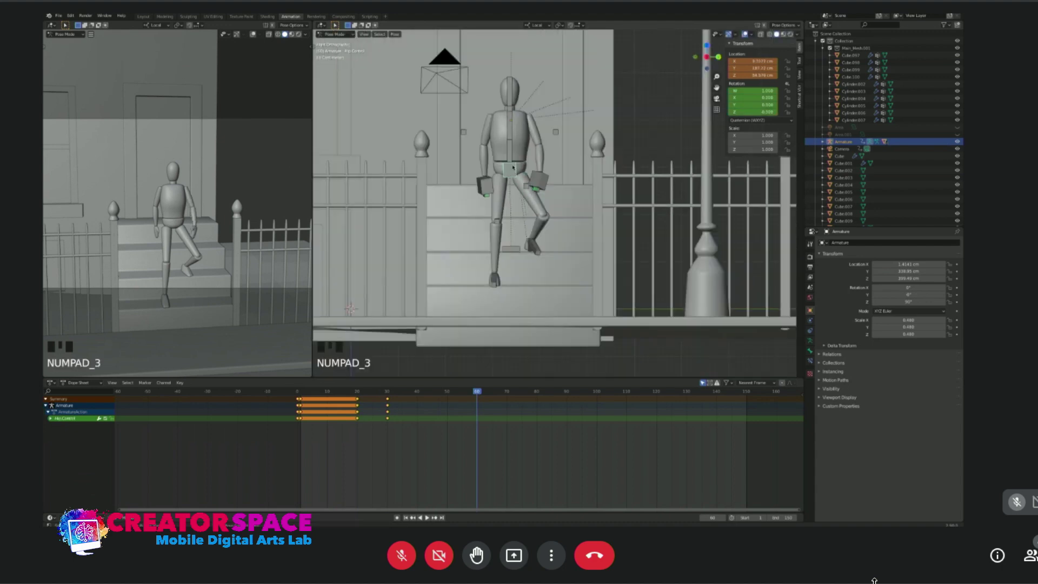
pyautogui.press('KP_1')
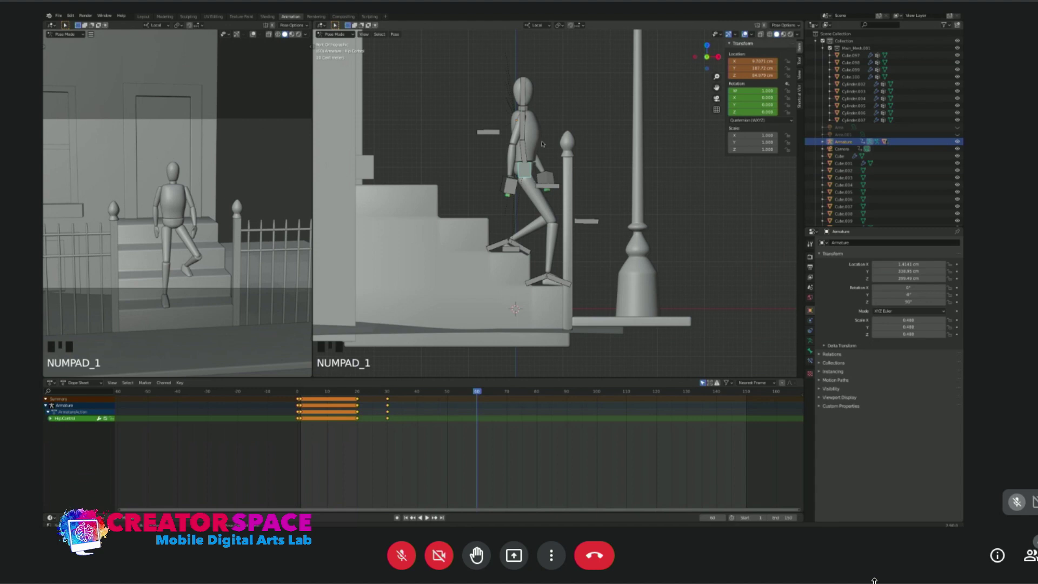
pyautogui.moveTo(542, 144); pyautogui.dragTo(522, 160, button='middle')
pyautogui.press('KP_7')
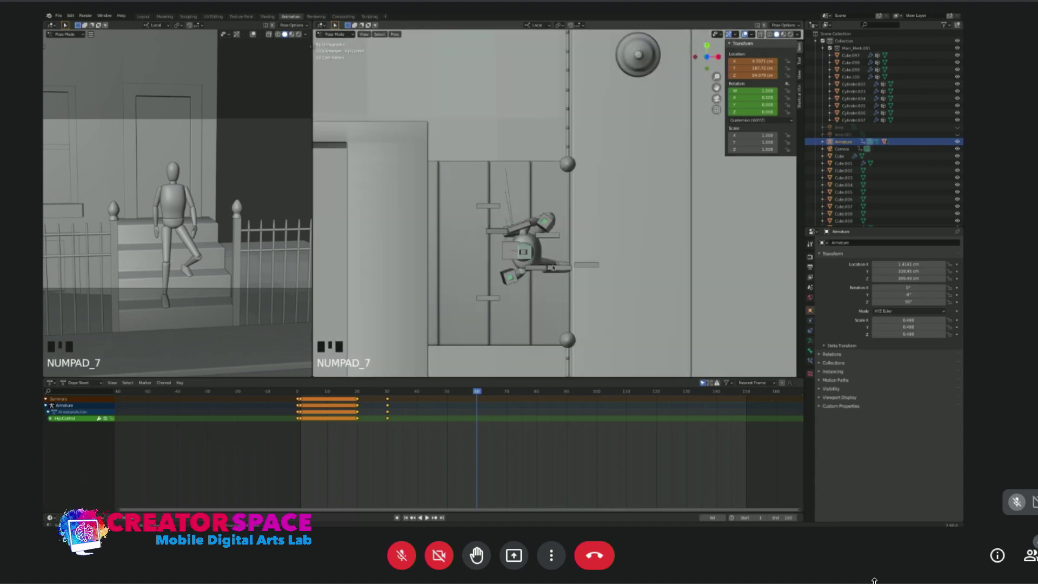
pyautogui.press('r')
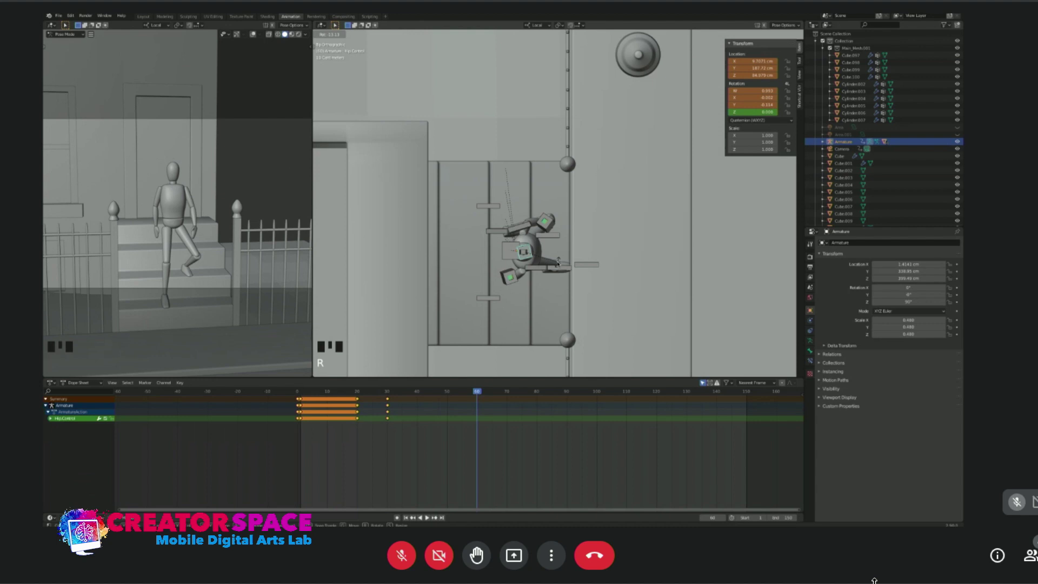
pyautogui.click(546, 258)
# Rotate the Lower Body bone slightly to adjust the torso above the twisted hips.
pyautogui.moveTo(550, 278); pyautogui.dragTo(515, 210, button='middle')
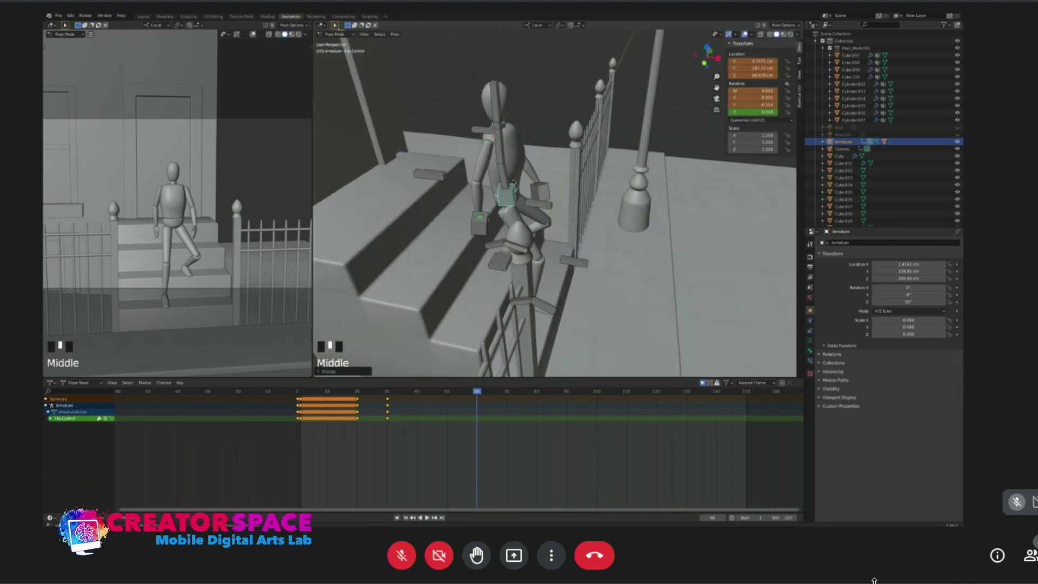
pyautogui.click(504, 177)
pyautogui.press('r')
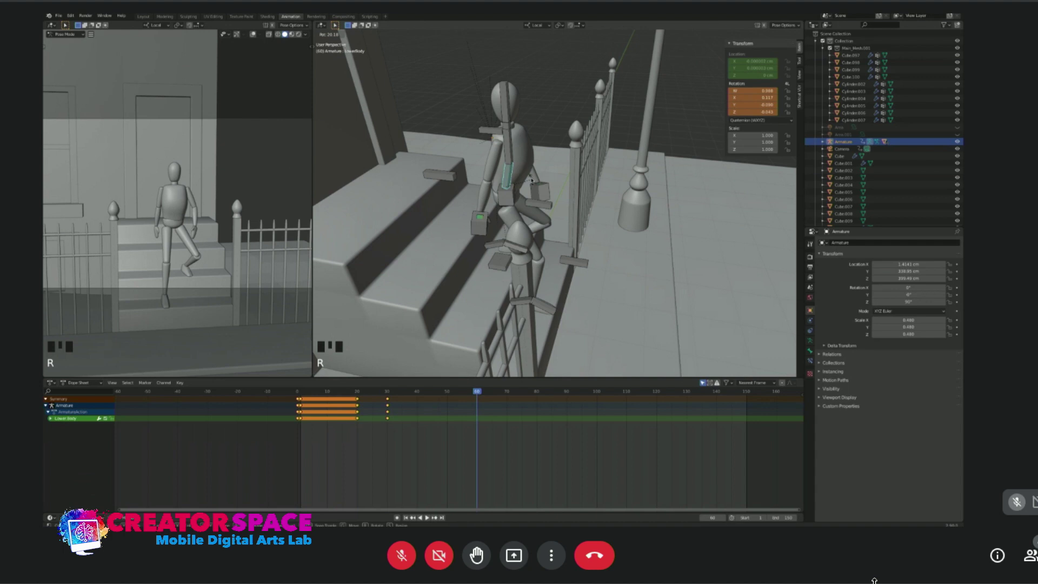
pyautogui.click(529, 172)
# Reposition Arm Control.L slightly outward so the rear hand hangs clear of the hip.
pyautogui.moveTo(529, 172); pyautogui.dragTo(541, 228, button='middle')
pyautogui.moveTo(497, 231); pyautogui.dragTo(473, 234, button='middle')
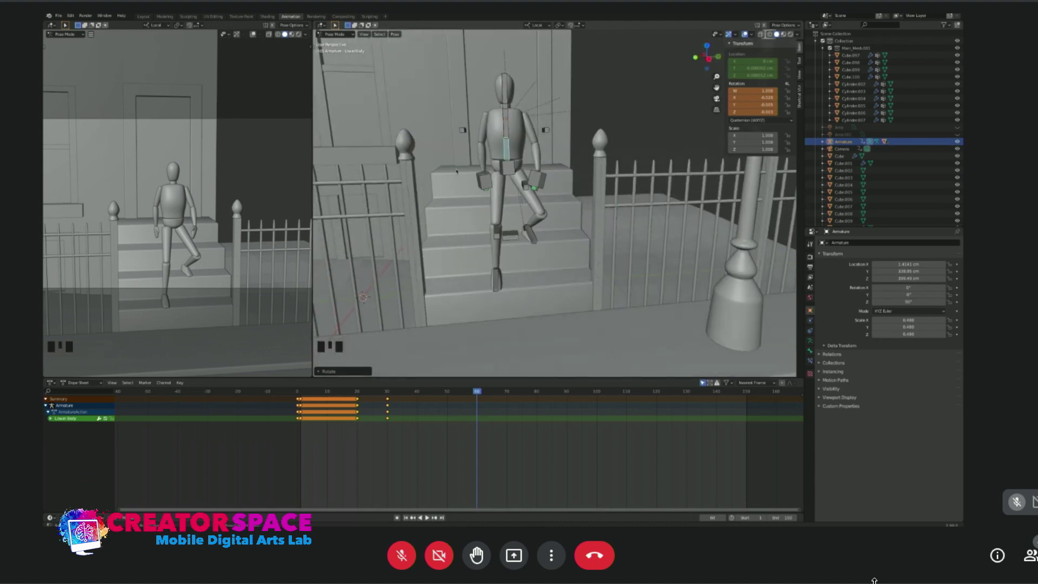
pyautogui.click(486, 185)
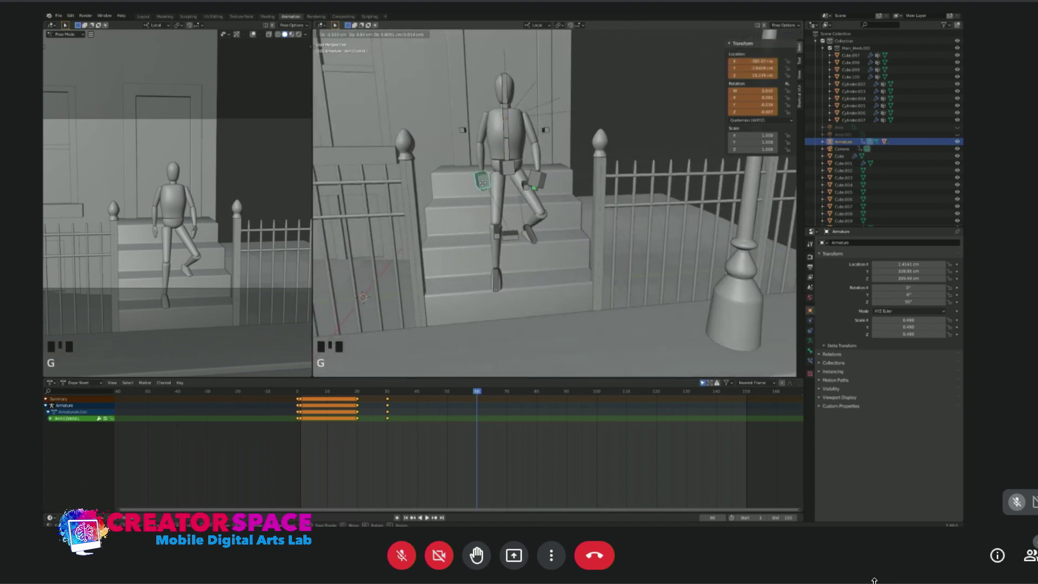
pyautogui.press('g')
pyautogui.press('g')
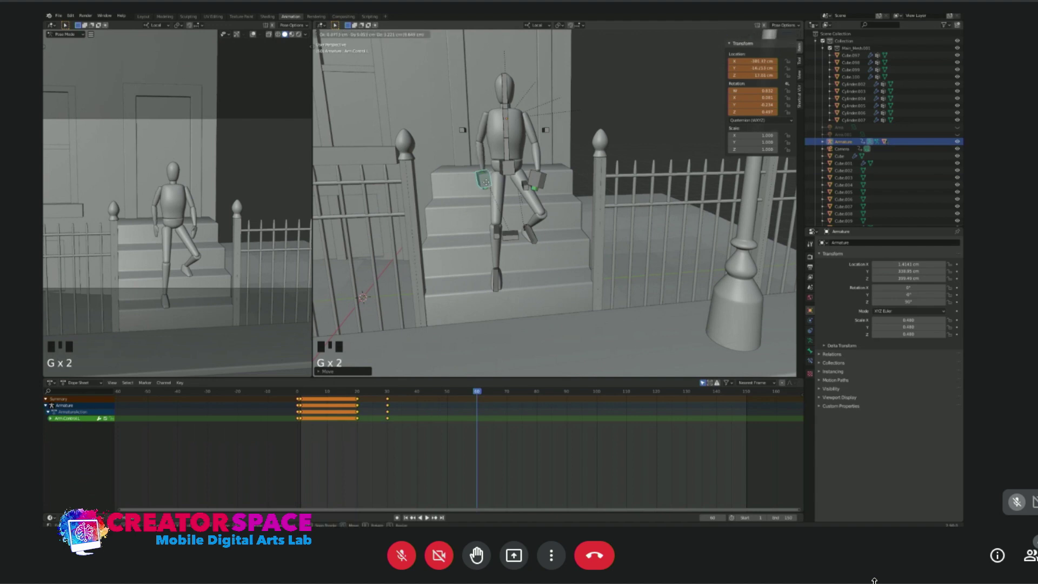
pyautogui.click(486, 185)
pyautogui.press('KP_3')
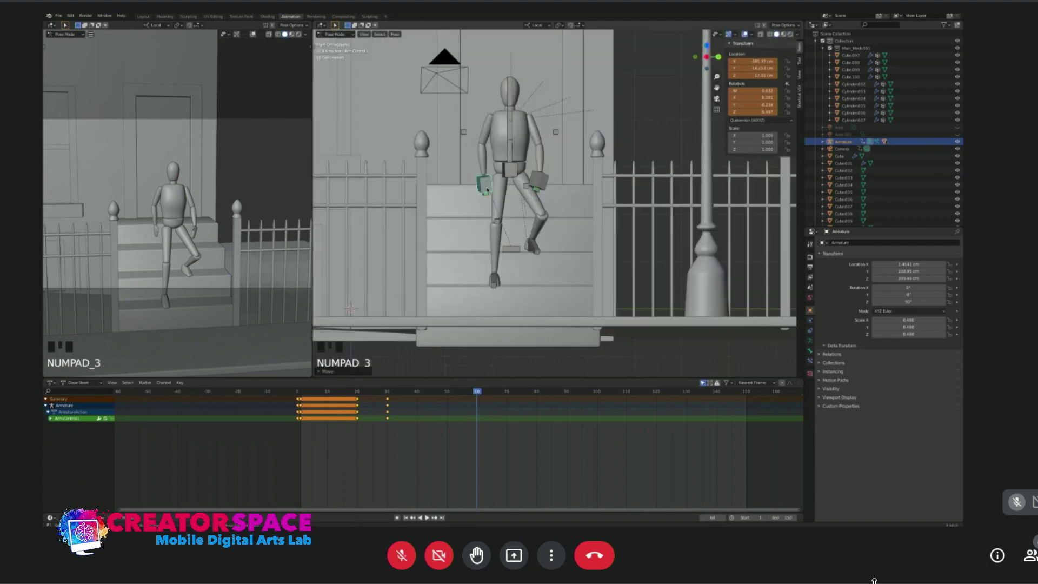
pyautogui.press('g')
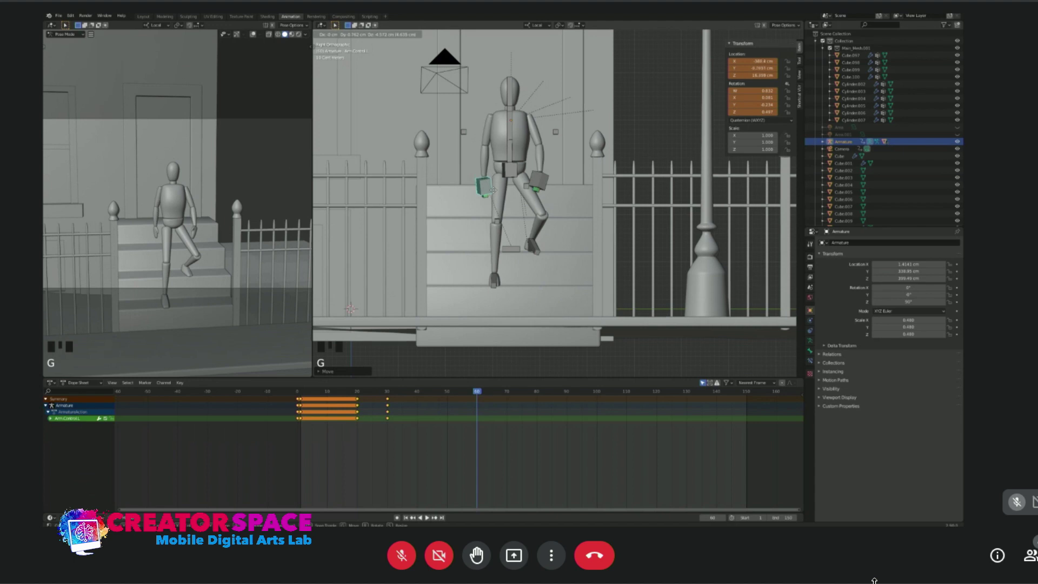
pyautogui.click(493, 189)
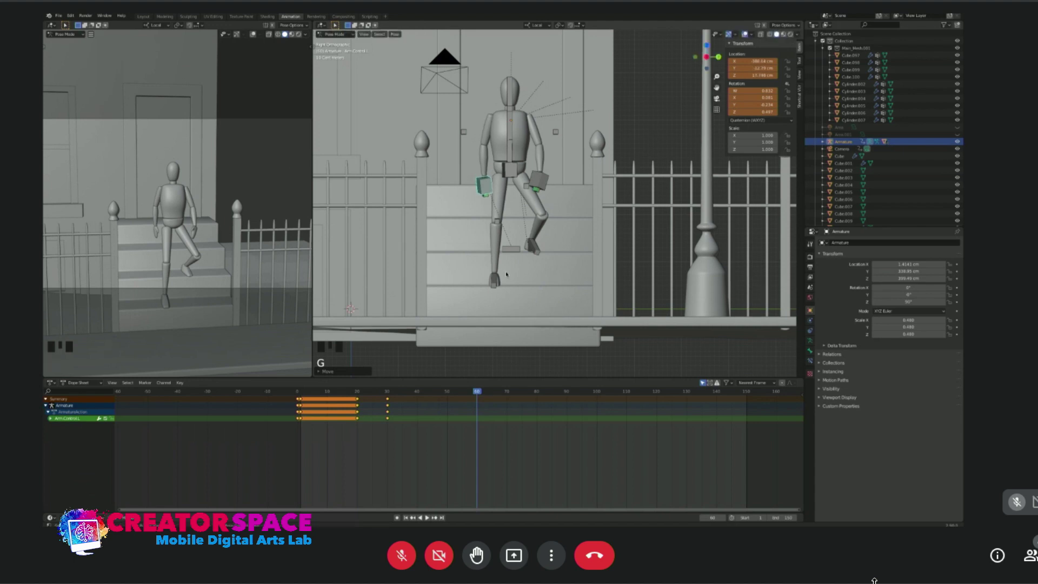
# Shift Leg Control.L slightly inward in the front-facing view of the mannequin.
pyautogui.moveTo(484, 282); pyautogui.dragTo(489, 283, button='middle')
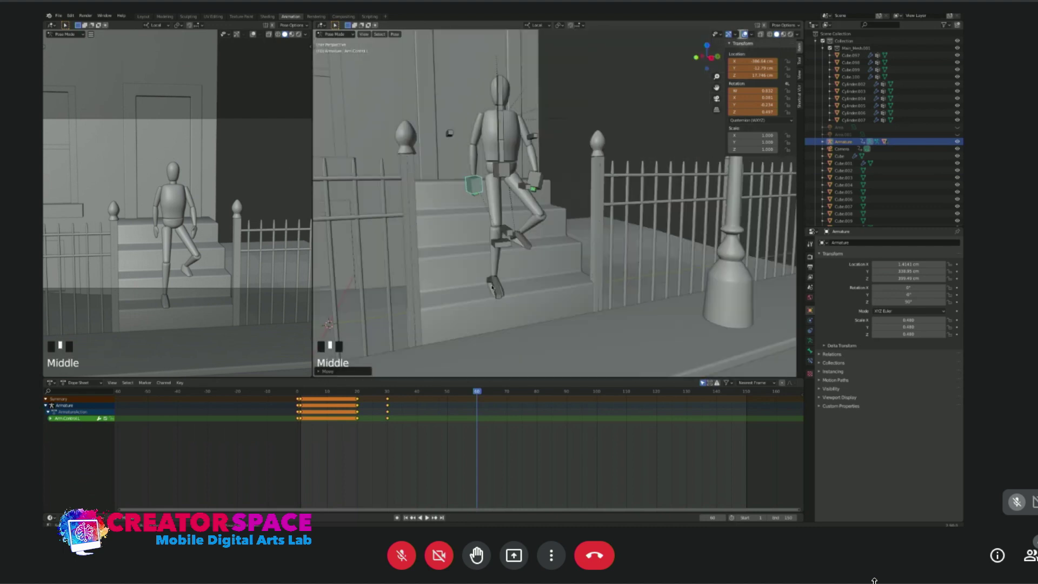
pyautogui.click(489, 283)
pyautogui.press('KP_3')
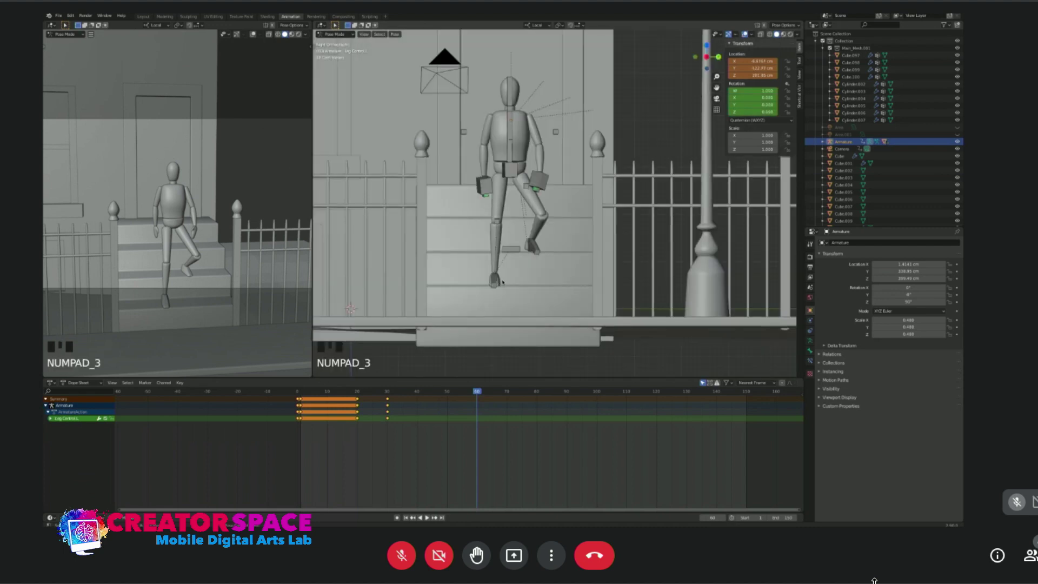
pyautogui.press('g')
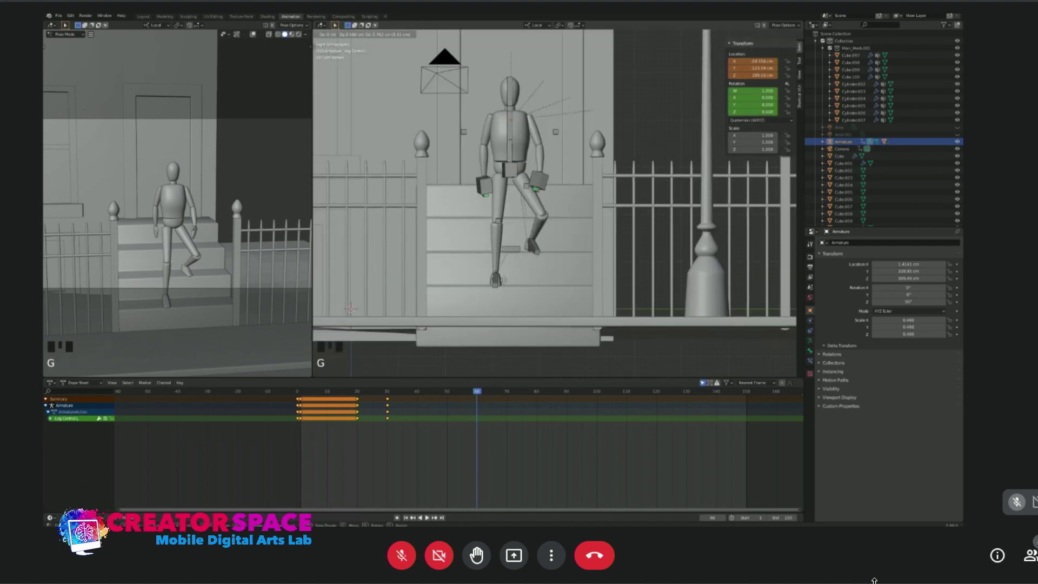
pyautogui.click(504, 281)
# Shift the hip control slightly sideways over the leading leg.
pyautogui.click(508, 171)
pyautogui.press('g')
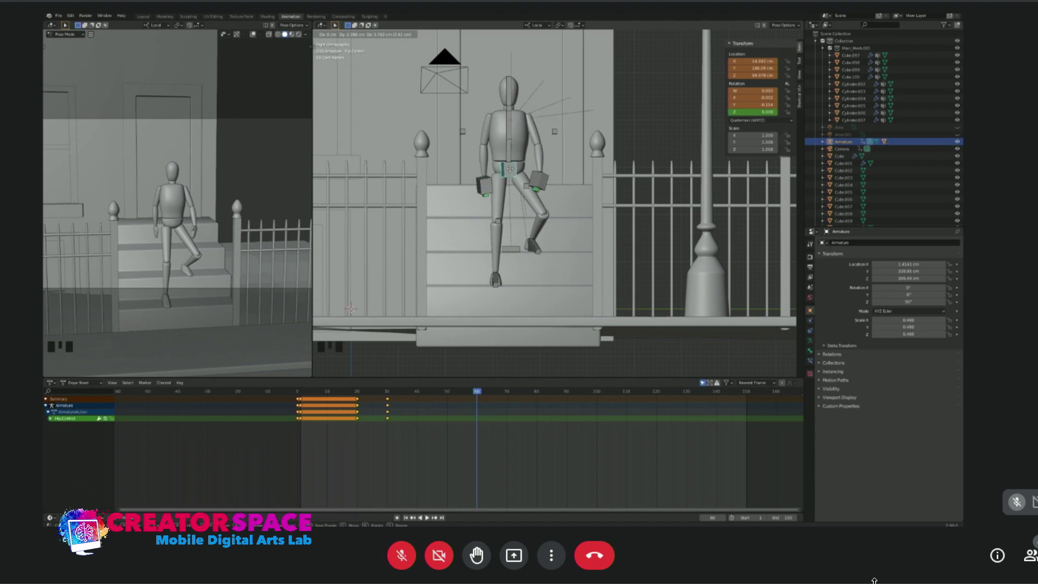
pyautogui.click(510, 168)
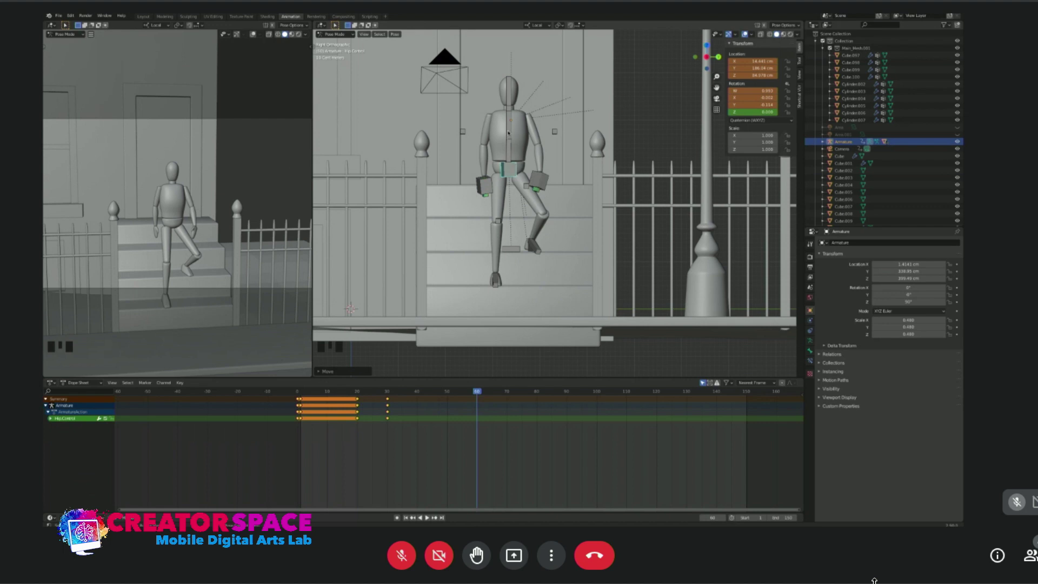
# Nudge Arm Control.L, and move and rotate Arm Control.R closer to the shifted hips.
pyautogui.click(489, 183)
pyautogui.press('g')
pyautogui.click(489, 182)
pyautogui.click(542, 180)
pyautogui.press('g')
pyautogui.click(544, 181)
pyautogui.press('r')
pyautogui.click(558, 178)
pyautogui.press('g')
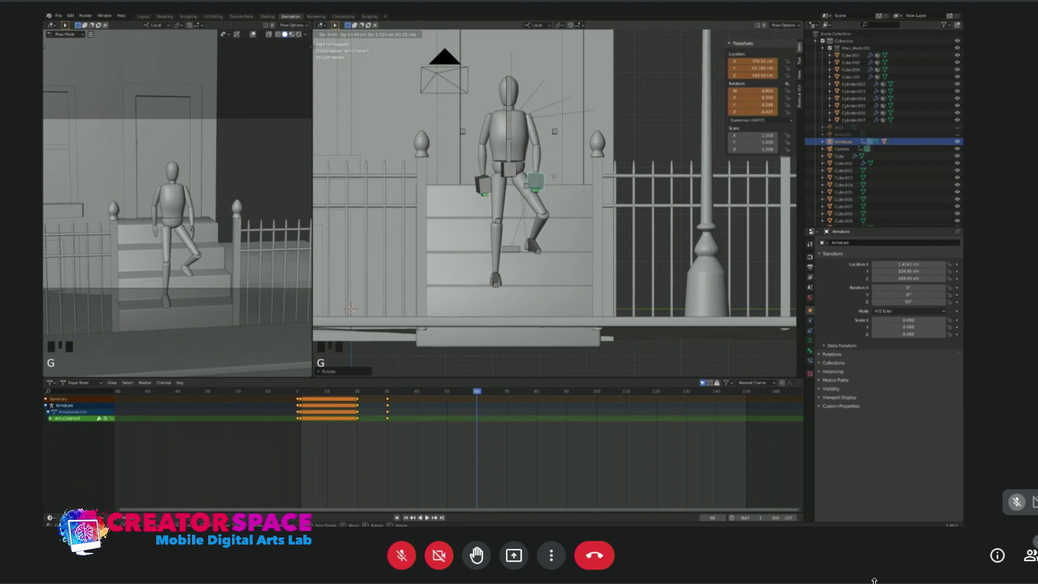
pyautogui.click(554, 178)
pyautogui.click(570, 138)
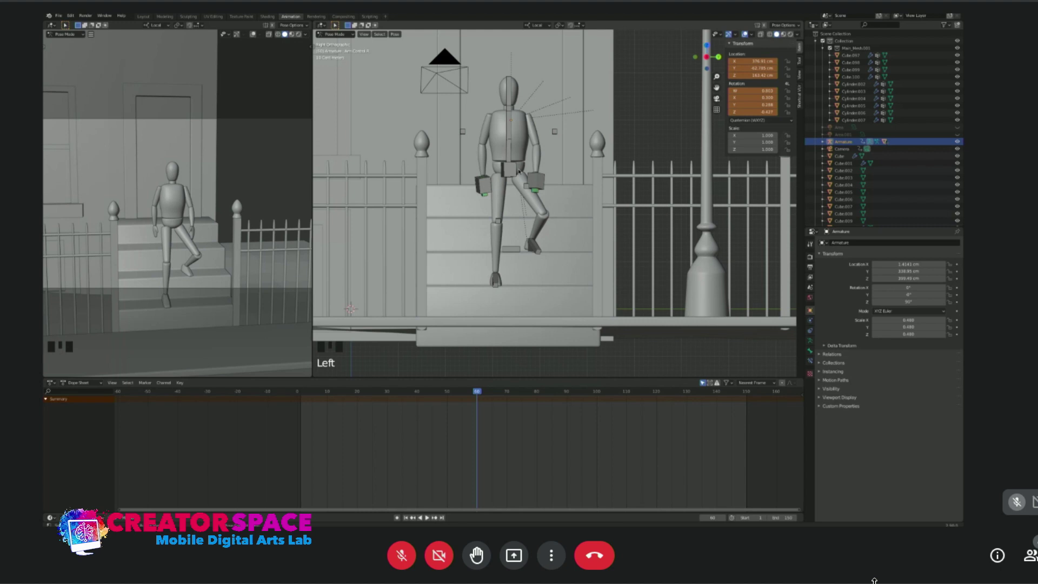
pyautogui.click(510, 177)
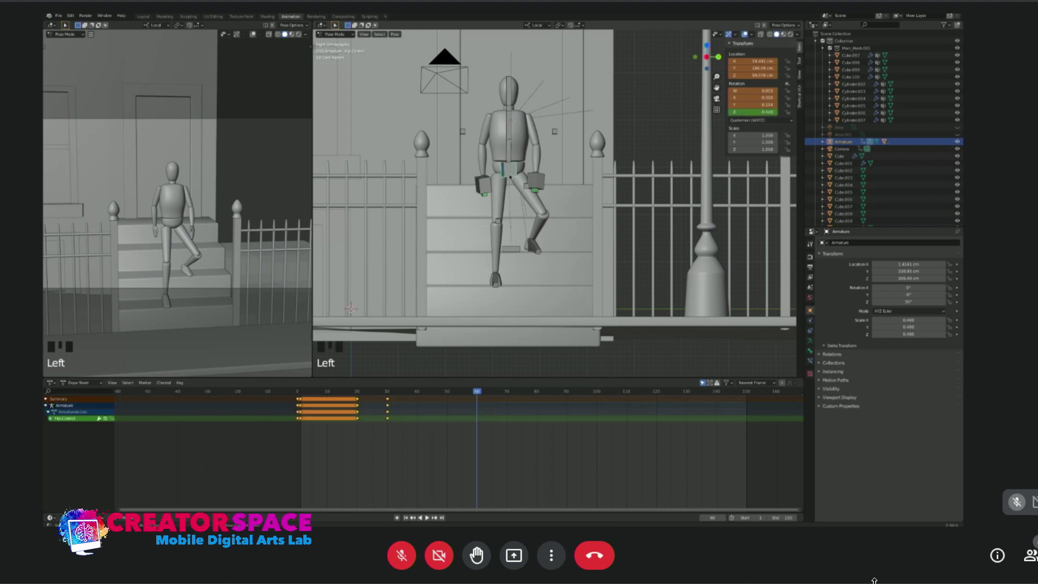
pyautogui.press('KP_1')
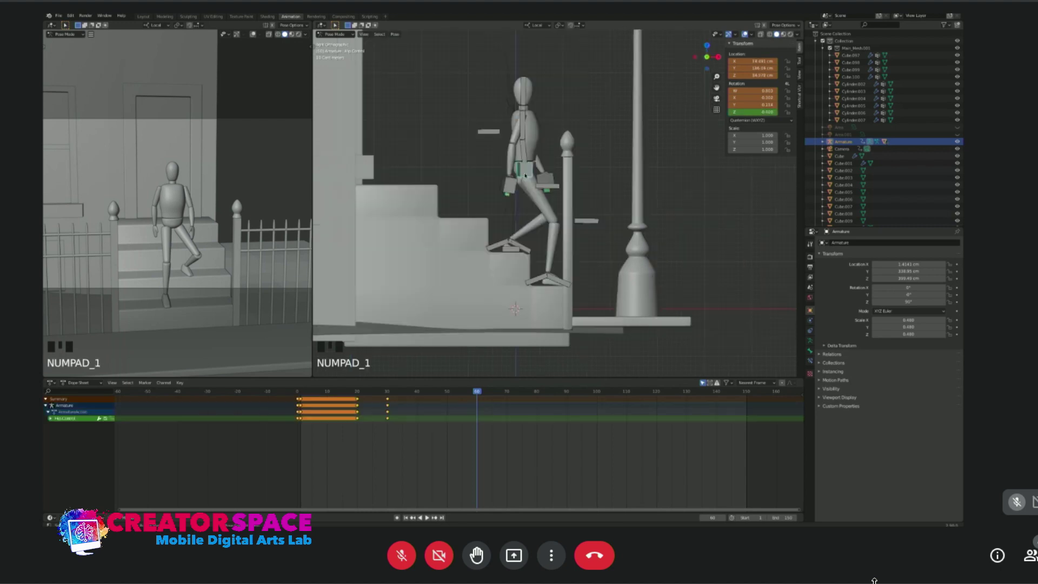
pyautogui.press('h')
pyautogui.hotkey('alt', 'h')
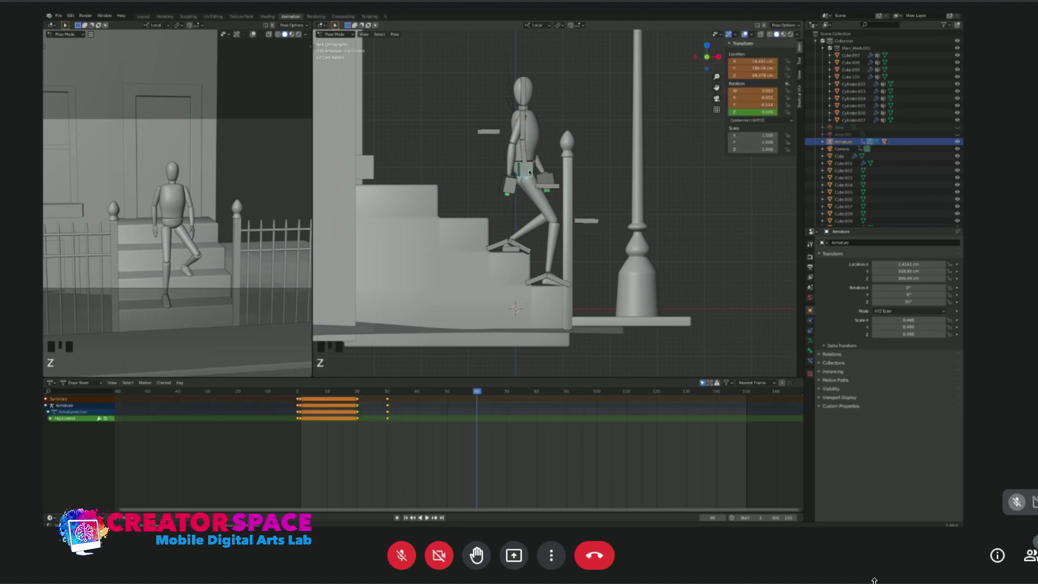
# Move the hip control forward and slightly up over the leading leg in the side view.
pyautogui.click(527, 170)
pyautogui.click(529, 171)
pyautogui.press('g')
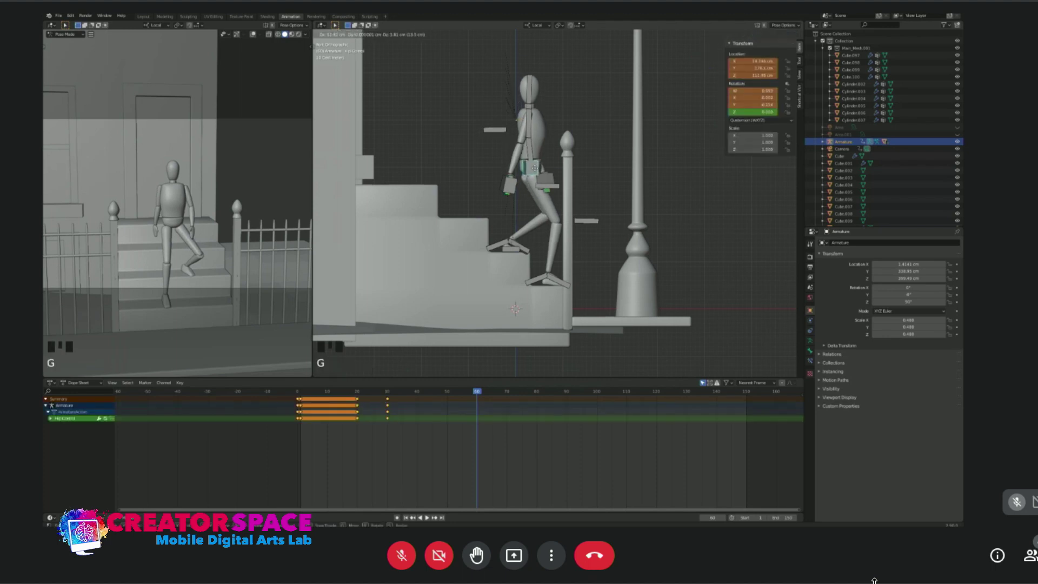
pyautogui.click(539, 167)
# Rotate the front of the leading foot slightly and nudge Leg Control.L so the foot sits on the step.
pyautogui.click(566, 285)
pyautogui.press('r')
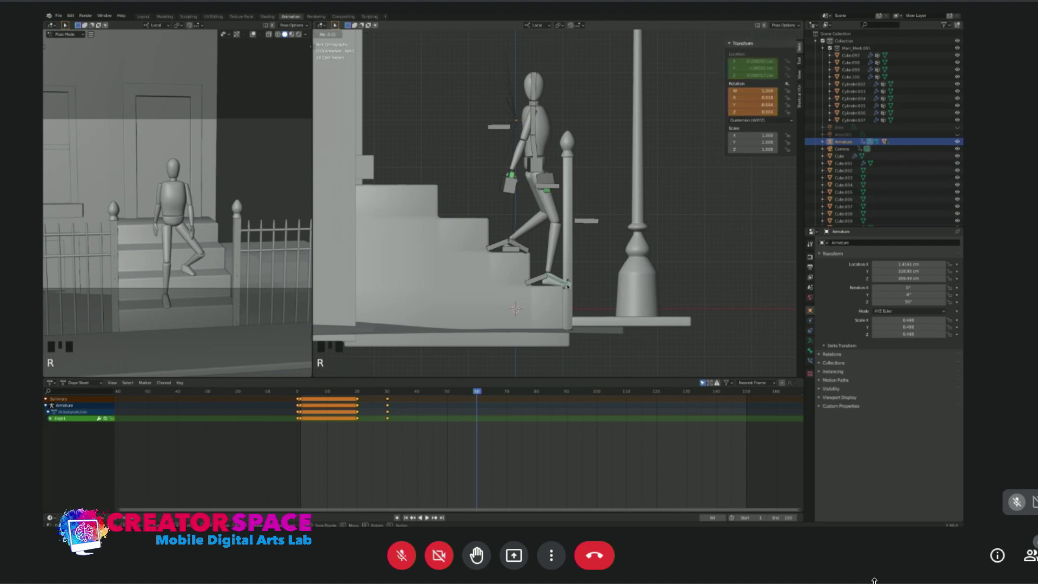
pyautogui.click(568, 283)
pyautogui.click(538, 281)
pyautogui.press('g')
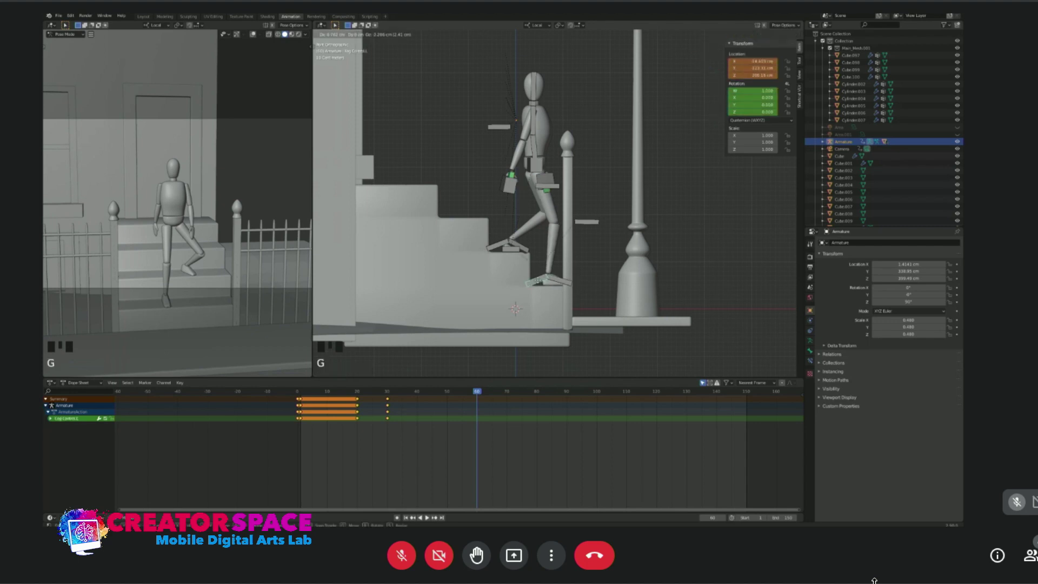
pyautogui.click(539, 282)
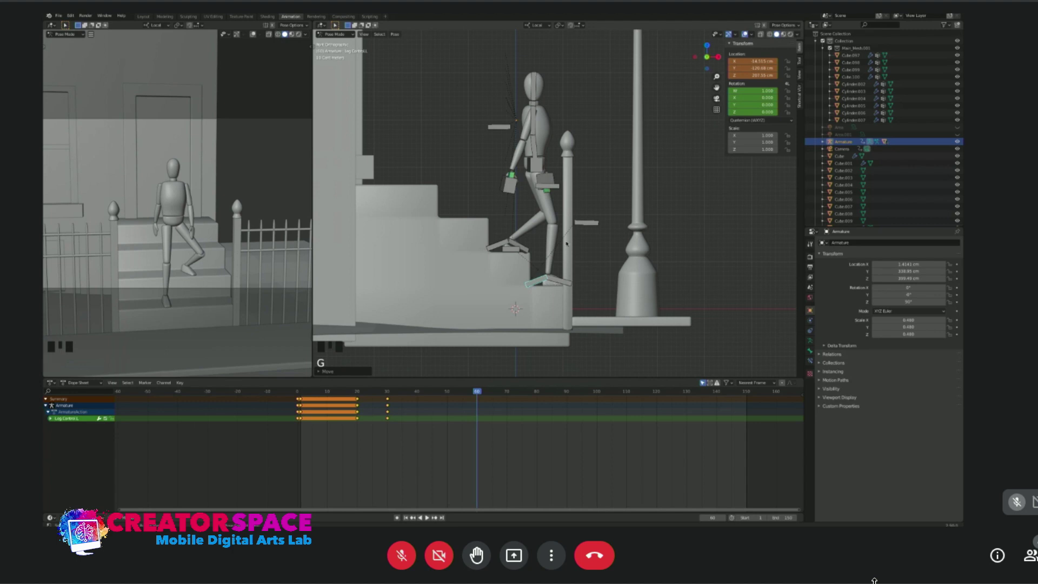
# Move Arm Control.L and Arm Control.R forward to follow the shifted hips.
pyautogui.click(510, 179)
pyautogui.press('g')
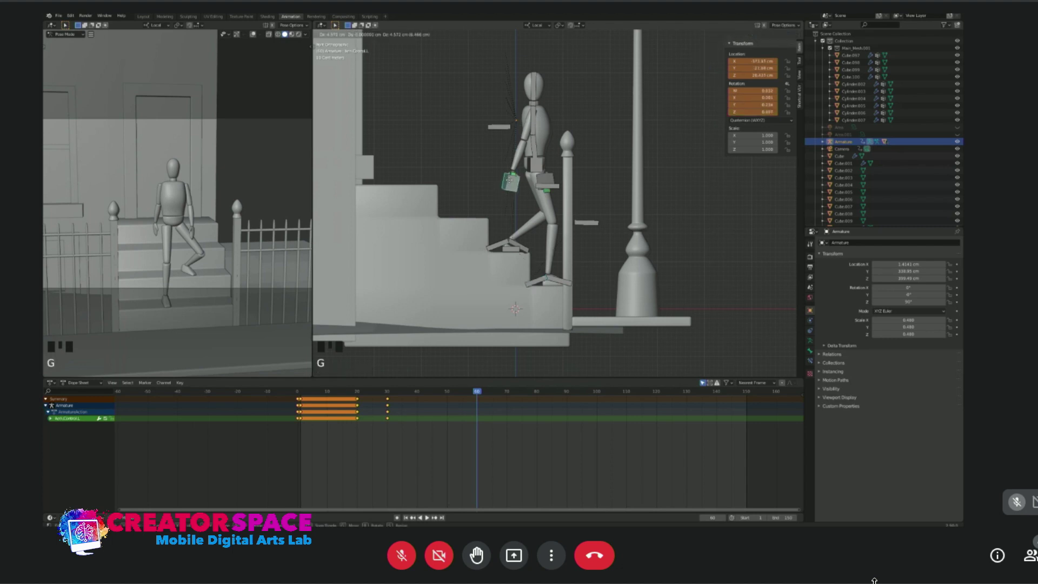
pyautogui.click(515, 177)
pyautogui.click(547, 175)
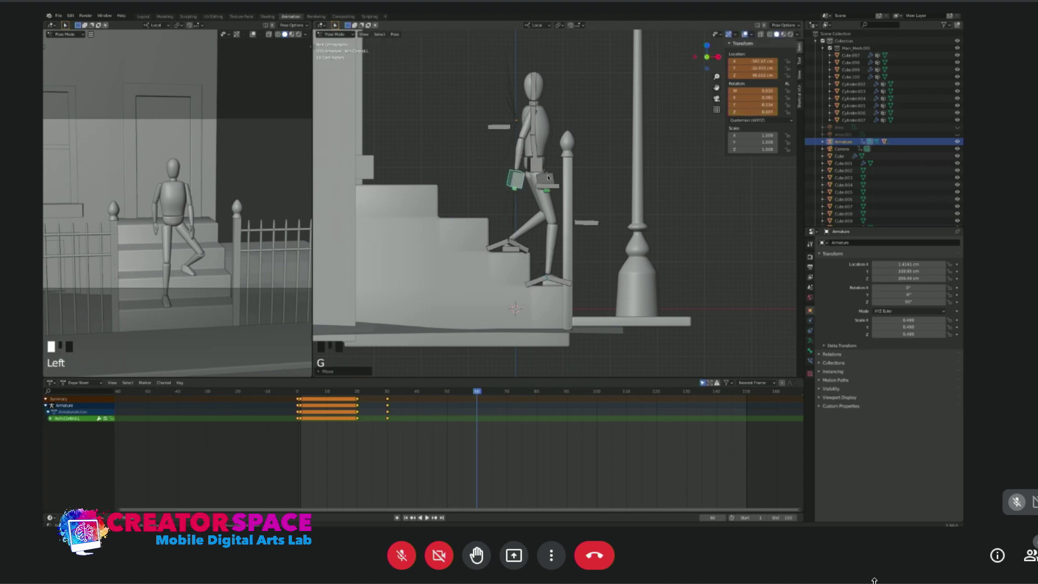
pyautogui.press('g')
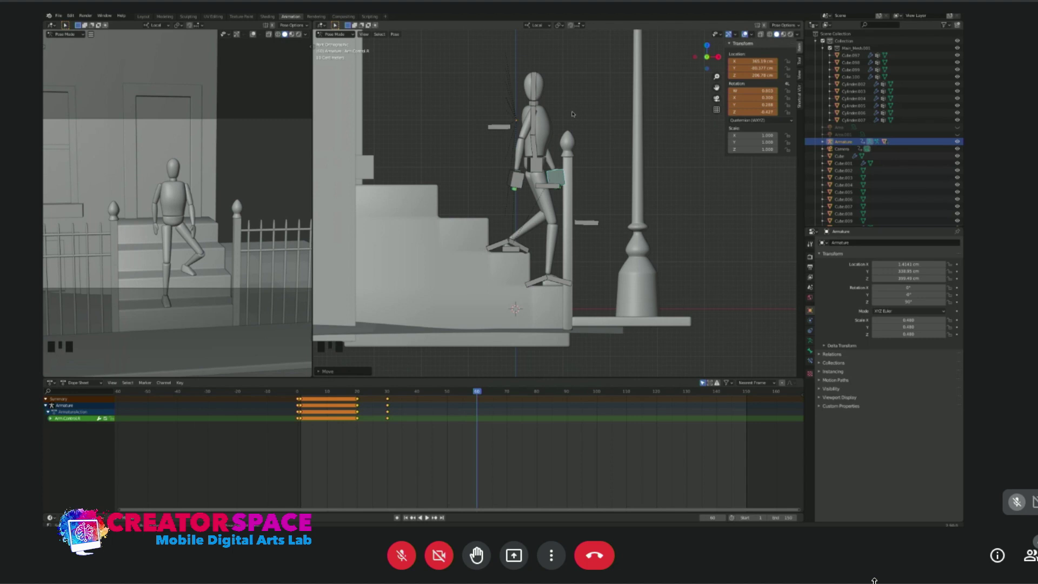
# Rotate the hip control slightly in the front-facing view of the mannequin.
pyautogui.press('ctrl+KP_3')
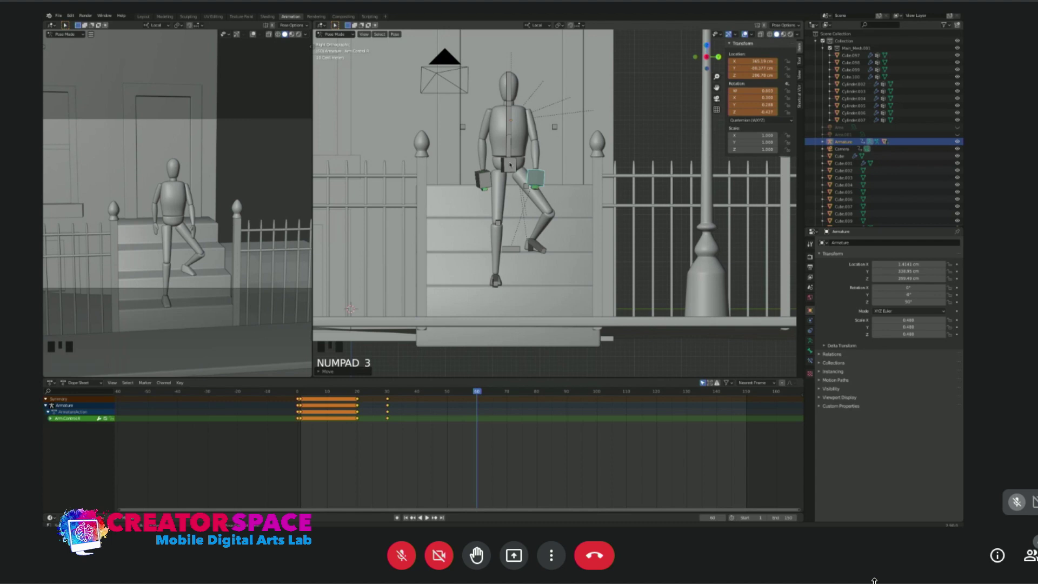
pyautogui.click(510, 164)
pyautogui.press('r')
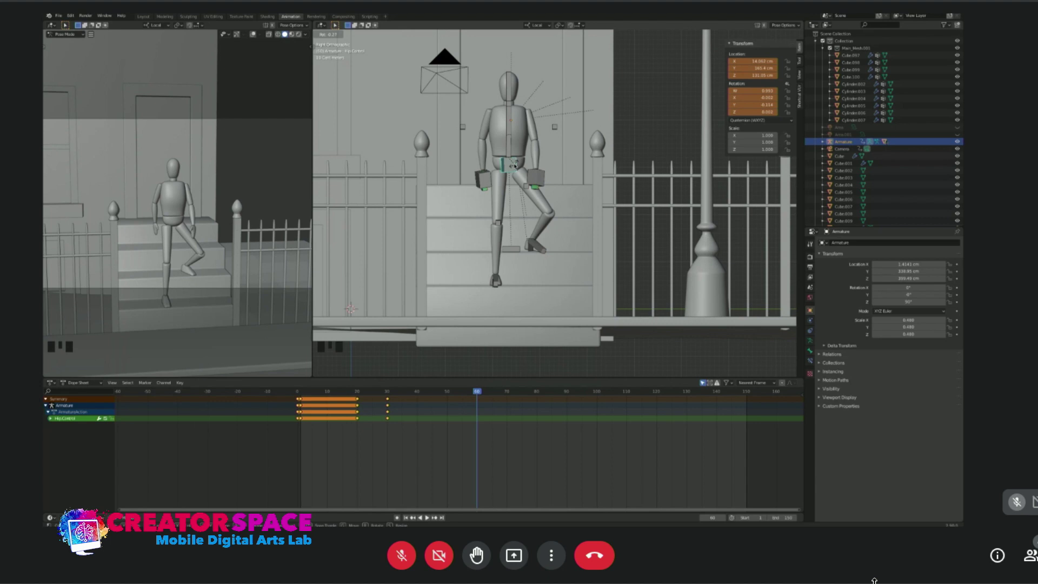
pyautogui.click(513, 134)
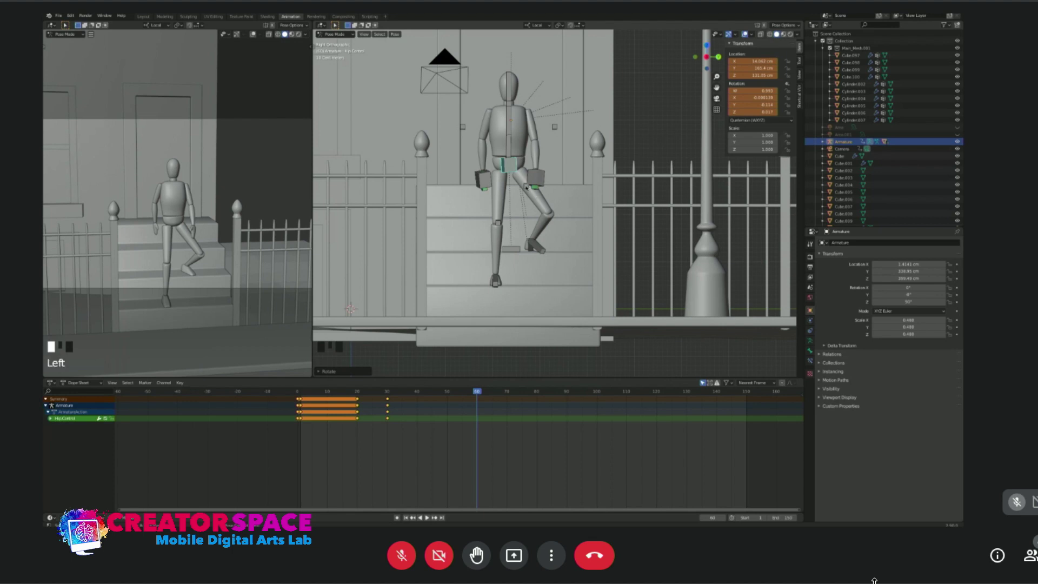
# Try moving the right knee control inward and the hips sideways, and undo these moves.
pyautogui.click(530, 192)
pyautogui.press('g')
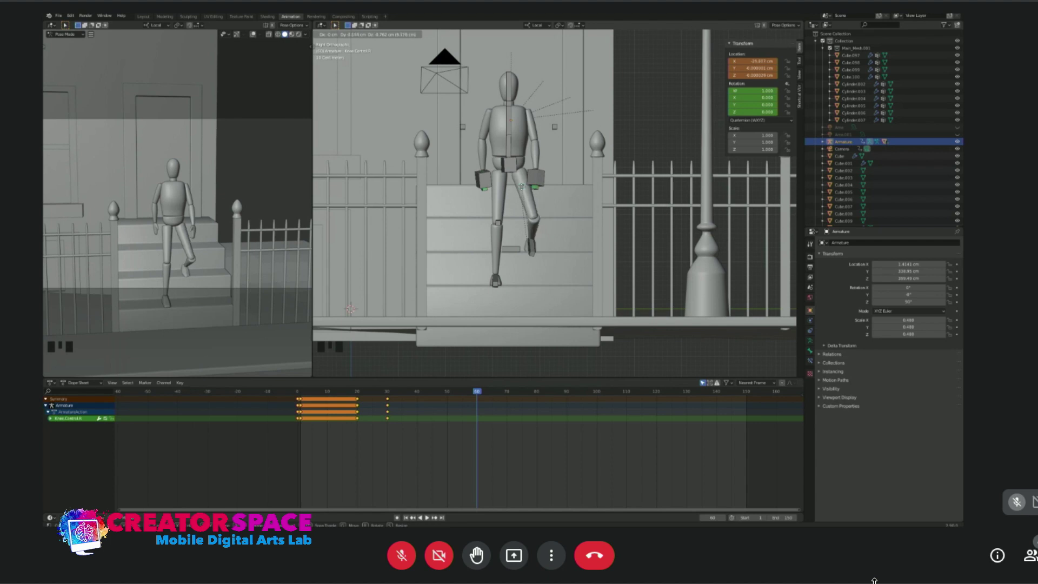
pyautogui.click(522, 189)
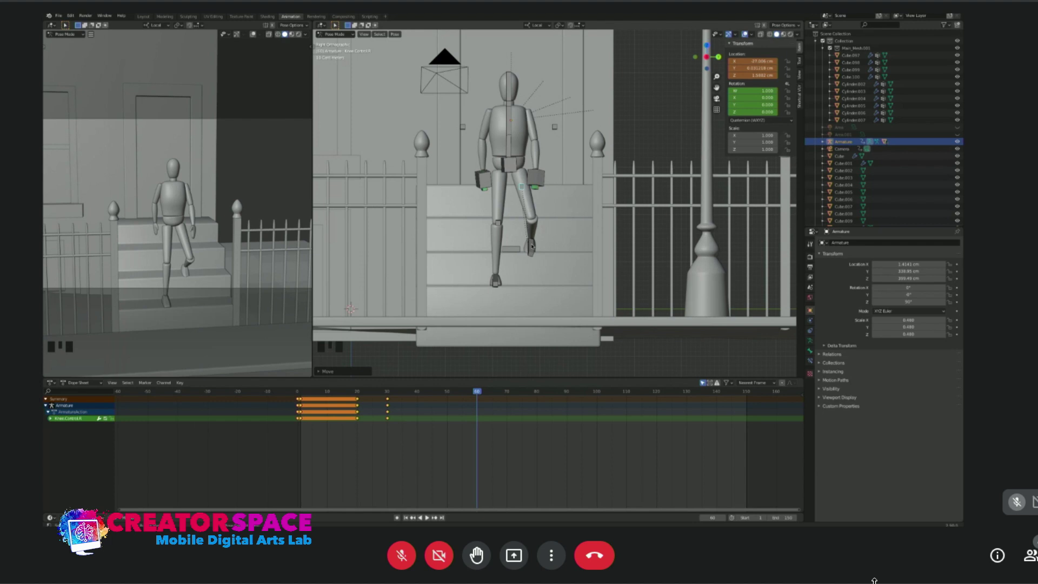
pyautogui.click(508, 163)
pyautogui.press('g')
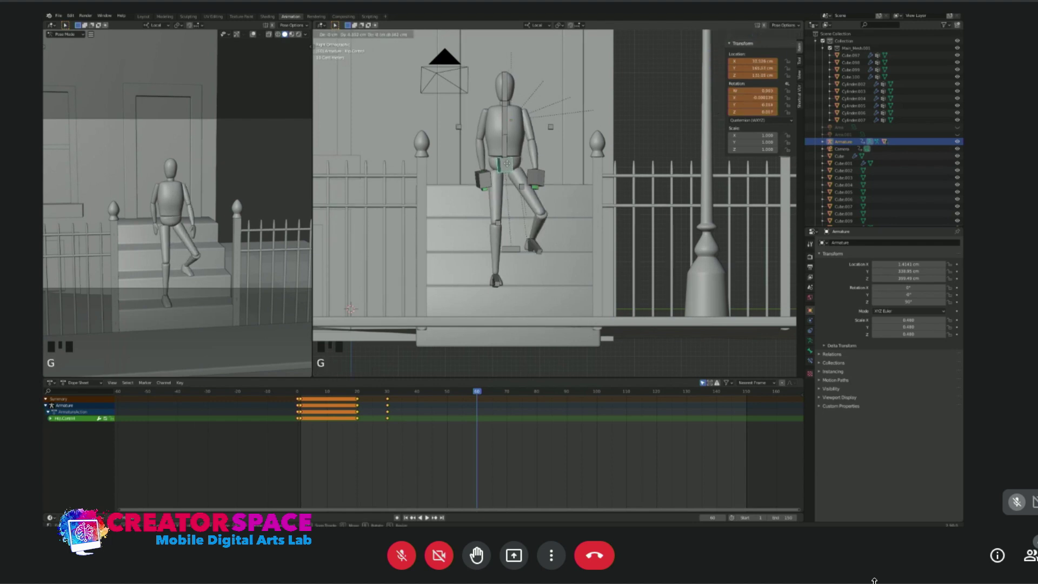
pyautogui.click(507, 163)
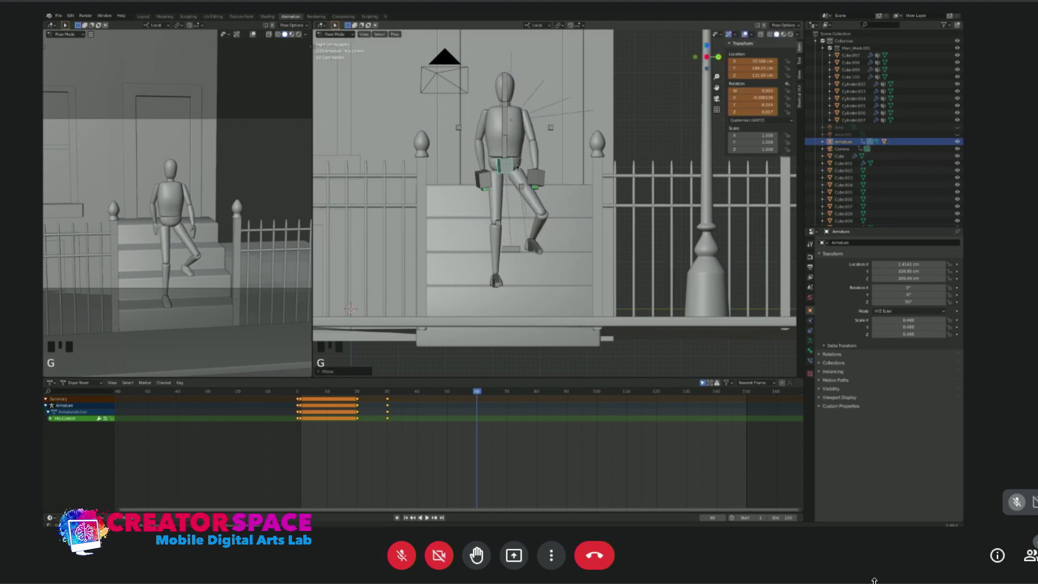
pyautogui.hotkey('ctrl', 'z')
pyautogui.hotkey('ctrl', 'z')
pyautogui.hotkey('ctrl', 'z')
pyautogui.hotkey('ctrl', 'z')
# Shift the hip control very slightly sideways toward the planted leg, undoing a first larger shift.
pyautogui.click(516, 164)
pyautogui.press('g')
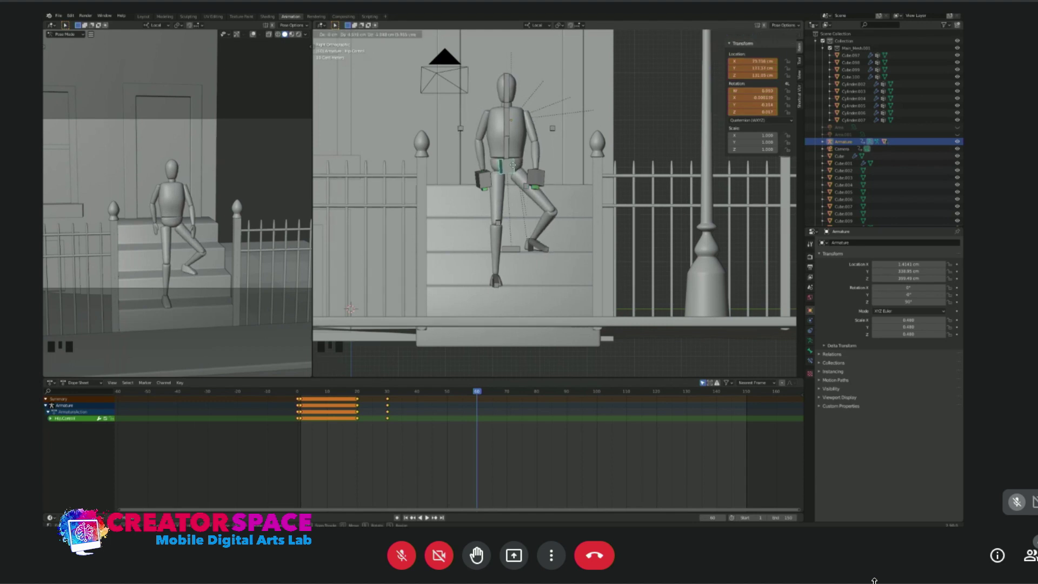
pyautogui.click(513, 166)
pyautogui.hotkey('ctrl', 'z')
pyautogui.press('g')
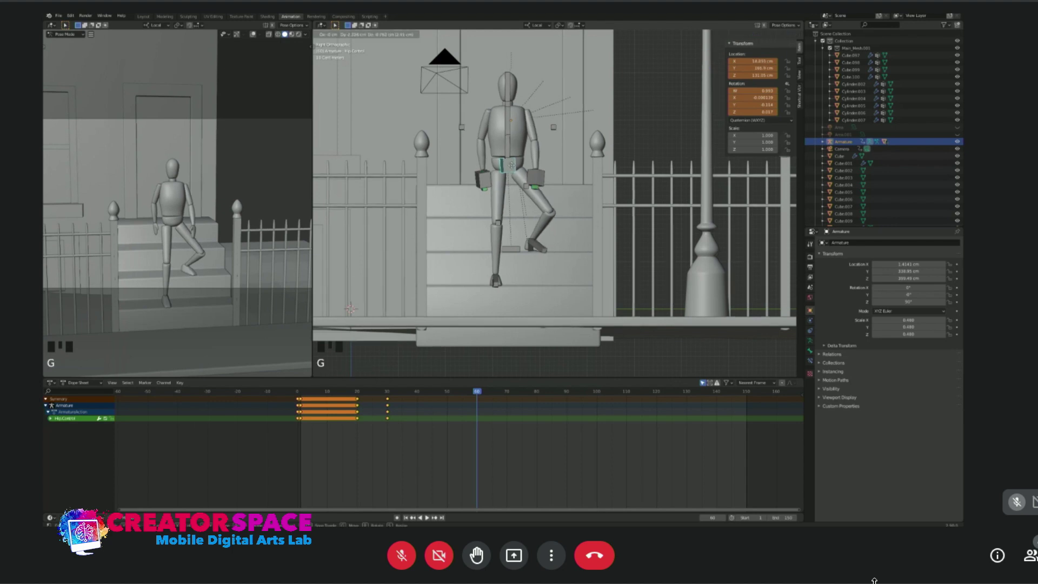
pyautogui.click(512, 168)
# Try a slight rotation of the hip control and undo it.
pyautogui.press('g')
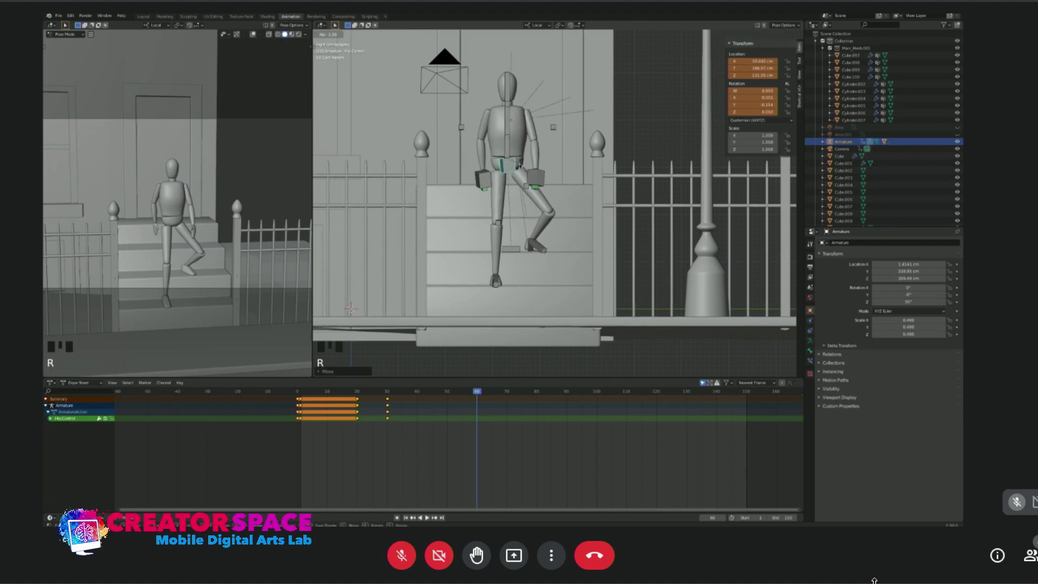
pyautogui.click(514, 149)
pyautogui.hotkey('ctrl', 'z')
# Tilt the lower body bone slightly toward the planted leg and select the upper body bone.
pyautogui.click(514, 149)
pyautogui.press('r')
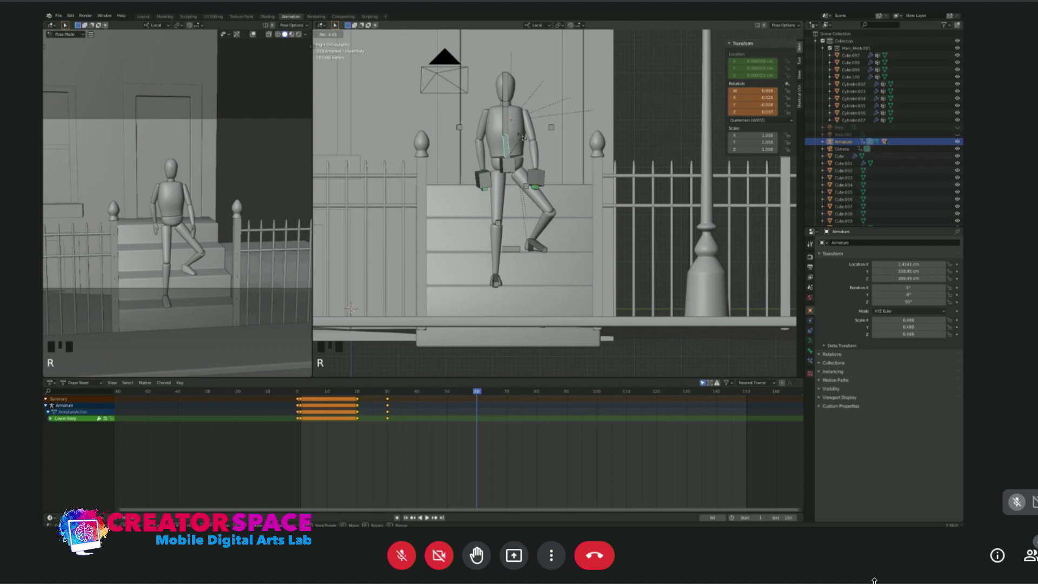
pyautogui.click(513, 127)
pyautogui.click(508, 124)
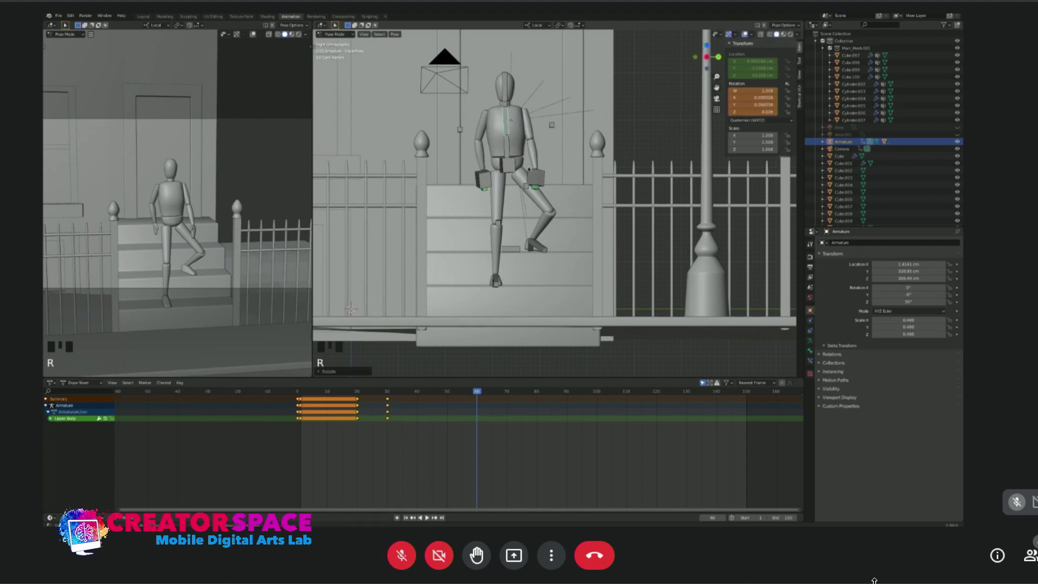
# Move Arm Control.L forward in the side view so the hand hangs beside the hip.
pyautogui.press('KP_1')
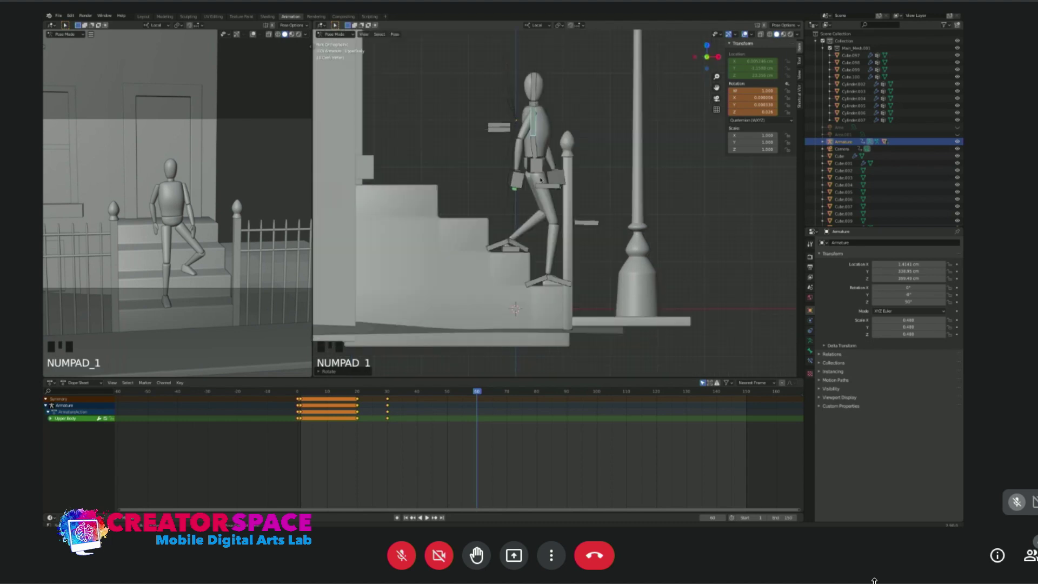
pyautogui.click(516, 180)
pyautogui.press('g')
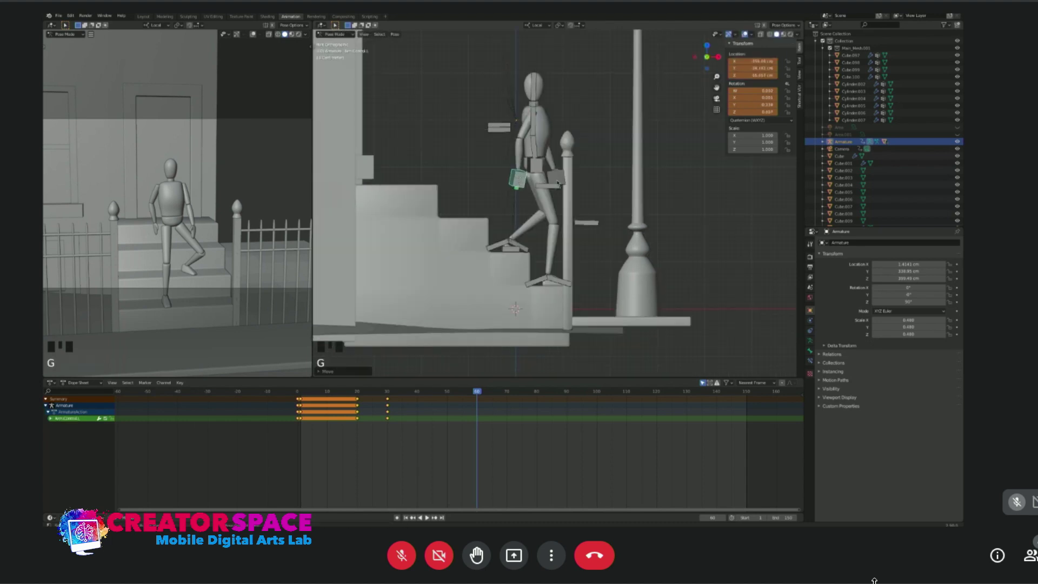
pyautogui.press('g')
pyautogui.click(559, 176)
pyautogui.click(519, 179)
pyautogui.press('g')
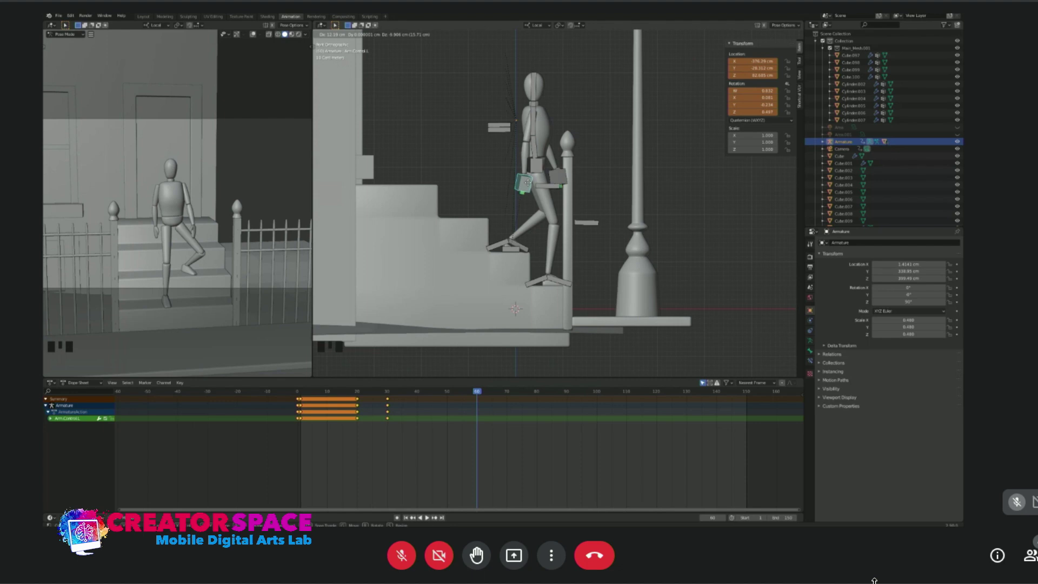
pyautogui.click(530, 183)
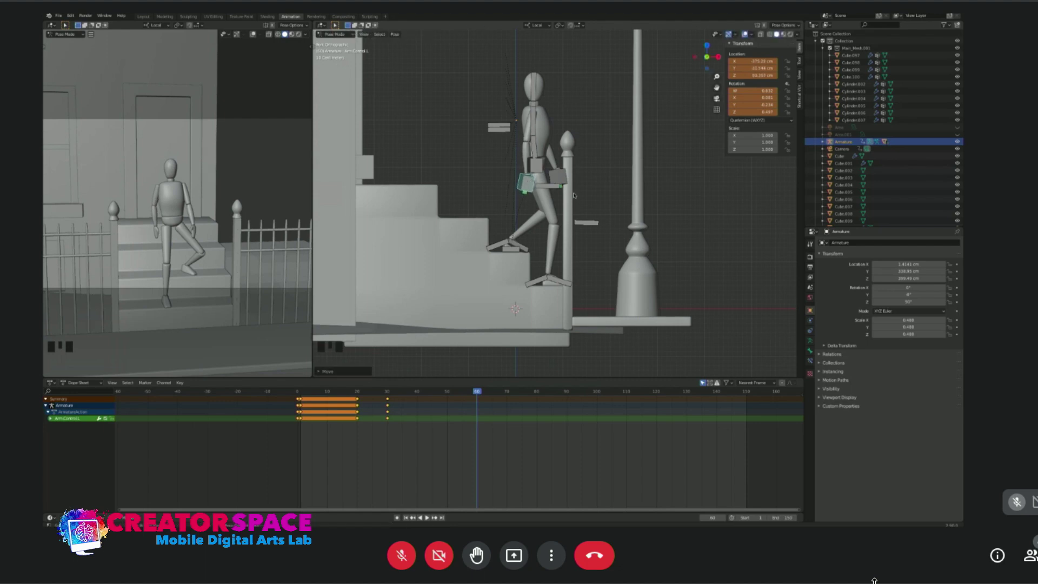
# Nudge Arm Control.R slightly back in the side view and inward in the front-facing view.
pyautogui.click(556, 177)
pyautogui.press('g')
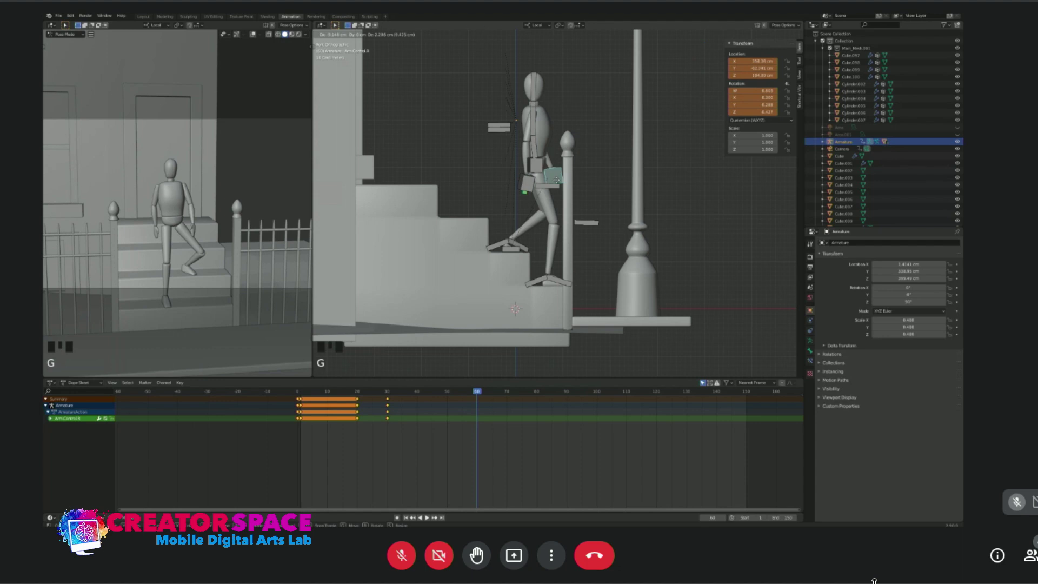
pyautogui.click(557, 179)
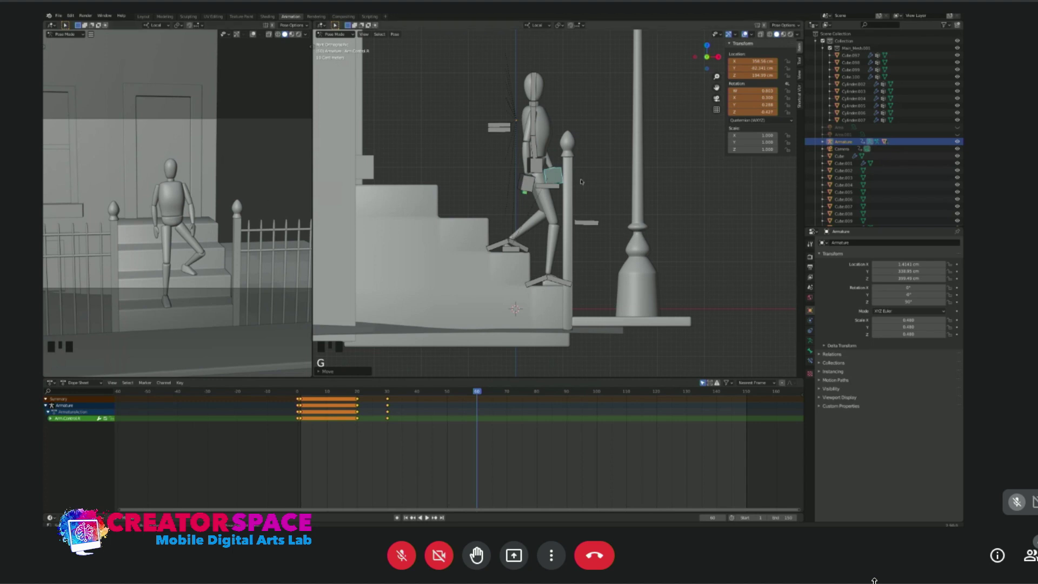
pyautogui.press('KP_3')
pyautogui.press('g')
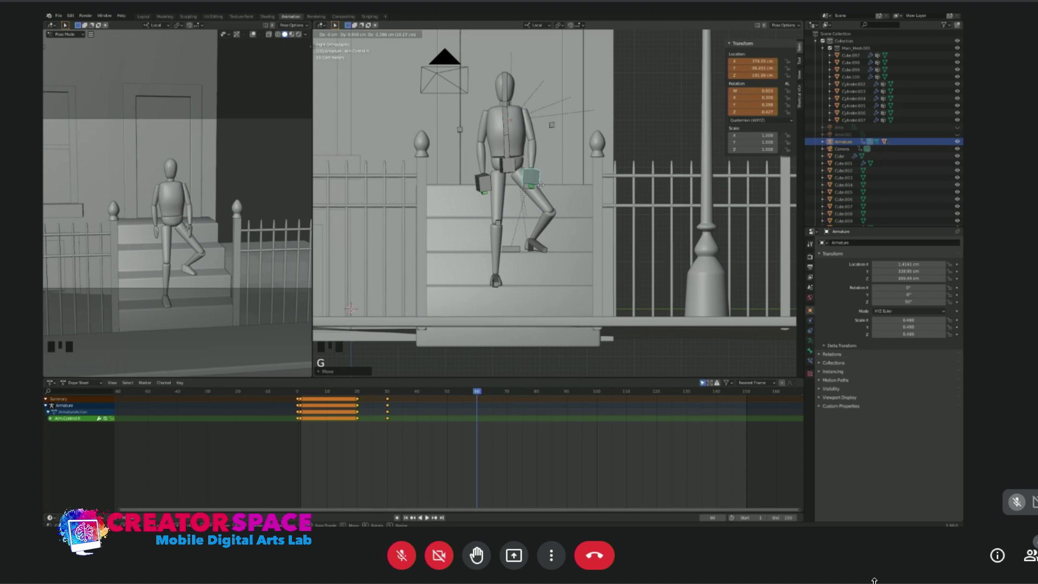
pyautogui.click(541, 186)
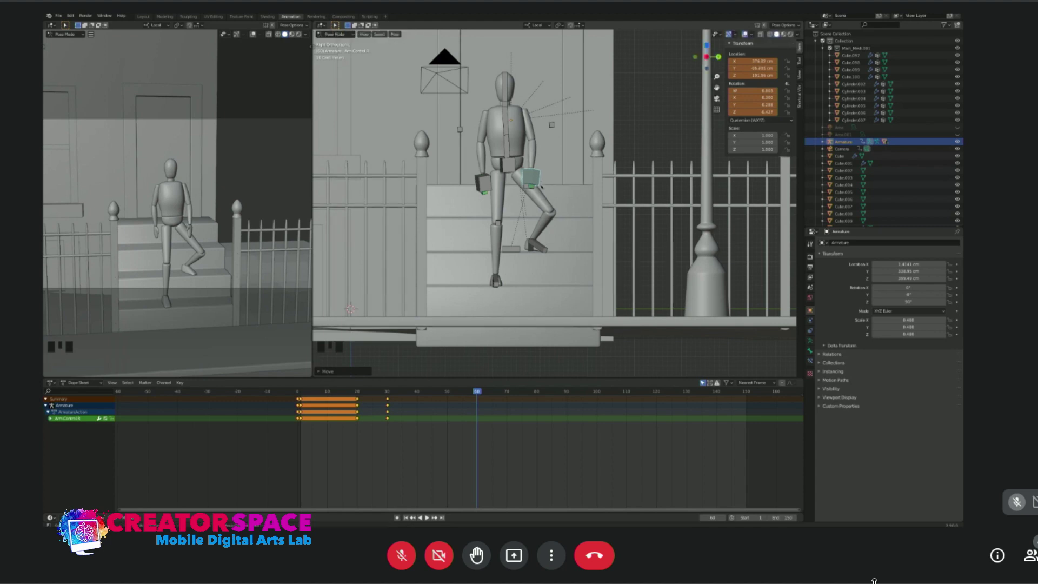
# Try moving Leg Control.R inward beside the planted leg and undo the move.
pyautogui.click(530, 250)
pyautogui.press('g')
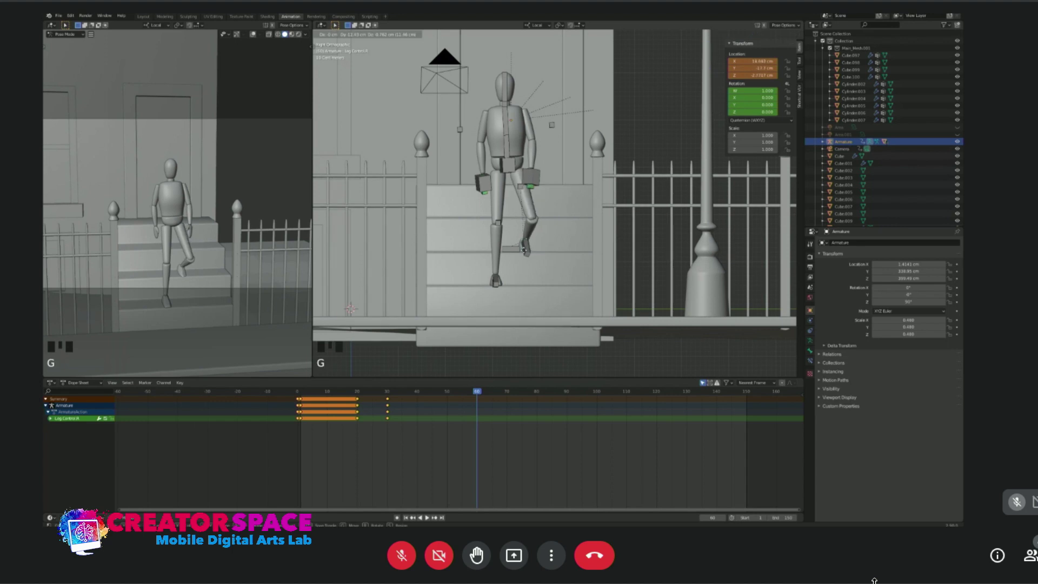
pyautogui.click(525, 250)
pyautogui.press('super+z')
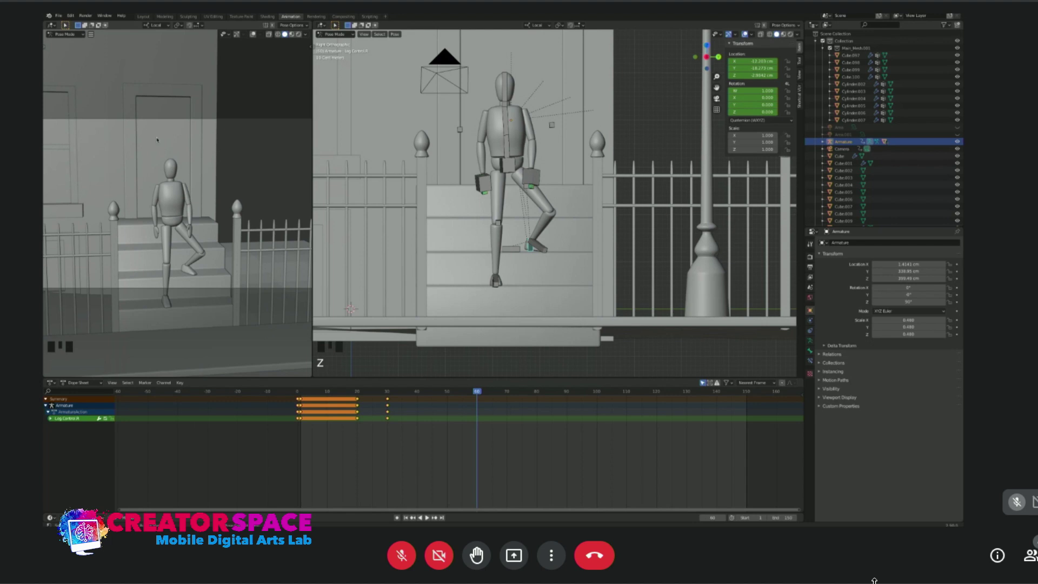
# Pull Arm Control.R back toward the hip in the side view and check it from the front.
pyautogui.scroll(-1, 534, 180)
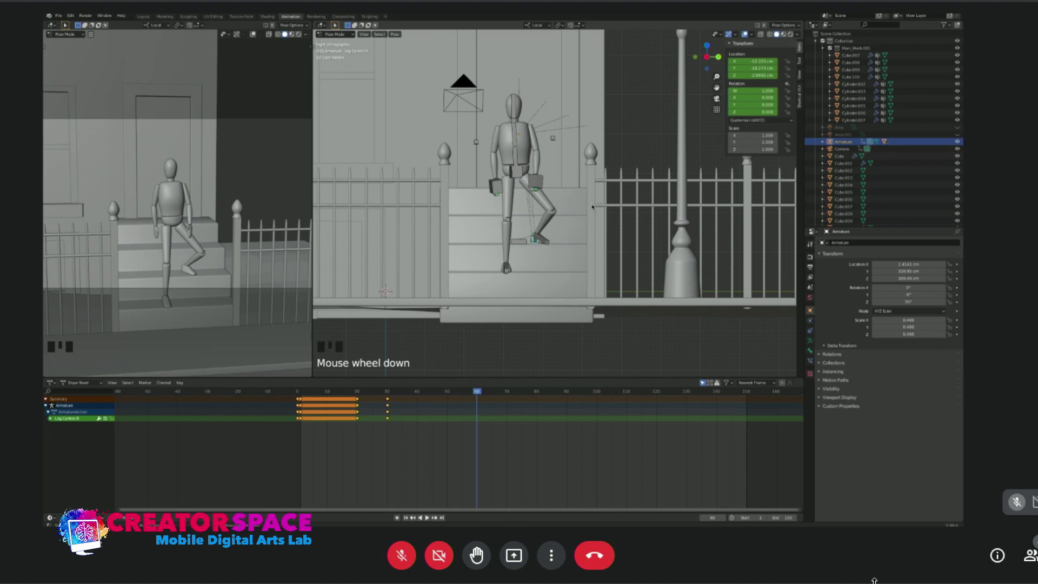
pyautogui.press('KP_3')
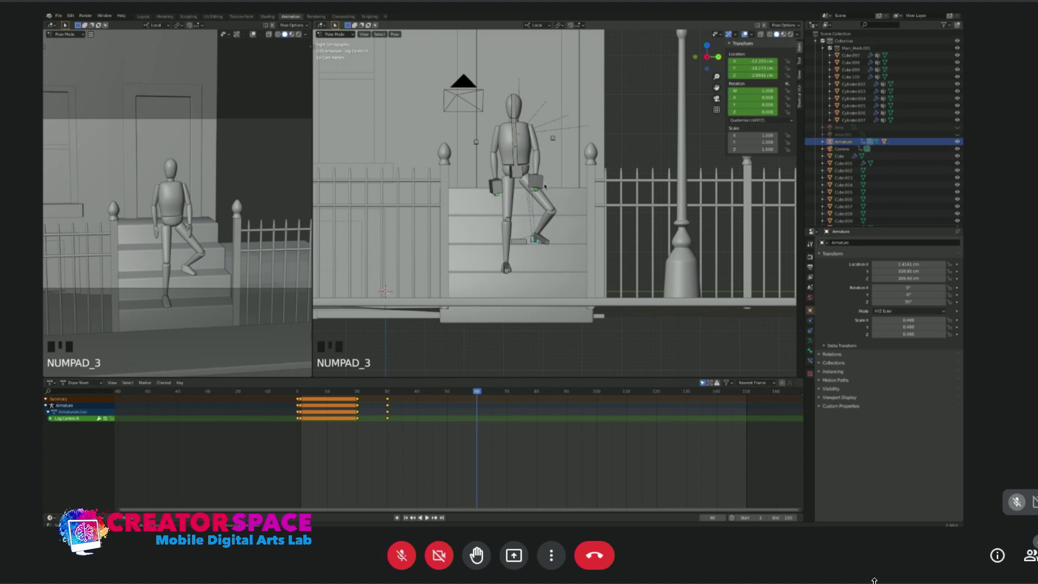
pyautogui.press('KP_1')
pyautogui.click(555, 183)
pyautogui.press('g')
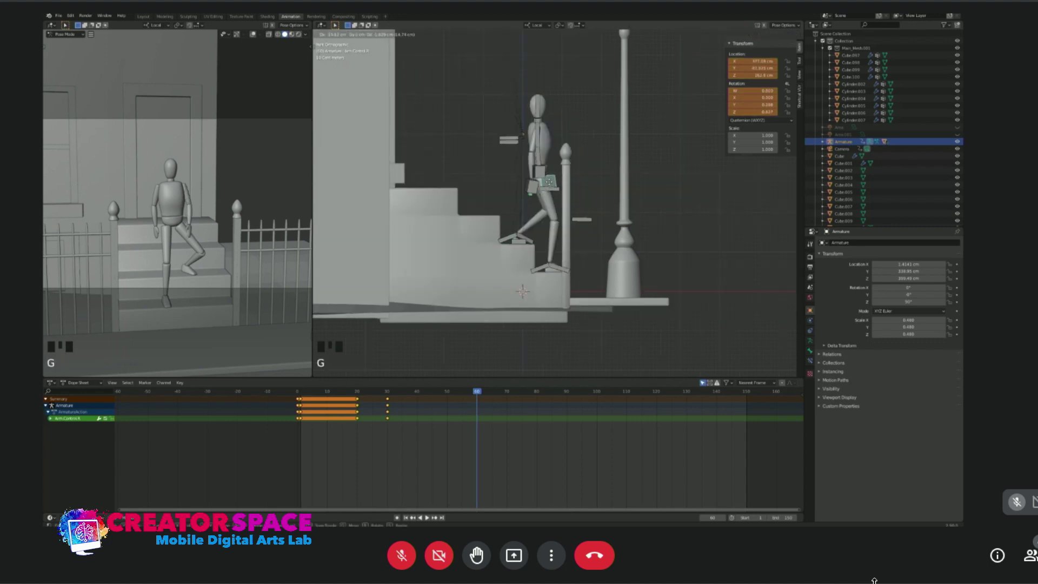
pyautogui.click(555, 184)
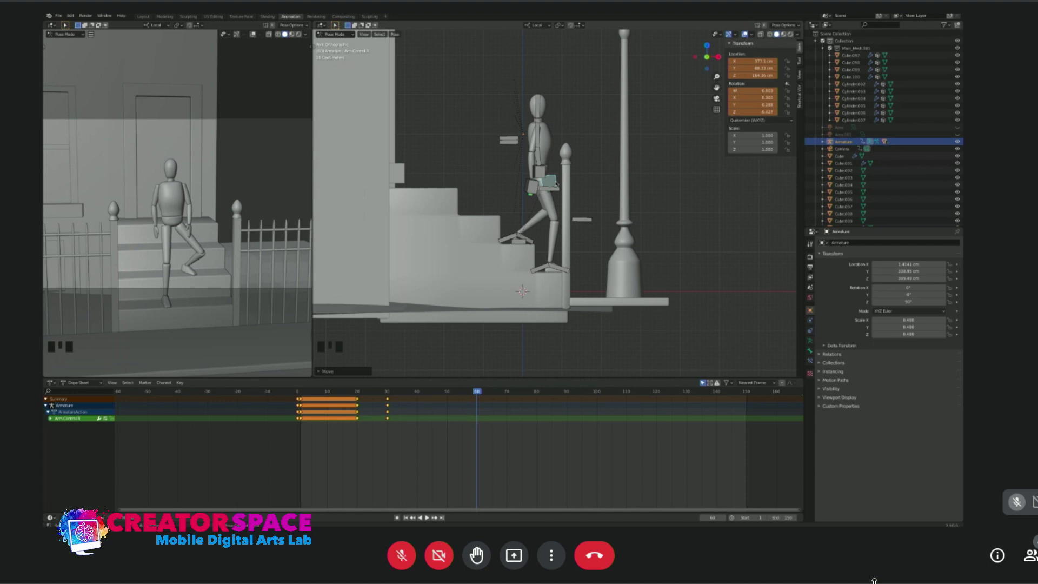
pyautogui.press('g')
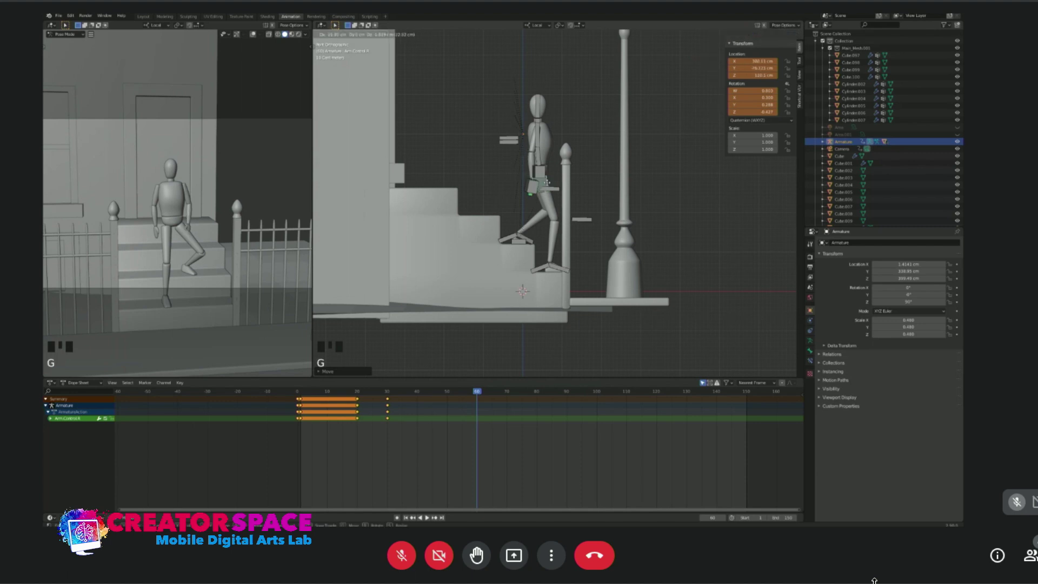
pyautogui.click(542, 184)
pyautogui.press('KP_3')
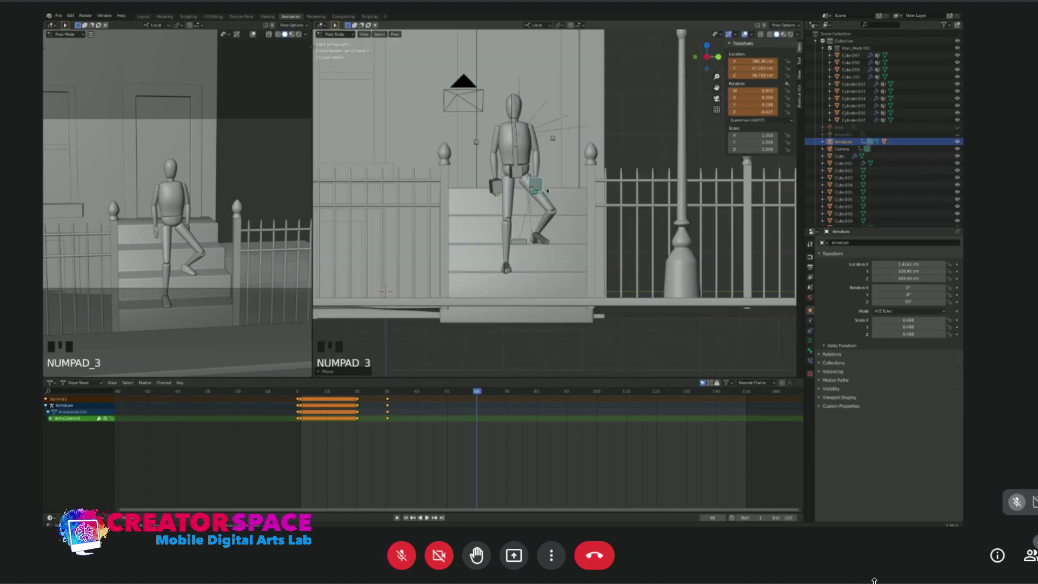
# Rotate Arm Control.R slightly beside the hip and nudge Leg Control.R in the front-facing view.
pyautogui.press('r')
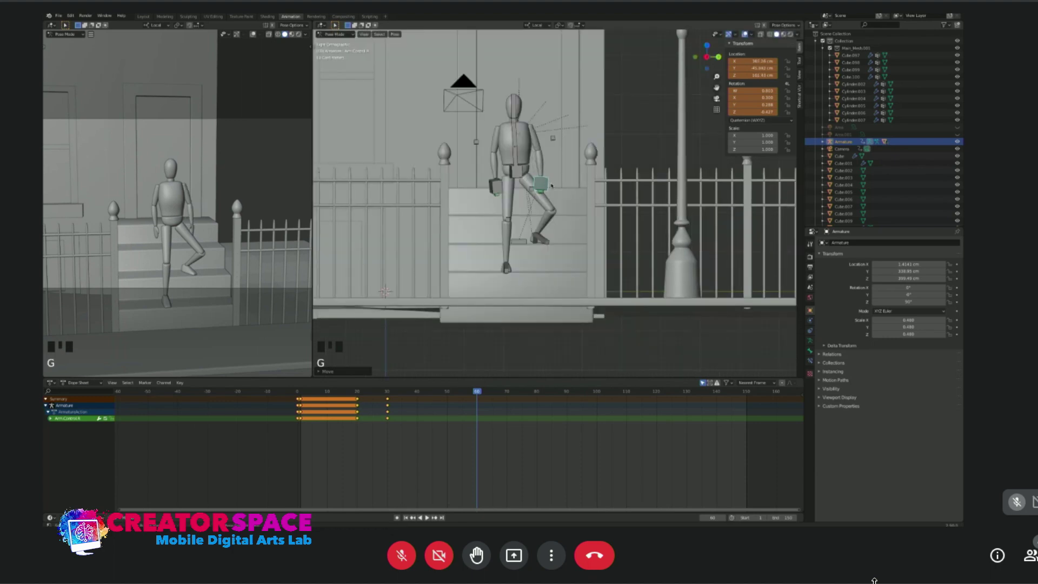
pyautogui.click(557, 184)
pyautogui.click(529, 251)
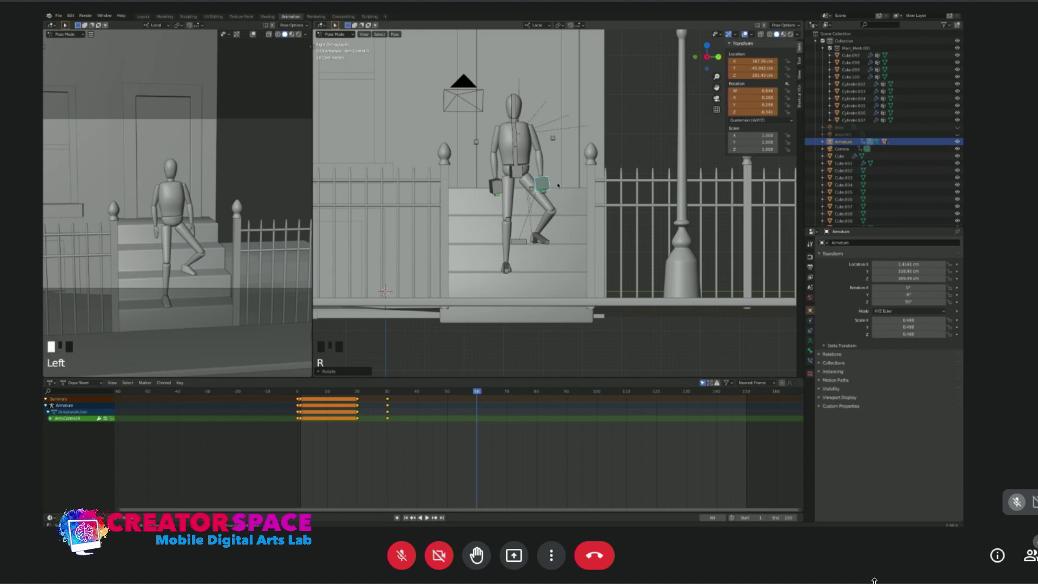
pyautogui.click(533, 244)
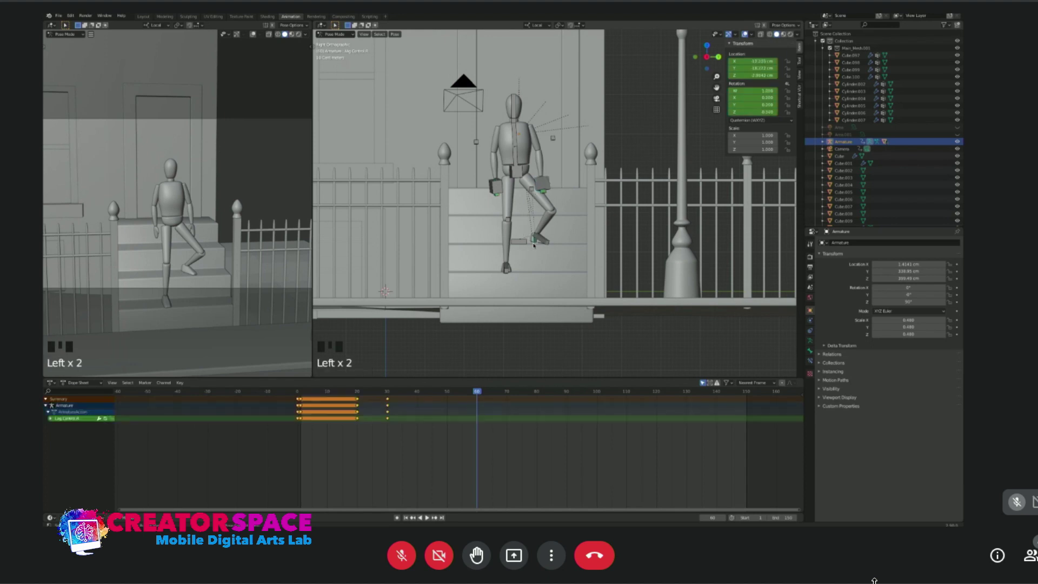
pyautogui.press('g')
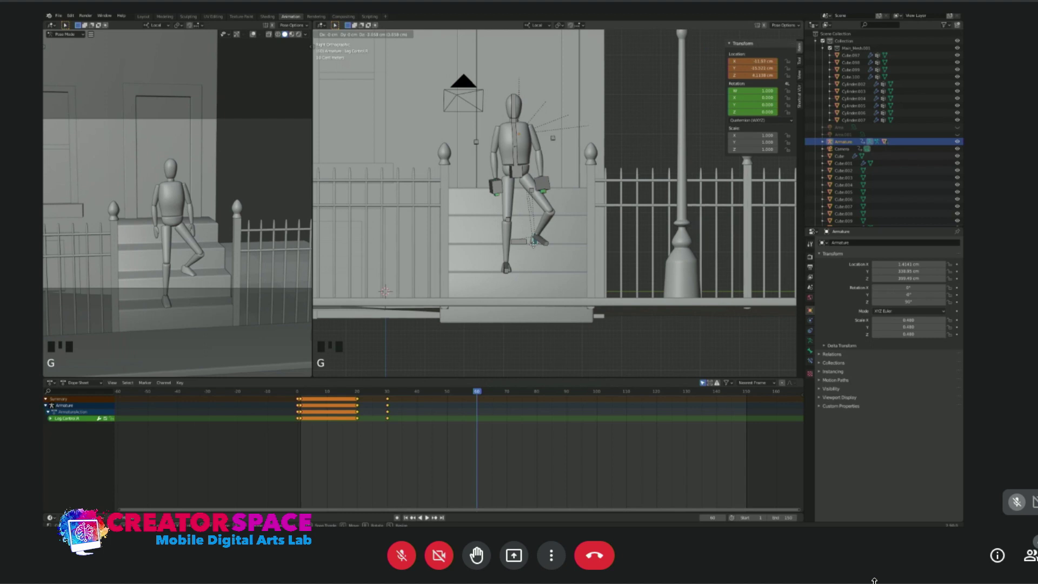
pyautogui.click(534, 246)
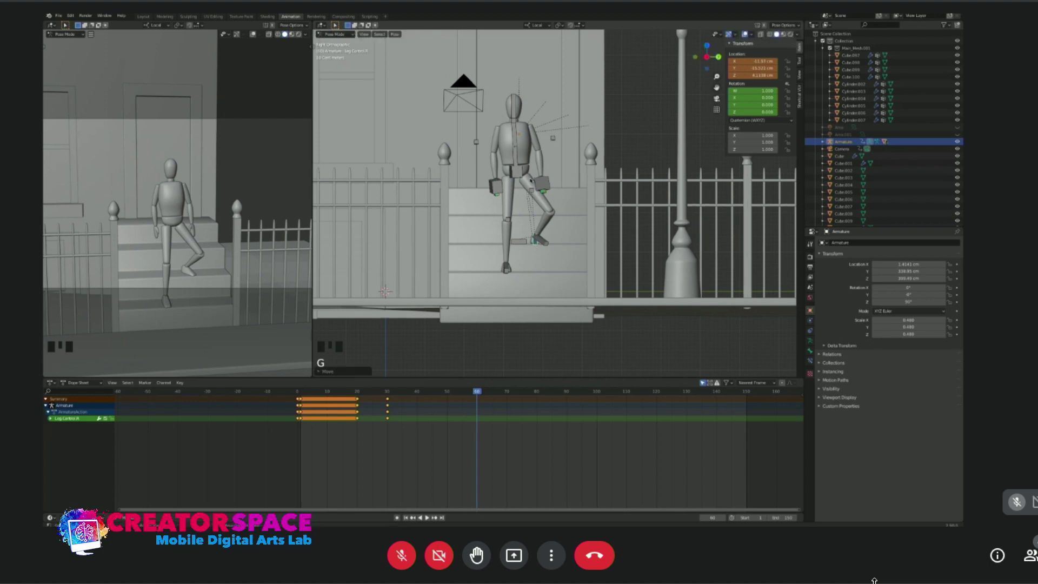
# Keyframe the whole mannequin pose on all bones at frame 60 and clear the selection.
pyautogui.press('a')
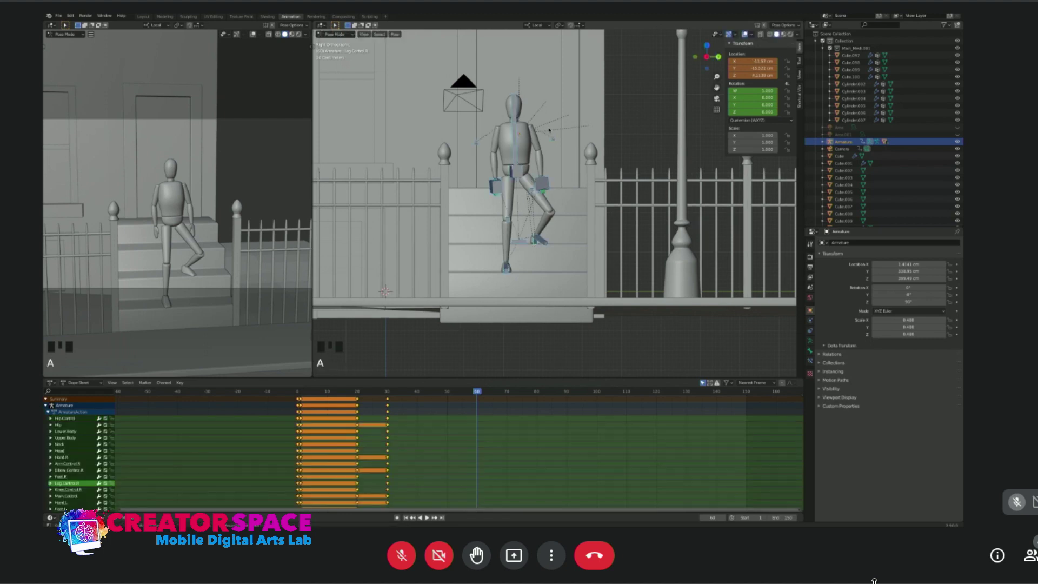
pyautogui.press('i')
pyautogui.click(549, 131)
pyautogui.click(550, 131)
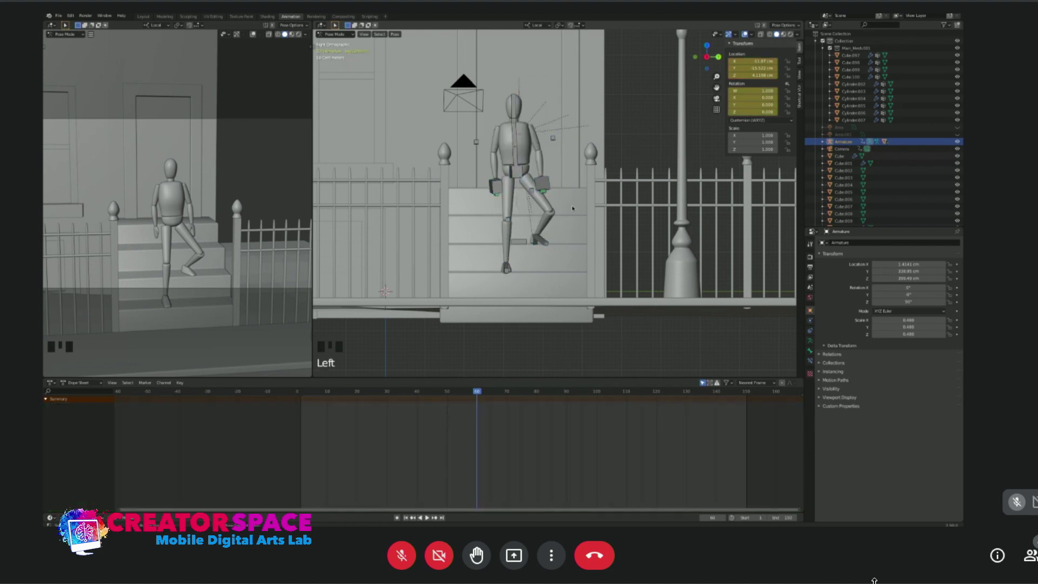
# Move Leg Control.R forward past the planted leg and off the step edge in the side view.
pyautogui.click(536, 243)
pyautogui.press('KP_1')
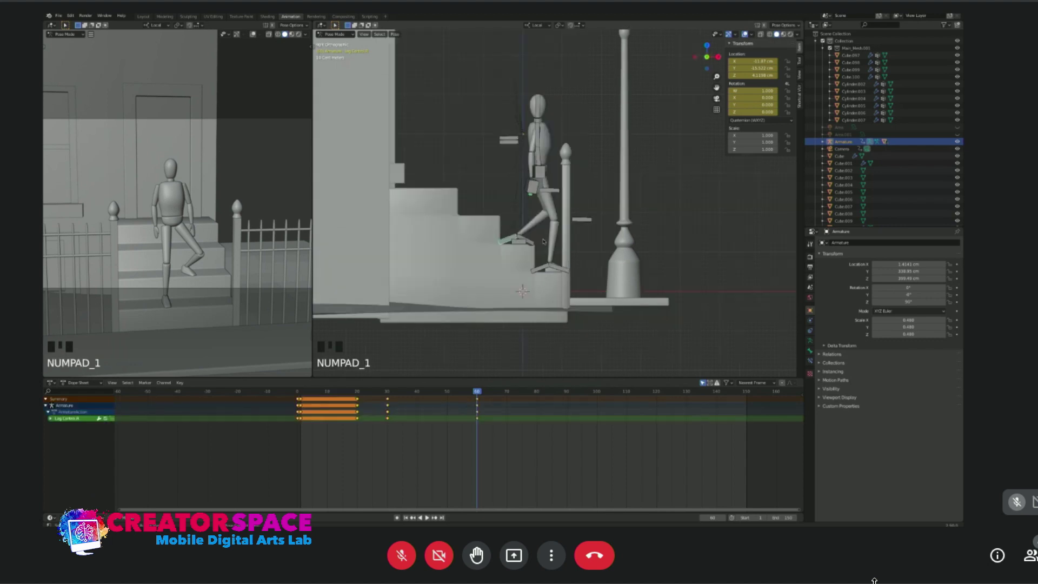
pyautogui.press('g')
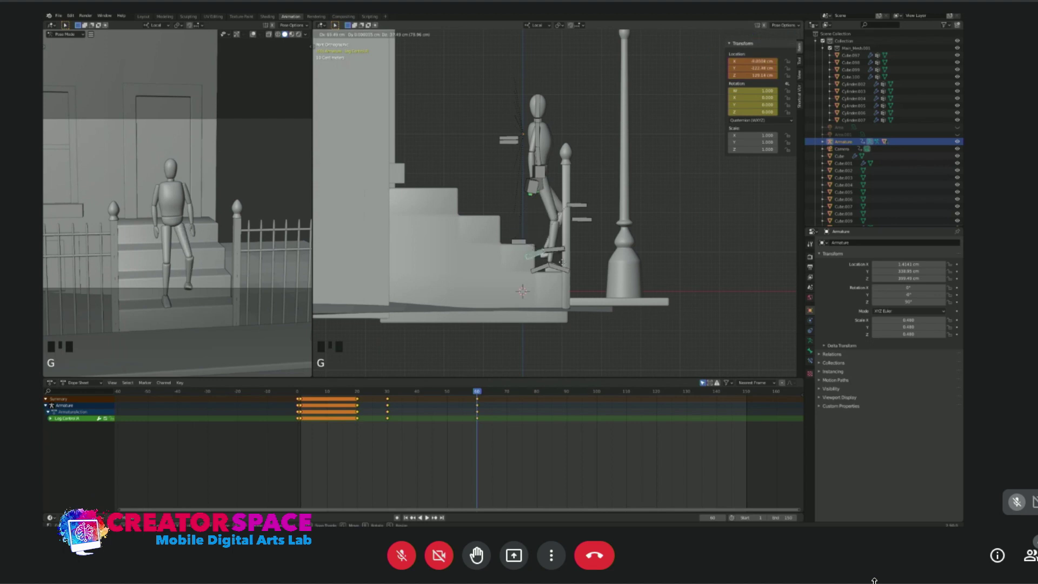
pyautogui.click(565, 242)
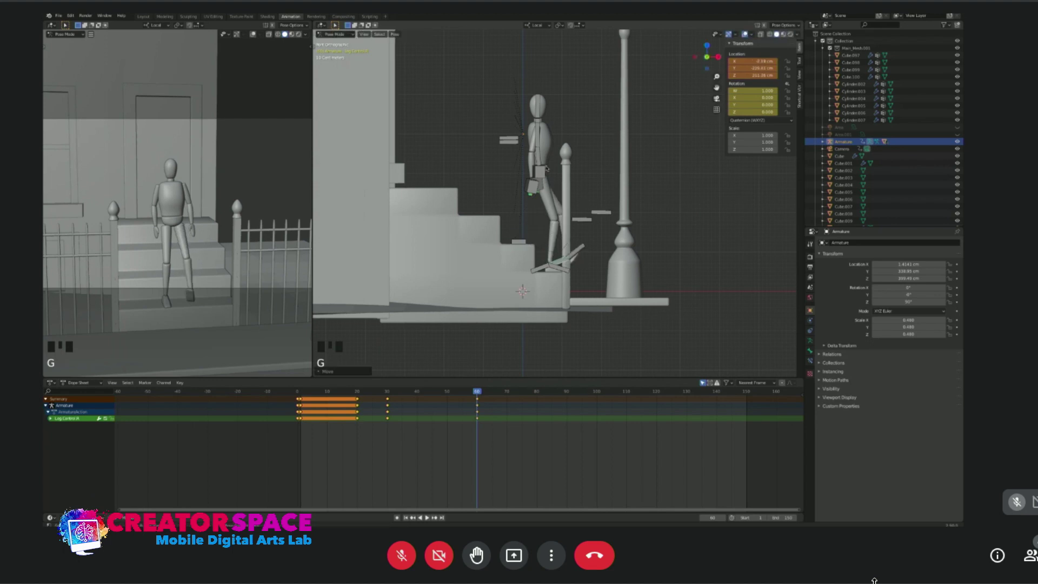
pyautogui.click(583, 258)
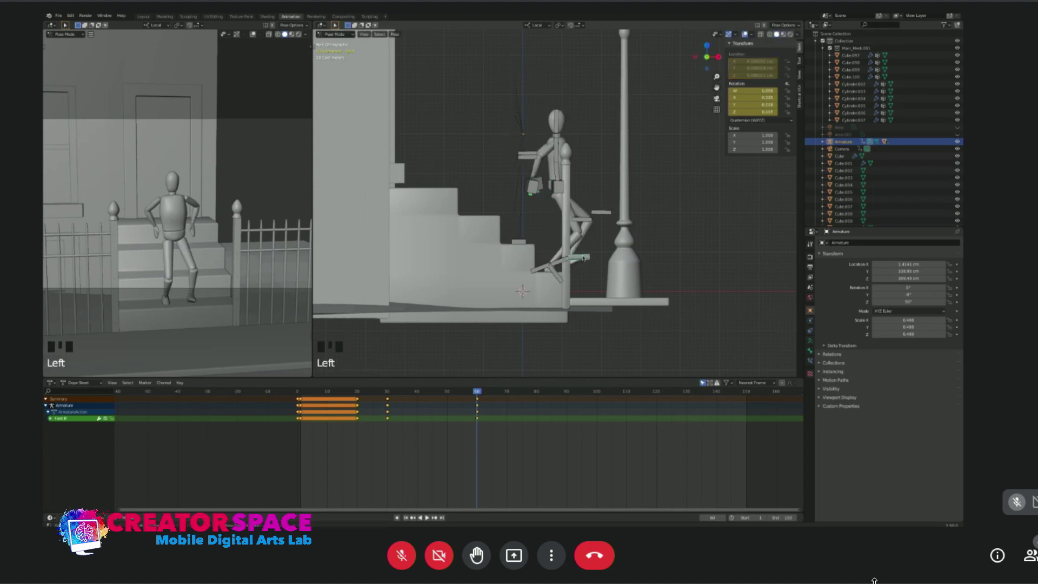
# Shift the Hip Control and lower Leg Control.R toward the pavement in the side view.
pyautogui.click(560, 187)
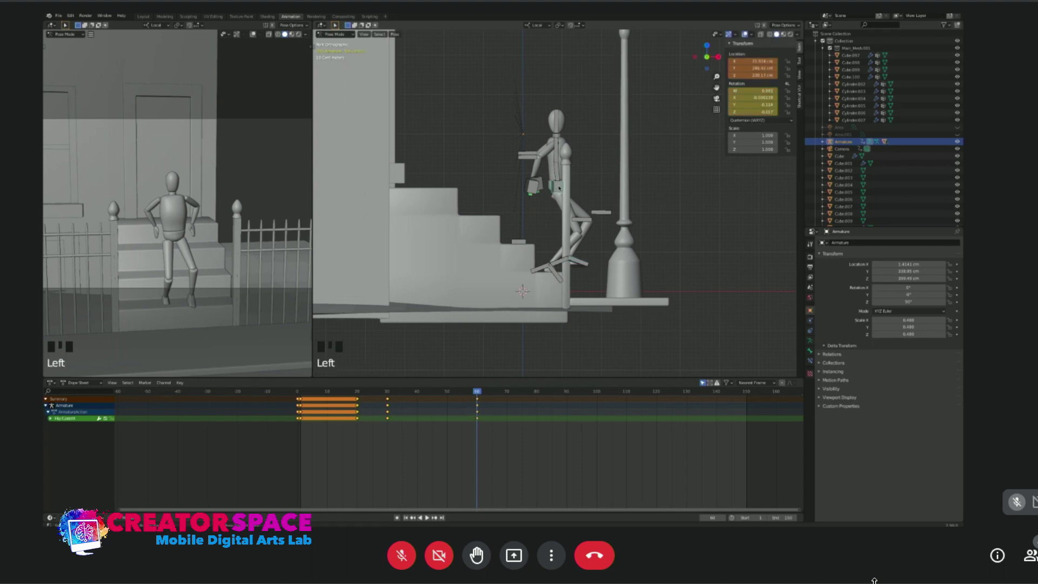
pyautogui.press('g')
pyautogui.click(564, 290)
pyautogui.click(560, 267)
pyautogui.press('g')
pyautogui.click(578, 290)
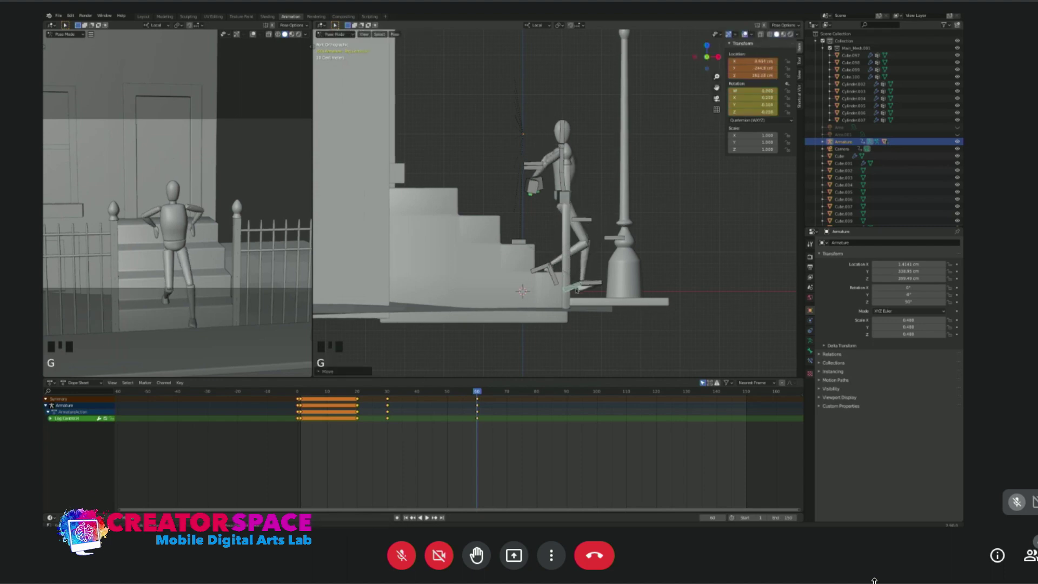
pyautogui.click(600, 284)
# Lower the Hip Control with a slight forward shift and nudge Leg Control.L forward on the bottom step.
pyautogui.click(563, 196)
pyautogui.press('g')
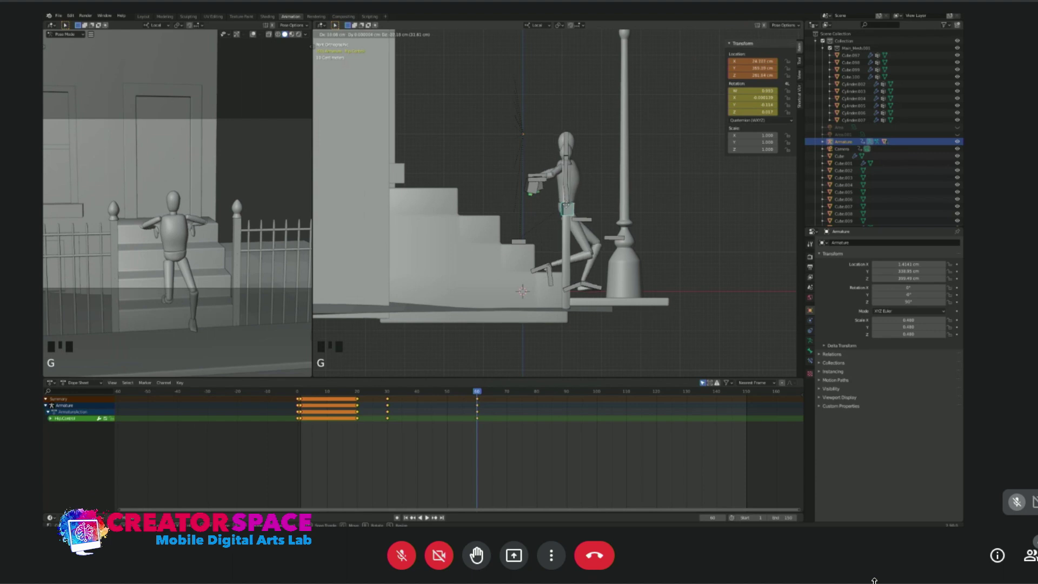
pyautogui.click(566, 206)
pyautogui.click(544, 271)
pyautogui.press('g')
pyautogui.click(549, 269)
# Bring the Hip Control further down and forward, and set Leg Control.R down on the pavement.
pyautogui.click(571, 211)
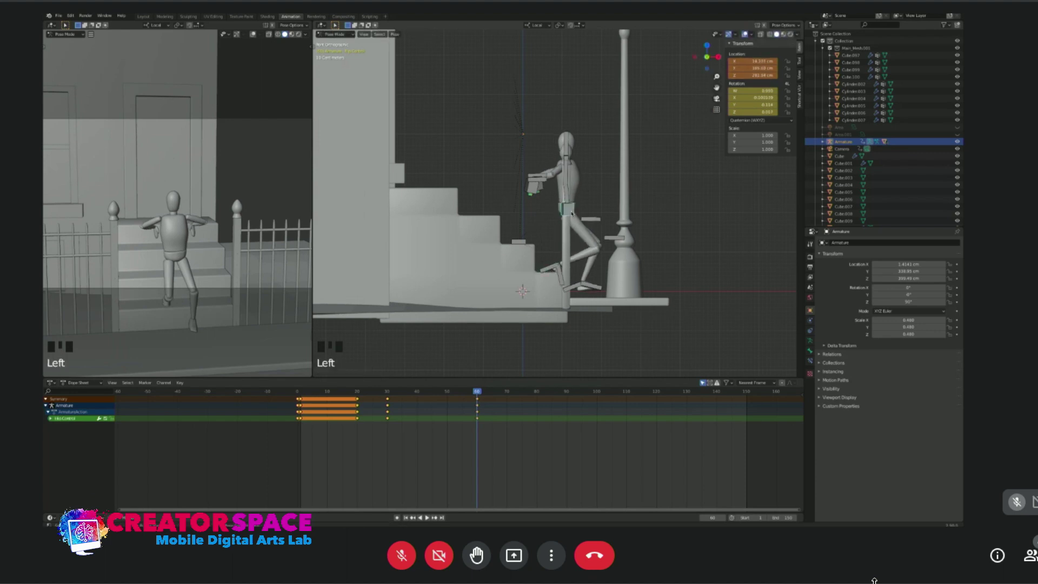
pyautogui.press('g')
pyautogui.click(578, 221)
pyautogui.click(592, 295)
pyautogui.press('g')
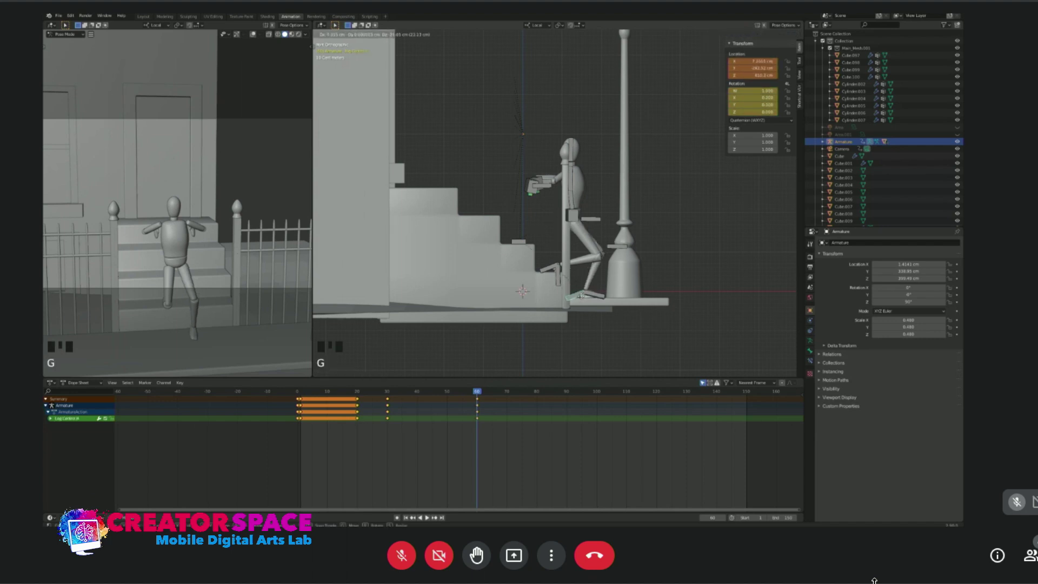
pyautogui.click(606, 244)
# Raise the Hip Control and shift it sideways toward the planted right leg in the front-facing view.
pyautogui.press('KP_3')
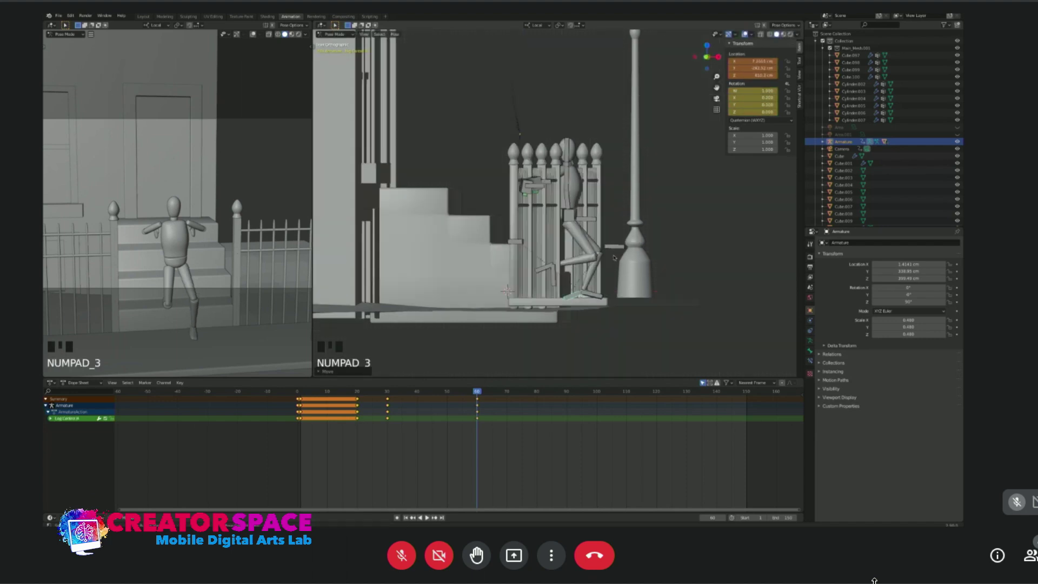
pyautogui.click(518, 214)
pyautogui.press('g')
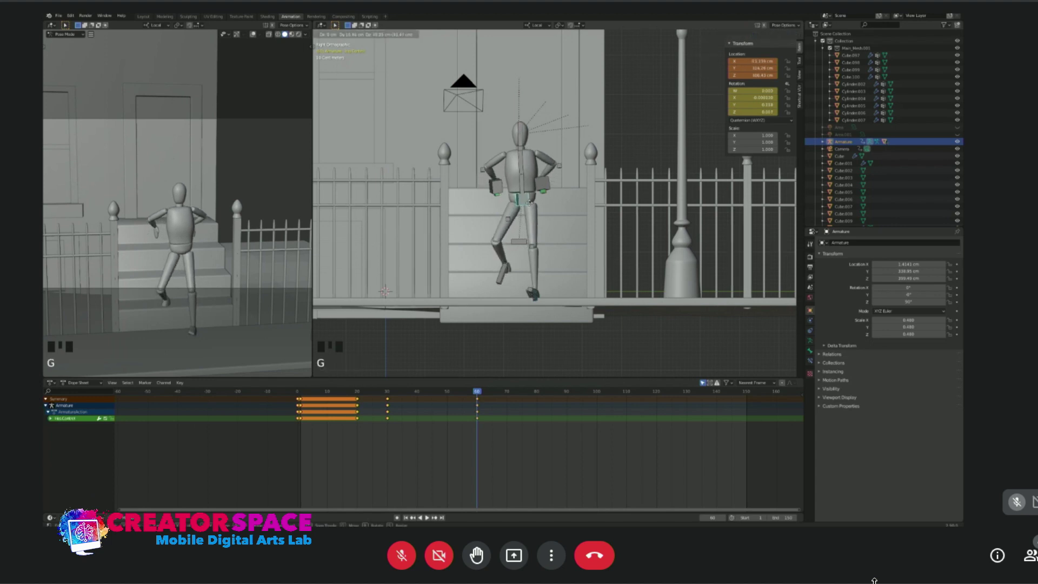
pyautogui.click(530, 203)
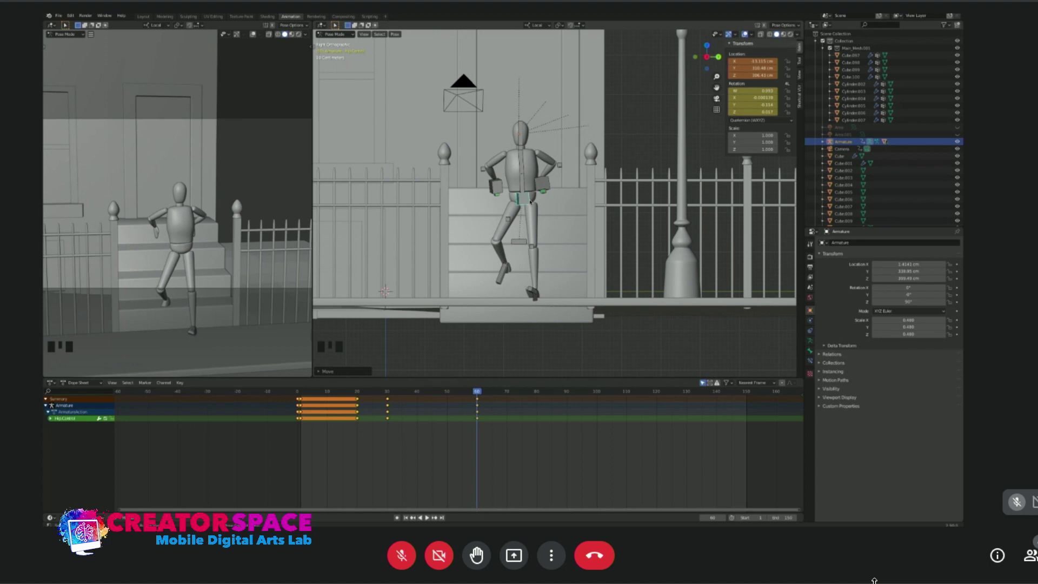
pyautogui.press('KP_3')
pyautogui.press('KP_3')
pyautogui.press('KP_3')
# Move Arm Control.L down and forward to the thigh in the side view and rotate the hand.
pyautogui.press('KP_1')
pyautogui.click(534, 186)
pyautogui.press('g')
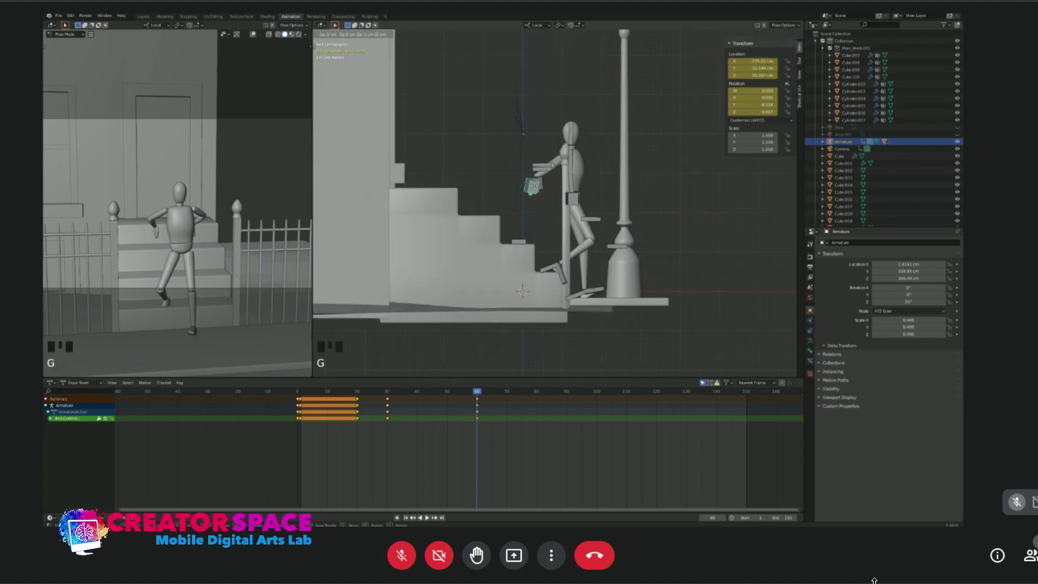
pyautogui.click(582, 212)
pyautogui.press('r')
pyautogui.click(587, 209)
# Move Arm Control.R down and forward so the right hand hangs beside the hip.
pyautogui.click(543, 180)
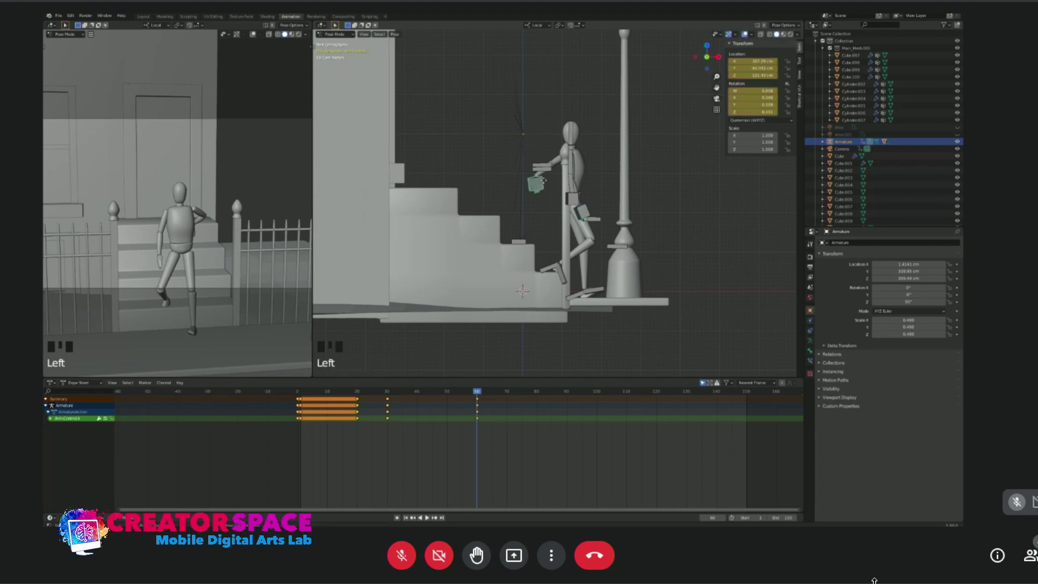
pyautogui.press('g')
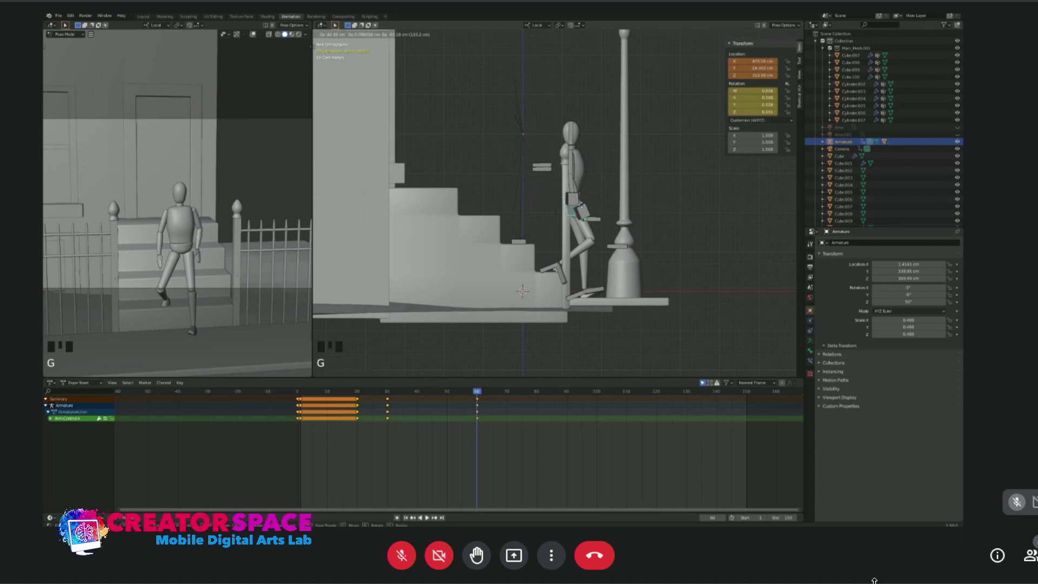
pyautogui.click(580, 261)
# Rotate Foot.L so the trailing foot lifts its toes from the steep downward angle.
pyautogui.click(563, 277)
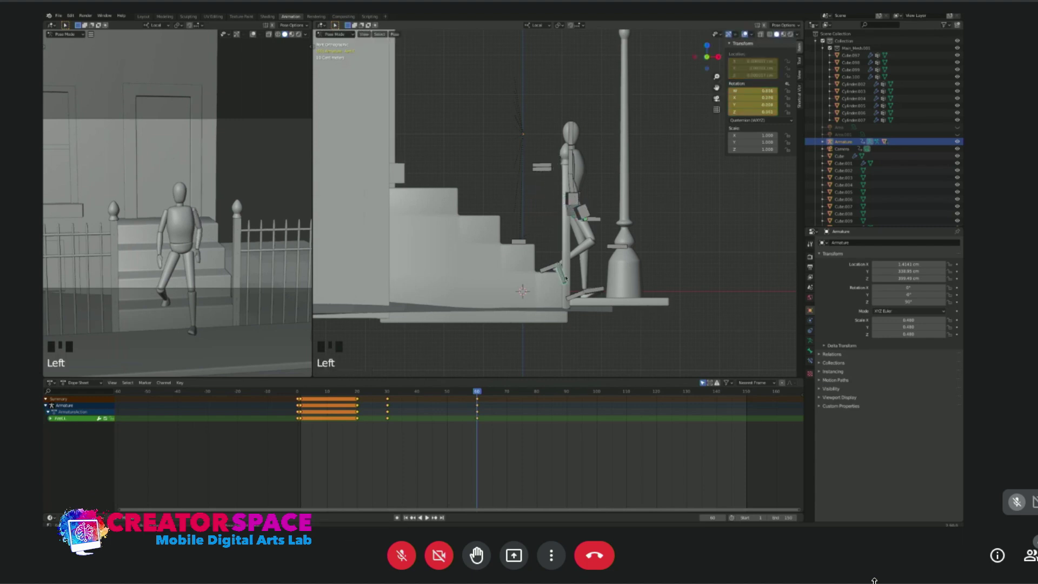
pyautogui.press('r')
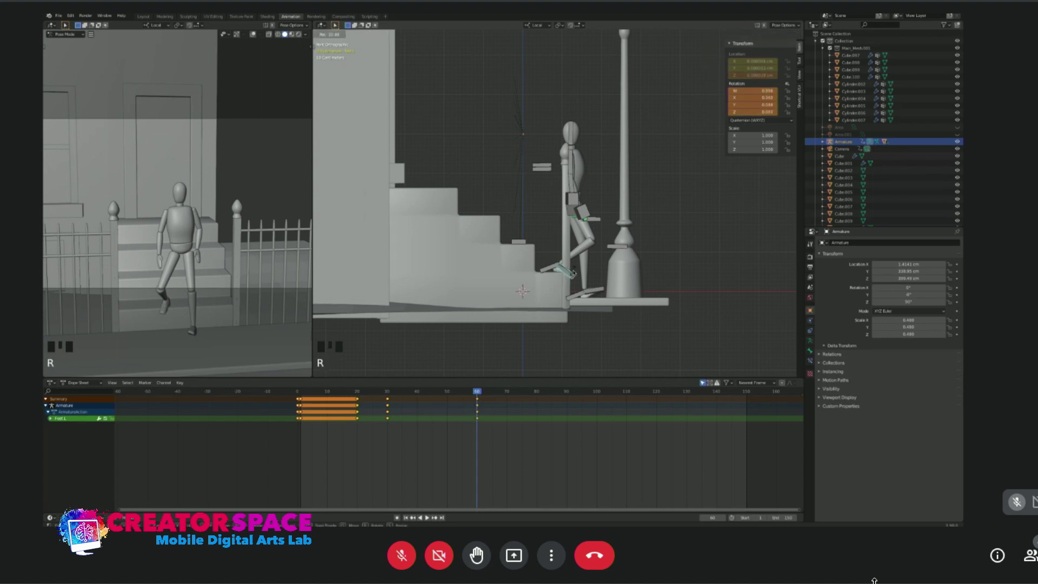
pyautogui.click(575, 270)
pyautogui.click(558, 267)
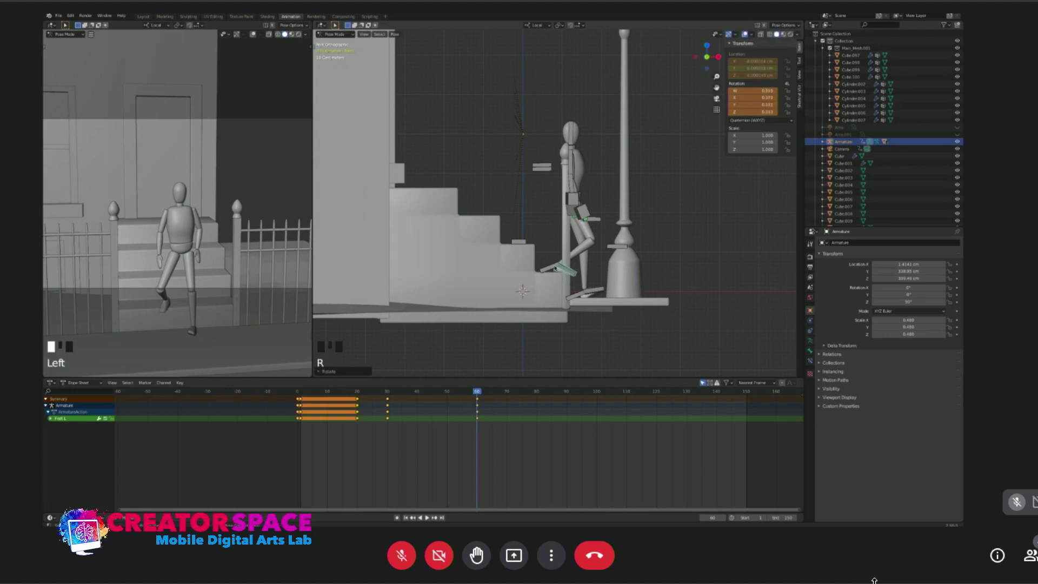
# Adjust the rotation of Foot.R and Leg Control.R to settle the leading foot on the pavement.
pyautogui.click(587, 295)
pyautogui.click(598, 293)
pyautogui.press('r')
pyautogui.click(611, 292)
pyautogui.click(576, 298)
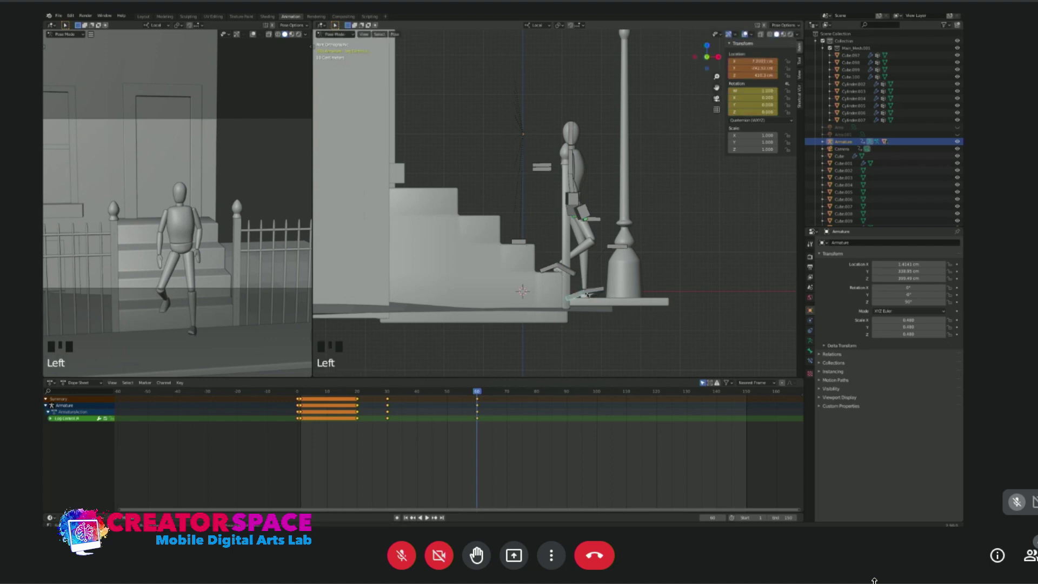
pyautogui.press('r')
pyautogui.click(592, 293)
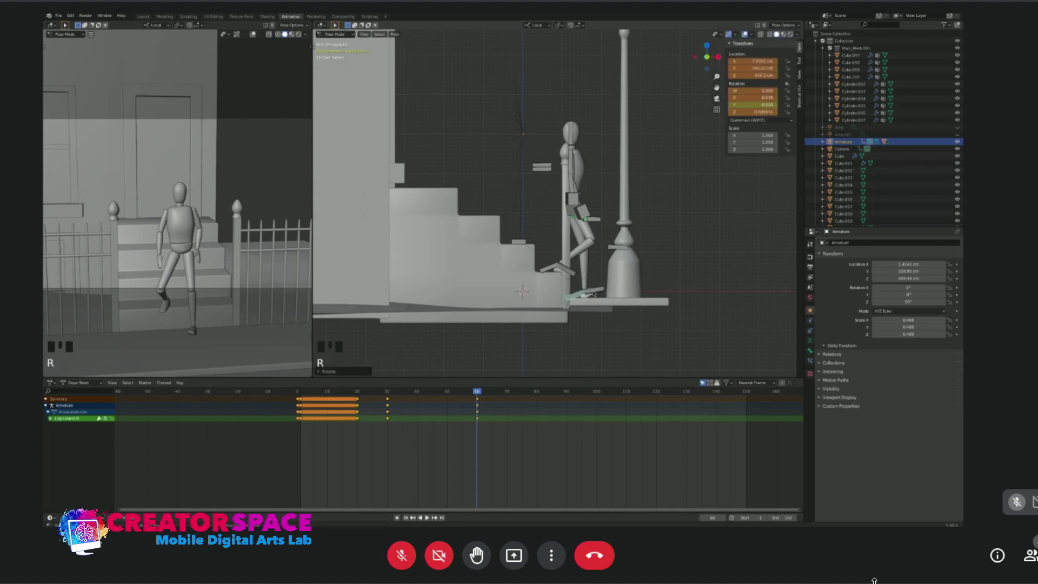
pyautogui.click(603, 292)
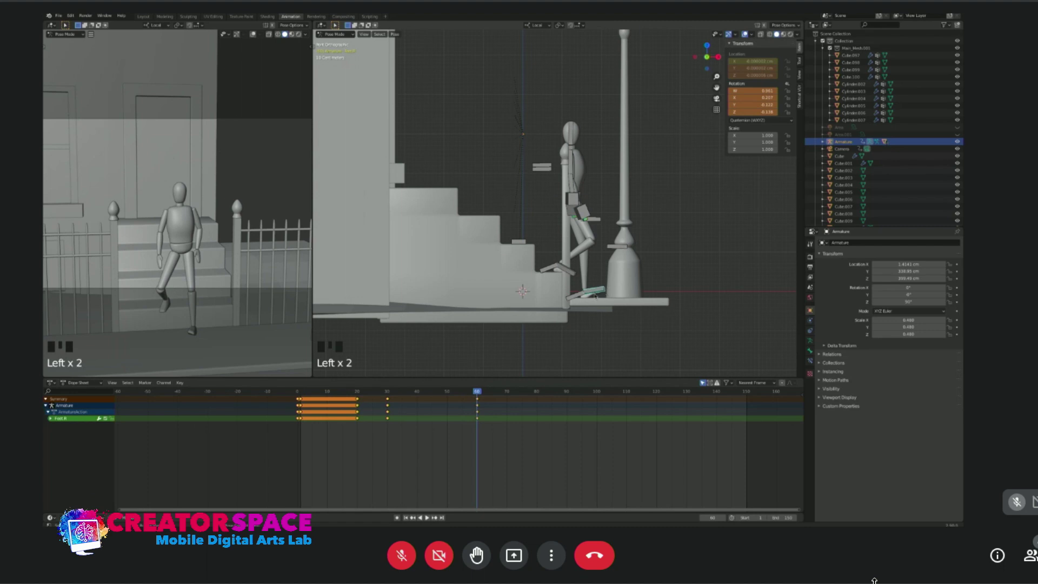
# Twist the Hip Control in the top view and tilt it in the front-facing view.
pyautogui.press('KP_3')
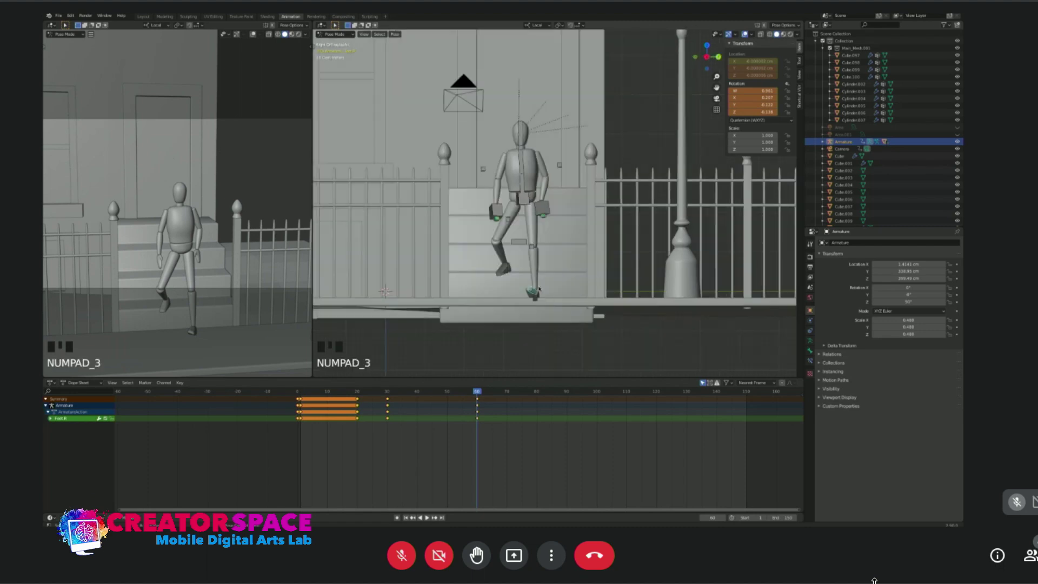
pyautogui.click(527, 196)
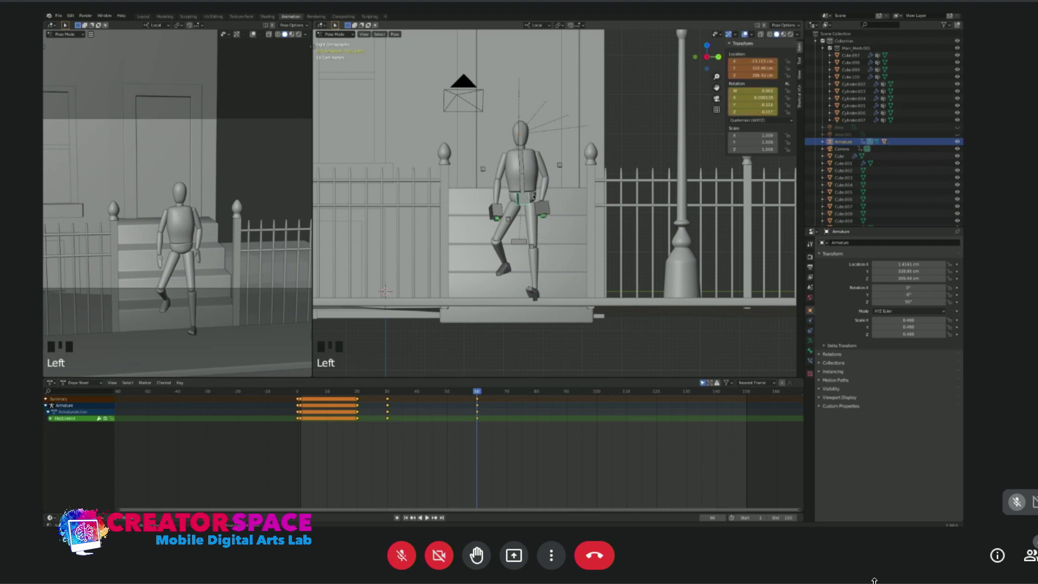
pyautogui.press('KP_7')
pyautogui.press('r')
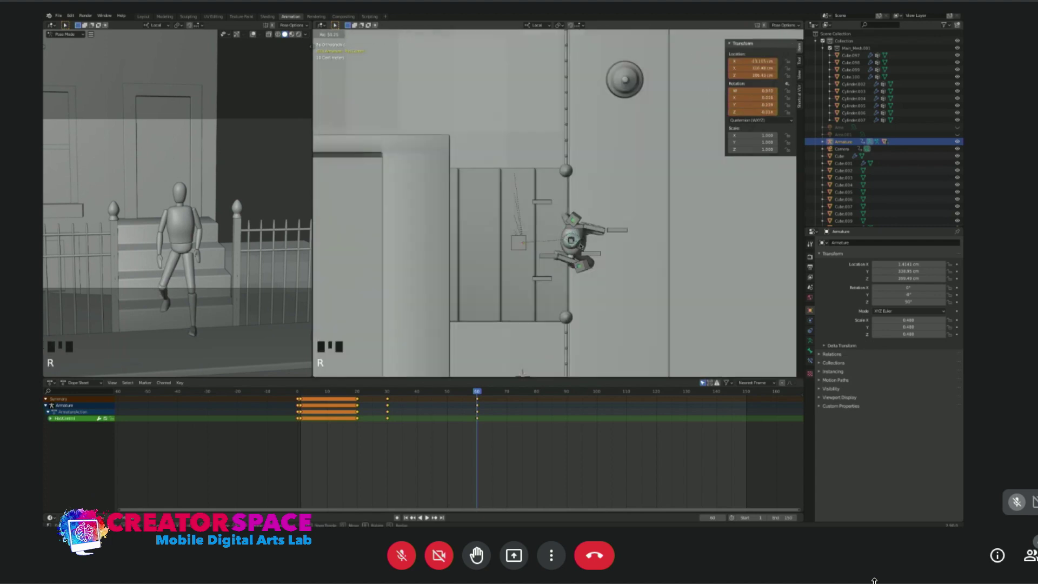
pyautogui.click(581, 245)
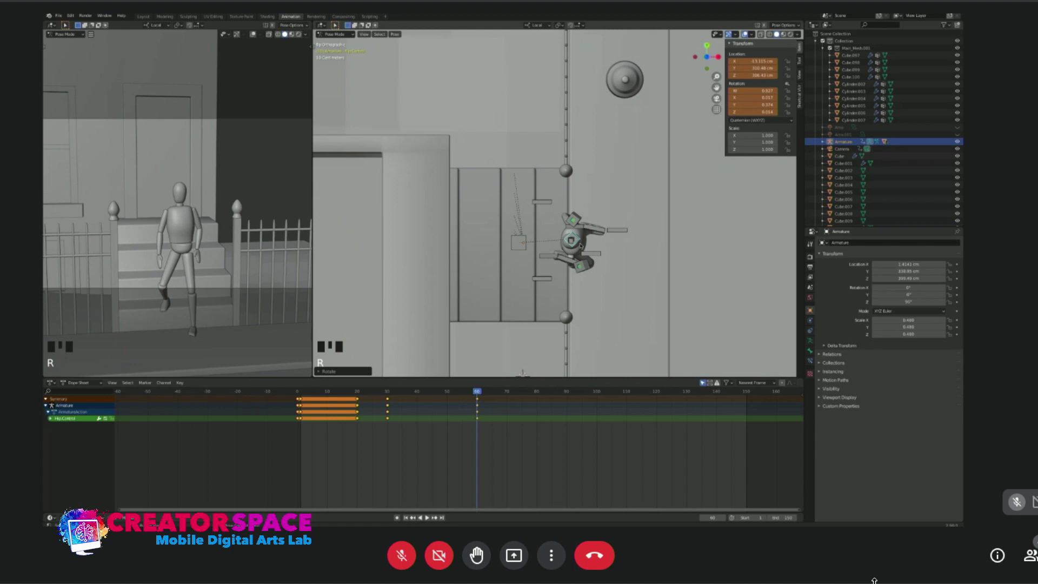
pyautogui.click(580, 245)
pyautogui.press('KP_3')
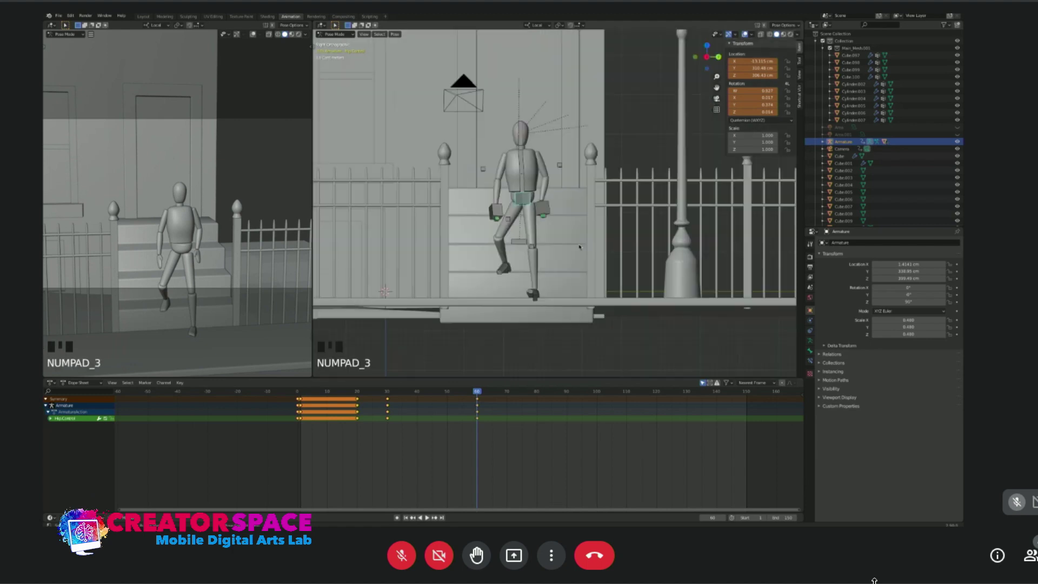
pyautogui.press('r')
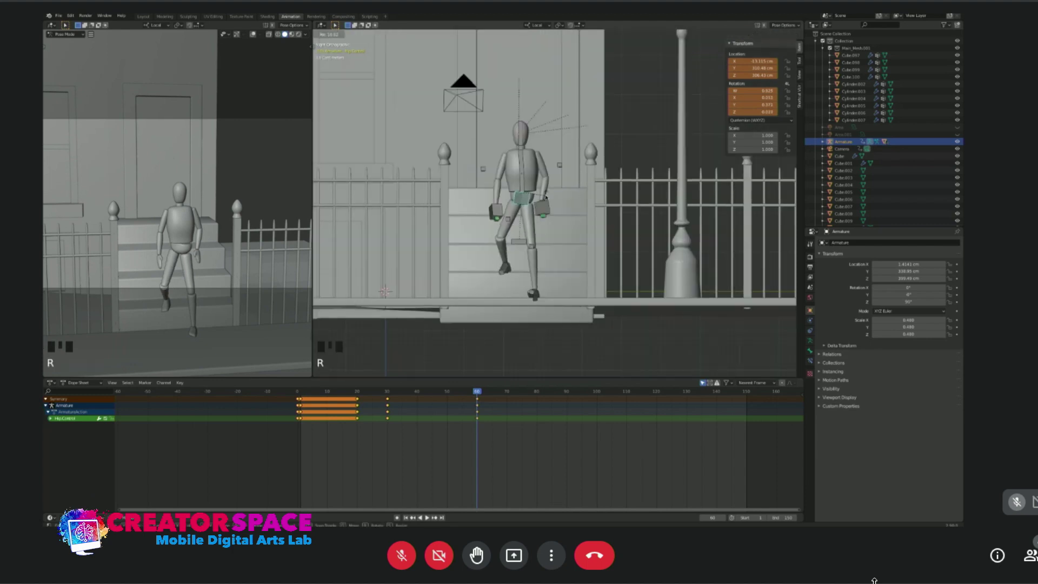
pyautogui.click(545, 195)
# Rotate the Lower Body and Upper Body bones slightly in the front-facing view and nudge Arm Control.R.
pyautogui.click(528, 180)
pyautogui.press('r')
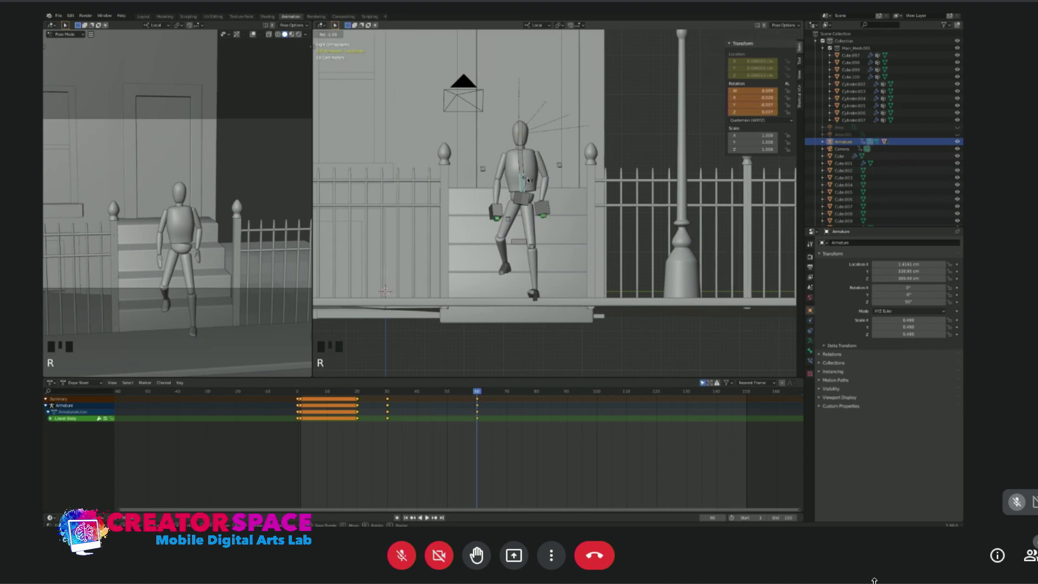
pyautogui.click(529, 179)
pyautogui.click(530, 160)
pyautogui.press('r')
pyautogui.click(532, 155)
pyautogui.click(542, 210)
pyautogui.press('g')
pyautogui.click(546, 208)
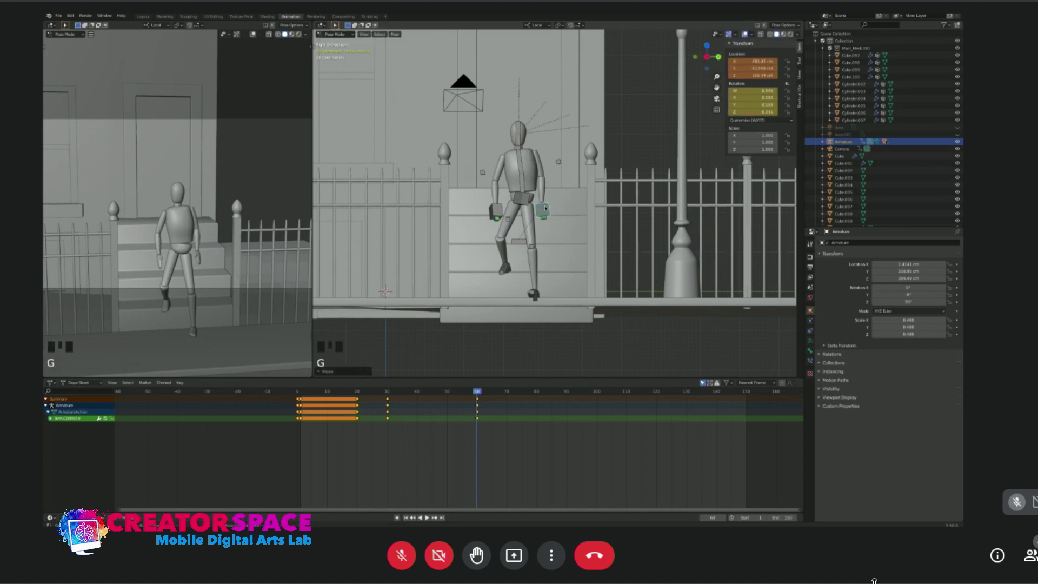
# Twist the Hip Control further in the top view.
pyautogui.press('Left')
pyautogui.press('Left')
pyautogui.press('KP_7')
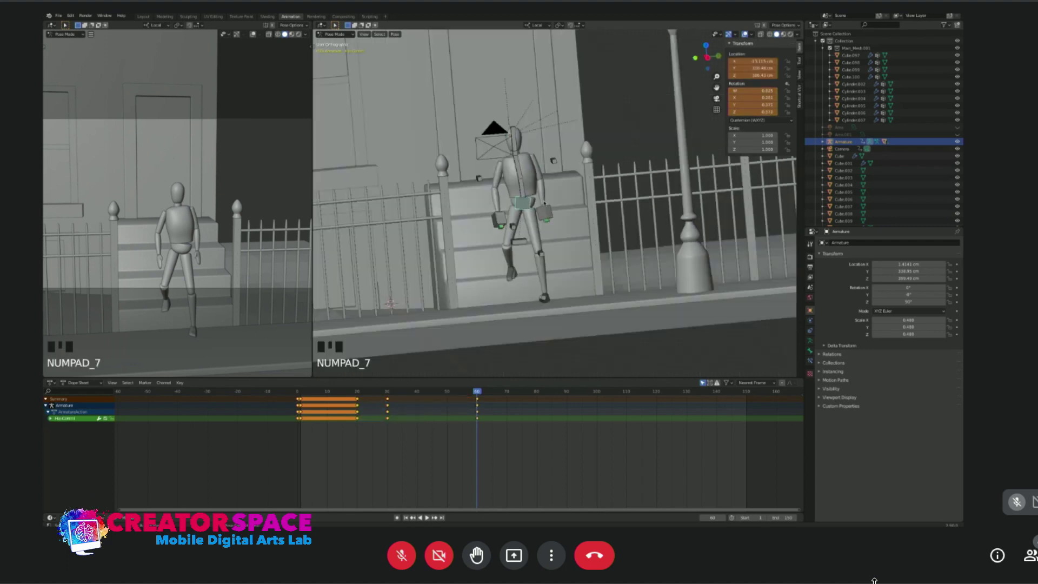
pyautogui.press('r')
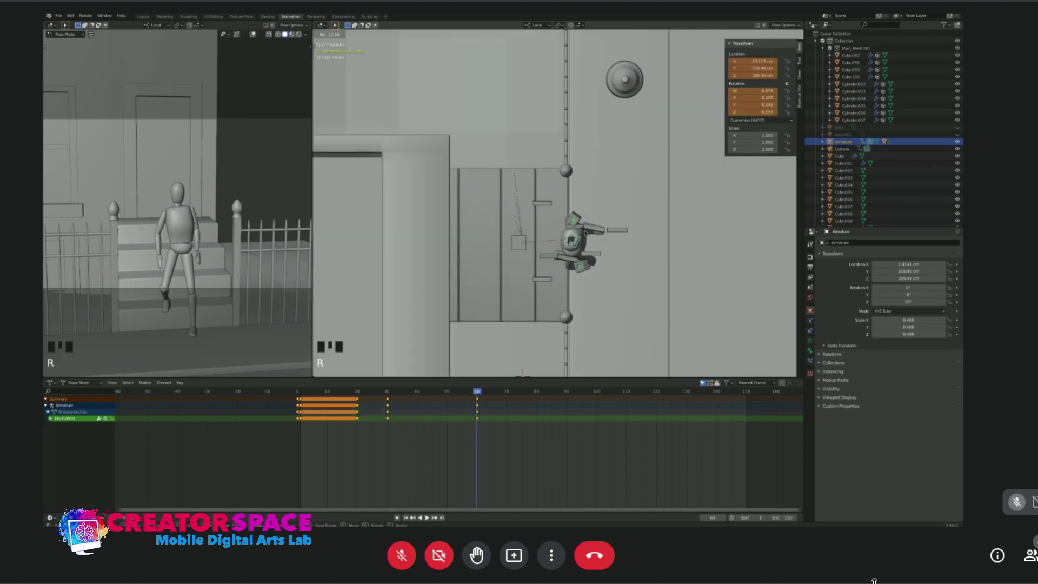
pyautogui.click(582, 226)
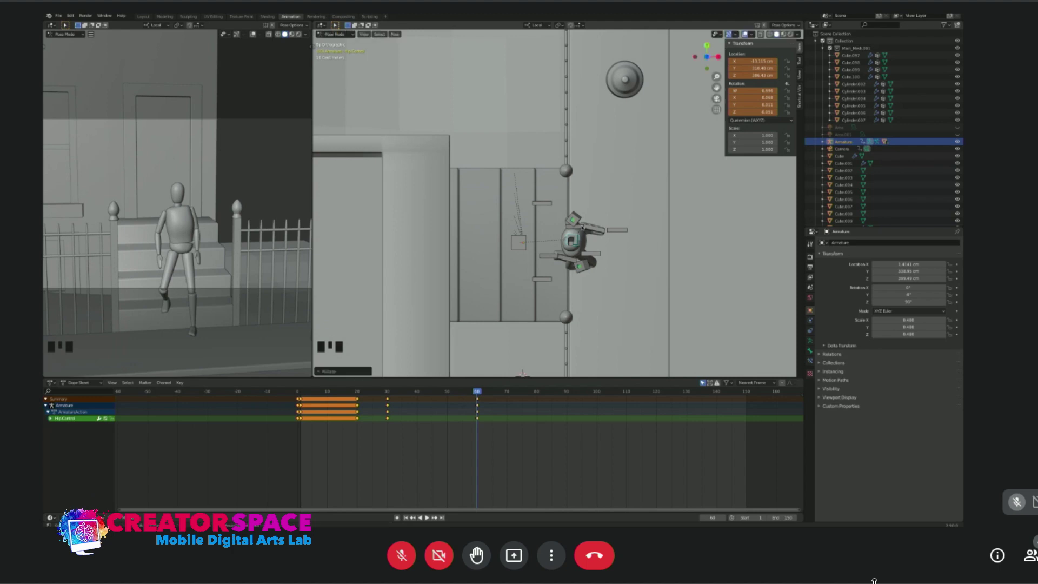
pyautogui.press('KP_3')
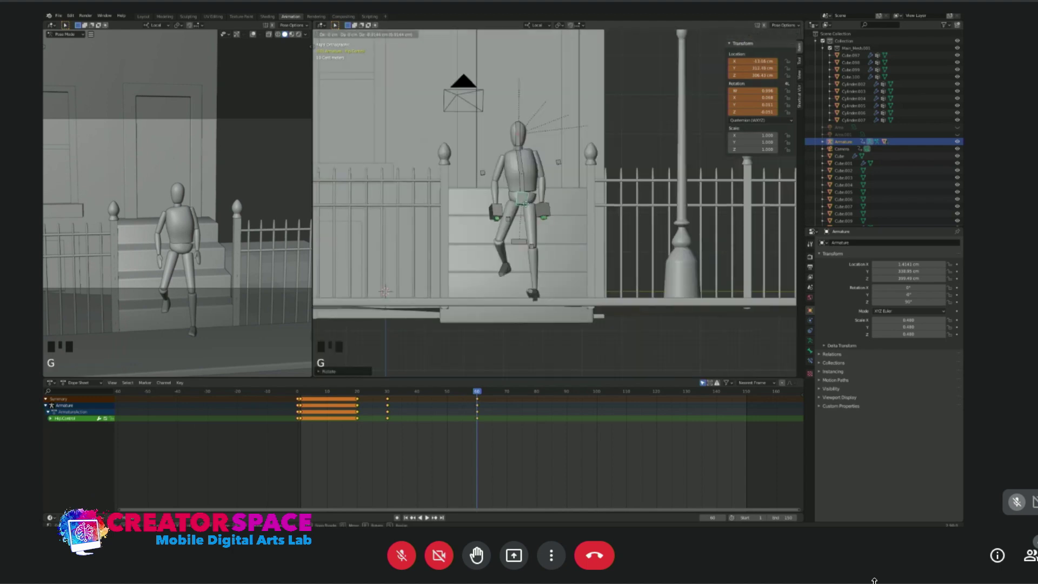
pyautogui.hotkey('ctrl', 'z')
pyautogui.hotkey('ctrl', 'shift', 'z')
# Shift the Hip Control slightly forward in the side view and adjust its tilt.
pyautogui.press('KP_1')
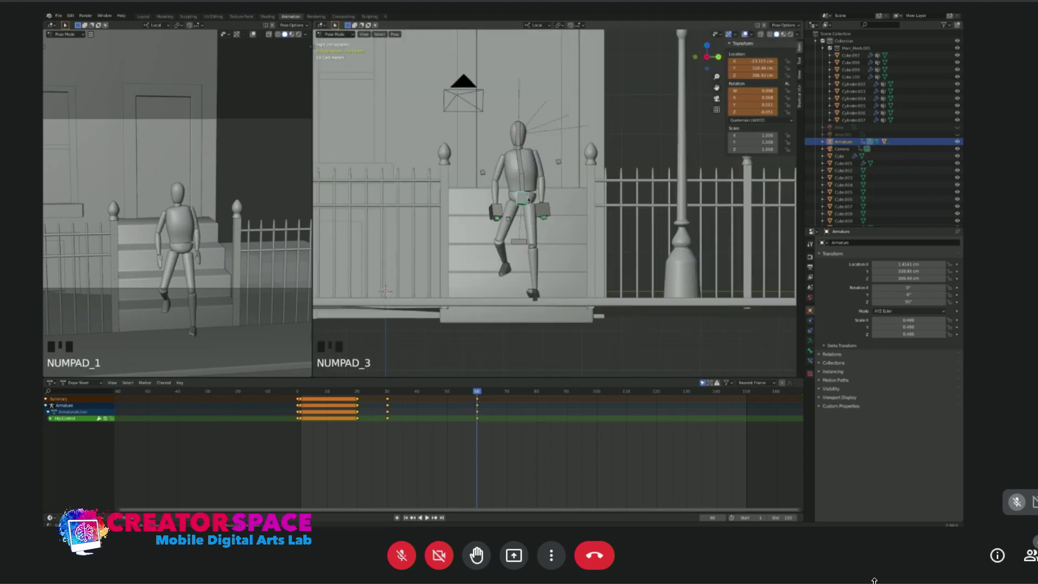
pyautogui.press('g')
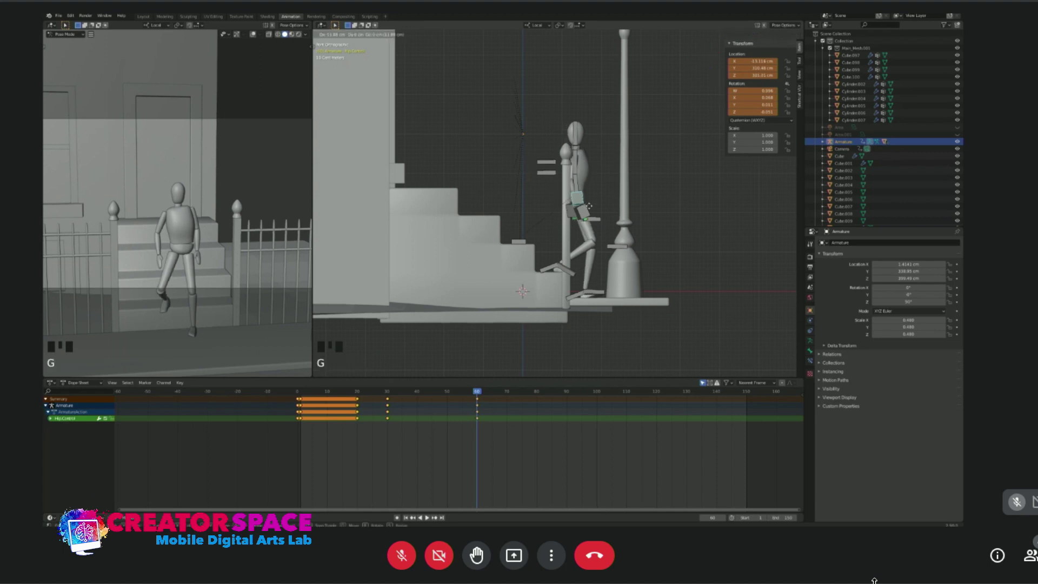
pyautogui.click(598, 205)
pyautogui.press('r')
pyautogui.click(598, 205)
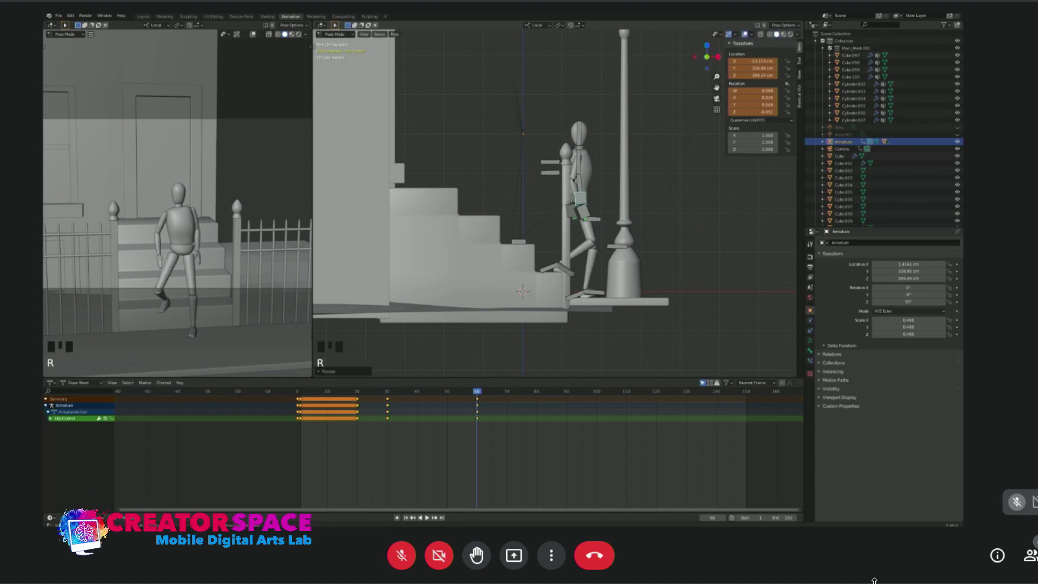
# At frame 70, move Leg Control.R forward off the steps so the right foot hangs above the pavement.
pyautogui.moveTo(476, 392); pyautogui.dragTo(508, 383)
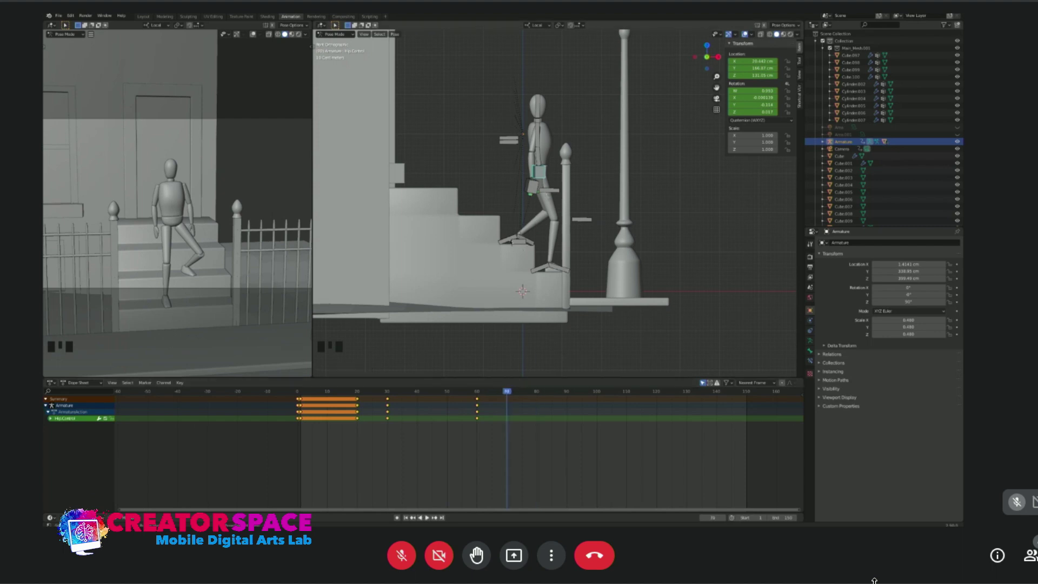
pyautogui.click(517, 239)
pyautogui.press('g')
pyautogui.click(617, 249)
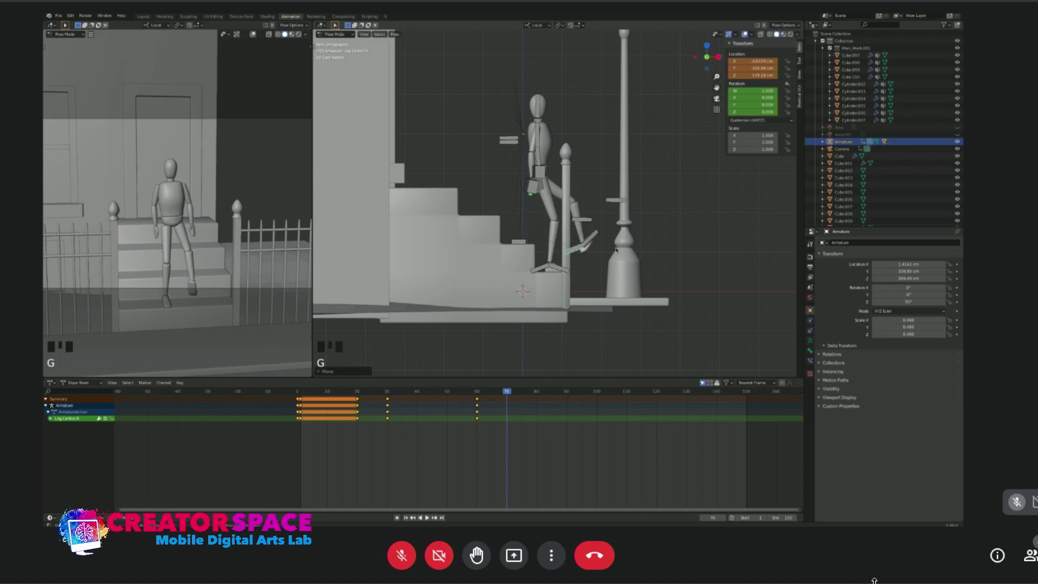
# Move the Hip Control forward over the pavement and lower Leg Control.R towards the ground.
pyautogui.click(540, 171)
pyautogui.press('g')
pyautogui.click(574, 190)
pyautogui.click(580, 252)
pyautogui.press('g')
pyautogui.click(593, 292)
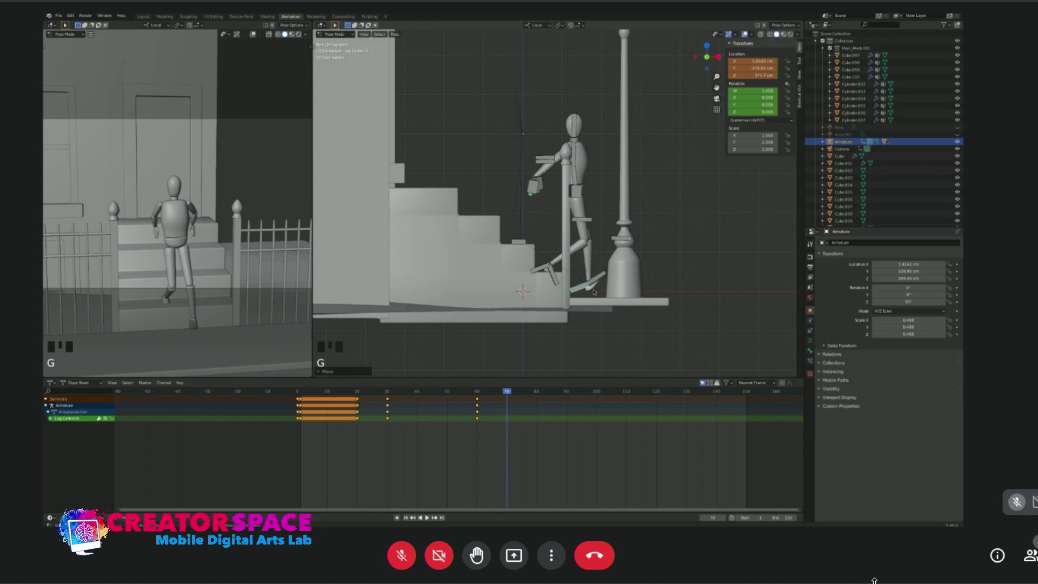
# Move the Hip Control farther forward and down, and twist it in the top view.
pyautogui.click(579, 196)
pyautogui.press('g')
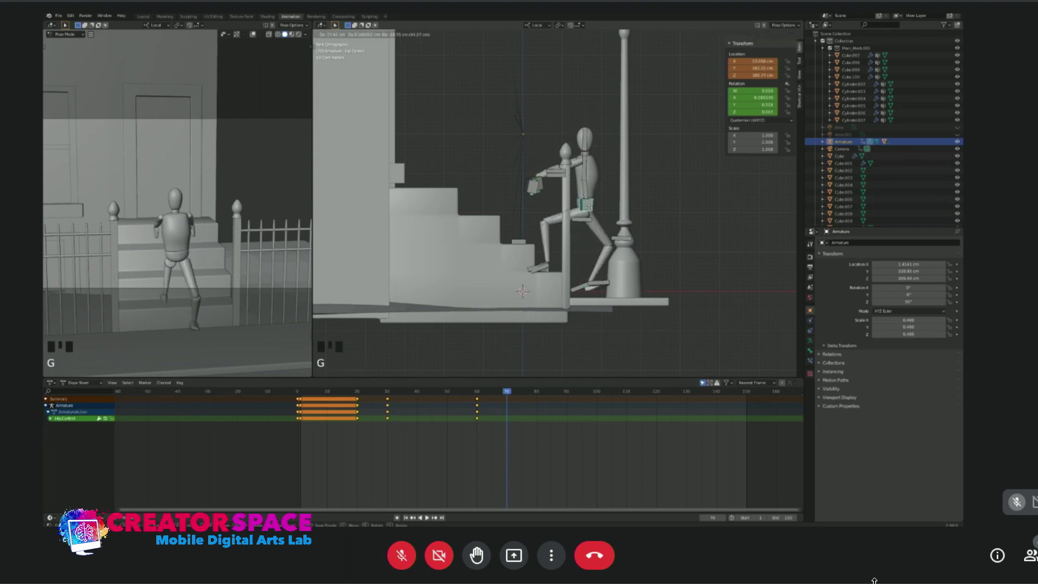
pyautogui.click(589, 209)
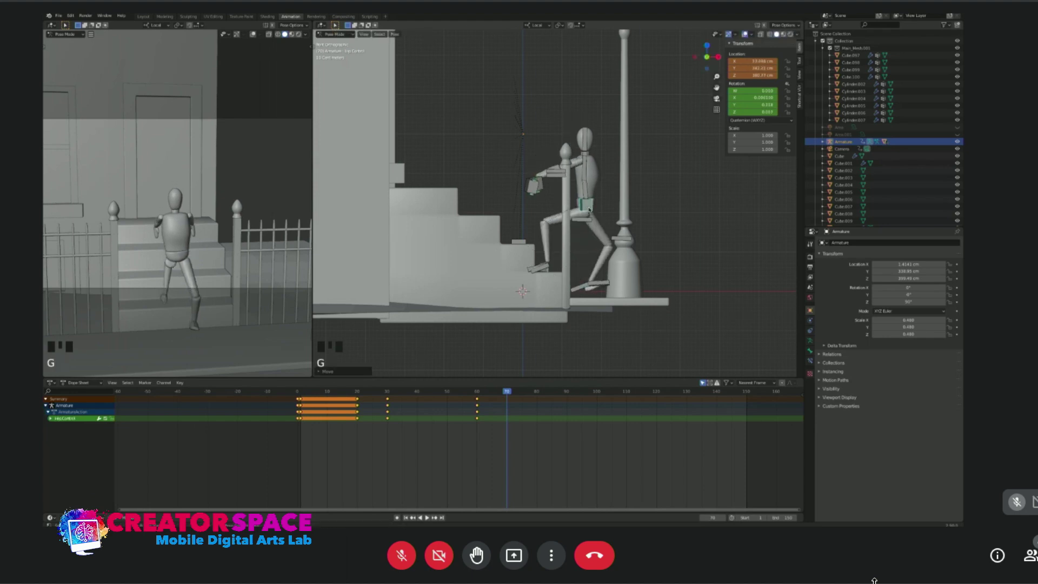
pyautogui.press('KP_3')
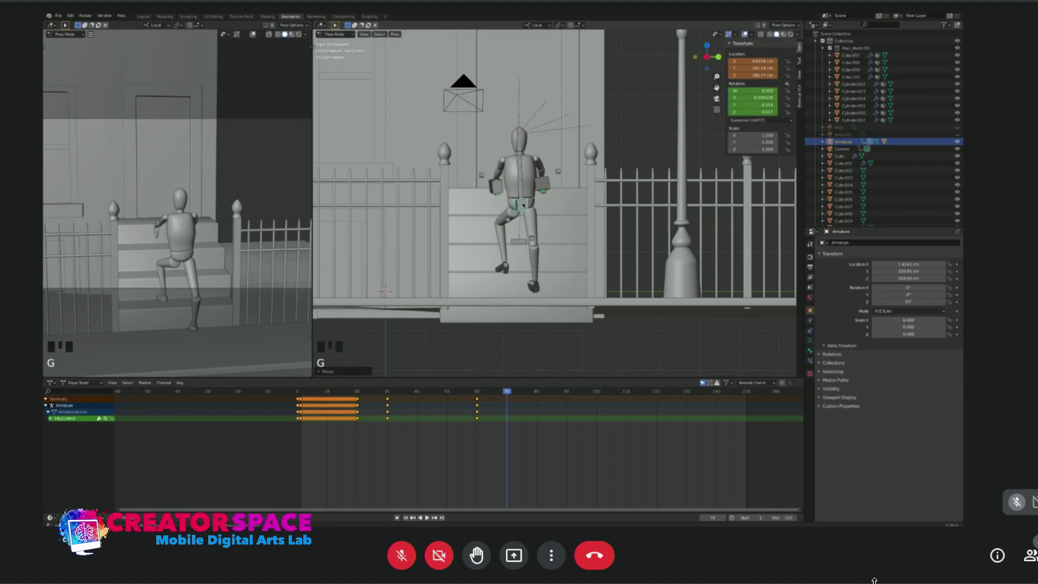
pyautogui.press('KP_7')
pyautogui.press('r')
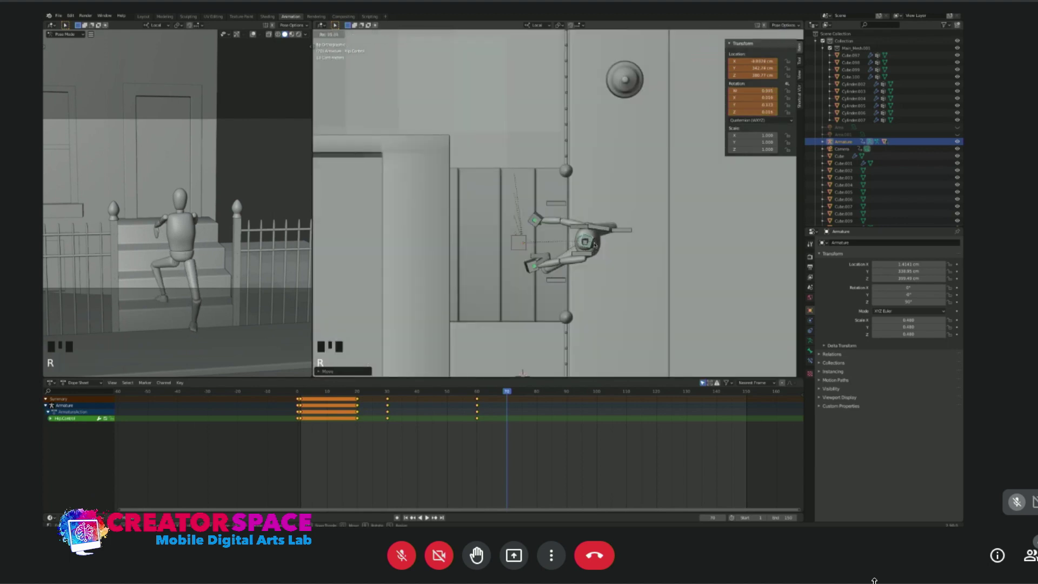
pyautogui.click(595, 245)
# Raise the Hip Control and pull it back in the side view so the body stands over the leading foot.
pyautogui.press('KP_3')
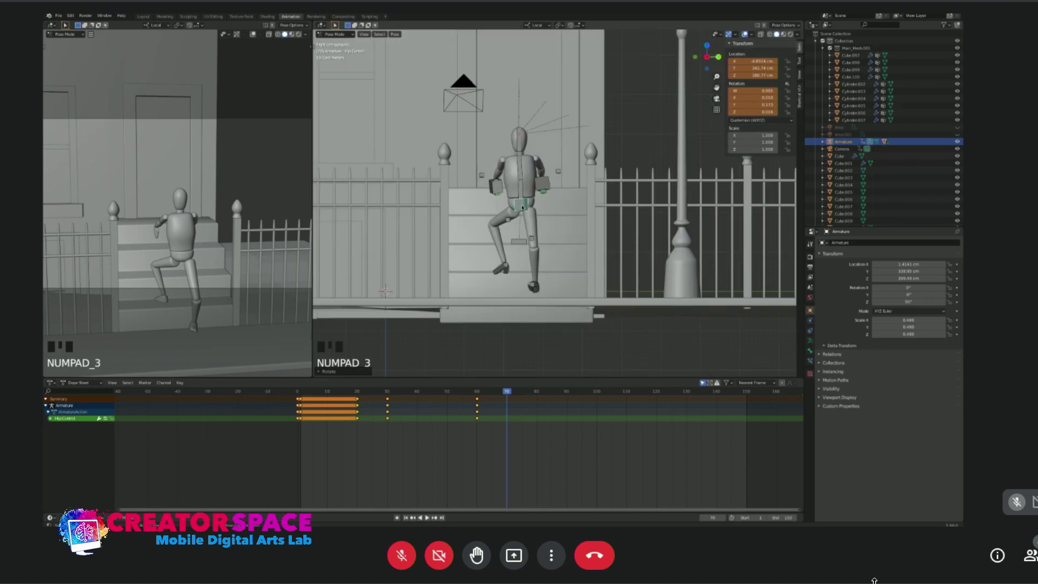
pyautogui.press('KP_1')
pyautogui.press('g')
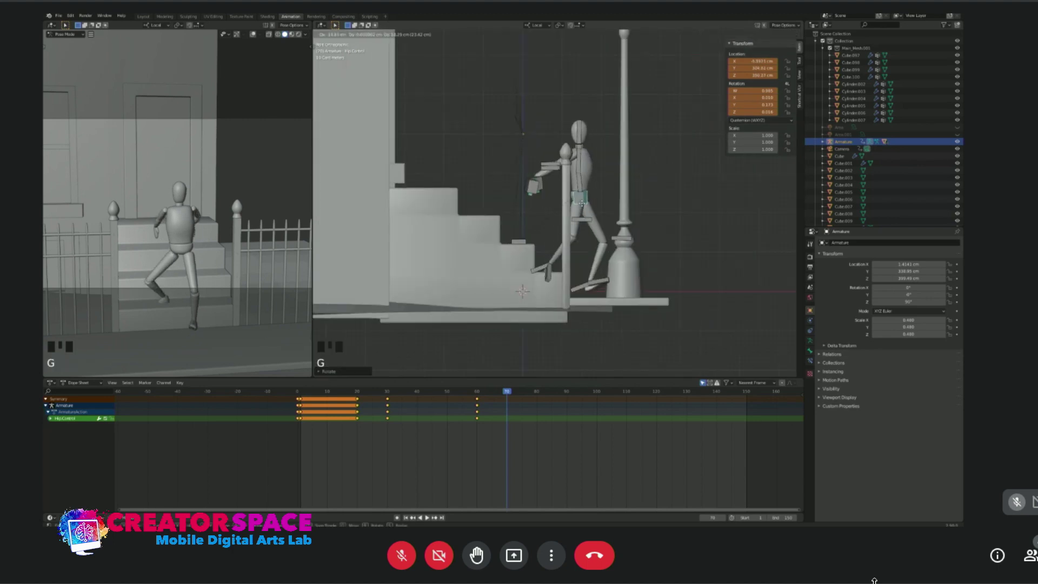
pyautogui.click(580, 276)
# Lower Leg Control.R so the leading heel meets the pavement.
pyautogui.click(582, 291)
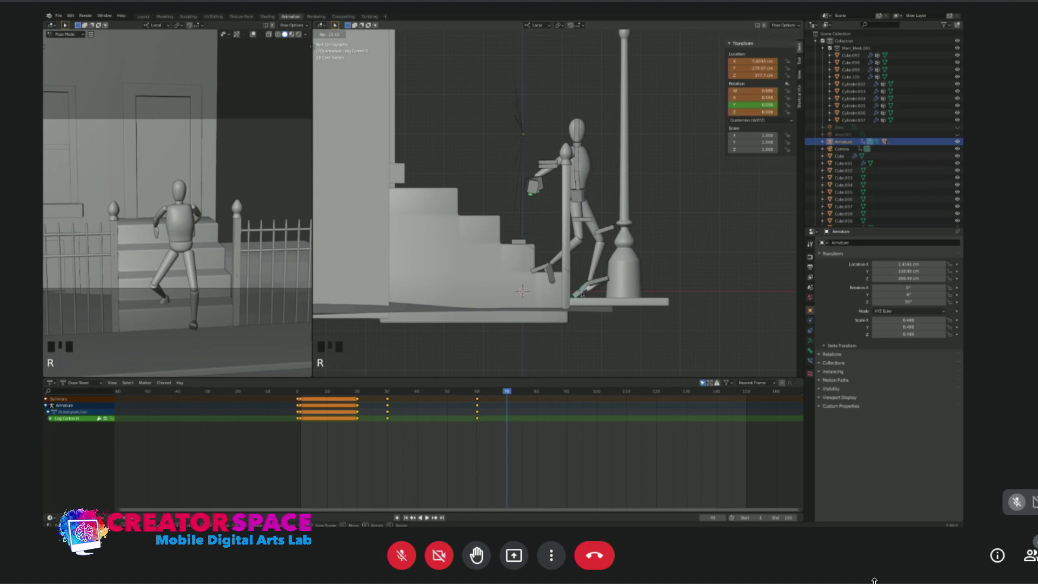
pyautogui.press('g')
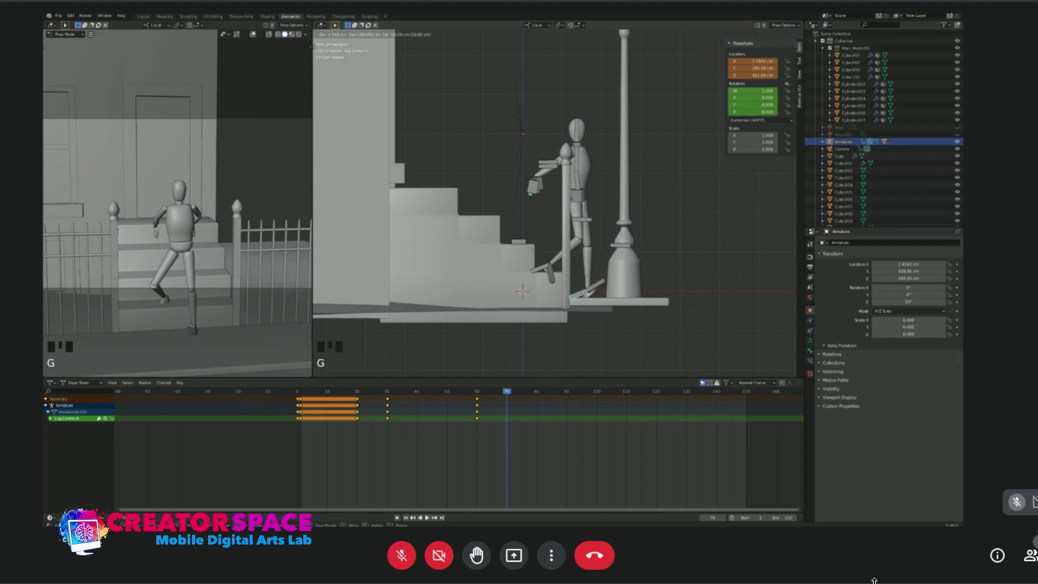
pyautogui.click(589, 290)
# Try to rotate Foot.R flatter against the pavement.
pyautogui.click(597, 291)
pyautogui.press('r')
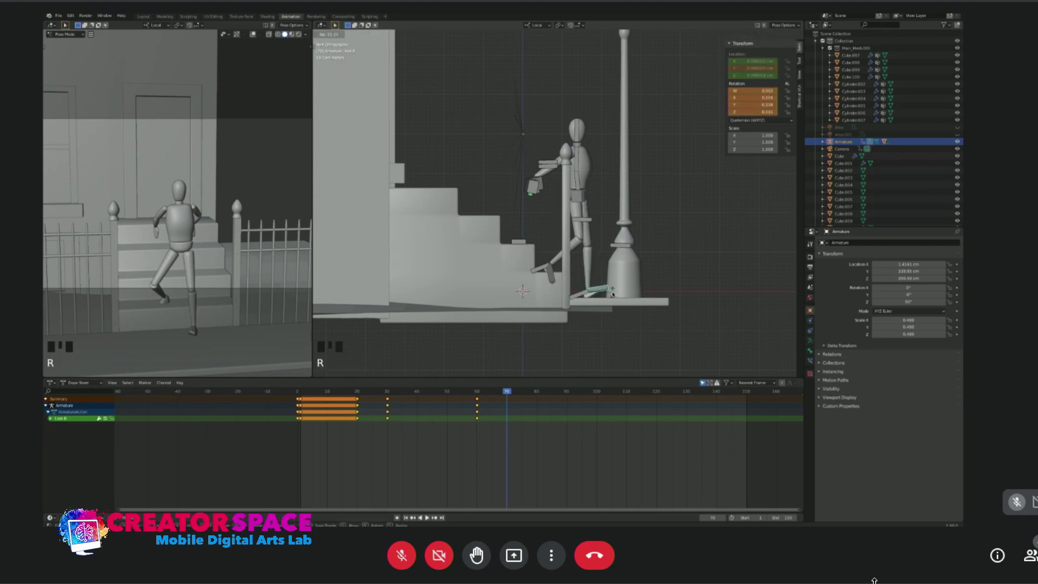
pyautogui.click(595, 232)
pyautogui.hotkey('ctrl', 'z')
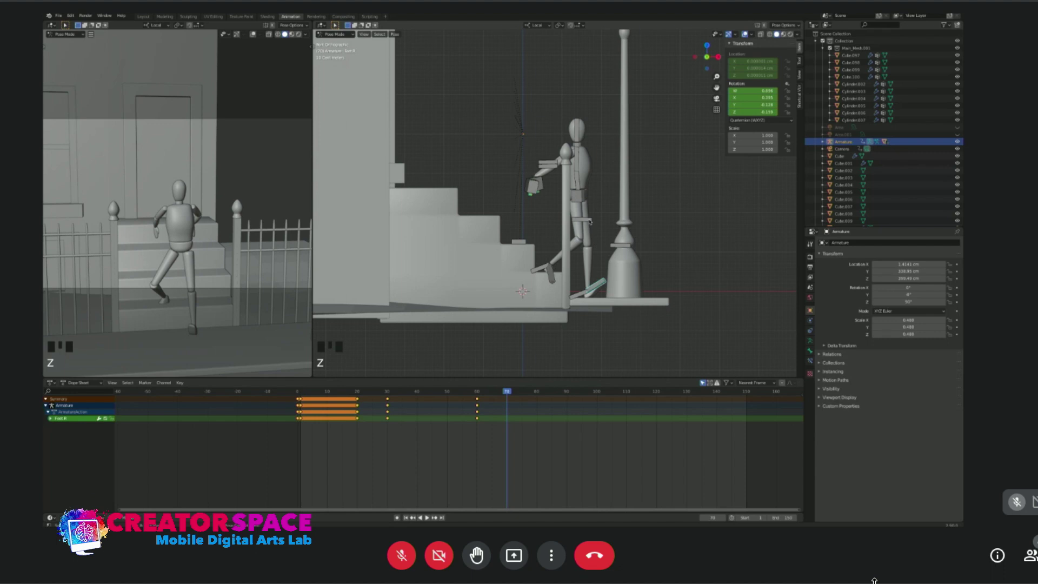
# Tilt the Hip Control sideways in the front-facing view.
pyautogui.press('KP_3')
pyautogui.click(529, 199)
pyautogui.press('r')
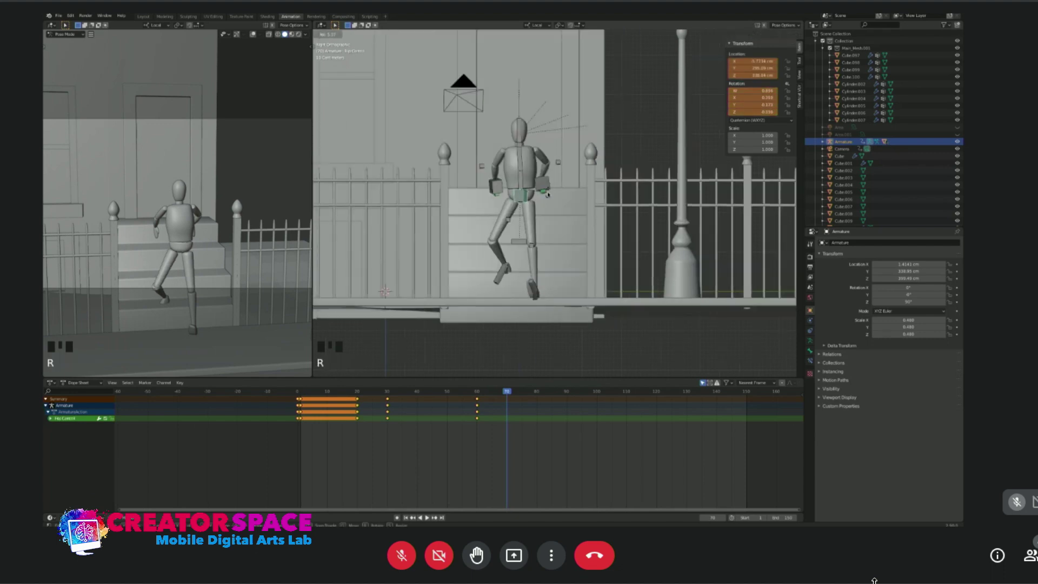
pyautogui.click(546, 198)
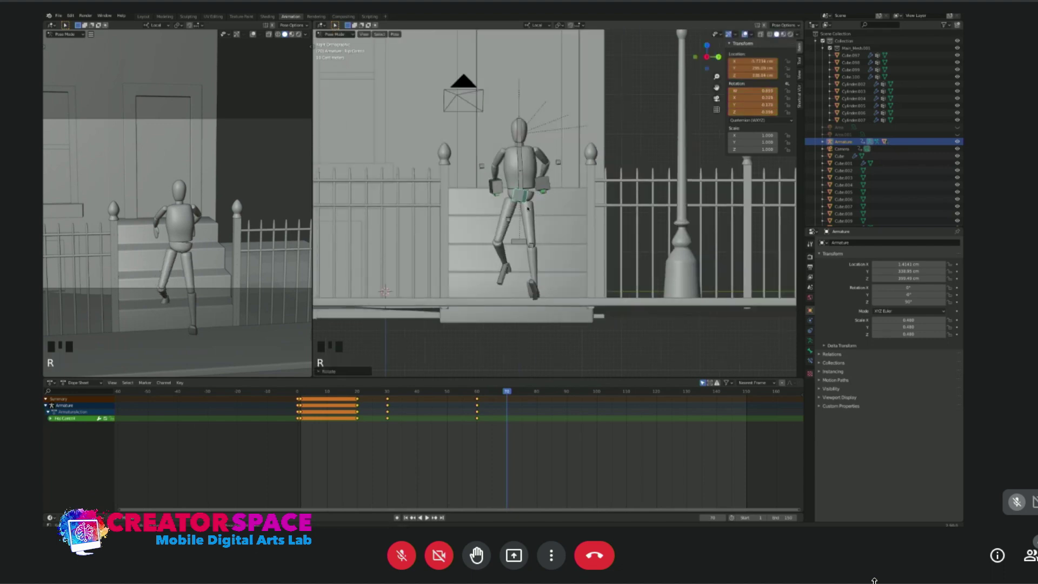
# Move Leg Control.L forward so the trailing foot sits near the edge of the lowest step.
pyautogui.moveTo(519, 208); pyautogui.dragTo(595, 306, button='middle')
pyautogui.click(581, 305)
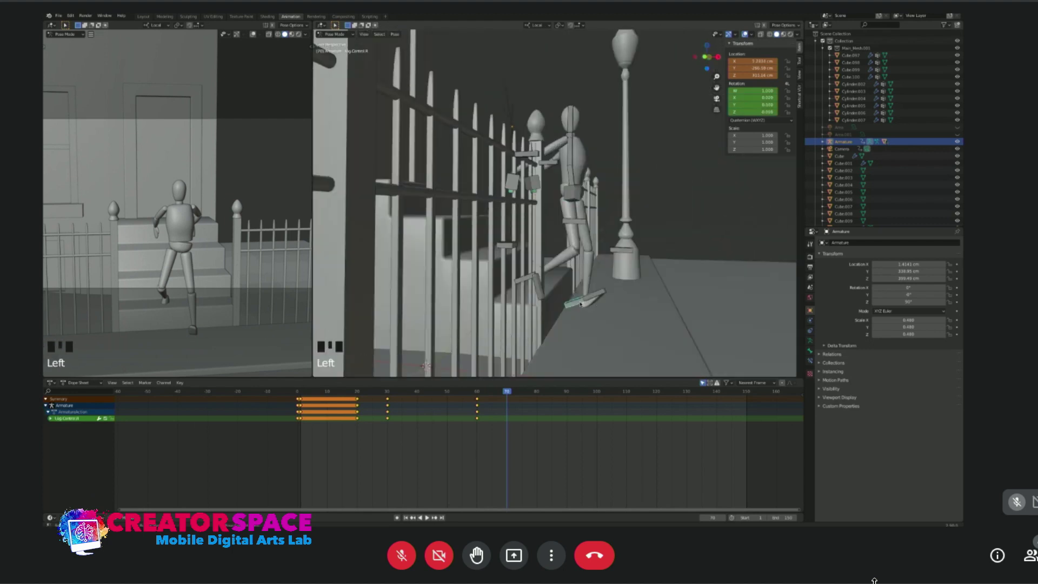
pyautogui.press('KP_1')
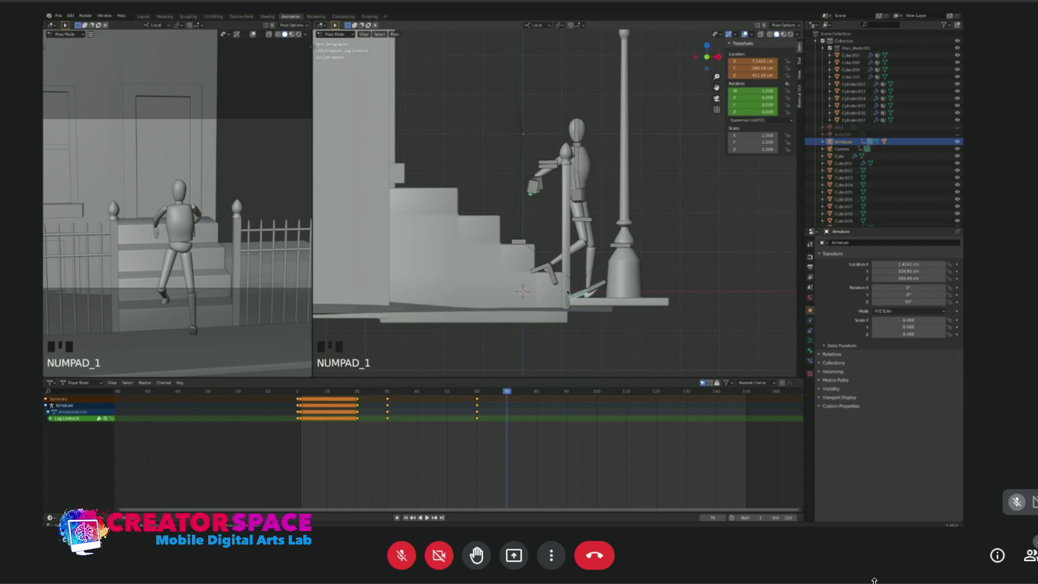
pyautogui.click(539, 269)
pyautogui.press('g')
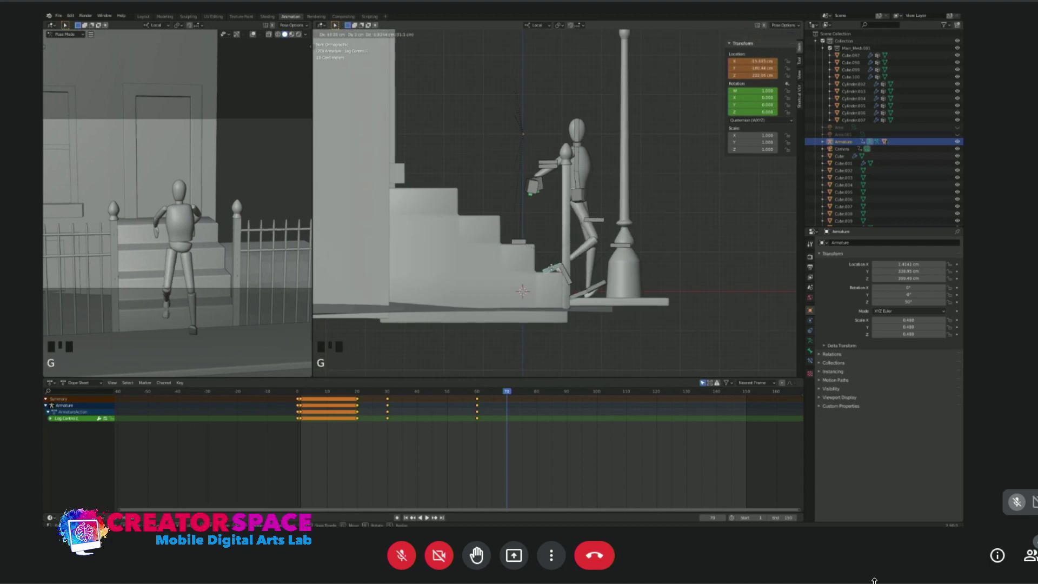
pyautogui.click(596, 235)
# Move the Hip Control forward and slightly down in the side view, and adjust its rotation.
pyautogui.click(577, 193)
pyautogui.press('g')
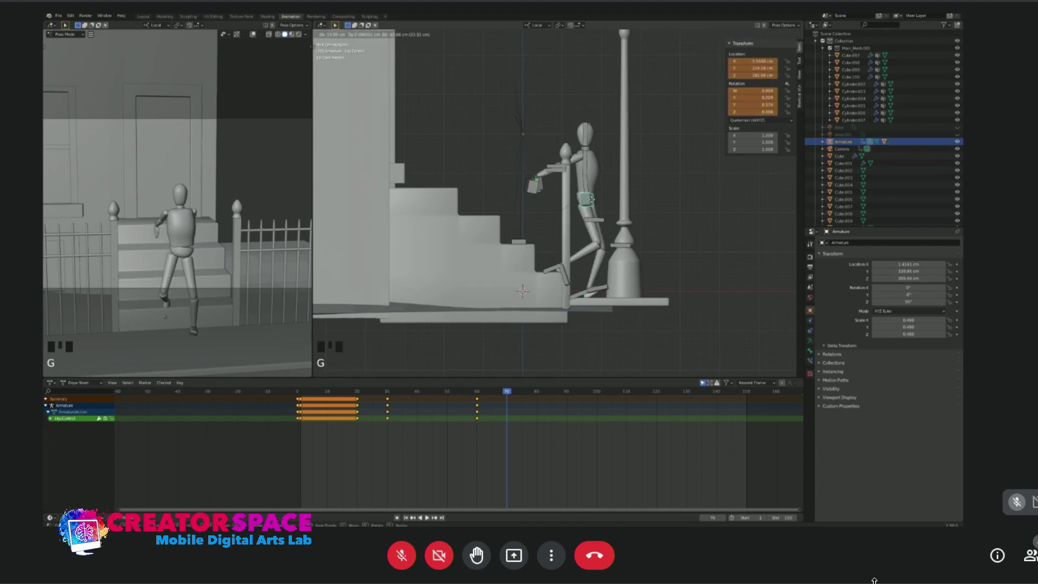
pyautogui.click(599, 190)
pyautogui.press('r')
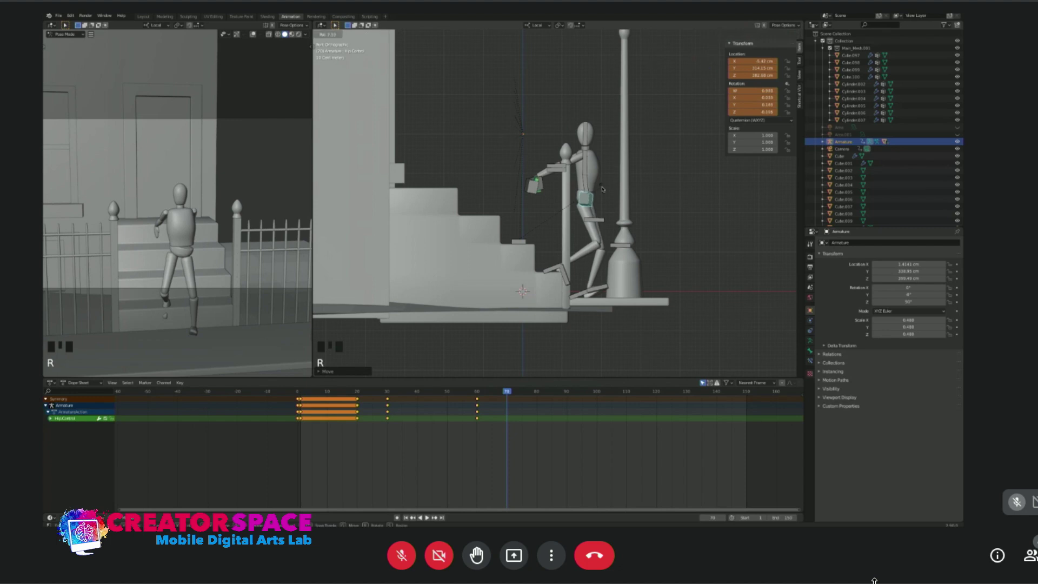
pyautogui.click(603, 188)
# Rotate the Lower Body and Upper Body bones in the side view to adjust the torso's lean.
pyautogui.click(587, 185)
pyautogui.press('r')
pyautogui.click(595, 174)
pyautogui.press('r')
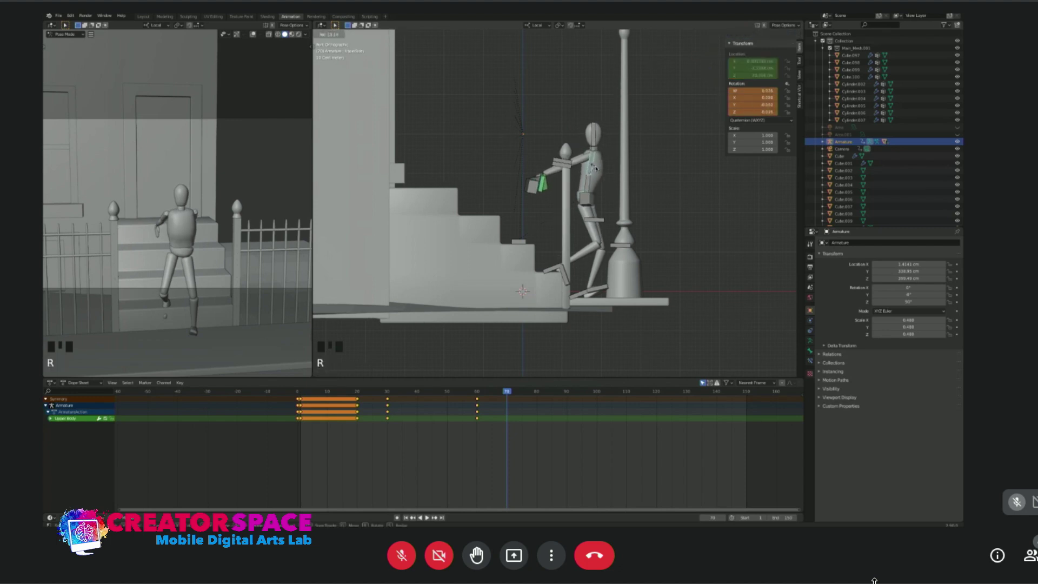
pyautogui.click(594, 169)
# Move Arm Control.L from behind the body towards the hip and rotate the hand.
pyautogui.click(539, 187)
pyautogui.press('g')
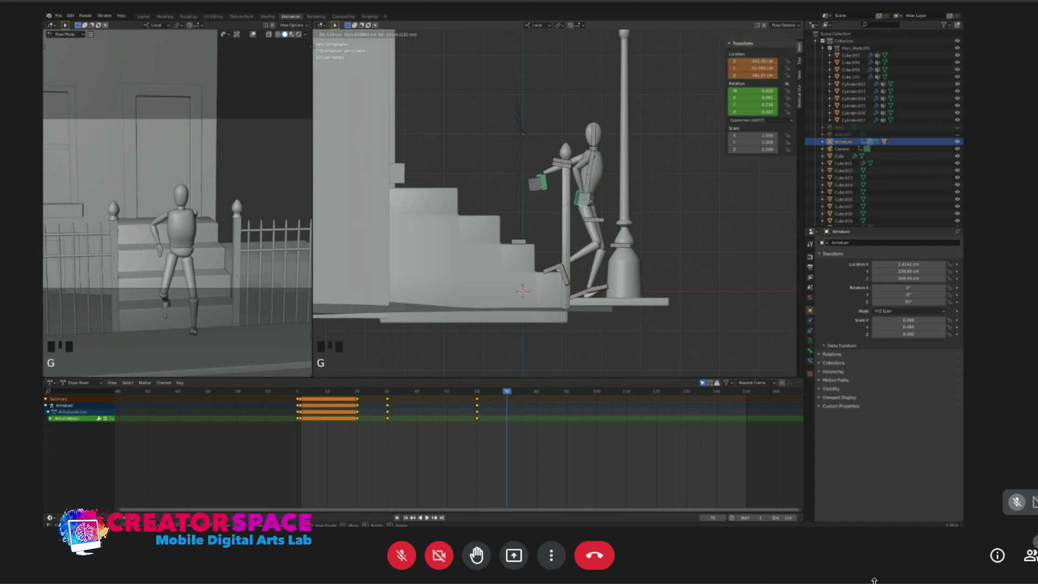
pyautogui.press('Return')
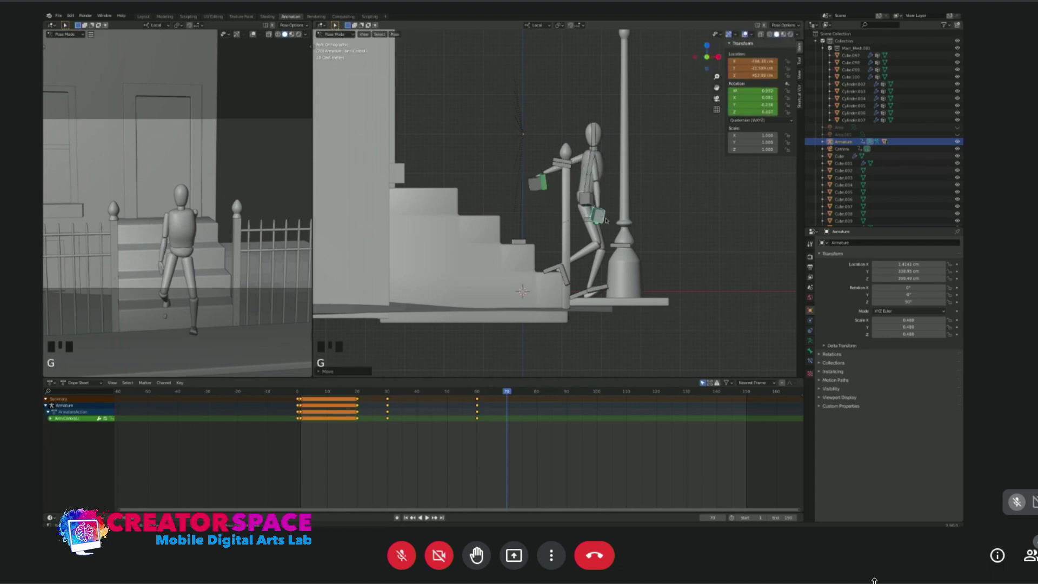
pyautogui.press('g')
pyautogui.click(607, 216)
pyautogui.press('r')
pyautogui.click(616, 210)
pyautogui.press('g')
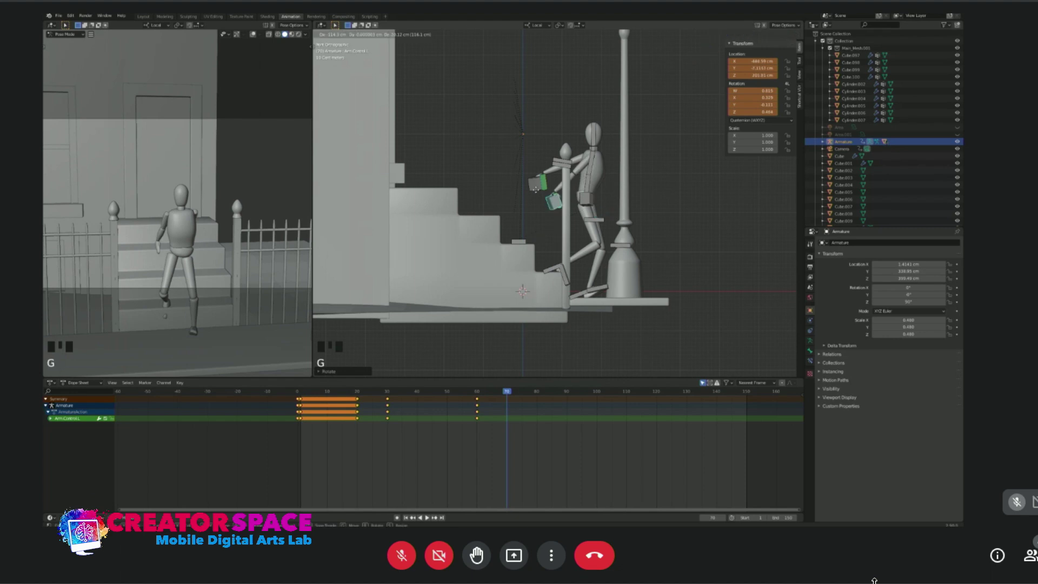
pyautogui.click(557, 195)
# Move Arm Control.R down and forward so the right hand hangs beside the thigh.
pyautogui.click(540, 183)
pyautogui.press('g')
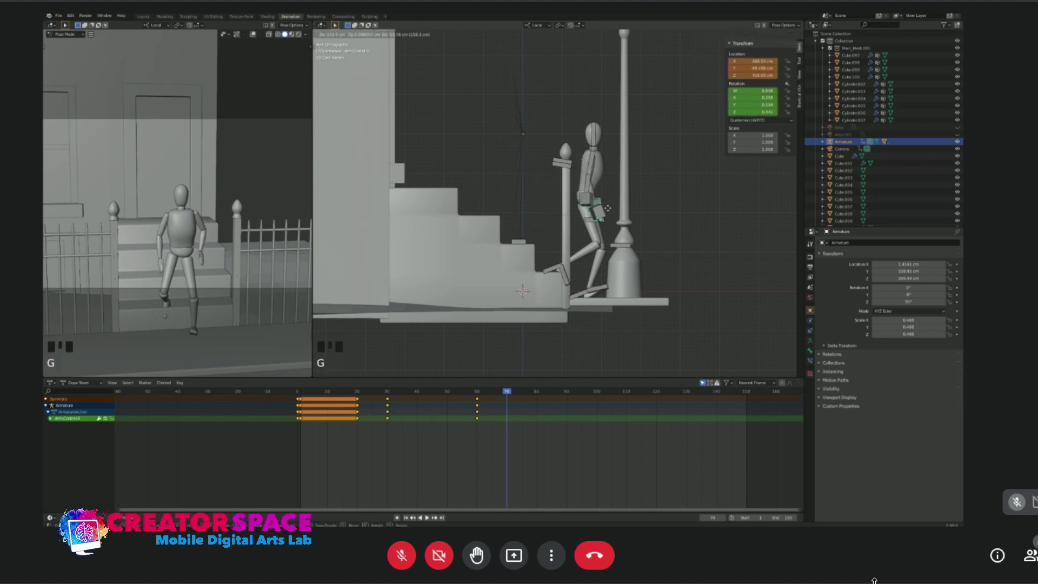
pyautogui.click(608, 210)
pyautogui.press('KP_3')
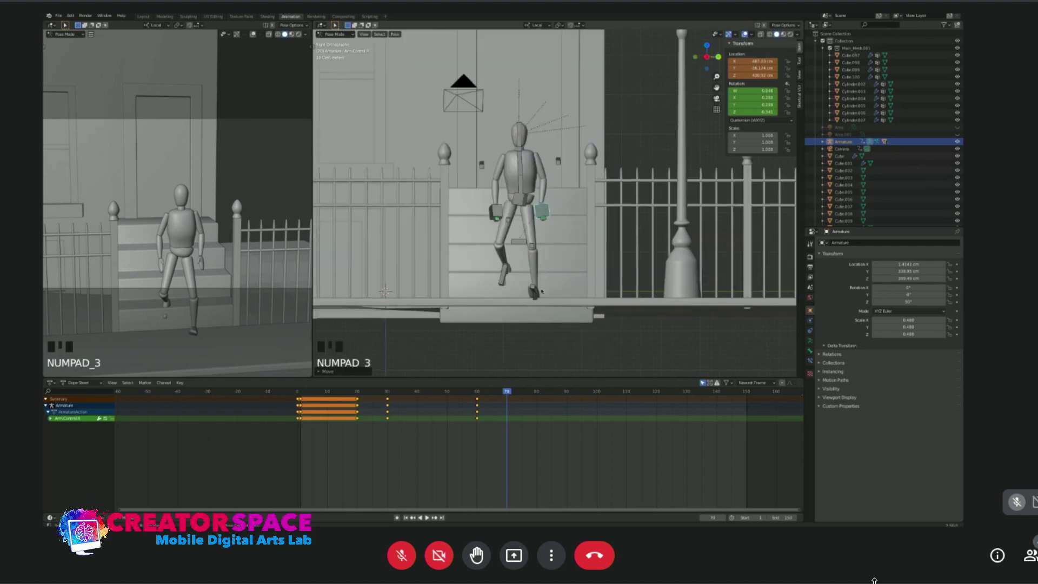
# Rotate the Foot.L bone in the side view and shift Leg Control.L back over the lowest step.
pyautogui.click(534, 296)
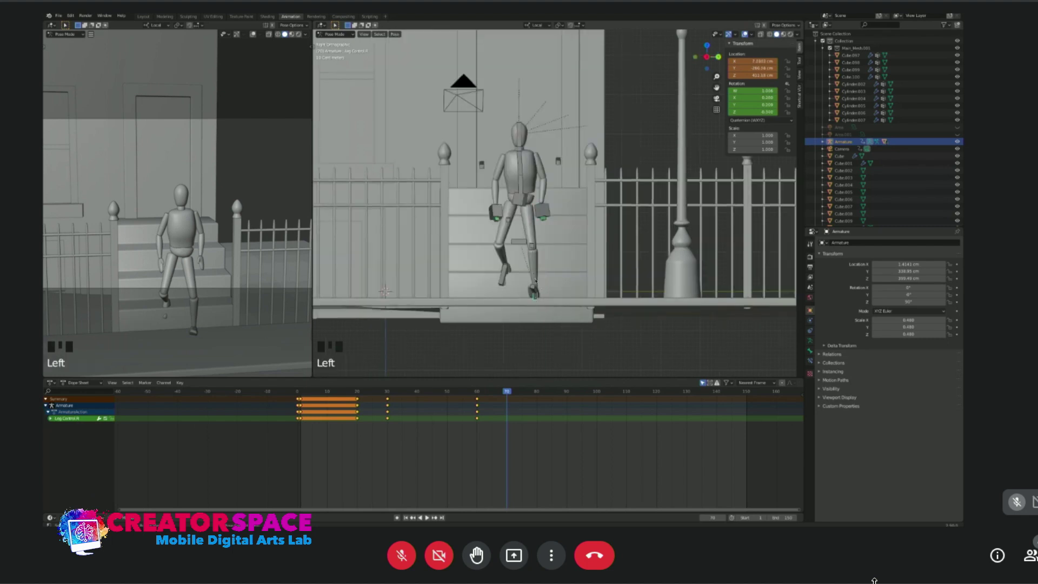
pyautogui.press('KP_1')
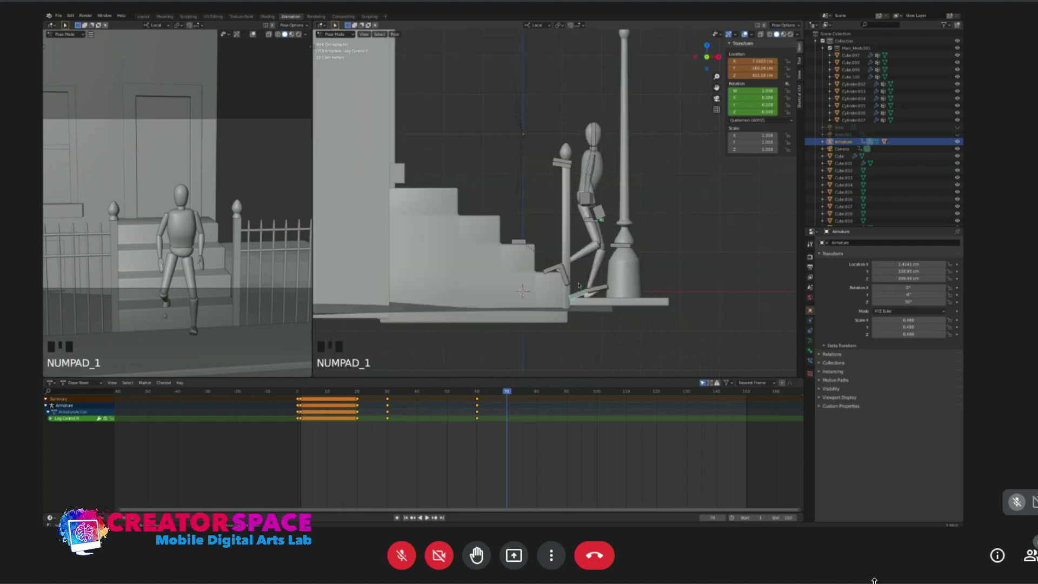
pyautogui.click(571, 276)
pyautogui.press('r')
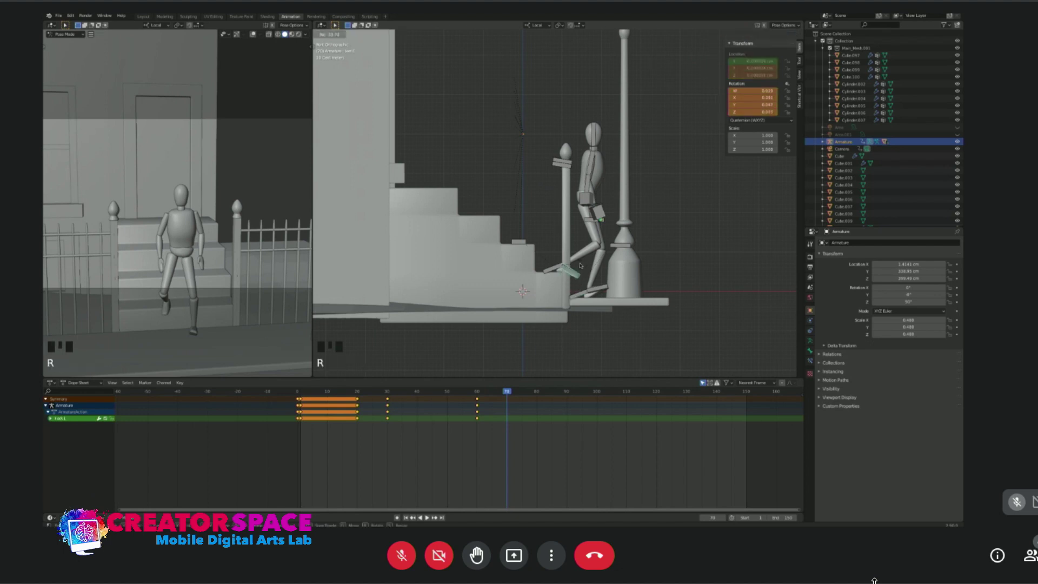
pyautogui.click(577, 264)
pyautogui.click(553, 269)
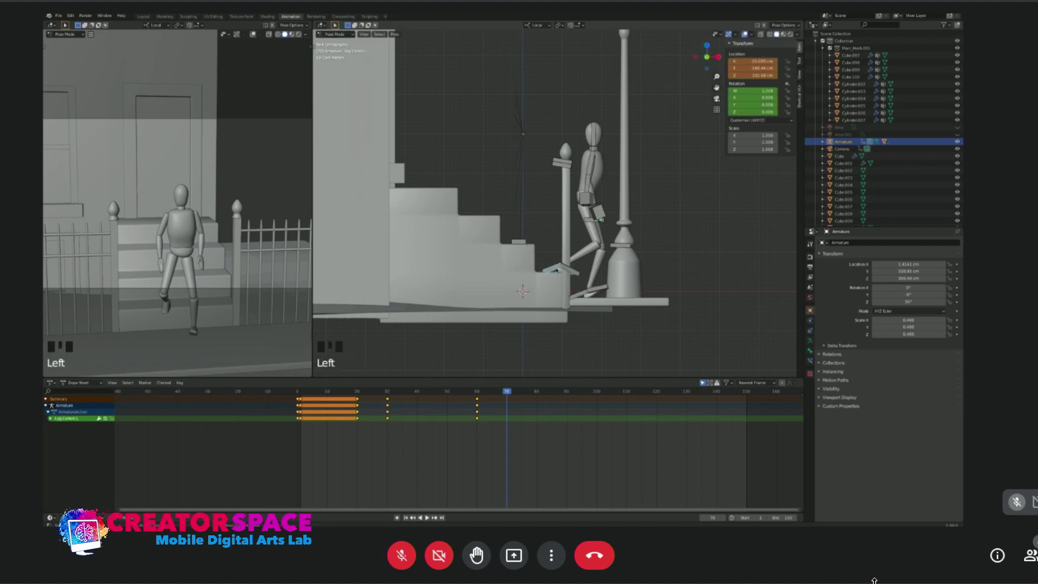
pyautogui.press('g')
pyautogui.click(597, 240)
# Move the Hip Control slightly back towards the steps in the side view.
pyautogui.click(584, 198)
pyautogui.press('g')
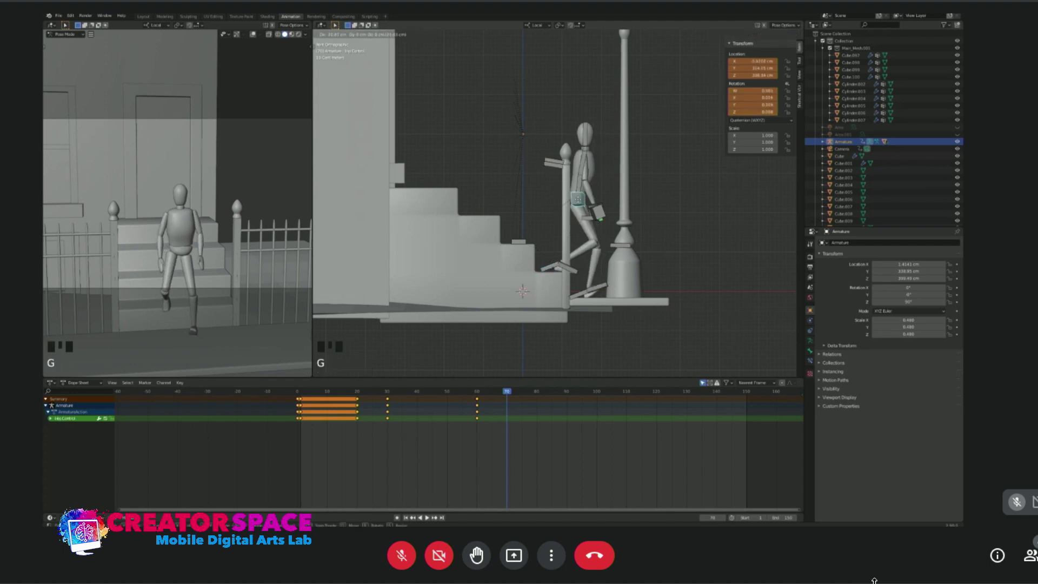
pyautogui.click(577, 199)
# Reposition and rotate Arm Control.L in the side view so the left hand sits beside the hip.
pyautogui.click(599, 215)
pyautogui.press('g')
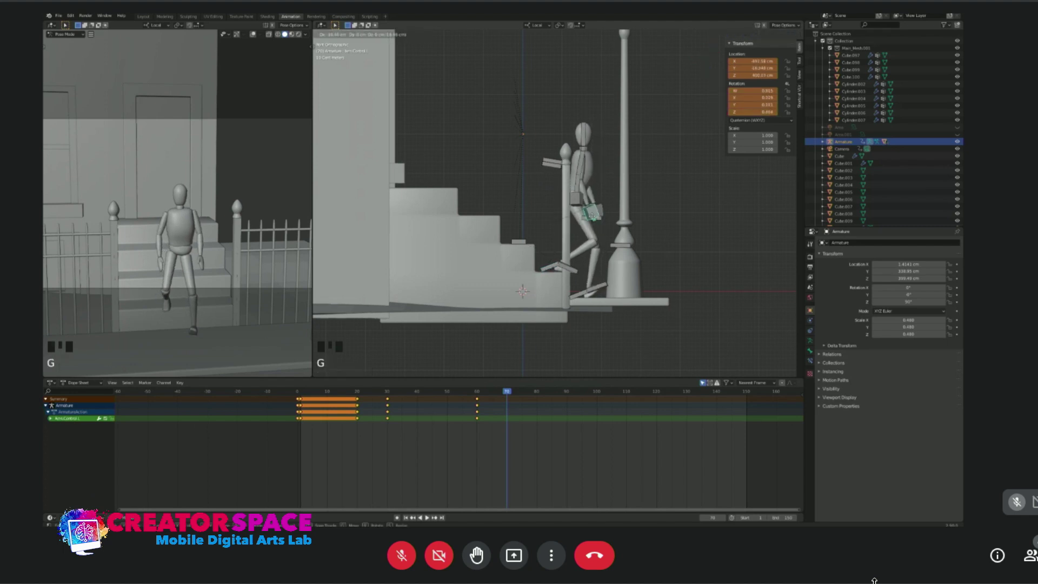
pyautogui.press('Return')
pyautogui.press('r')
pyautogui.press('Return')
pyautogui.press('g')
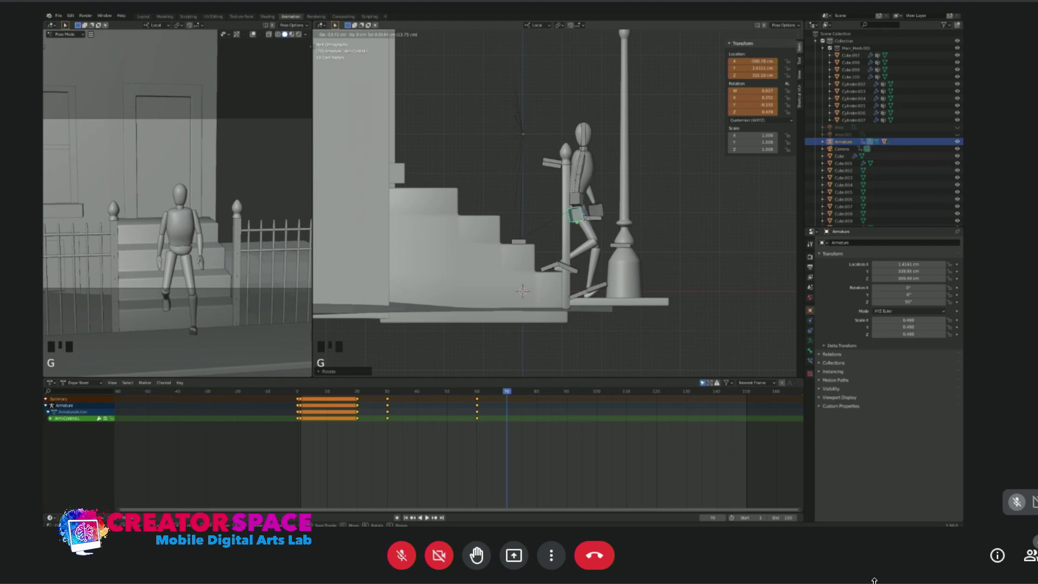
pyautogui.click(586, 218)
# Move Arm Control.R slightly up and back in the side view, near the front of the thigh.
pyautogui.click(595, 218)
pyautogui.press('g')
pyautogui.click(597, 215)
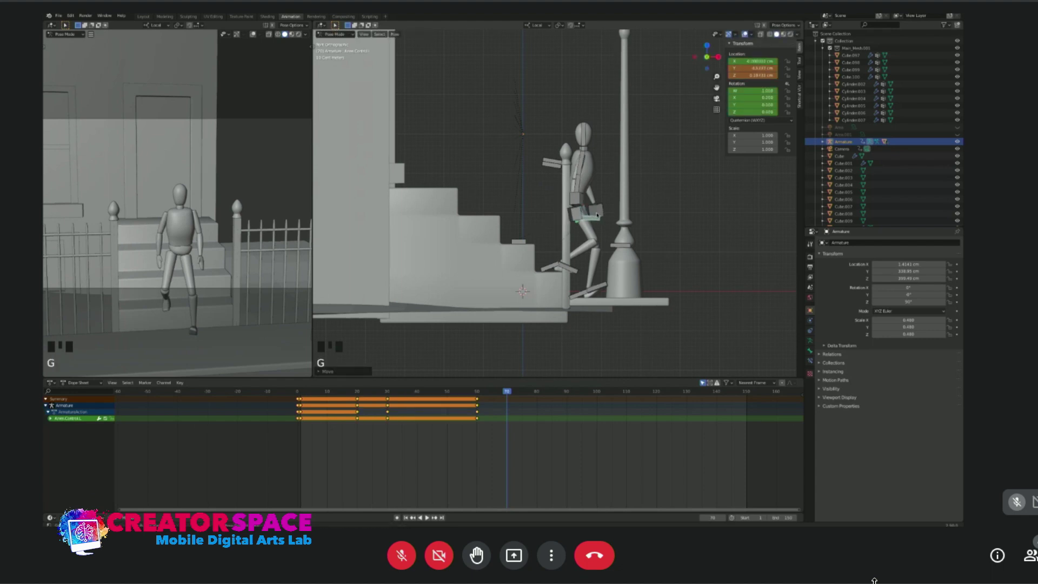
pyautogui.click(596, 213)
pyautogui.press('g')
pyautogui.click(594, 206)
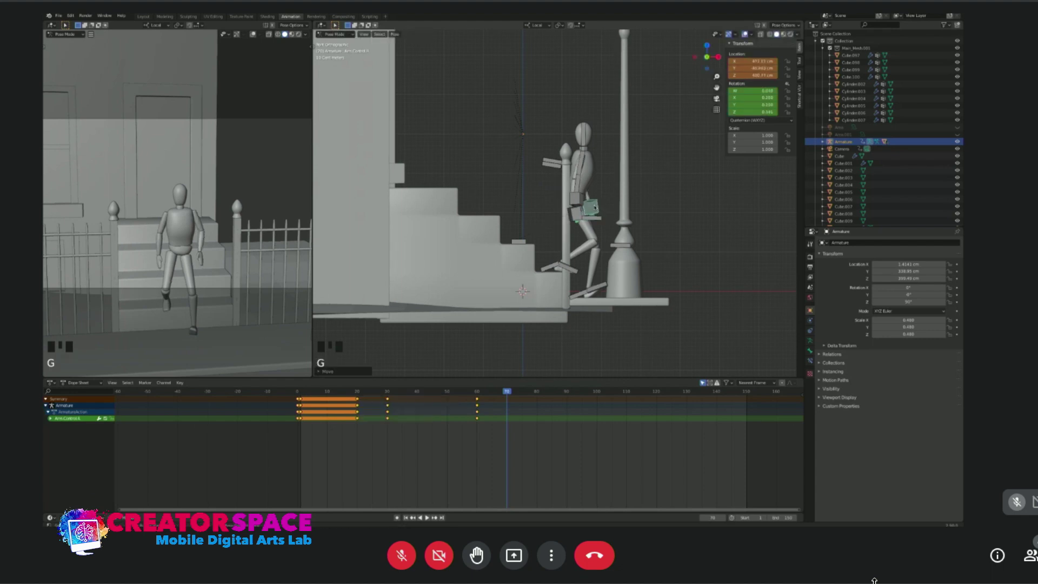
pyautogui.click(556, 268)
pyautogui.press('r')
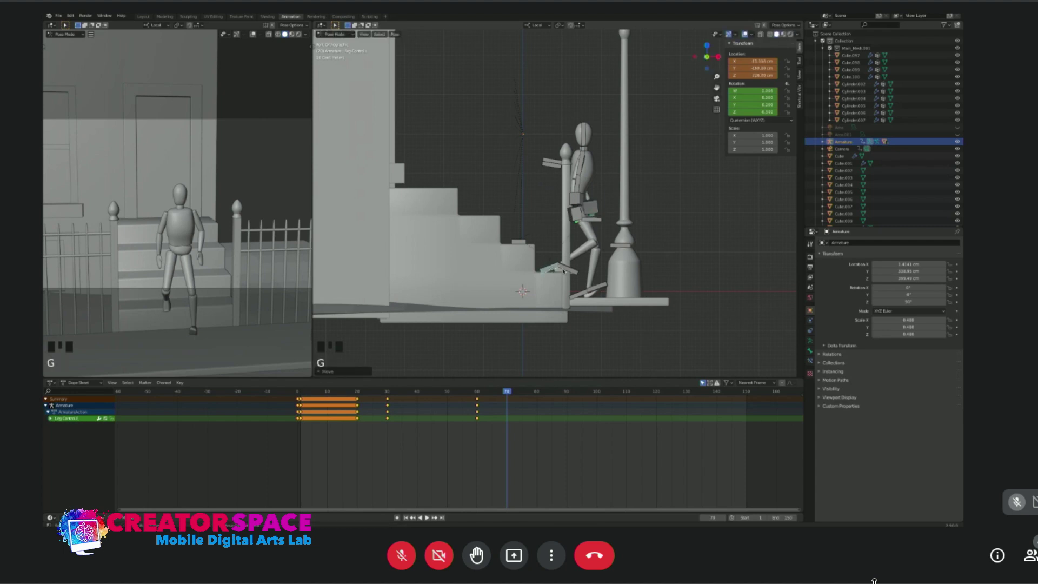
pyautogui.click(574, 265)
pyautogui.hotkey('ctrl', 'z')
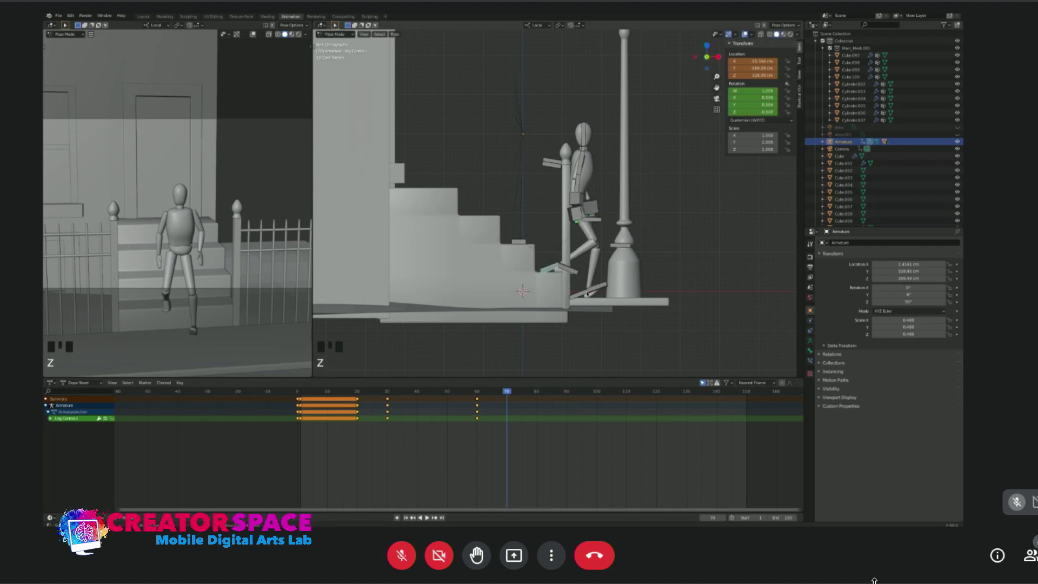
# Rotate the Foot.R bone in the side view to lay the right foot along the pavement.
pyautogui.click(583, 295)
pyautogui.press('r')
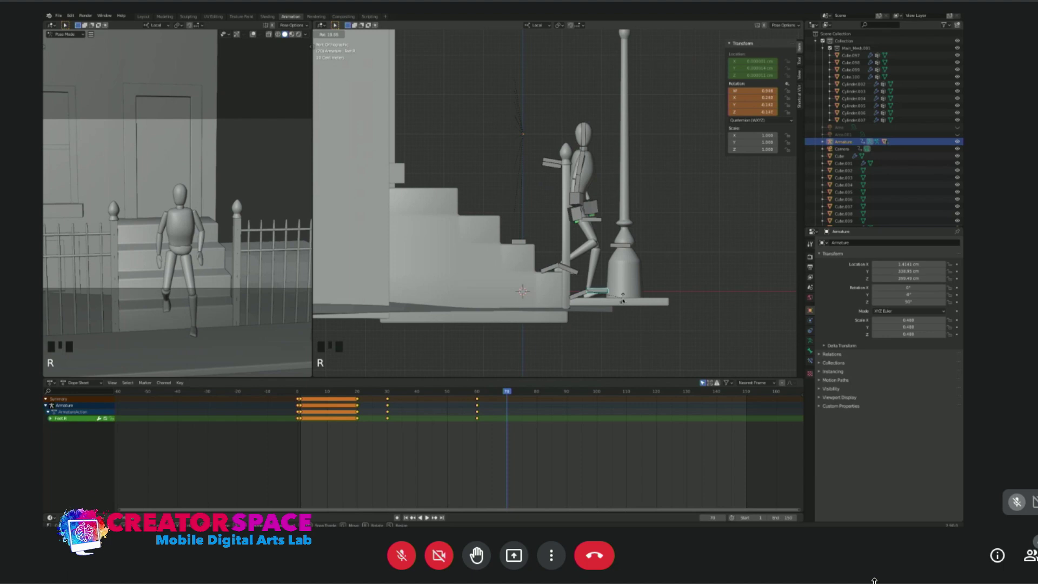
pyautogui.click(626, 306)
pyautogui.click(585, 298)
pyautogui.press('r')
pyautogui.click(582, 298)
pyautogui.hotkey('ctrl', 'z')
# Nudge Leg Control.R in the side view and refine the angle of the Foot.R bone against the pavement.
pyautogui.click(594, 298)
pyautogui.press('g')
pyautogui.click(597, 297)
pyautogui.press('g')
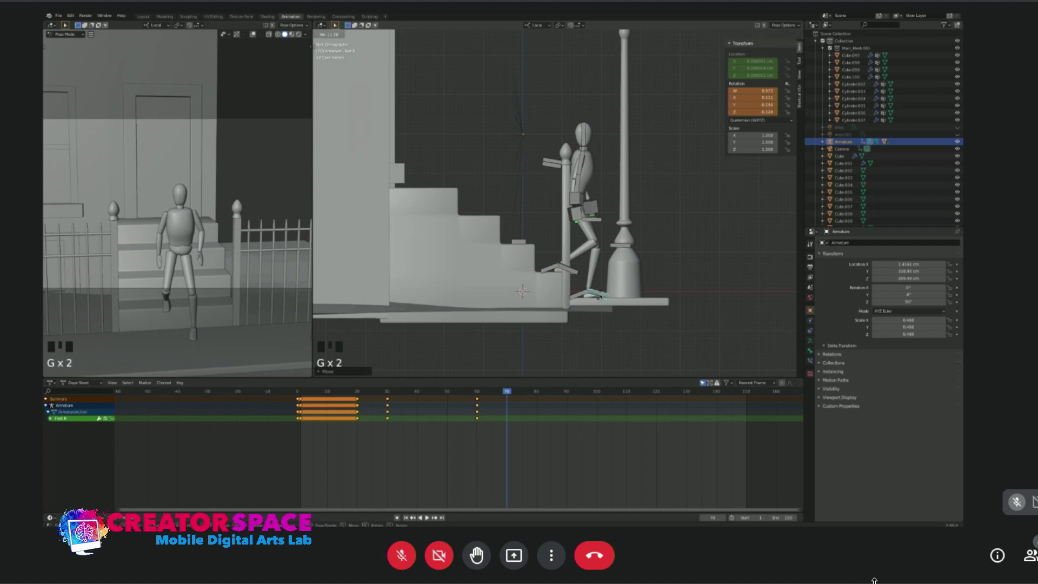
pyautogui.click(600, 298)
pyautogui.click(601, 298)
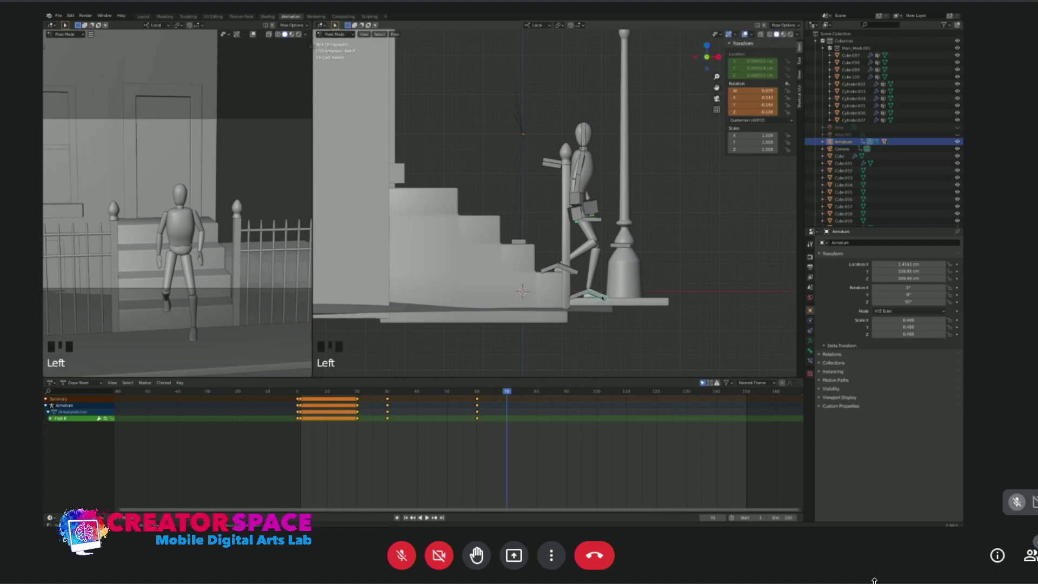
# Rotate the Foot.R bone in the front view to straighten the right foot on the pavement.
pyautogui.press('KP_3')
pyautogui.press('r')
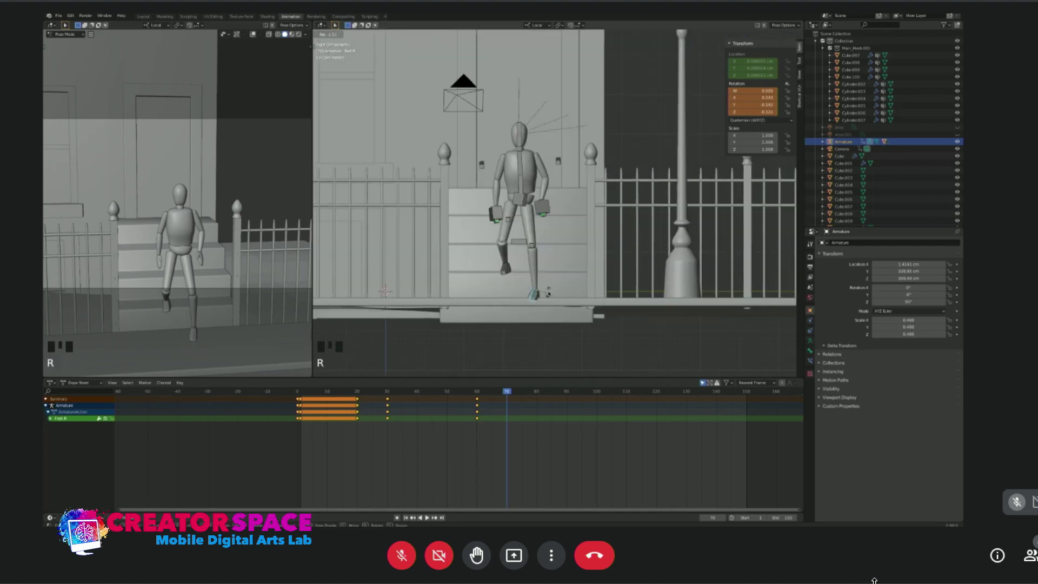
pyautogui.click(546, 293)
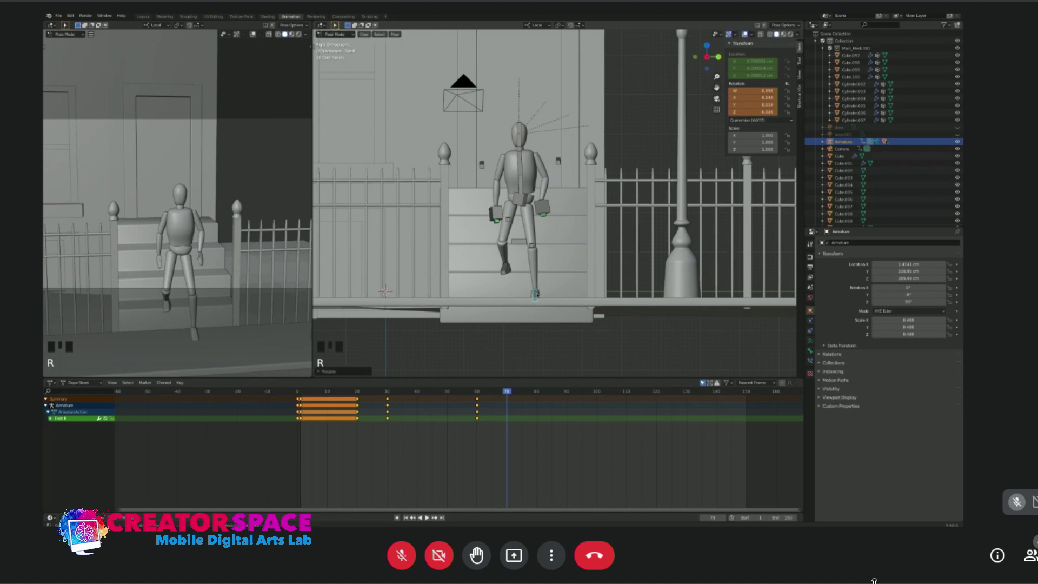
pyautogui.click(544, 296)
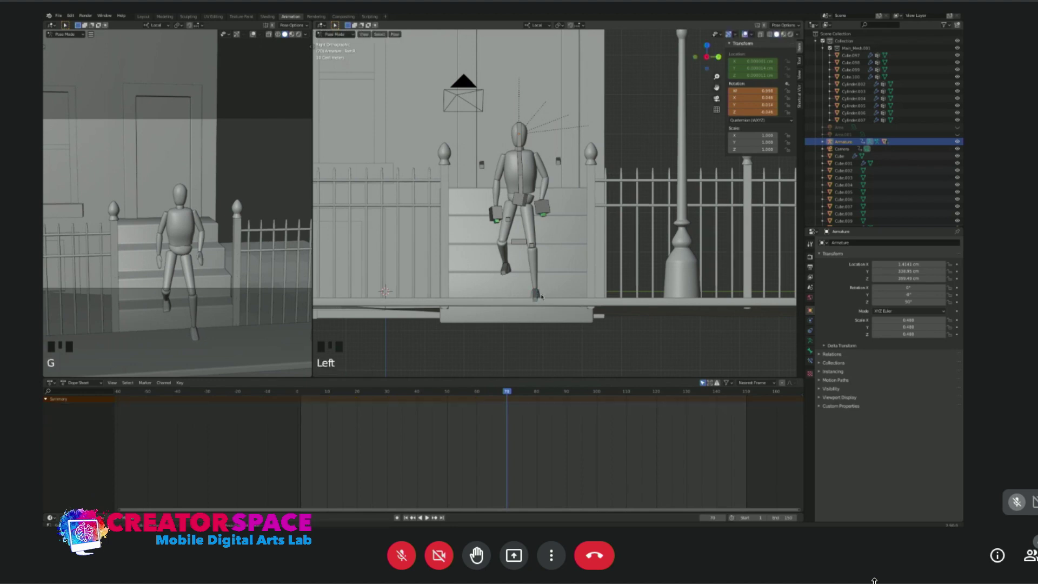
pyautogui.click(537, 296)
pyautogui.press('z')
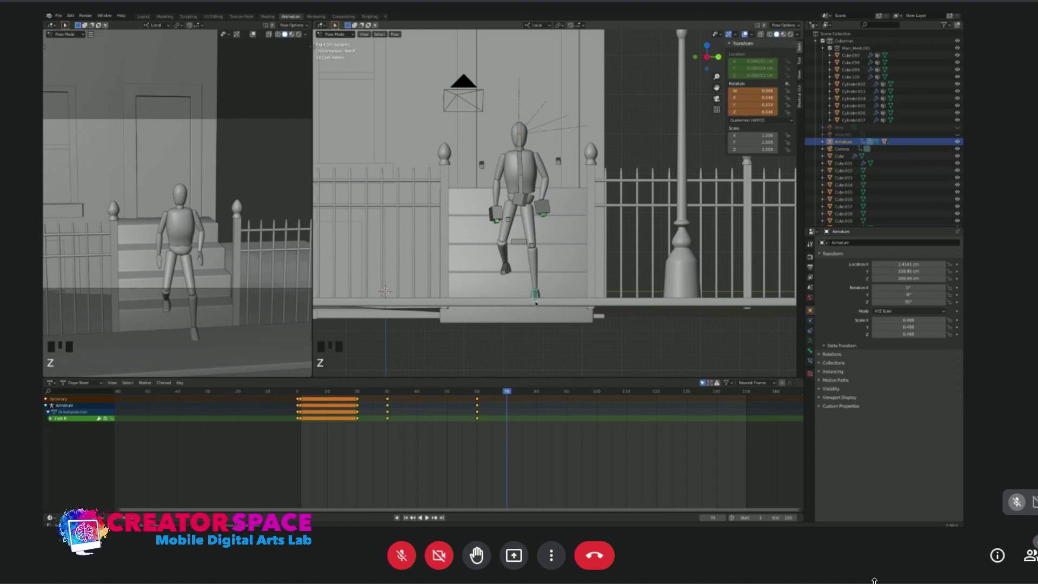
# Move Leg Control.R outward in the front view to widen the stance.
pyautogui.click(539, 298)
pyautogui.moveTo(539, 293); pyautogui.dragTo(565, 297, button='middle')
pyautogui.press('KP_3')
pyautogui.press('KP_3')
pyautogui.press('g')
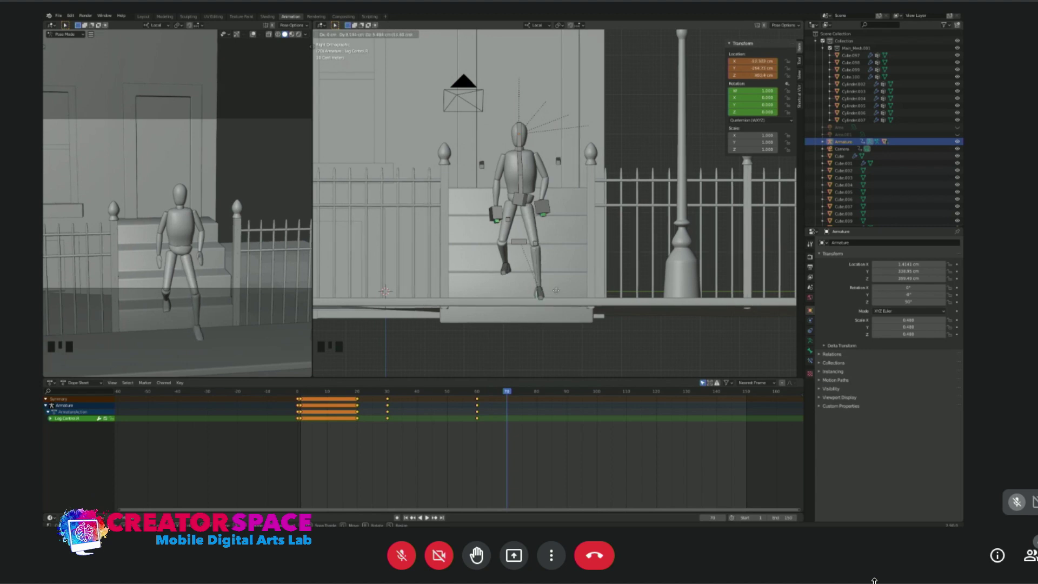
pyautogui.click(555, 293)
# Rotate the Hip Control in the front view and shift it slightly towards the planted right leg.
pyautogui.click(524, 199)
pyautogui.press('r')
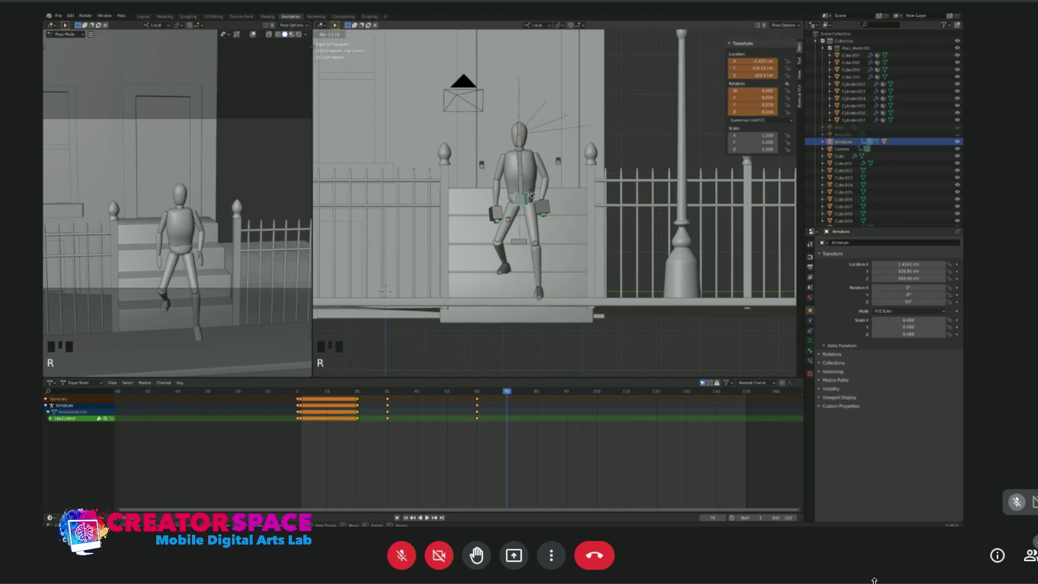
pyautogui.click(531, 195)
pyautogui.press('r')
pyautogui.click(532, 235)
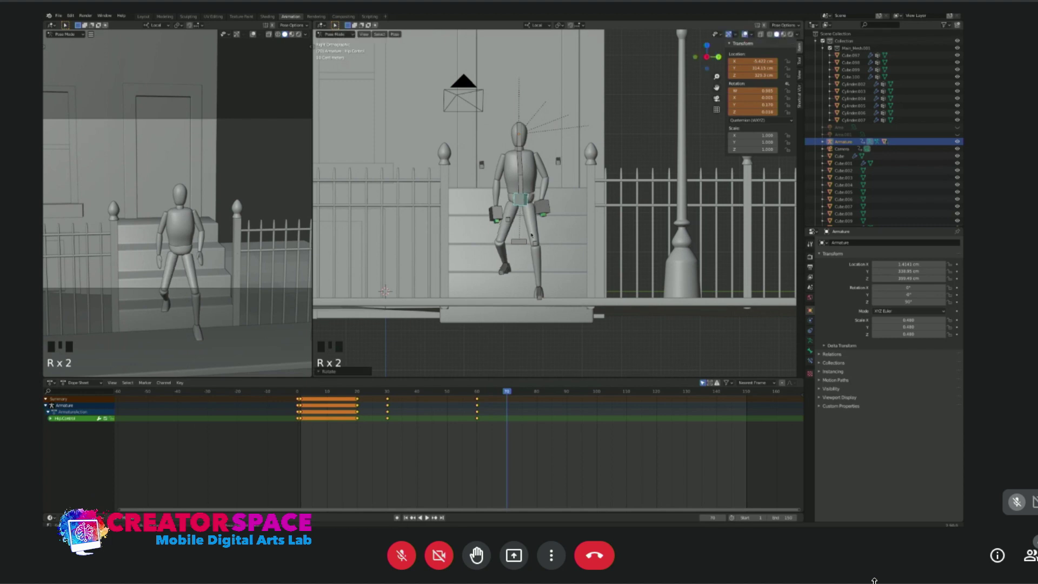
pyautogui.press('g')
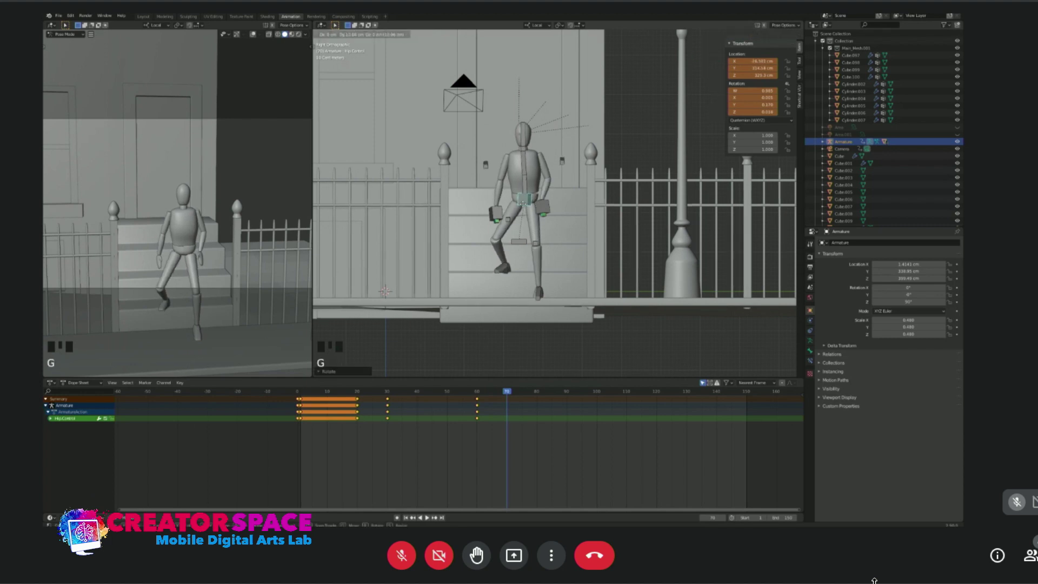
pyautogui.click(508, 267)
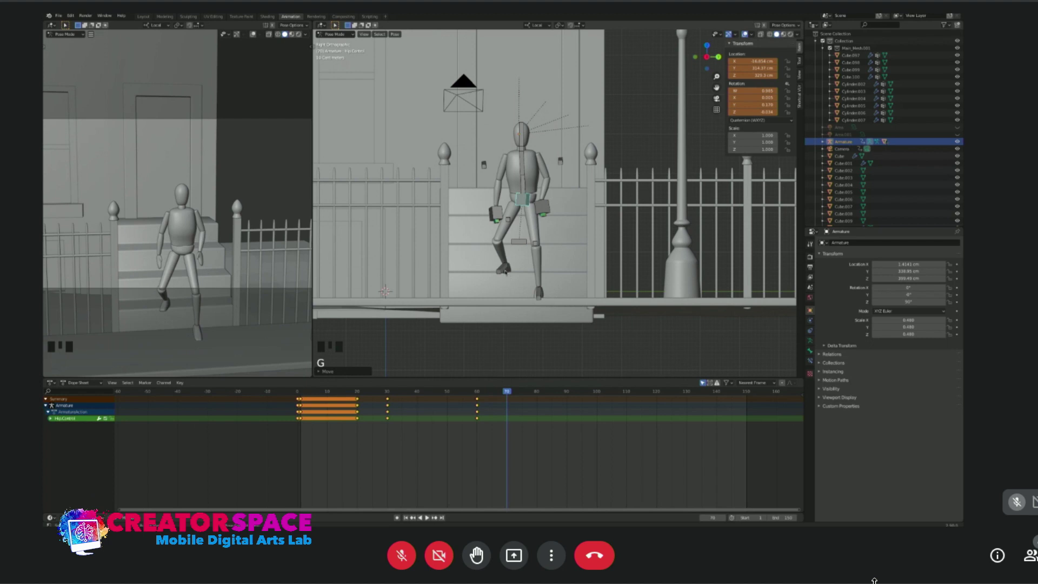
# Move Arm Control.R slightly outward and down in the front view.
pyautogui.click(504, 269)
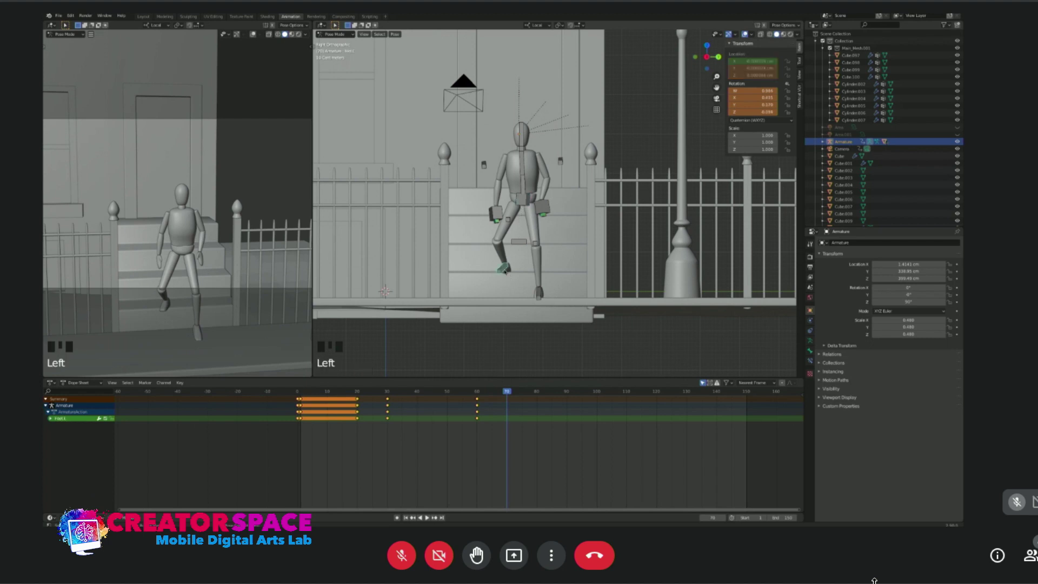
pyautogui.click(544, 209)
pyautogui.press('g')
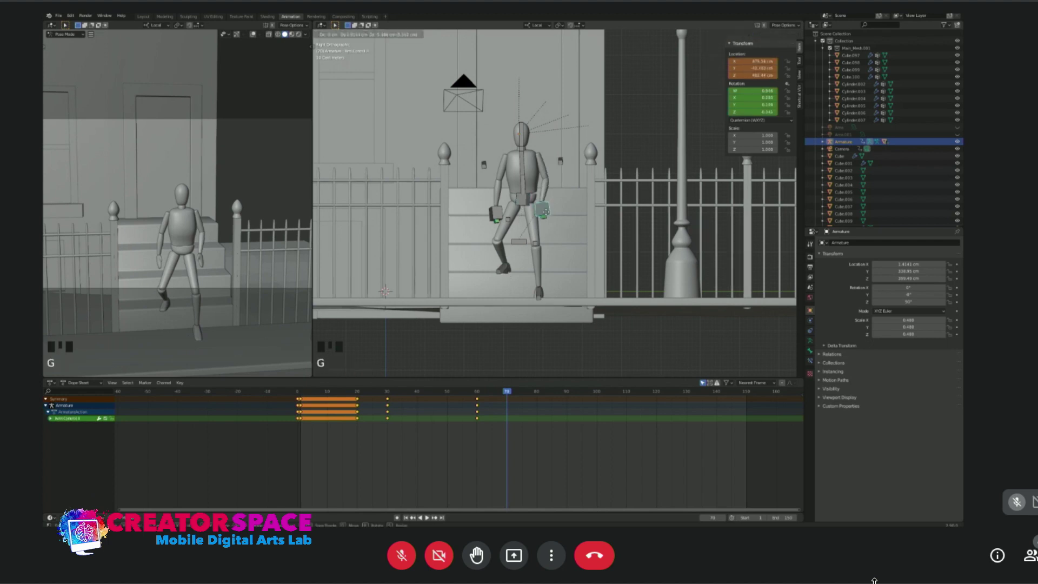
pyautogui.click(552, 217)
# Move Arm Control.R back beside the thigh in the side view and check the pose from the front.
pyautogui.press('KP_3')
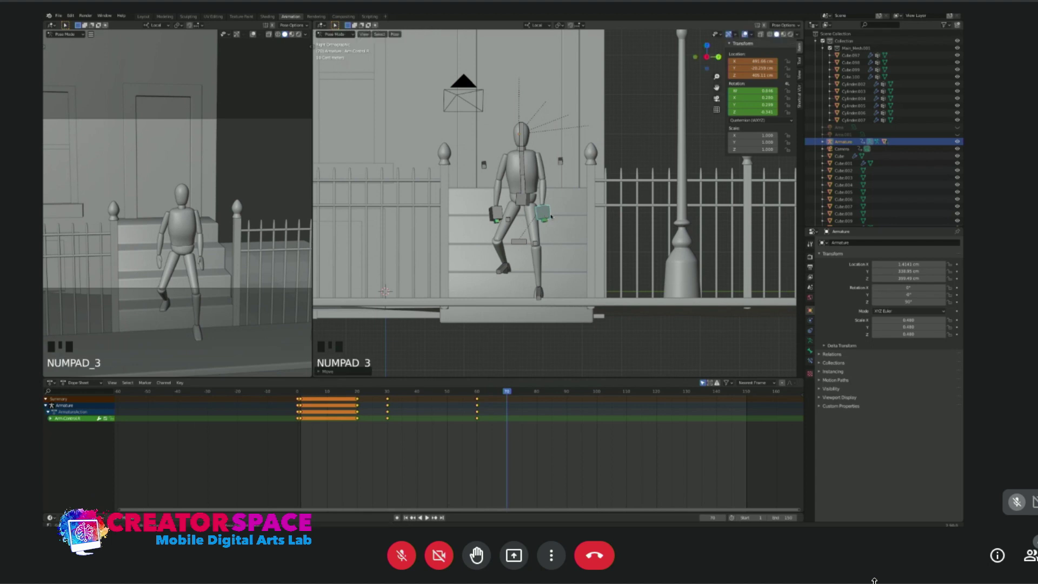
pyautogui.press('KP_1')
pyautogui.press('h')
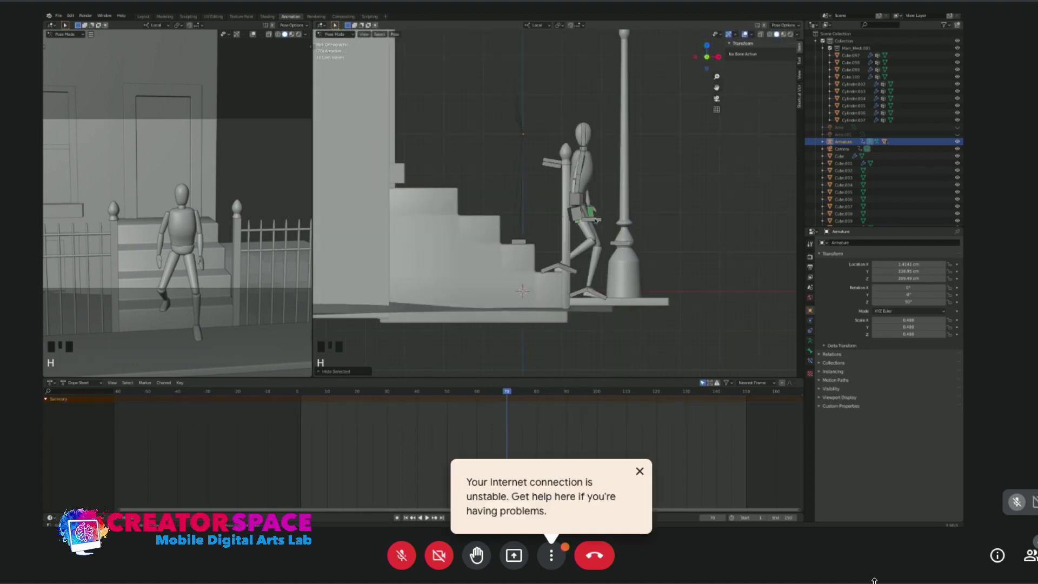
pyautogui.hotkey('ctrl', 'z')
pyautogui.press('g')
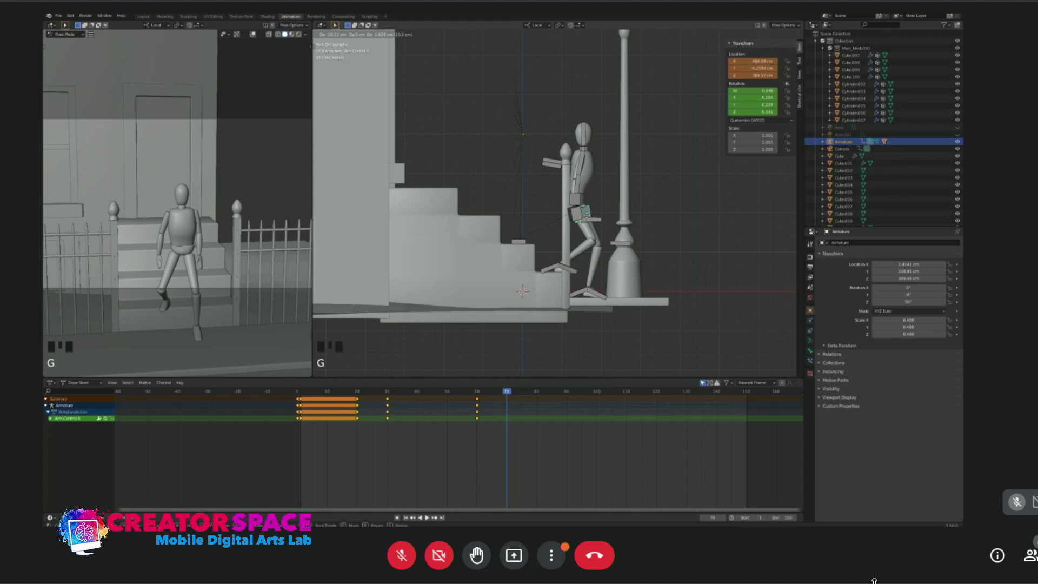
pyautogui.click(586, 214)
pyautogui.click(607, 195)
pyautogui.moveTo(648, 264)
pyautogui.mouseDown(button='middle')
pyautogui.moveTo(627, 266)
pyautogui.moveTo(646, 267)
pyautogui.mouseUp(button='middle')
pyautogui.press('KP_3')
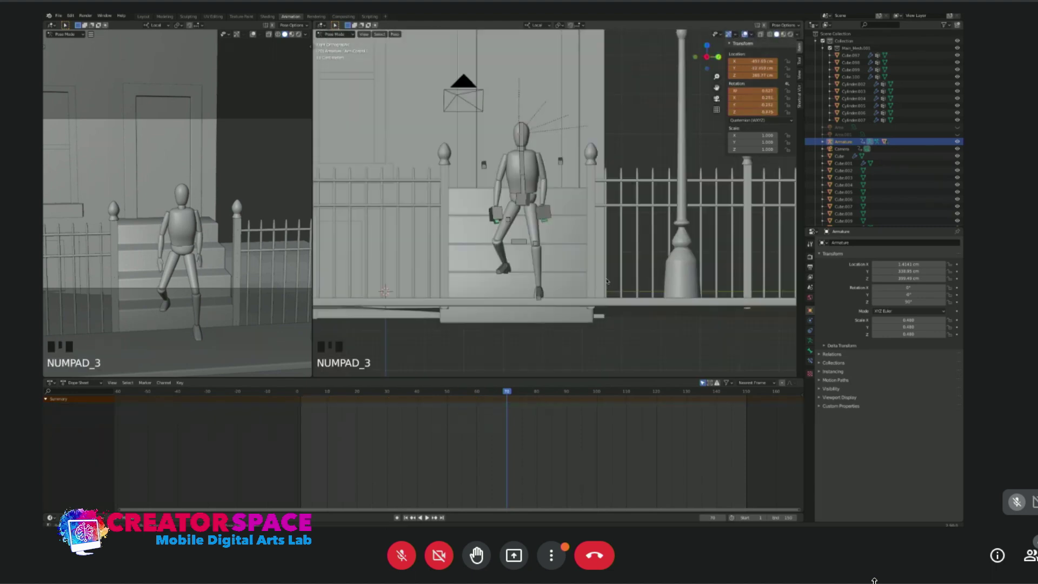
# Adjust the Foot.R rotation in the side view and nudge Leg Control.R so the foot rests on the pavement.
pyautogui.press('KP_1')
pyautogui.click(597, 292)
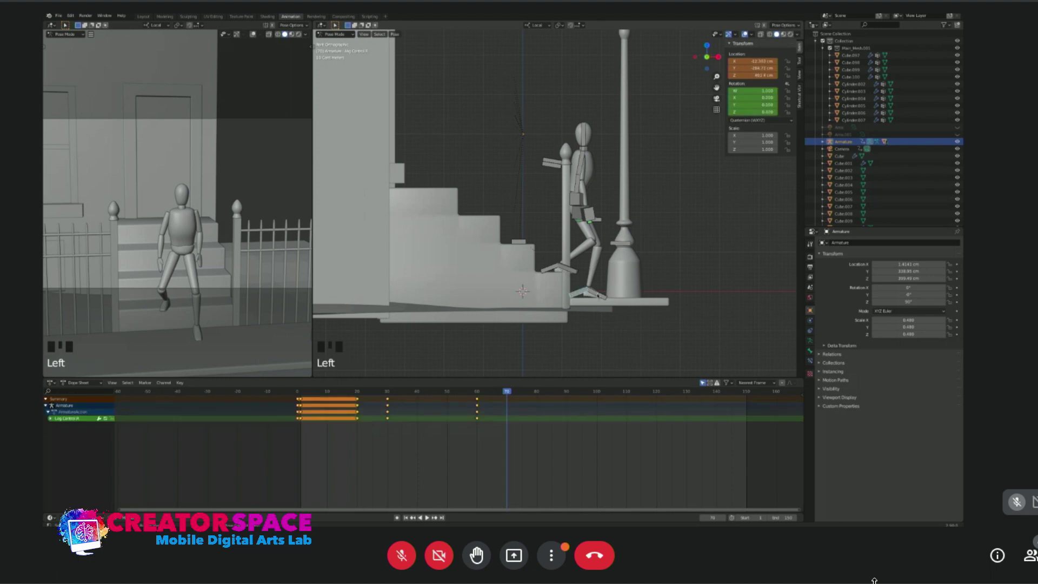
pyautogui.click(598, 295)
pyautogui.press('r')
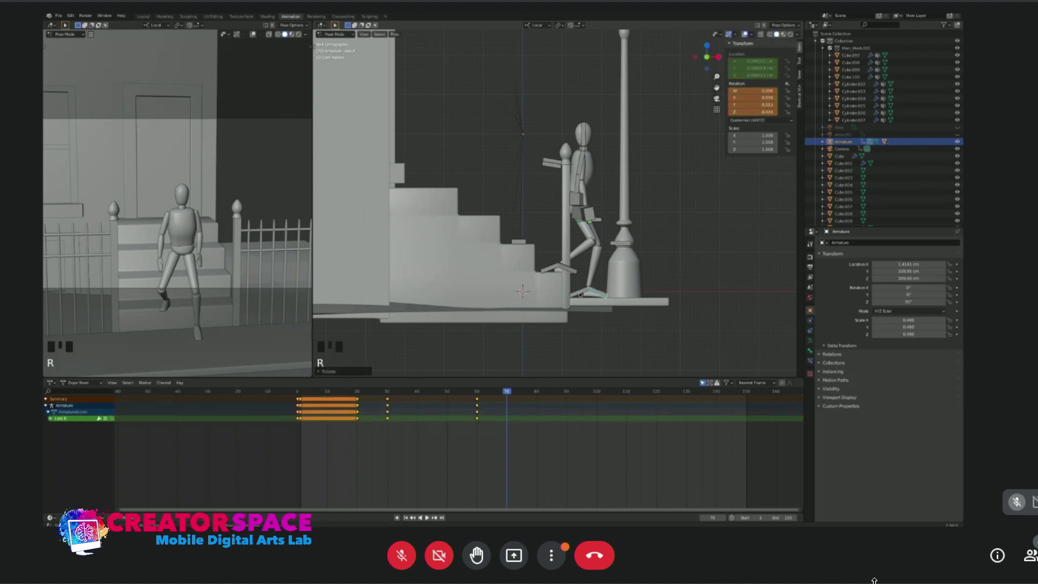
pyautogui.click(579, 294)
pyautogui.press('g')
pyautogui.click(577, 295)
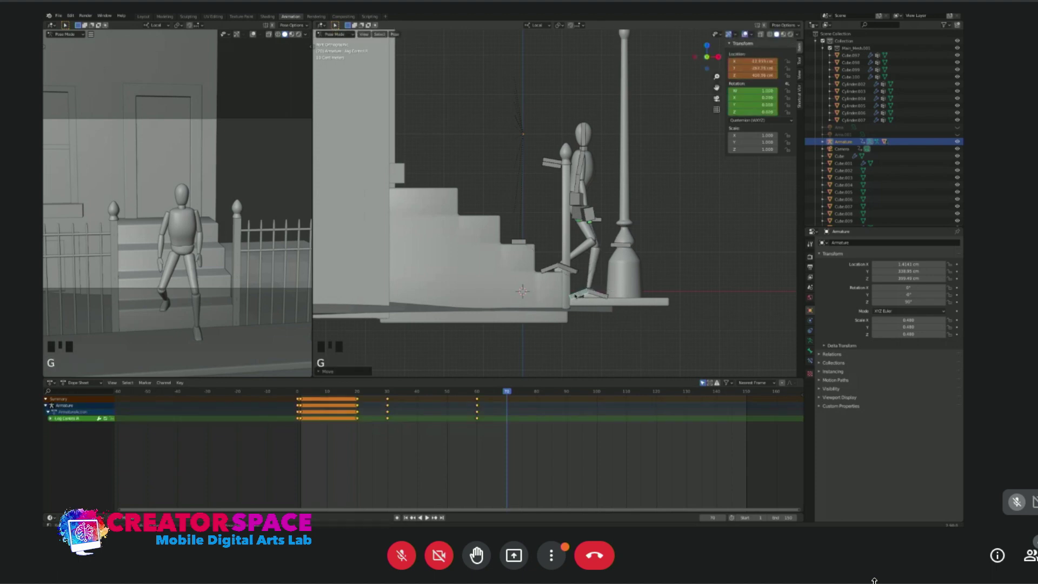
# Insert a keyframe for all bones at frame 70 and advance the timeline to frame 80.
pyautogui.click(603, 193)
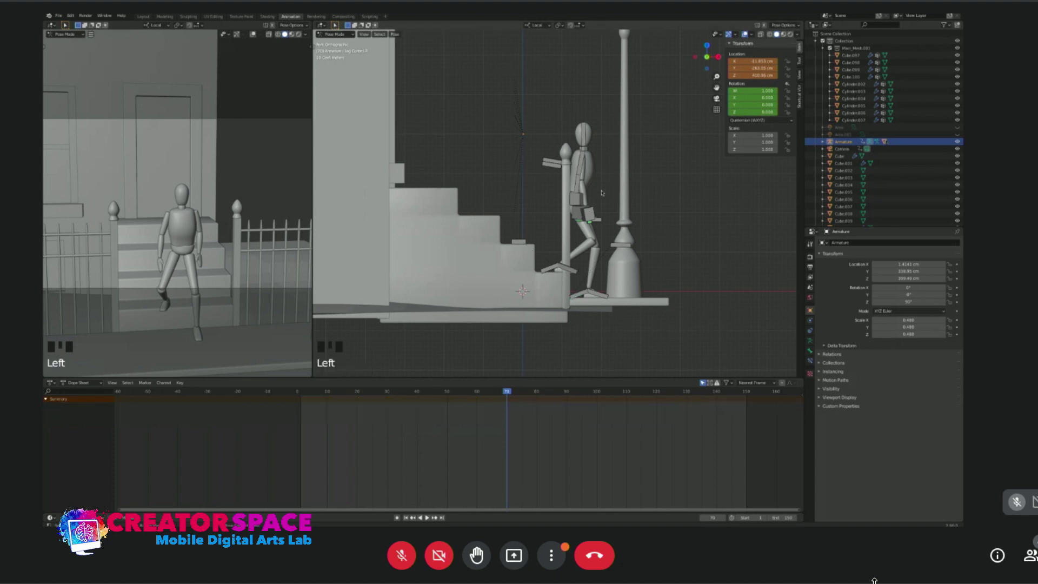
pyautogui.press('a')
pyautogui.press('i')
pyautogui.click(600, 194)
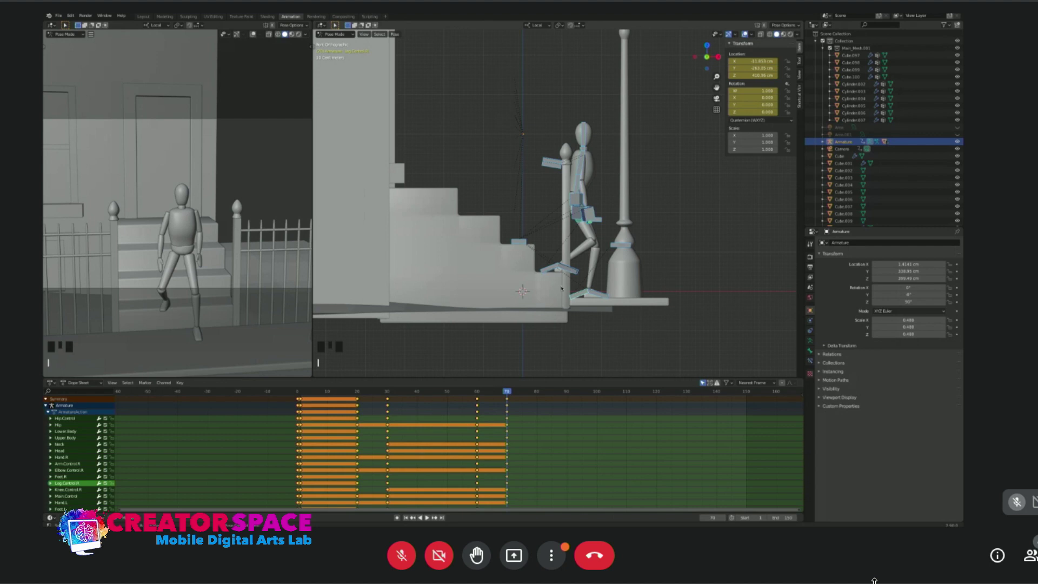
pyautogui.moveTo(523, 391); pyautogui.dragTo(537, 391)
pyautogui.click(578, 263)
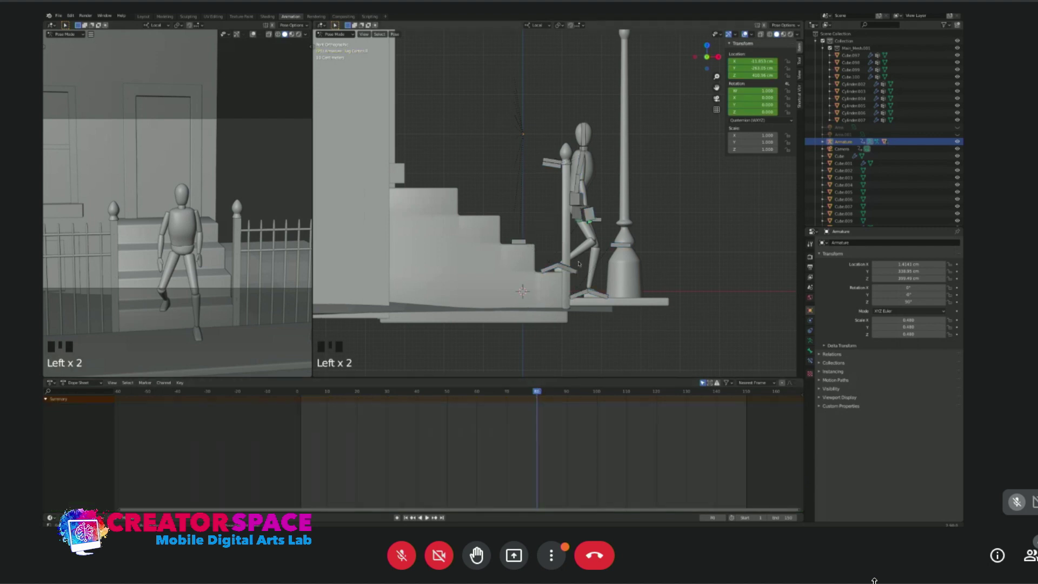
# Move Leg Control.L forward onto the pavement in the side view and rotate Foot.L to suit the new stance.
pyautogui.click(556, 270)
pyautogui.press('g')
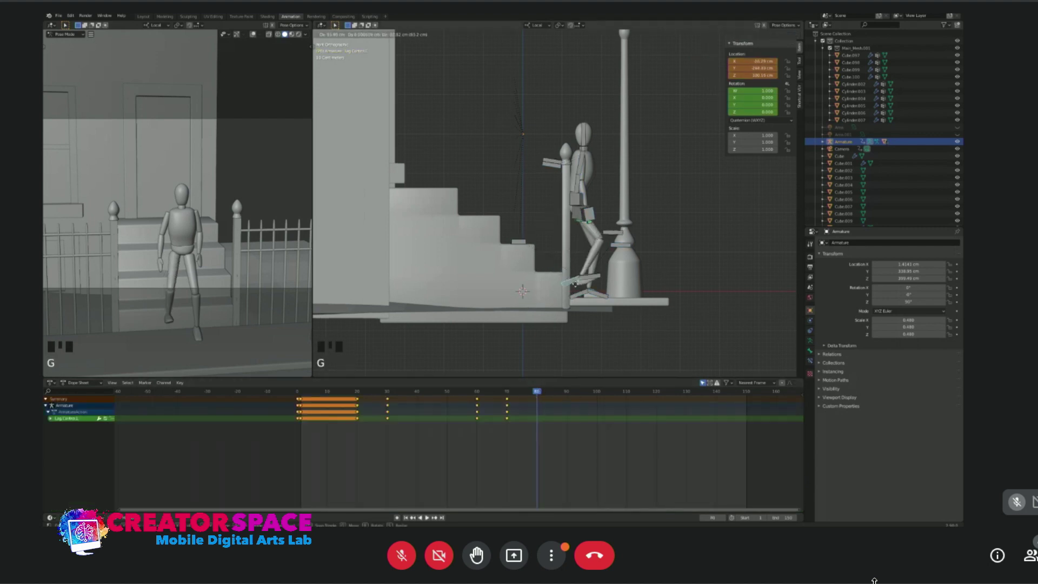
pyautogui.click(592, 295)
pyautogui.click(597, 296)
pyautogui.press('r')
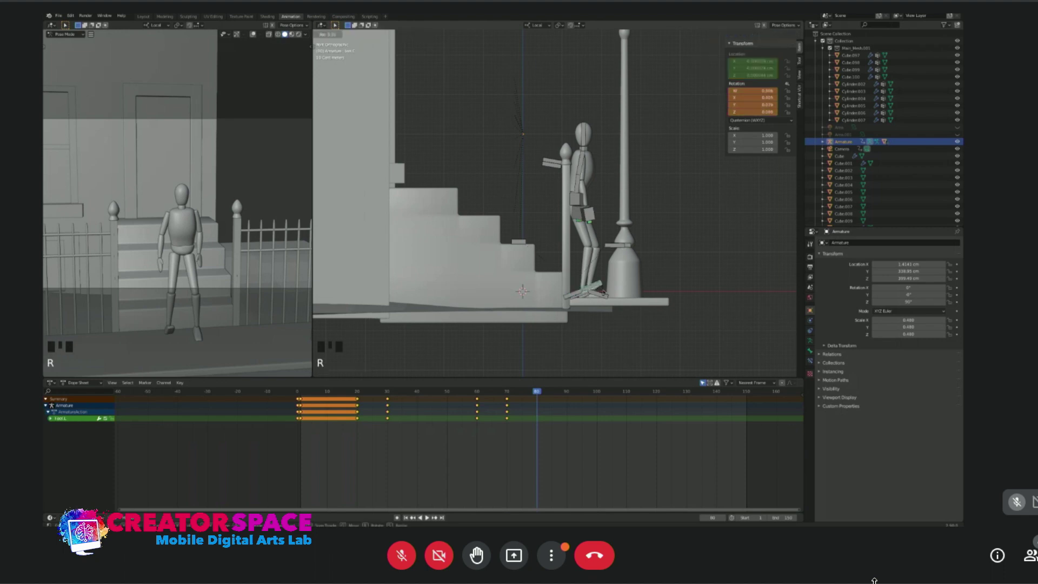
# Reset the Hip Control rotation to W 1, X 0, Y 0 and Z 0.
pyautogui.click(579, 204)
pyautogui.press('KP_3')
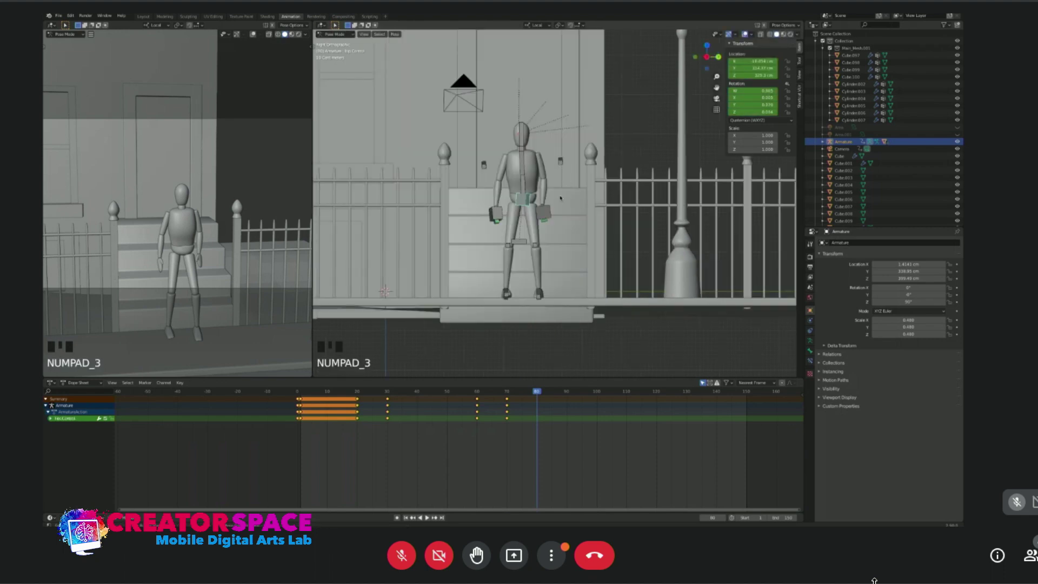
pyautogui.press('KP_7')
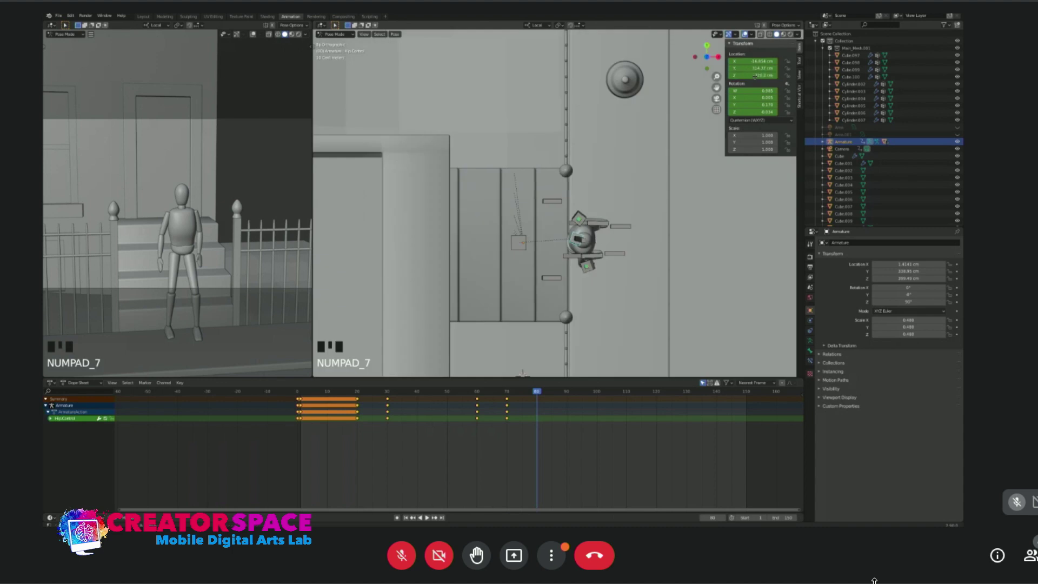
pyautogui.click(765, 91)
pyautogui.write('1')
pyautogui.click(764, 97)
pyautogui.click(764, 97)
pyautogui.write('0')
pyautogui.press('Return')
pyautogui.click(762, 103)
pyautogui.click(762, 104)
pyautogui.write('0')
pyautogui.doubleClick(760, 111)
pyautogui.write('0')
pyautogui.press('Return')
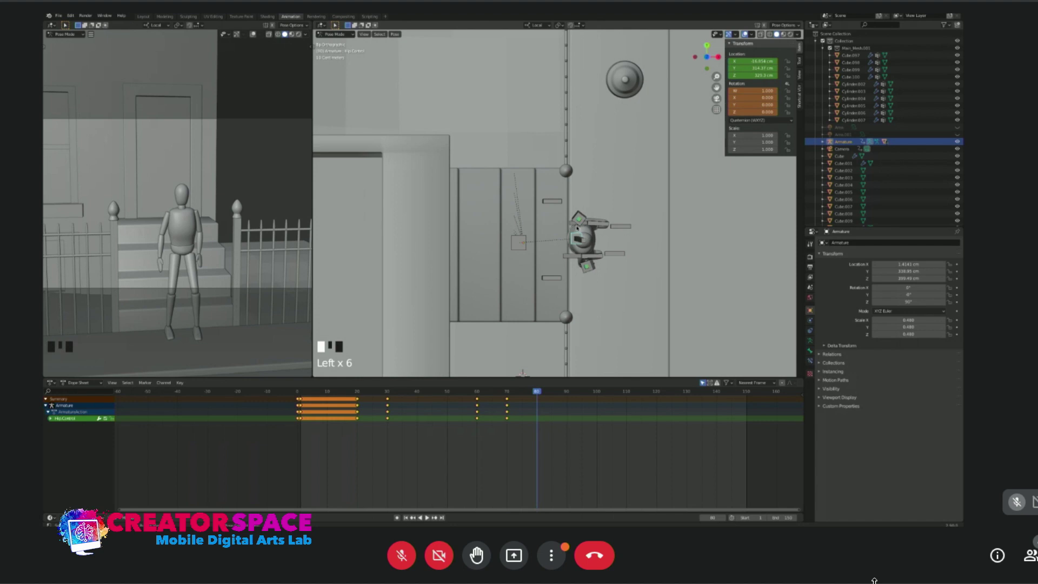
# Shift Hip Control slightly sideways in the front view to centre the body over the feet.
pyautogui.press('KP_3')
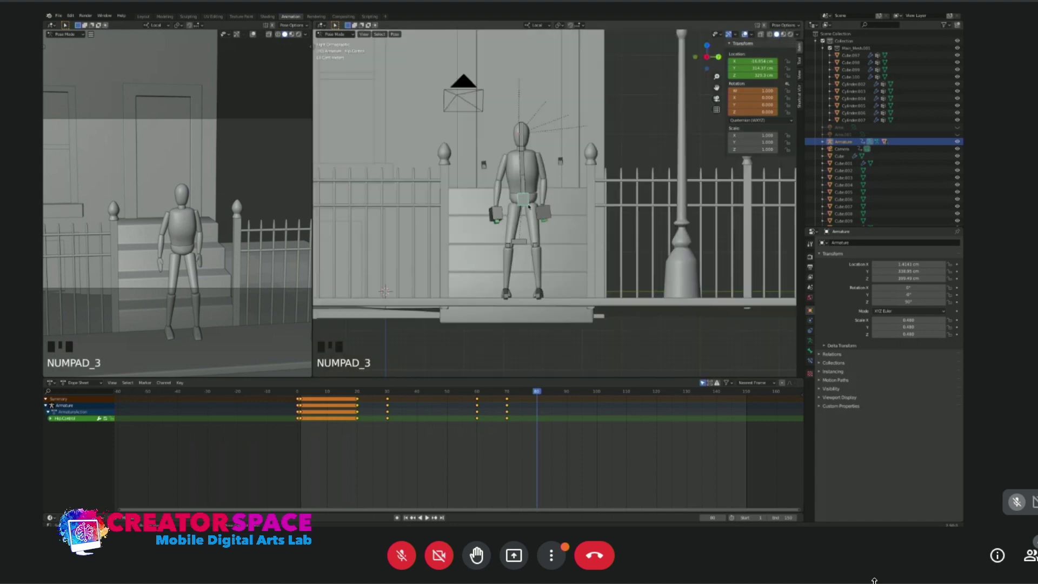
pyautogui.press('g')
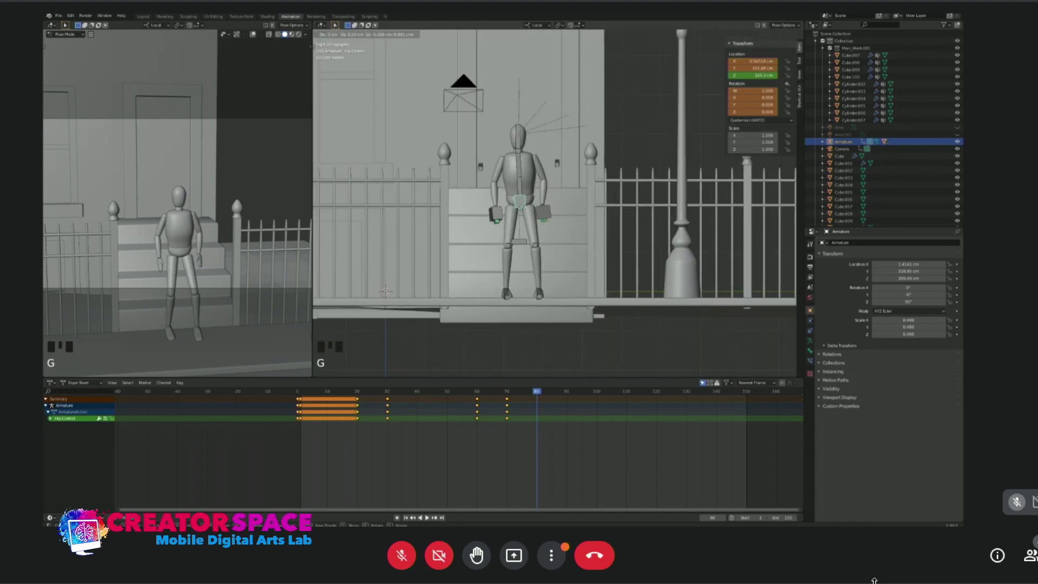
pyautogui.click(500, 307)
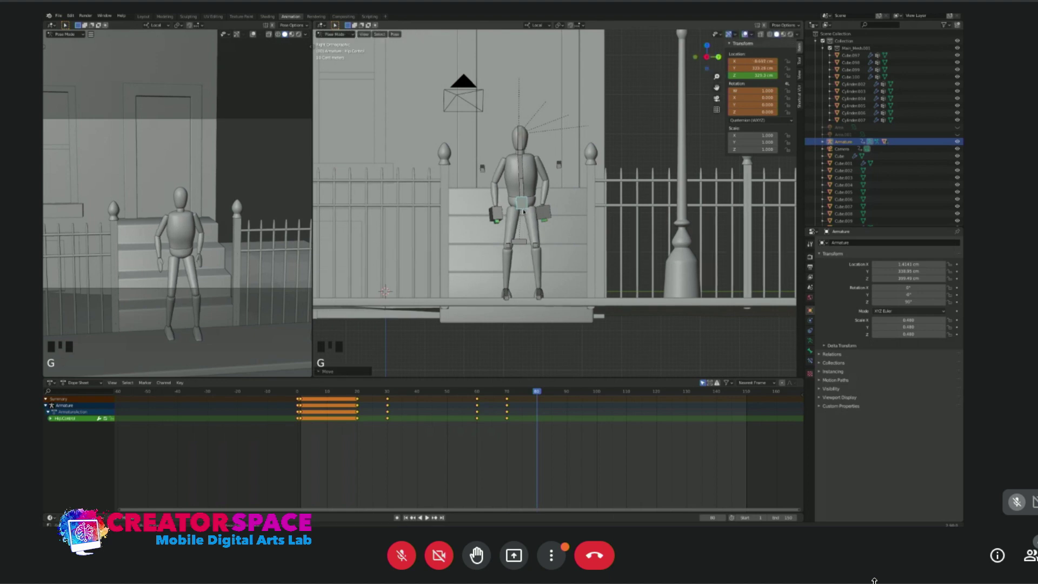
# Adjust the rotation of Foot.L and Foot.R in the front view.
pyautogui.click(505, 294)
pyautogui.press('r')
pyautogui.click(545, 299)
pyautogui.click(540, 296)
pyautogui.press('g')
pyautogui.press('r')
pyautogui.press('r')
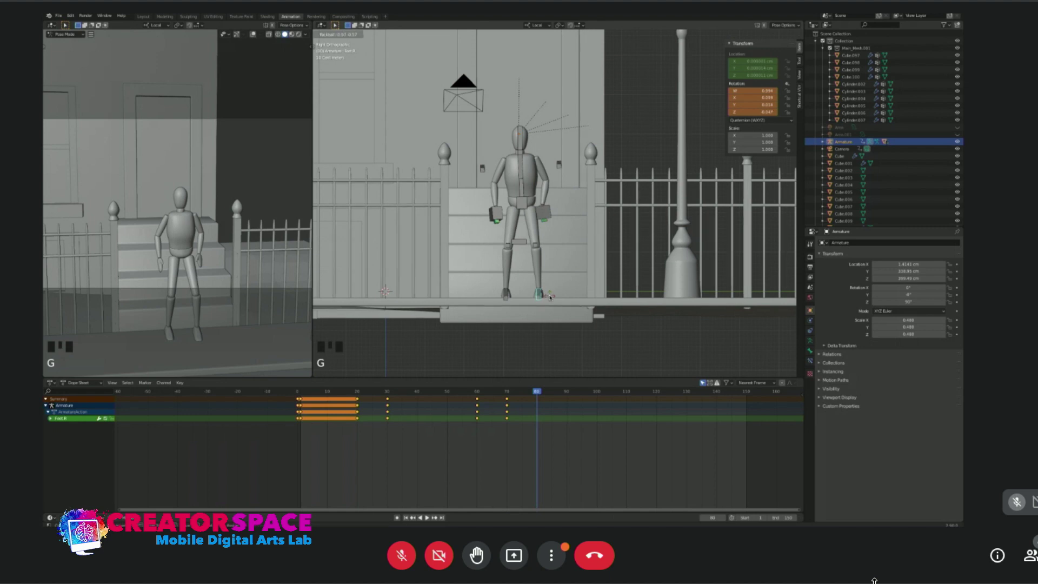
pyautogui.click(550, 297)
# Move Hip Control up and slightly forward in the side view so the legs straighten.
pyautogui.click(497, 219)
pyautogui.press('KP_1')
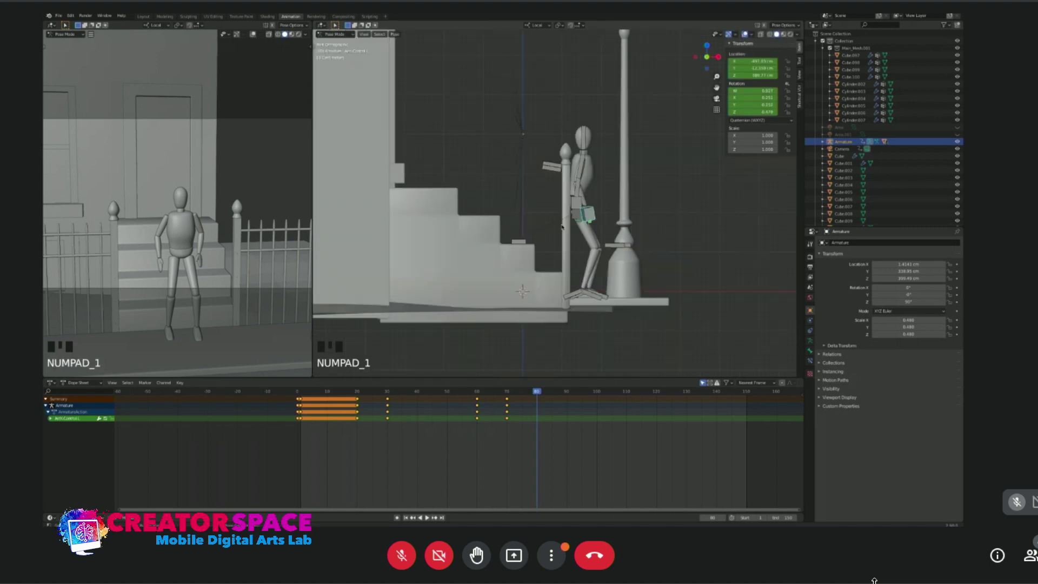
pyautogui.click(577, 203)
pyautogui.press('g')
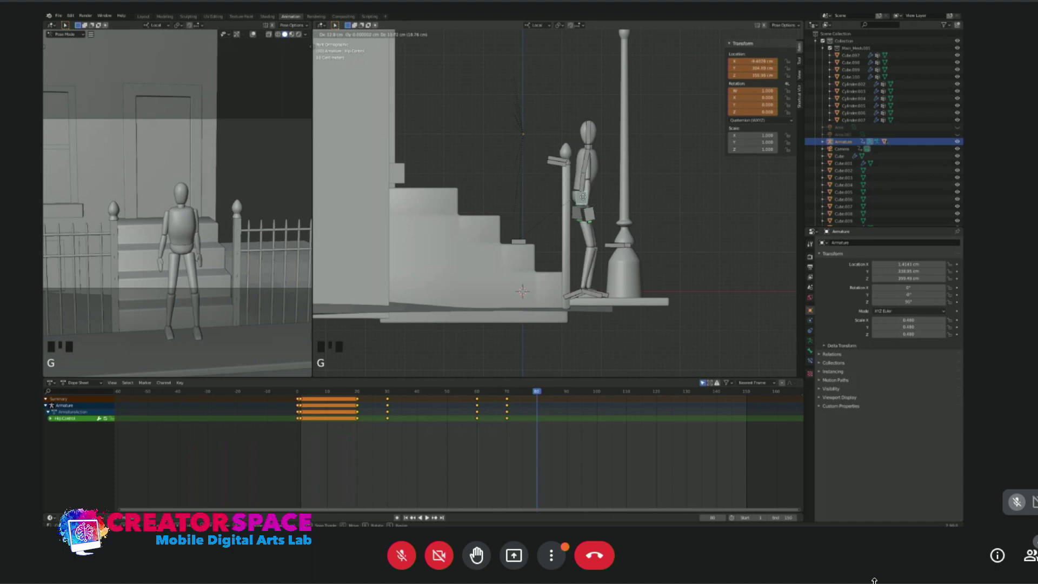
pyautogui.click(586, 197)
# Rotate the Lower Body bone to straighten the torso and tilt the Head bone slightly back in the side view.
pyautogui.click(587, 179)
pyautogui.press('r')
pyautogui.click(590, 168)
pyautogui.click(588, 181)
pyautogui.press('r')
pyautogui.click(586, 179)
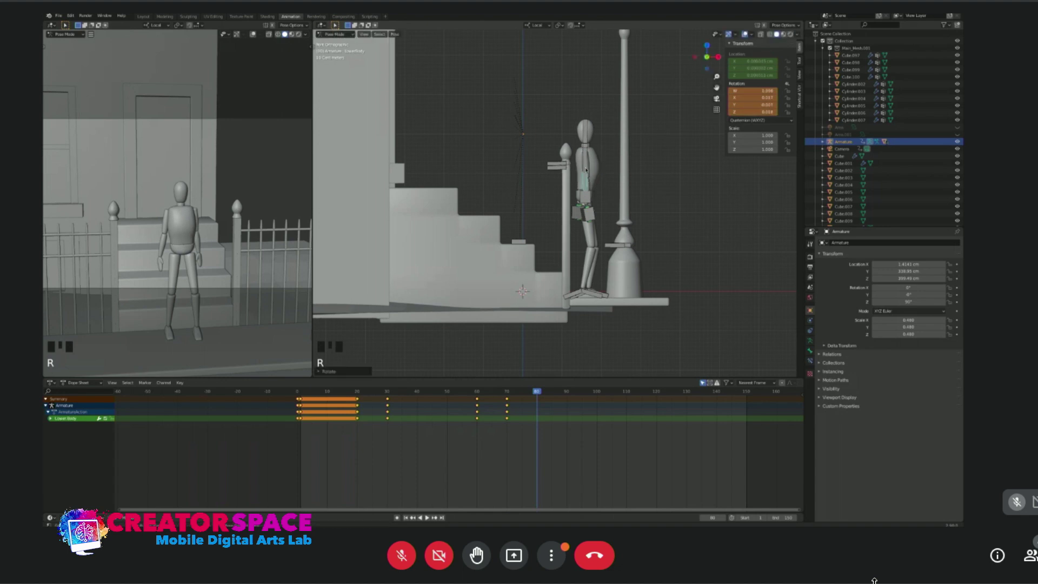
pyautogui.click(587, 134)
pyautogui.press('r')
pyautogui.click(584, 134)
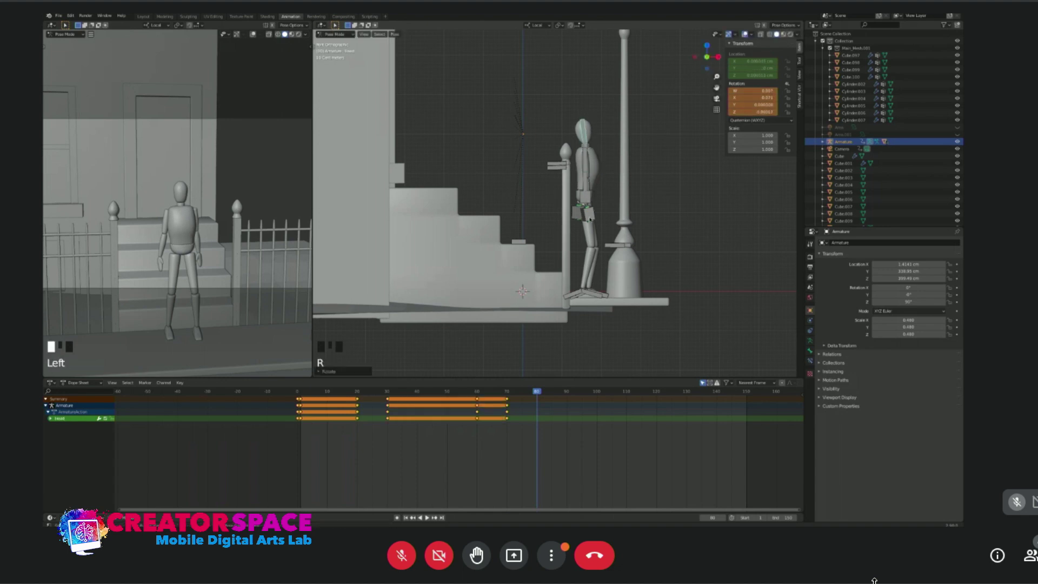
# Position Arm Control.L beside the thigh and Arm Control.R slightly forward of it in the side view.
pyautogui.click(590, 211)
pyautogui.press('g')
pyautogui.click(589, 208)
pyautogui.click(580, 218)
pyautogui.press('g')
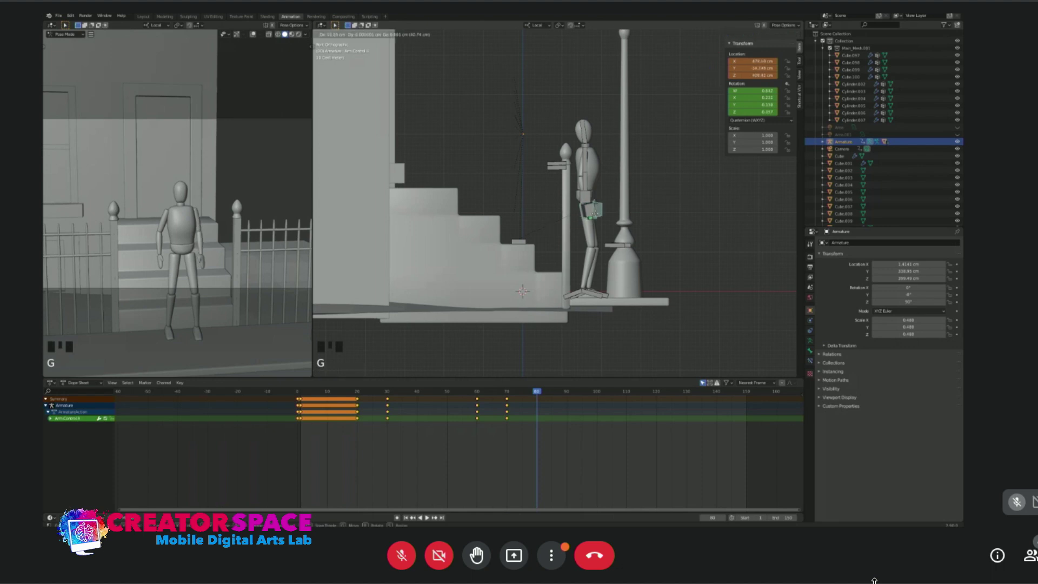
pyautogui.click(594, 213)
pyautogui.click(586, 212)
pyautogui.press('g')
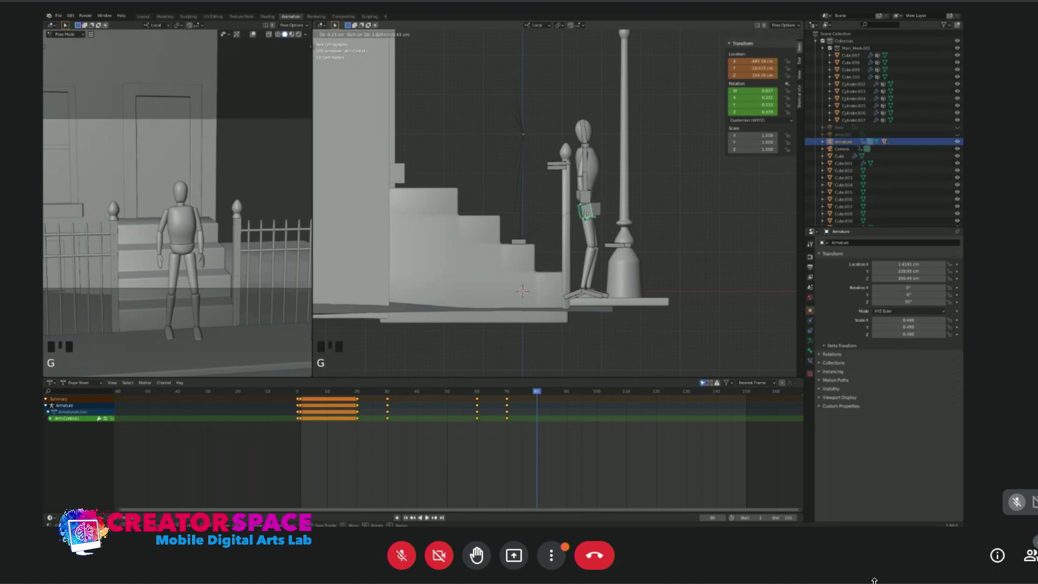
pyautogui.click(585, 212)
pyautogui.click(594, 209)
pyautogui.press('g')
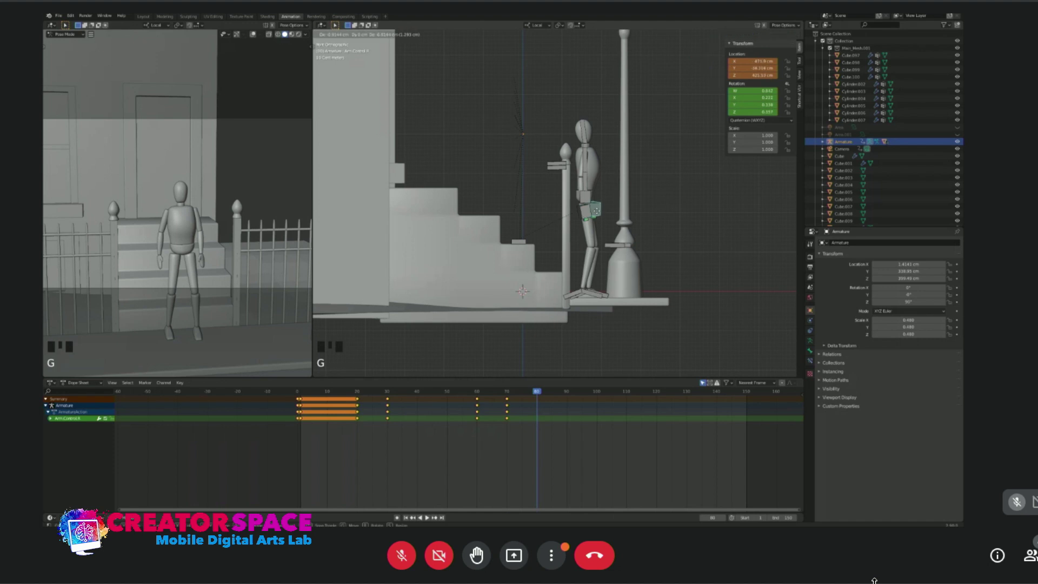
pyautogui.click(597, 212)
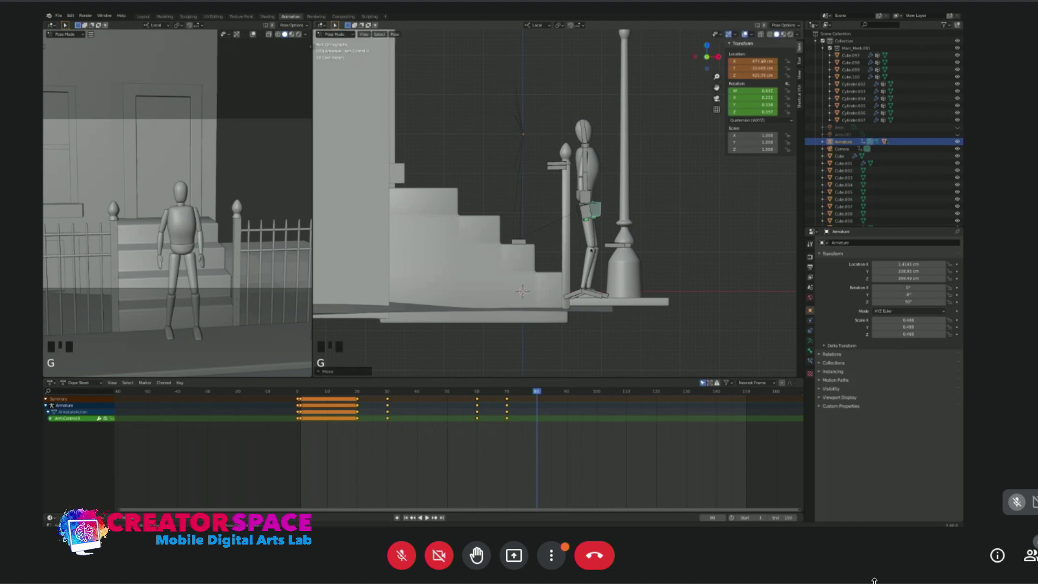
# Nudge Hip Control a little further sideways in the front view.
pyautogui.press('KP_3')
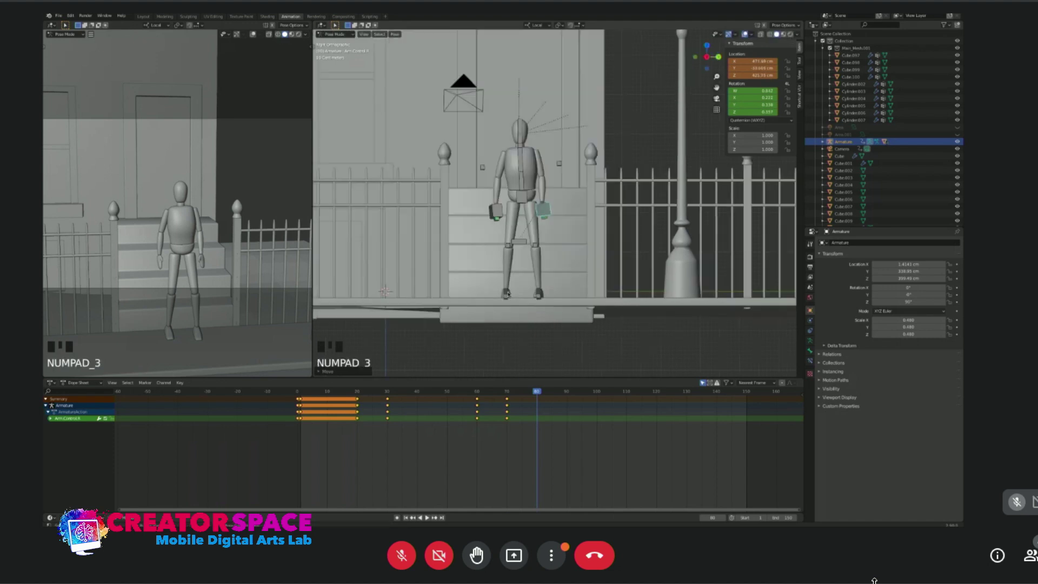
pyautogui.click(521, 202)
pyautogui.press('g')
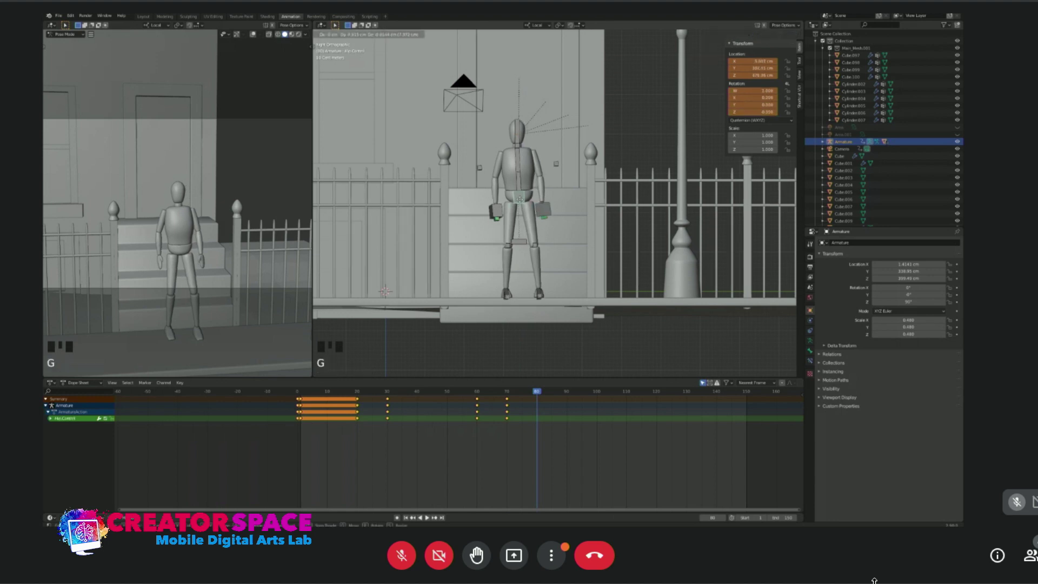
pyautogui.click(521, 206)
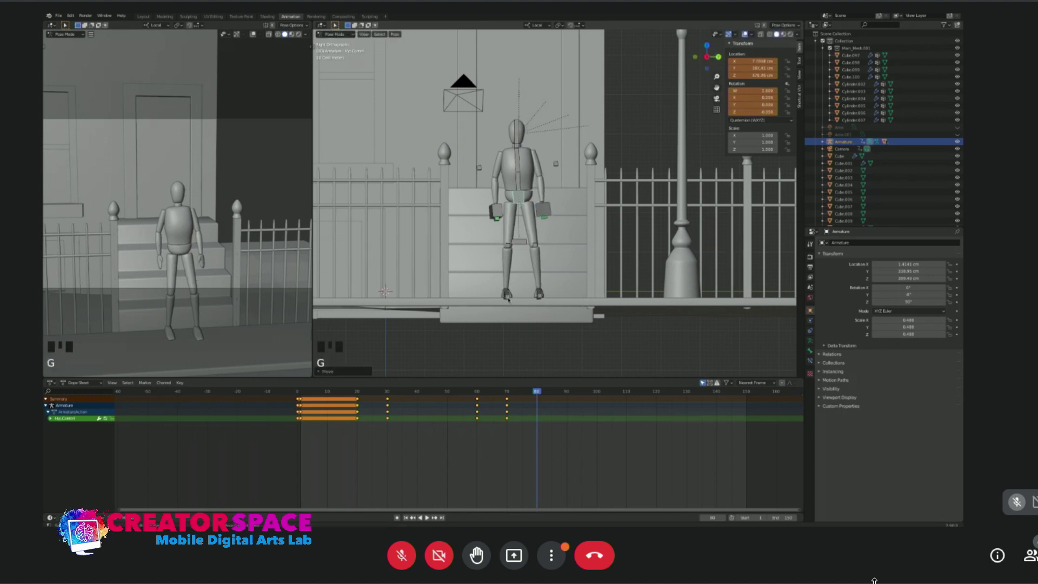
# Move Knee Control.L and Knee Control.R slightly outward in the front view.
pyautogui.click(506, 248)
pyautogui.press('g')
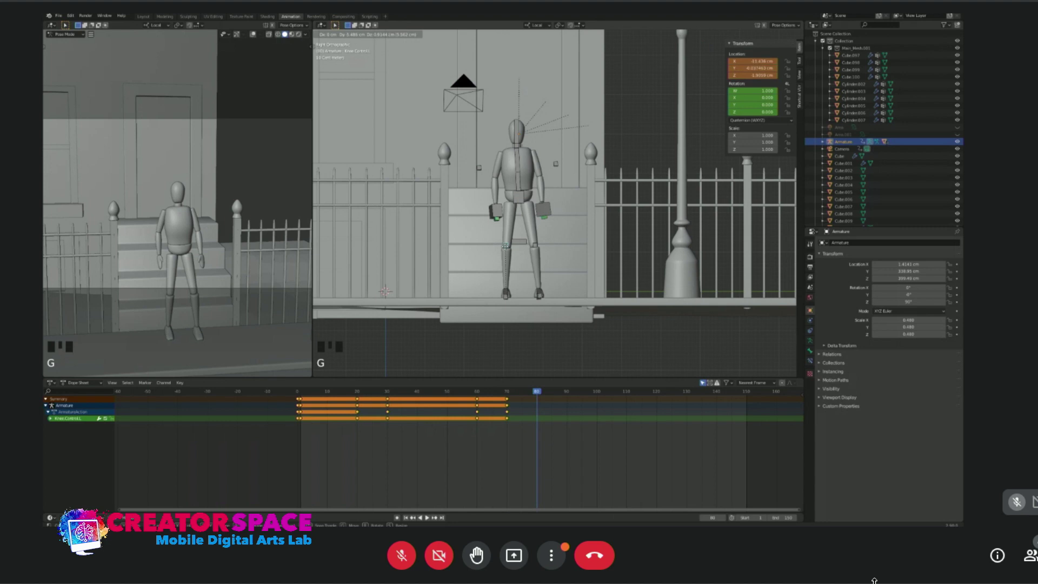
pyautogui.click(503, 247)
pyautogui.click(535, 246)
pyautogui.press('g')
pyautogui.click(540, 246)
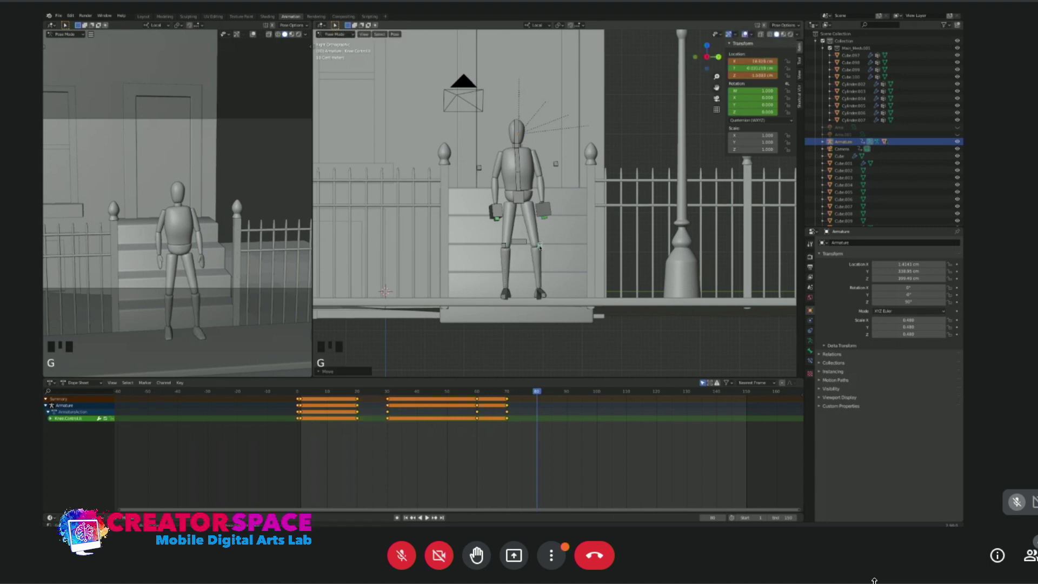
# Move both arm controls slightly inward in the front view and rotate Arm Control.R a little.
pyautogui.click(497, 213)
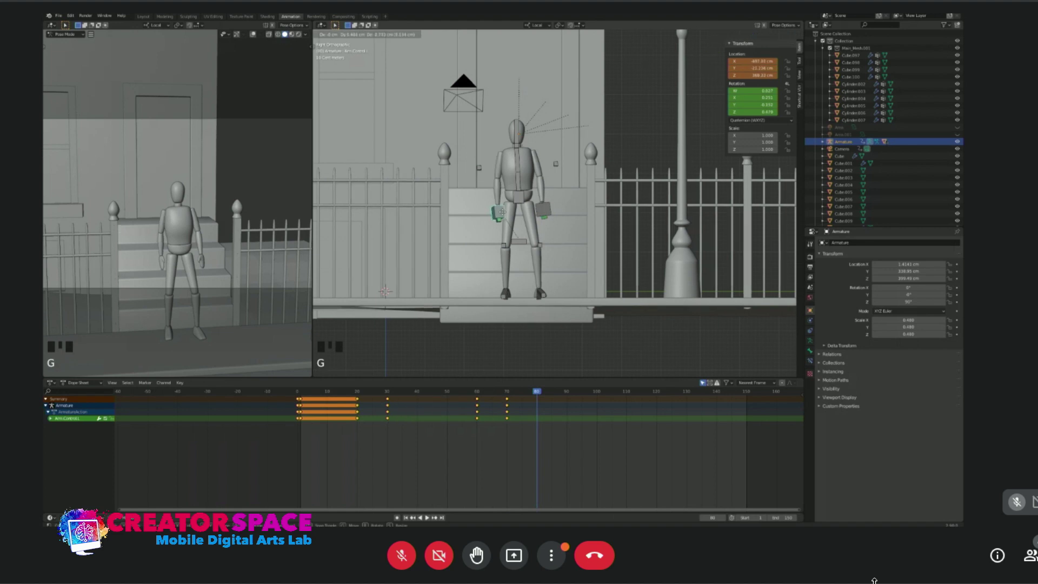
pyautogui.click(544, 213)
pyautogui.press('g')
pyautogui.click(546, 213)
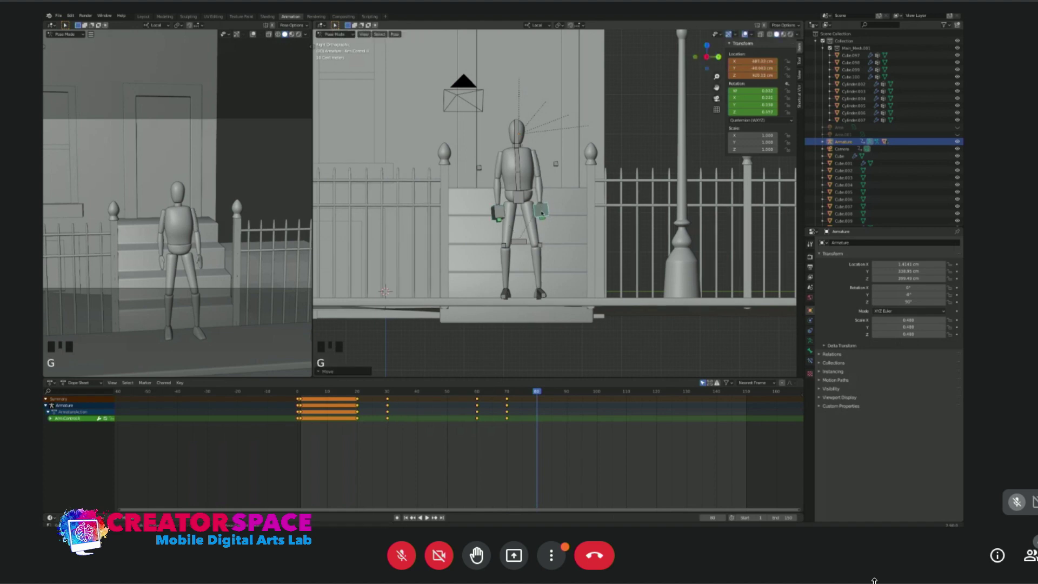
pyautogui.press('r')
pyautogui.click(555, 214)
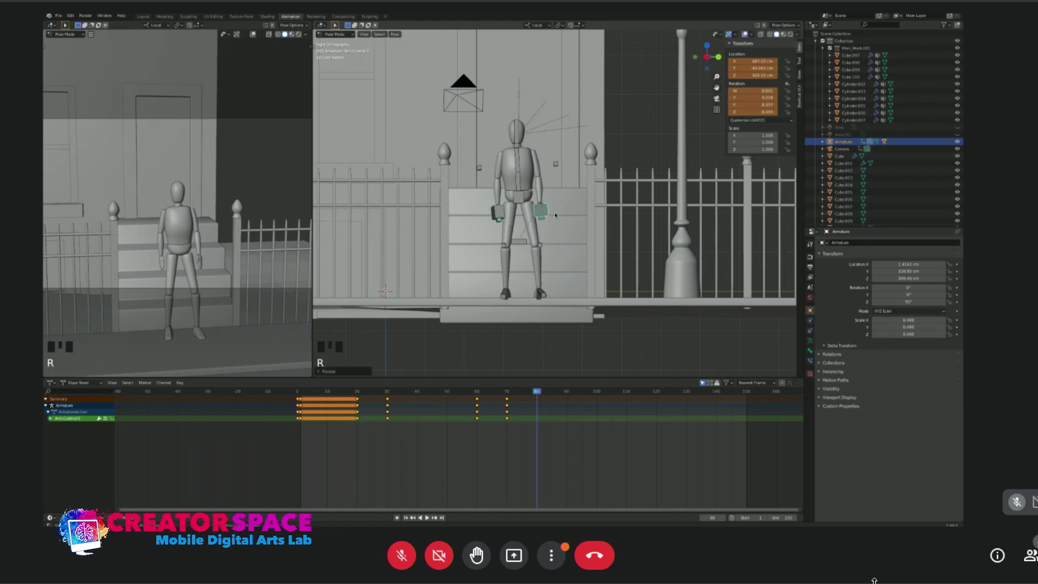
# Insert a keyframe for all bones at frame 80.
pyautogui.press('a')
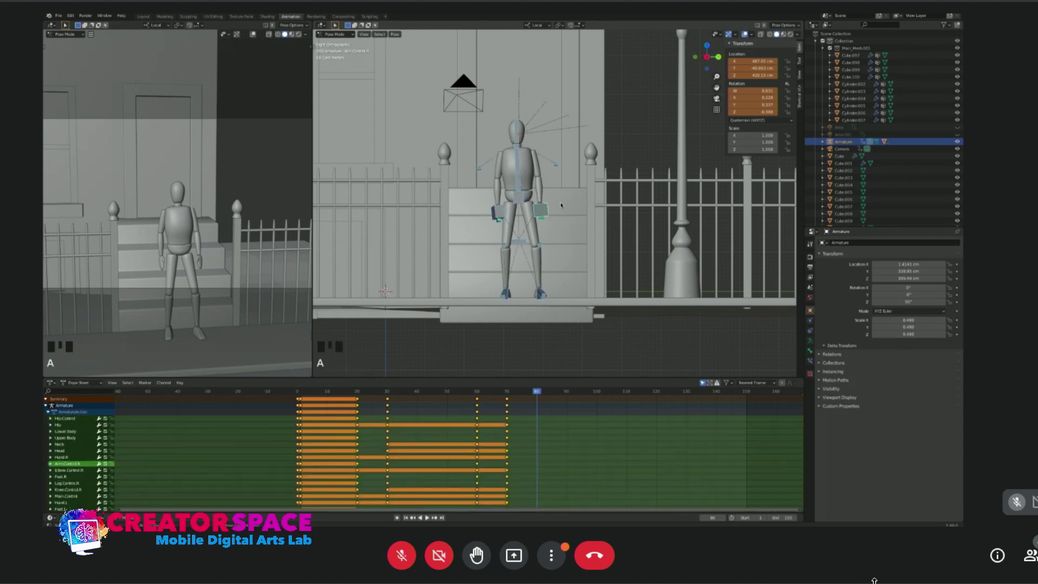
pyautogui.press('i')
pyautogui.click(560, 205)
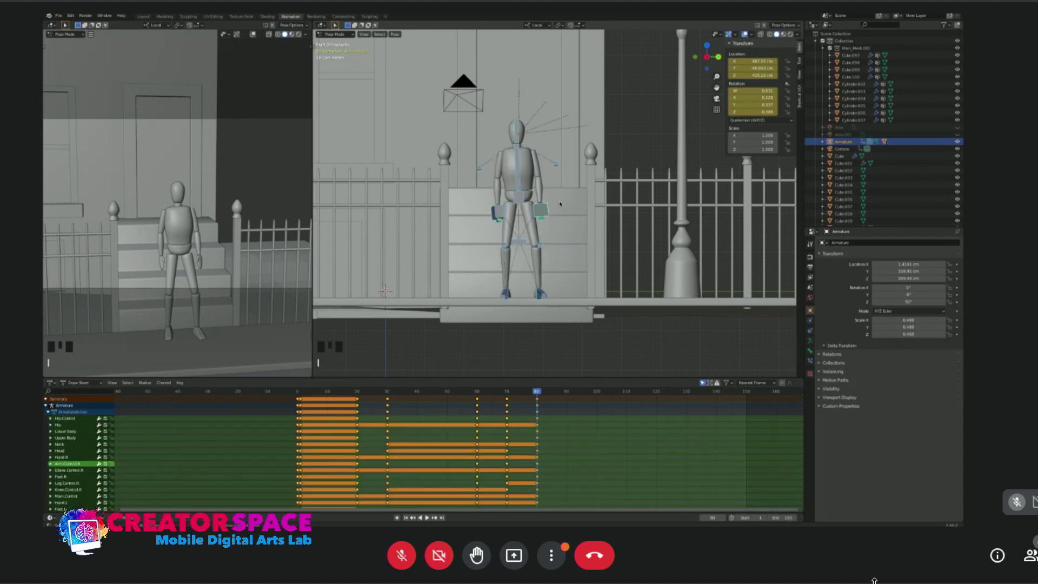
# Scrub back to an earlier frame and switch the Dope Sheet area to the Graph Editor.
pyautogui.press('KP_1')
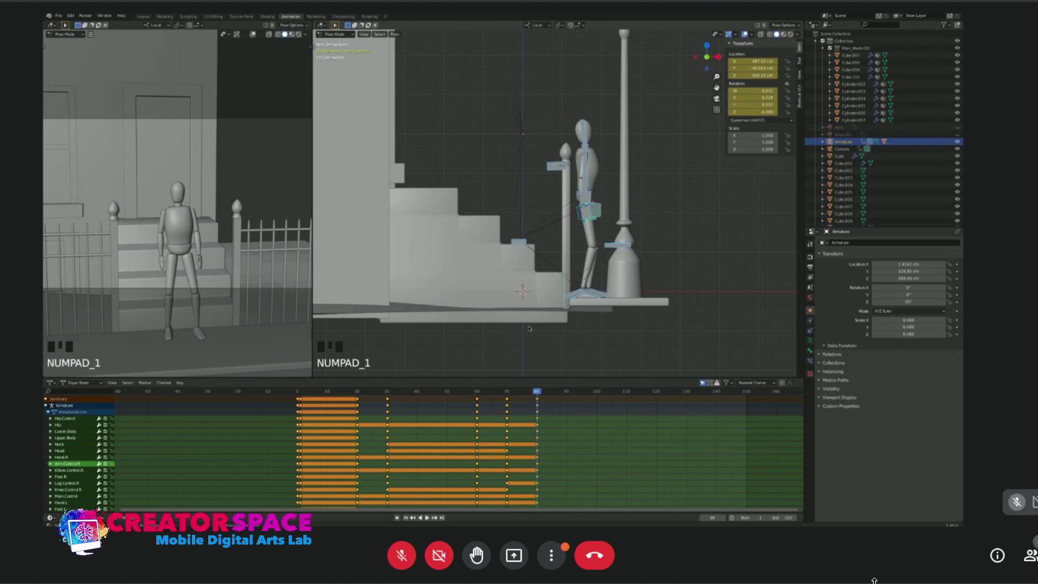
pyautogui.click(412, 392)
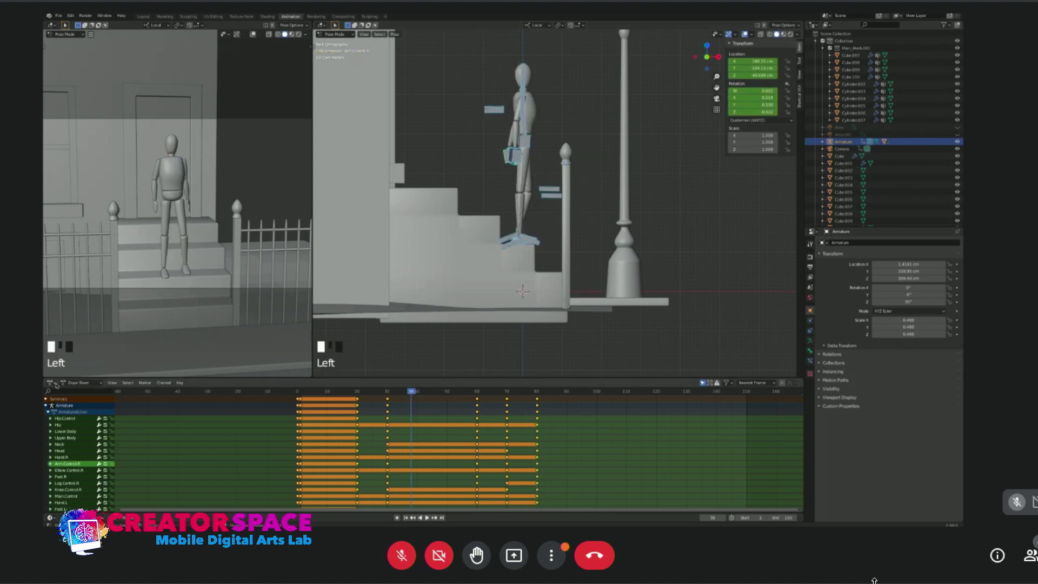
pyautogui.click(81, 383)
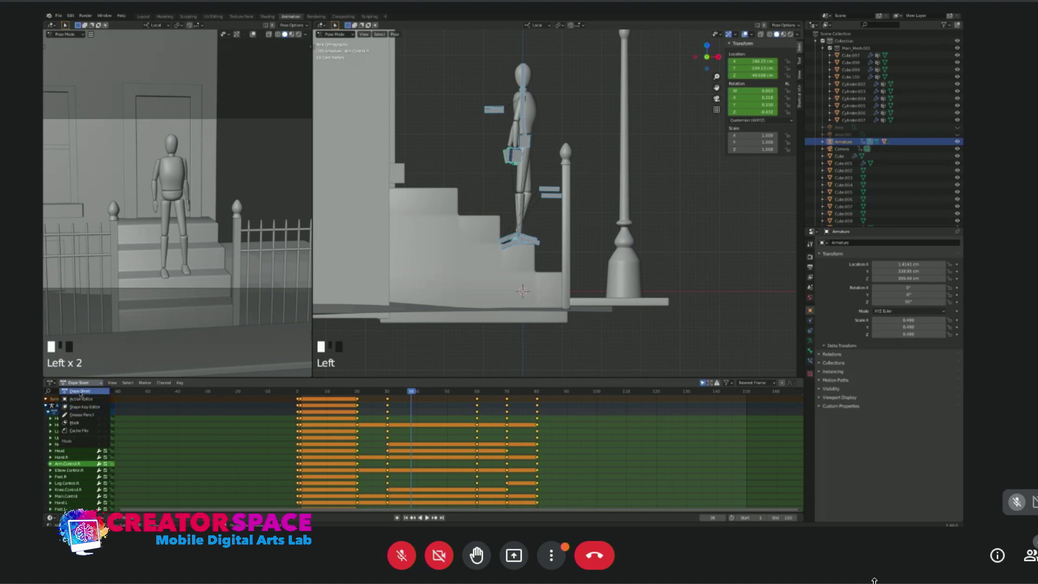
pyautogui.click(74, 384)
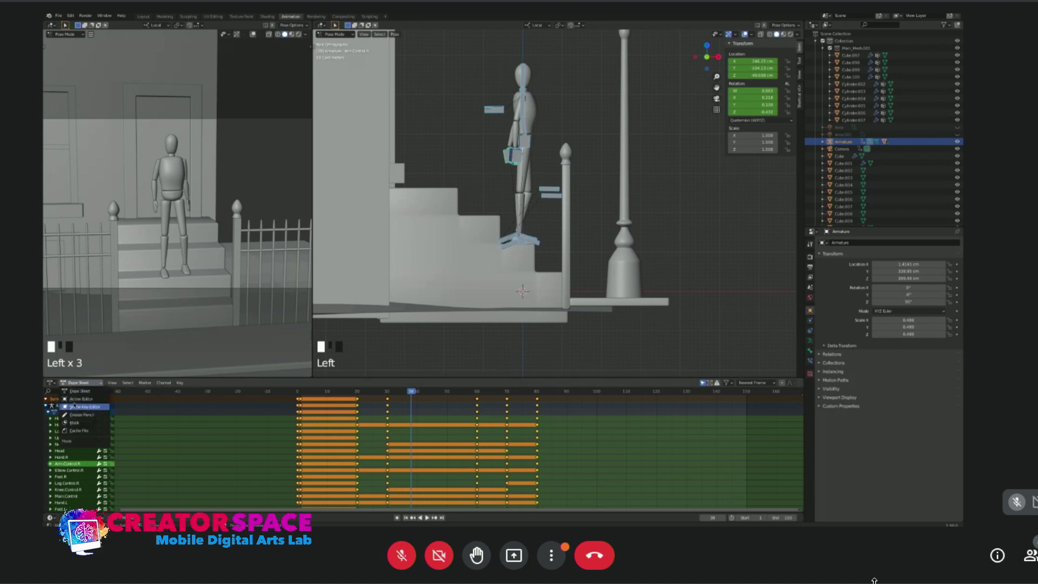
pyautogui.click(54, 385)
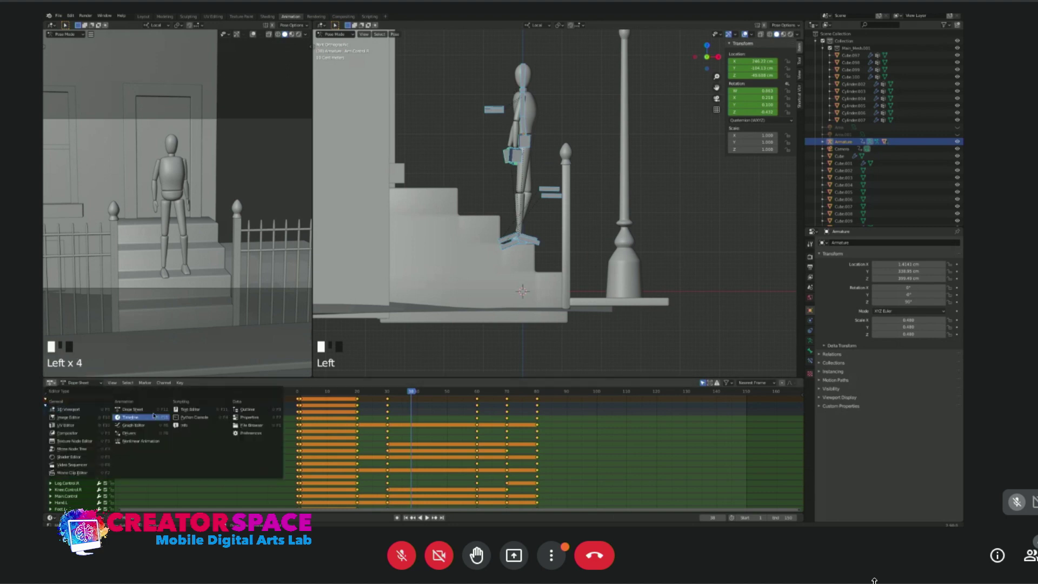
pyautogui.click(131, 425)
# Select every keyframe of the armature's curves in the Graph Editor and set their interpolation mode to Constant.
pyautogui.press('a')
pyautogui.press('a')
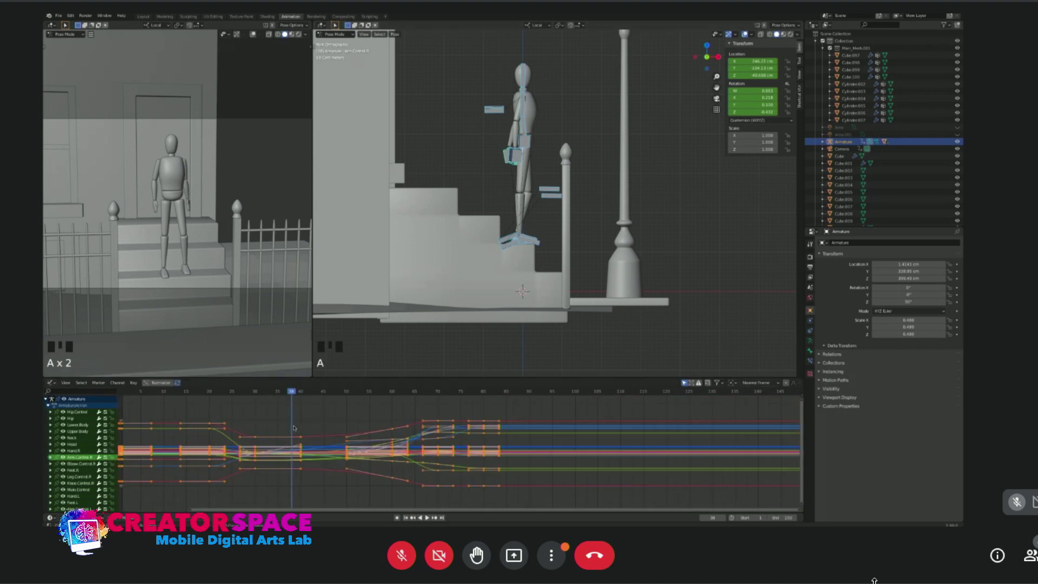
pyautogui.scroll(-4, 276, 428)
pyautogui.moveTo(198, 413); pyautogui.dragTo(512, 503)
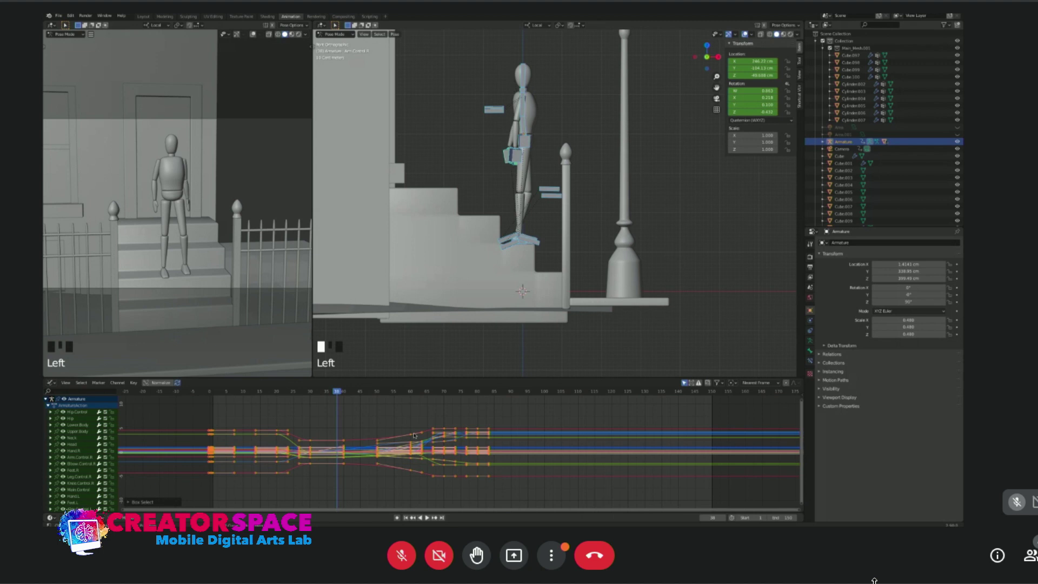
pyautogui.rightClick(424, 448)
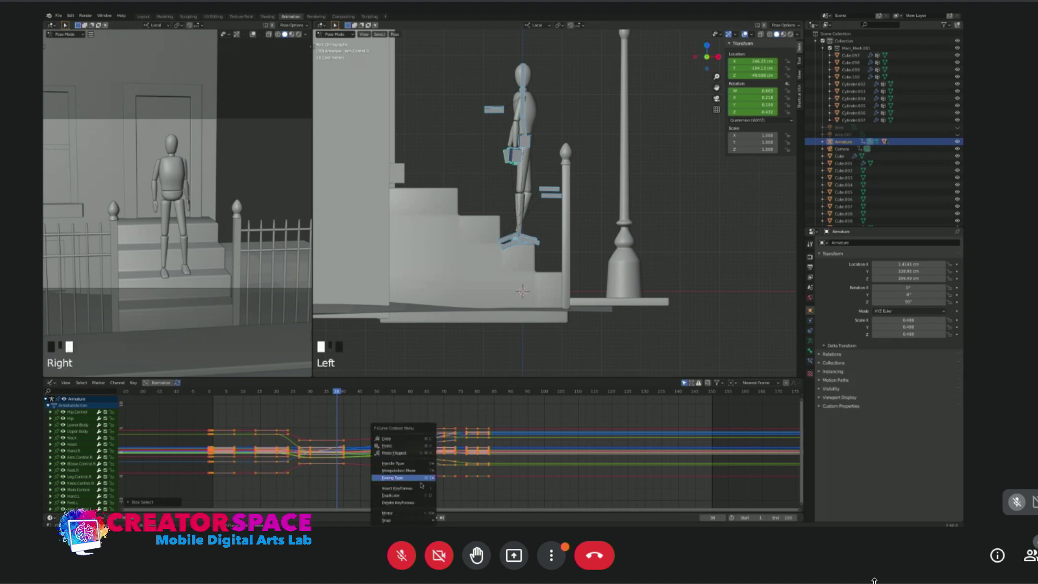
pyautogui.moveTo(402, 471)
pyautogui.click(453, 422)
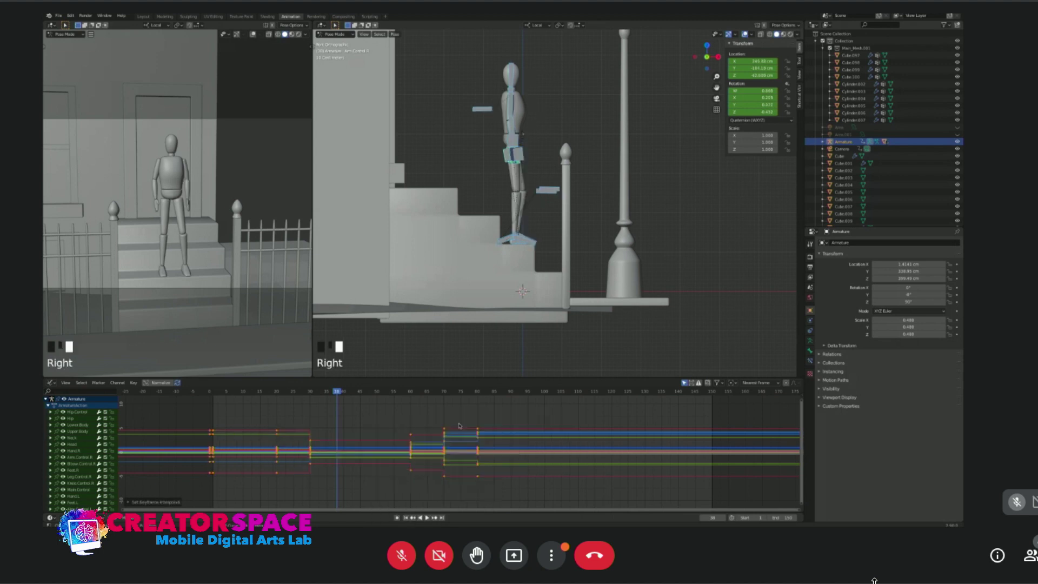
# Play back the stepped animation from the start and replay sections of it to check the pose changes on the stairs.
pyautogui.moveTo(312, 389); pyautogui.dragTo(205, 386)
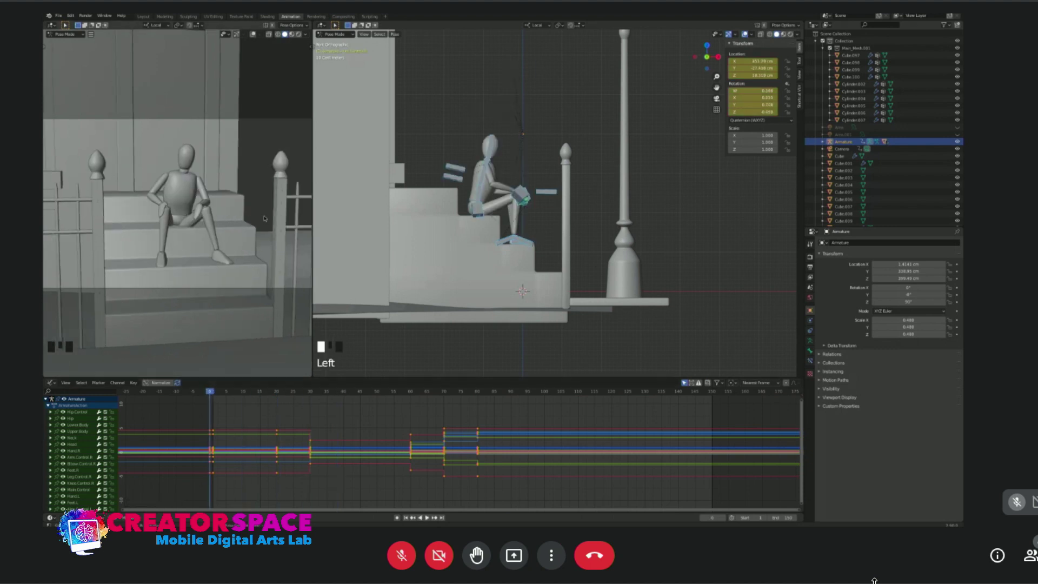
pyautogui.press('space')
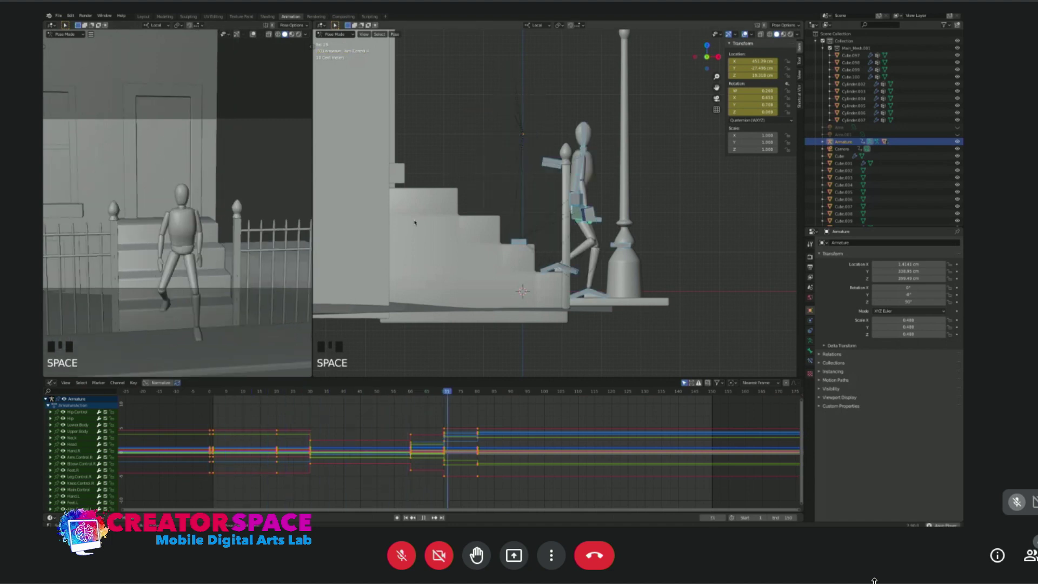
pyautogui.press('space')
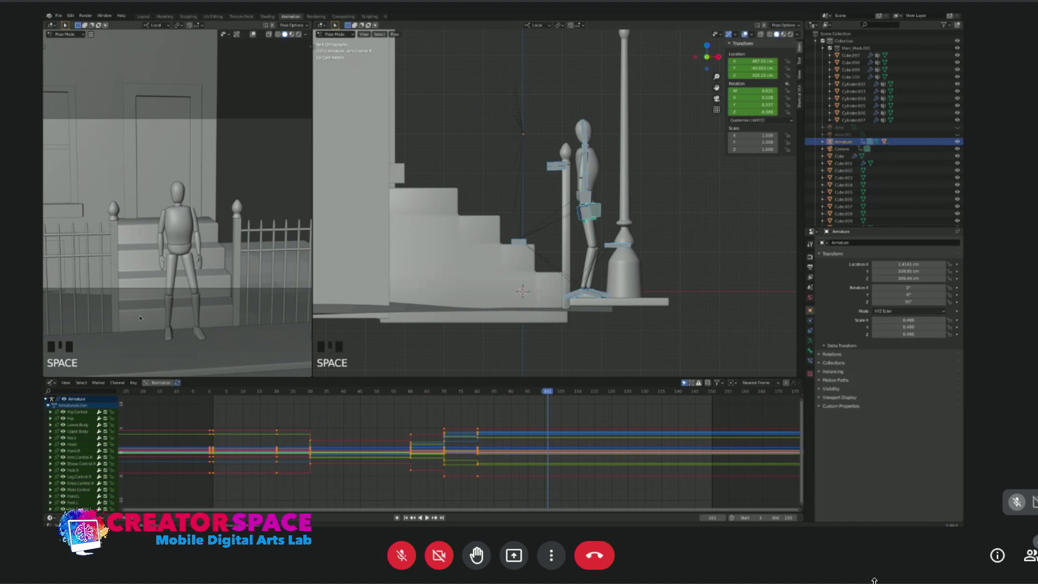
pyautogui.hotkey('shift', 'Left')
pyautogui.press('space')
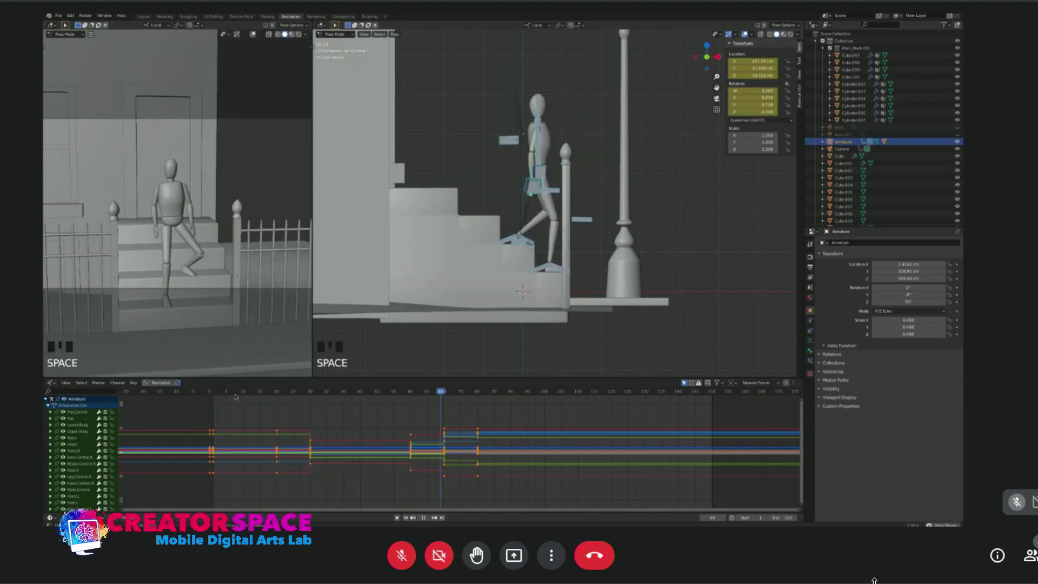
pyautogui.press('space')
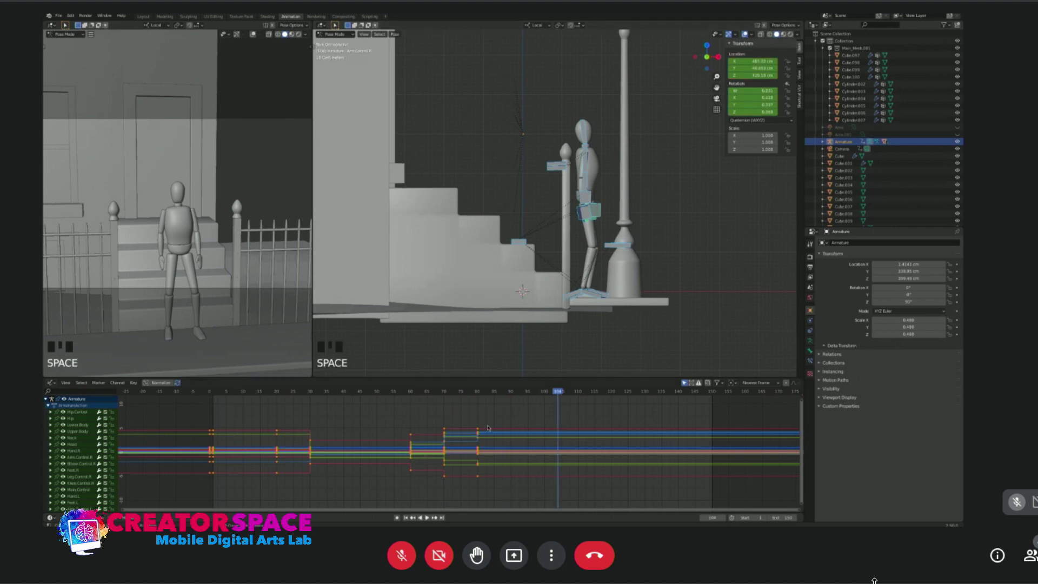
pyautogui.moveTo(484, 392); pyautogui.dragTo(436, 382)
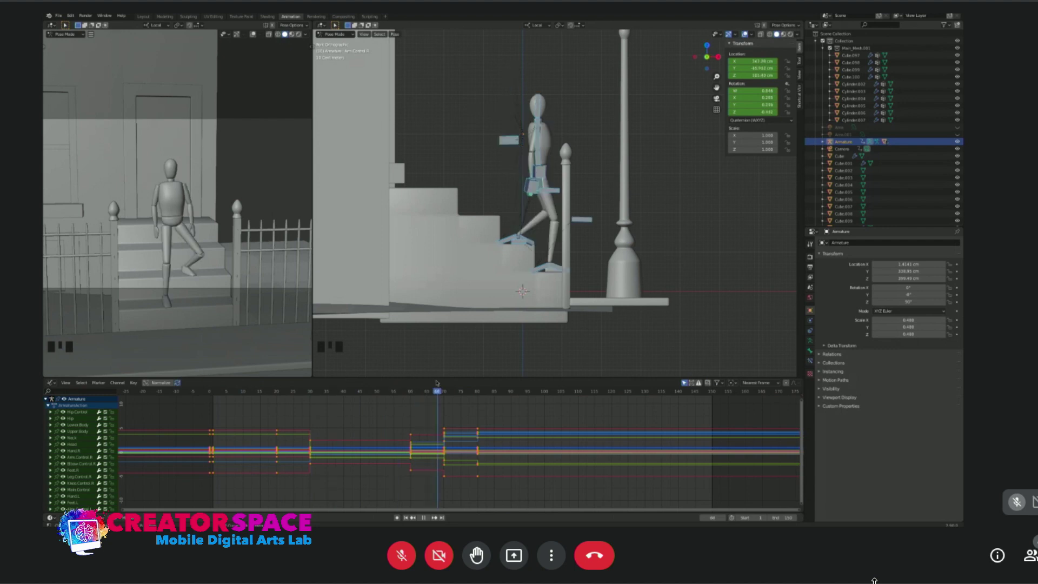
pyautogui.press('space')
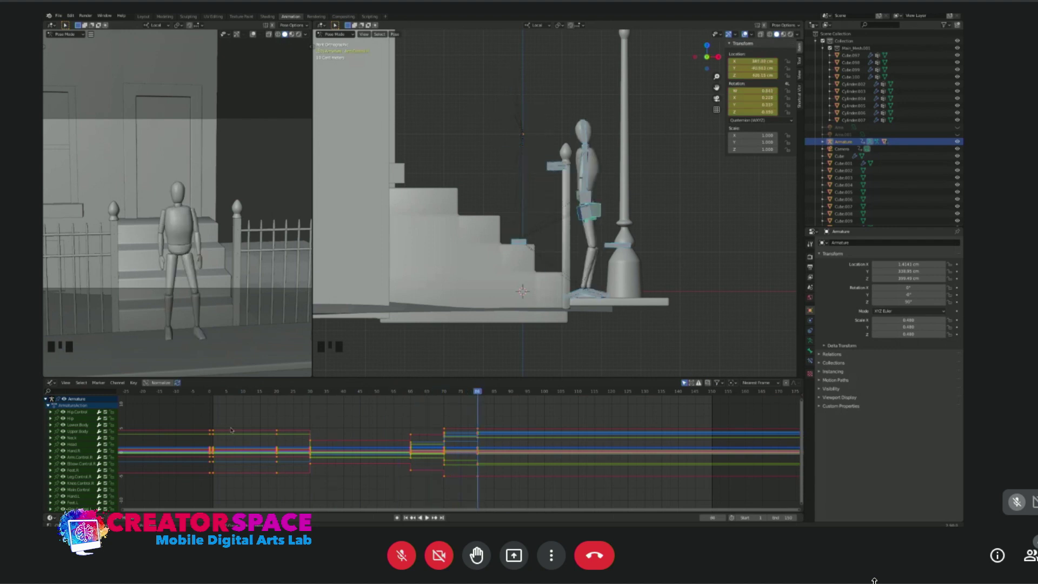
# Scrub just past the last keyframe, deselect all bones and save the file.
pyautogui.moveTo(369, 391); pyautogui.dragTo(498, 391)
pyautogui.click(545, 267)
pyautogui.hotkey('ctrl', 's')
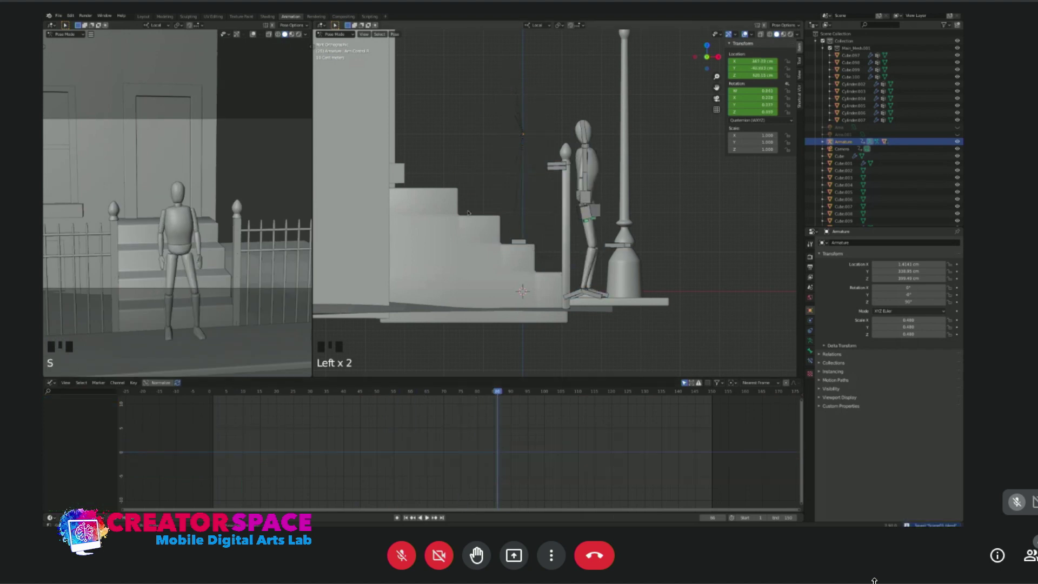
# Inspect the mannequin's standing pose on the pavement in a perspective view.
pyautogui.click(485, 164)
pyautogui.scroll(-1, 567, 213)
pyautogui.scroll(1, 568, 213)
pyautogui.keyDown('shift'); pyautogui.moveTo(579, 216); pyautogui.dragTo(545, 216, button='middle'); pyautogui.keyUp('shift')
pyautogui.keyDown('shift'); pyautogui.scroll(2, 568, 213); pyautogui.keyUp('shift')
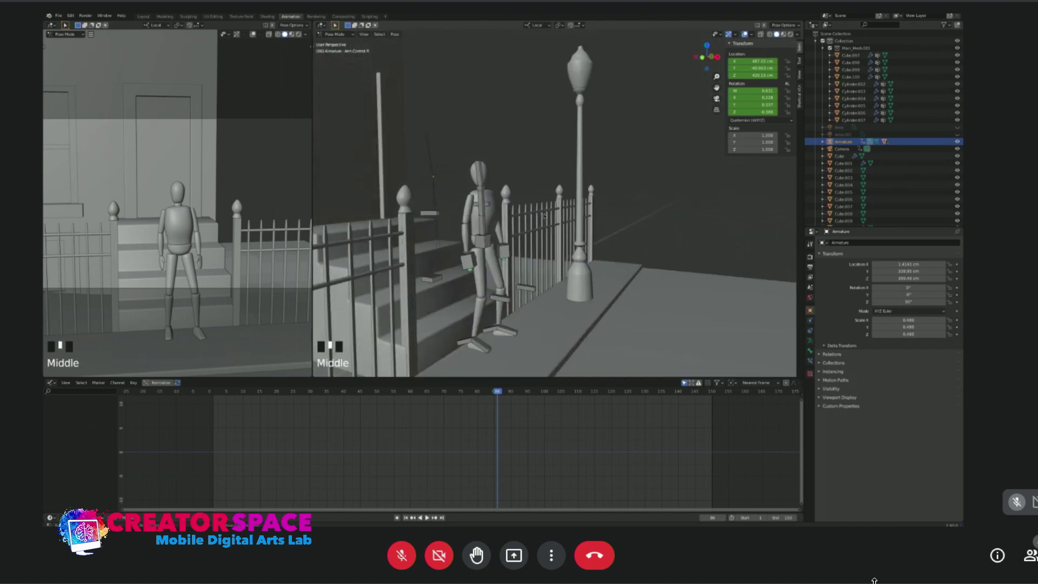